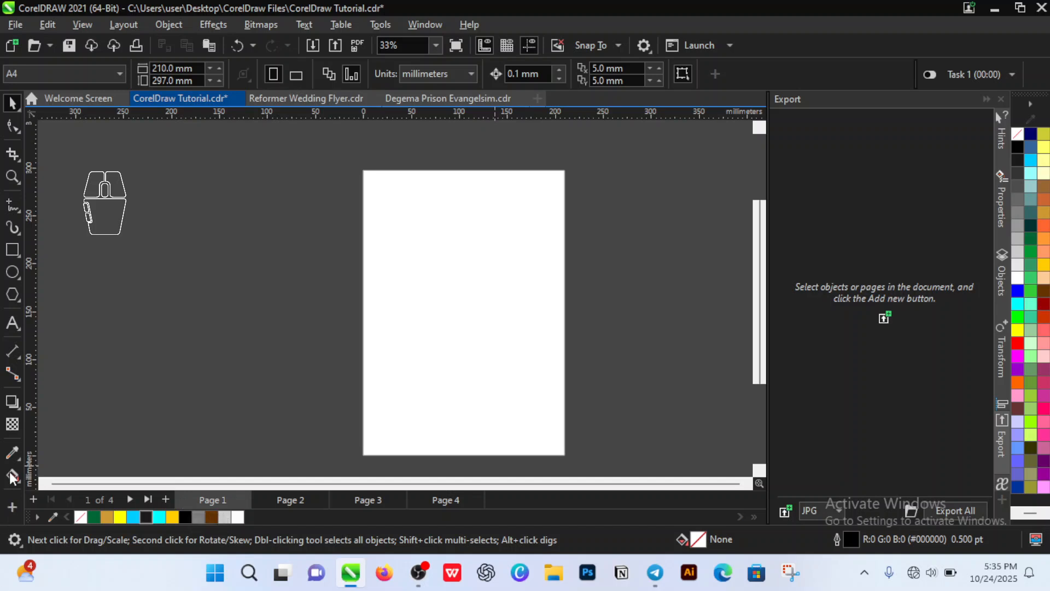
- Add artistic text reading "Artistic Text" in the upper part of page 1
{"action": "left_click", "coordinate": [12, 326]}
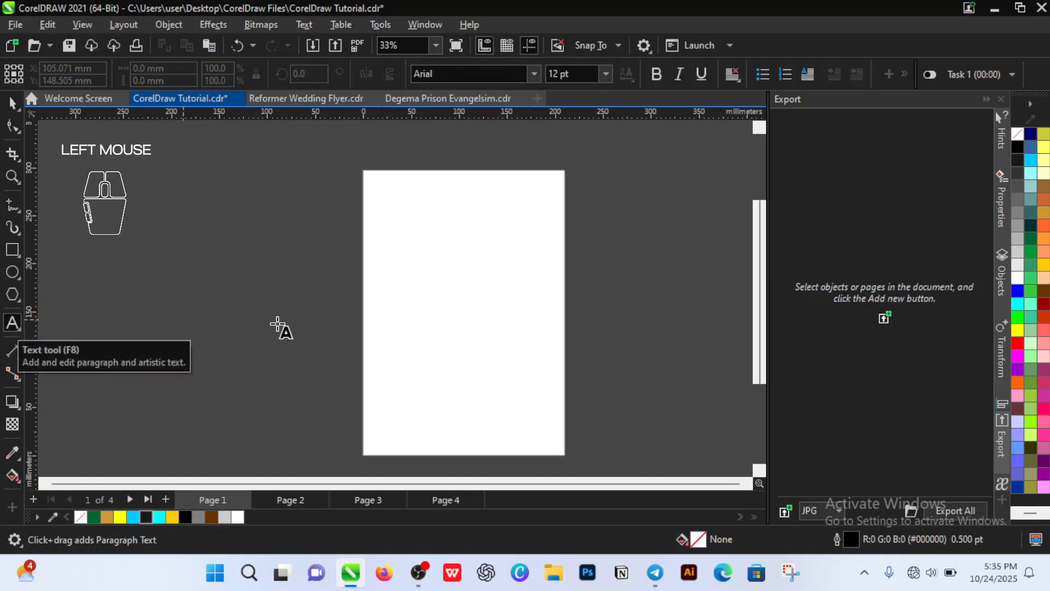
{"action": "left_click", "coordinate": [415, 241]}
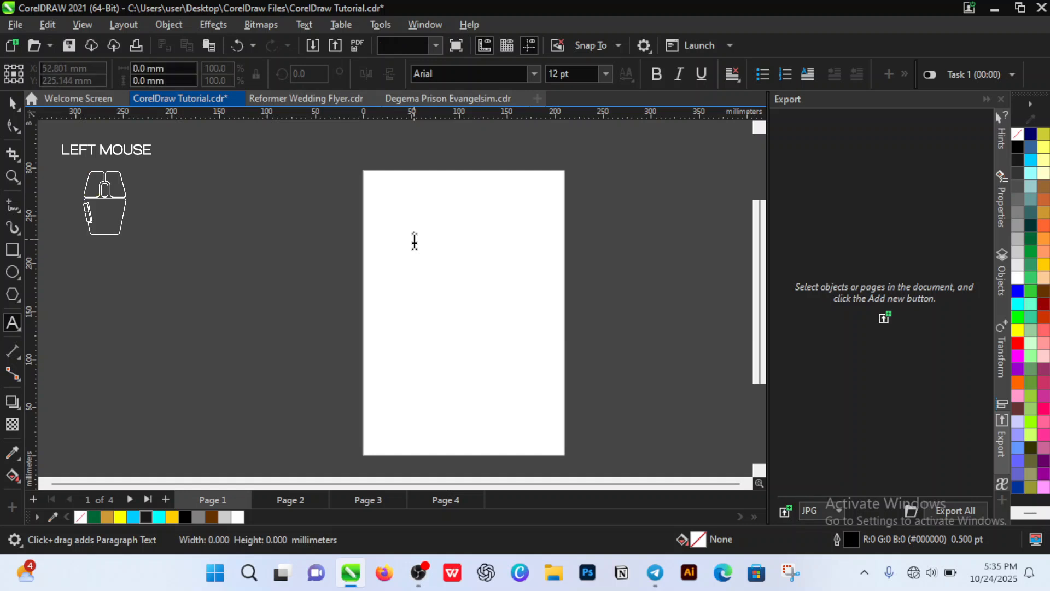
{"action": "key", "text": "Caps_Lock"}
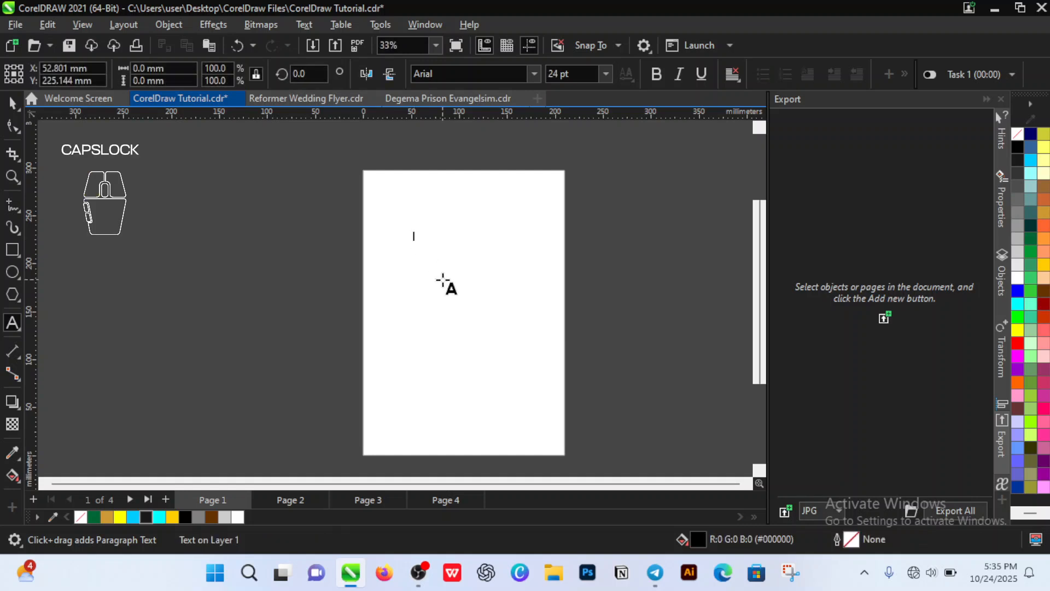
{"action": "key", "text": "shift"}
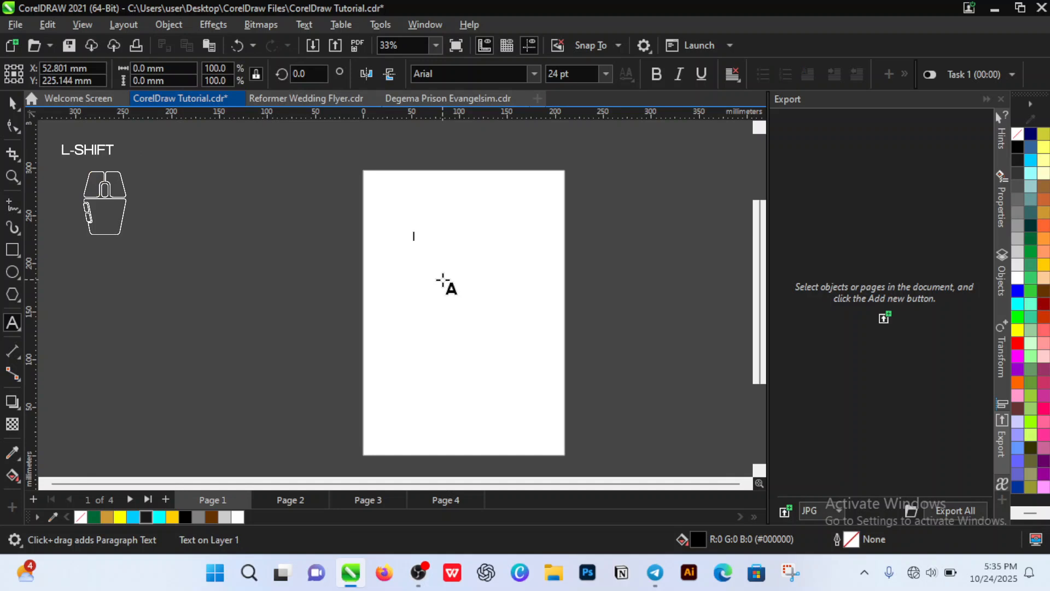
{"action": "type", "text": "A"}
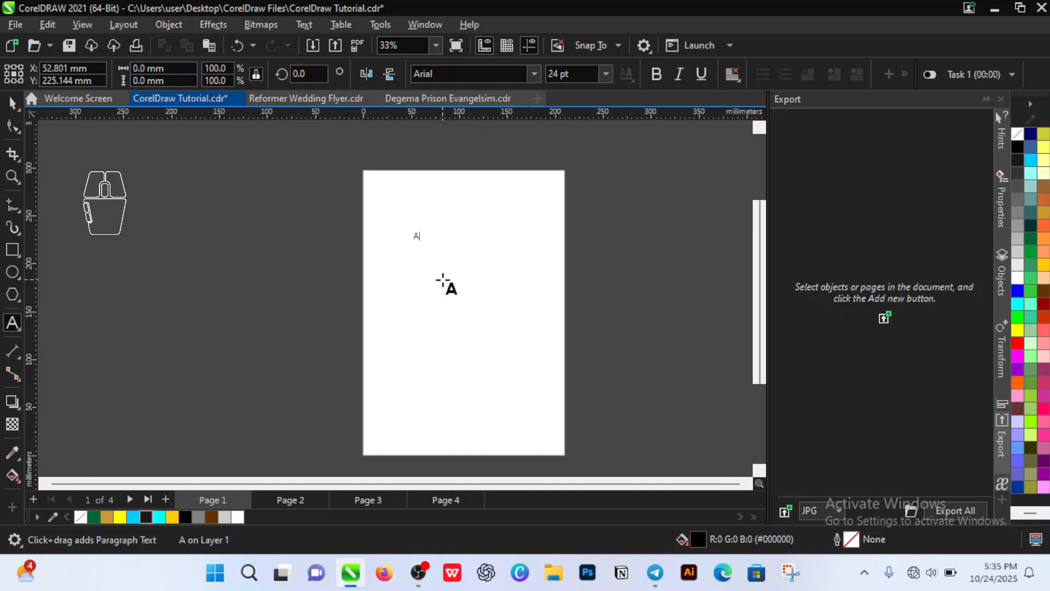
{"action": "type", "text": "rtistic Te"}
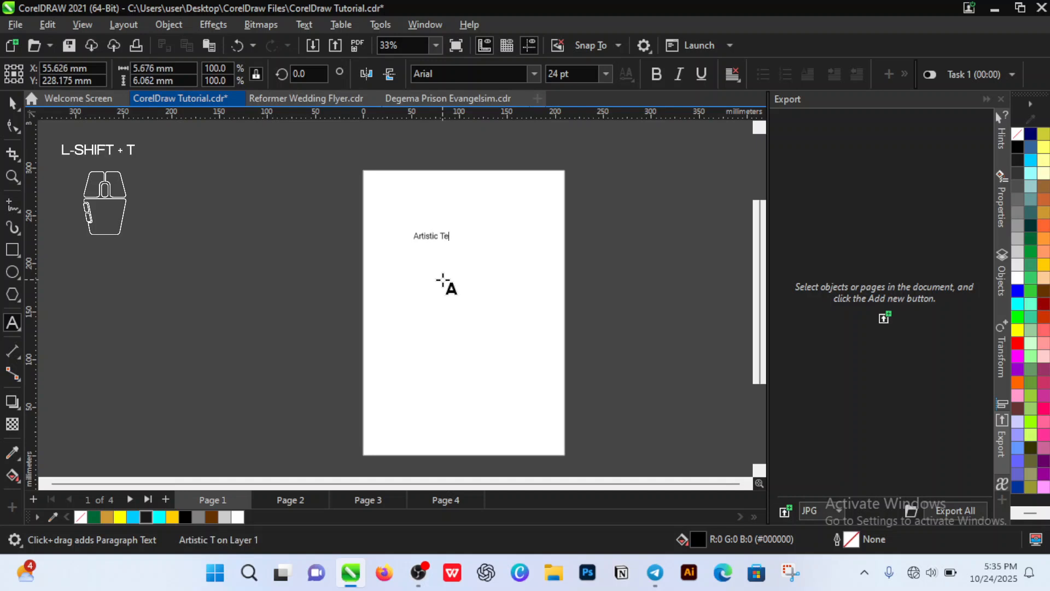
{"action": "type", "text": "xt"}
{"action": "key", "text": "ctrl+space"}
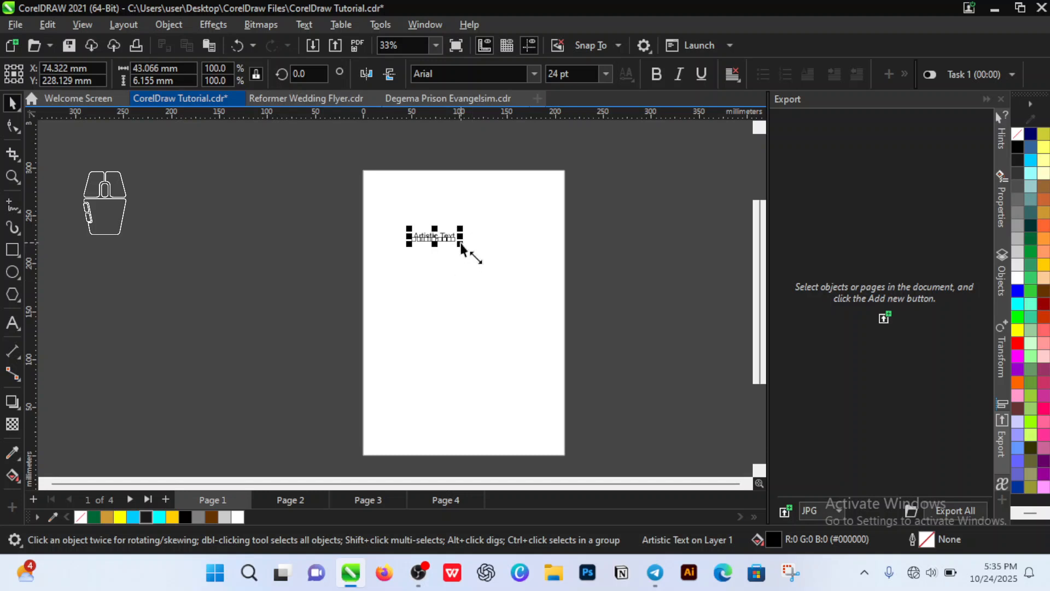
- Scale the artistic text proportionally to about 61 pt and reposition it near the top of the page
{"action": "left_click_drag", "start_coordinate": [461, 248], "coordinate": [535, 290]}
{"action": "left_click_drag", "start_coordinate": [504, 247], "coordinate": [502, 232]}
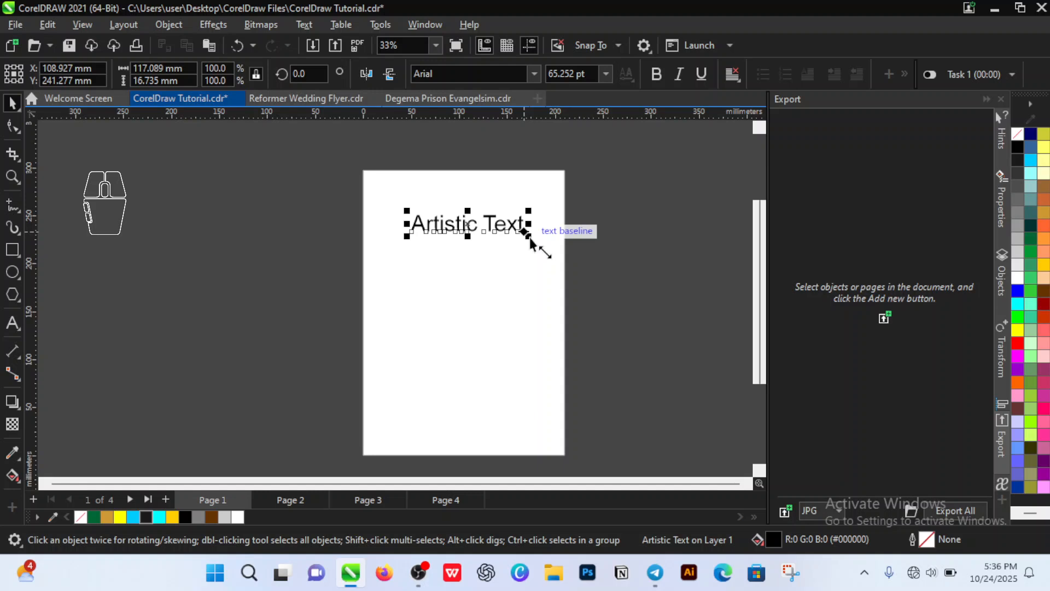
{"action": "left_click_drag", "start_coordinate": [529, 238], "coordinate": [366, 269]}
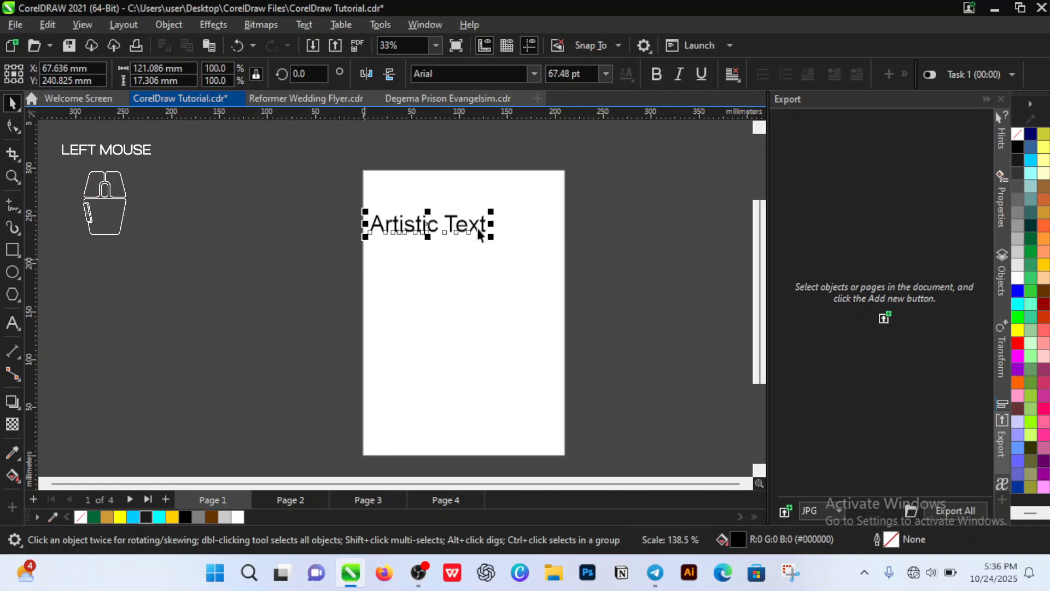
{"action": "mouse_move", "coordinate": [491, 212]}
{"action": "left_mouse_down"}
{"action": "mouse_move", "coordinate": [530, 206]}
{"action": "mouse_move", "coordinate": [521, 202]}
{"action": "mouse_move", "coordinate": [534, 251]}
{"action": "mouse_move", "coordinate": [482, 246]}
{"action": "mouse_move", "coordinate": [467, 227]}
{"action": "mouse_move", "coordinate": [488, 232]}
{"action": "left_mouse_up"}
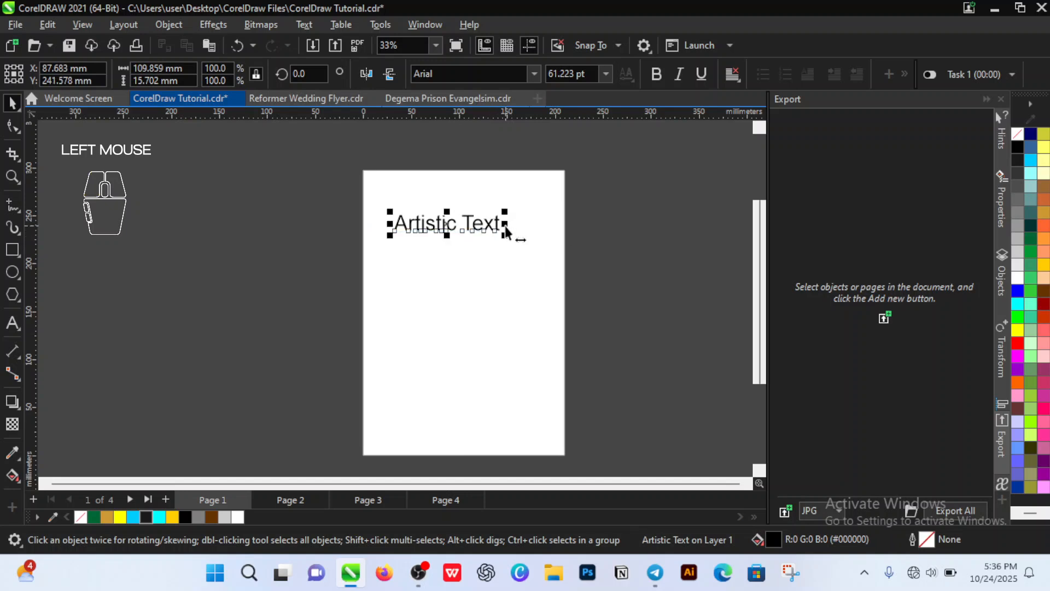
- Stretch the artistic text horizontally to about 155 mm wide without changing its height, and deselect it
{"action": "left_click_drag", "start_coordinate": [506, 229], "coordinate": [556, 228]}
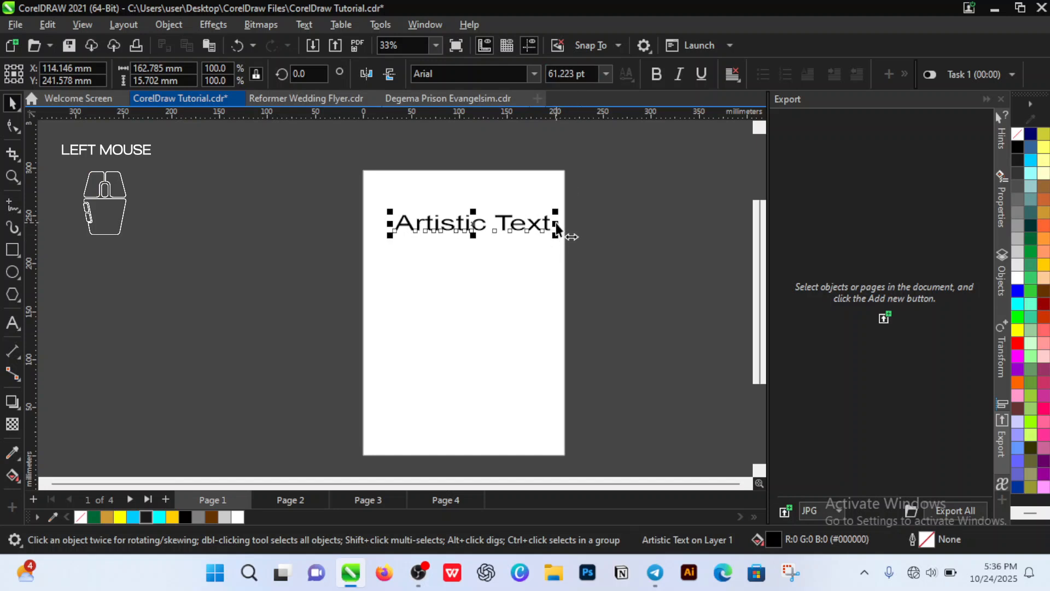
{"action": "mouse_move", "coordinate": [555, 233]}
{"action": "left_mouse_down"}
{"action": "mouse_move", "coordinate": [579, 235]}
{"action": "mouse_move", "coordinate": [548, 231]}
{"action": "left_mouse_up"}
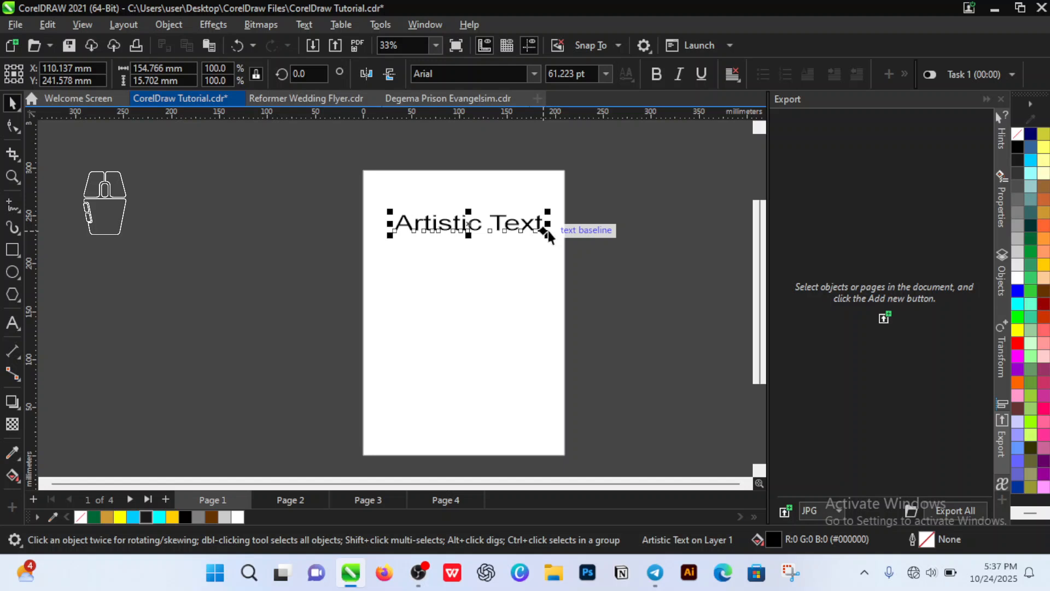
{"action": "left_click", "coordinate": [509, 266]}
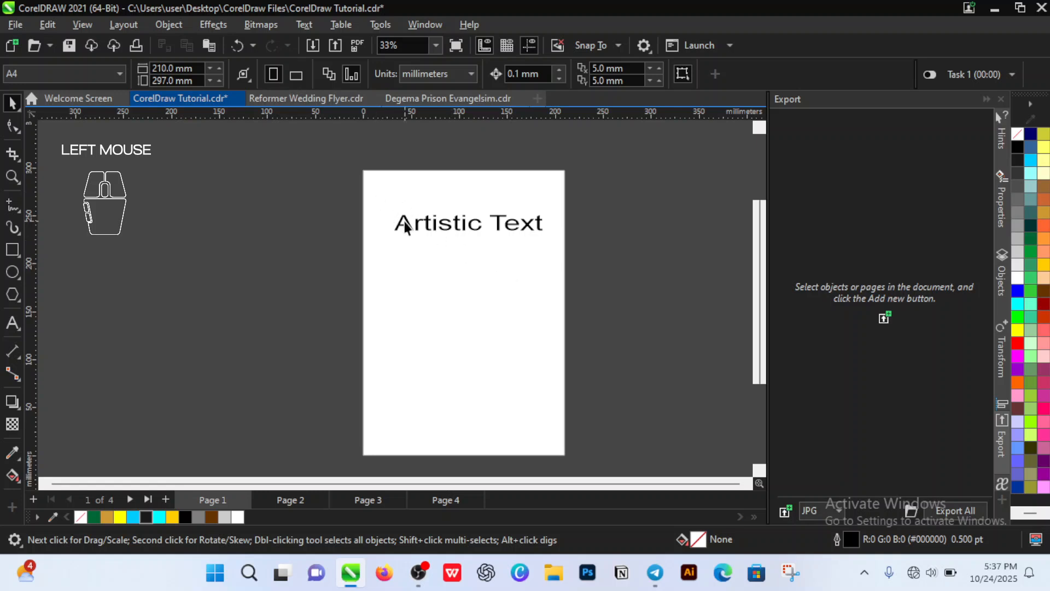
- Undo the horizontal stretches and the preceding resizes of the artistic text
{"action": "key", "text": "ctrl"}
{"action": "key", "text": "ctrl+z"}
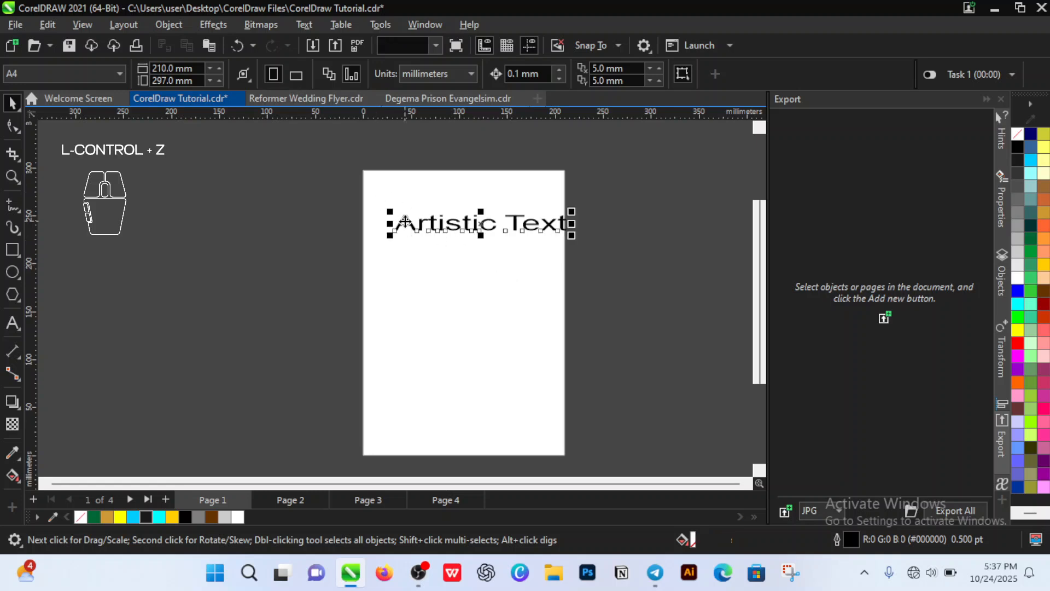
{"action": "key", "text": "ctrl+z"}
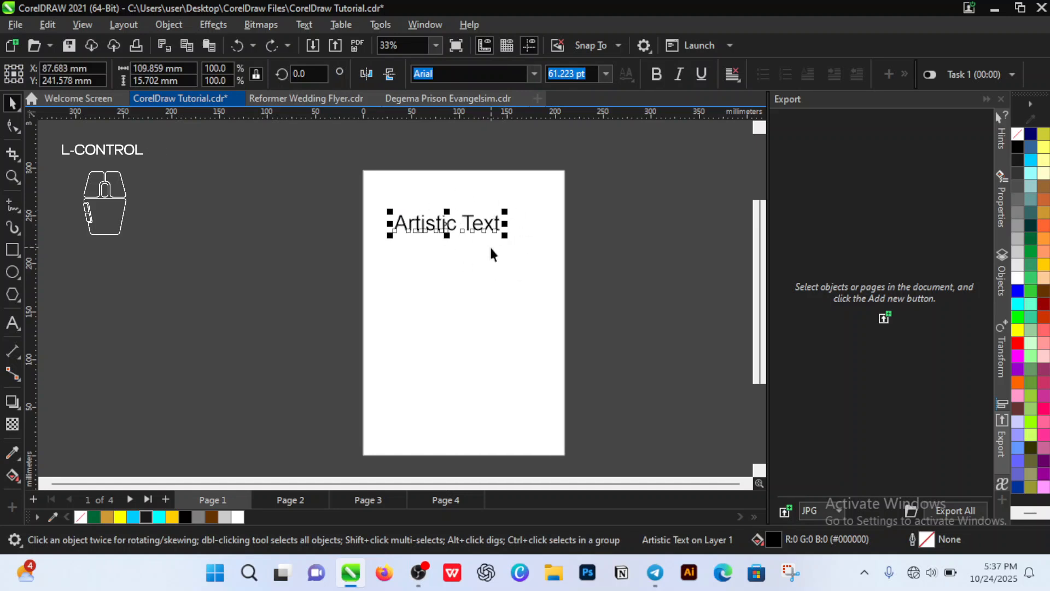
{"action": "key", "text": "ctrl+z"}
{"action": "key", "text": "ctrl+z"}
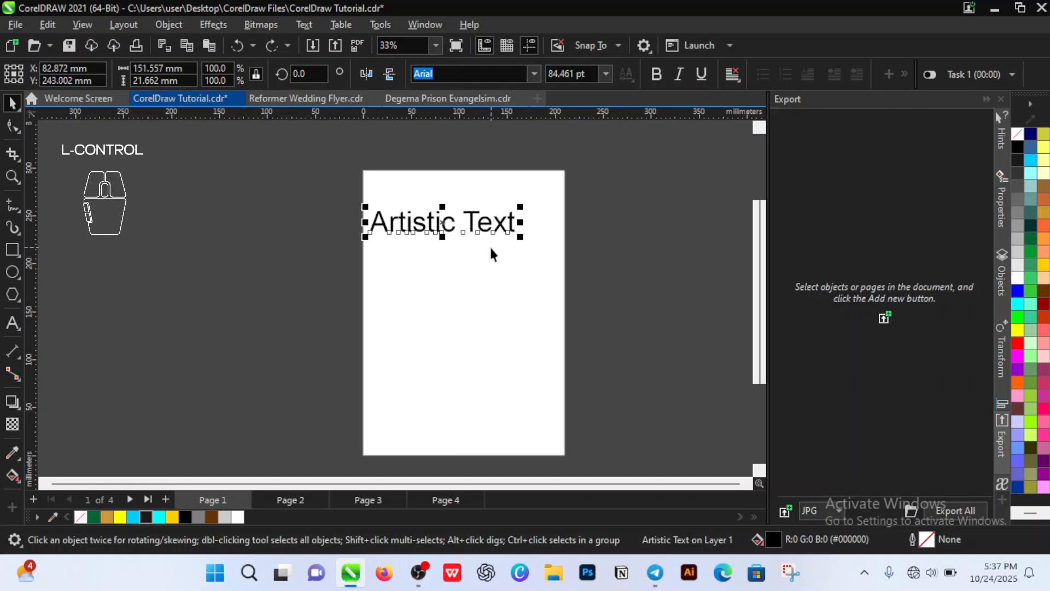
- Move the artistic text away from the page's left edge and scale it proportionally to about 69 pt
{"action": "left_click_drag", "start_coordinate": [493, 228], "coordinate": [530, 244]}
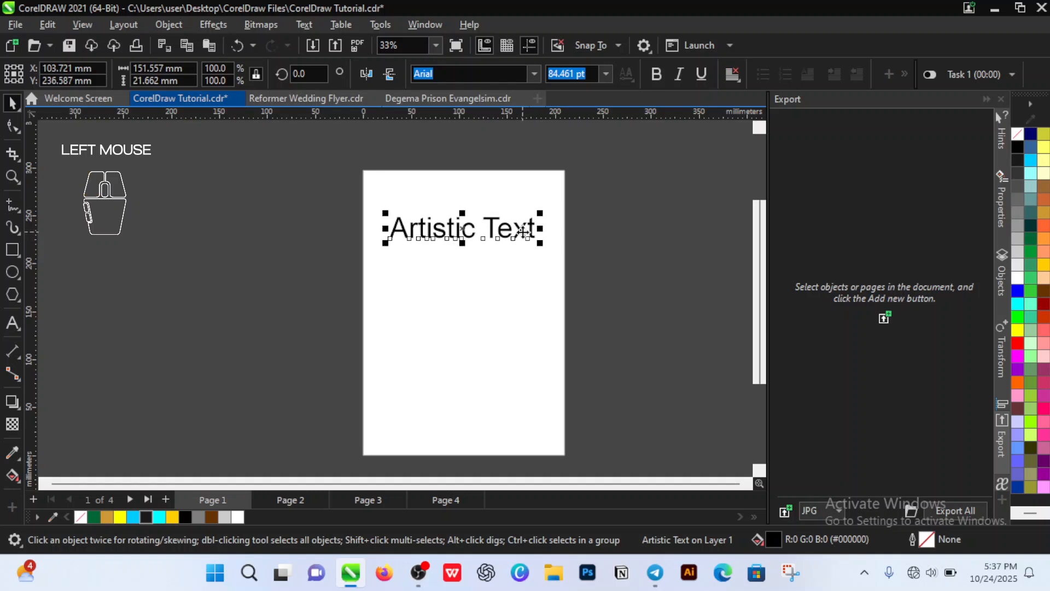
{"action": "mouse_move", "coordinate": [524, 239]}
{"action": "left_mouse_down"}
{"action": "mouse_move", "coordinate": [486, 230]}
{"action": "mouse_move", "coordinate": [526, 251]}
{"action": "mouse_move", "coordinate": [513, 247]}
{"action": "left_mouse_up"}
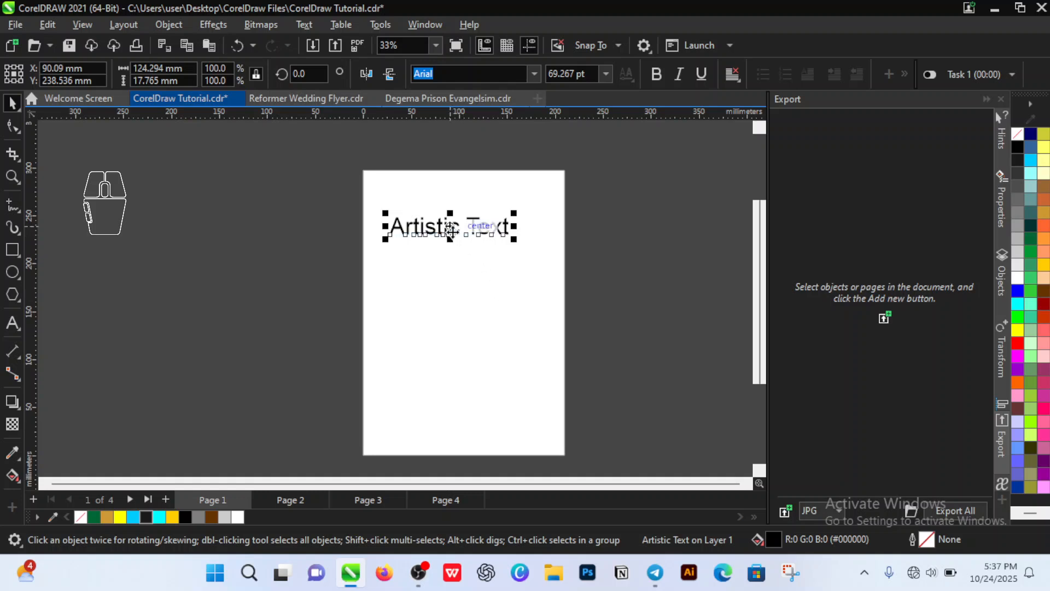
{"action": "left_click", "coordinate": [498, 277]}
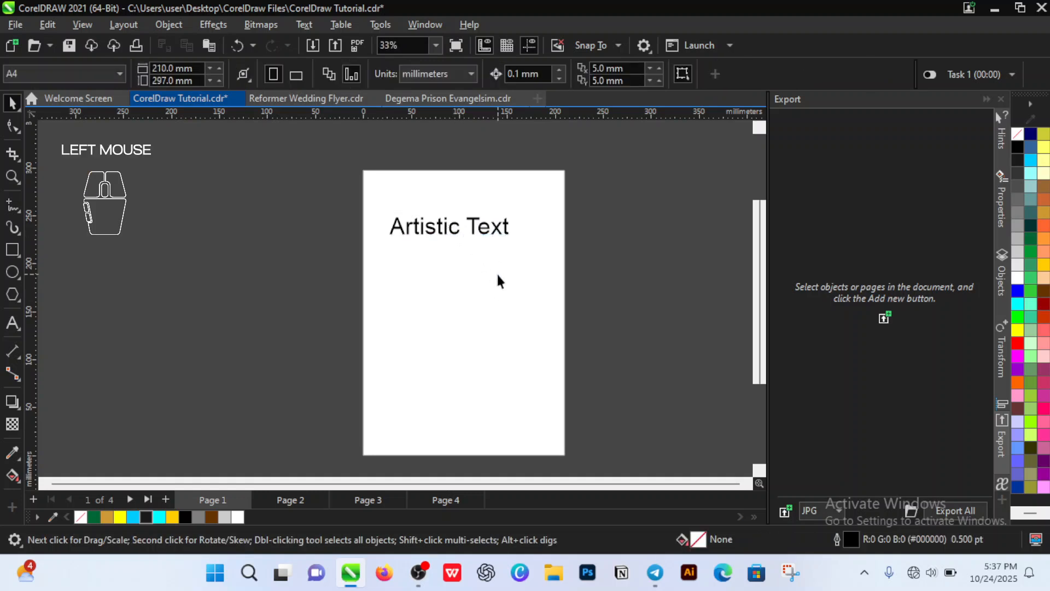
- Examine the scaling handles and the rotation handles of the artistic text, and deselect it
{"action": "left_click", "coordinate": [487, 234]}
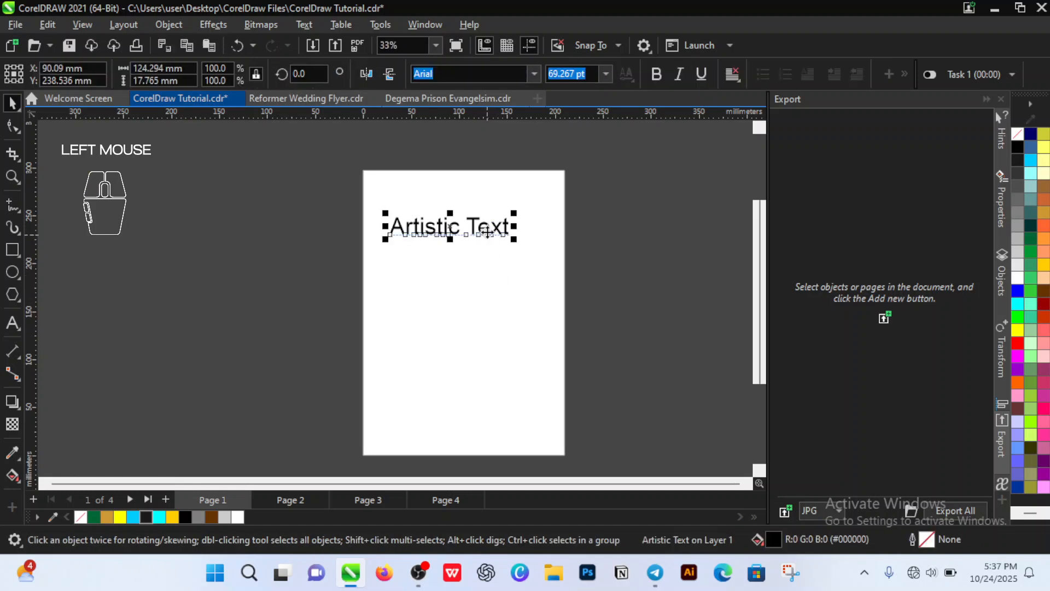
{"action": "left_click", "coordinate": [487, 234]}
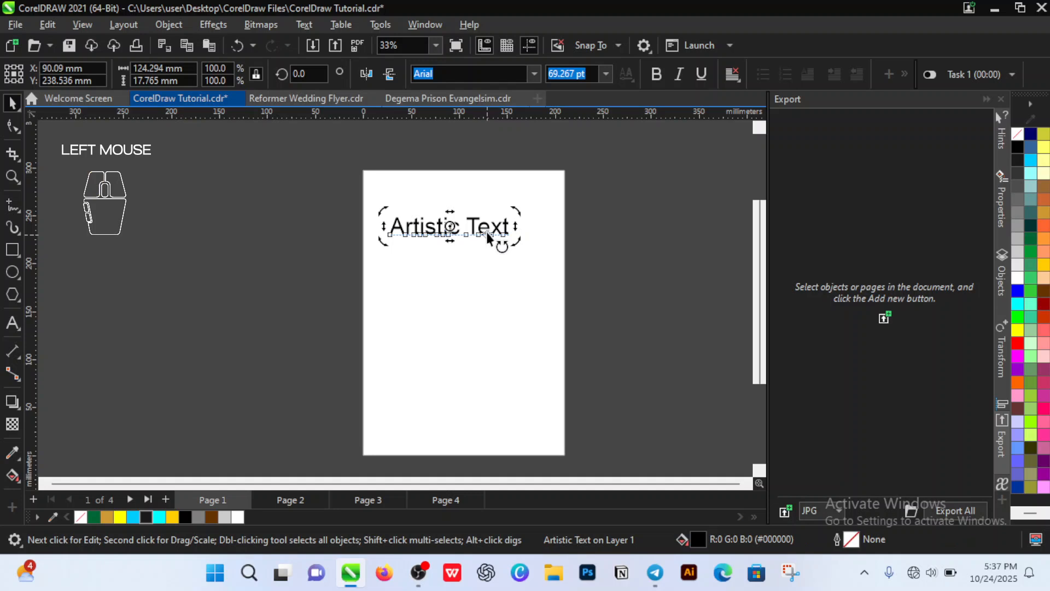
{"action": "left_click", "coordinate": [503, 267]}
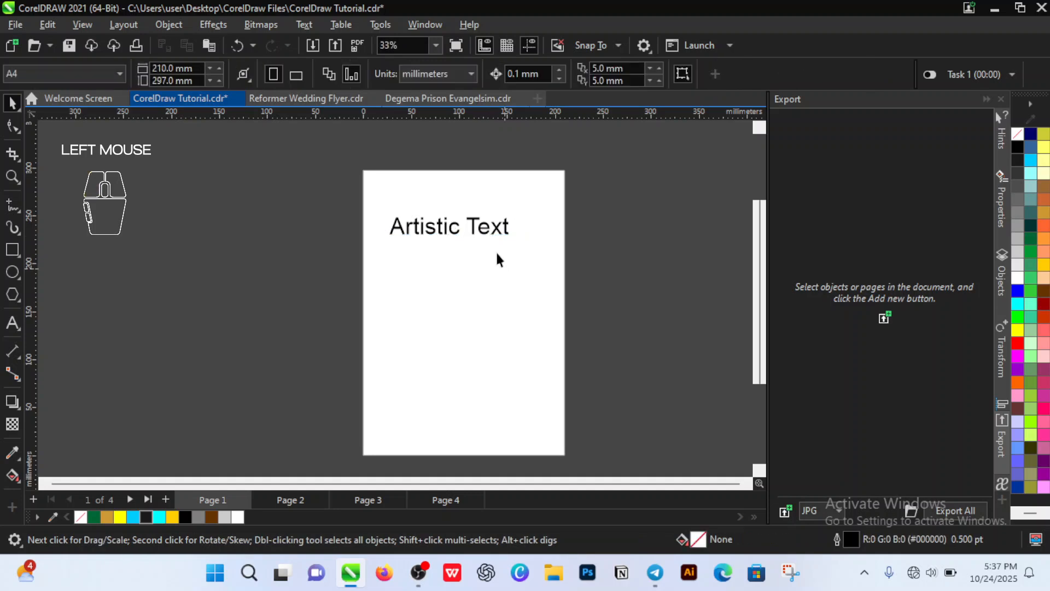
- Open the artistic text for editing and delete the capital T from the word "Text"
{"action": "double_click", "coordinate": [486, 232]}
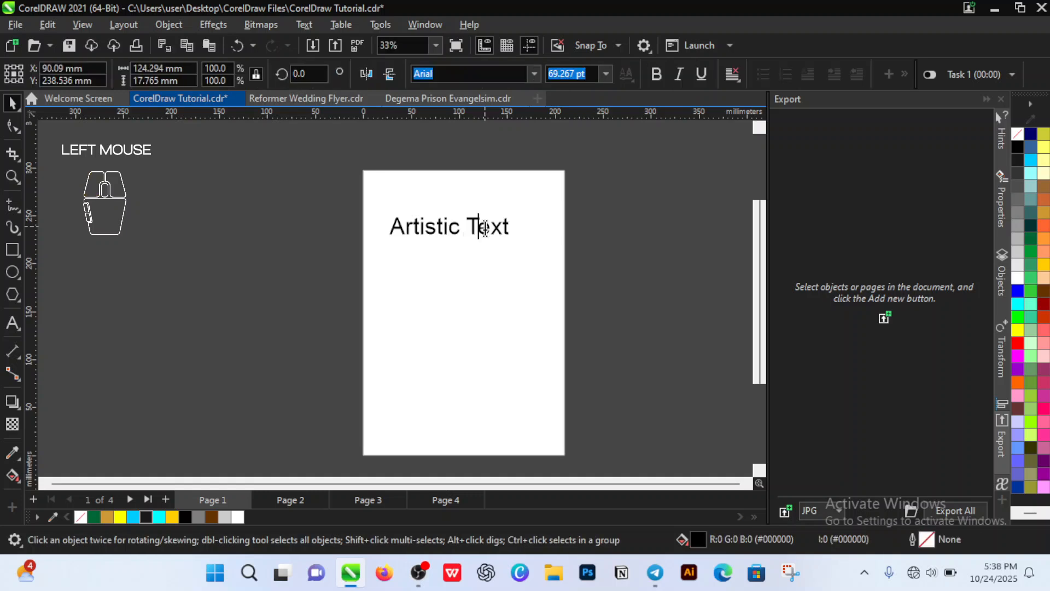
{"action": "key", "text": "BackSpace"}
{"action": "type", "text": "T"}
{"action": "key", "text": "ctrl+z"}
{"action": "key", "text": "BackSpace"}
{"action": "key", "text": "ctrl+z"}
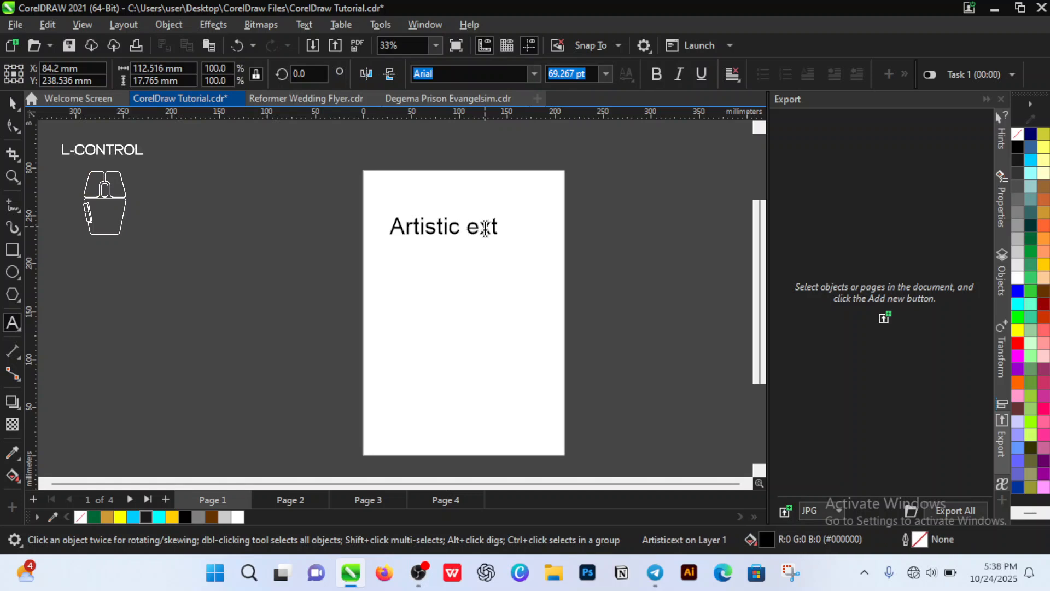
{"action": "key", "text": "ctrl+t"}
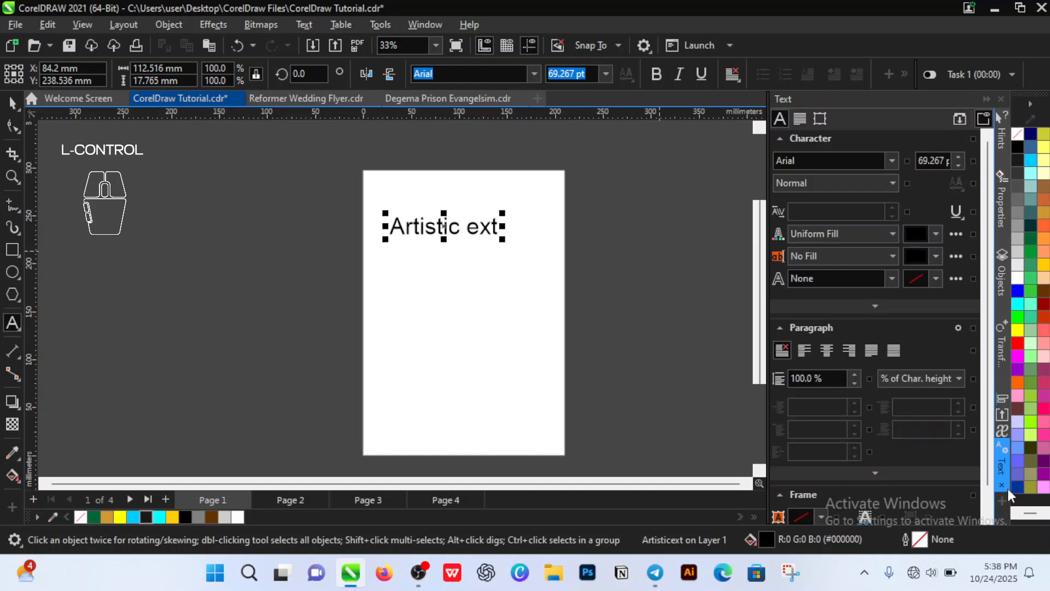
{"action": "left_click", "coordinate": [1003, 483]}
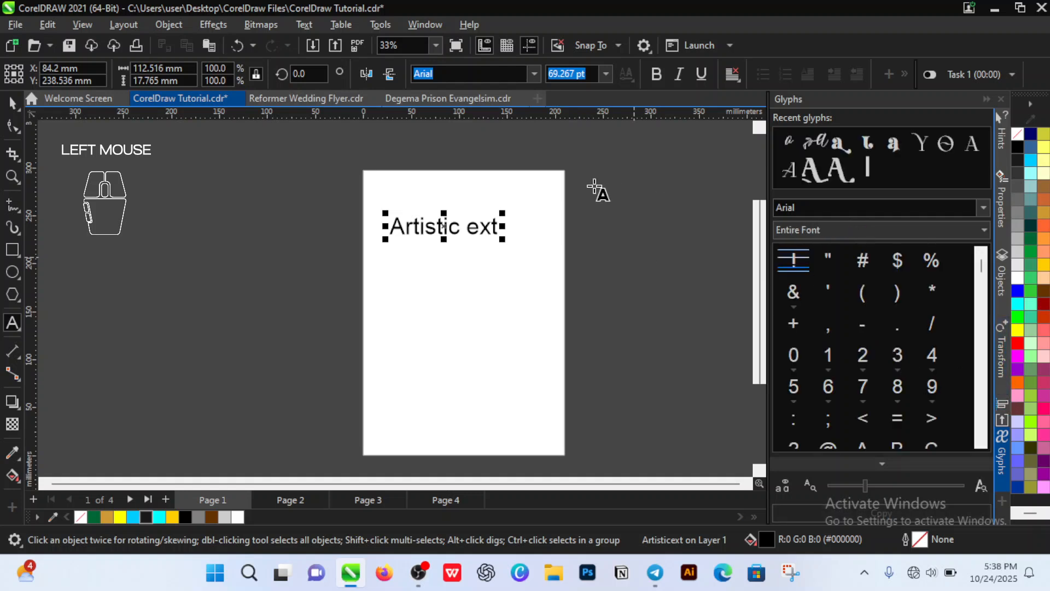
- Reinsert the capital T before "ext" in the artistic text and finish editing
{"action": "left_click", "coordinate": [482, 226]}
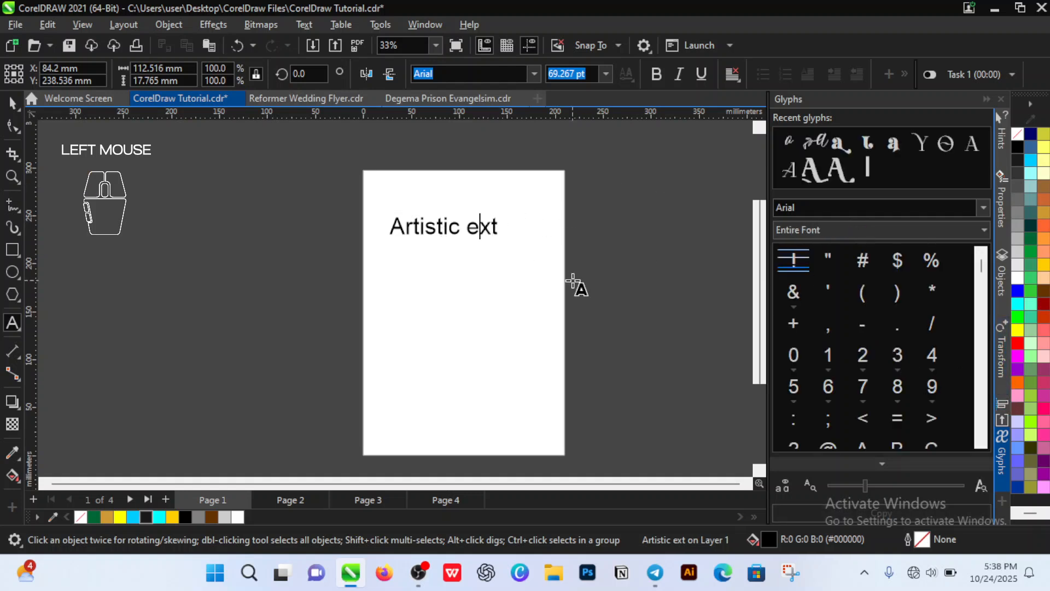
{"action": "key", "text": "Left"}
{"action": "type", "text": "T"}
{"action": "key", "text": "ctrl+space"}
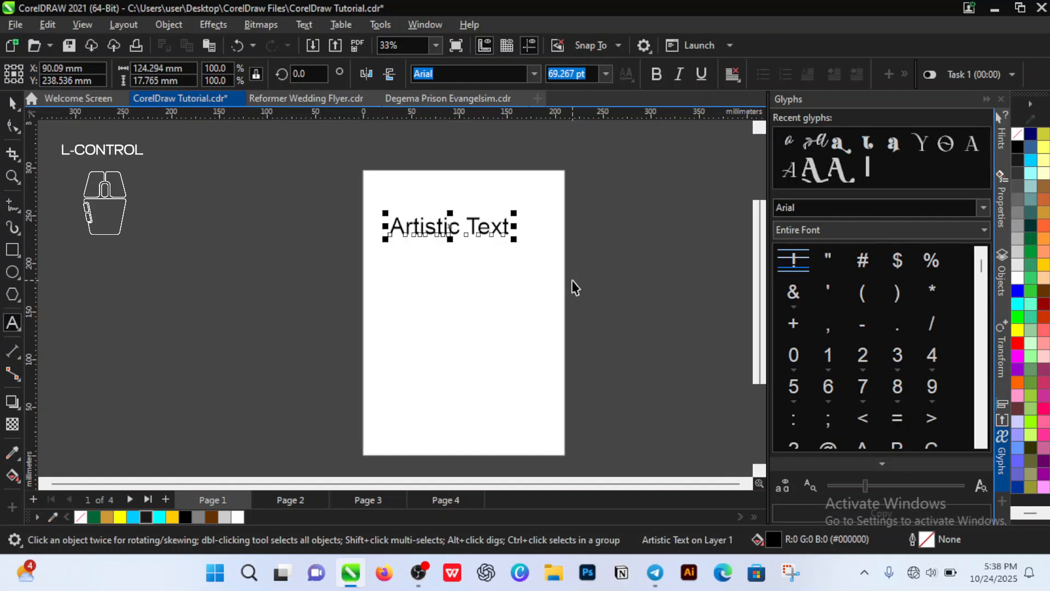
- Show the rotation handles of the artistic text and move its rotation centre onto the word "Text"
{"action": "left_click", "coordinate": [500, 237]}
{"action": "left_click", "coordinate": [499, 235]}
{"action": "left_click", "coordinate": [491, 271]}
{"action": "left_click", "coordinate": [499, 228]}
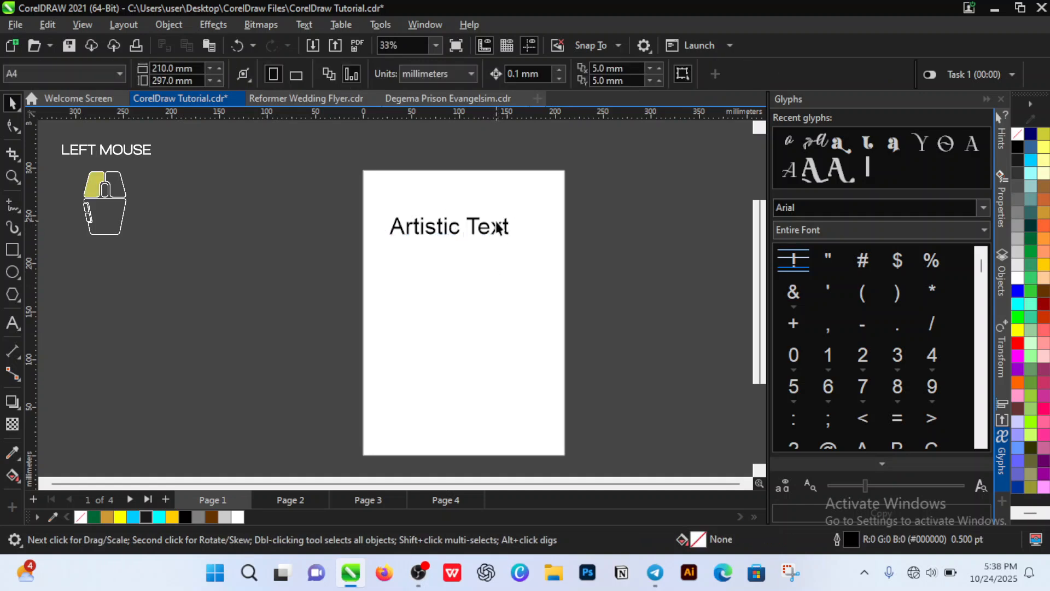
{"action": "left_click", "coordinate": [496, 229]}
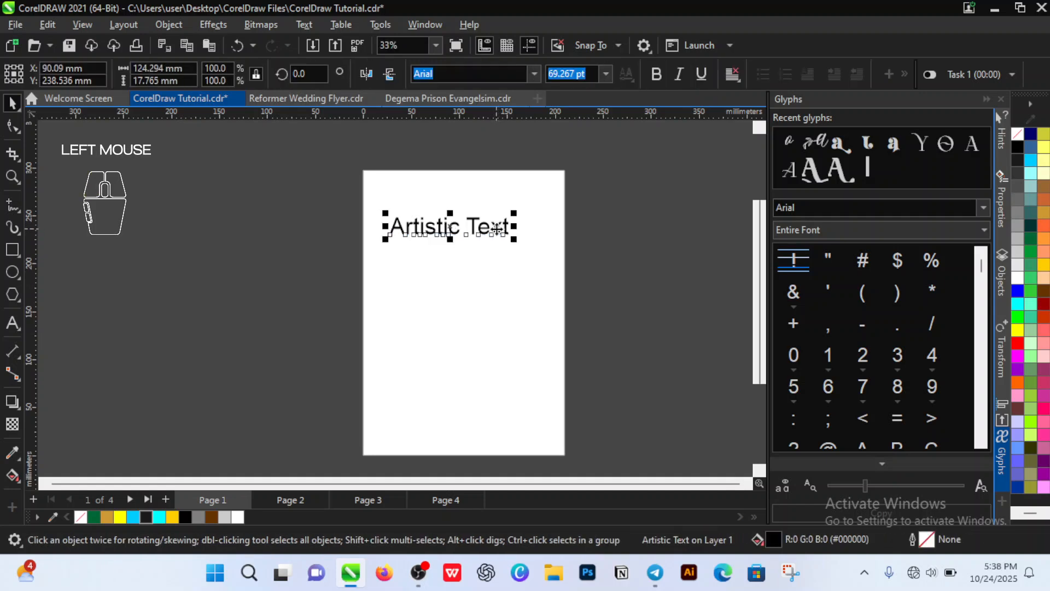
{"action": "left_click", "coordinate": [495, 229]}
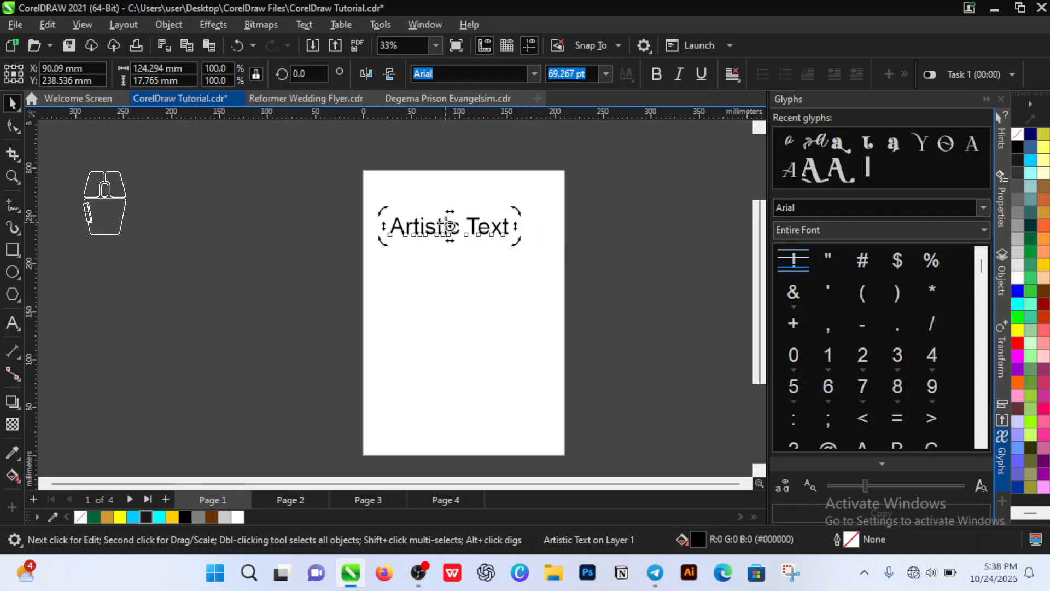
{"action": "left_click", "coordinate": [450, 225]}
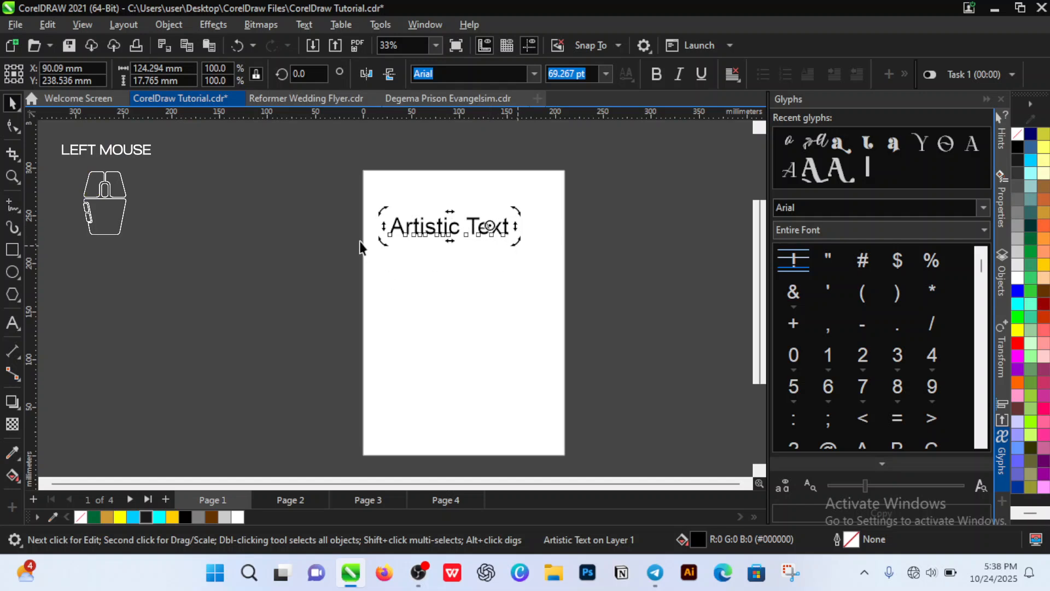
- Try rotating the artistic text about the offset centre, and restore its angle and central rotation point
{"action": "left_click_drag", "start_coordinate": [387, 221], "coordinate": [436, 298]}
{"action": "key", "text": "ctrl+z"}
{"action": "left_click_drag", "start_coordinate": [491, 224], "coordinate": [450, 226]}
- Set the rotation angle of the artistic text to 90 degrees about its centre
{"action": "mouse_move", "coordinate": [516, 246]}
{"action": "left_mouse_down"}
{"action": "mouse_move", "coordinate": [493, 277]}
{"action": "mouse_move", "coordinate": [424, 297]}
{"action": "mouse_move", "coordinate": [513, 268]}
{"action": "mouse_move", "coordinate": [507, 247]}
{"action": "mouse_move", "coordinate": [516, 246]}
{"action": "left_mouse_up"}
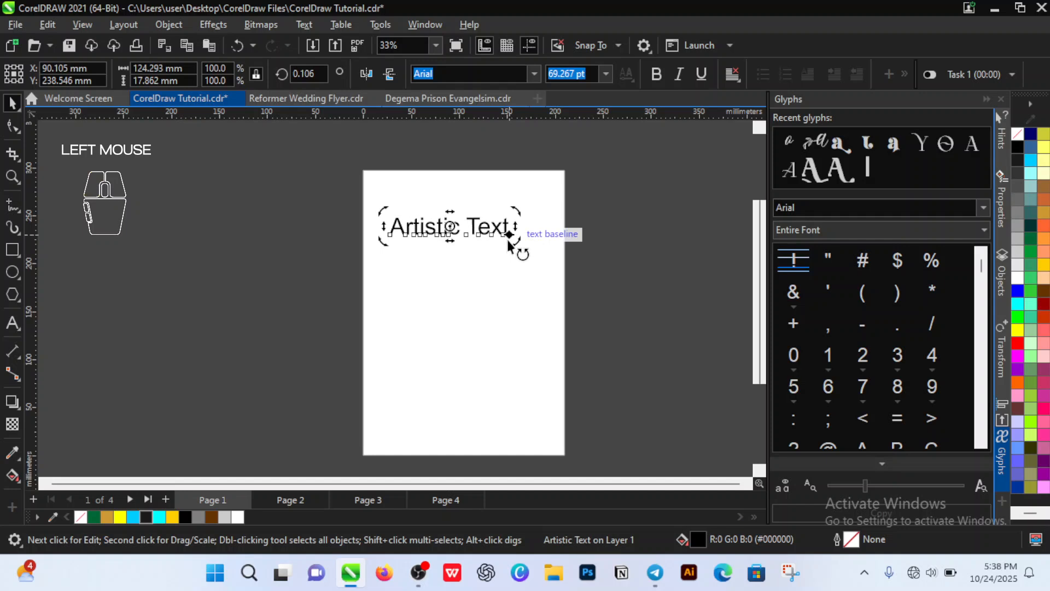
{"action": "left_click", "coordinate": [317, 76]}
{"action": "double_click", "coordinate": [317, 76]}
{"action": "type", "text": "90"}
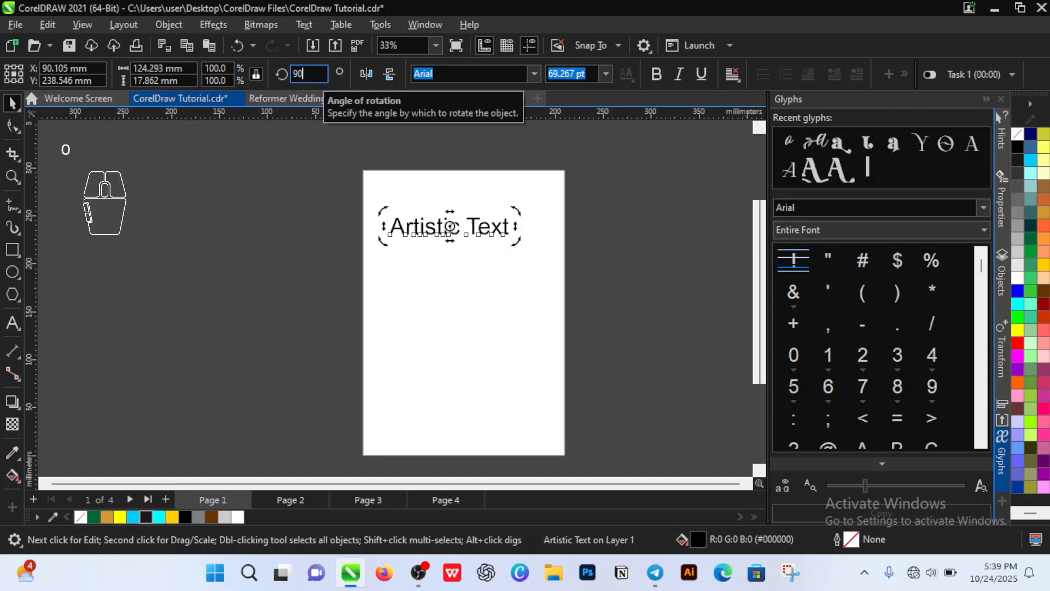
{"action": "key", "text": "Return"}
{"action": "left_click", "coordinate": [396, 230]}
{"action": "left_click", "coordinate": [448, 238]}
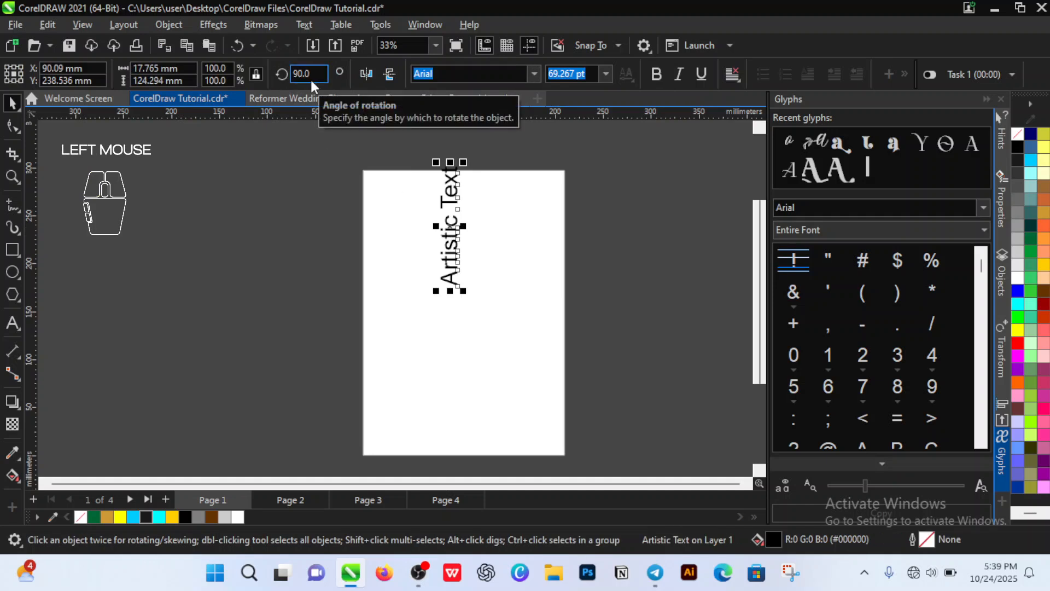
- Set the rotation angle of the artistic text to 0 degrees and leave the text selected
{"action": "left_click", "coordinate": [314, 79]}
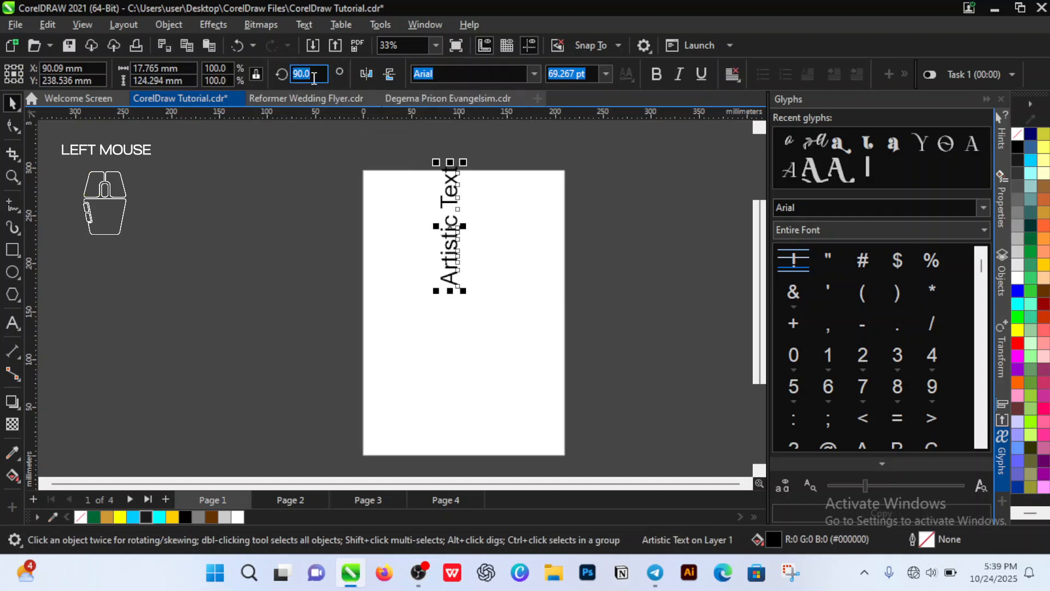
{"action": "type", "text": "0"}
{"action": "key", "text": "Return"}
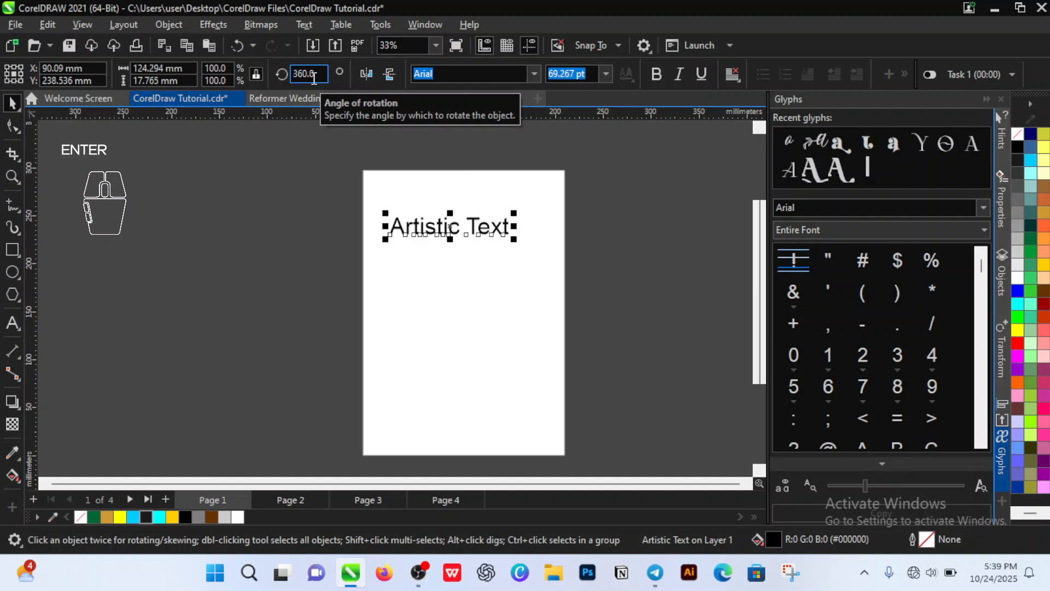
{"action": "left_click", "coordinate": [457, 312]}
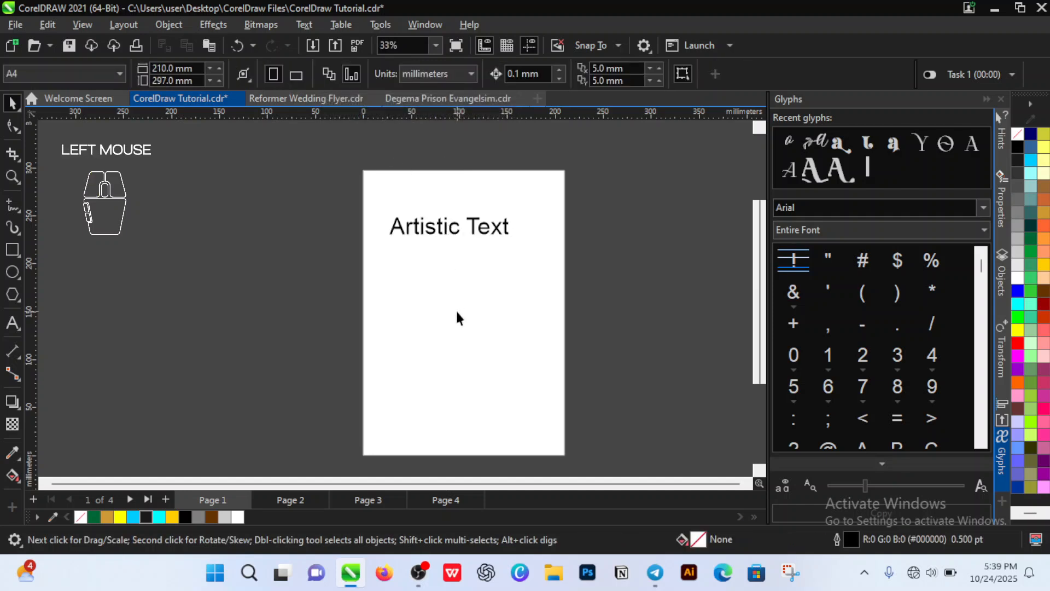
{"action": "left_click", "coordinate": [492, 227]}
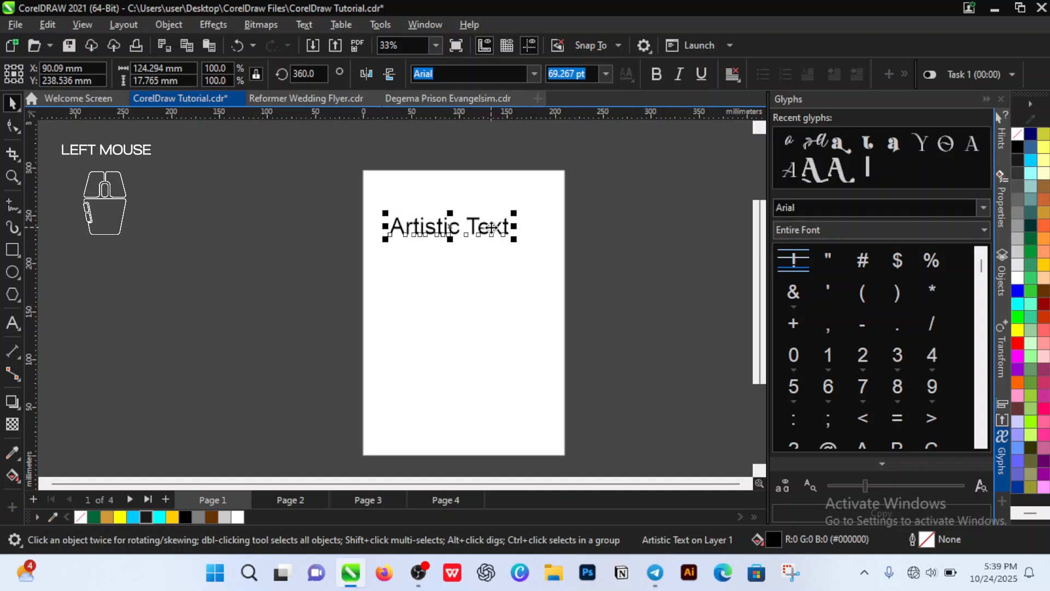
{"action": "scroll", "coordinate": [517, 253], "scroll_direction": "down", "scroll_amount": 2}
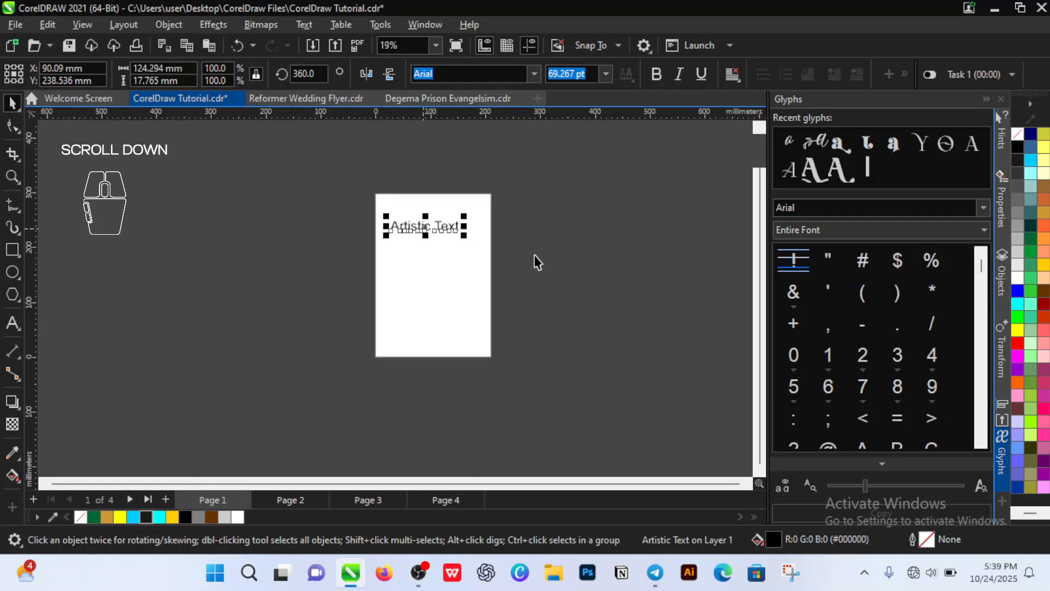
{"action": "scroll", "coordinate": [560, 232], "scroll_direction": "up", "scroll_amount": 1}
{"action": "scroll", "coordinate": [574, 227], "scroll_direction": "up", "scroll_amount": 1}
{"action": "scroll", "coordinate": [547, 226], "scroll_direction": "down", "scroll_amount": 1}
{"action": "scroll", "coordinate": [545, 225], "scroll_direction": "up", "scroll_amount": 1}
{"action": "scroll", "coordinate": [665, 232], "scroll_direction": "down", "scroll_amount": 1}
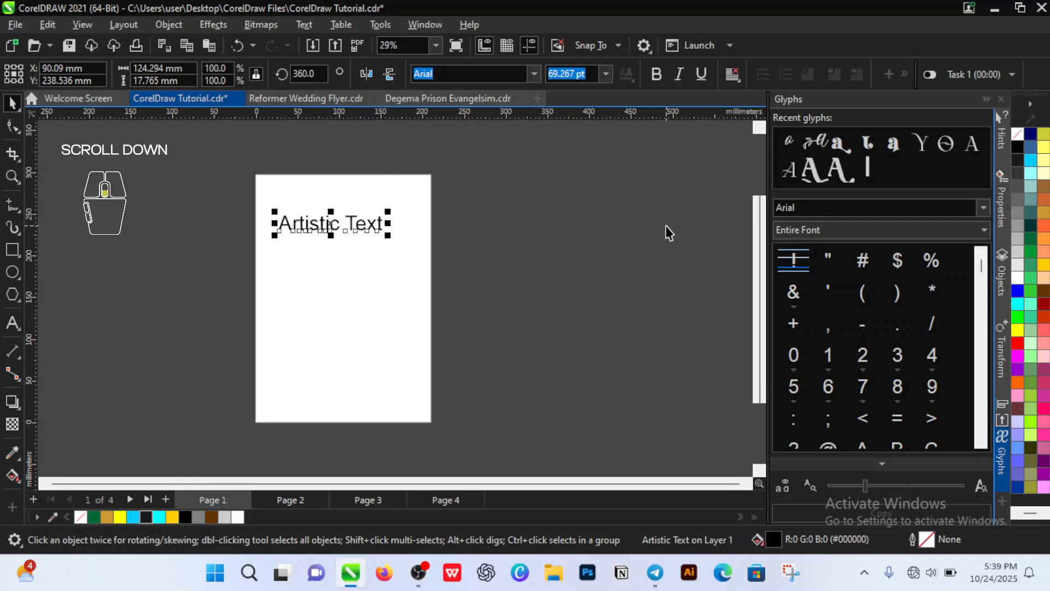
{"action": "scroll", "coordinate": [316, 286], "scroll_direction": "up", "scroll_amount": 1}
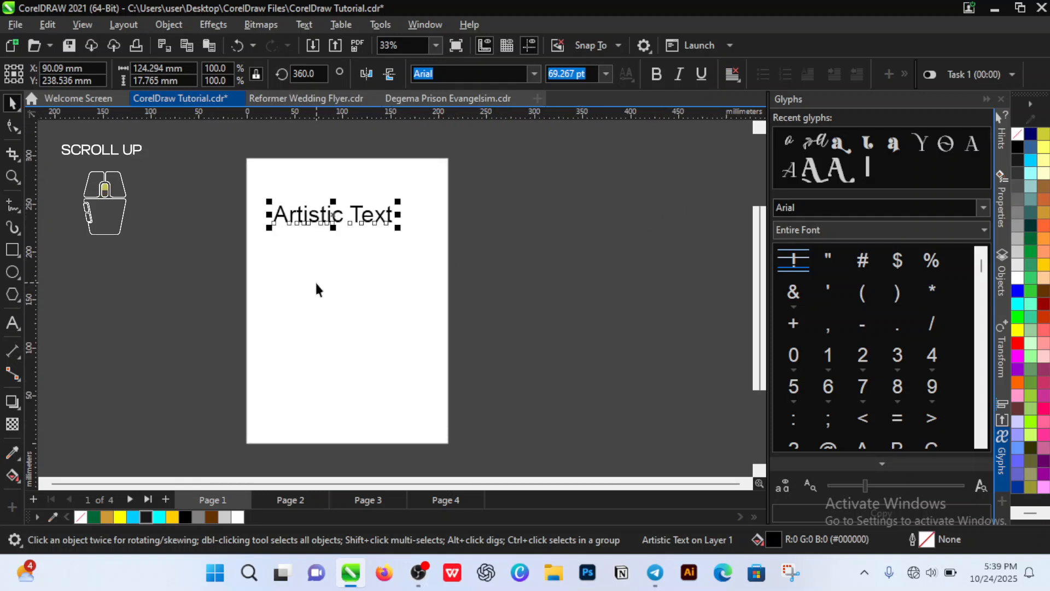
{"action": "key", "text": "h"}
{"action": "left_click_drag", "start_coordinate": [319, 288], "coordinate": [356, 286]}
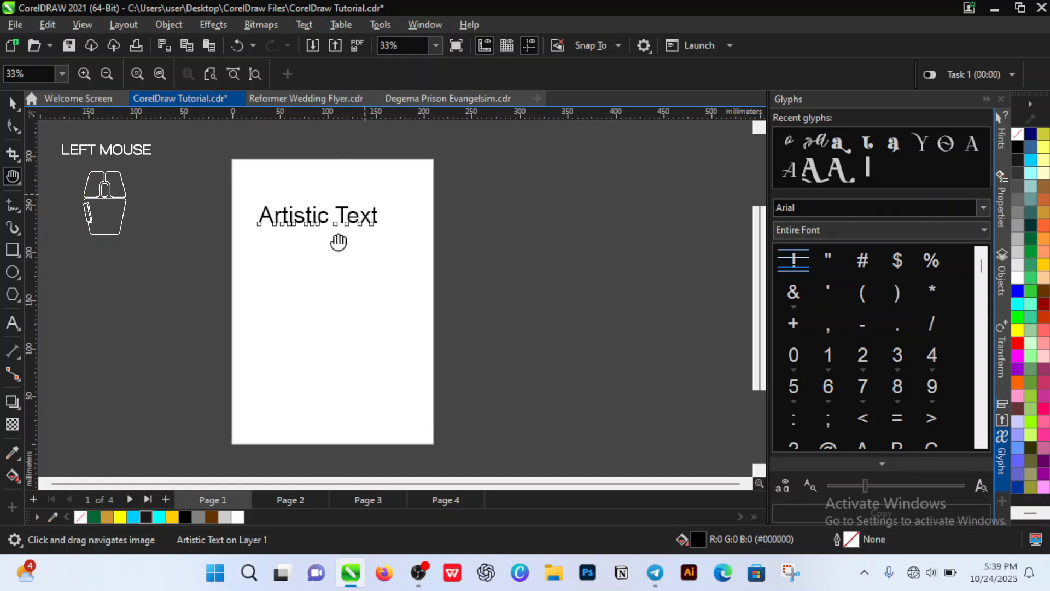
{"action": "key", "text": "space"}
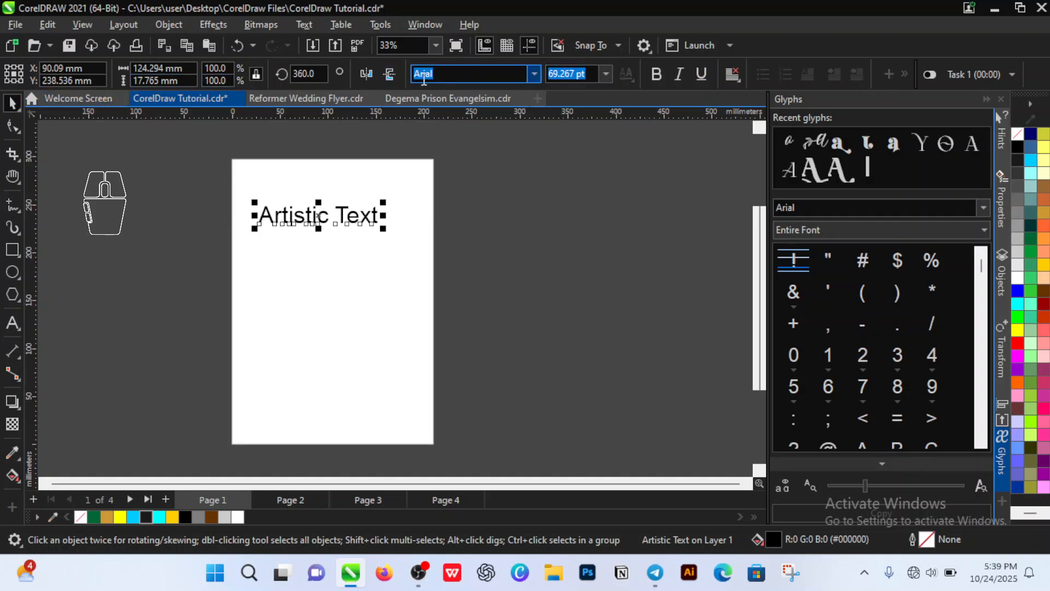
- Preview several fonts on the artistic text and change its font to Open Sans Extrabold
{"action": "left_click", "coordinate": [534, 74]}
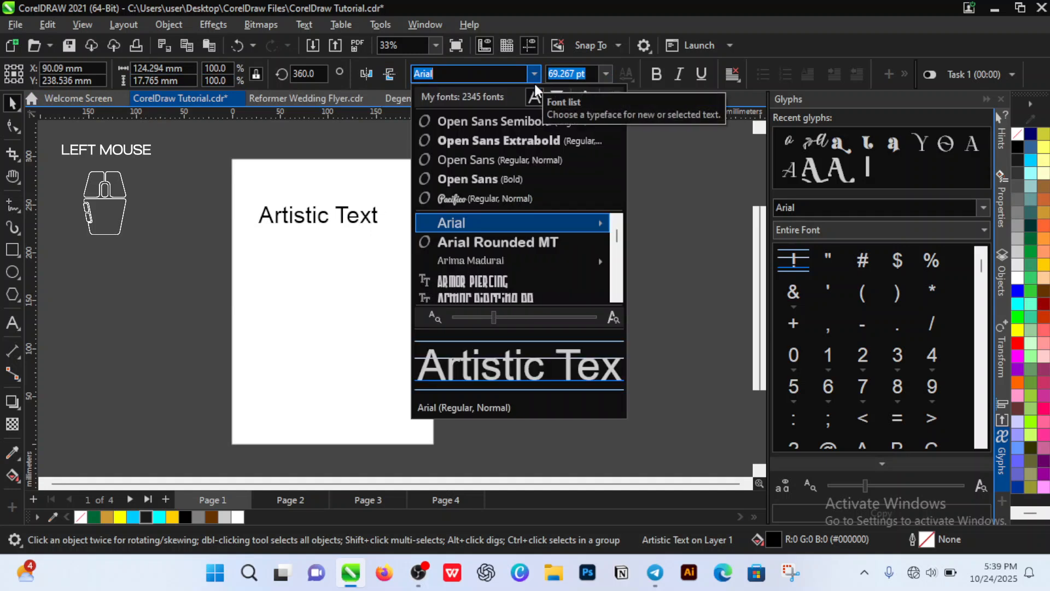
{"action": "scroll", "coordinate": [546, 258], "scroll_direction": "down", "scroll_amount": 5}
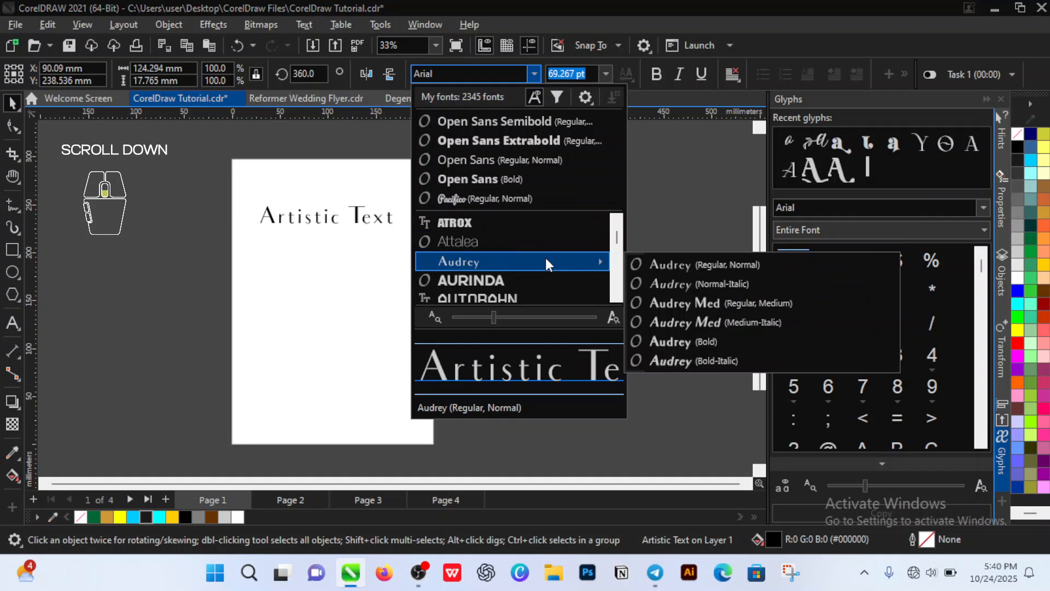
{"action": "scroll", "coordinate": [546, 254], "scroll_direction": "down", "scroll_amount": 6}
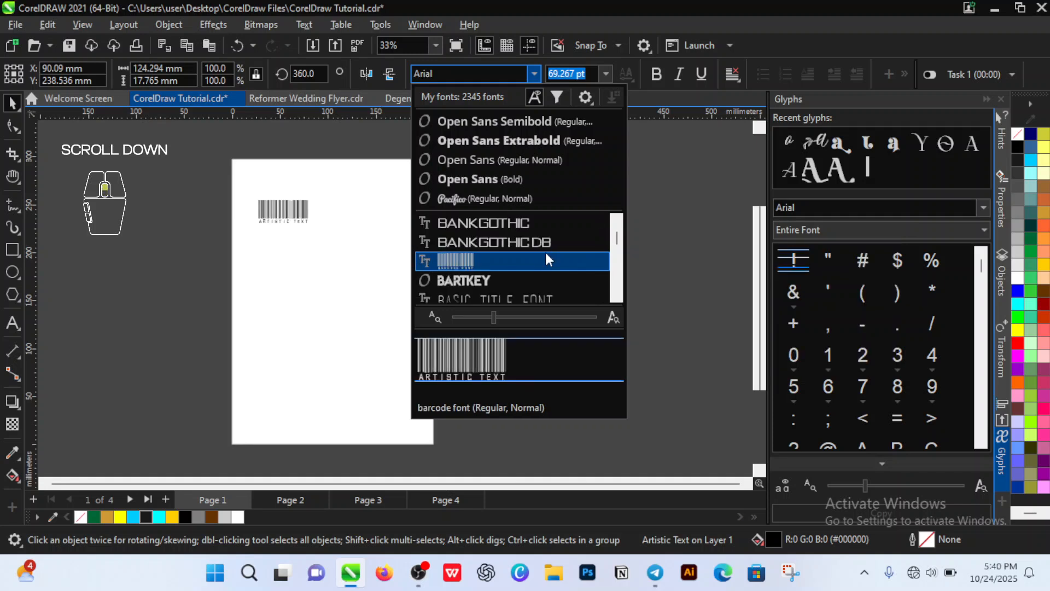
{"action": "scroll", "coordinate": [546, 254], "scroll_direction": "up", "scroll_amount": 11}
{"action": "scroll", "coordinate": [548, 260], "scroll_direction": "up", "scroll_amount": 8}
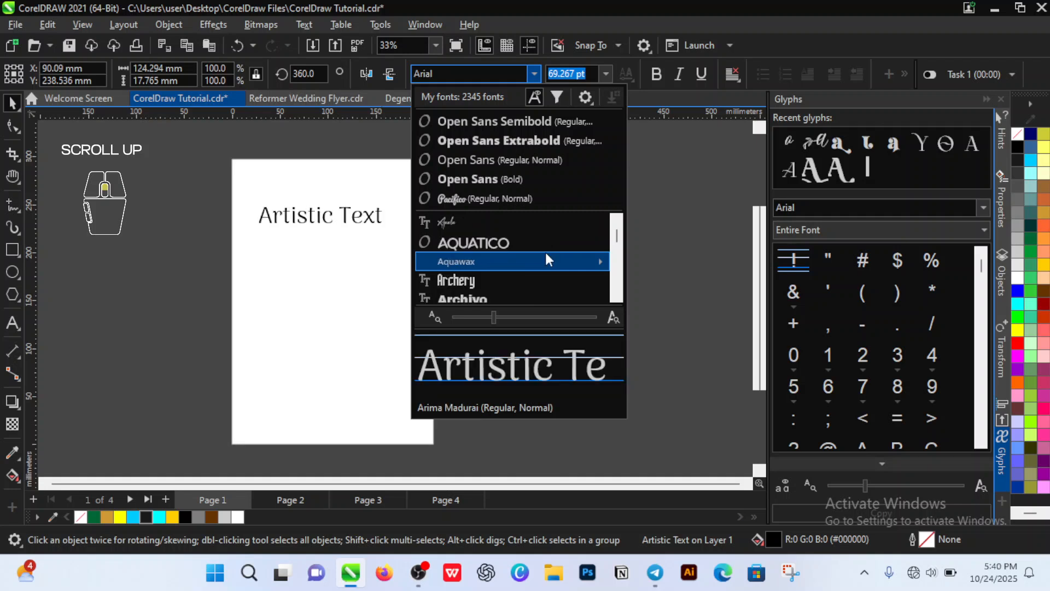
{"action": "scroll", "coordinate": [547, 251], "scroll_direction": "up", "scroll_amount": 3}
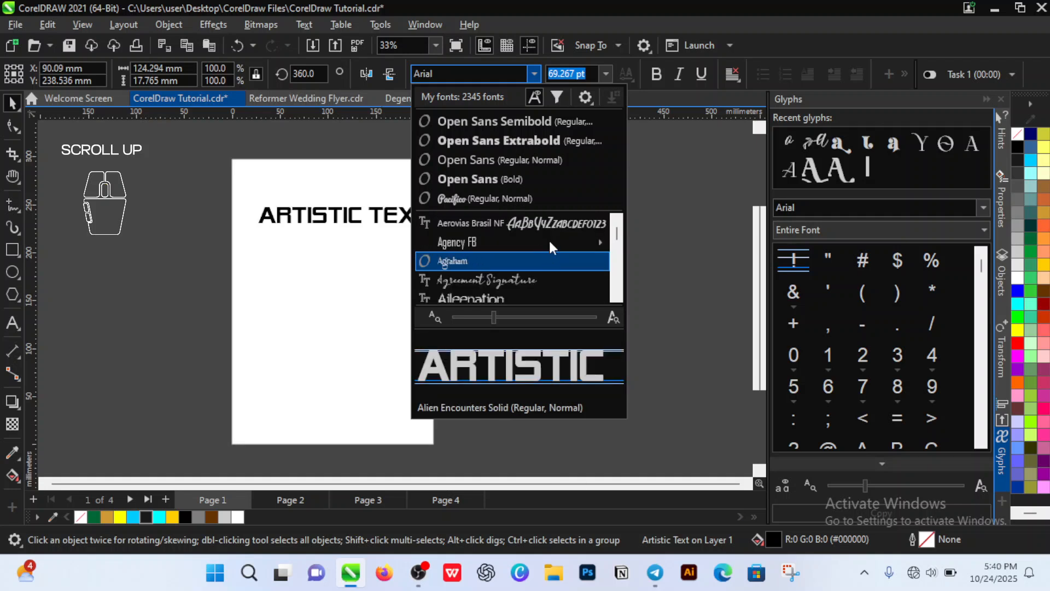
{"action": "left_click", "coordinate": [505, 143]}
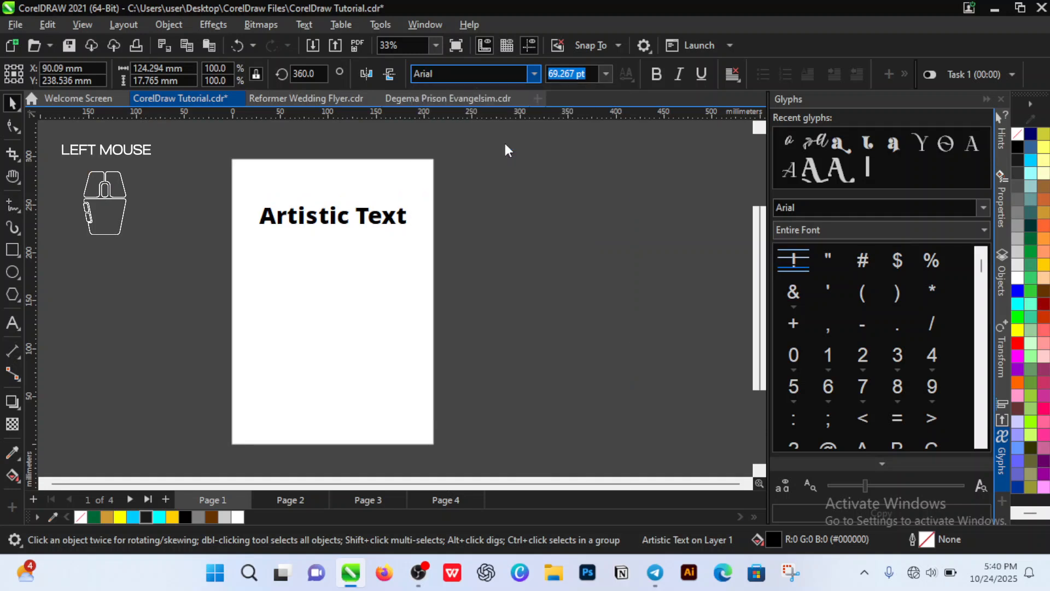
{"action": "scroll", "coordinate": [246, 232], "scroll_direction": "up", "scroll_amount": 3}
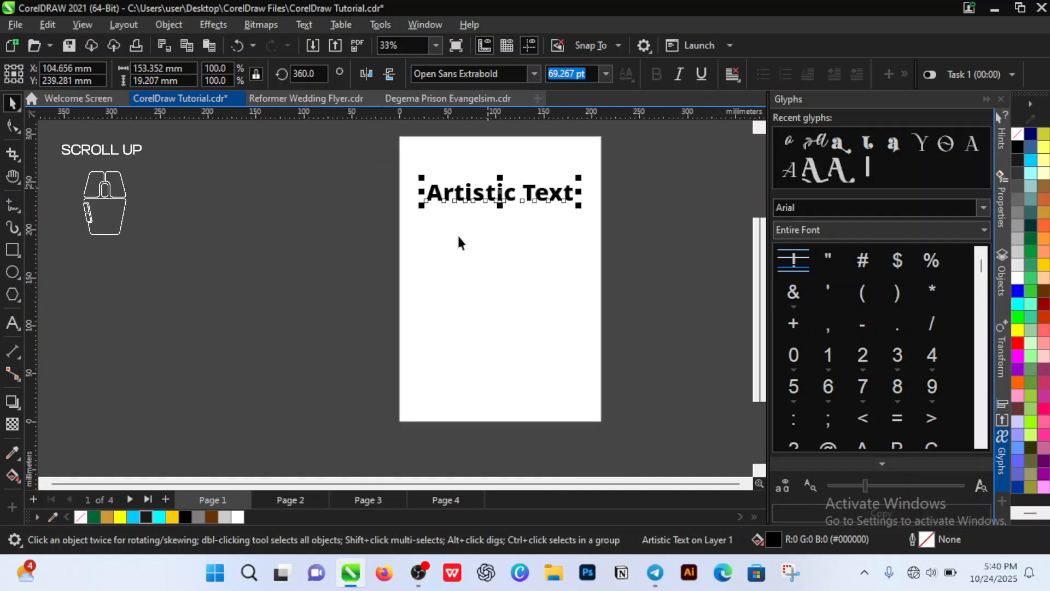
- Draw a paragraph text frame about 152 mm wide and 119 mm high below the artistic text
{"action": "left_click", "coordinate": [346, 254]}
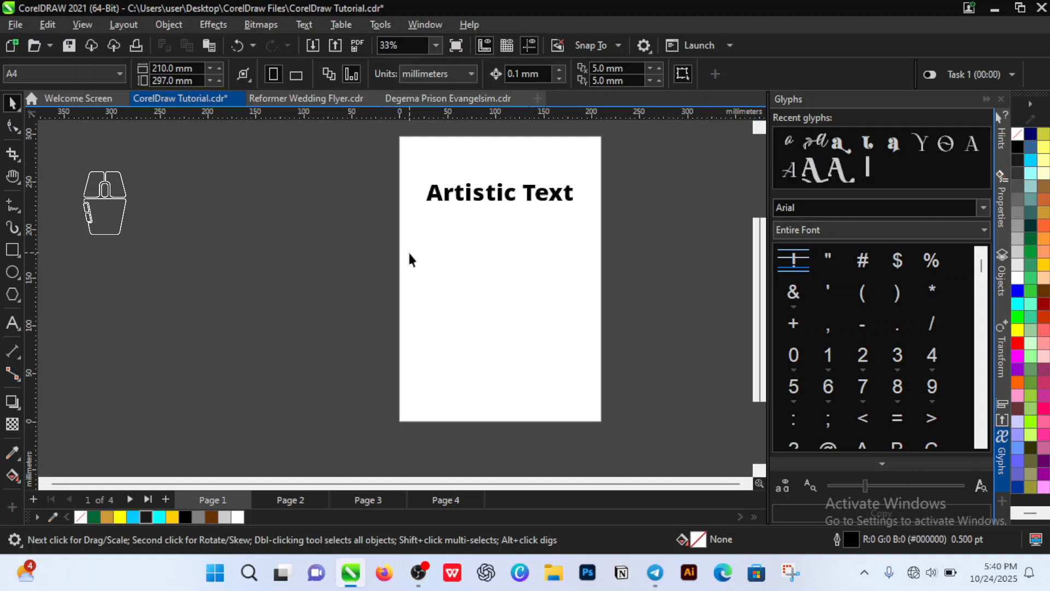
{"action": "left_click", "coordinate": [9, 324]}
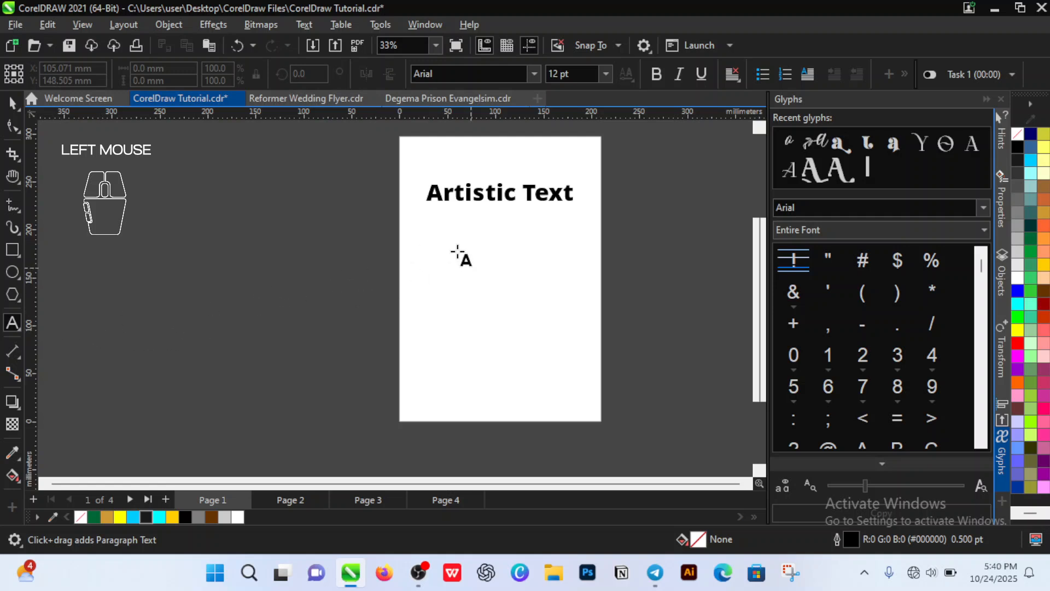
{"action": "left_click_drag", "start_coordinate": [427, 234], "coordinate": [572, 348]}
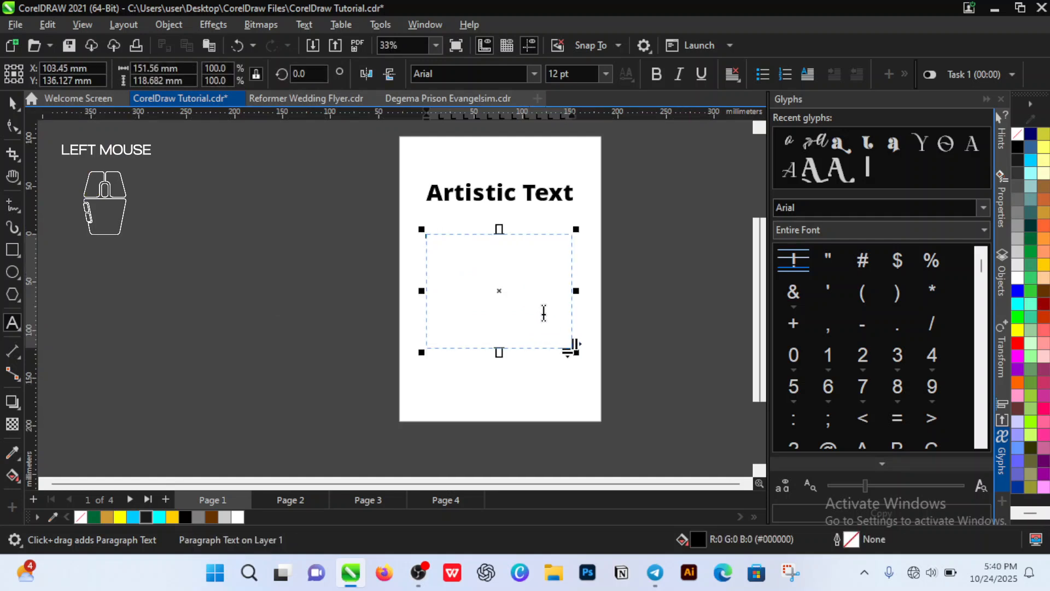
- Switch to Telegram and copy the first paragraph of the Lorem Ipsum placeholder message
{"action": "left_click", "coordinate": [651, 580]}
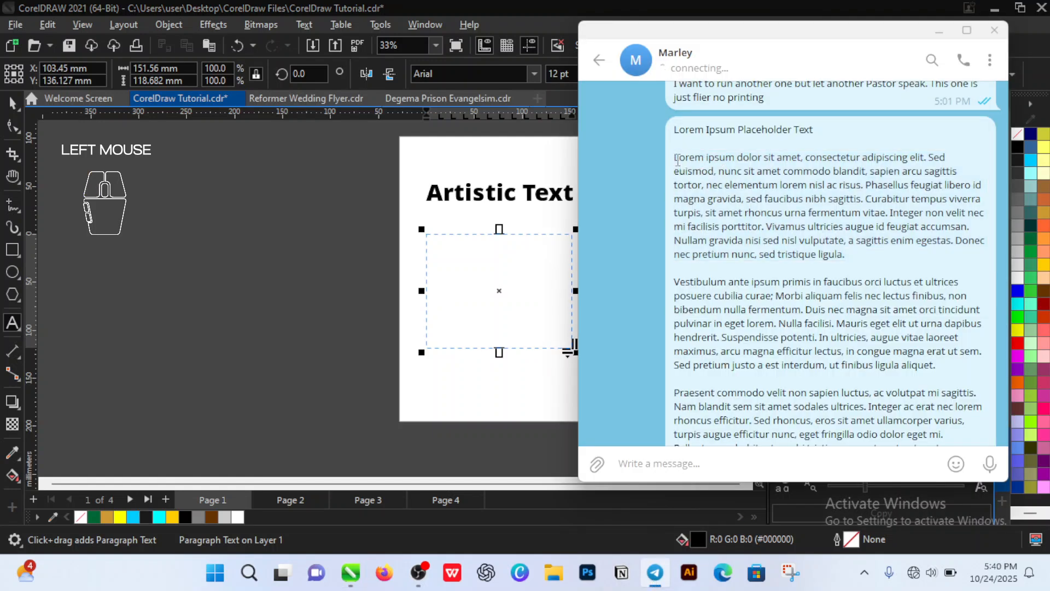
{"action": "left_click_drag", "start_coordinate": [675, 158], "coordinate": [868, 258]}
{"action": "right_click", "coordinate": [804, 216]}
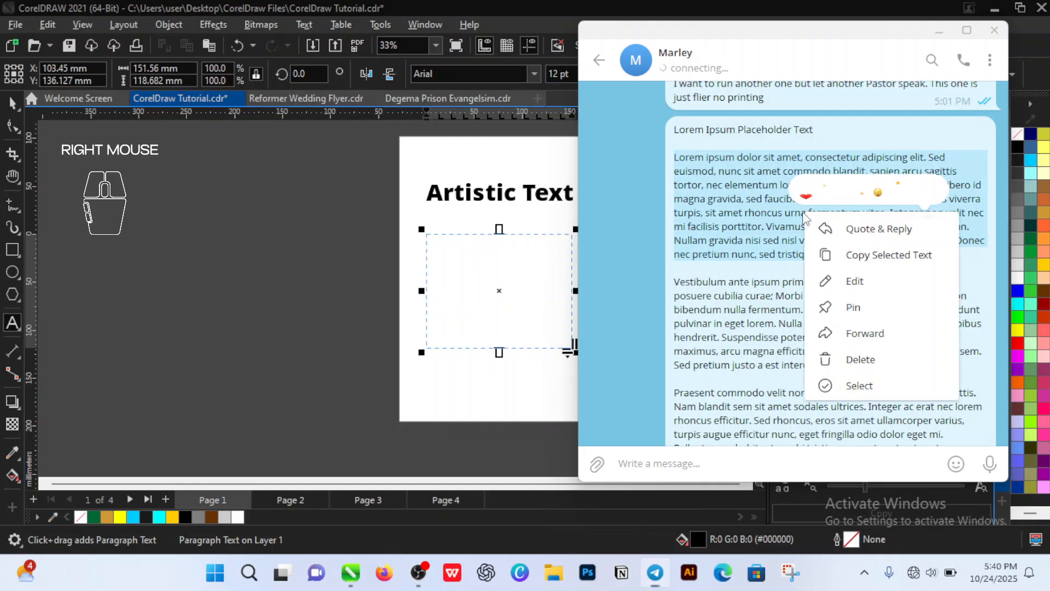
{"action": "left_click", "coordinate": [854, 254]}
- Return to CorelDRAW, paste the copied Lorem ipsum paragraph into the empty text frame, and finish text editing
{"action": "left_click", "coordinate": [467, 274]}
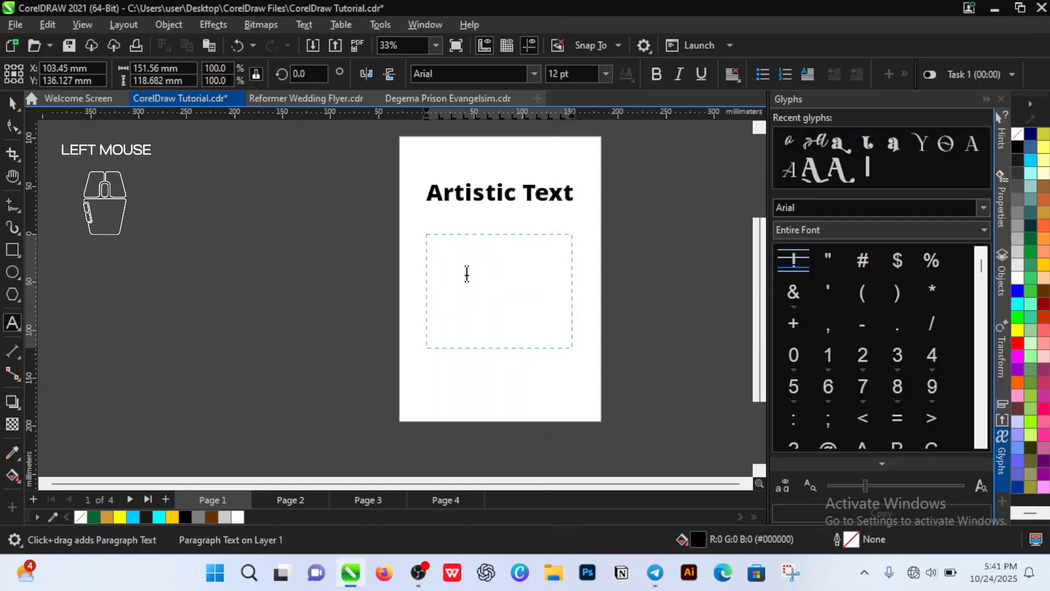
{"action": "scroll", "coordinate": [458, 259], "scroll_direction": "up", "scroll_amount": 2}
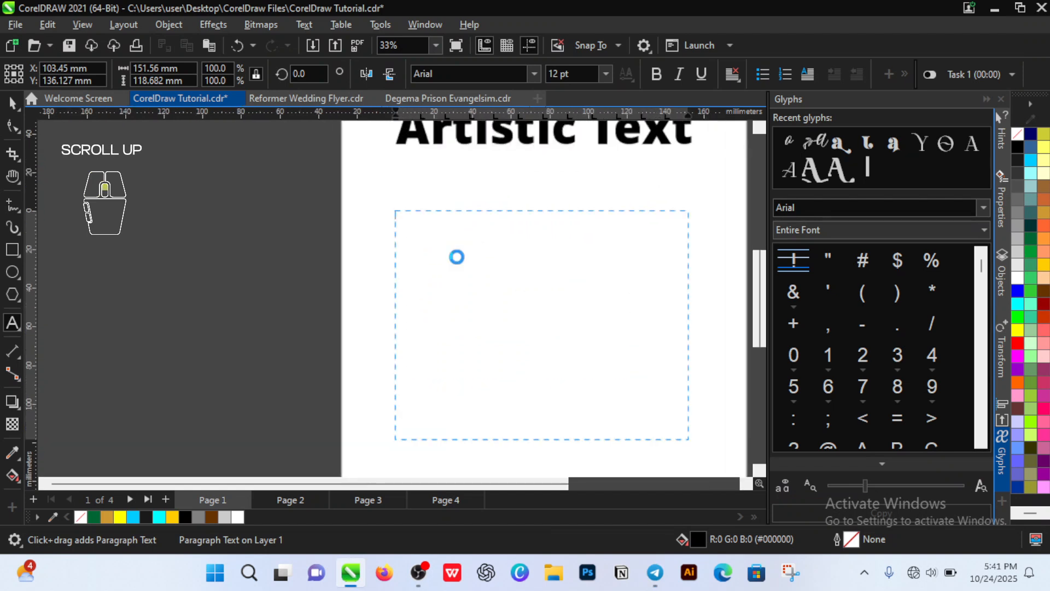
{"action": "scroll", "coordinate": [458, 257], "scroll_direction": "up", "scroll_amount": 5}
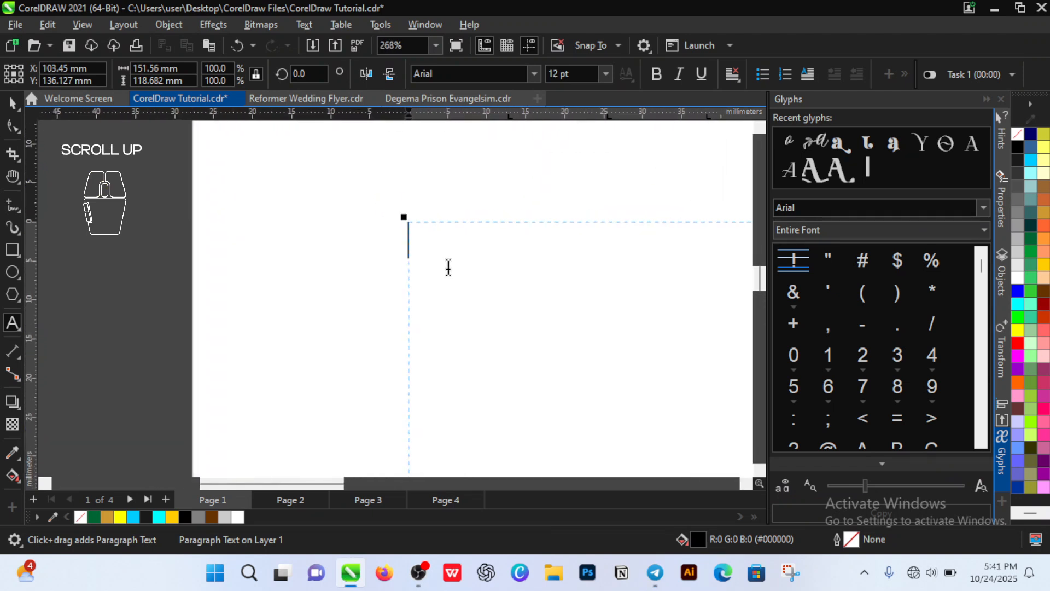
{"action": "scroll", "coordinate": [449, 267], "scroll_direction": "down", "scroll_amount": 3}
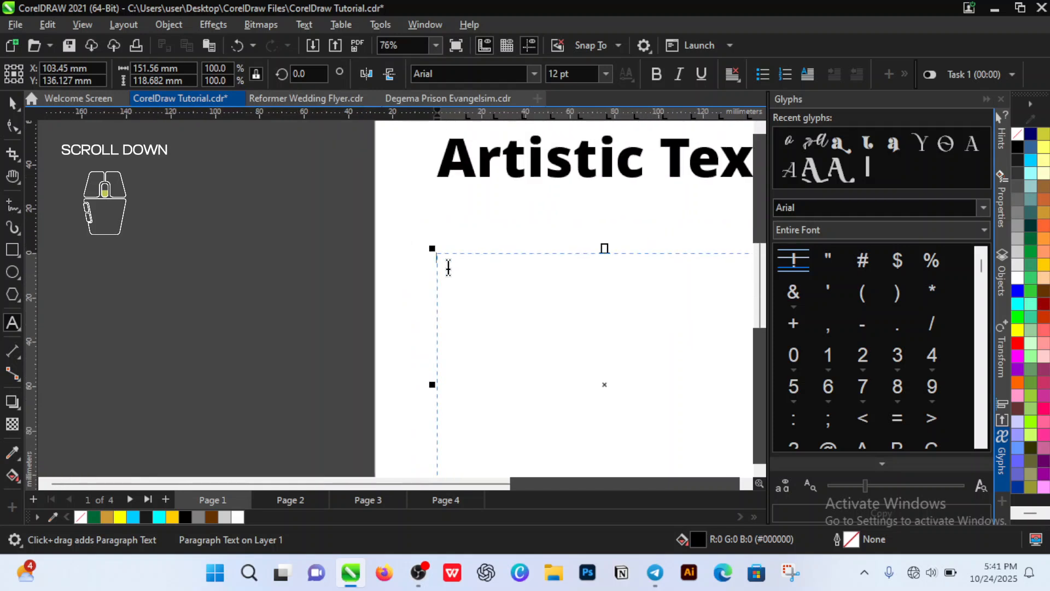
{"action": "scroll", "coordinate": [449, 268], "scroll_direction": "down", "scroll_amount": 3}
{"action": "scroll", "coordinate": [446, 288], "scroll_direction": "up", "scroll_amount": 2}
{"action": "scroll", "coordinate": [452, 311], "scroll_direction": "down", "scroll_amount": 1}
{"action": "scroll", "coordinate": [452, 311], "scroll_direction": "up", "scroll_amount": 1}
{"action": "key", "text": "ctrl"}
{"action": "key", "text": "ctrl+v"}
{"action": "key", "text": "ctrl+space"}
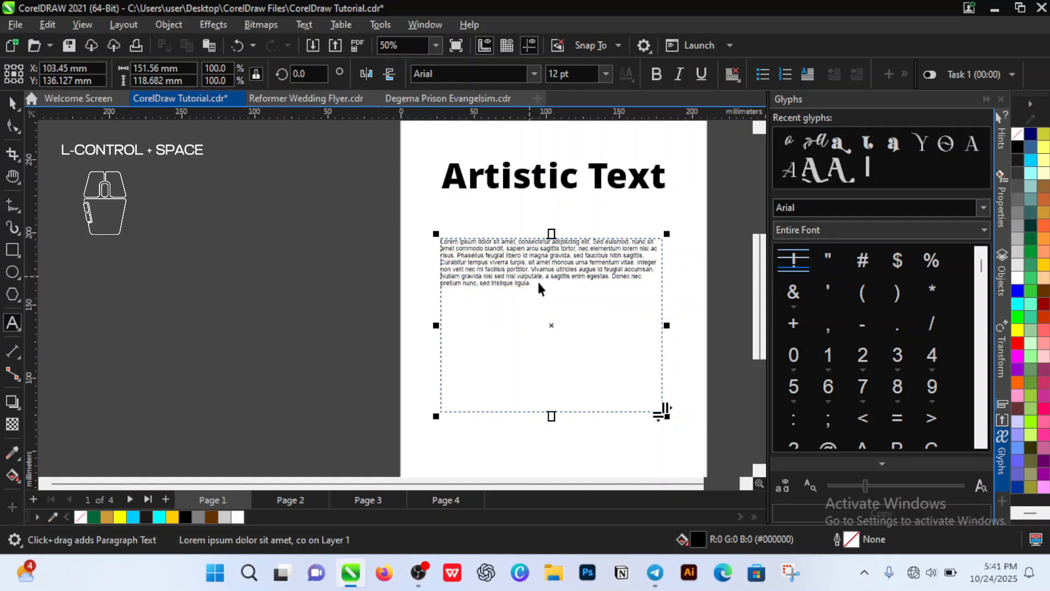
- Narrow the paragraph text frame to about 100 mm by moving its right edge inward
{"action": "scroll", "coordinate": [600, 283], "scroll_direction": "up", "scroll_amount": 2}
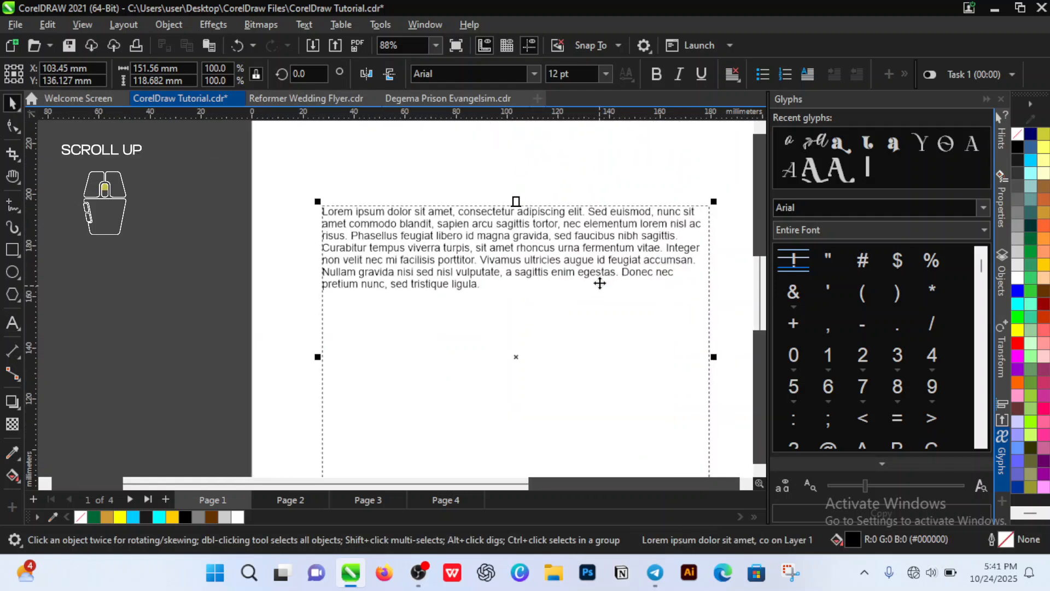
{"action": "scroll", "coordinate": [600, 283], "scroll_direction": "down", "scroll_amount": 2}
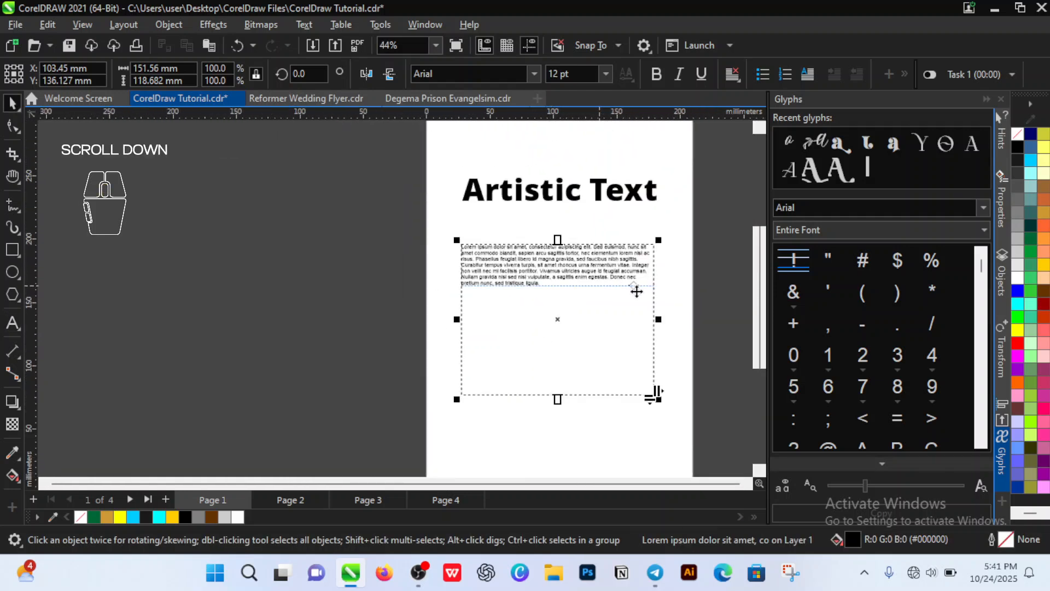
{"action": "left_click_drag", "start_coordinate": [659, 319], "coordinate": [595, 329]}
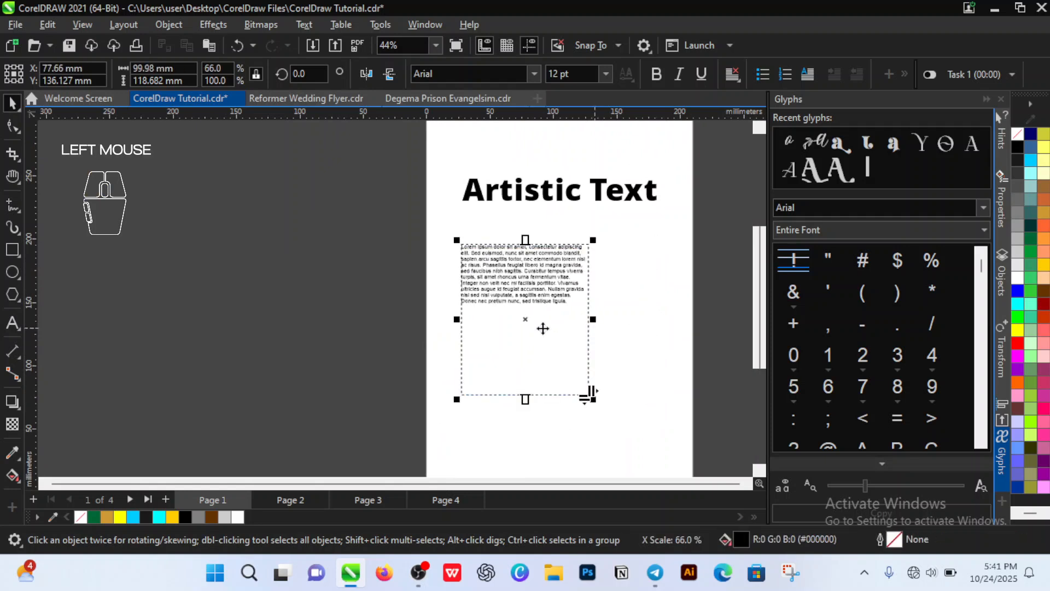
- Select the artistic text and the paragraph text in turn to compare their bounding handles
{"action": "left_click", "coordinate": [568, 187]}
{"action": "left_click", "coordinate": [567, 270]}
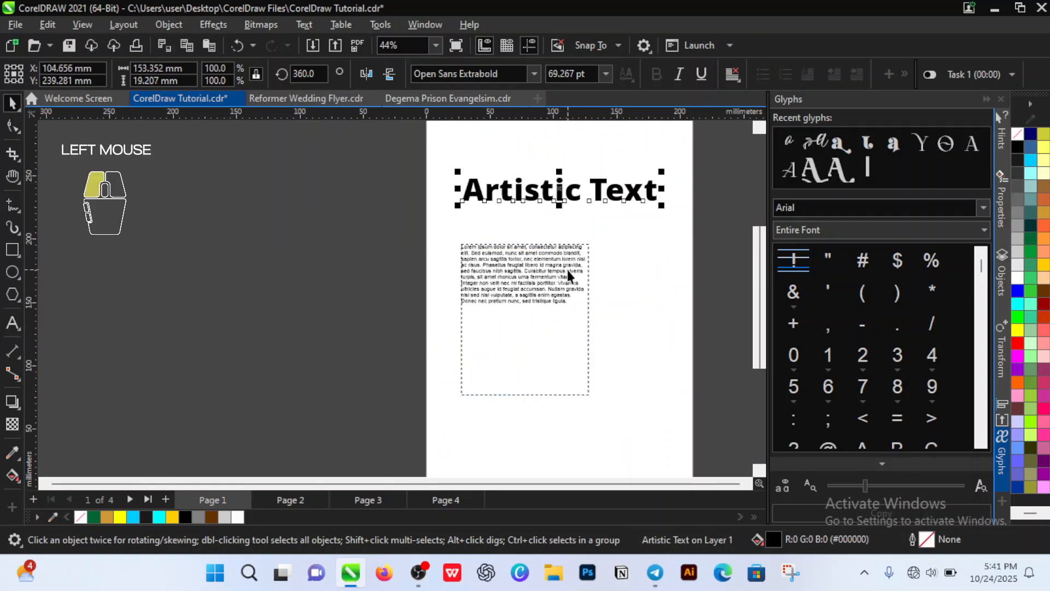
{"action": "left_click", "coordinate": [553, 195]}
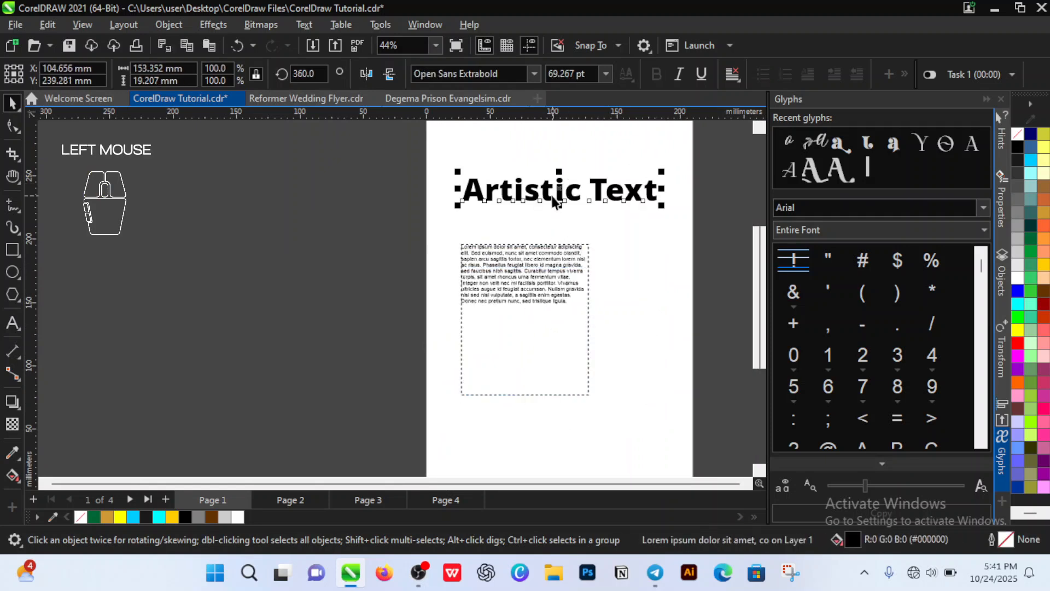
{"action": "left_click", "coordinate": [542, 292]}
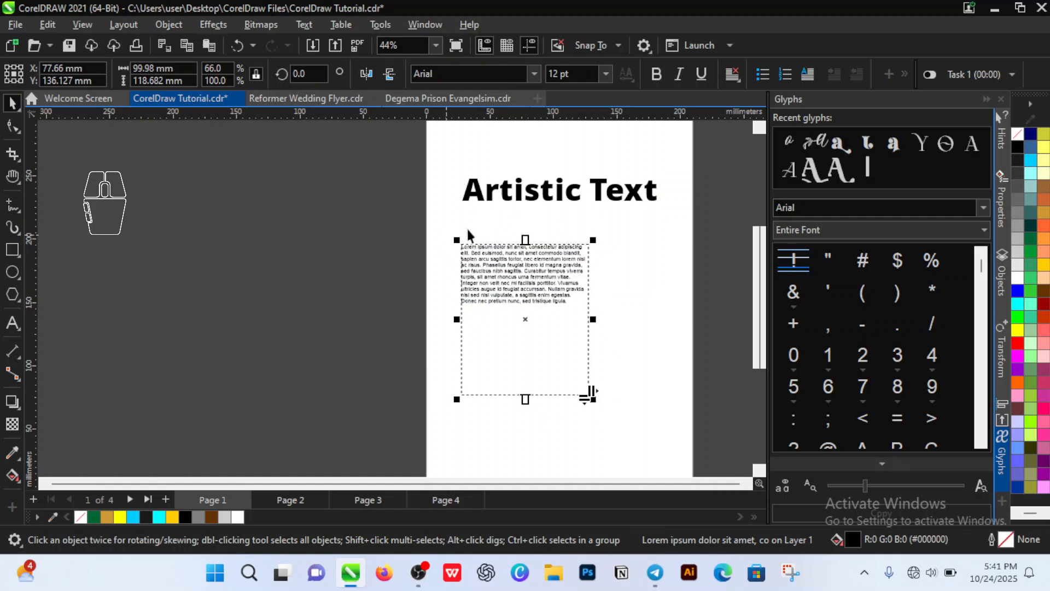
{"action": "left_click", "coordinate": [598, 193]}
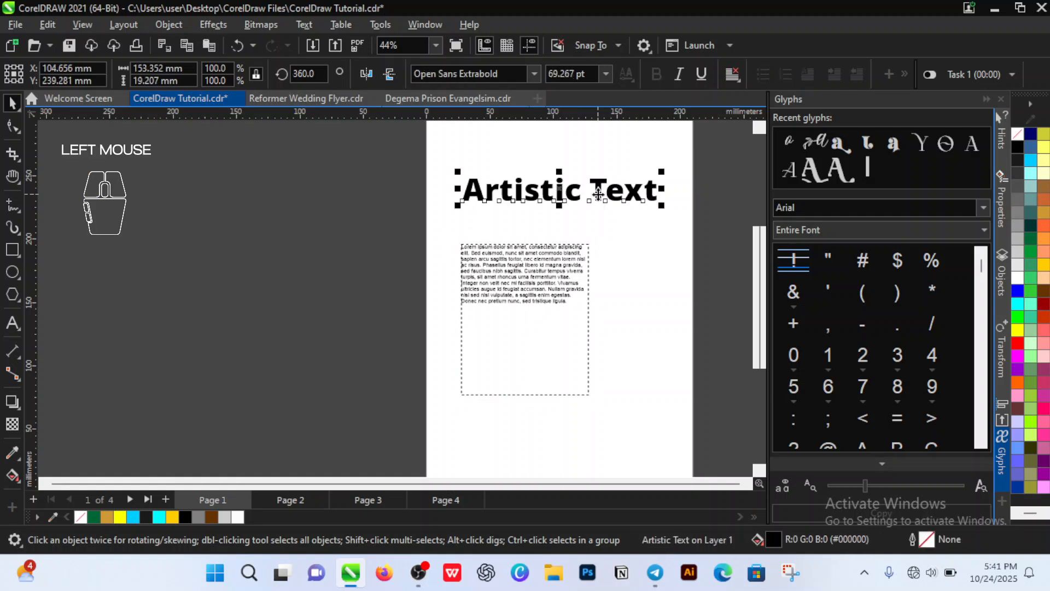
- Widen the paragraph text frame to about 159 mm by moving its right edge outward
{"action": "left_click", "coordinate": [553, 294]}
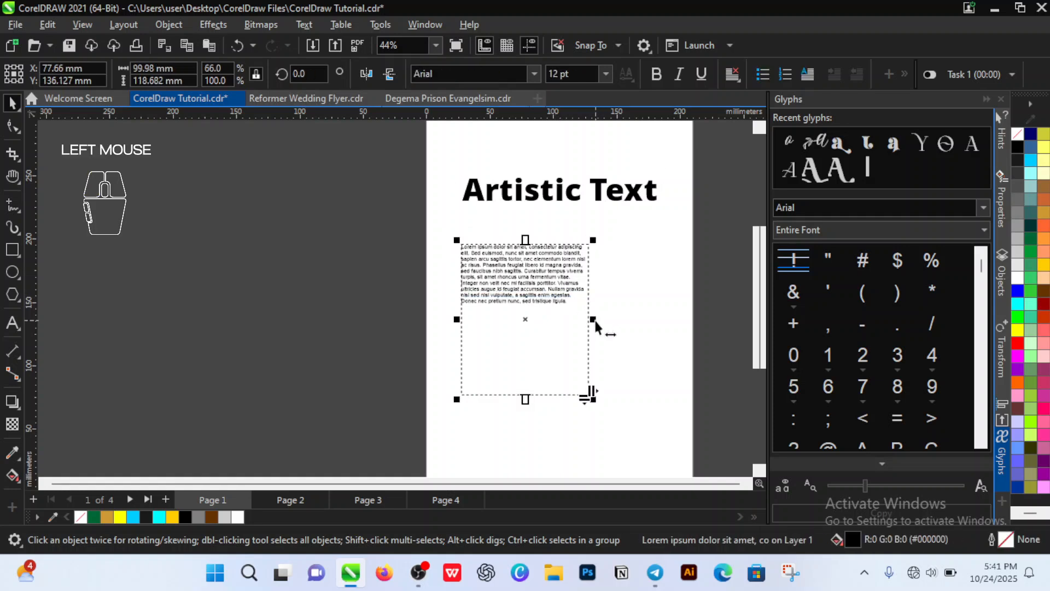
{"action": "left_click_drag", "start_coordinate": [594, 320], "coordinate": [668, 325]}
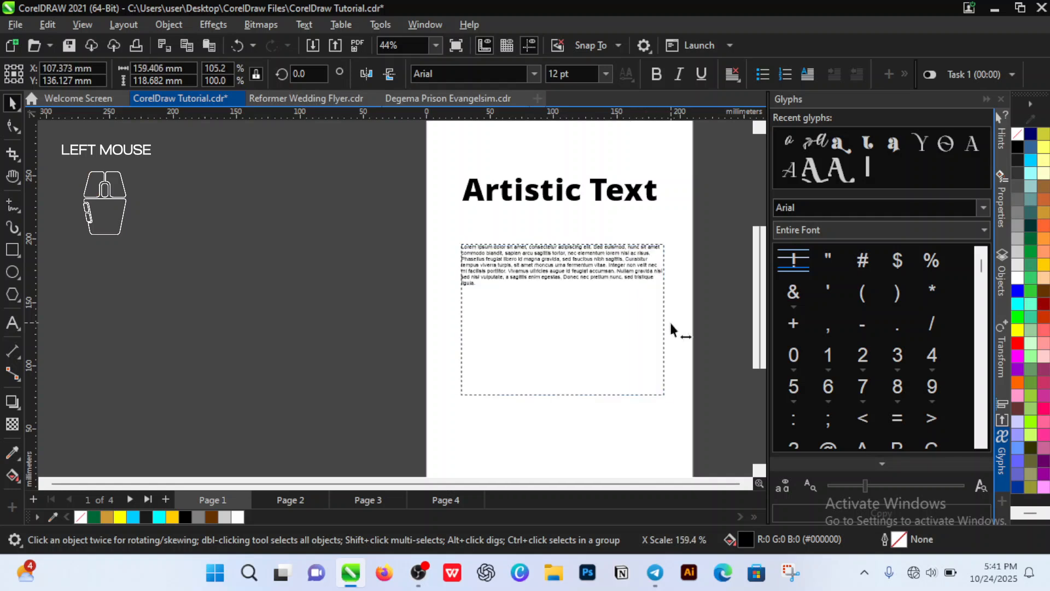
- Narrow the paragraph text frame to about 128 mm by moving its right edge inward
{"action": "scroll", "coordinate": [538, 265], "scroll_direction": "up", "scroll_amount": 2}
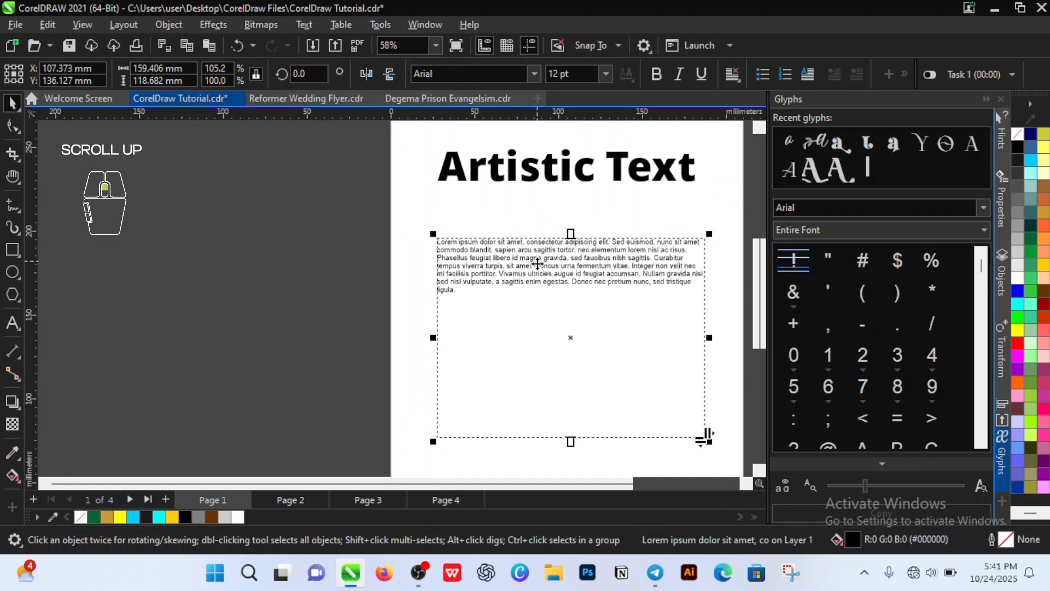
{"action": "scroll", "coordinate": [538, 265], "scroll_direction": "down", "scroll_amount": 1}
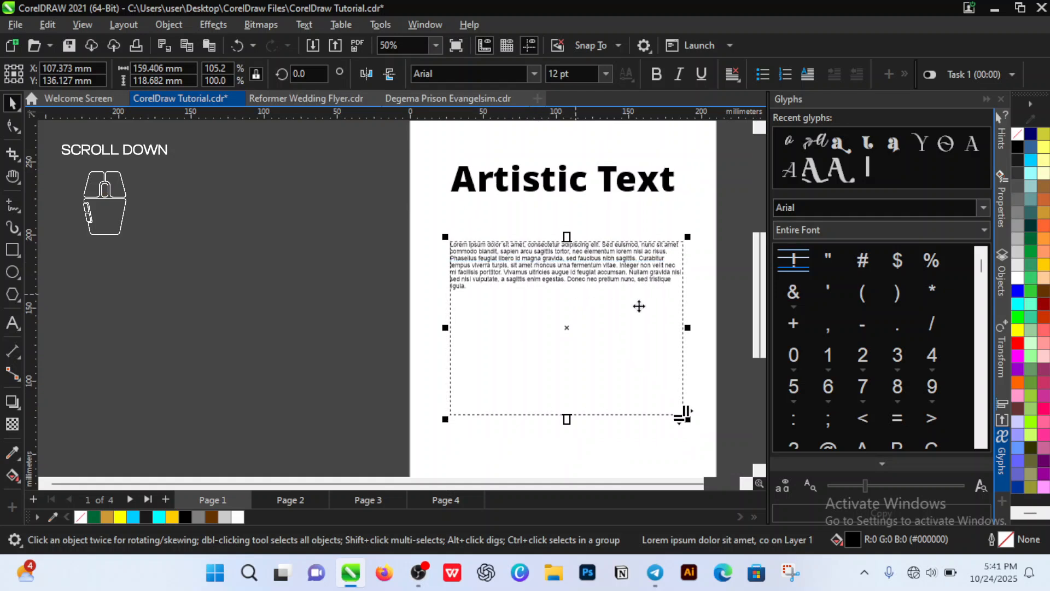
{"action": "left_click", "coordinate": [691, 334]}
{"action": "left_click_drag", "start_coordinate": [691, 335], "coordinate": [634, 257]}
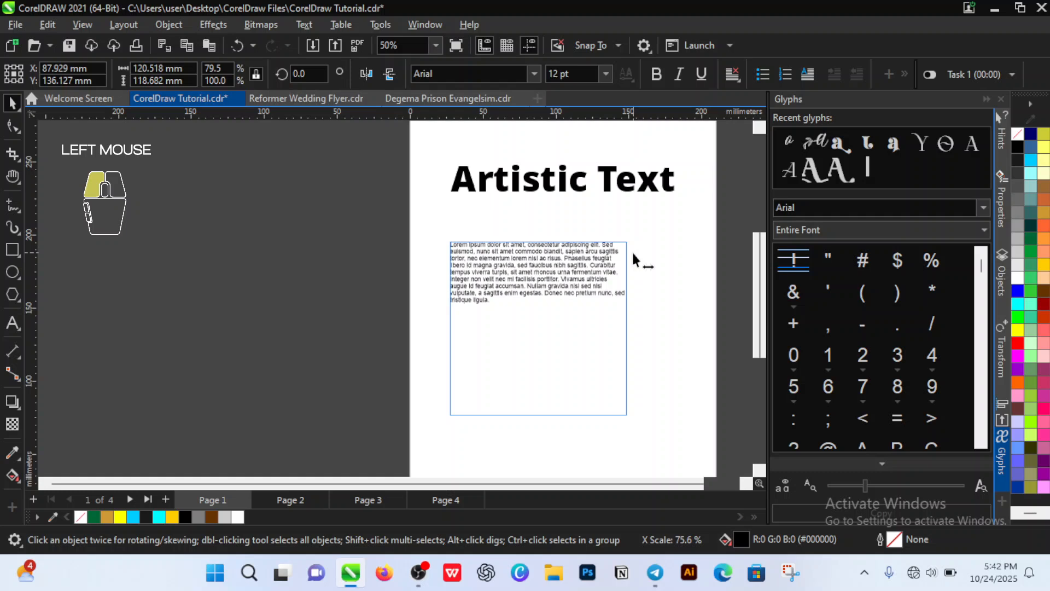
{"action": "left_click_drag", "start_coordinate": [634, 254], "coordinate": [645, 327]}
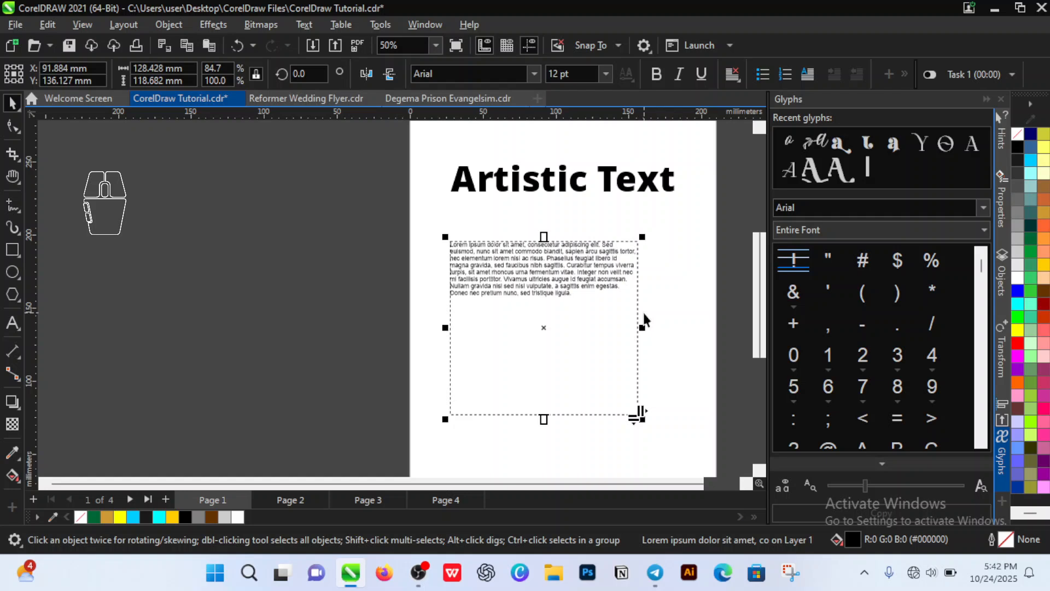
- Try font sizes of 16 pt and 14 pt on the whole paragraph text, and settle on 24 pt
{"action": "left_click", "coordinate": [604, 74]}
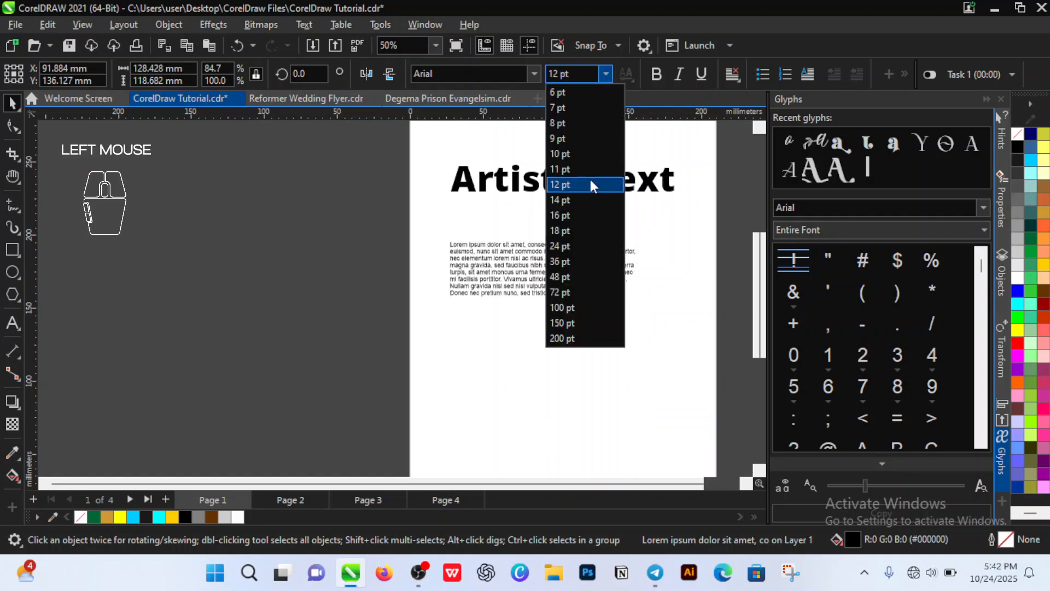
{"action": "left_click", "coordinate": [590, 216]}
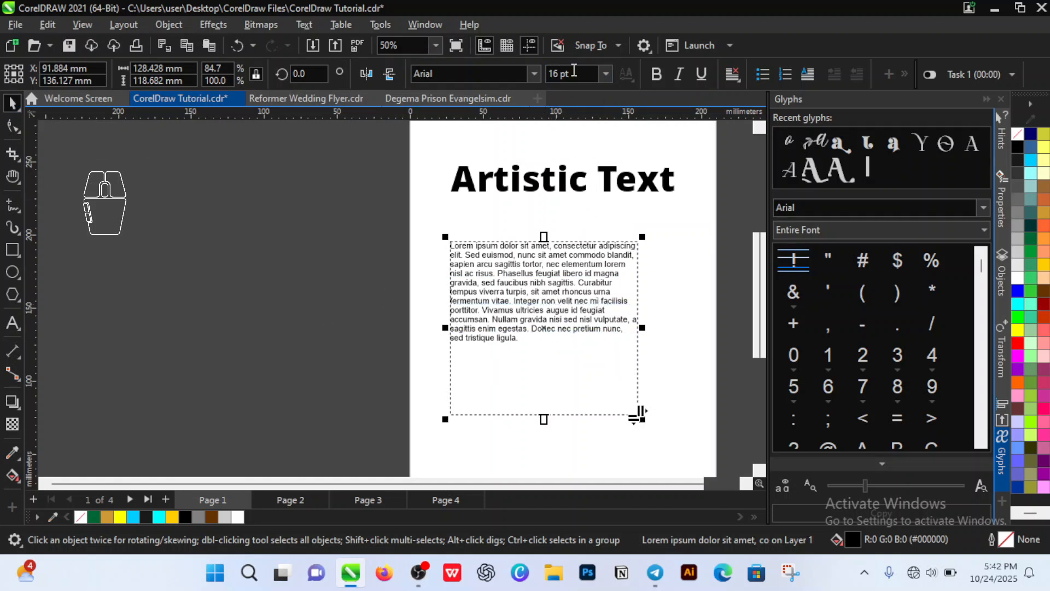
{"action": "left_click", "coordinate": [605, 75]}
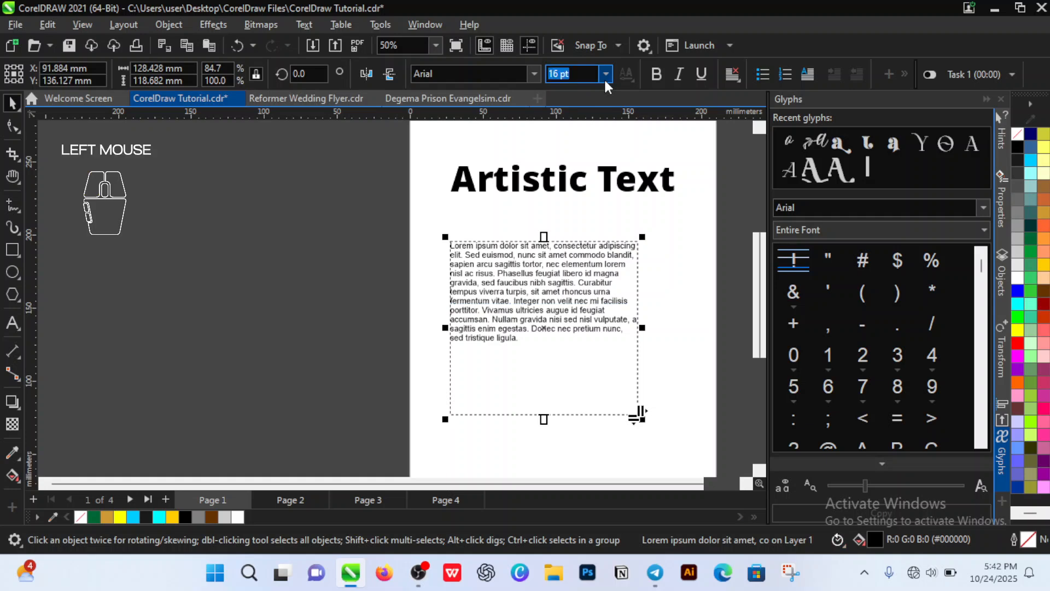
{"action": "left_click", "coordinate": [586, 199]}
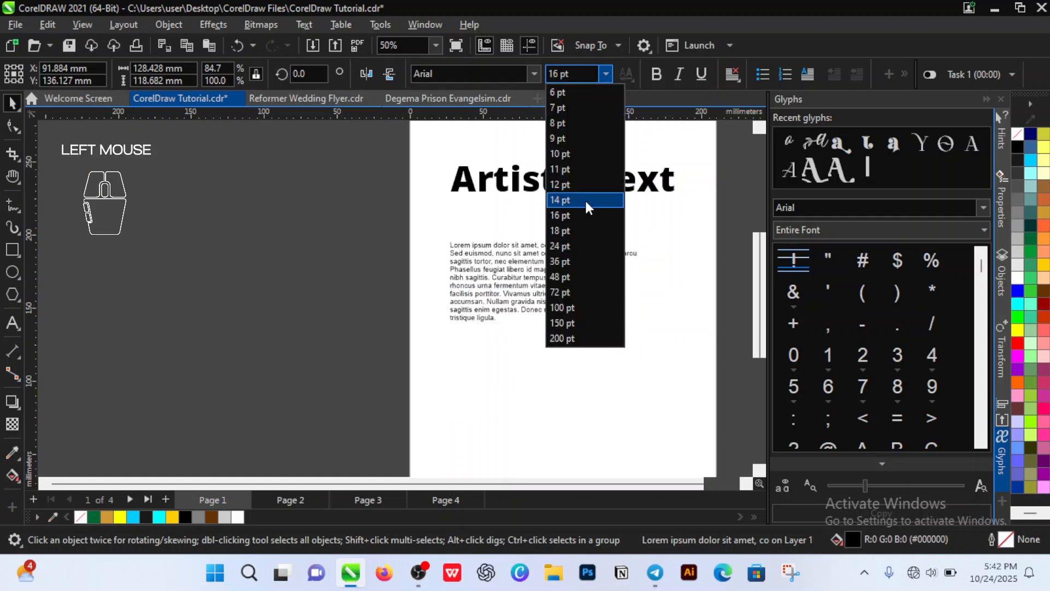
{"action": "left_click", "coordinate": [605, 74]}
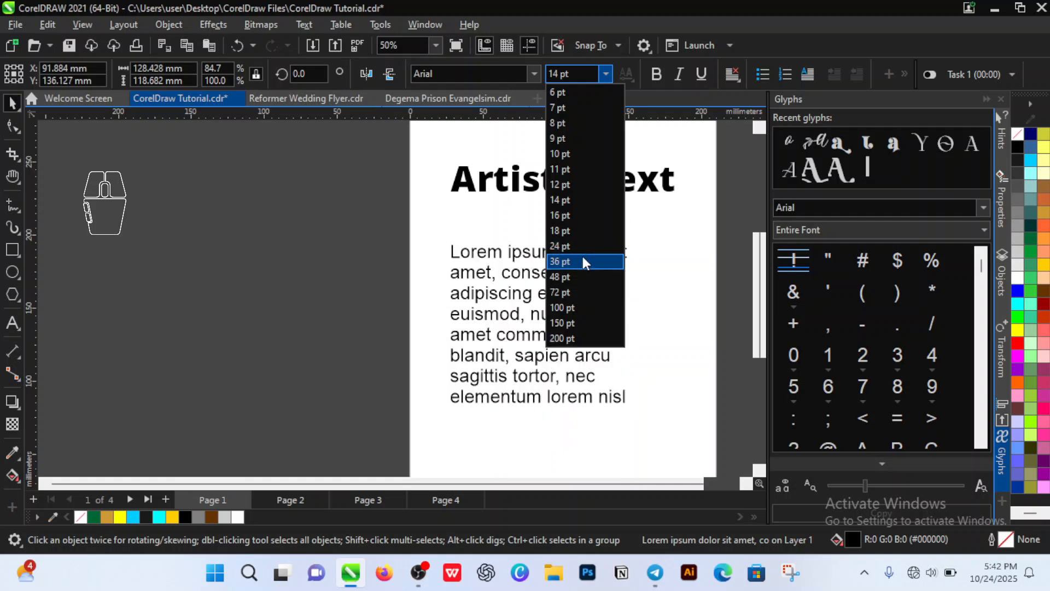
{"action": "left_click", "coordinate": [584, 247]}
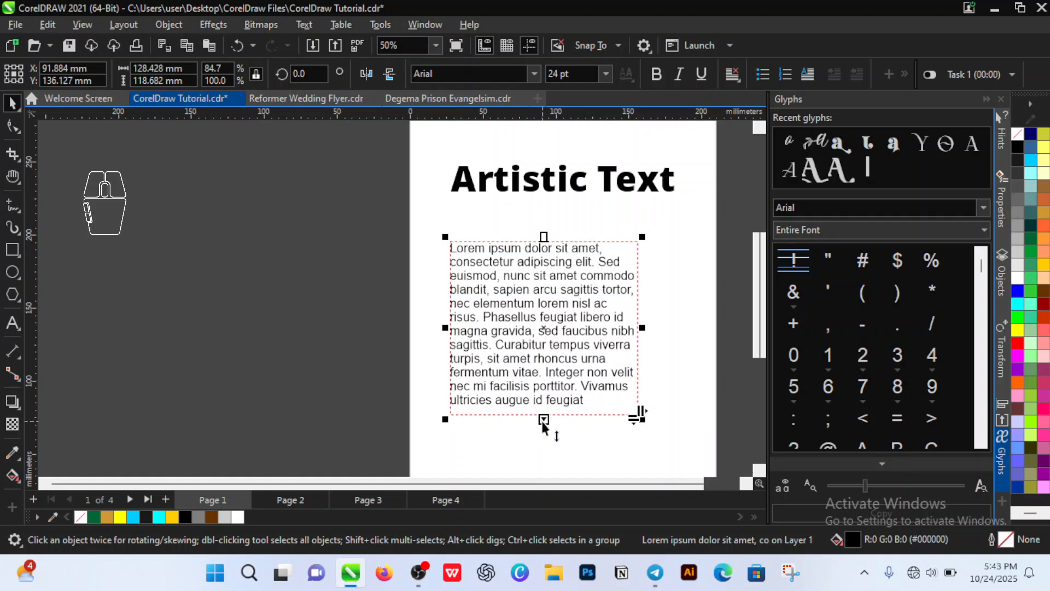
- Move the paragraph frame's lower edge to make it about 176 mm, 125 mm, and finally 162 mm tall
{"action": "mouse_move", "coordinate": [544, 423]}
{"action": "left_mouse_down"}
{"action": "mouse_move", "coordinate": [544, 477]}
{"action": "mouse_move", "coordinate": [545, 431]}
{"action": "left_mouse_up"}
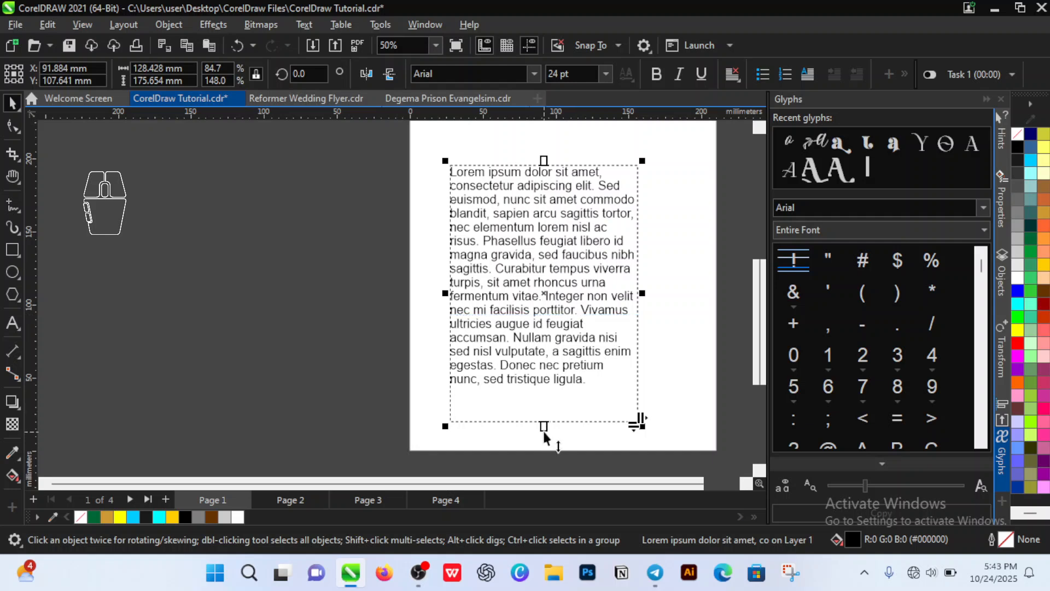
{"action": "left_click_drag", "start_coordinate": [543, 429], "coordinate": [546, 352]}
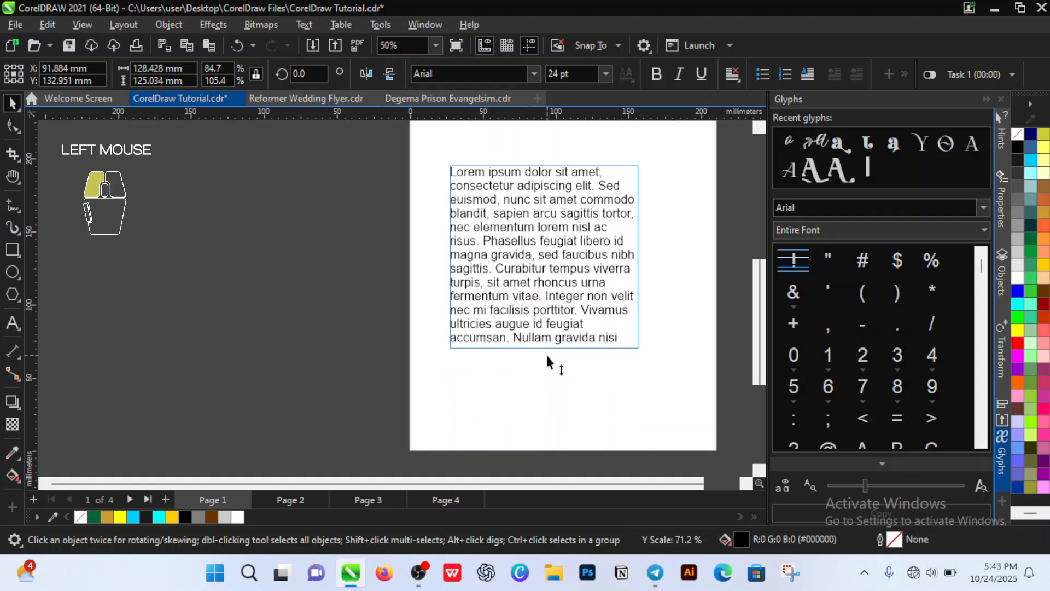
{"action": "left_click_drag", "start_coordinate": [546, 352], "coordinate": [546, 353]}
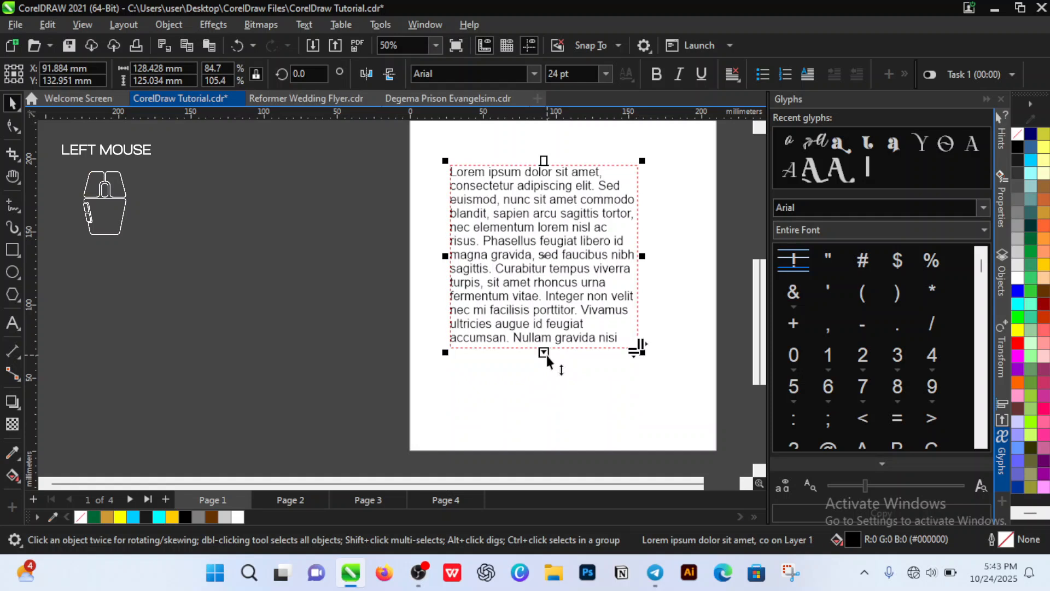
{"action": "left_click_drag", "start_coordinate": [548, 356], "coordinate": [551, 411]}
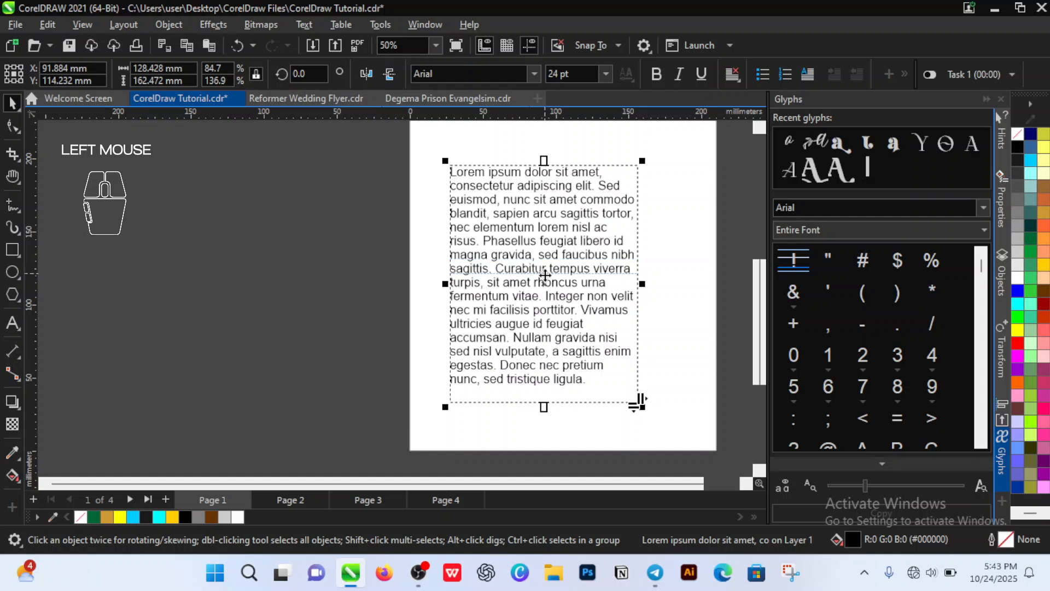
- Set only the words "Curabitur tempus" within the paragraph to the Armor Piercing font at 48 pt
{"action": "double_click", "coordinate": [542, 275]}
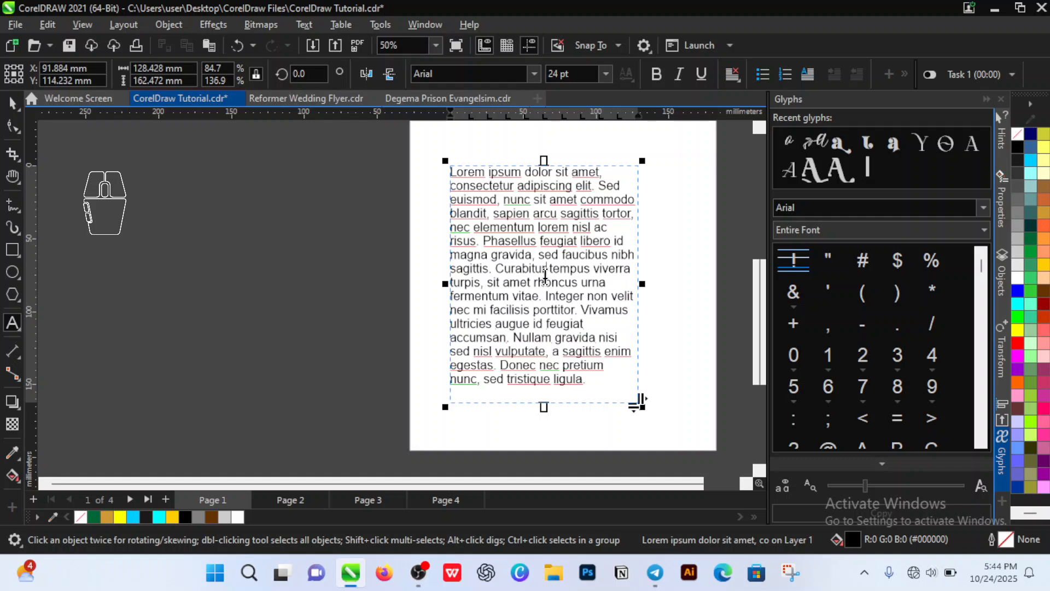
{"action": "left_click", "coordinate": [545, 276]}
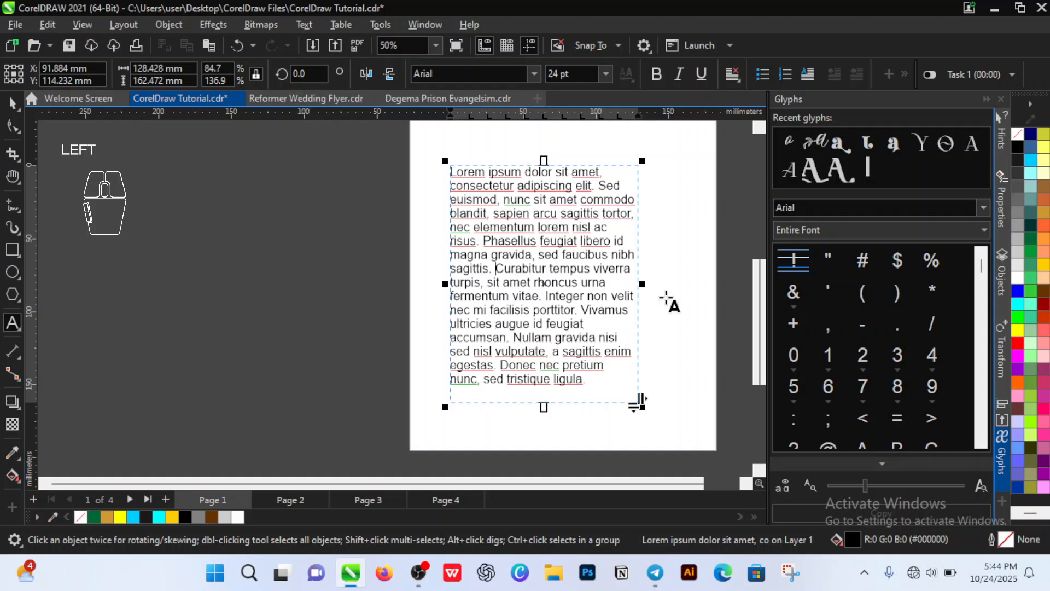
{"action": "key", "text": "Right"}
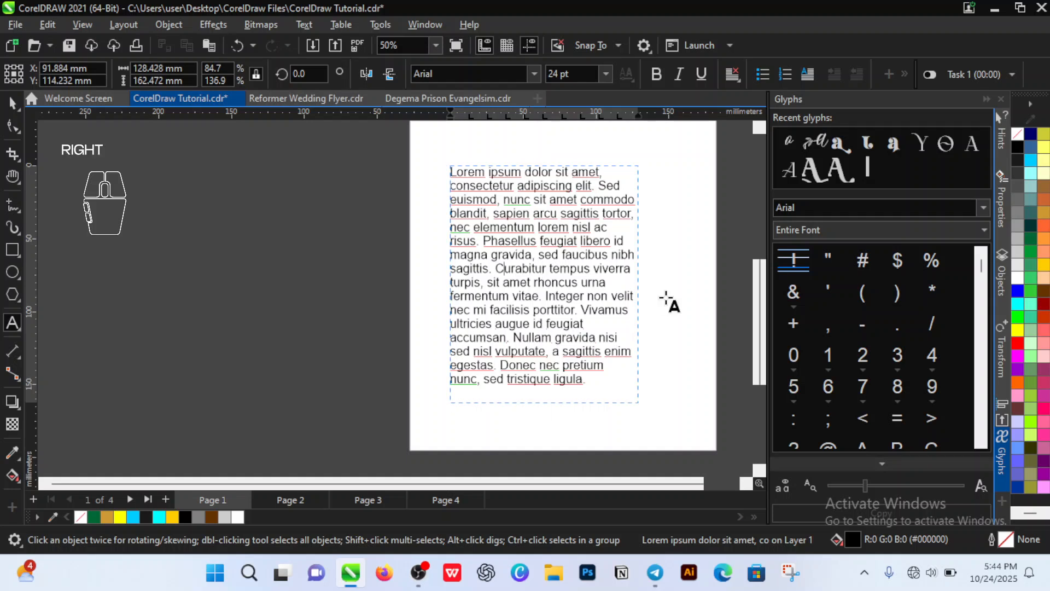
{"action": "key", "text": "Left"}
{"action": "key", "text": "shift"}
{"action": "key", "text": "shift+Right"}
{"action": "key", "text": "shift+Right"}
{"action": "key", "text": "shift+Right"}
{"action": "key", "text": "shift+Right"}
{"action": "key", "text": "shift+Right"}
{"action": "key", "text": "shift+Right"}
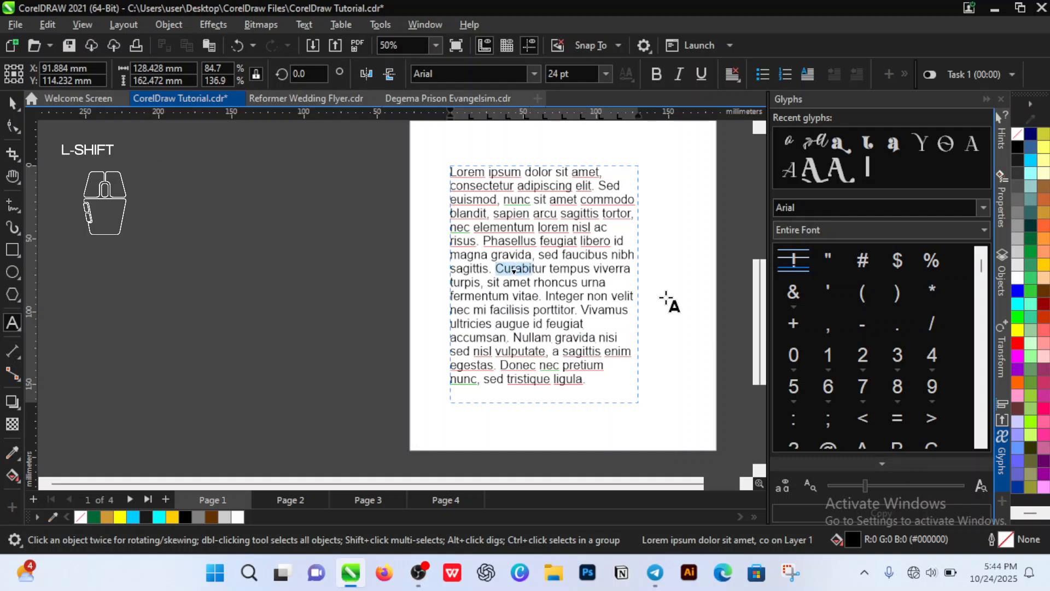
{"action": "key", "text": "shift+Right"}
{"action": "key", "text": "shift+Right"}
{"action": "key", "text": "shift+Right"}
{"action": "key", "text": "shift+Right"}
{"action": "key", "text": "shift+Right"}
{"action": "key", "text": "shift+Right"}
{"action": "key", "text": "shift+Right"}
{"action": "key", "text": "shift+Right"}
{"action": "key", "text": "shift+Right"}
{"action": "key", "text": "shift+Right"}
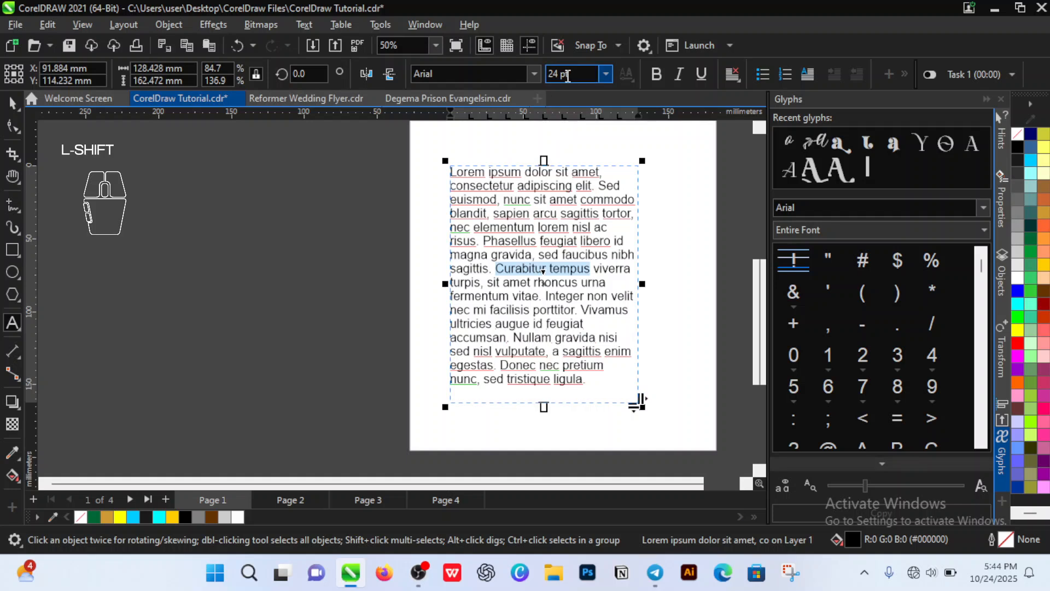
{"action": "left_click", "coordinate": [537, 73]}
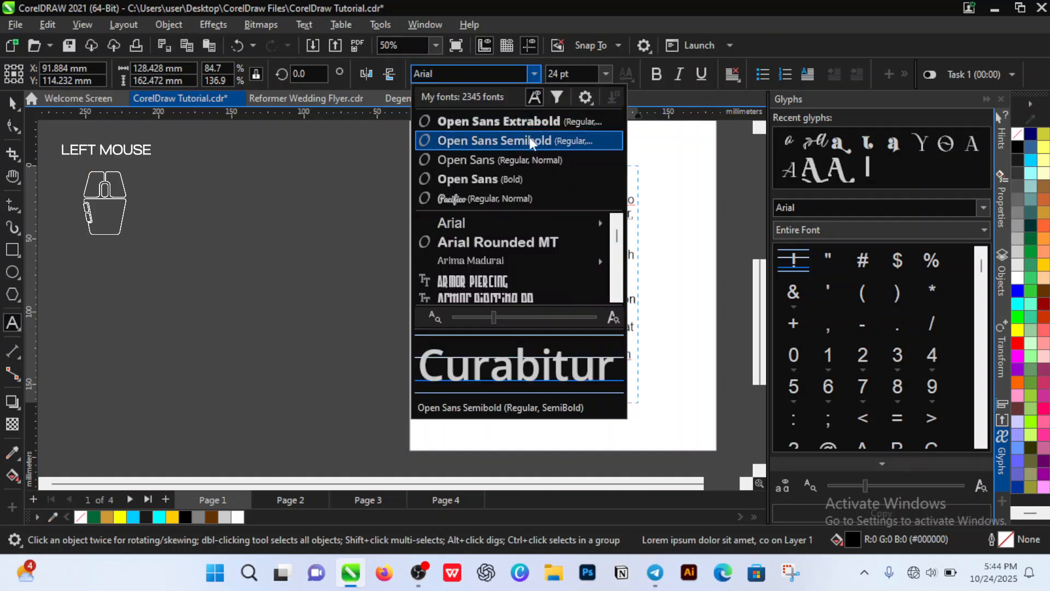
{"action": "left_click", "coordinate": [501, 281]}
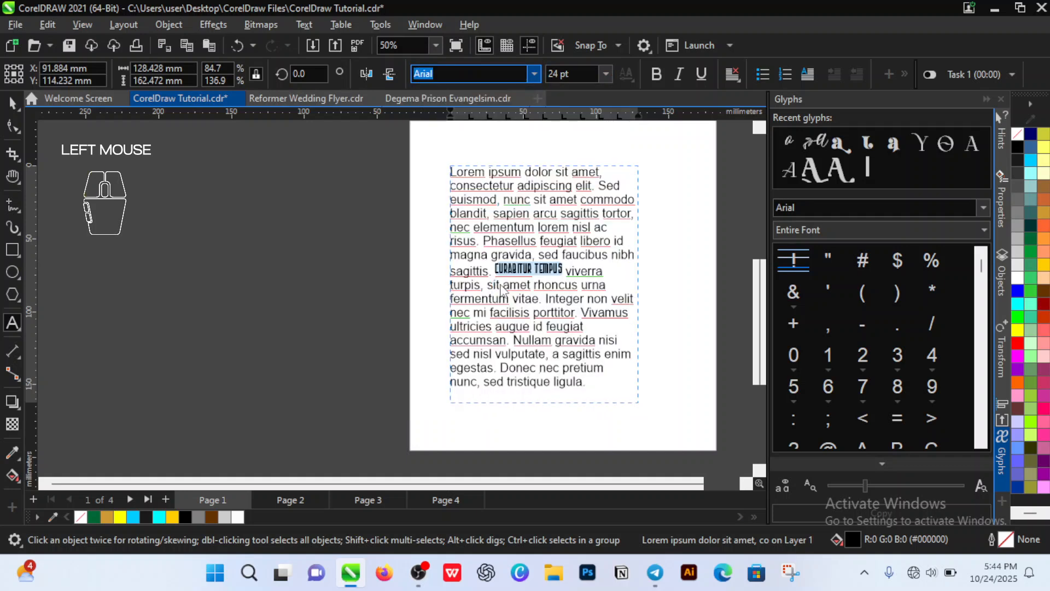
{"action": "left_click", "coordinate": [605, 74]}
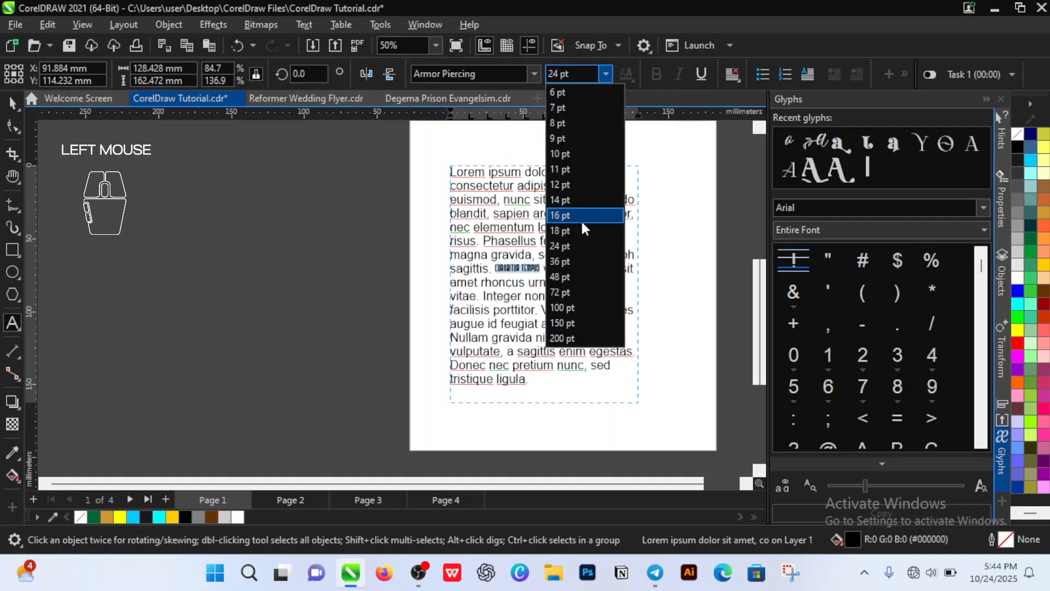
{"action": "left_click", "coordinate": [584, 281]}
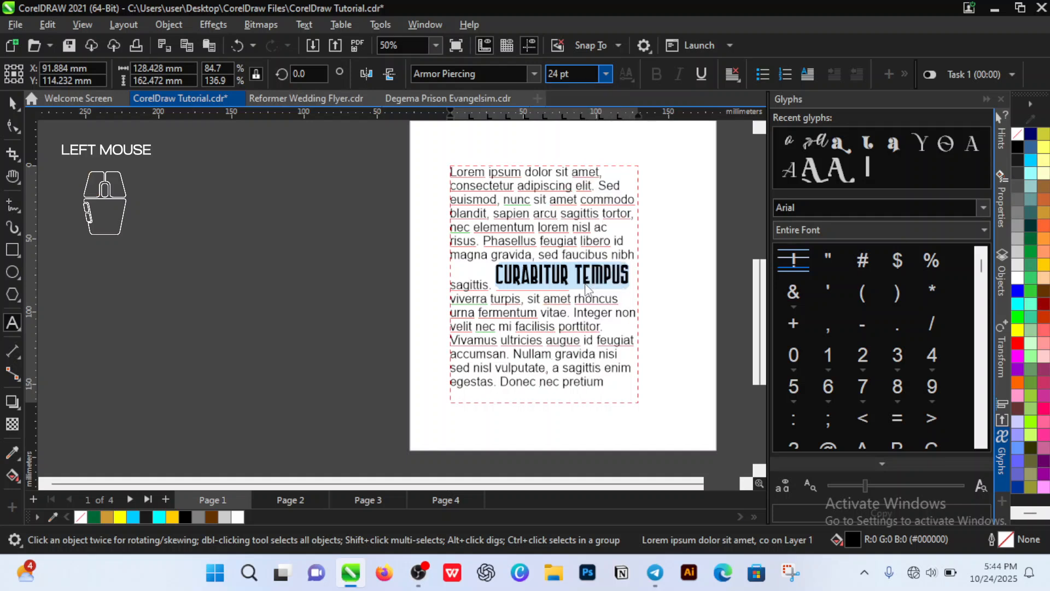
- Deselect the restyled words and lengthen the paragraph frame to about 179 mm by moving its lower edge down
{"action": "left_click", "coordinate": [585, 285]}
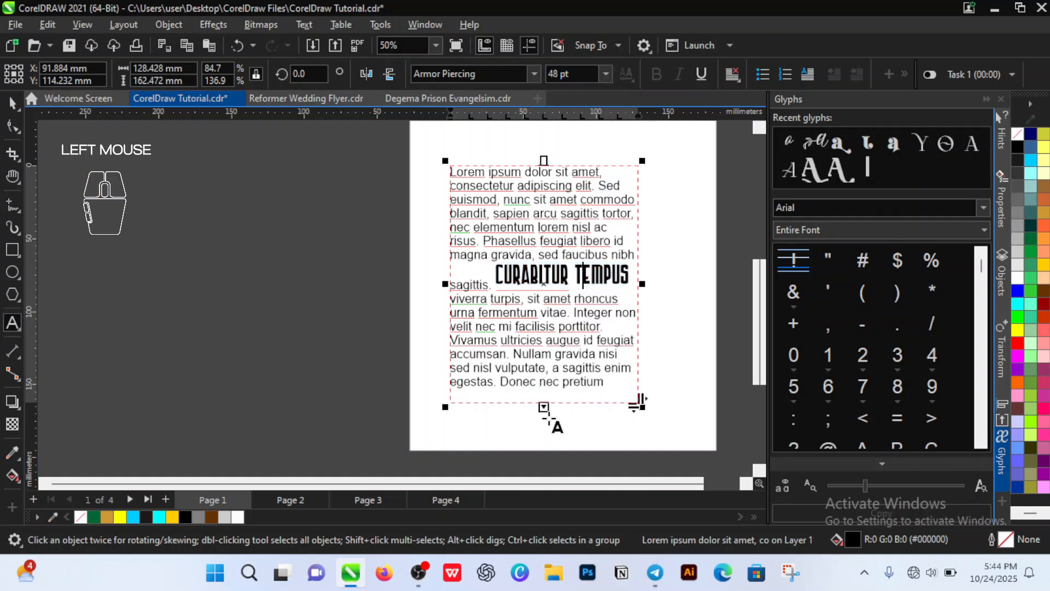
{"action": "left_click_drag", "start_coordinate": [543, 407], "coordinate": [551, 431]}
{"action": "left_click", "coordinate": [585, 276]}
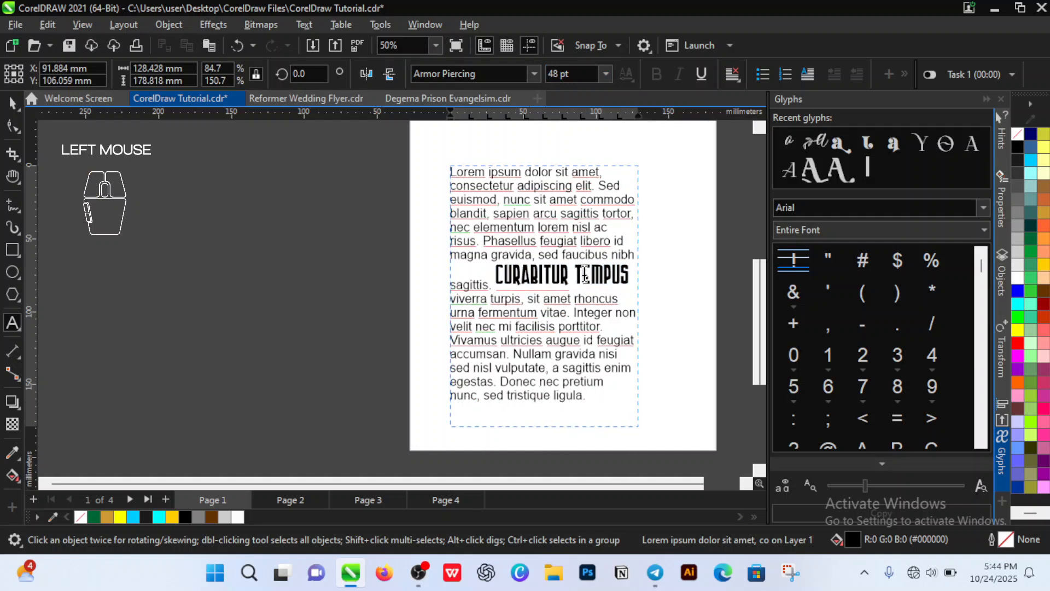
- Undo the last frame lengthening and the font and size changes made to the words "Curabitur tempus"
{"action": "key", "text": "ctrl+z"}
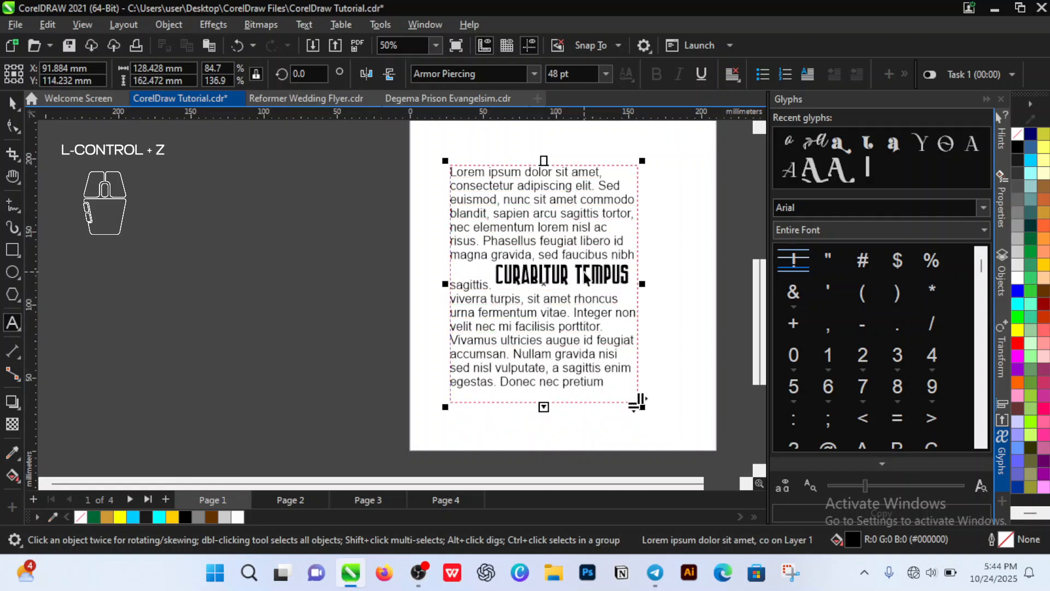
{"action": "key", "text": "ctrl+z"}
{"action": "key", "text": "ctrl+z"}
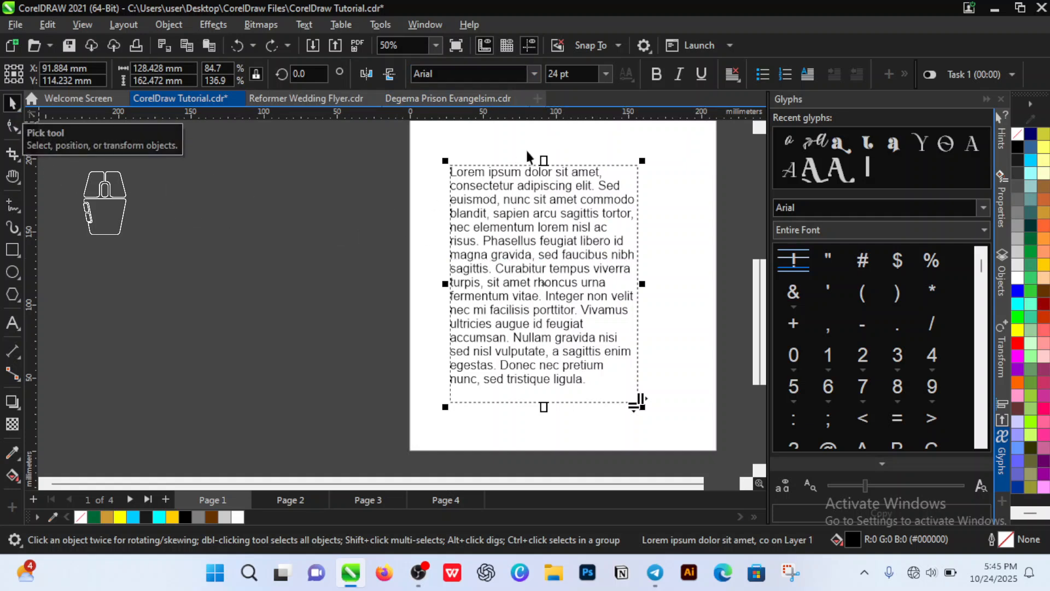
- Set the whole paragraph's font to Open Sans Semibold and widen its frame to about 167 mm
{"action": "left_click", "coordinate": [536, 74]}
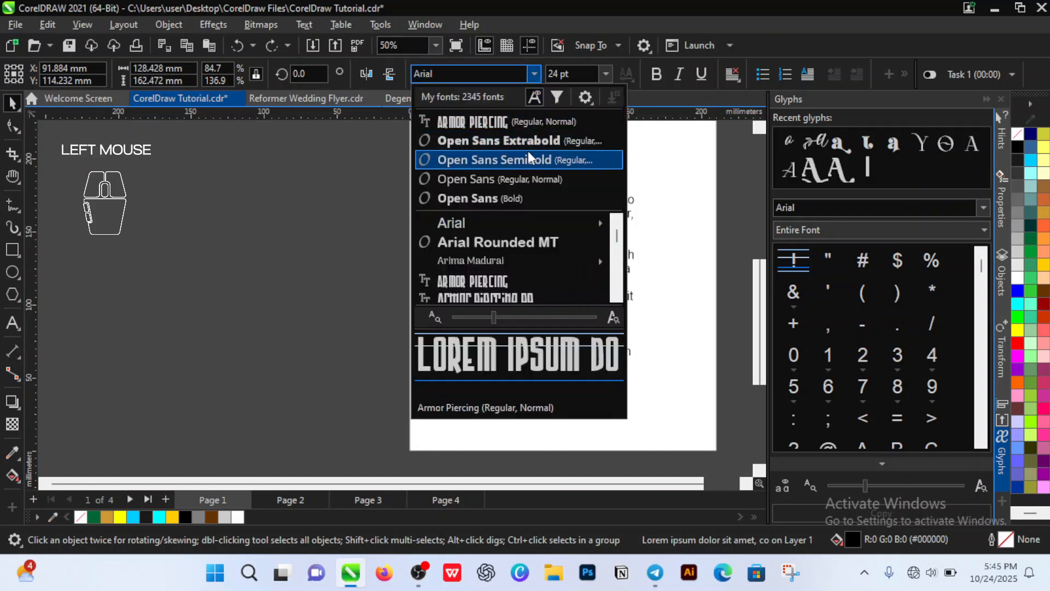
{"action": "left_click", "coordinate": [529, 158]}
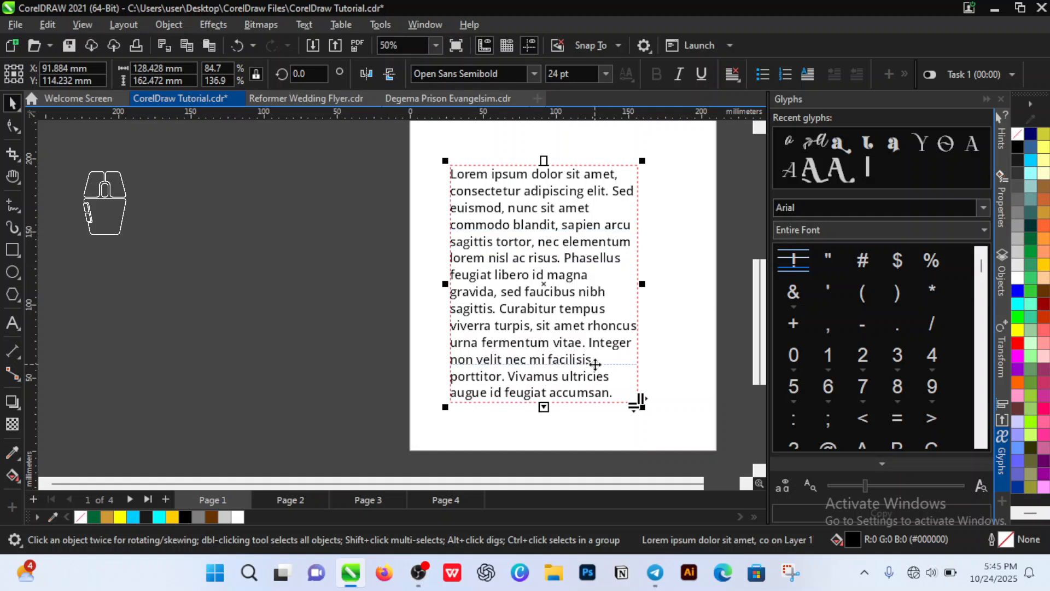
{"action": "left_click_drag", "start_coordinate": [642, 286], "coordinate": [699, 294]}
{"action": "scroll", "coordinate": [460, 319], "scroll_direction": "down", "scroll_amount": 4}
{"action": "scroll", "coordinate": [552, 380], "scroll_direction": "up", "scroll_amount": 3}
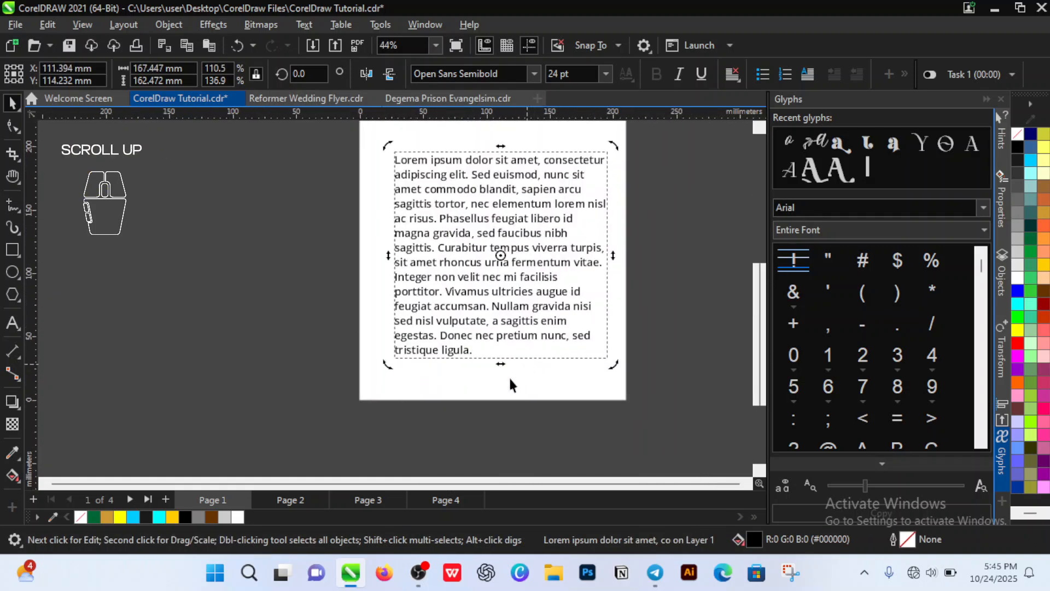
- Lengthen the paragraph text frame to about 175 mm by moving its lower edge down, keeping the Pick tool active
{"action": "left_click", "coordinate": [501, 340]}
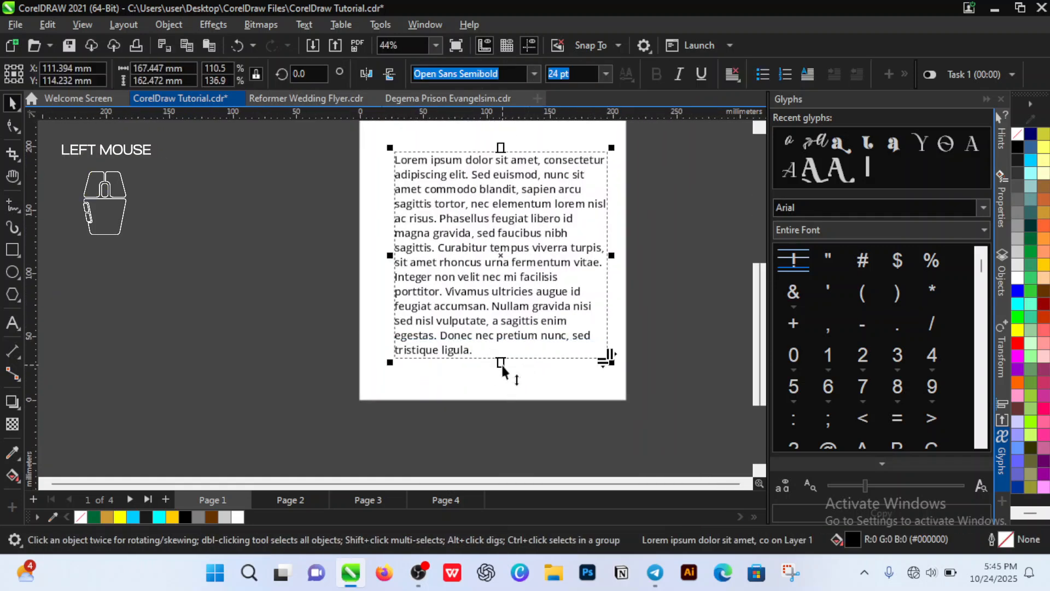
{"action": "left_click_drag", "start_coordinate": [502, 367], "coordinate": [501, 378]}
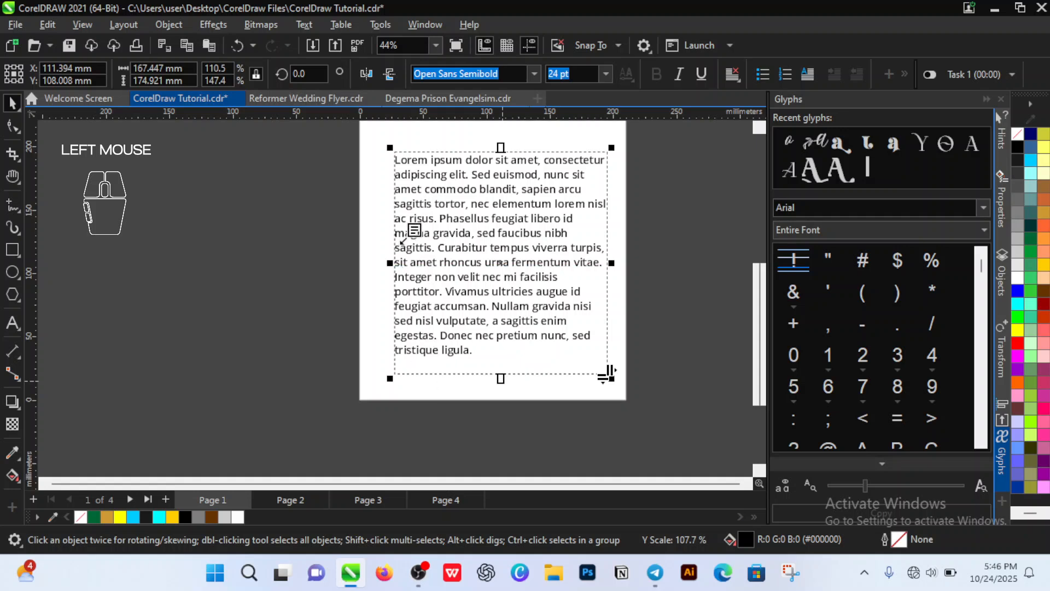
{"action": "key", "text": "space"}
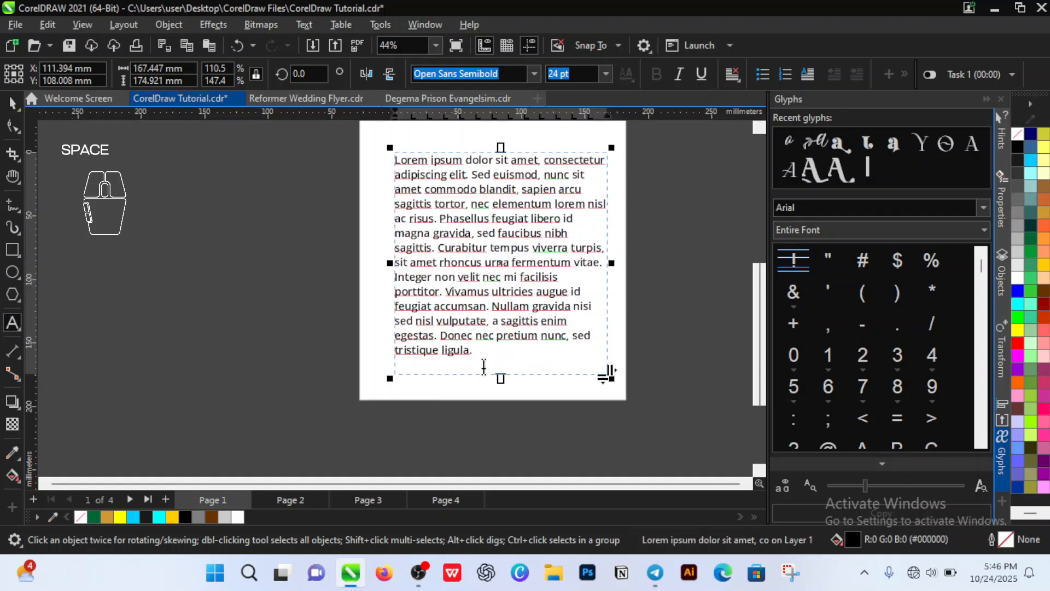
{"action": "key", "text": "ctrl+space"}
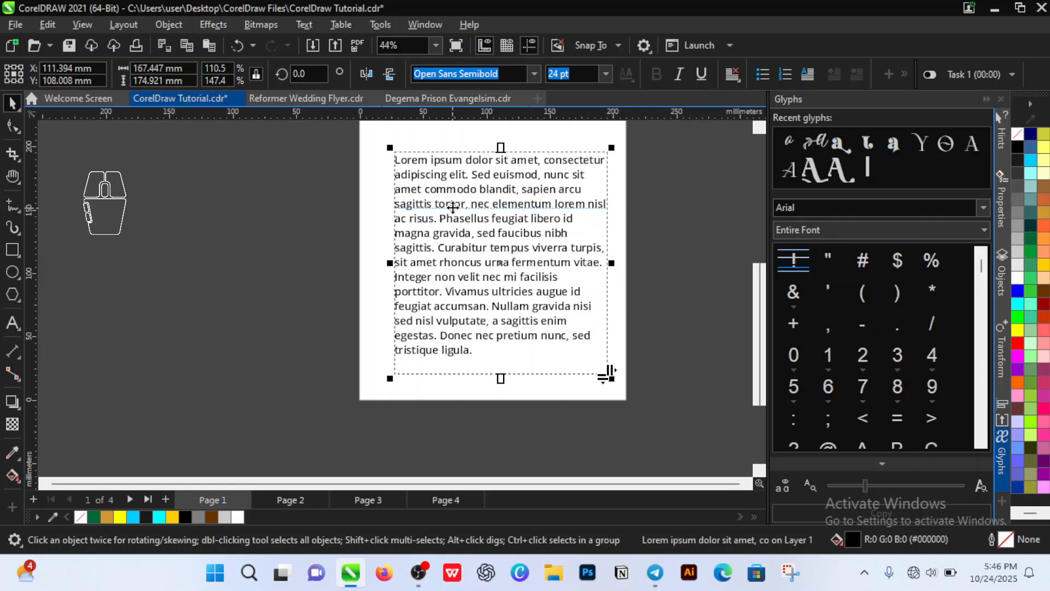
- Tighten the paragraph's line spacing with the Shape tool and switch back to the Pick tool
{"action": "left_click", "coordinate": [11, 129]}
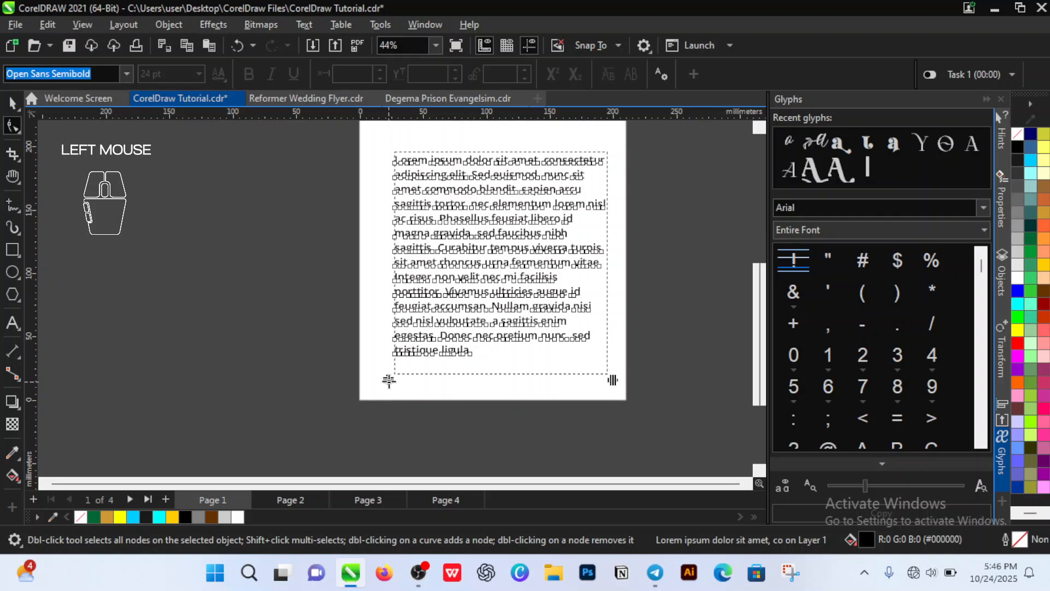
{"action": "left_click_drag", "start_coordinate": [388, 379], "coordinate": [387, 341]}
{"action": "key", "text": "space"}
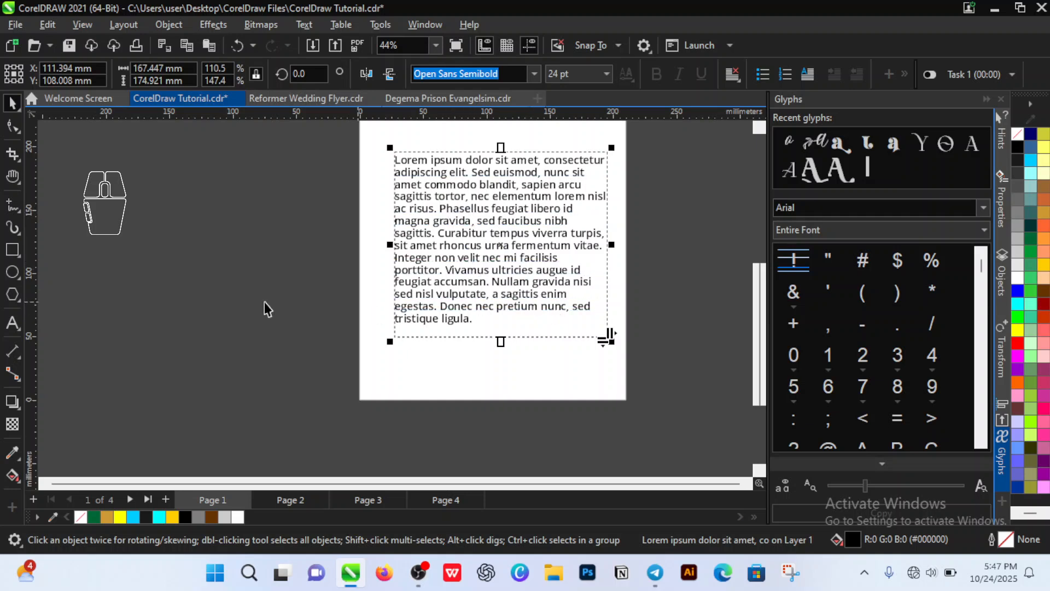
- Tighten the paragraph's horizontal spacing with the Shape tool, narrowing the frame from its right edge
{"action": "left_click", "coordinate": [12, 126]}
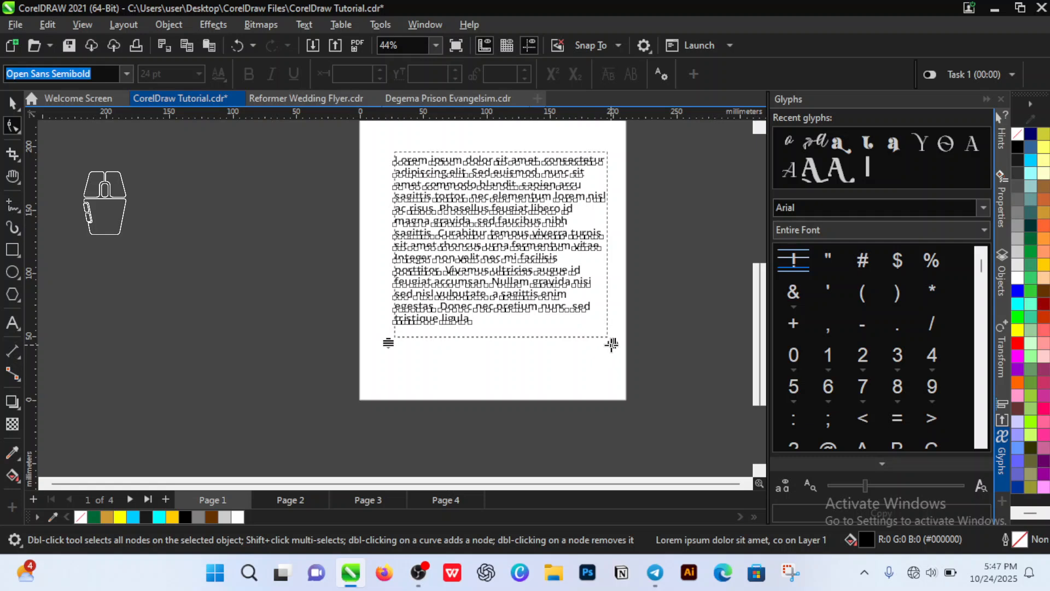
{"action": "left_click", "coordinate": [611, 345]}
{"action": "left_click_drag", "start_coordinate": [600, 347], "coordinate": [574, 343]}
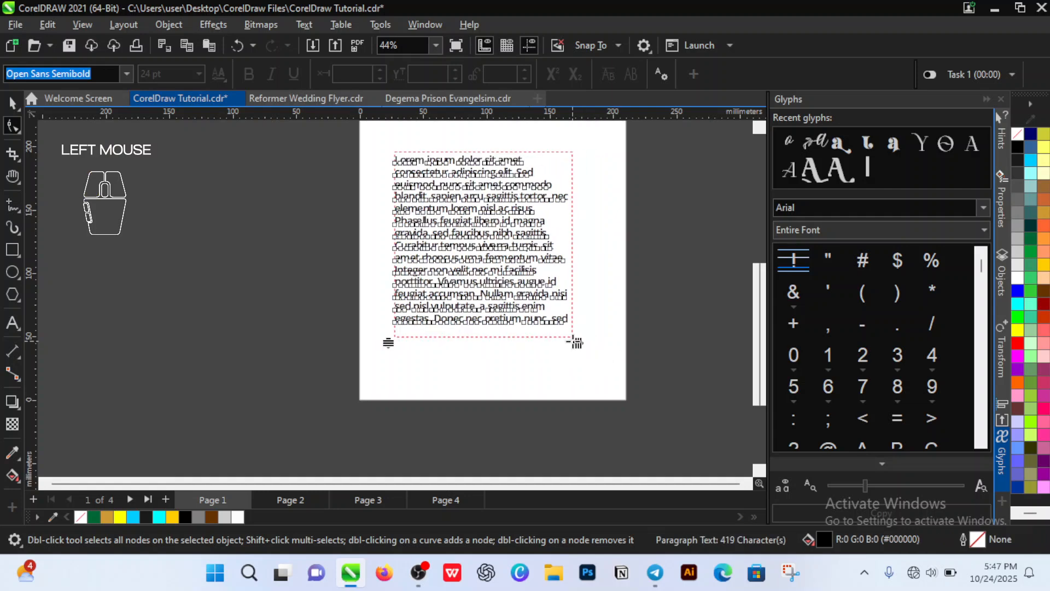
{"action": "scroll", "coordinate": [537, 298], "scroll_direction": "up", "scroll_amount": 2}
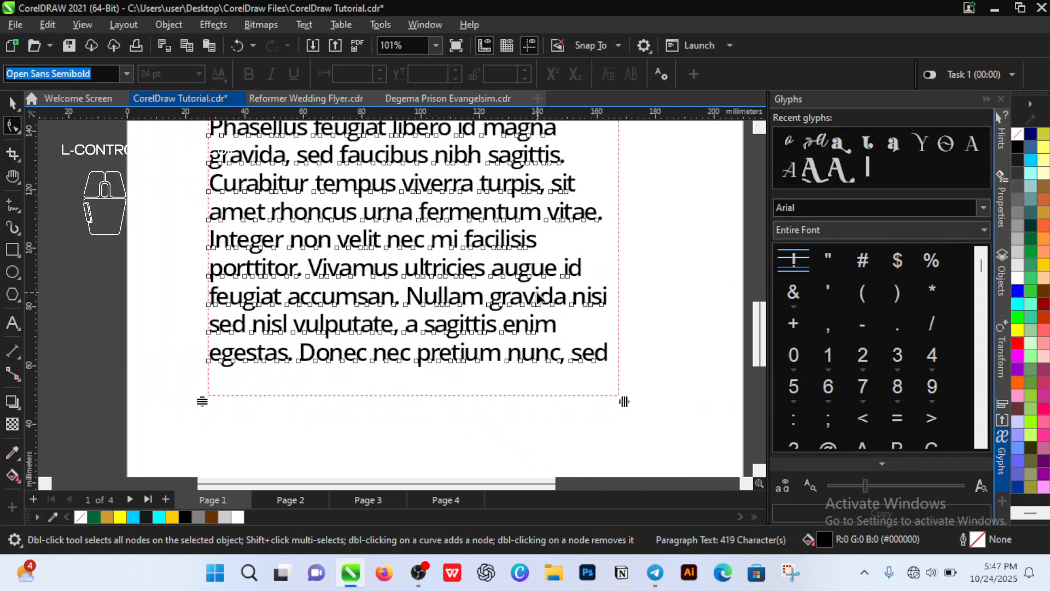
{"action": "scroll", "coordinate": [537, 297], "scroll_direction": "down", "scroll_amount": 2}
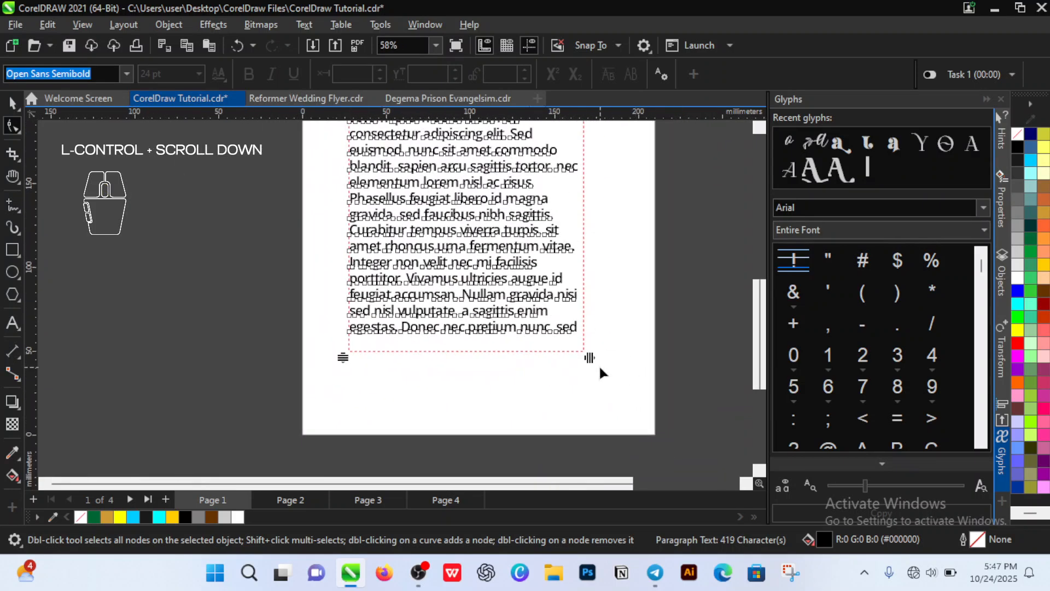
- Loosen the paragraph's horizontal and line spacing with the Shape tool to a frame of about 159 by 157 mm, returning to the Pick tool
{"action": "left_click_drag", "start_coordinate": [591, 360], "coordinate": [615, 362]}
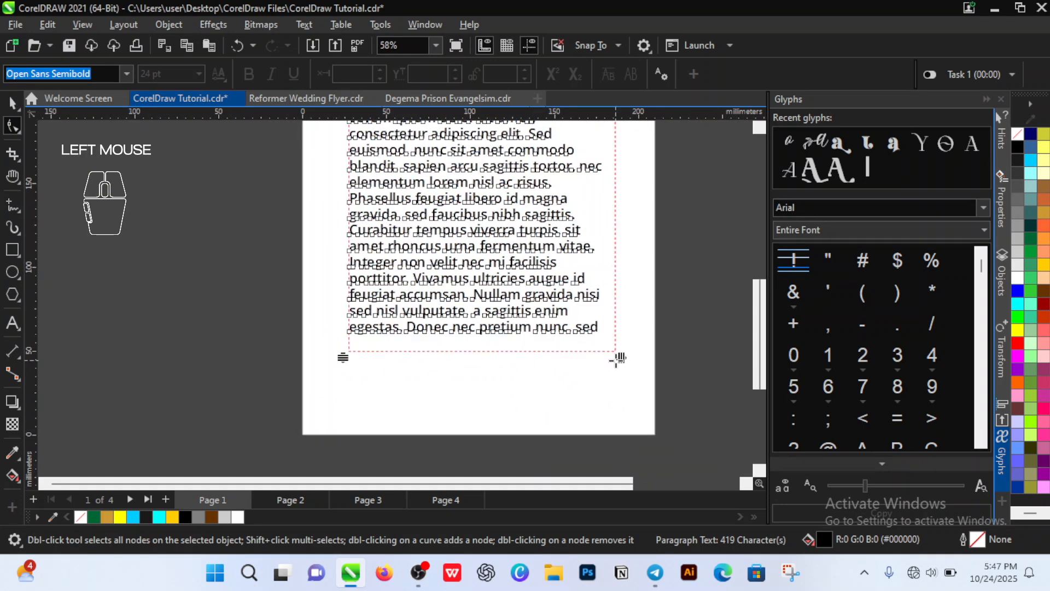
{"action": "left_click_drag", "start_coordinate": [343, 358], "coordinate": [342, 371]}
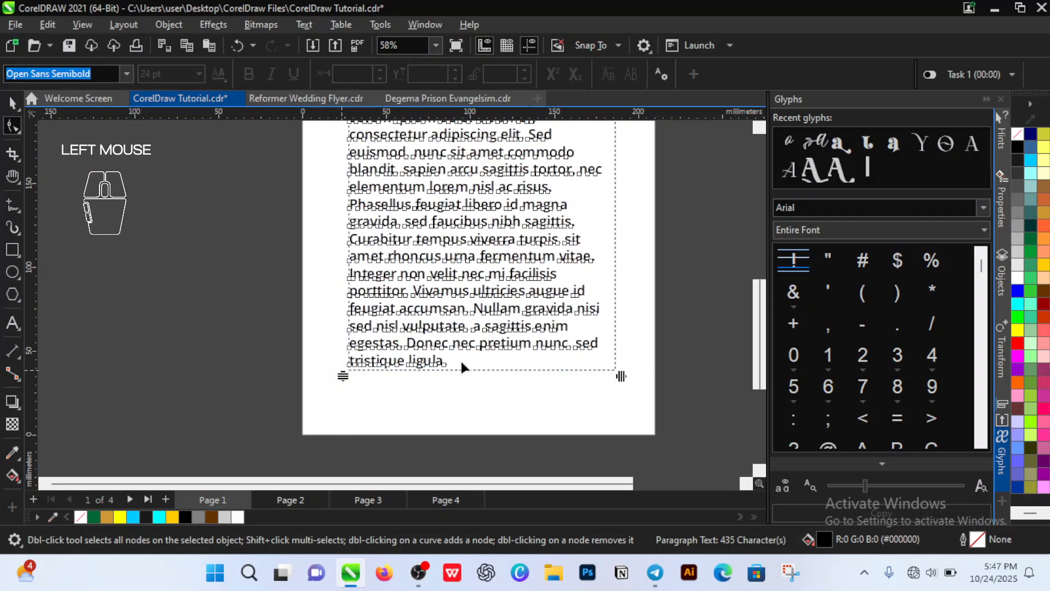
{"action": "scroll", "coordinate": [461, 363], "scroll_direction": "down", "scroll_amount": 1}
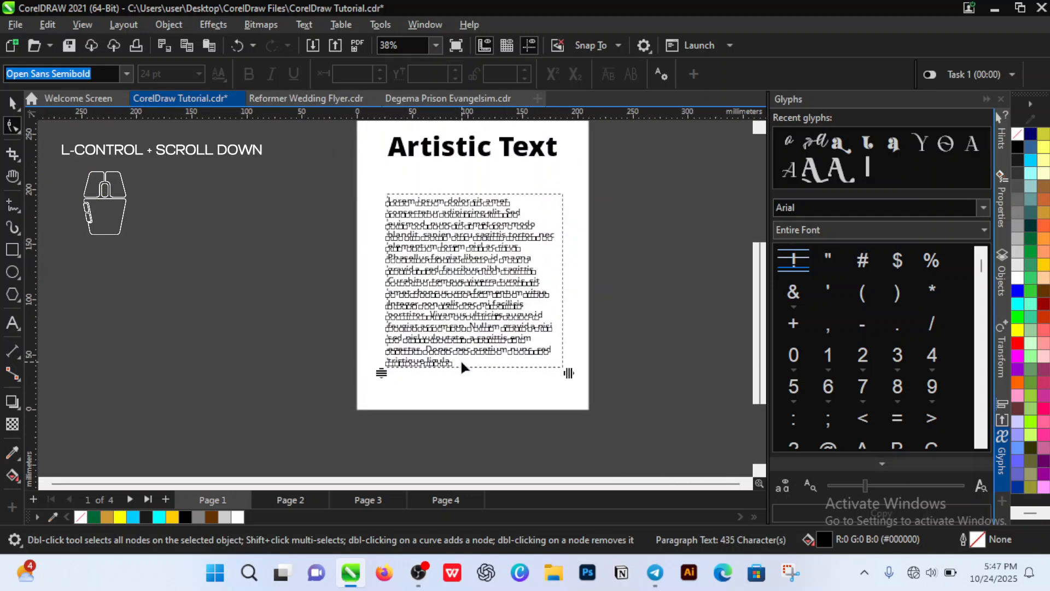
{"action": "key", "text": "space"}
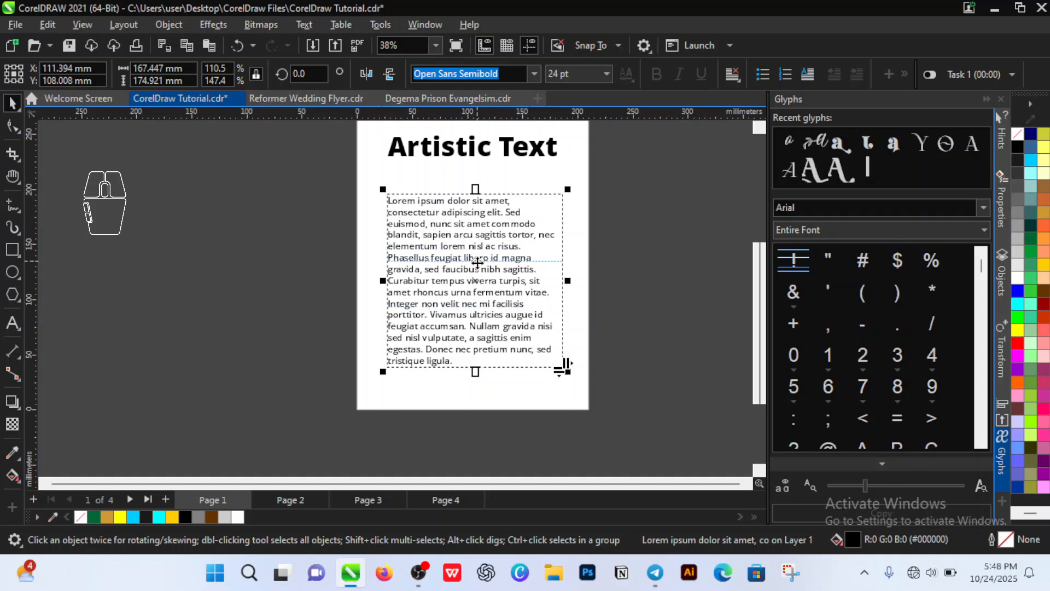
- Try Center, Left and Right alignment on the paragraph text
{"action": "left_click", "coordinate": [733, 74]}
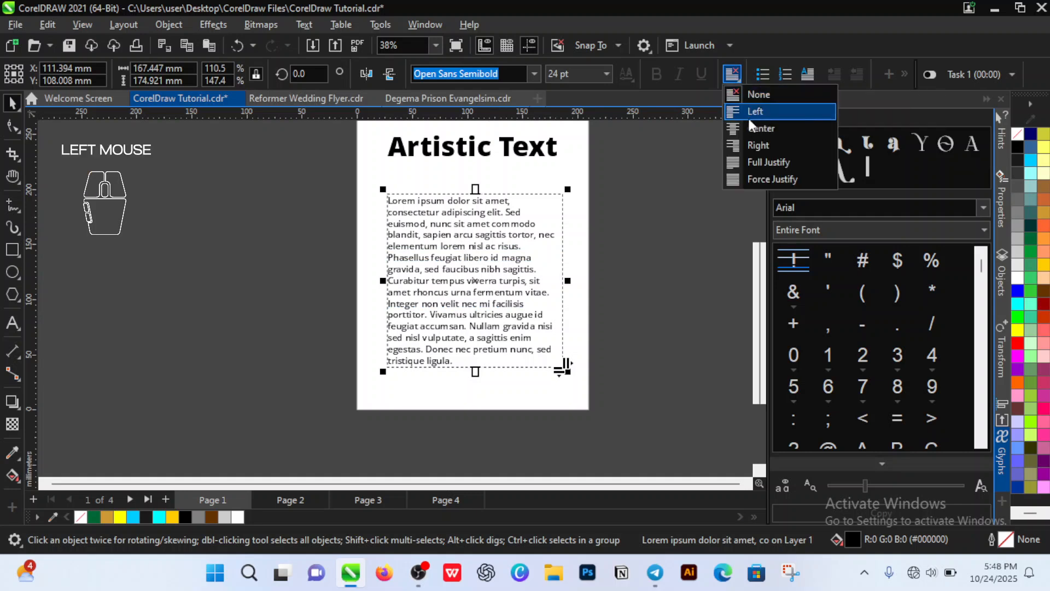
{"action": "left_click", "coordinate": [754, 128]}
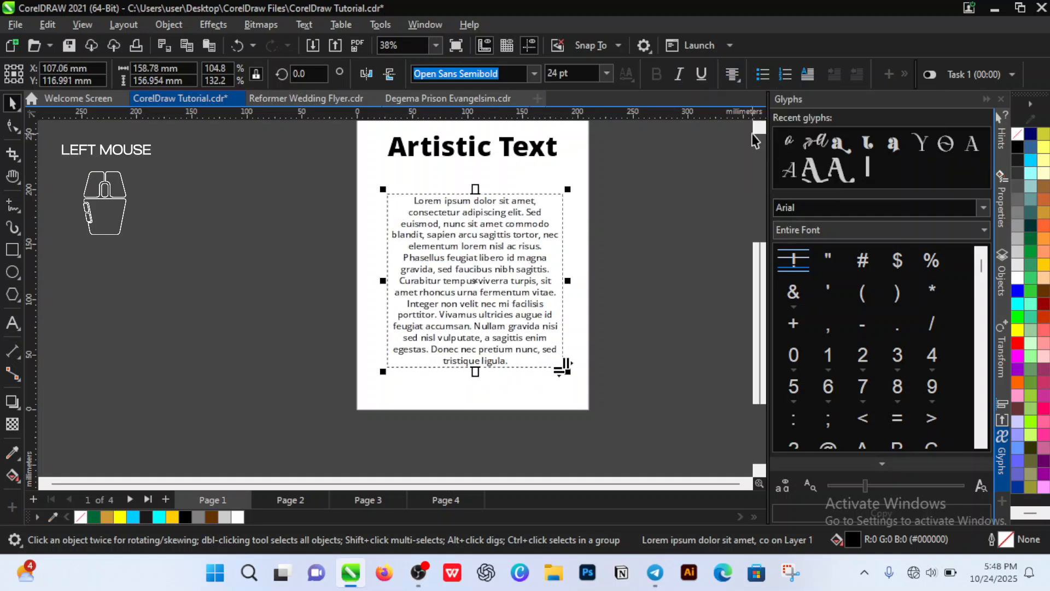
{"action": "left_click", "coordinate": [733, 74]}
{"action": "left_click", "coordinate": [759, 114]}
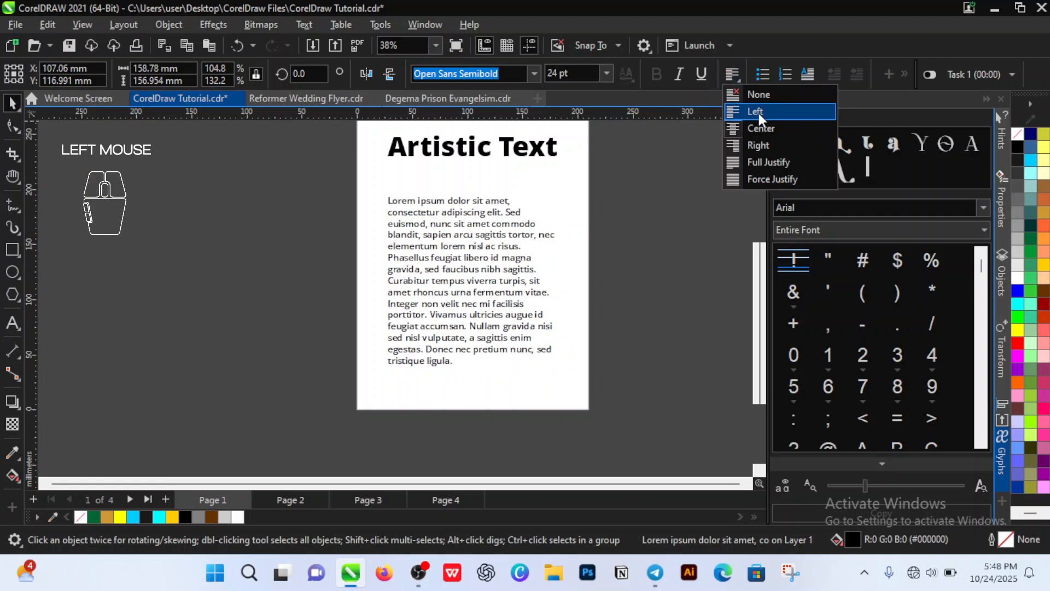
{"action": "left_click", "coordinate": [729, 76]}
{"action": "left_click", "coordinate": [769, 145]}
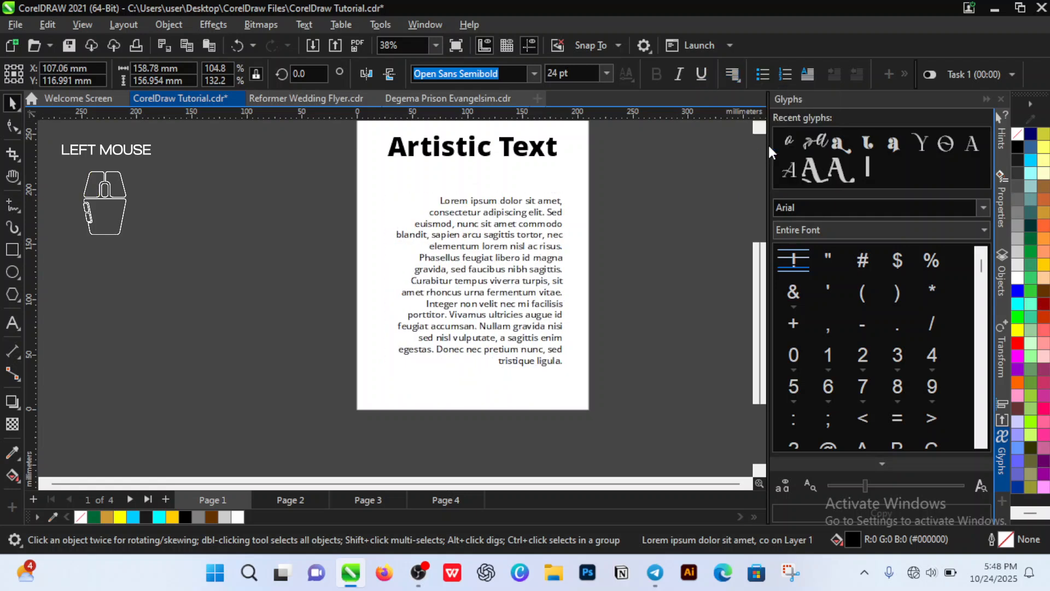
- Compare Full Justify and Force Justify alignment on the paragraph by alternating between them
{"action": "left_click", "coordinate": [727, 77]}
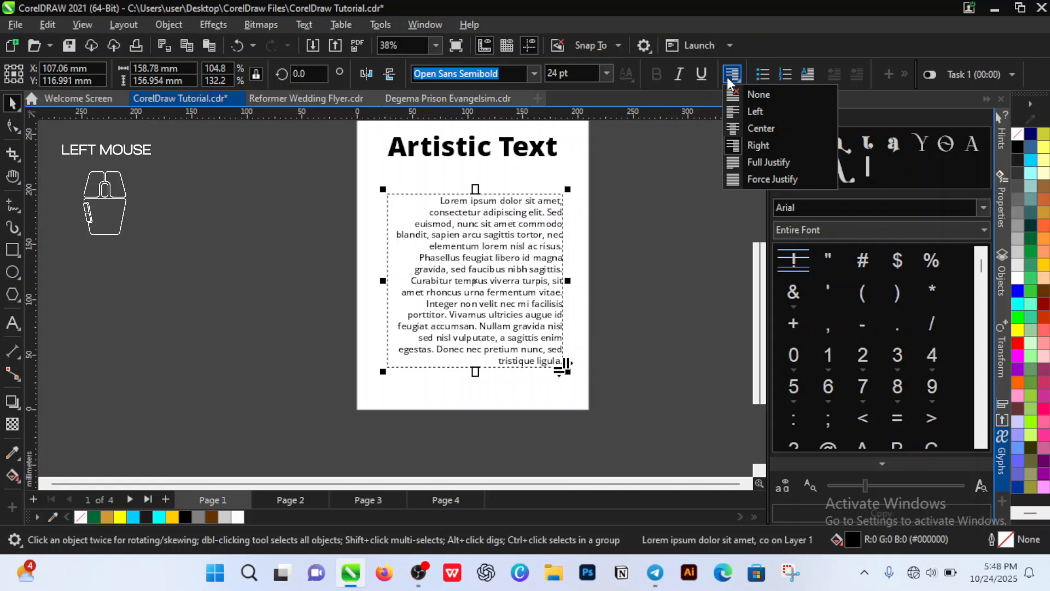
{"action": "left_click", "coordinate": [750, 157]}
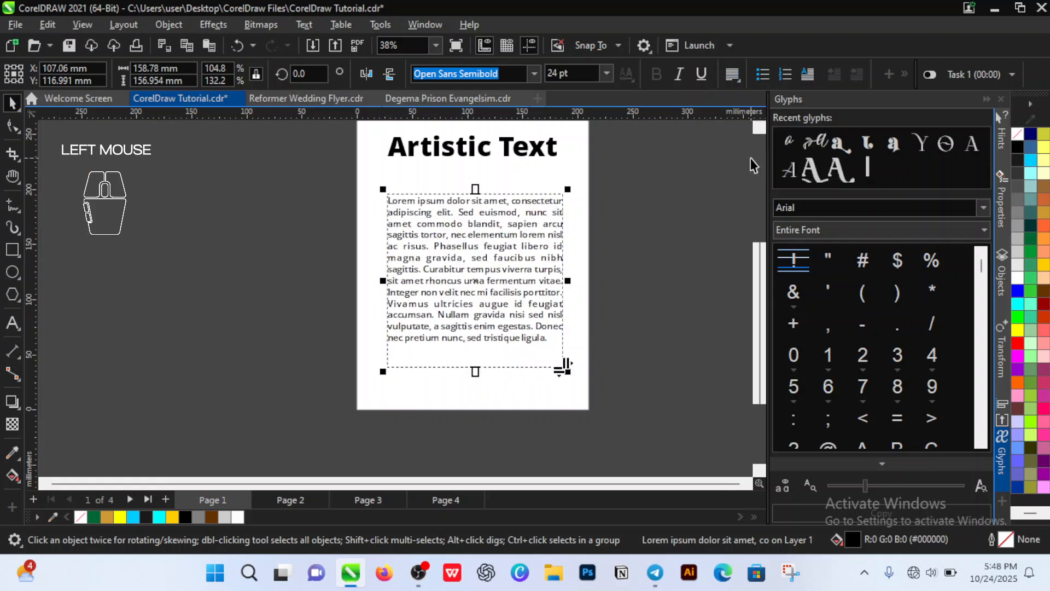
{"action": "left_click", "coordinate": [733, 74]}
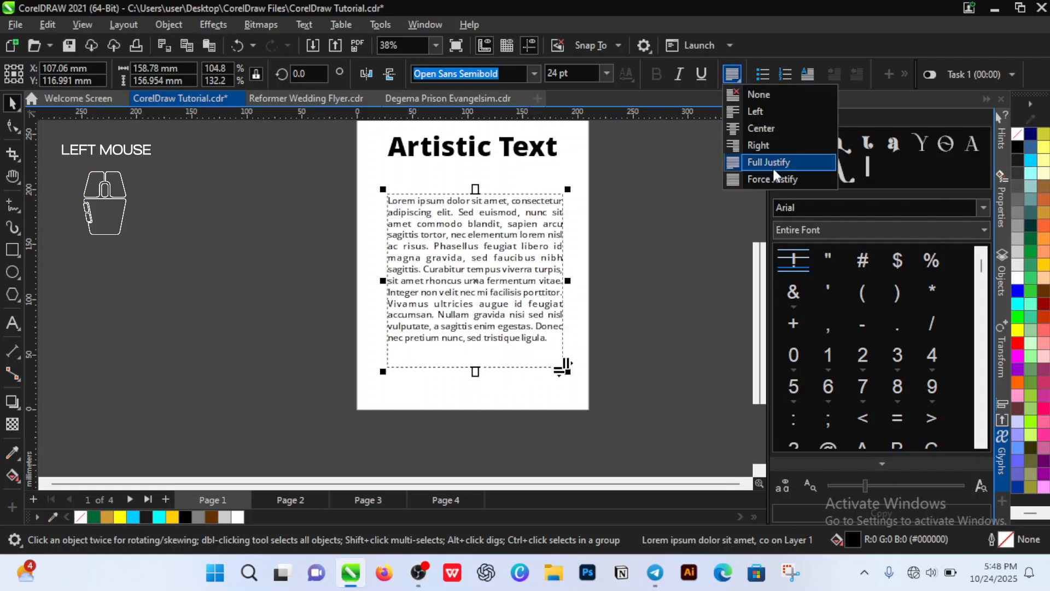
{"action": "left_click", "coordinate": [772, 176]}
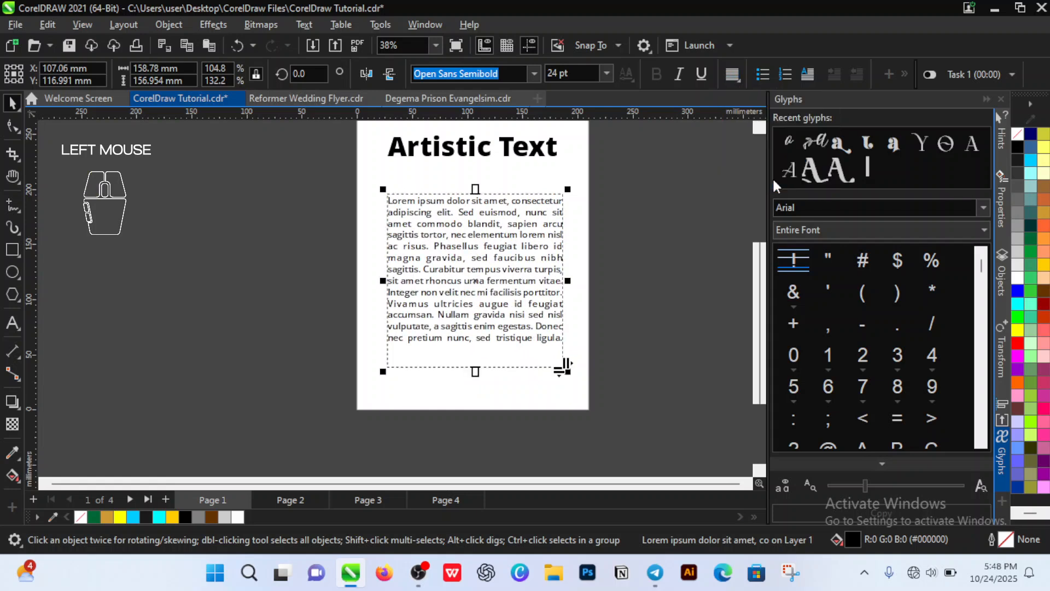
{"action": "left_click", "coordinate": [736, 75]}
{"action": "left_click", "coordinate": [771, 164]}
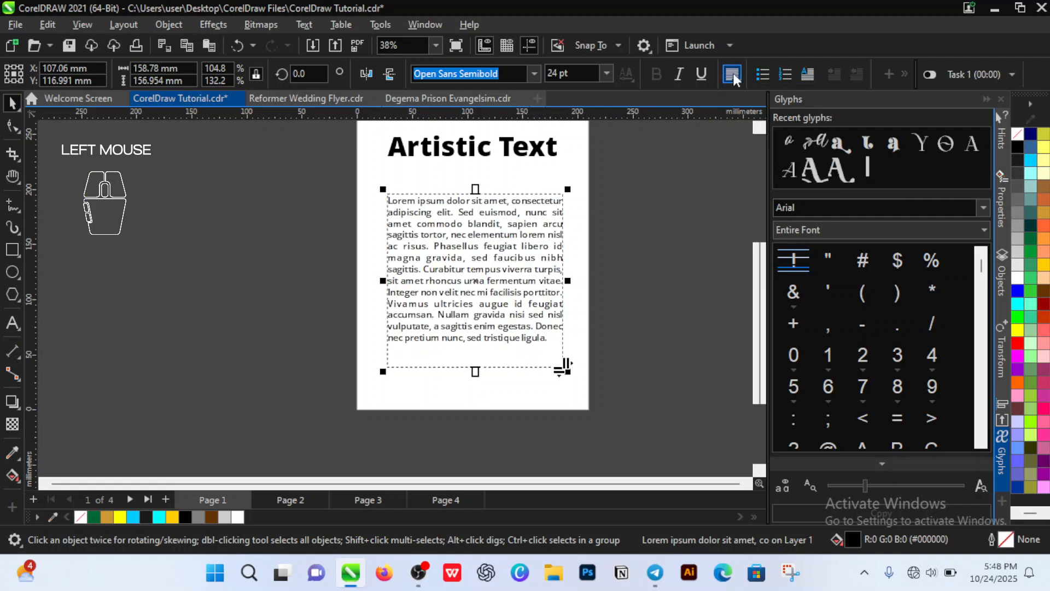
{"action": "left_click", "coordinate": [733, 73]}
{"action": "left_click", "coordinate": [758, 179]}
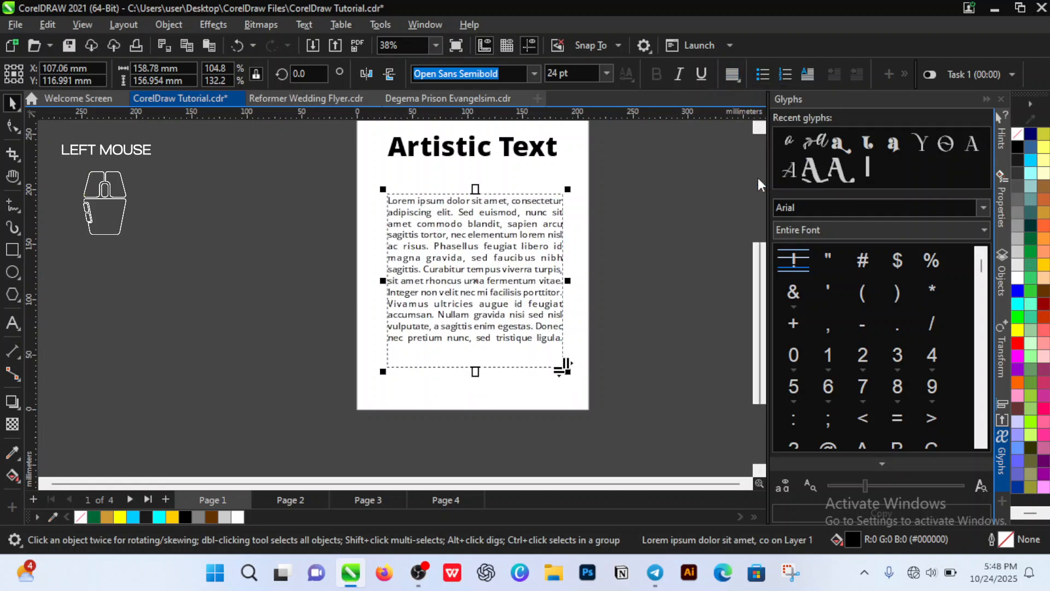
- Set the paragraph's alignment to Left
{"action": "left_click", "coordinate": [735, 78]}
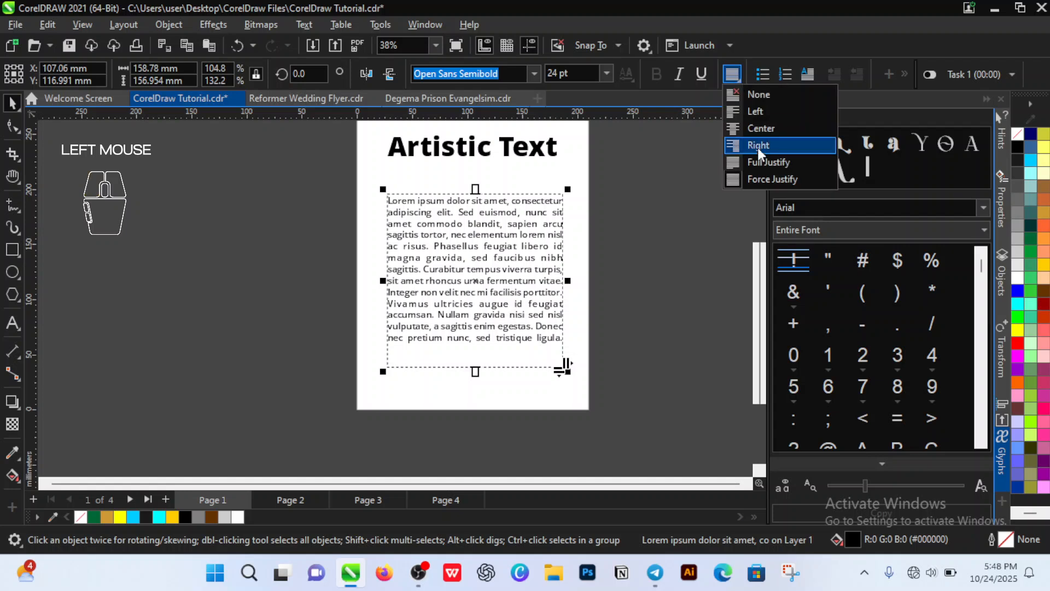
{"action": "left_click", "coordinate": [757, 108]}
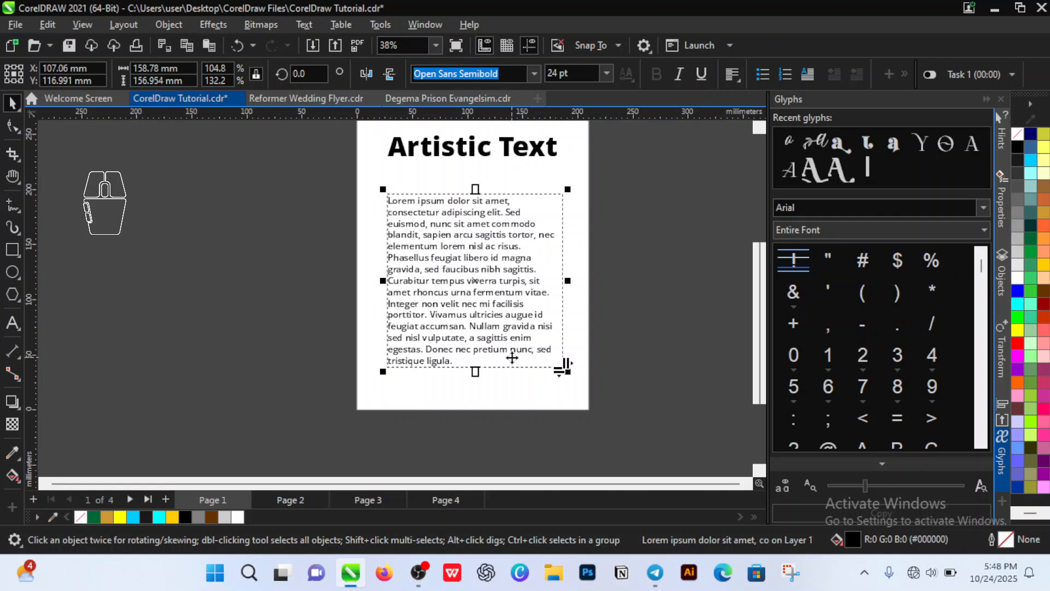
{"action": "key", "text": "ctrl"}
{"action": "key", "text": "ctrl+r"}
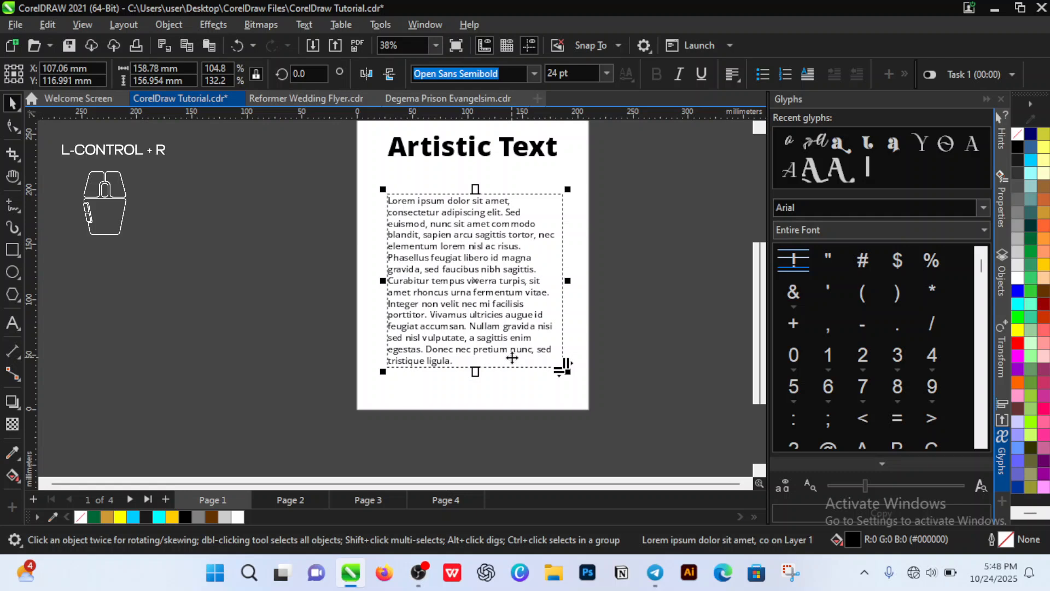
- Place the text cursor inside the paragraph and align the text to the right
{"action": "double_click", "coordinate": [517, 307]}
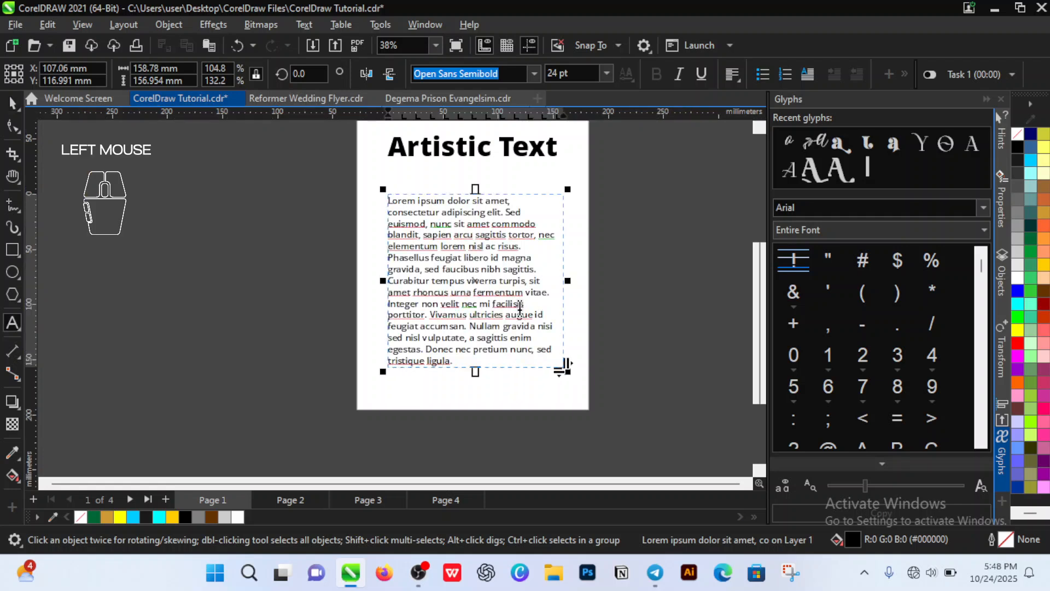
{"action": "key", "text": "ctrl"}
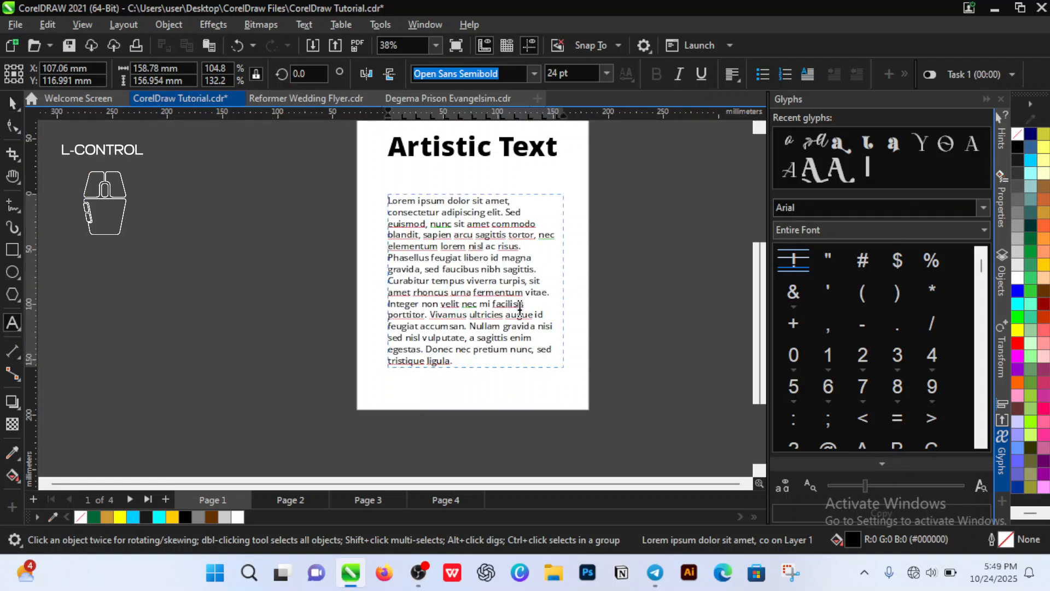
{"action": "left_click", "coordinate": [540, 281]}
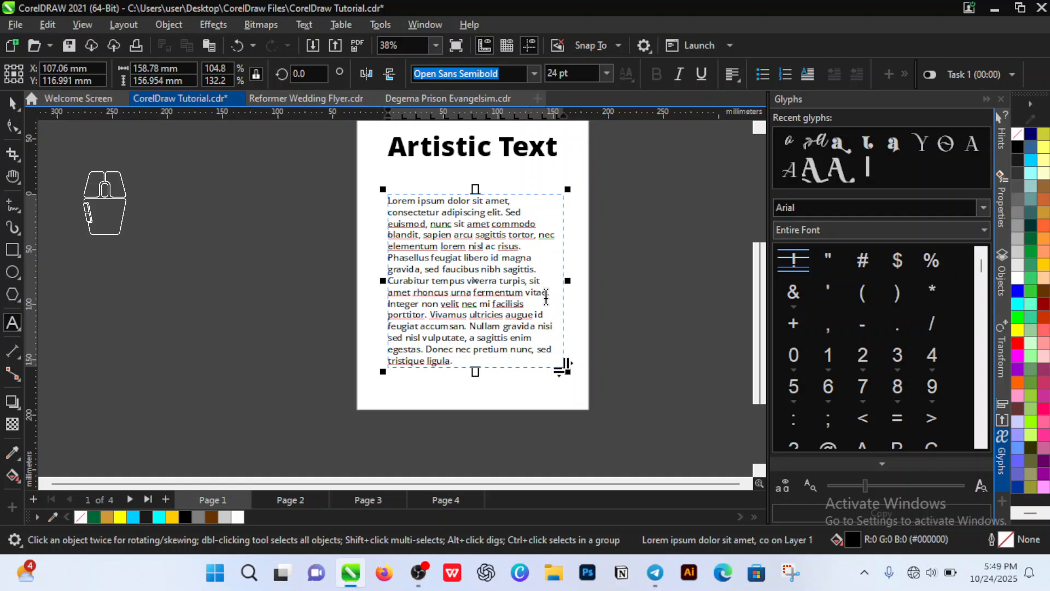
{"action": "key", "text": "ctrl"}
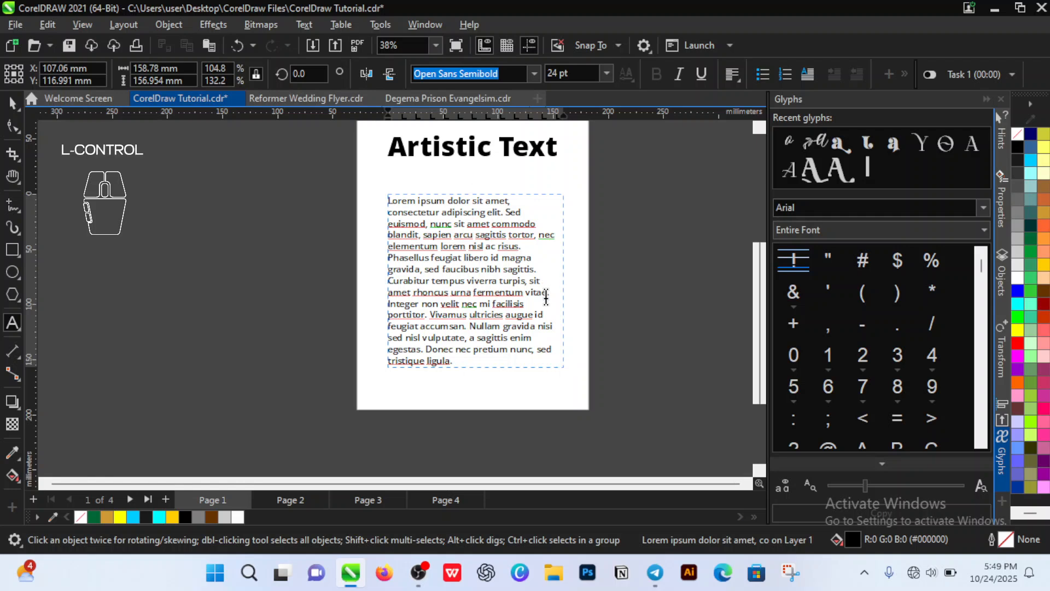
{"action": "key", "text": "ctrl+r"}
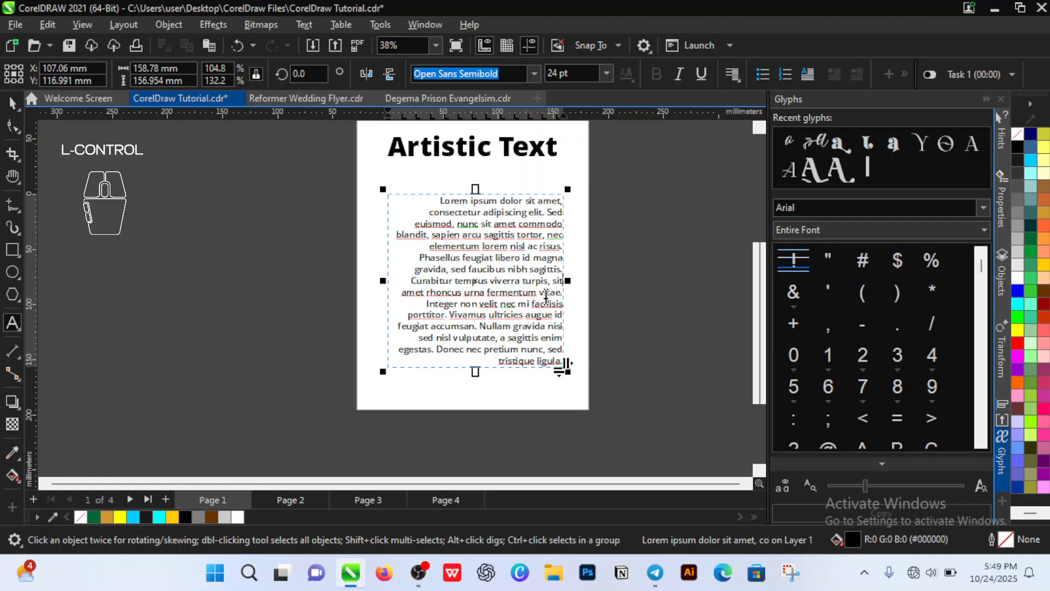
- Center the paragraph text, align it back to the left, and leave text editing for the Pick tool
{"action": "key", "text": "ctrl"}
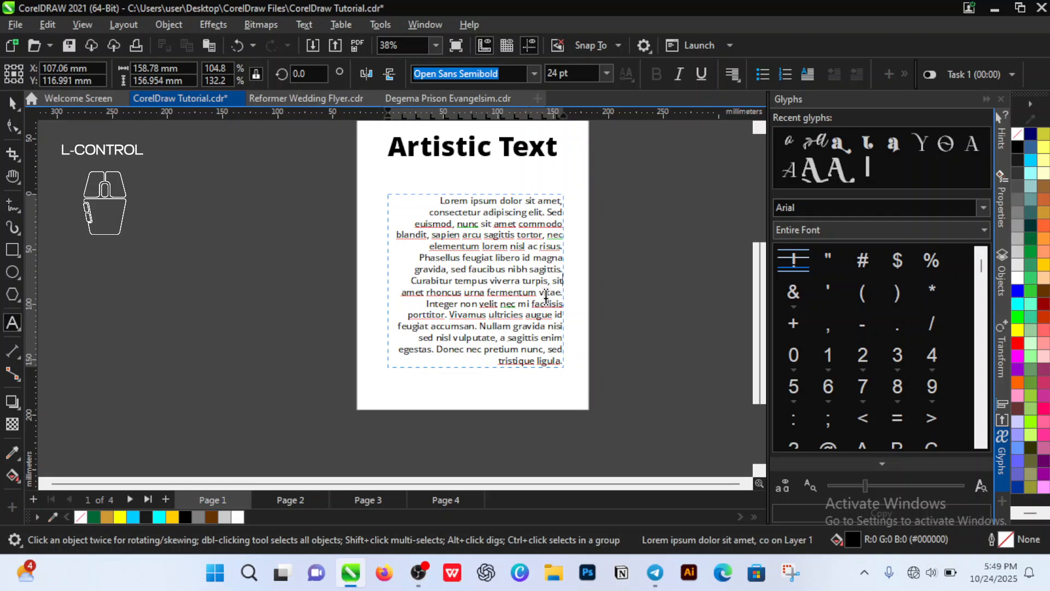
{"action": "key", "text": "ctrl+e"}
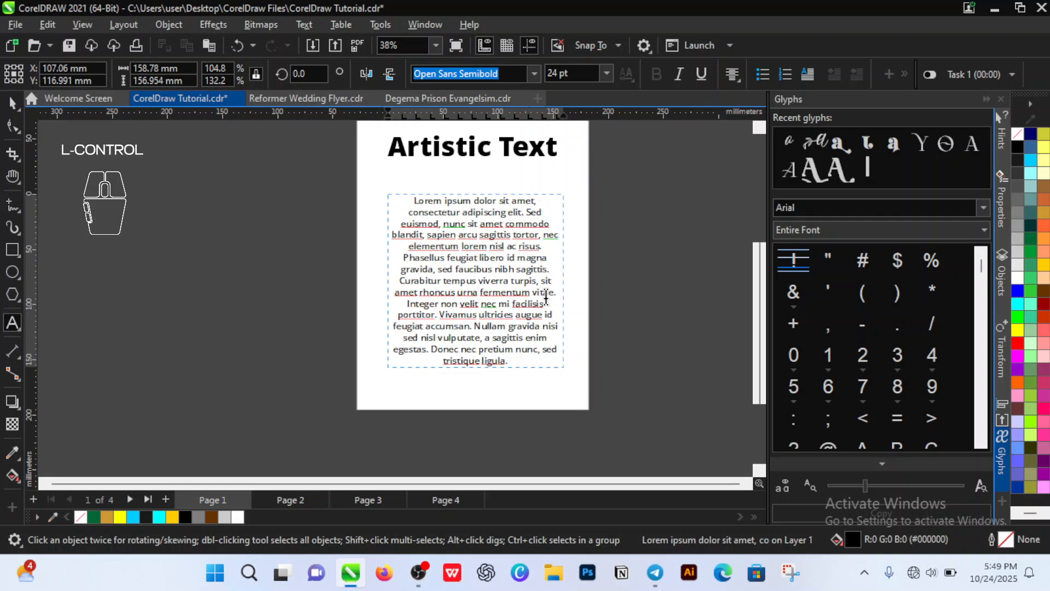
{"action": "key", "text": "ctrl+l"}
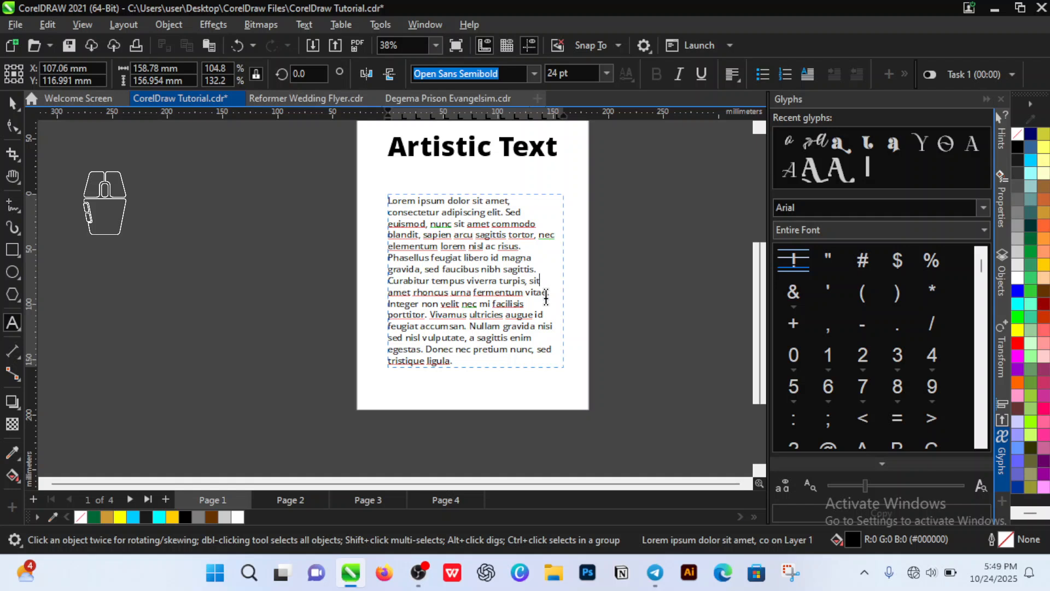
{"action": "left_click", "coordinate": [547, 237]}
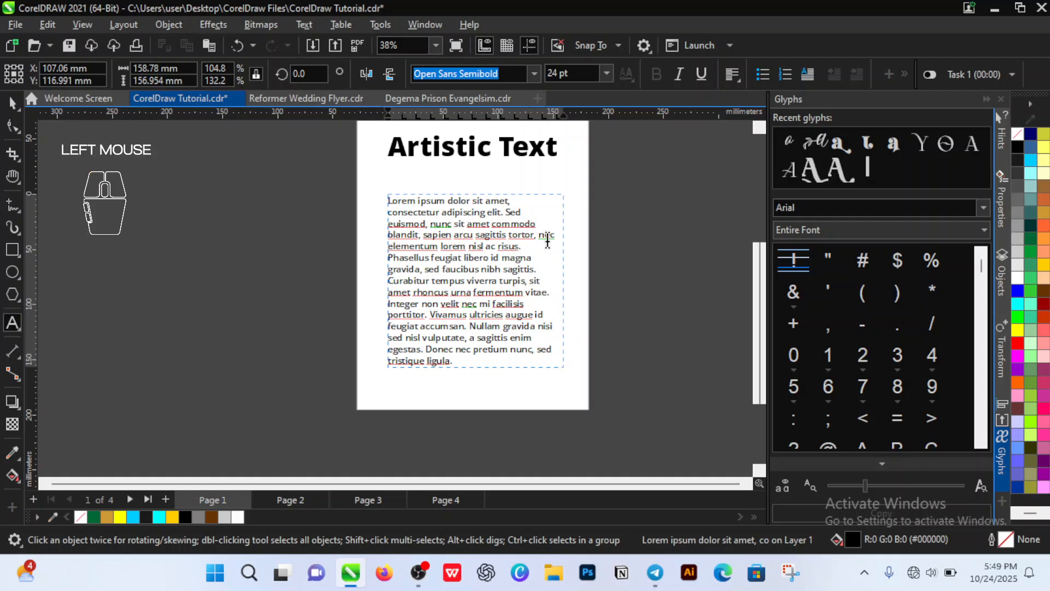
{"action": "left_click", "coordinate": [12, 104]}
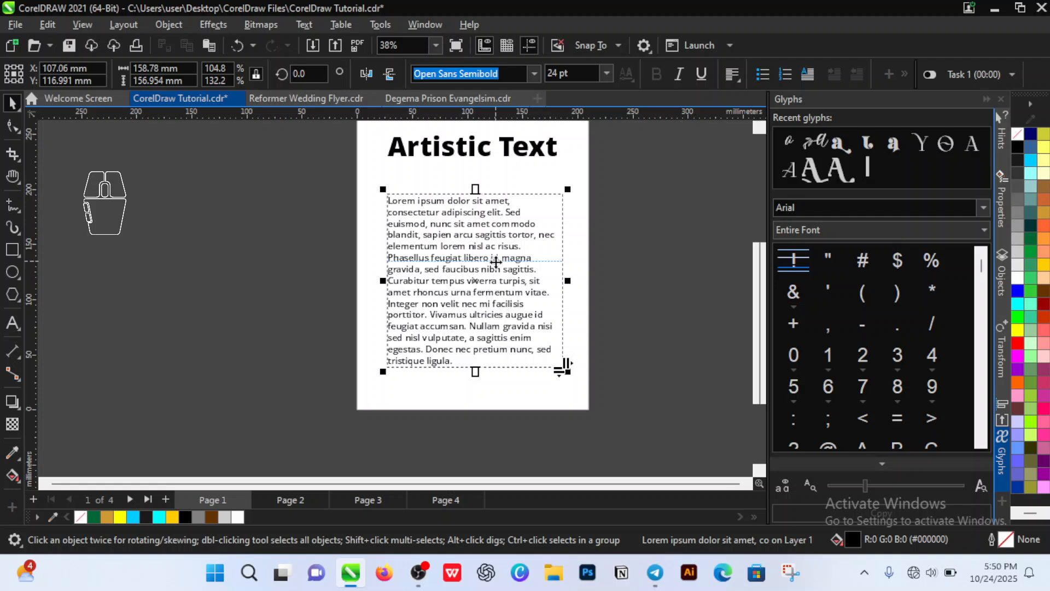
- Move the paragraph frame off the page to its left and the "Artistic Text" heading down to the middle of the page
{"action": "left_click_drag", "start_coordinate": [495, 263], "coordinate": [213, 258]}
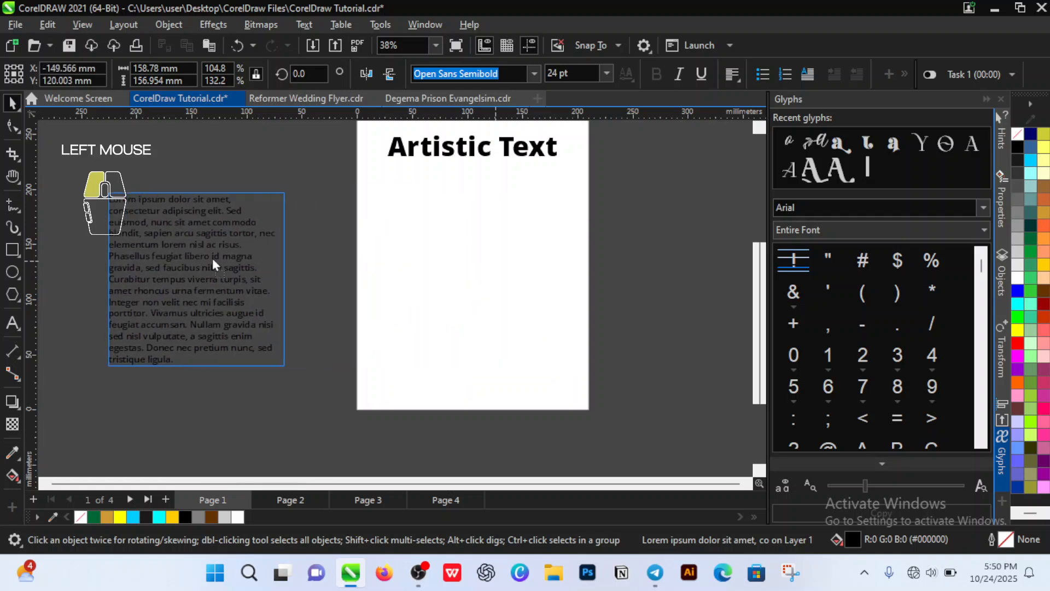
{"action": "left_click_drag", "start_coordinate": [477, 154], "coordinate": [477, 271]}
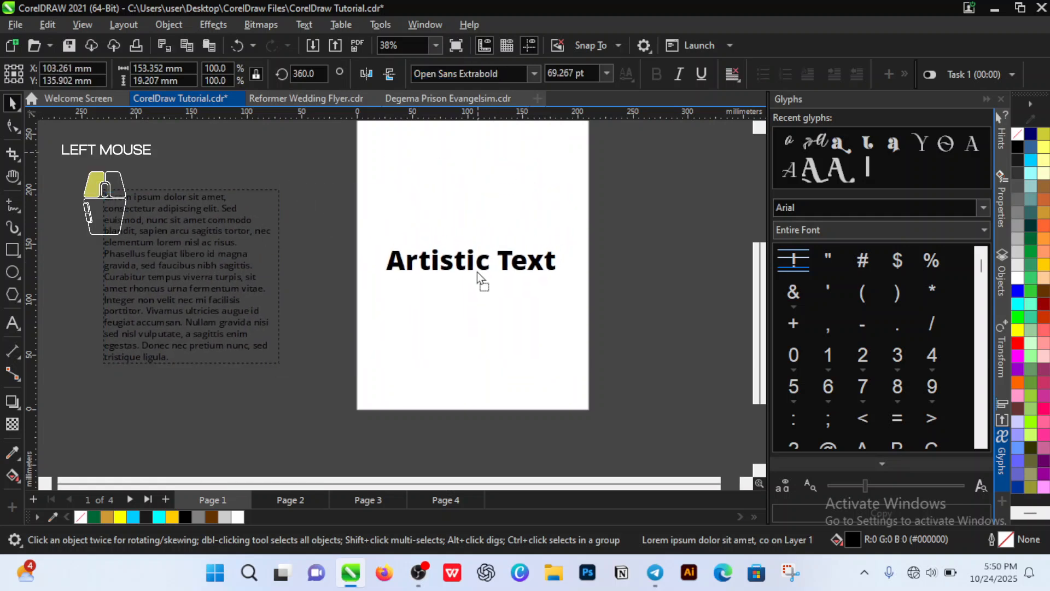
- Tighten the character spacing of the "Artistic Text" heading with the Shape tool, and return to the Pick tool
{"action": "left_click", "coordinate": [13, 127]}
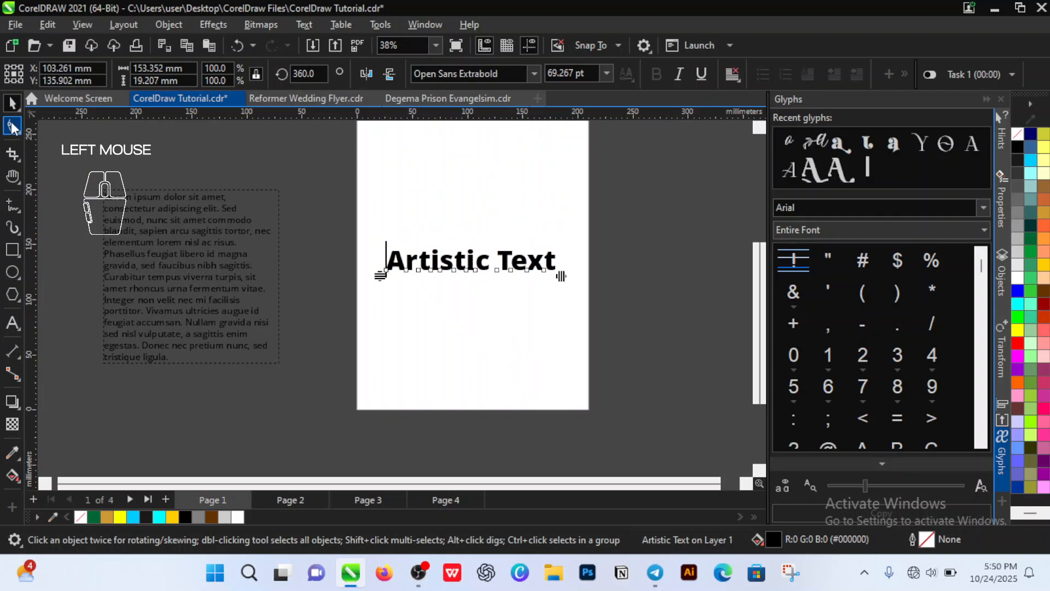
{"action": "left_click", "coordinate": [565, 284]}
{"action": "left_click_drag", "start_coordinate": [553, 281], "coordinate": [408, 289]}
{"action": "left_click_drag", "start_coordinate": [486, 276], "coordinate": [535, 277]}
{"action": "key", "text": "space"}
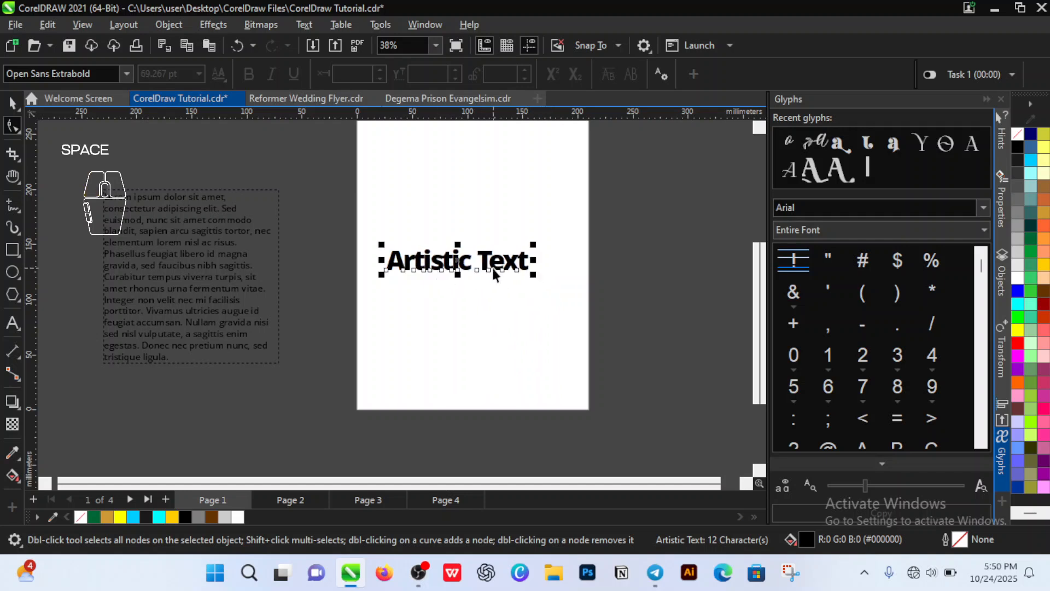
- Break the heading into two lines, "Artistic" above "Text", replacing the space between the words, and leave text editing
{"action": "left_click", "coordinate": [488, 261]}
{"action": "key", "text": "Left"}
{"action": "key", "text": "BackSpace"}
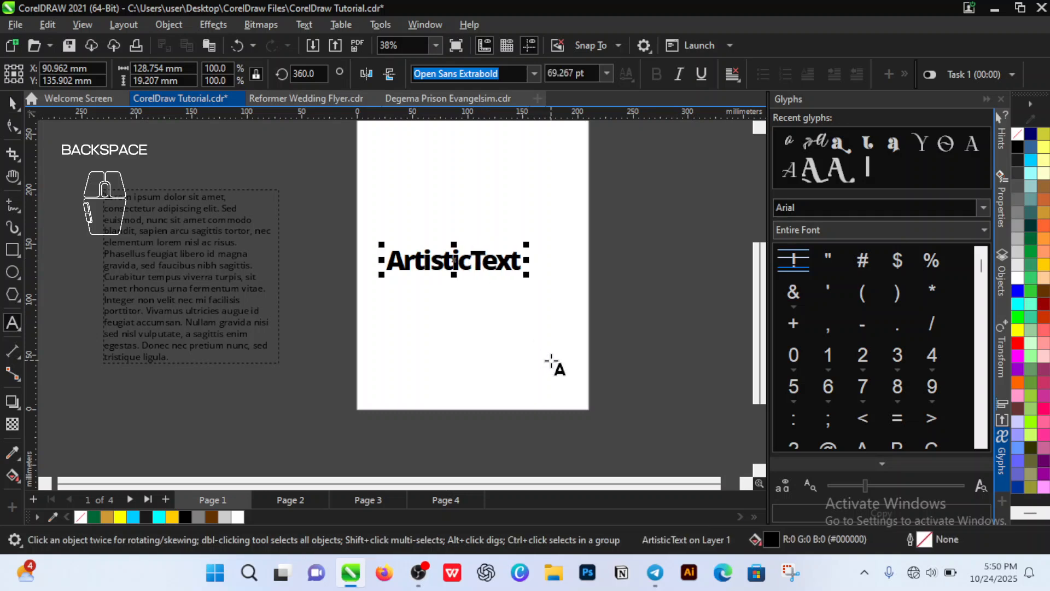
{"action": "key", "text": "Return"}
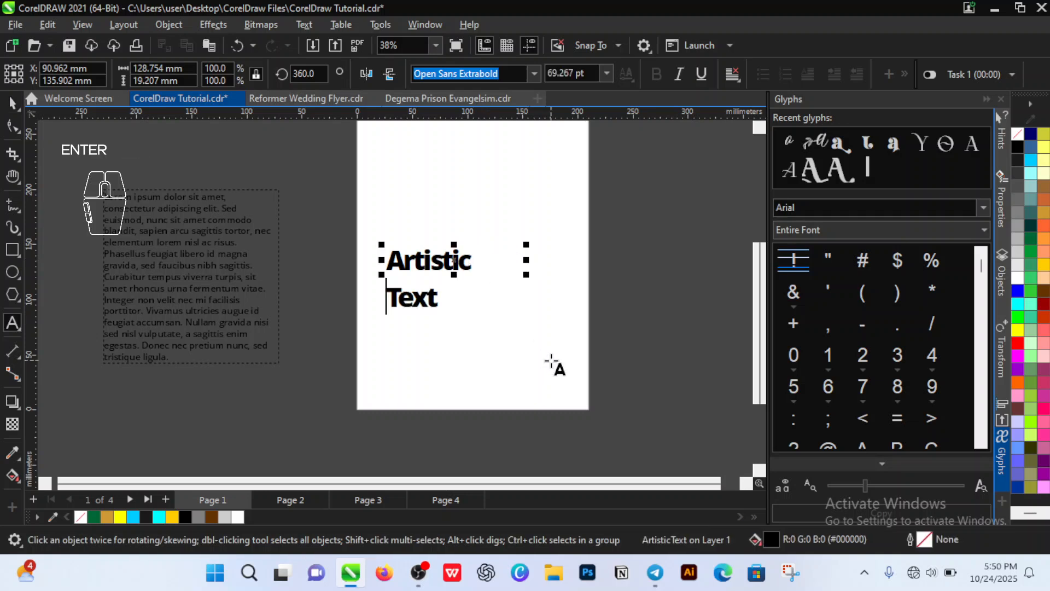
{"action": "key", "text": "ctrl+space"}
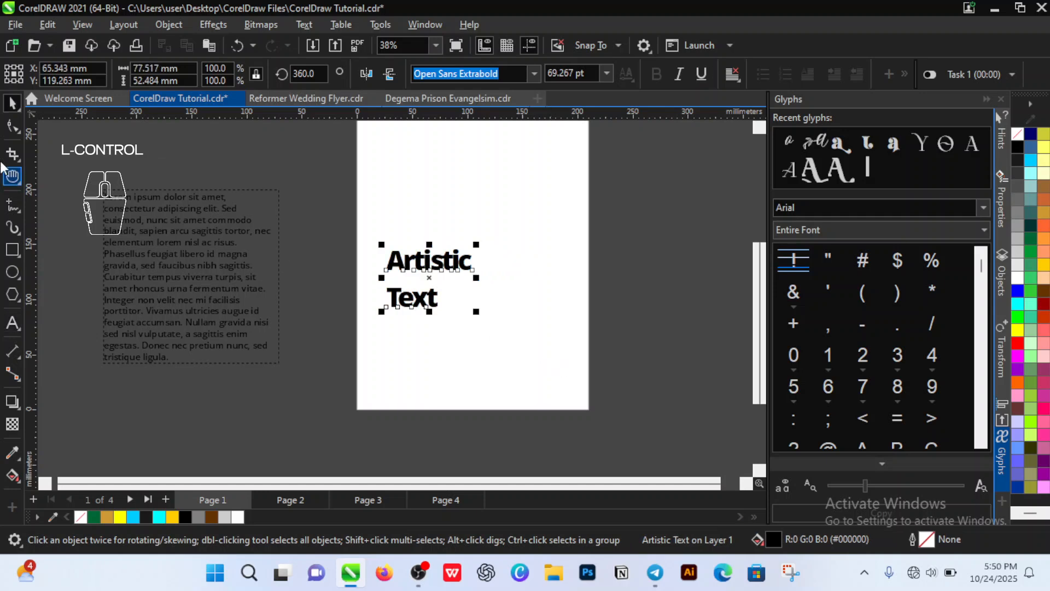
- Reduce the two-line heading's line spacing and slightly widen its character spacing with the Shape tool
{"action": "left_click", "coordinate": [12, 127]}
{"action": "left_click_drag", "start_coordinate": [379, 311], "coordinate": [370, 286]}
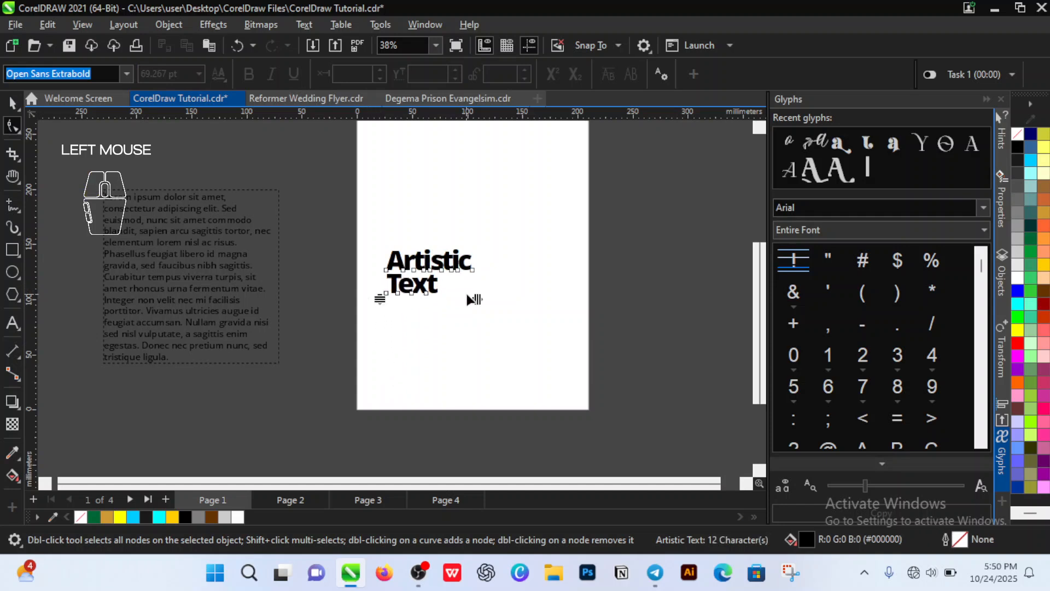
{"action": "mouse_move", "coordinate": [481, 301]}
{"action": "left_mouse_down"}
{"action": "mouse_move", "coordinate": [491, 310]}
{"action": "mouse_move", "coordinate": [484, 304]}
{"action": "left_mouse_up"}
{"action": "key", "text": "space"}
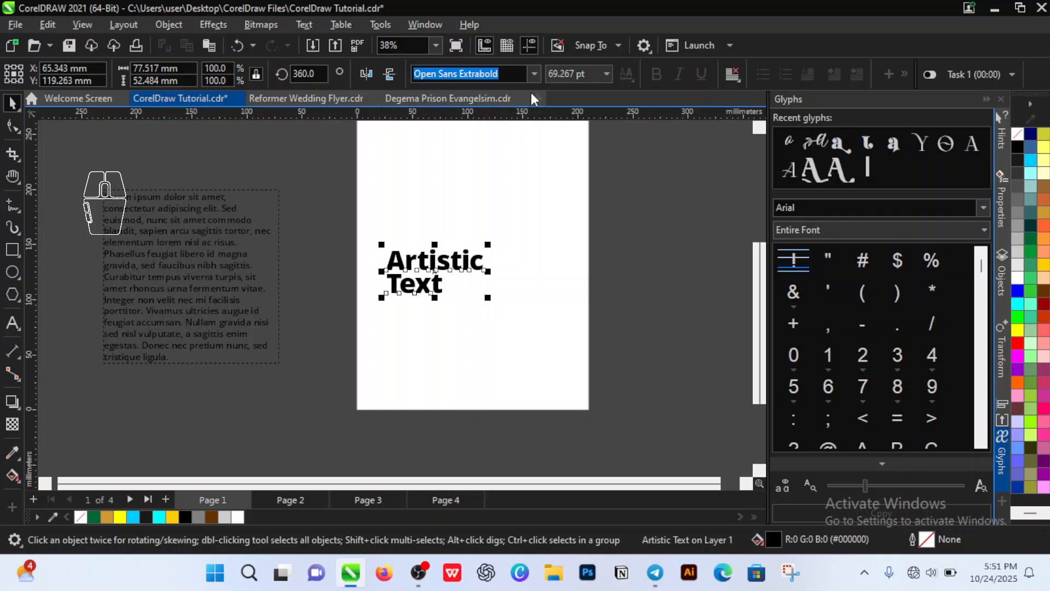
- Set the heading's font to Open Sans, and switch italic on and off again
{"action": "left_click", "coordinate": [535, 74]}
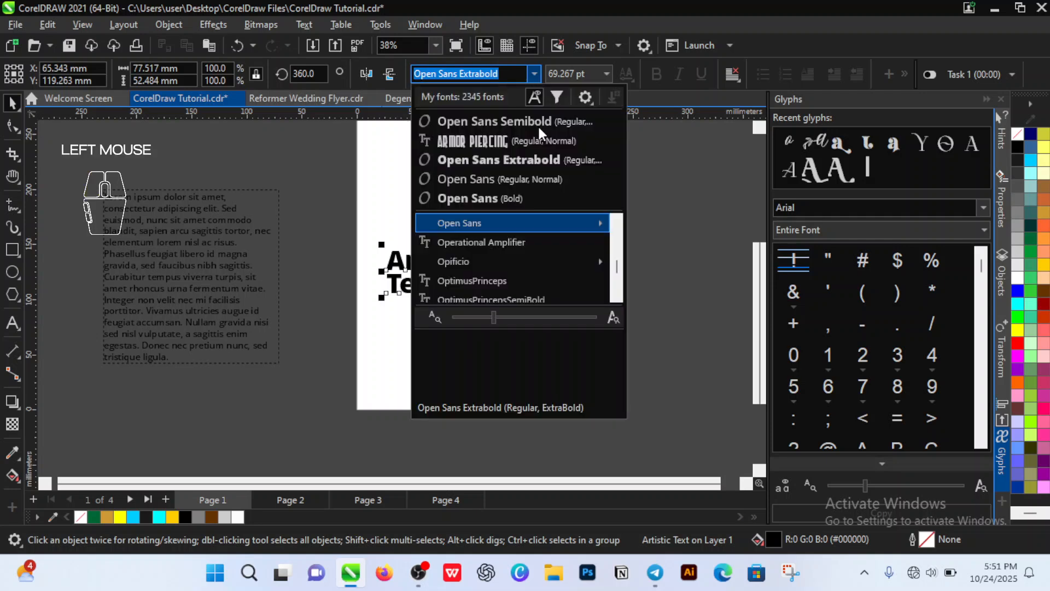
{"action": "left_click", "coordinate": [537, 178]}
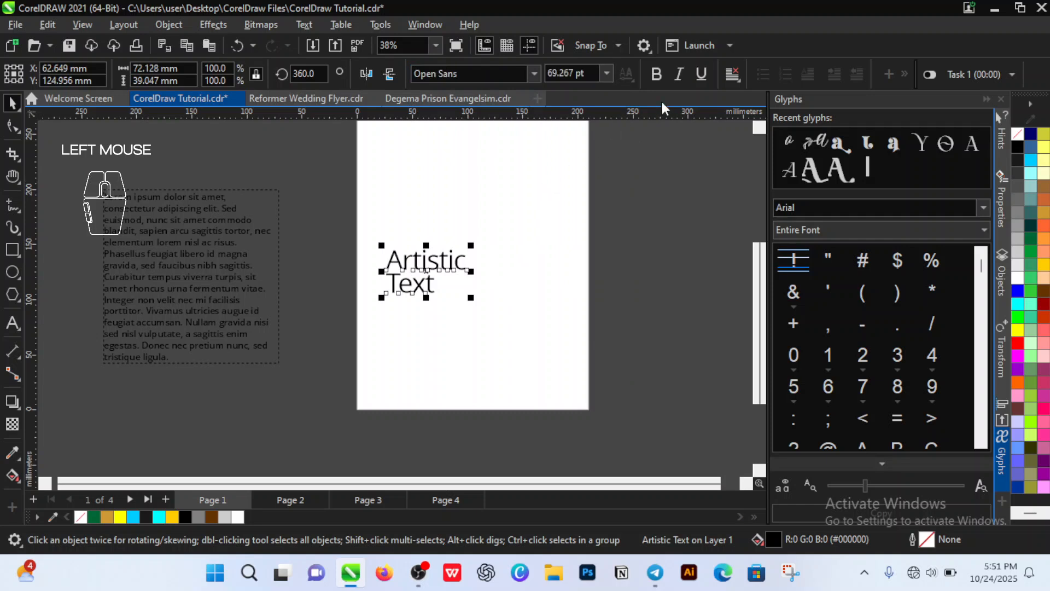
{"action": "left_click", "coordinate": [685, 73]}
{"action": "left_click", "coordinate": [685, 71]}
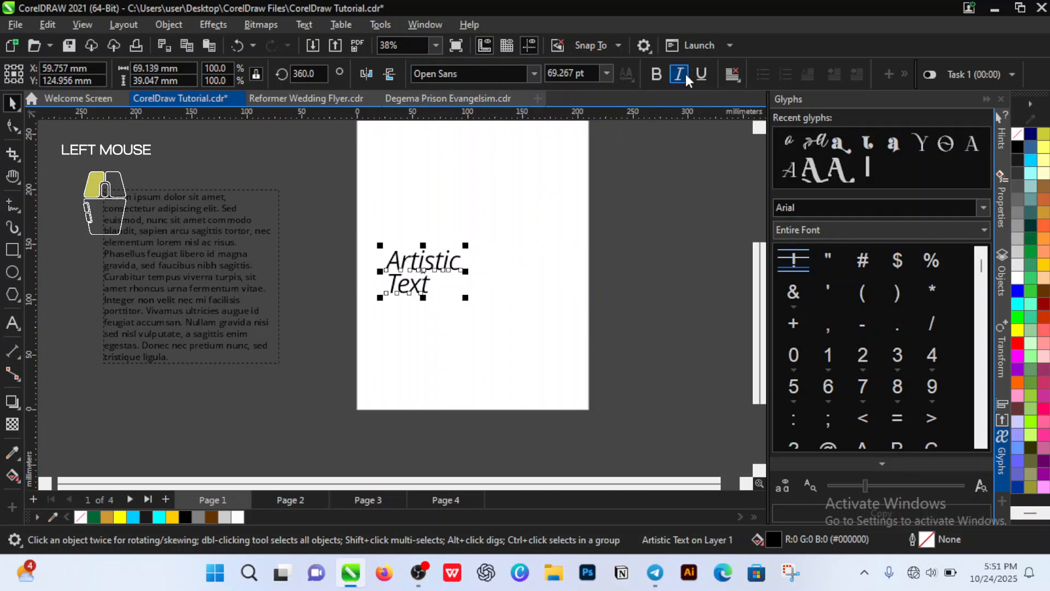
- Move the paragraph frame beside the heading, partly on the page, and extend its lower edge to a height of about 177 mm
{"action": "left_click", "coordinate": [169, 307]}
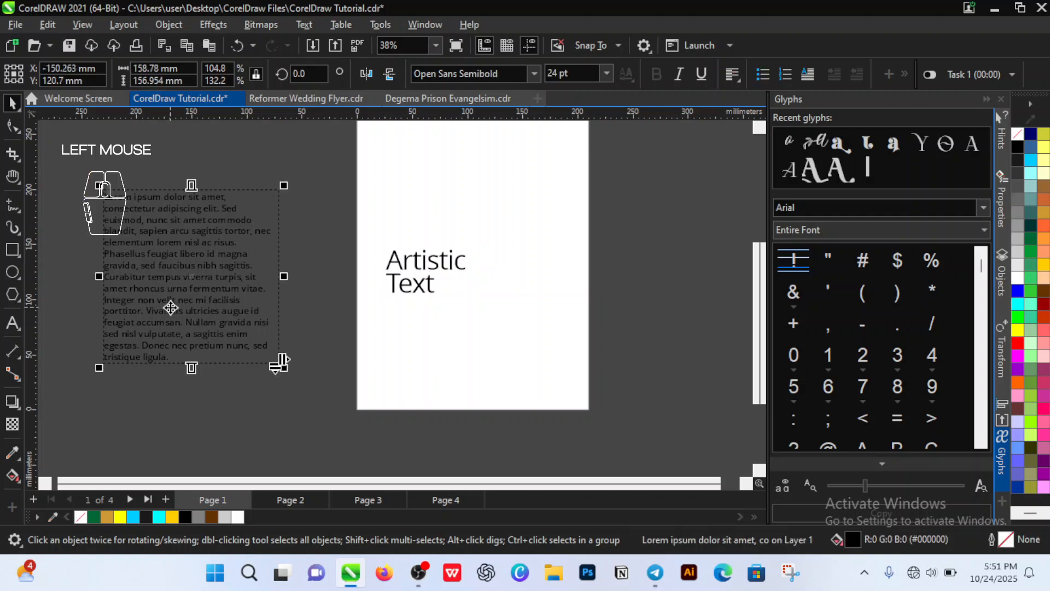
{"action": "left_click_drag", "start_coordinate": [170, 307], "coordinate": [556, 261]}
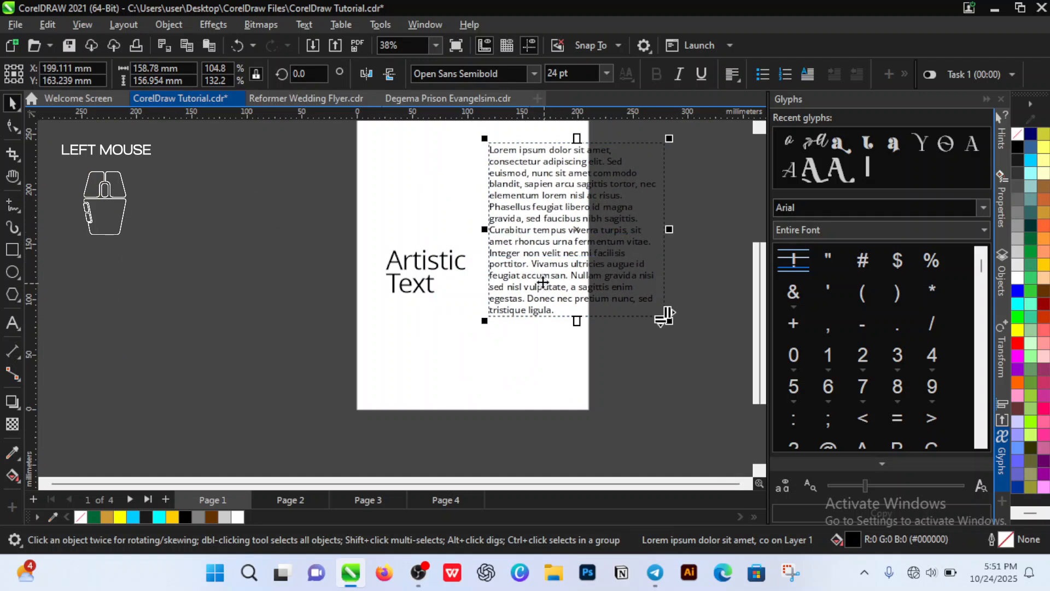
{"action": "left_click_drag", "start_coordinate": [577, 322], "coordinate": [583, 351]}
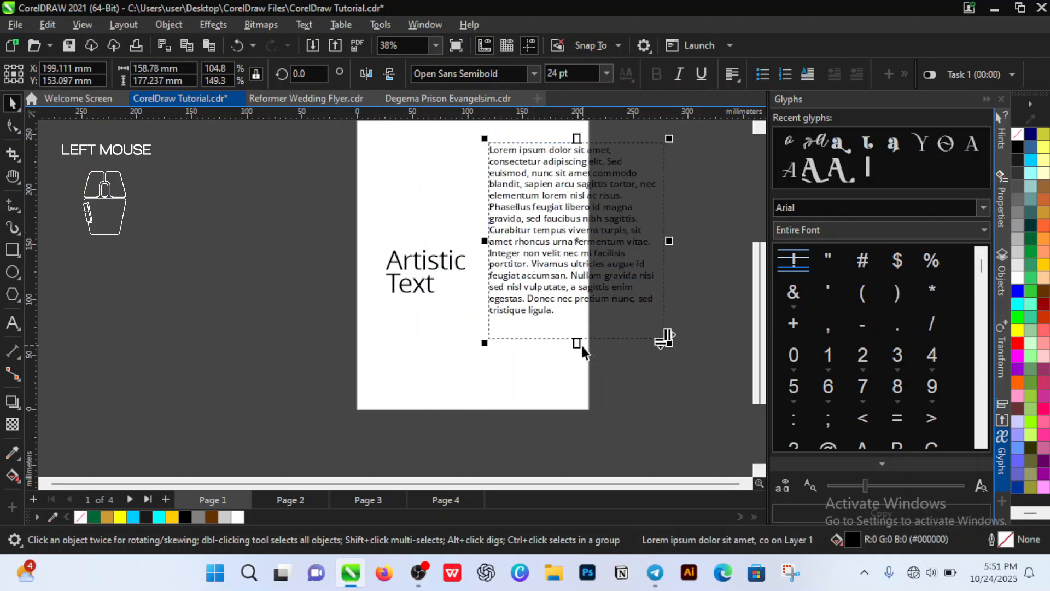
- Split the paragraph before "Vivamus" and leave a blank line between the two parts
{"action": "double_click", "coordinate": [535, 265]}
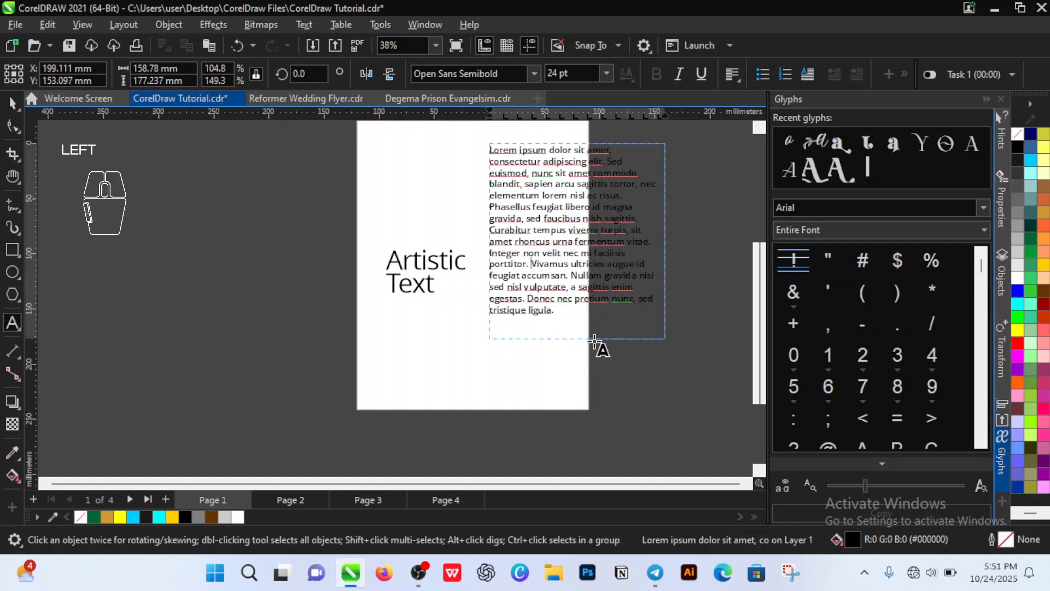
{"action": "key", "text": "BackSpace"}
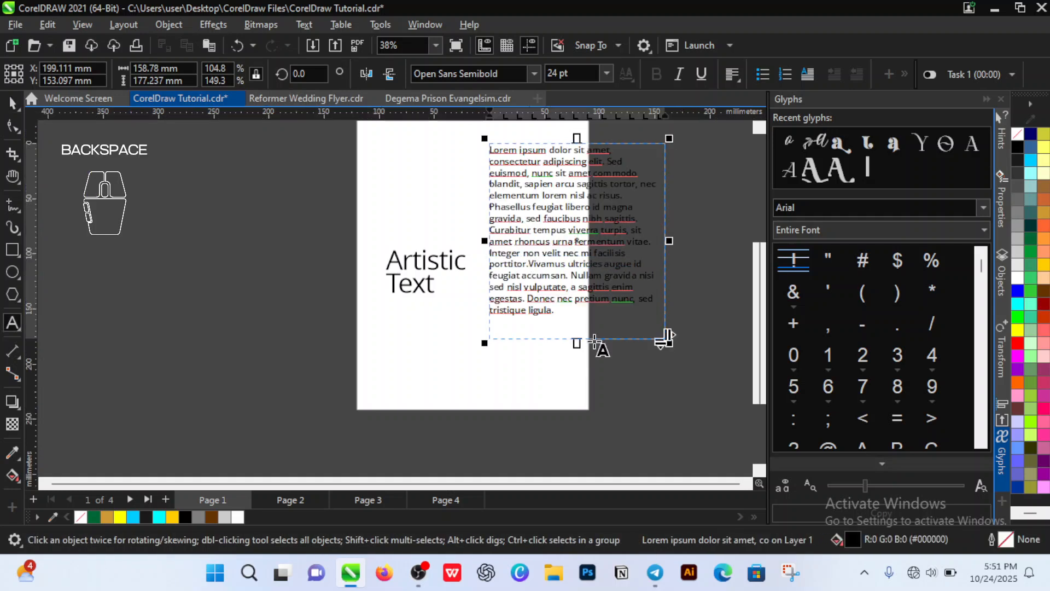
{"action": "key", "text": "Return"}
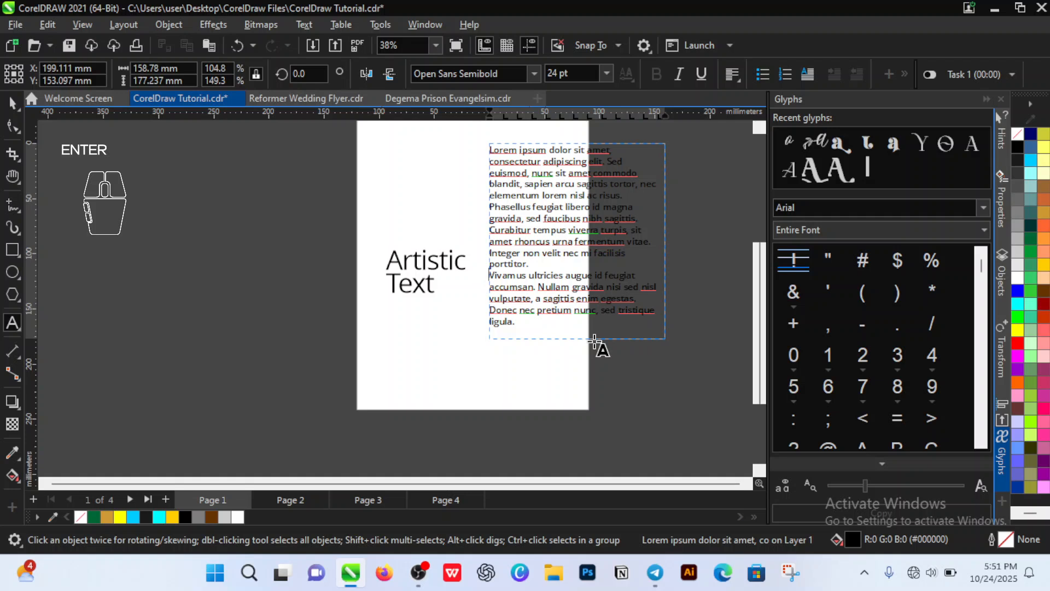
{"action": "key", "text": "Return"}
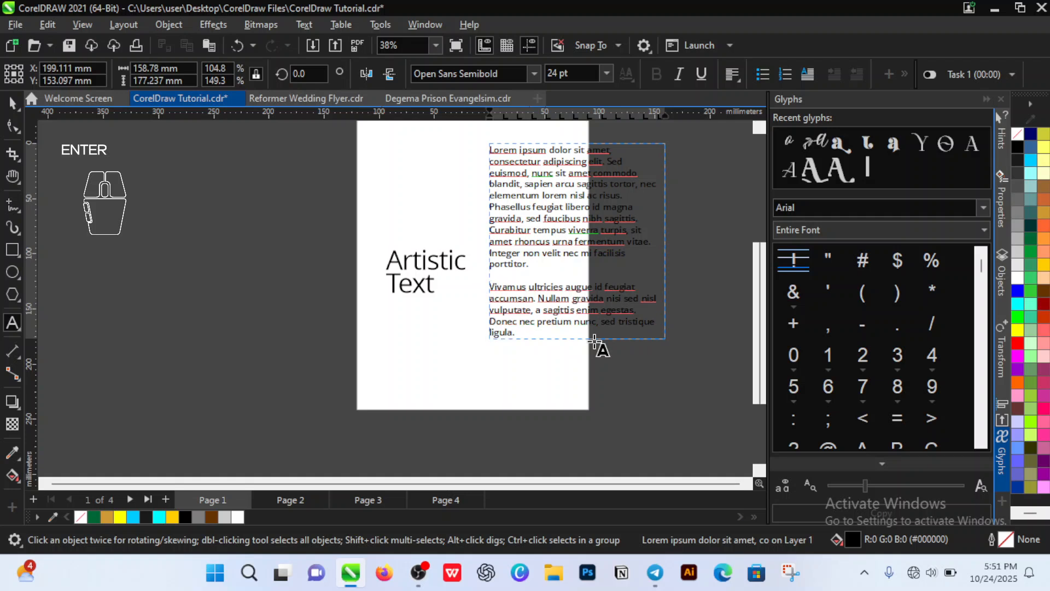
- Format the "Vivamus" paragraph as a bulleted list, change it to a numbered list, and remove the blank line above it
{"action": "left_click", "coordinate": [765, 77]}
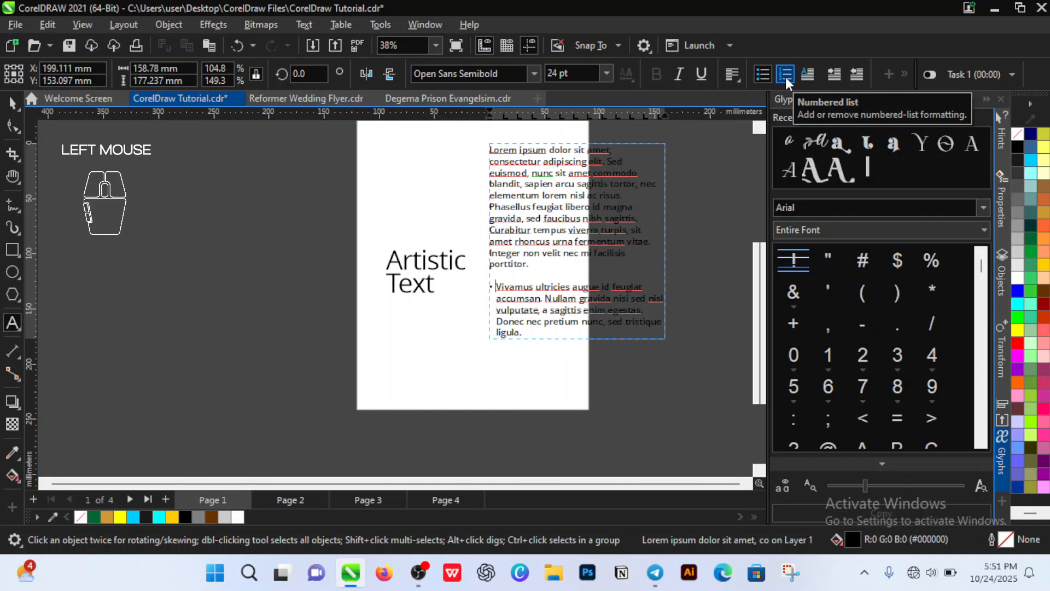
{"action": "left_click", "coordinate": [786, 77]}
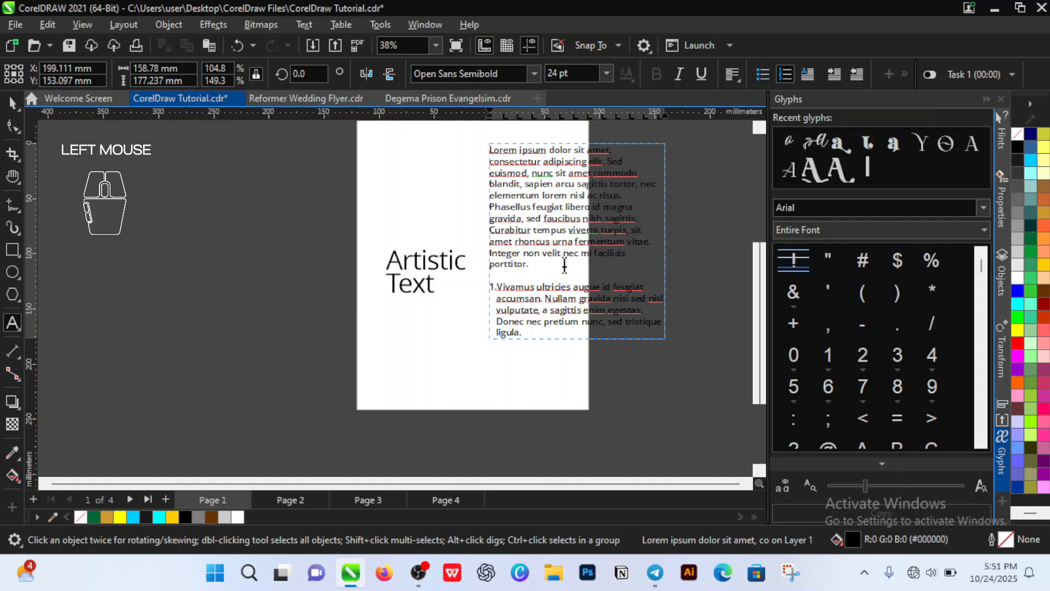
{"action": "key", "text": "BackSpace"}
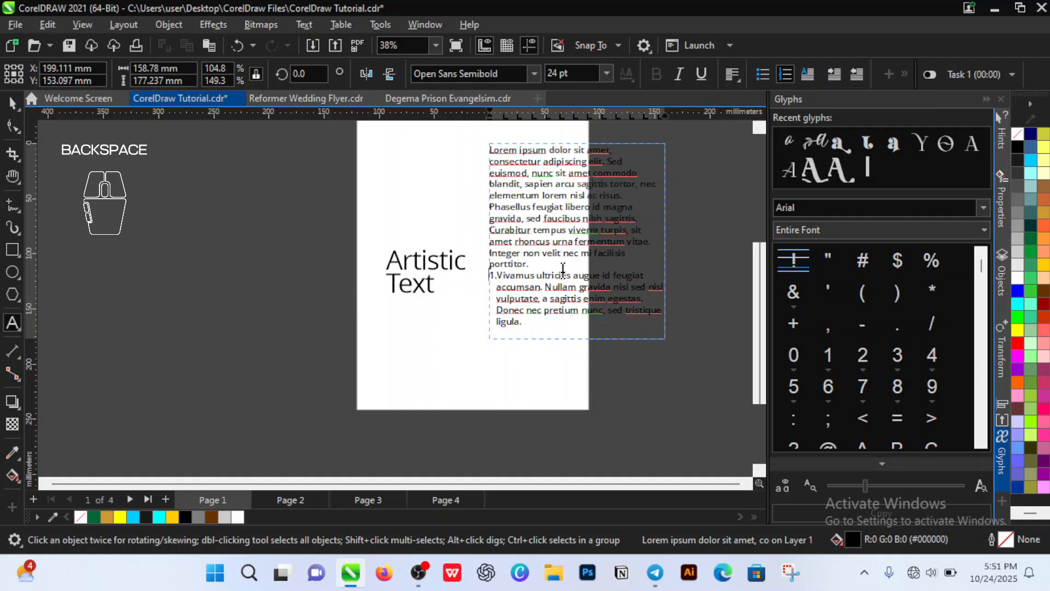
{"action": "key", "text": "Delete"}
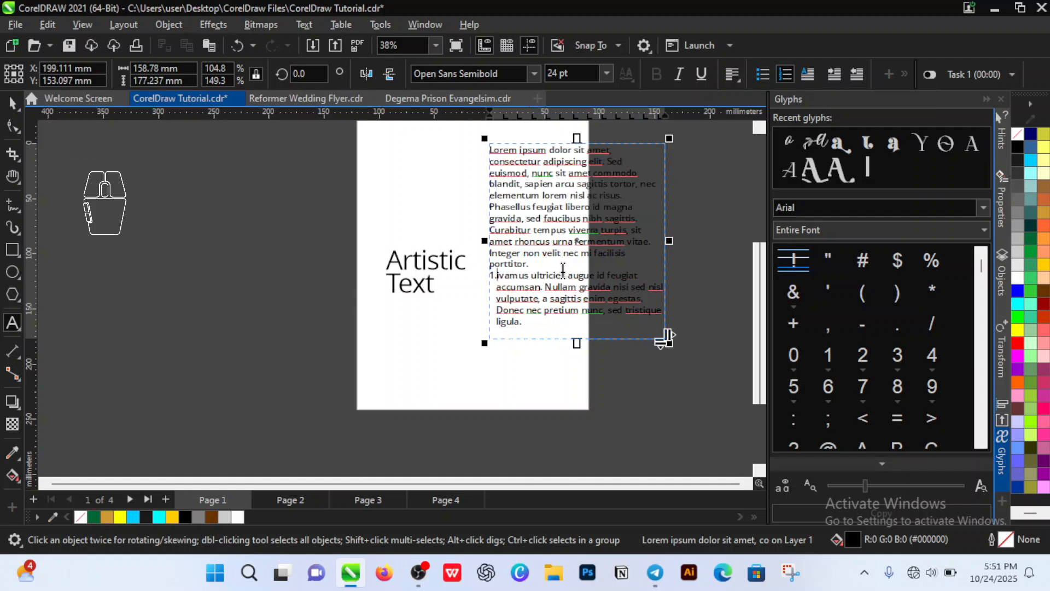
{"action": "key", "text": "ctrl+z"}
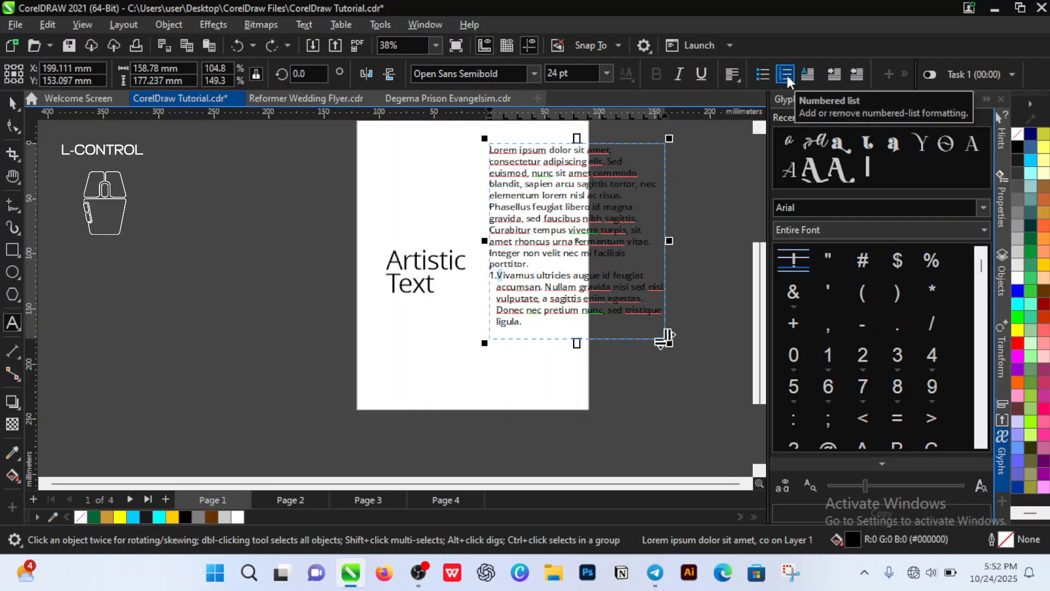
- Remove the numbering from the "Vivamus" paragraph, rejoin it with a space to the preceding text, and leave text editing
{"action": "left_click", "coordinate": [787, 75]}
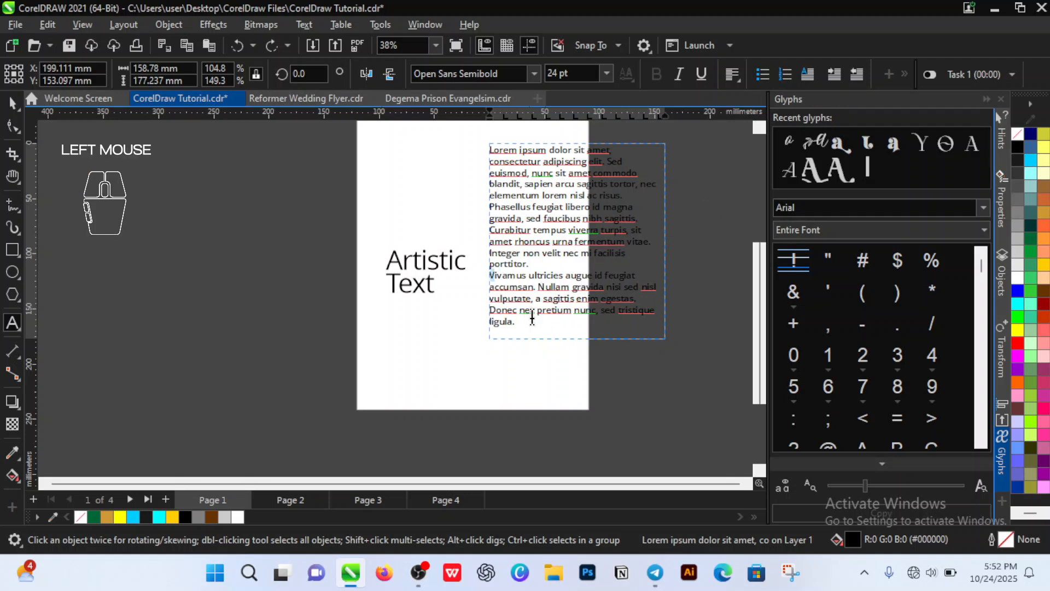
{"action": "left_click", "coordinate": [538, 266]}
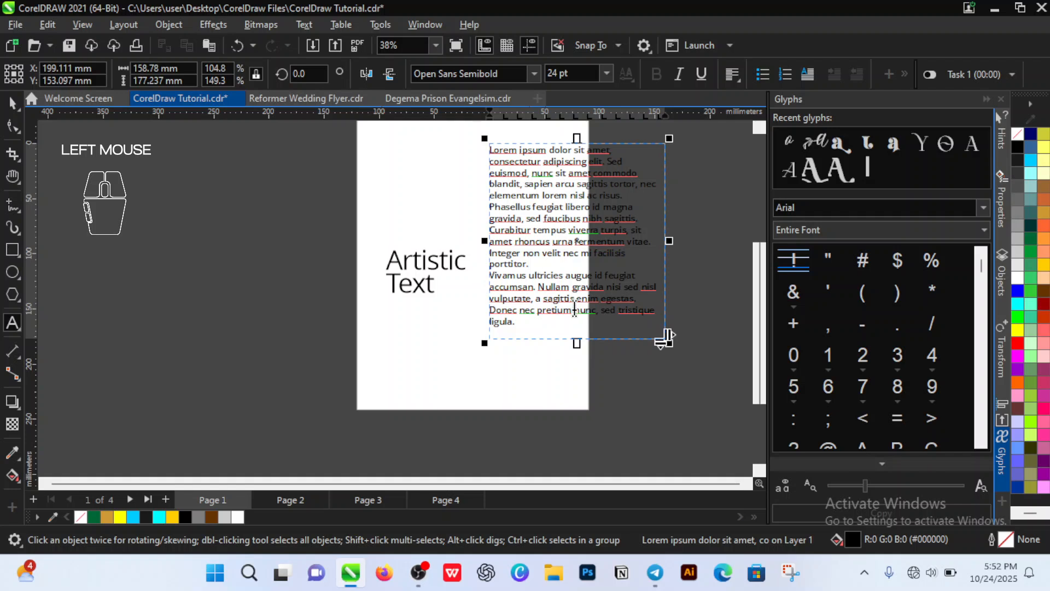
{"action": "key", "text": "Delete"}
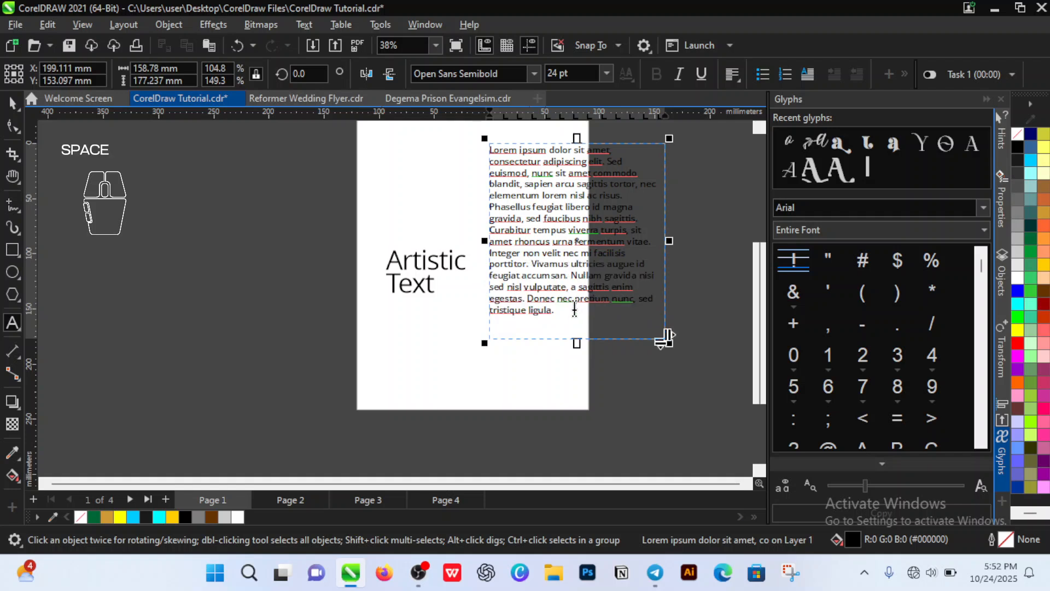
{"action": "key", "text": "ctrl+space"}
- Move the heading to the upper part of the page and place the paragraph frame directly below it, leaving nothing selected
{"action": "left_click_drag", "start_coordinate": [570, 323], "coordinate": [541, 402]}
{"action": "left_click_drag", "start_coordinate": [440, 271], "coordinate": [449, 171]}
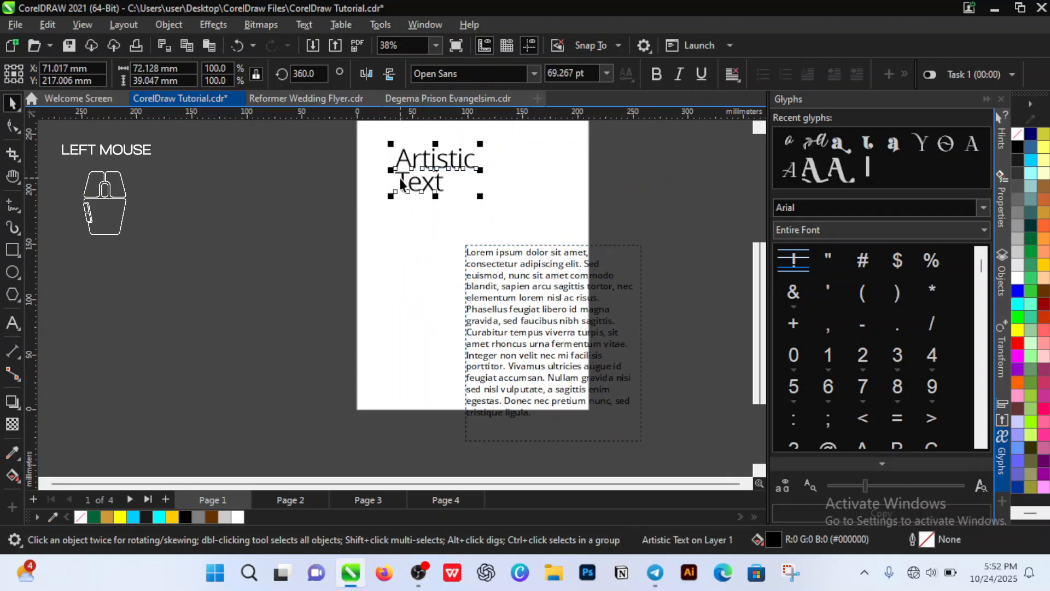
{"action": "left_click", "coordinate": [401, 184]}
{"action": "double_click", "coordinate": [405, 185]}
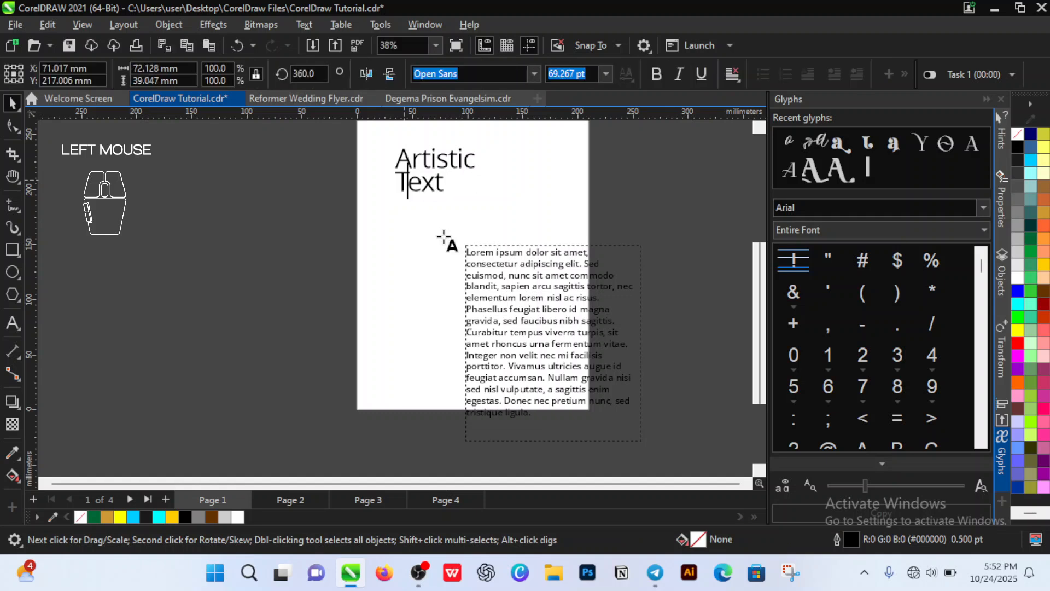
{"action": "key", "text": "ctrl+space"}
{"action": "left_click_drag", "start_coordinate": [519, 264], "coordinate": [442, 238]}
{"action": "left_click", "coordinate": [287, 229]}
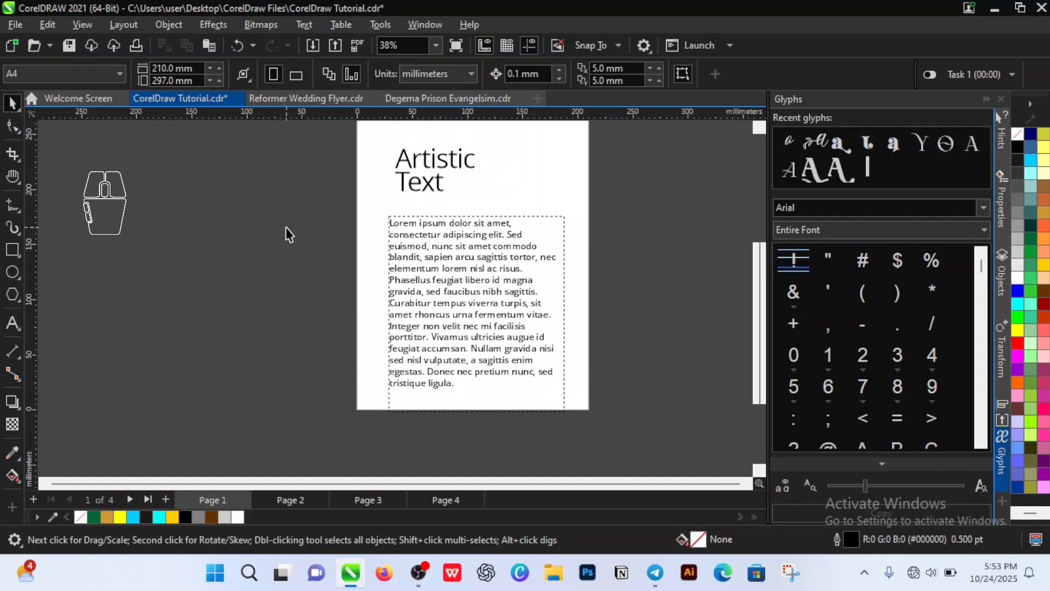
- Move the paragraph frame and the heading off the page to its left, keeping the heading above the frame
{"action": "left_click", "coordinate": [431, 306]}
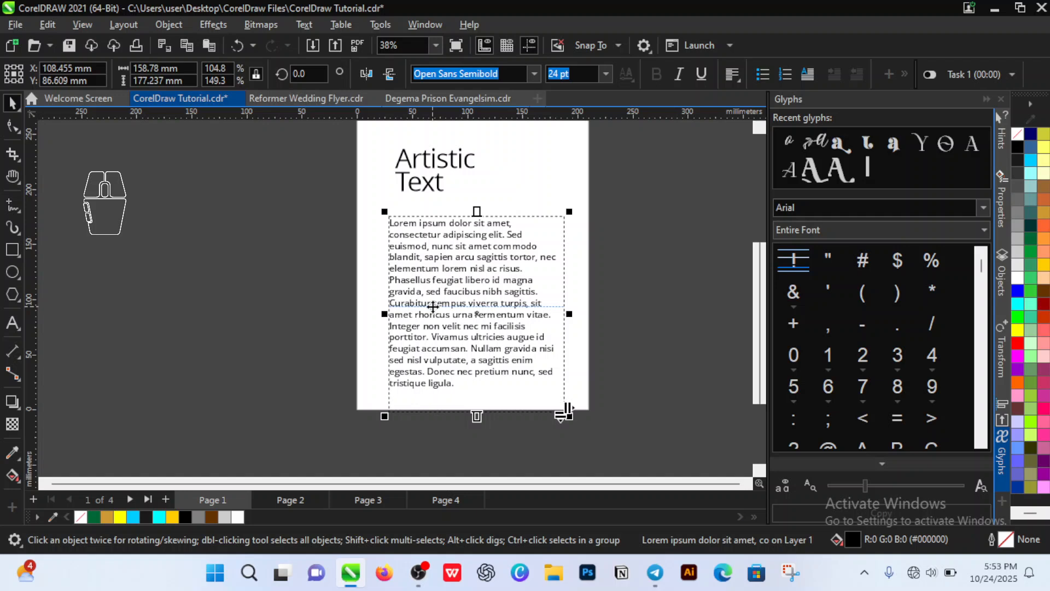
{"action": "left_click_drag", "start_coordinate": [433, 307], "coordinate": [199, 268]}
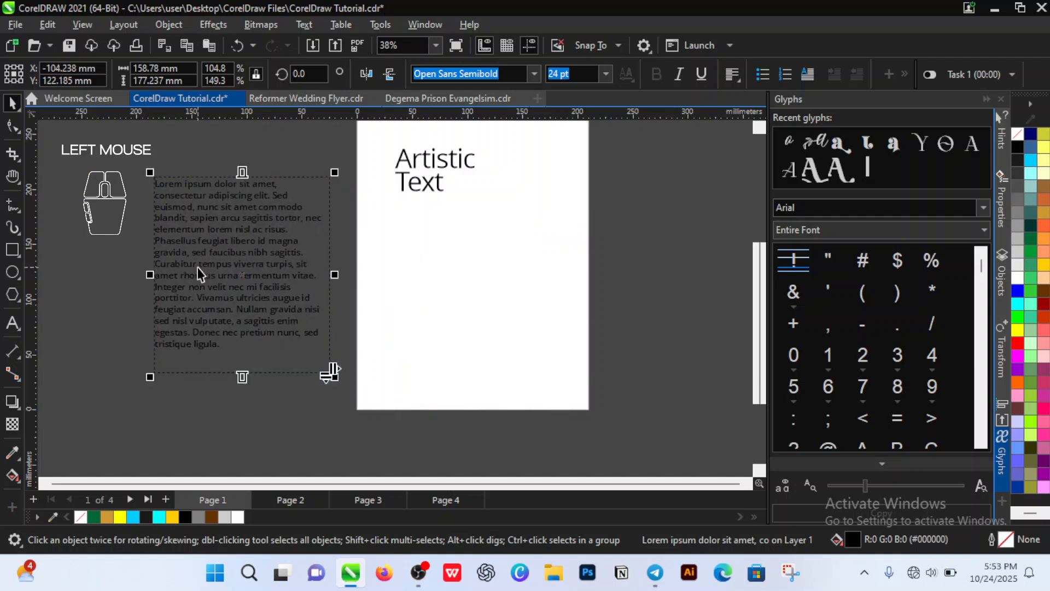
{"action": "left_click", "coordinate": [435, 188]}
{"action": "left_click_drag", "start_coordinate": [434, 188], "coordinate": [202, 138]}
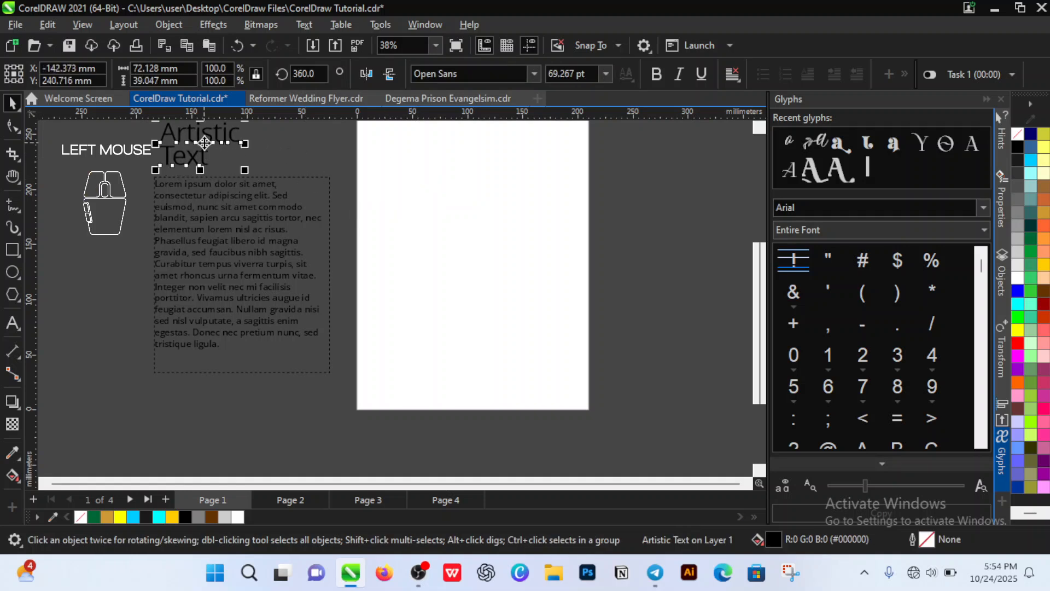
{"action": "left_click", "coordinate": [491, 313]}
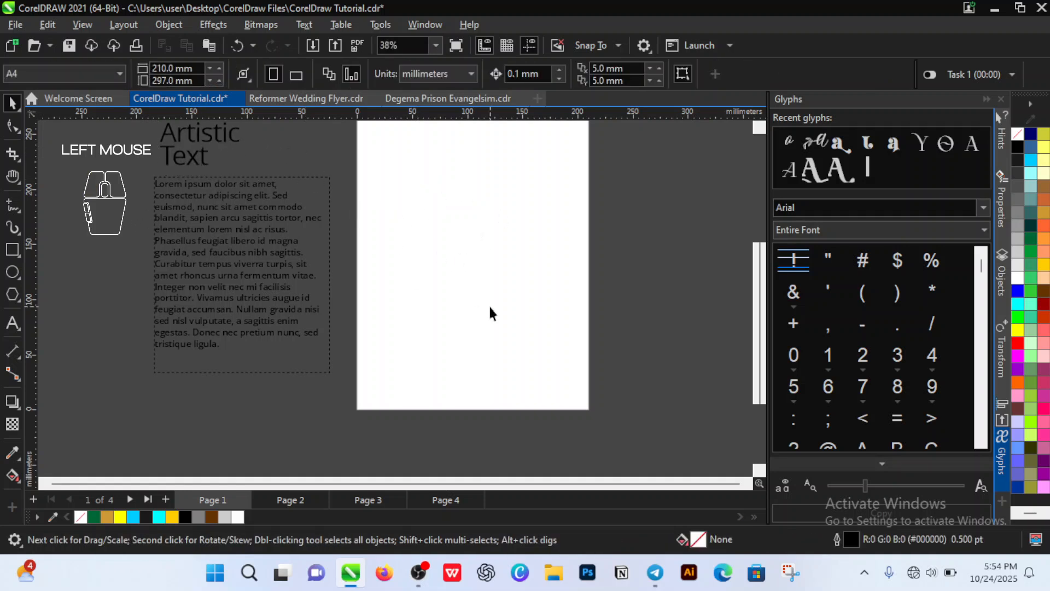
- Duplicate the "Artistic Text" heading beside the page
{"action": "scroll", "coordinate": [763, 328], "scroll_direction": "up", "scroll_amount": 3}
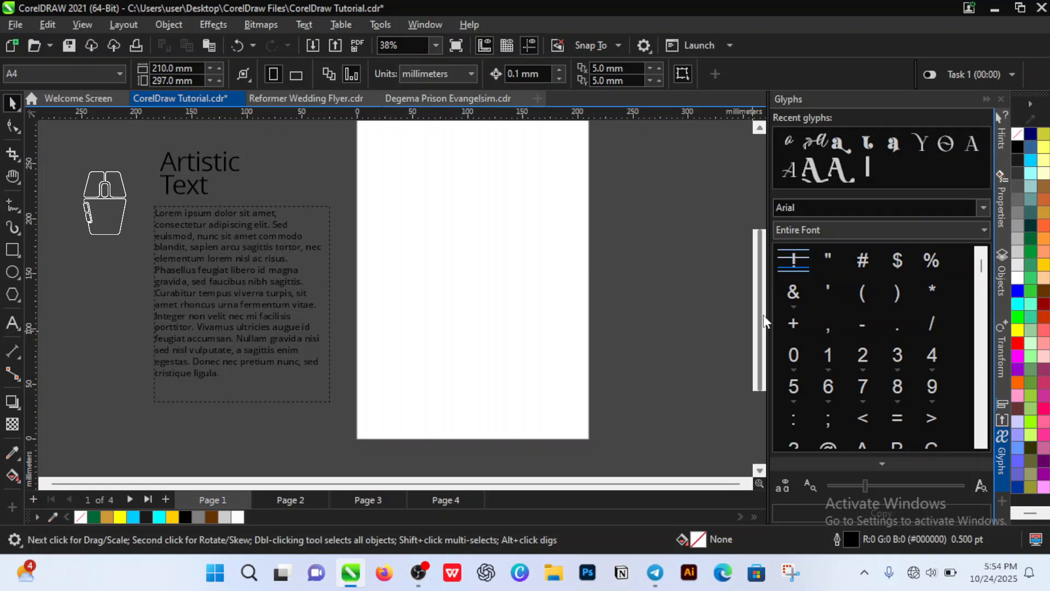
{"action": "left_click", "coordinate": [172, 165]}
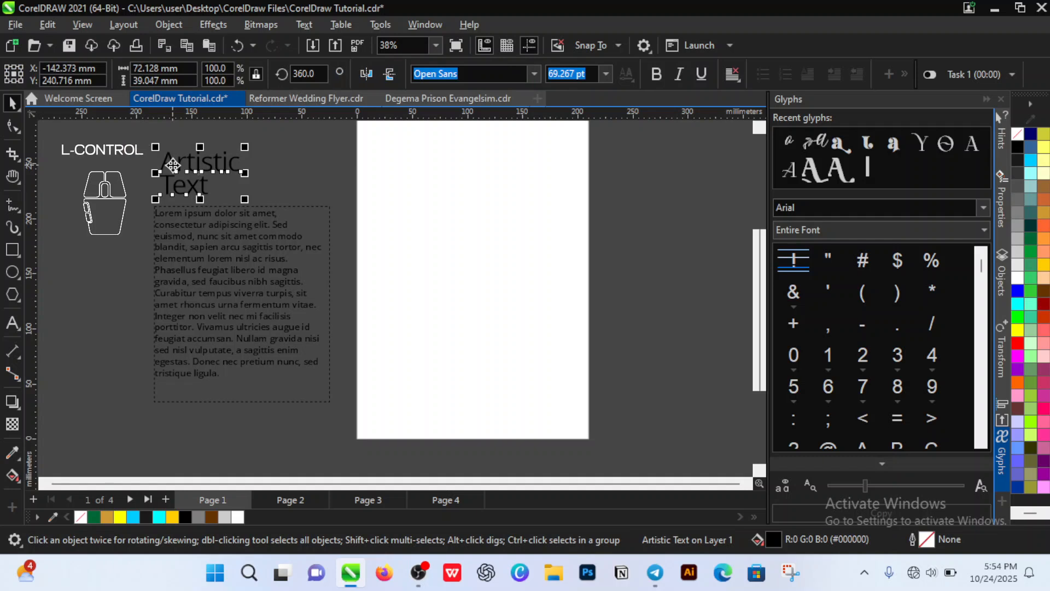
{"action": "key", "text": "ctrl+d"}
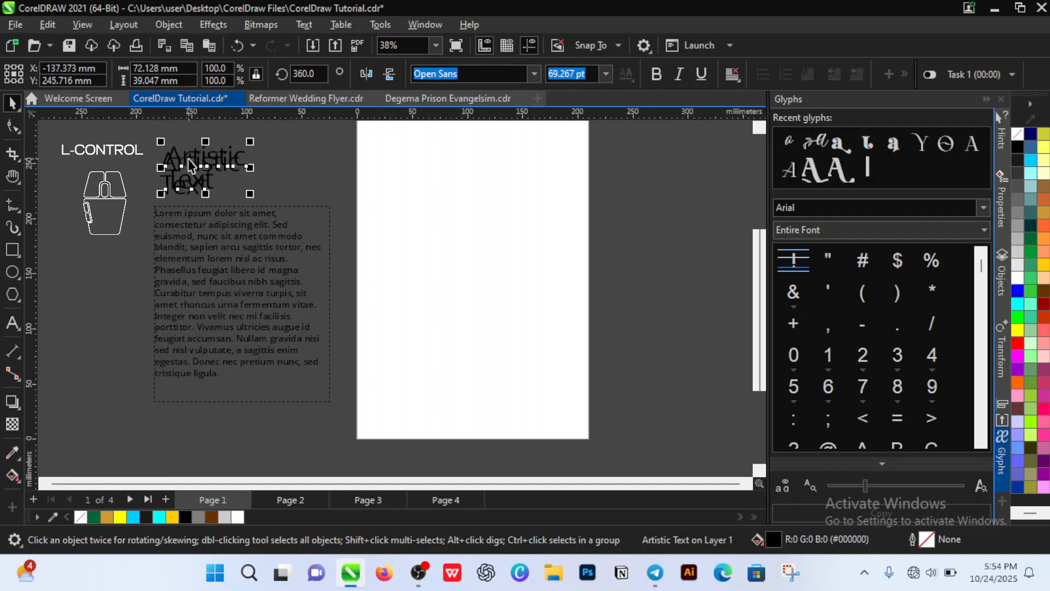
- Move the duplicated "Artistic Text" heading onto the middle of the page
{"action": "left_click_drag", "start_coordinate": [190, 164], "coordinate": [435, 227]}
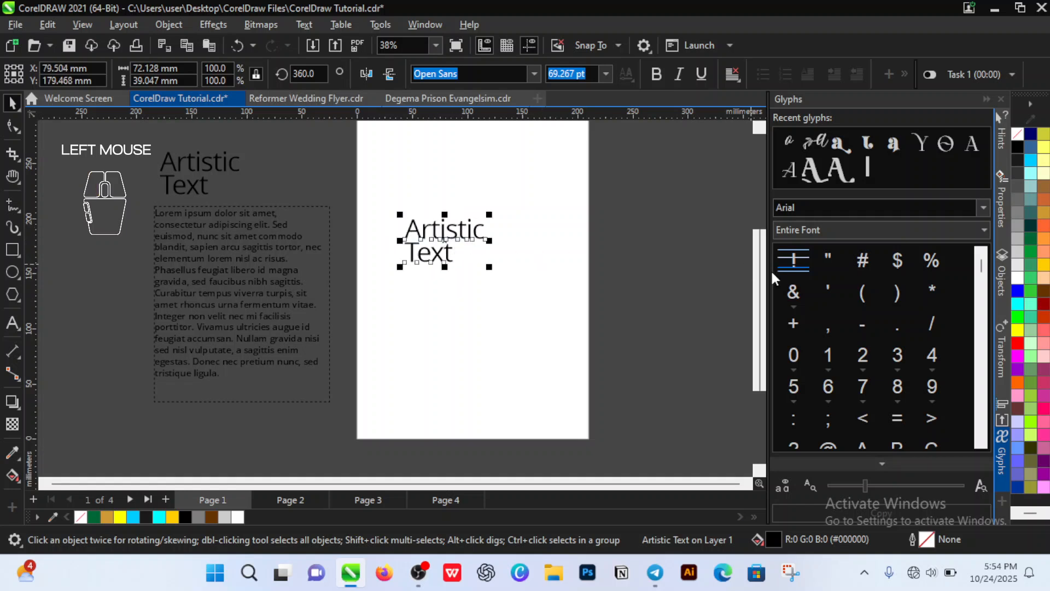
{"action": "scroll", "coordinate": [760, 285], "scroll_direction": "up", "scroll_amount": 3}
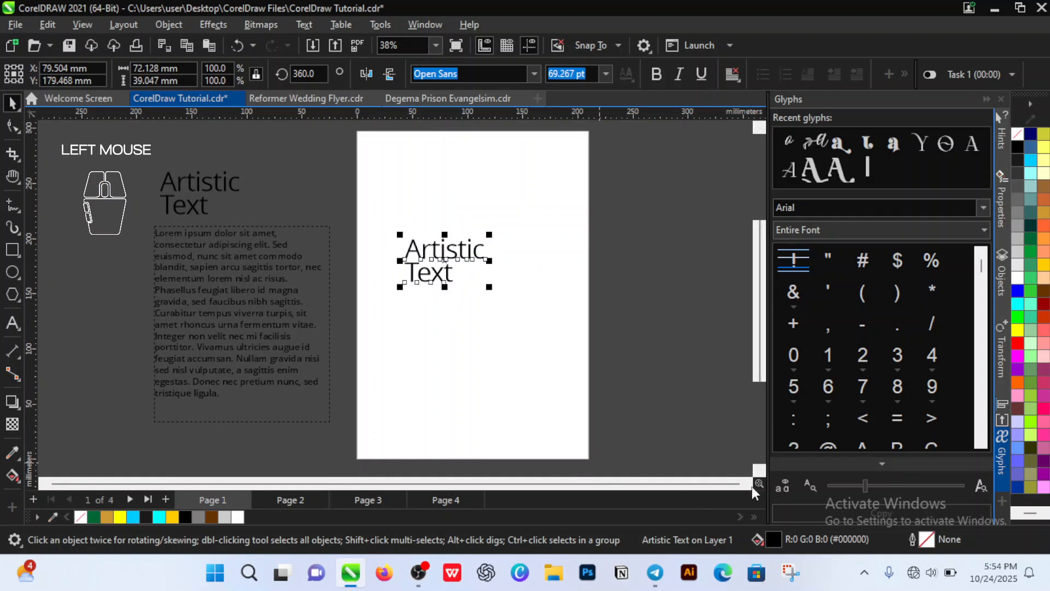
{"action": "scroll", "coordinate": [753, 485], "scroll_direction": "right", "scroll_amount": 3}
{"action": "scroll", "coordinate": [751, 485], "scroll_direction": "right", "scroll_amount": 3}
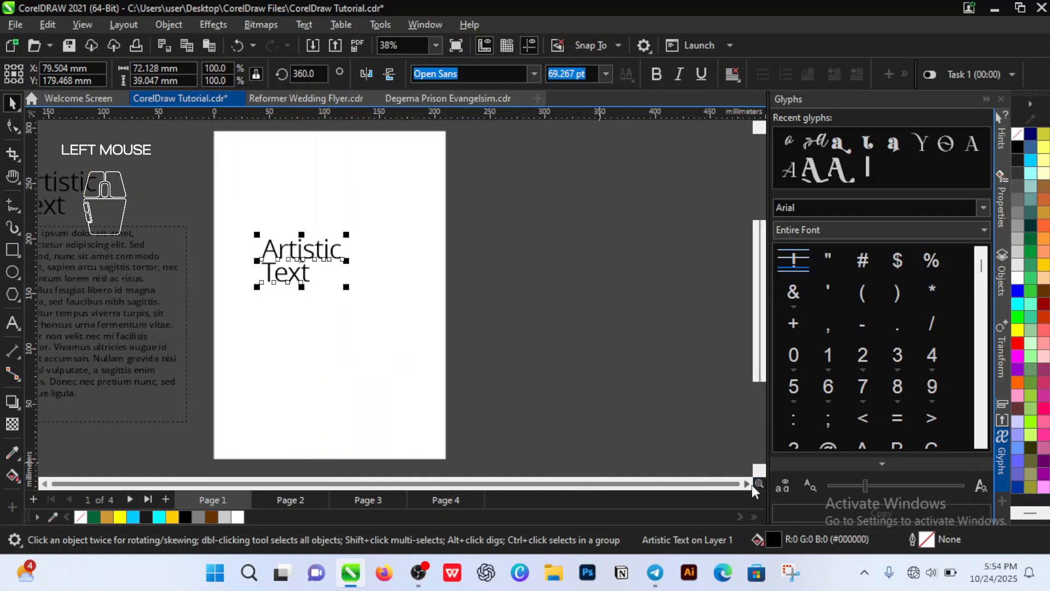
- Change the font of the heading on the page to Pacifico
{"action": "left_click", "coordinate": [533, 75]}
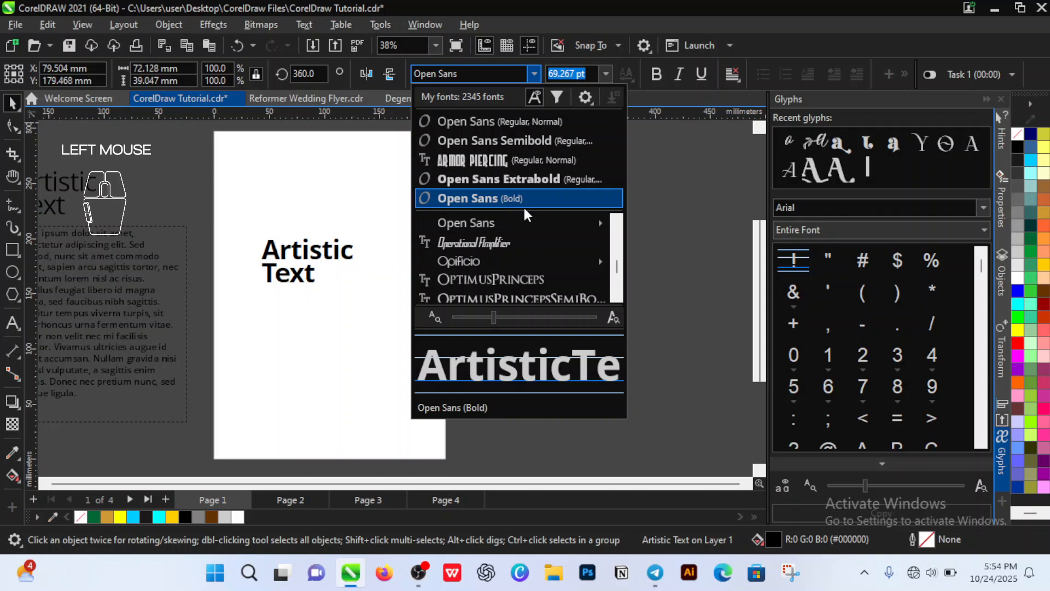
{"action": "key", "text": "o"}
{"action": "key", "text": "p"}
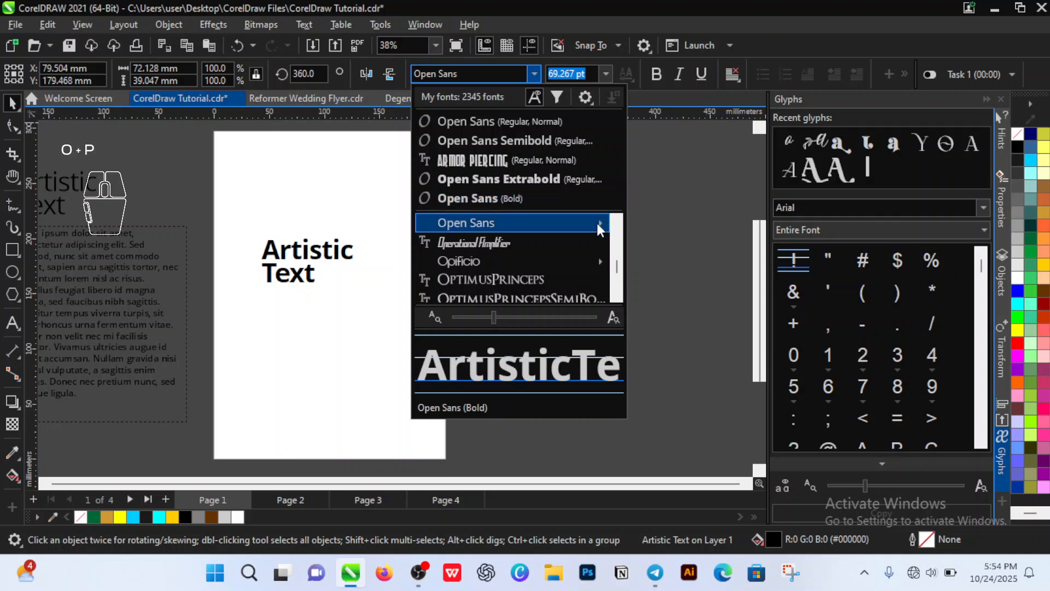
{"action": "left_click", "coordinate": [616, 223]}
{"action": "left_click", "coordinate": [617, 221]}
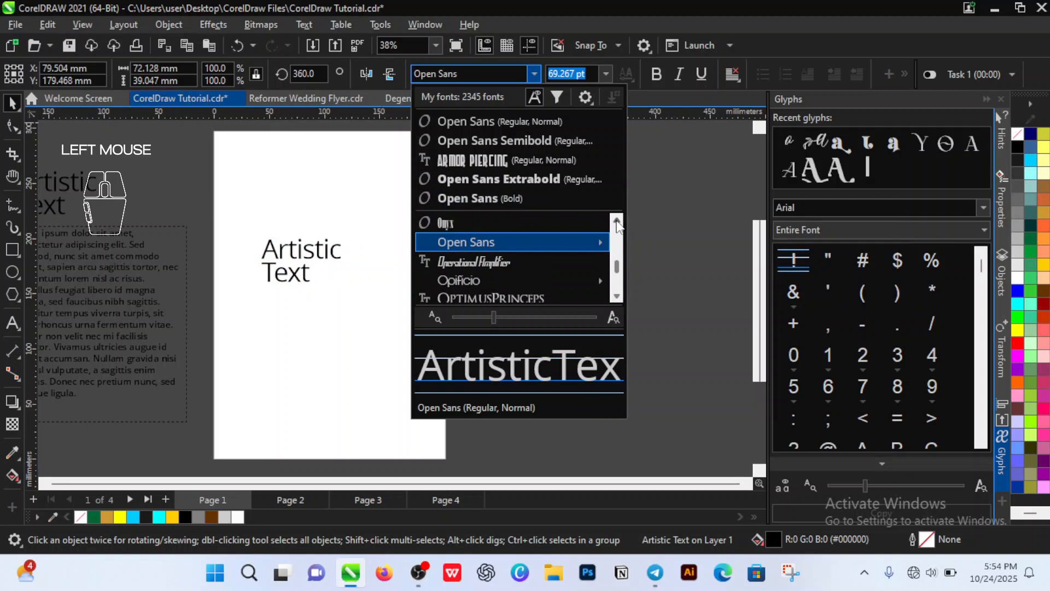
{"action": "left_click", "coordinate": [617, 297]}
{"action": "left_click", "coordinate": [617, 297]}
{"action": "left_click", "coordinate": [617, 297]}
{"action": "left_click", "coordinate": [617, 297]}
{"action": "left_click", "coordinate": [618, 297]}
{"action": "left_click", "coordinate": [618, 297]}
{"action": "left_click", "coordinate": [617, 297]}
{"action": "left_click", "coordinate": [617, 296]}
{"action": "left_click", "coordinate": [617, 296]}
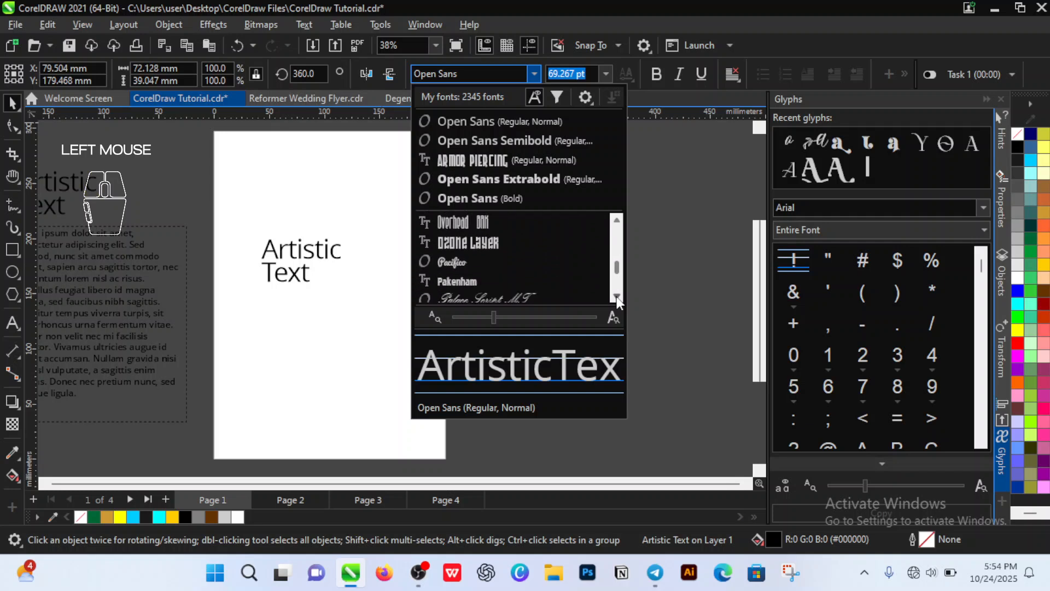
{"action": "left_click", "coordinate": [572, 264]}
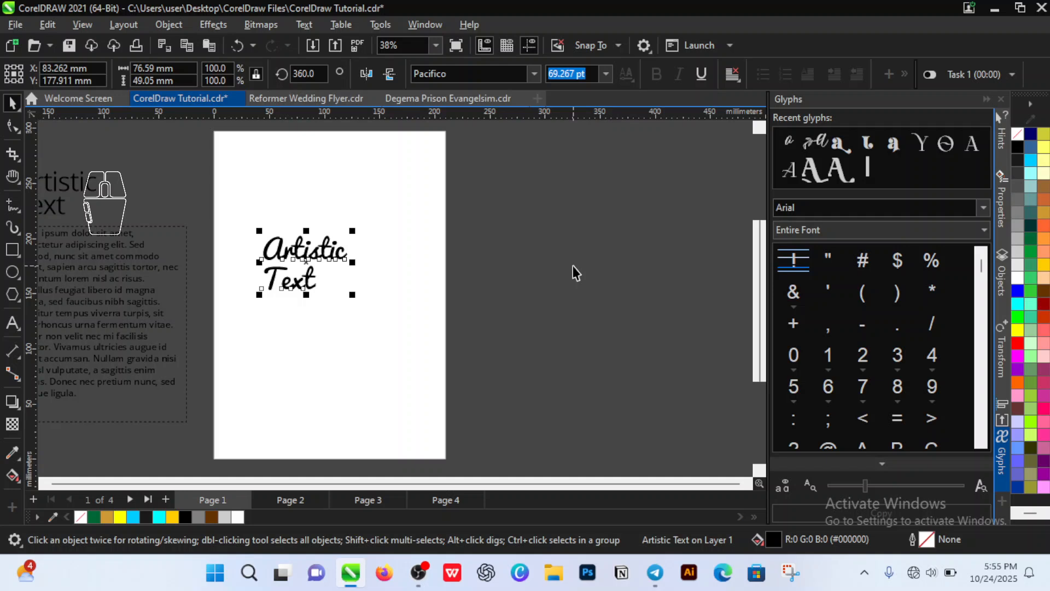
- Set the heading's font back to Open Sans Regular, leaving the heading selected without editing its text
{"action": "left_click", "coordinate": [532, 74]}
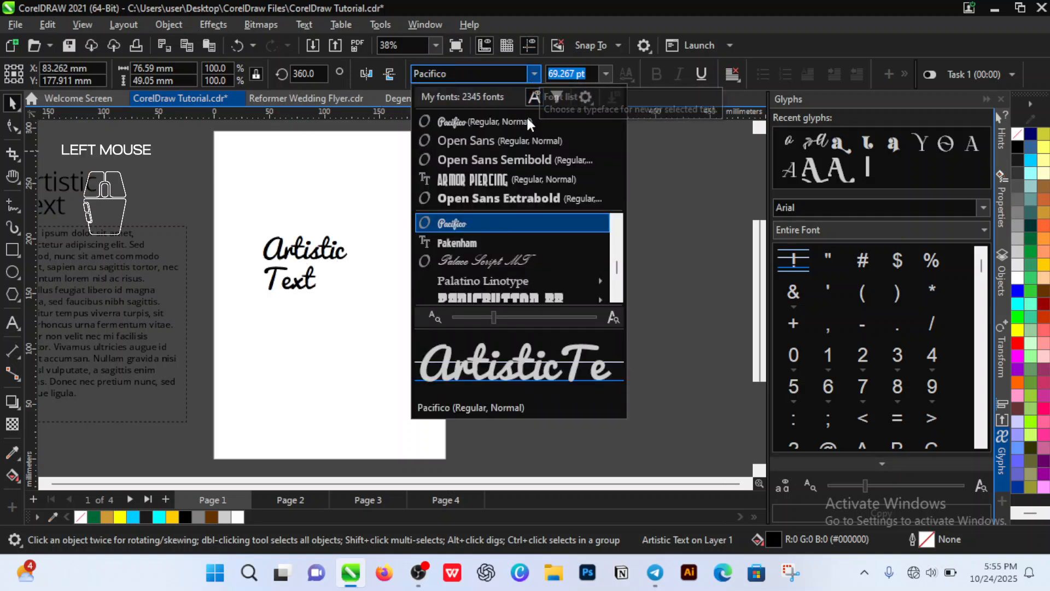
{"action": "left_click", "coordinate": [523, 138]}
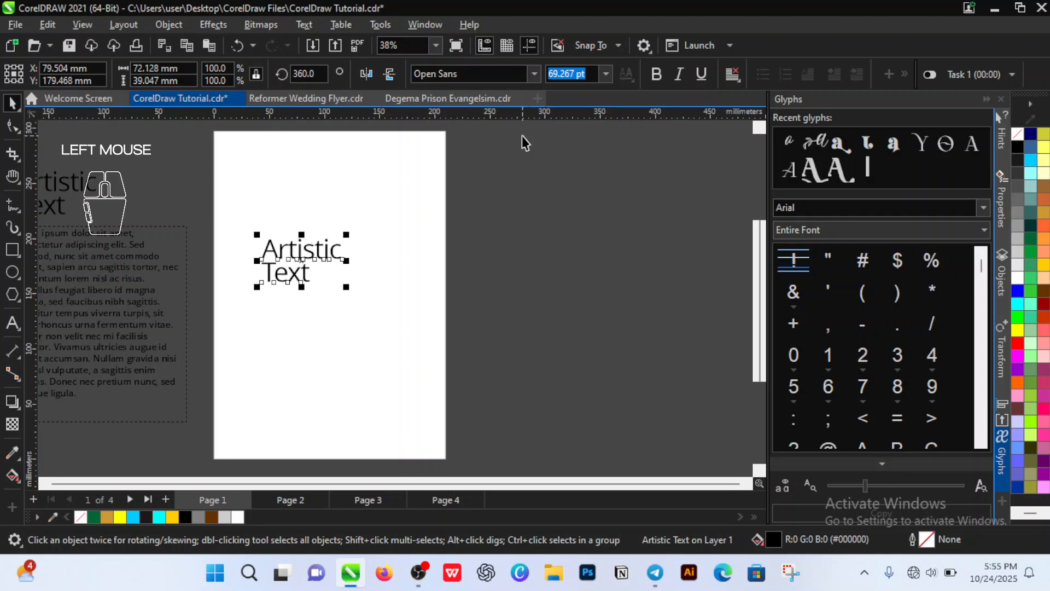
{"action": "double_click", "coordinate": [268, 270]}
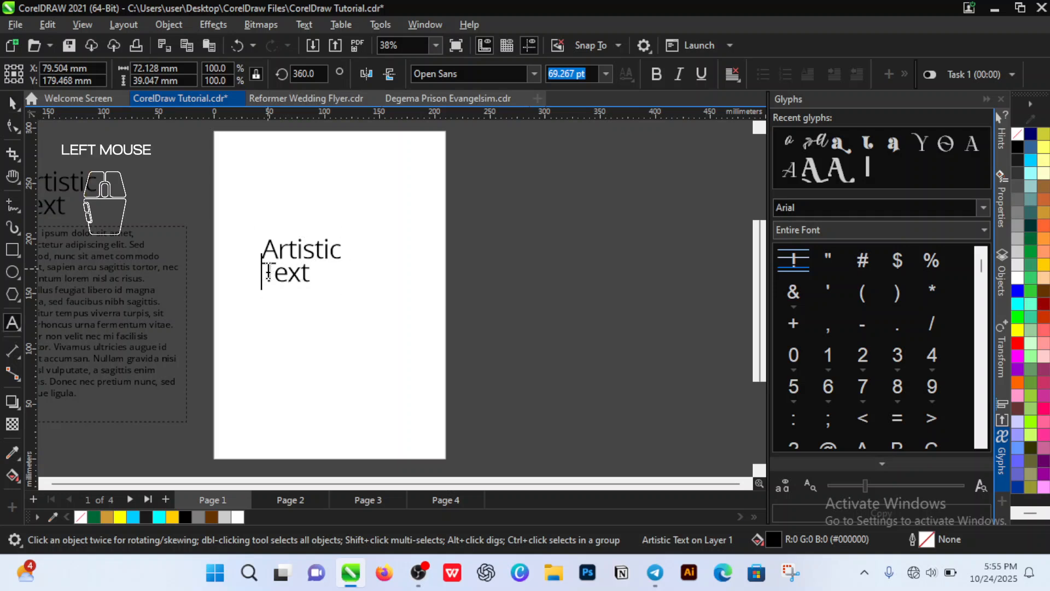
{"action": "key", "text": "ctrl+space"}
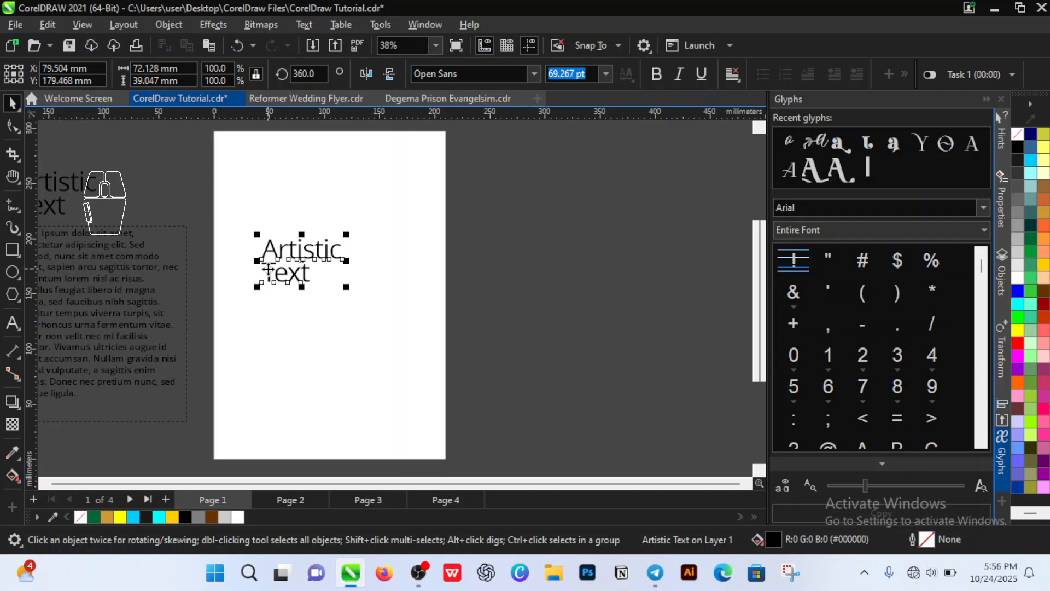
- Apply the Bold style of Open Sans to the heading and move it off the page to its right, leaving nothing selected
{"action": "left_click", "coordinate": [534, 73]}
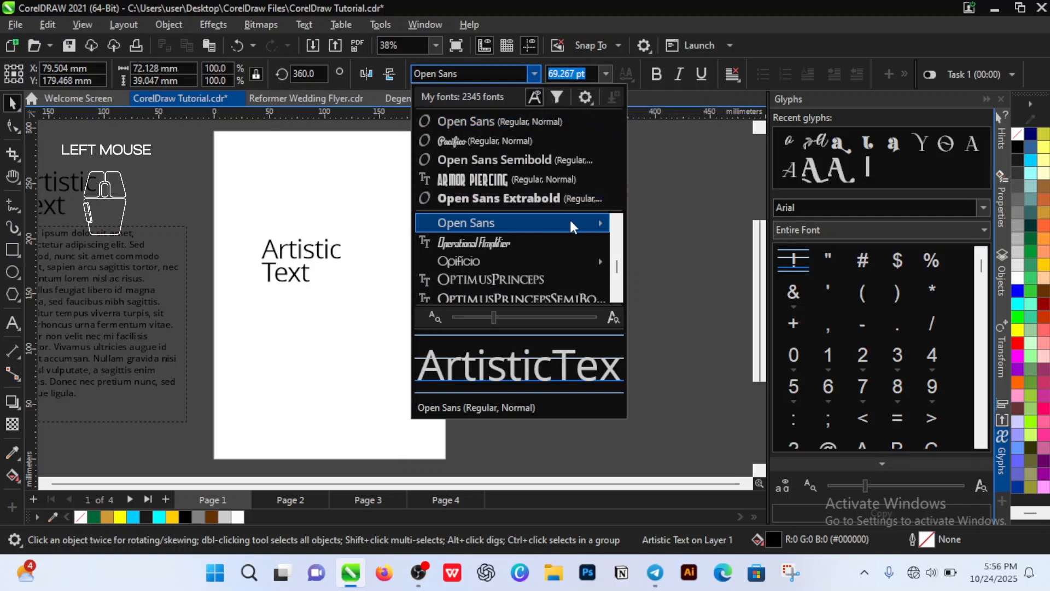
{"action": "mouse_move", "coordinate": [575, 225]}
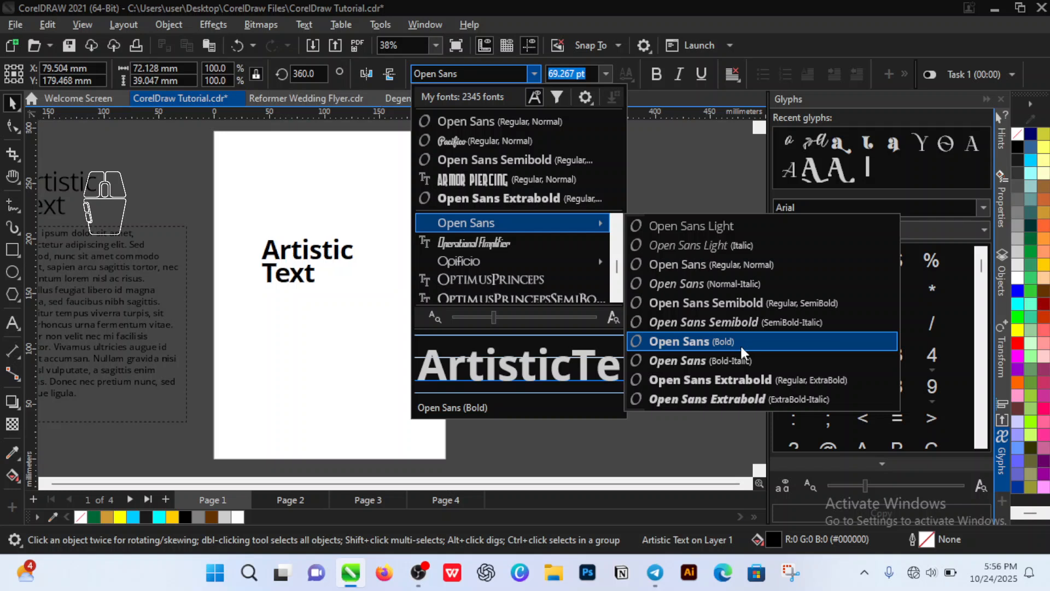
{"action": "left_click", "coordinate": [741, 344]}
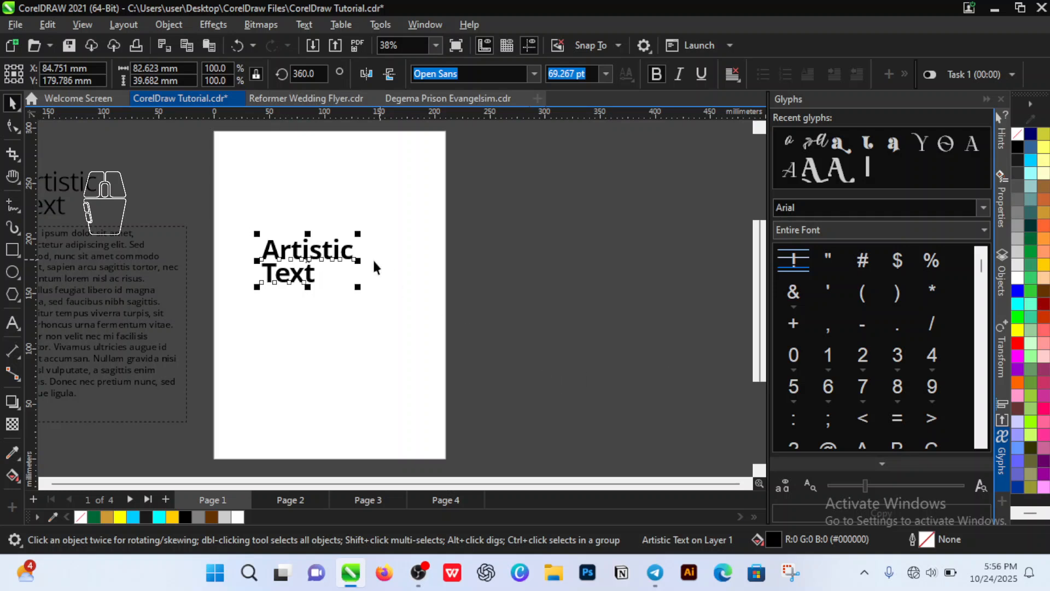
{"action": "left_click_drag", "start_coordinate": [327, 257], "coordinate": [571, 203]}
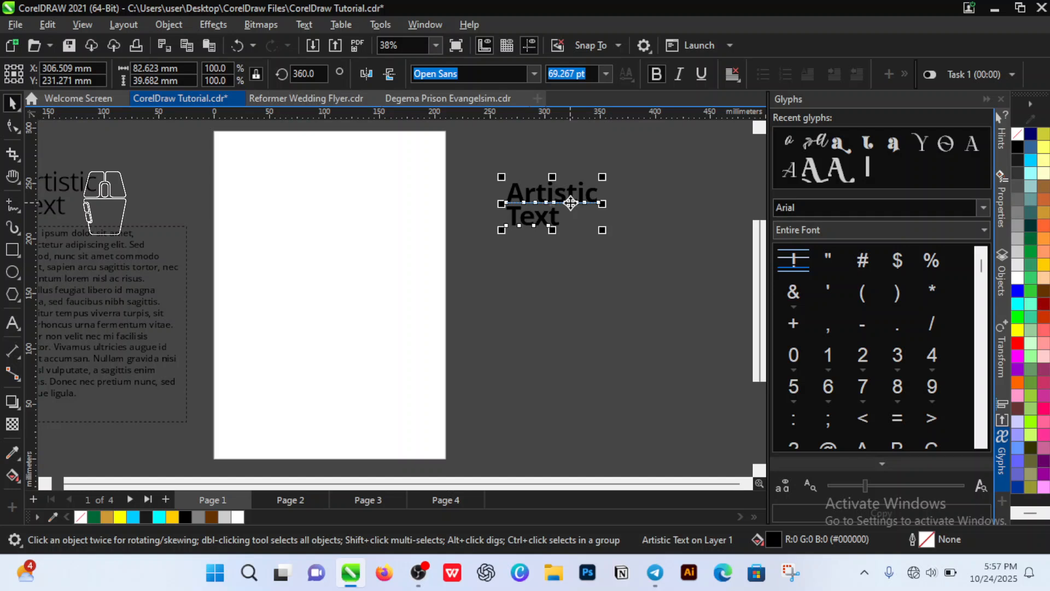
{"action": "left_click", "coordinate": [511, 249]}
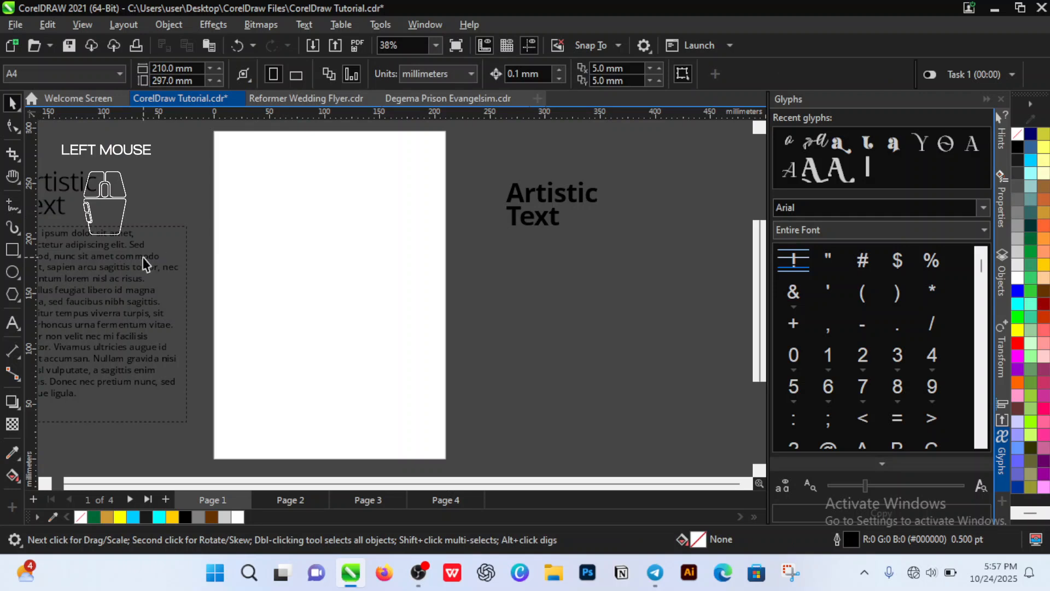
- Duplicate the regular-weight "Artistic Text" heading beside the page and place the copy in the page's upper middle
{"action": "left_click", "coordinate": [47, 192]}
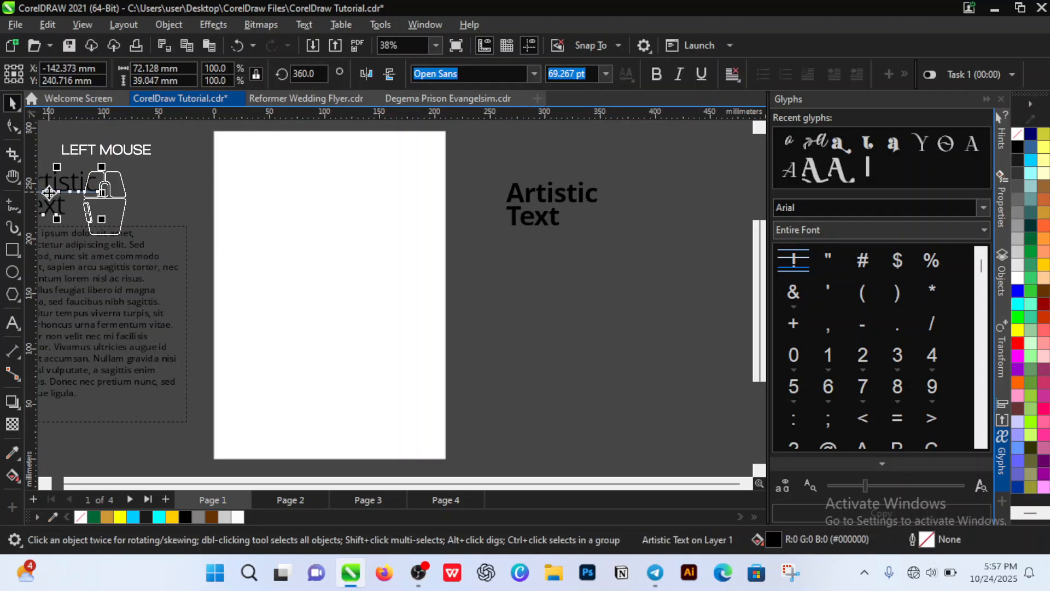
{"action": "key", "text": "ctrl"}
{"action": "key", "text": "ctrl+d"}
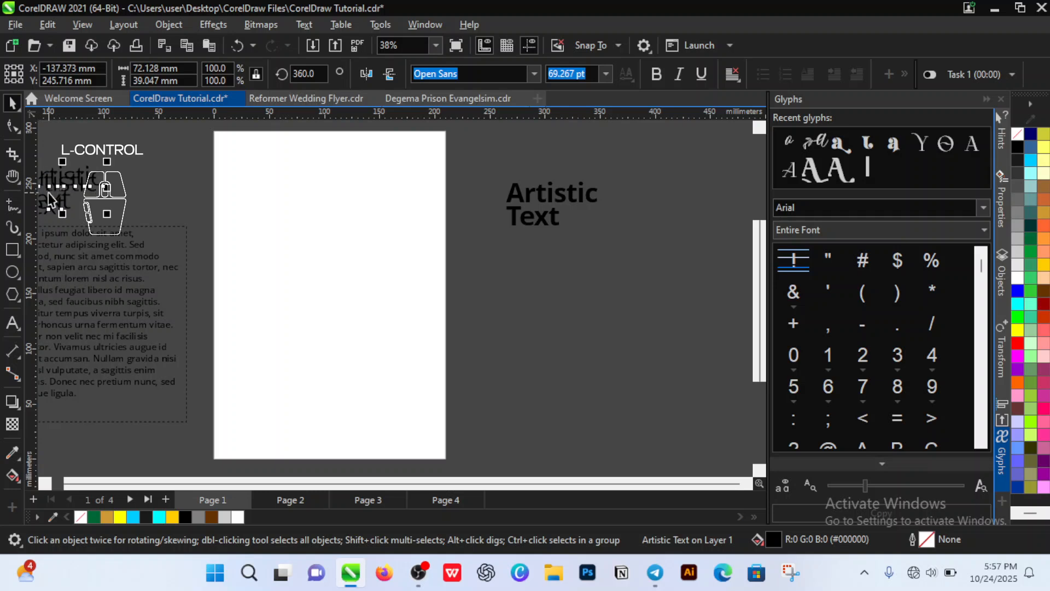
{"action": "left_click_drag", "start_coordinate": [73, 171], "coordinate": [335, 234]}
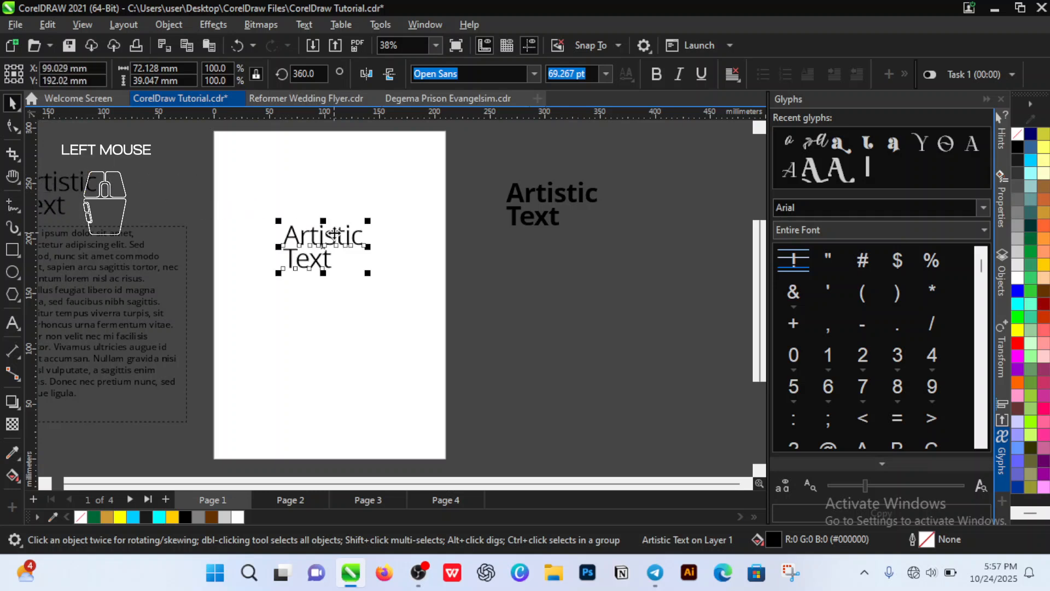
- Join the copy's two lines into one with a space between the words, and scale it down to about 44.5 pt
{"action": "double_click", "coordinate": [286, 262]}
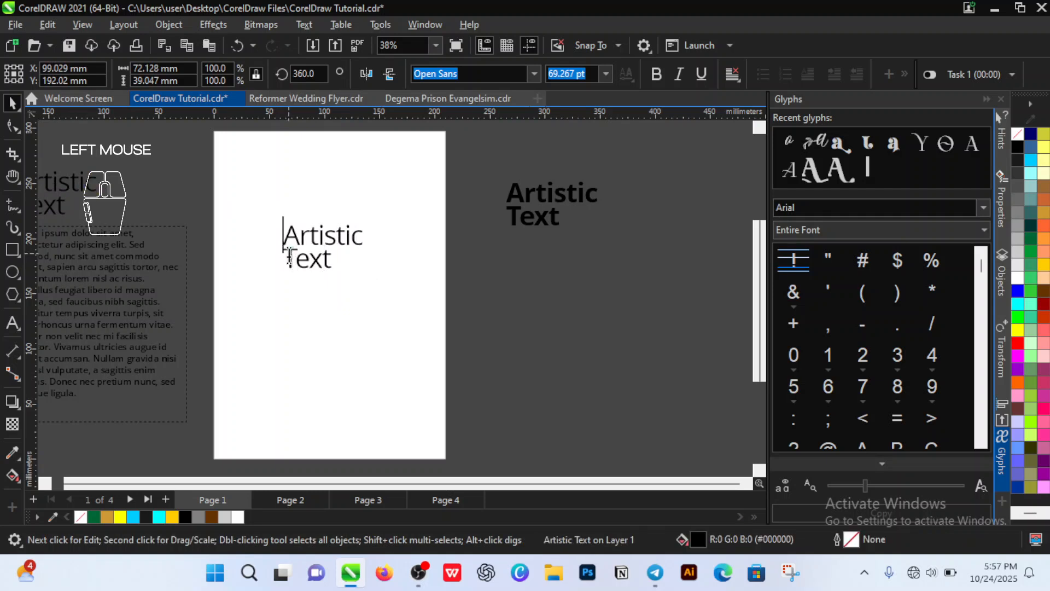
{"action": "key", "text": "Down"}
{"action": "key", "text": "BackSpace"}
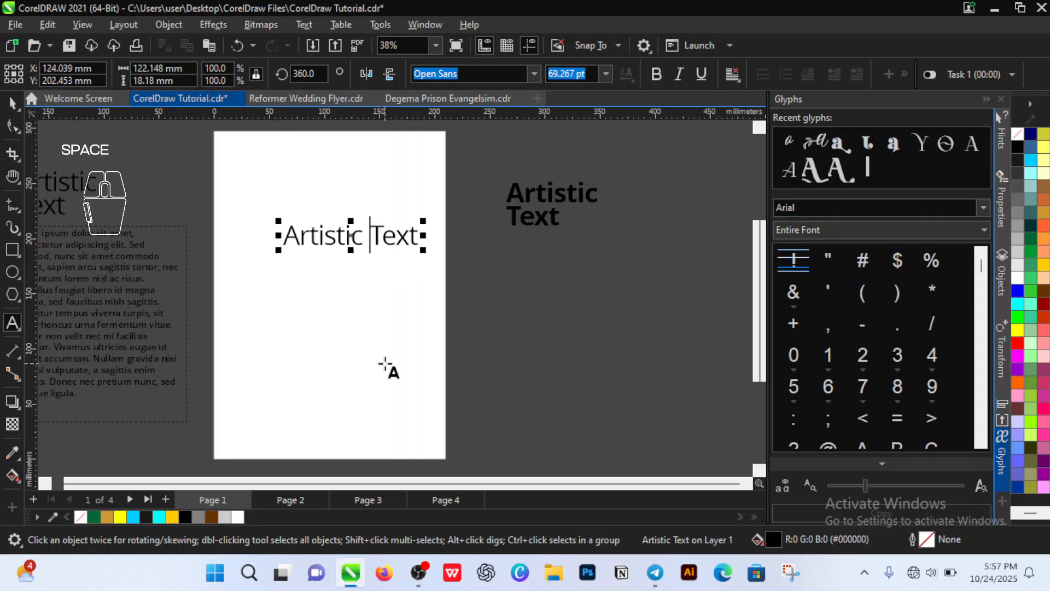
{"action": "key", "text": "ctrl+space"}
{"action": "left_click_drag", "start_coordinate": [426, 252], "coordinate": [370, 288]}
{"action": "left_click", "coordinate": [359, 316]}
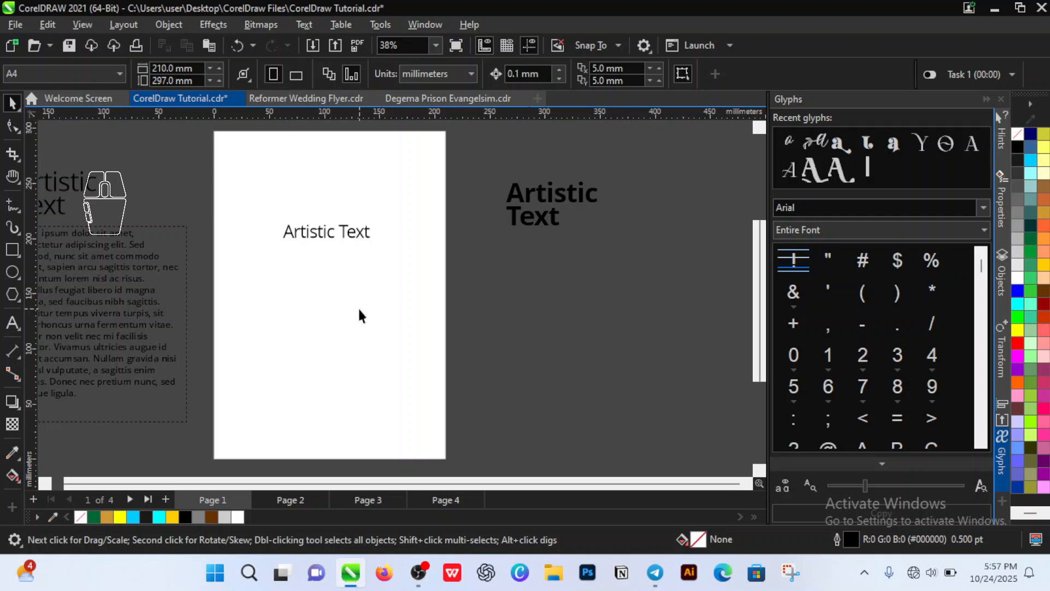
- Draw a circle about 40 mm in diameter below the one-line text
{"action": "left_click", "coordinate": [13, 274]}
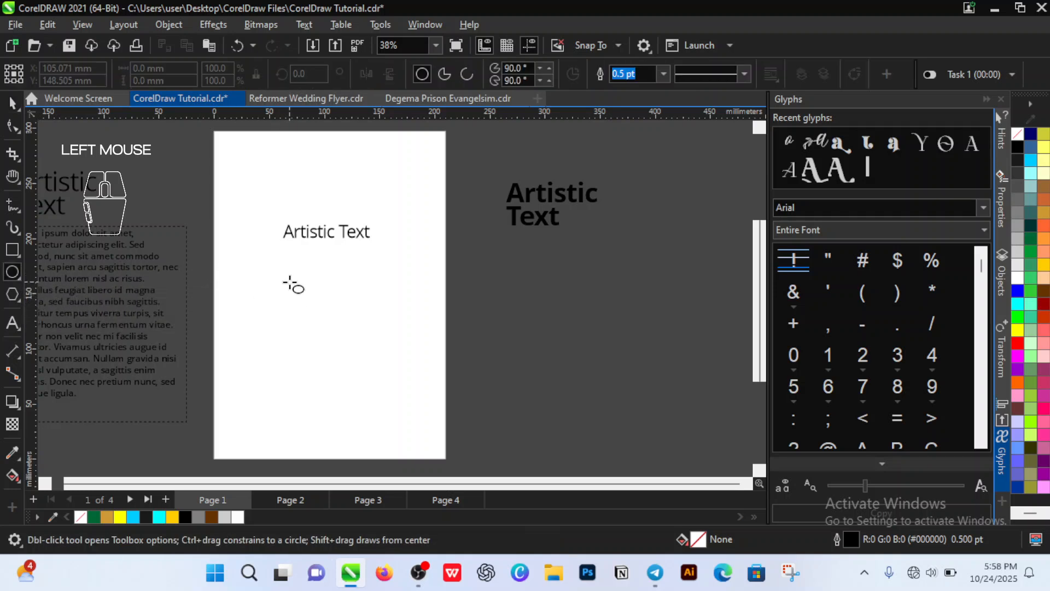
{"action": "key", "text": "ctrl"}
{"action": "left_click_drag", "start_coordinate": [291, 283], "coordinate": [332, 313]}
{"action": "key", "text": "space"}
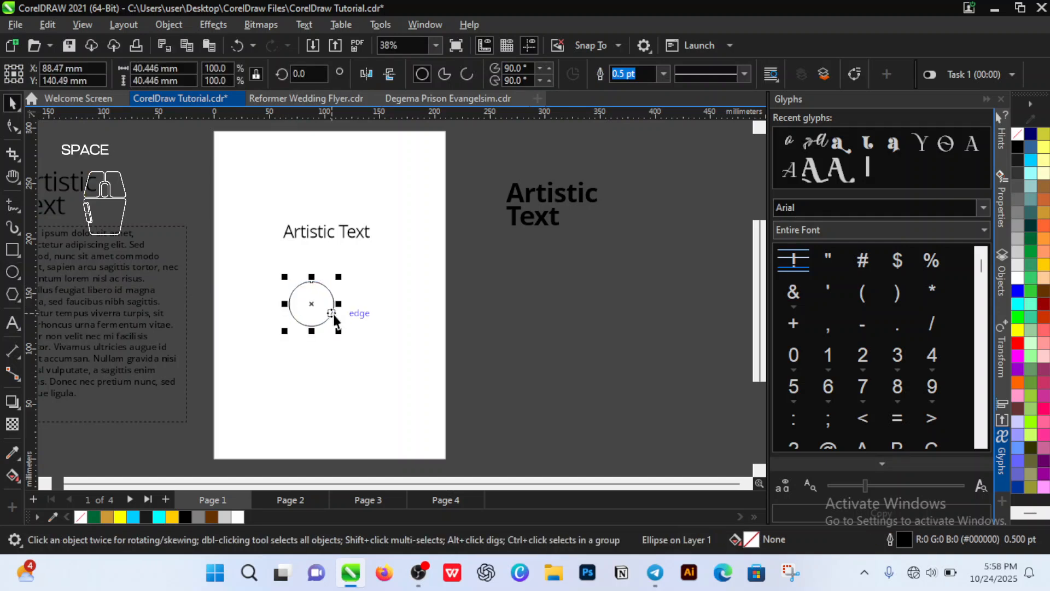
- Fit the one-line "Artistic Text" to the circle's path, centred over its upper outer edge, and deselect it
{"action": "left_click", "coordinate": [331, 240]}
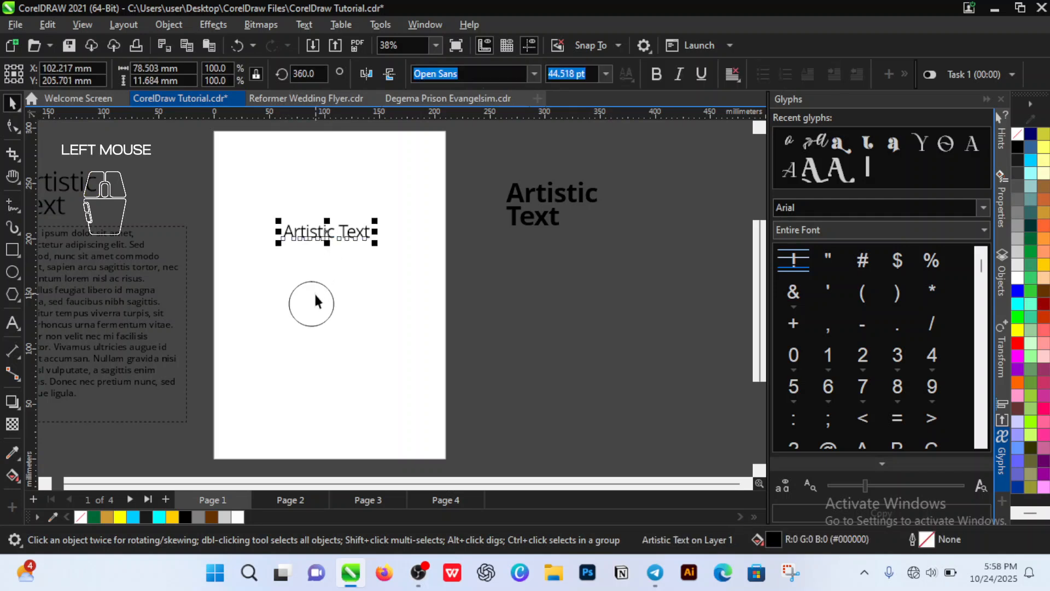
{"action": "left_click", "coordinate": [304, 25]}
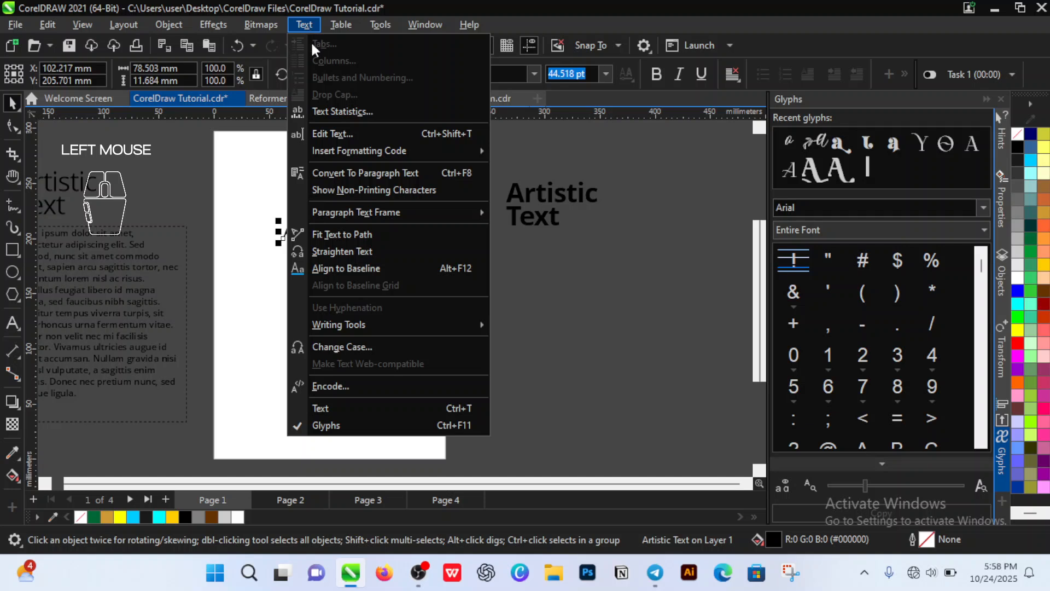
{"action": "left_click", "coordinate": [335, 238]}
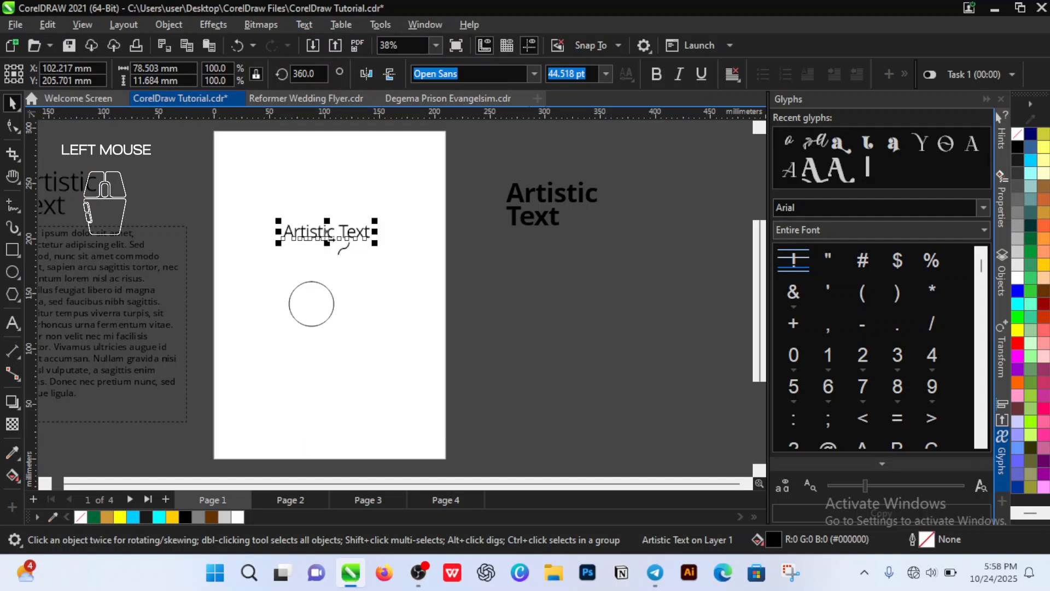
{"action": "left_click", "coordinate": [314, 282]}
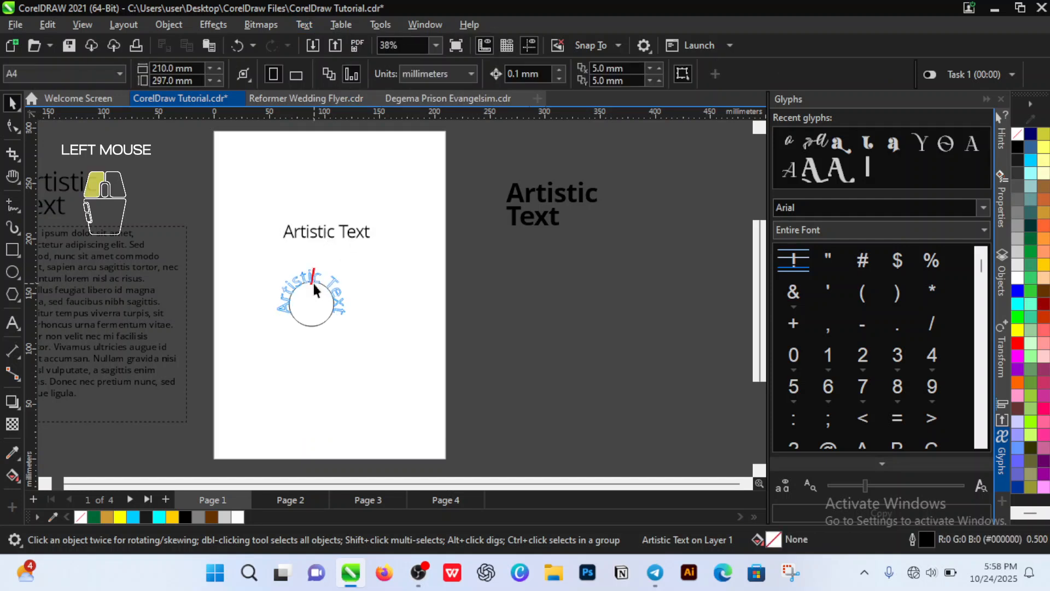
{"action": "left_click", "coordinate": [329, 343]}
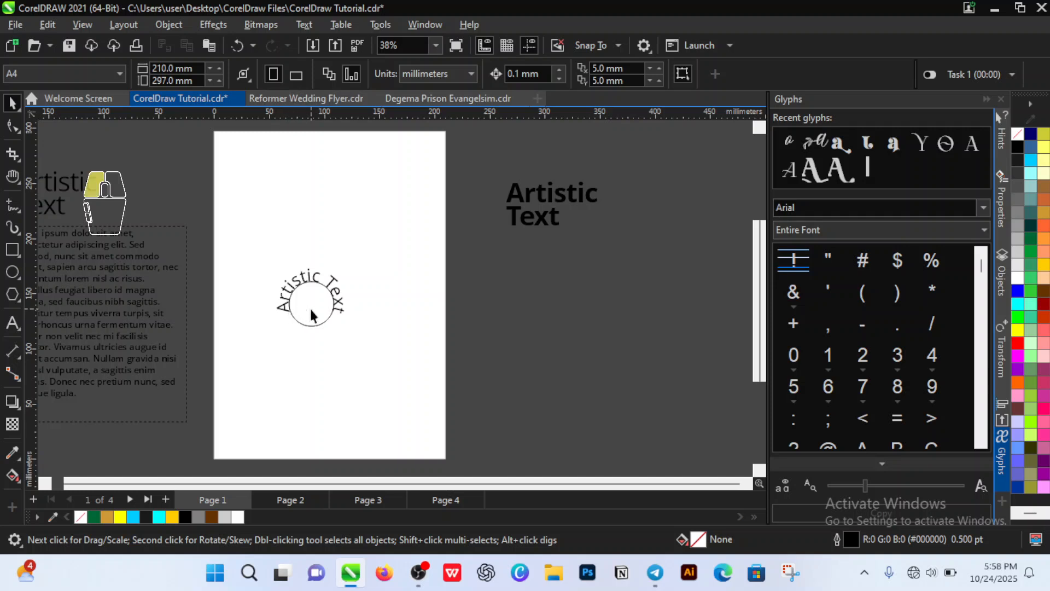
- Set the circle's outline width to None, and select the text on the path
{"action": "left_click", "coordinate": [312, 314]}
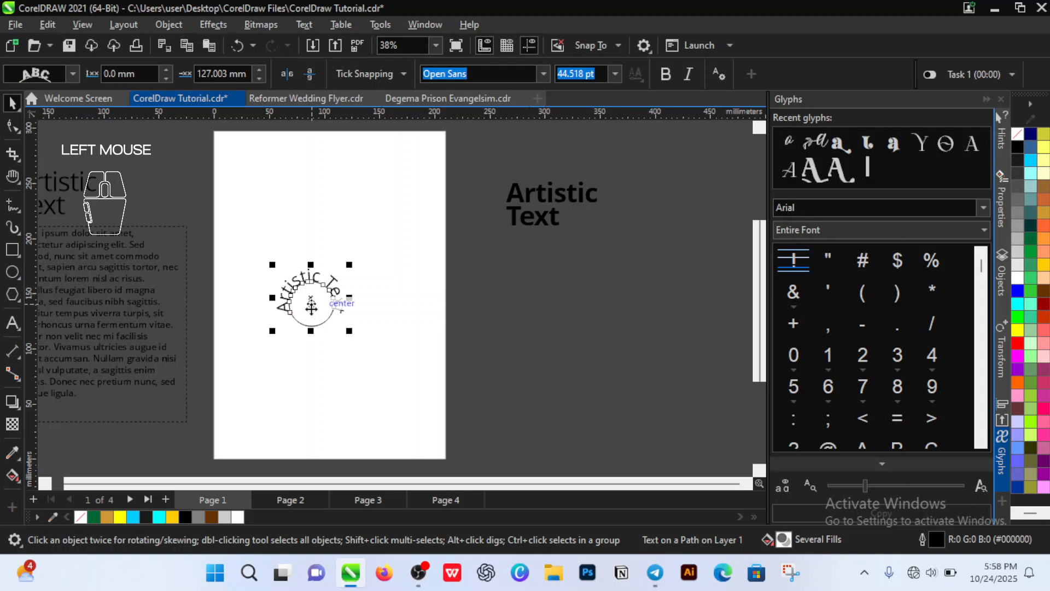
{"action": "left_click", "coordinate": [311, 308]}
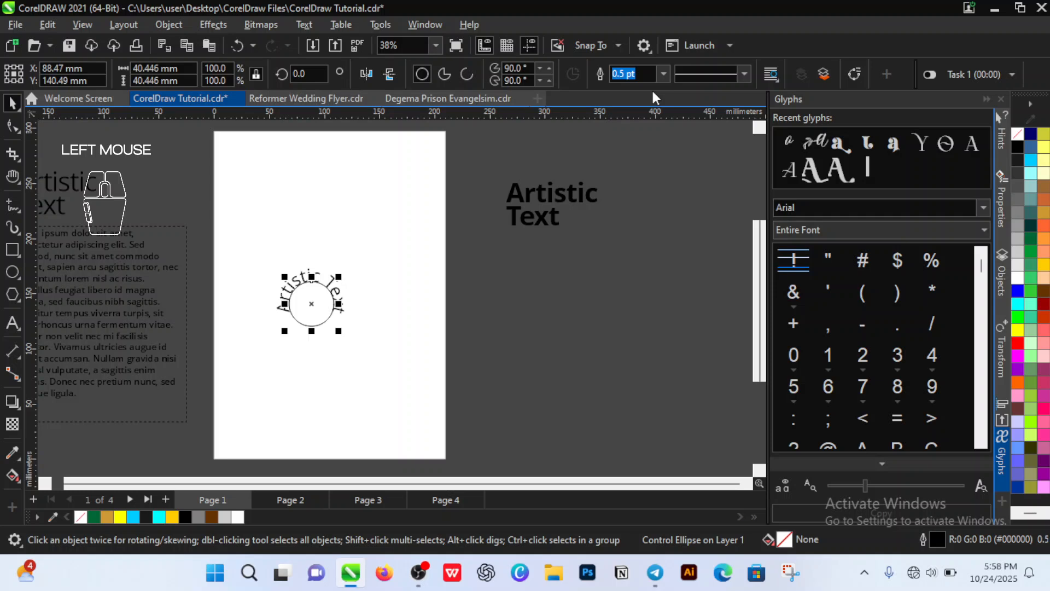
{"action": "left_click", "coordinate": [665, 76]}
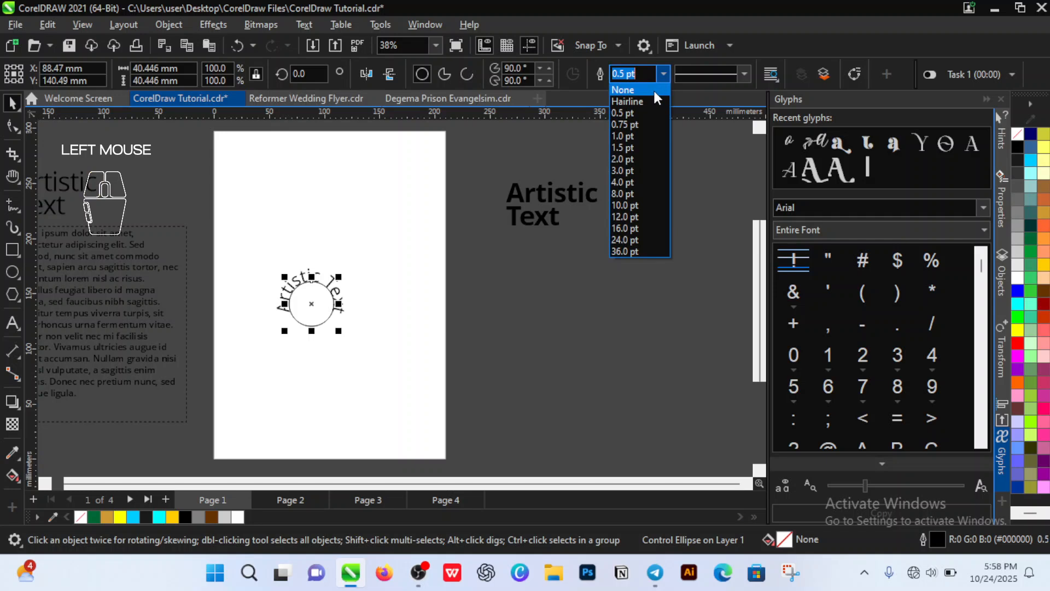
{"action": "left_click", "coordinate": [654, 90]}
{"action": "left_click", "coordinate": [362, 346]}
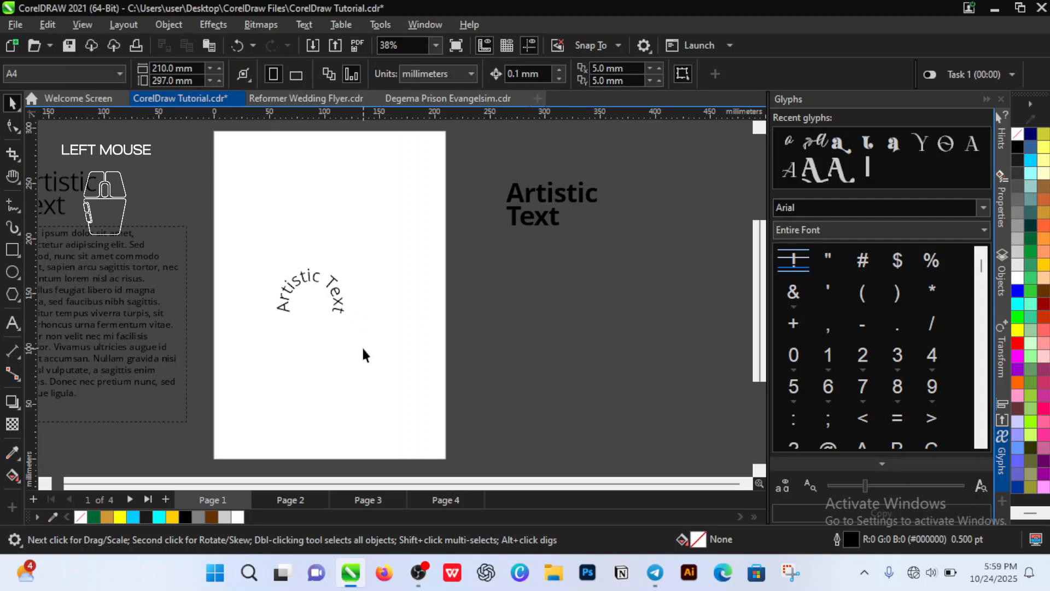
{"action": "left_click", "coordinate": [310, 304]}
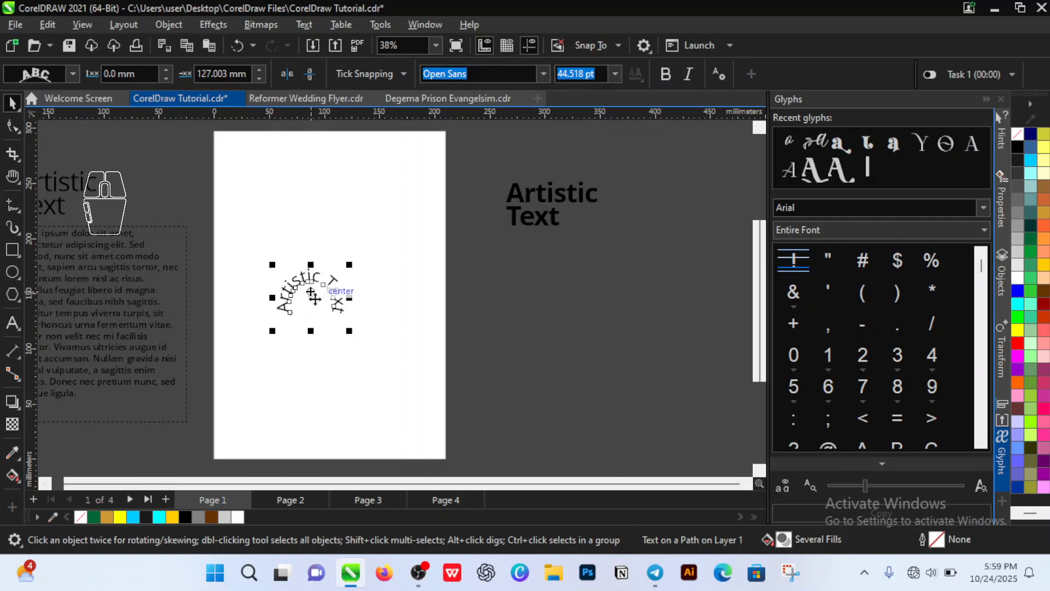
- Show the document's object list, fill the circle under the curved text with Gold (#CC9933), and deselect it
{"action": "left_click", "coordinate": [999, 284]}
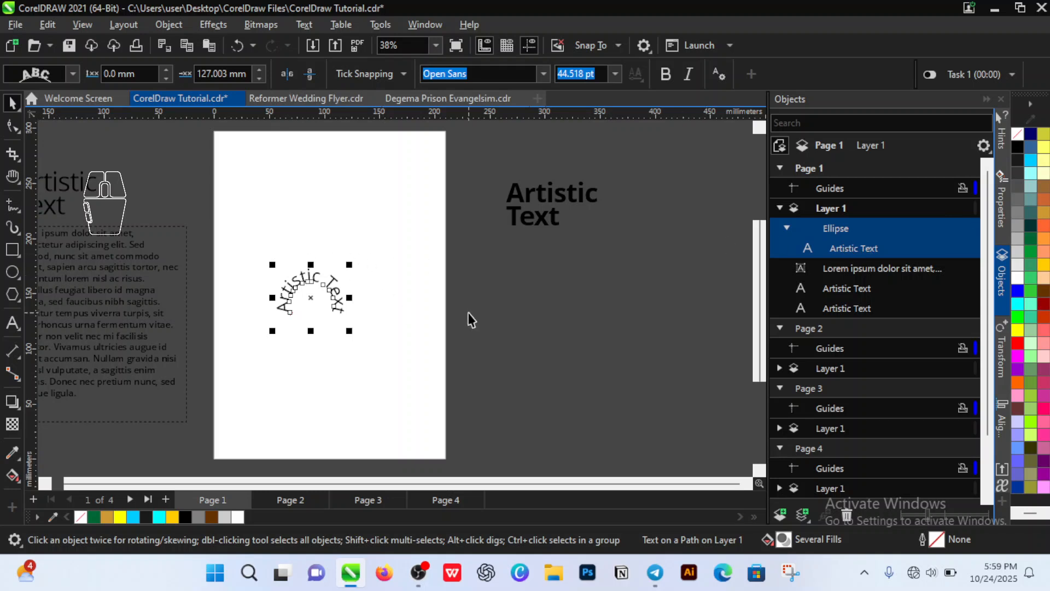
{"action": "left_click", "coordinate": [317, 315]}
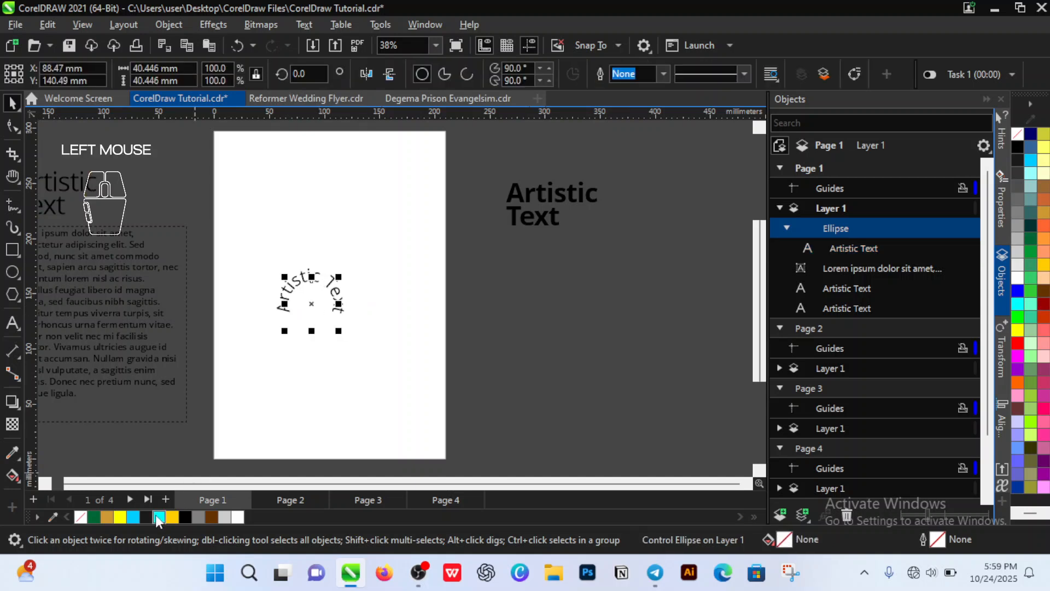
{"action": "left_click", "coordinate": [110, 519]}
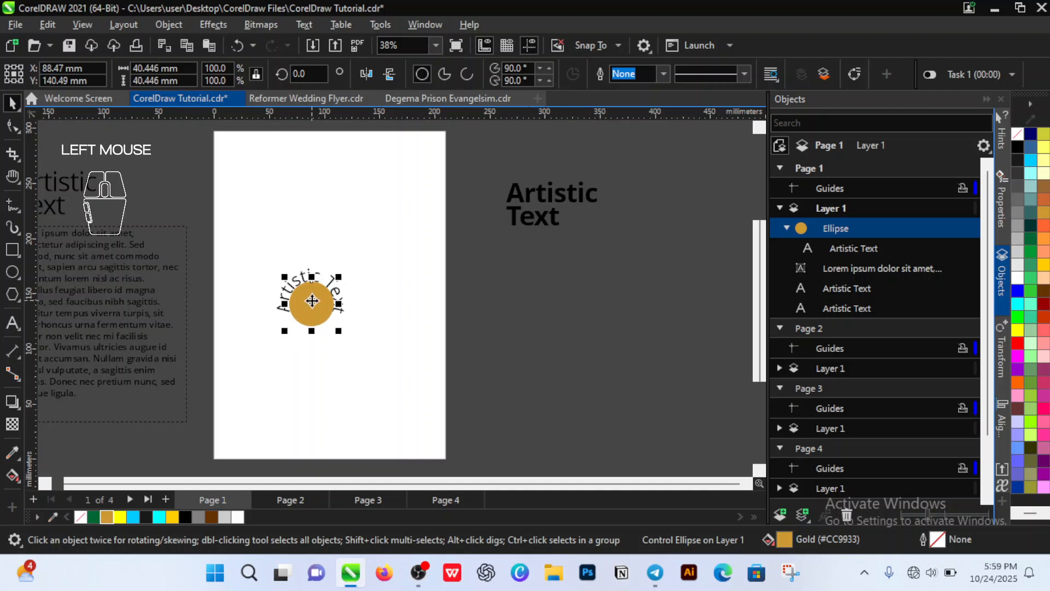
{"action": "left_click", "coordinate": [303, 353]}
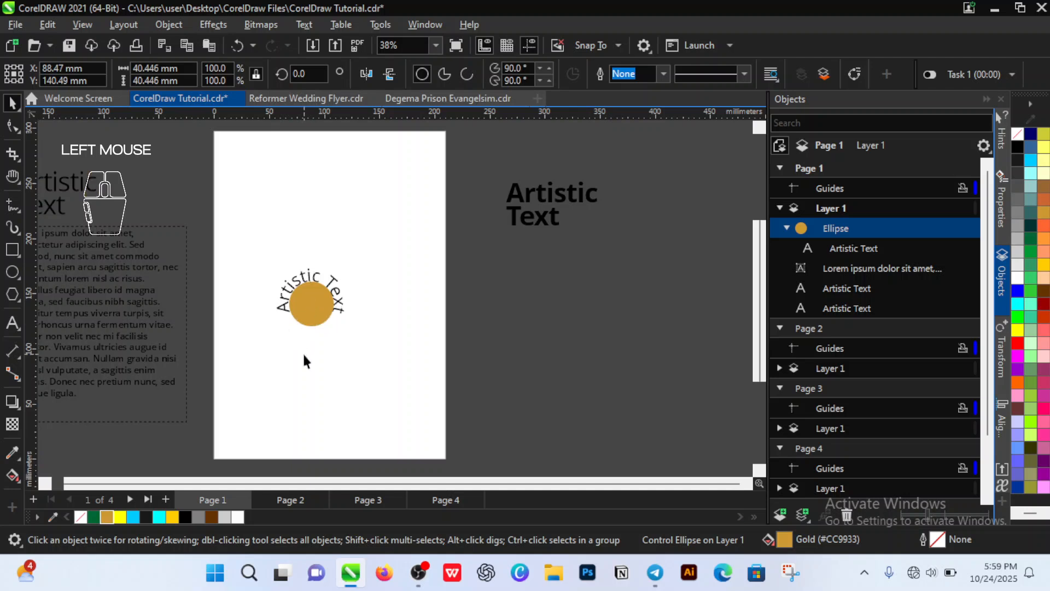
- Duplicate the curved text together with its gold circle and place the copy below the original on the page
{"action": "left_click", "coordinate": [320, 312]}
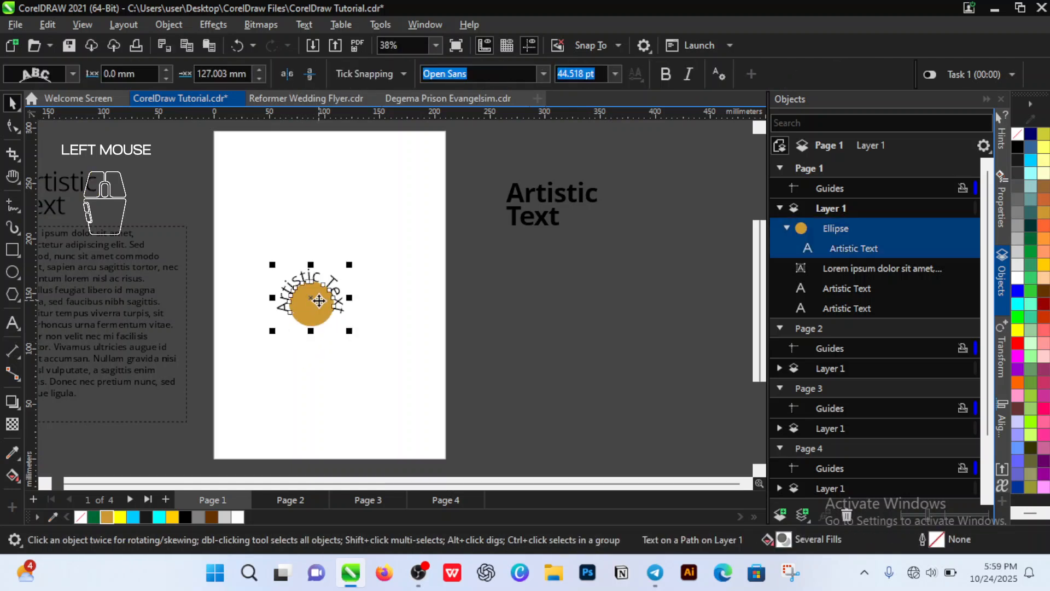
{"action": "key", "text": "ctrl+d"}
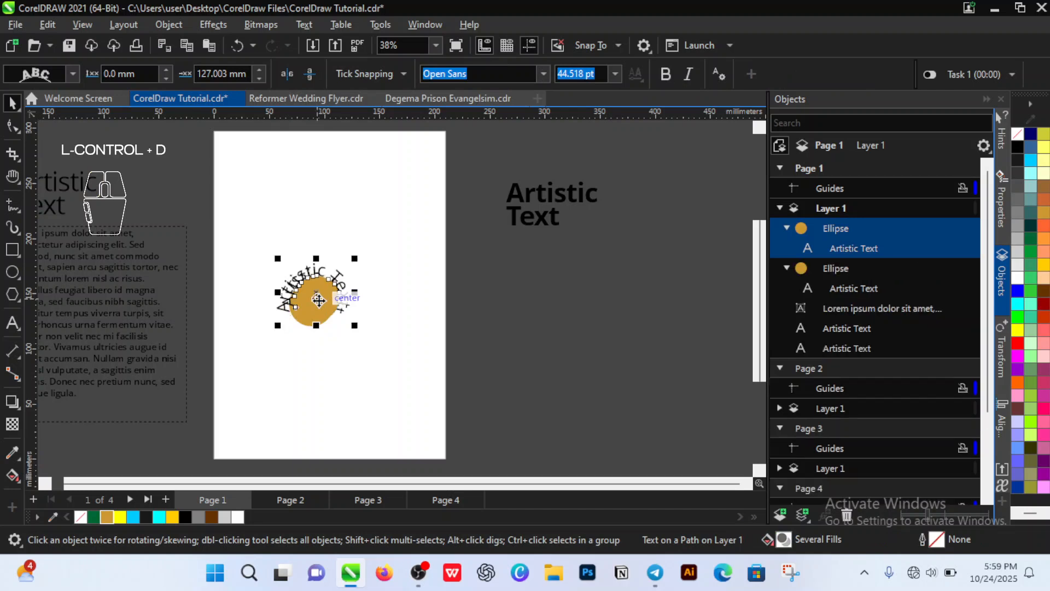
{"action": "left_click_drag", "start_coordinate": [319, 300], "coordinate": [297, 377]}
{"action": "left_click", "coordinate": [354, 375]}
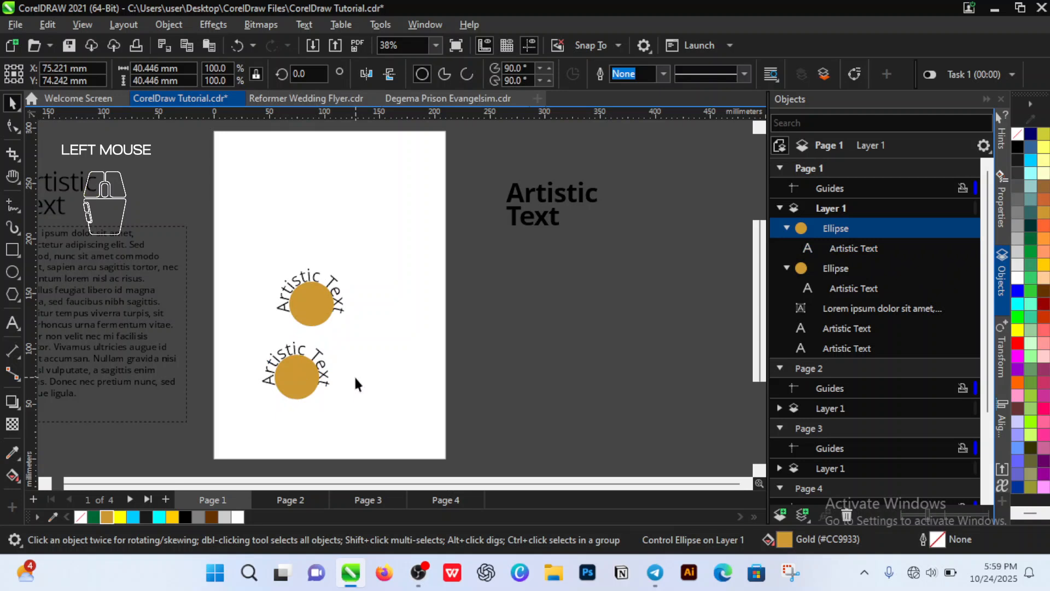
- Delete the gold circle from the lower copy, keeping the curved text, and check that text by selecting it
{"action": "left_click", "coordinate": [304, 392]}
{"action": "left_click", "coordinate": [305, 392]}
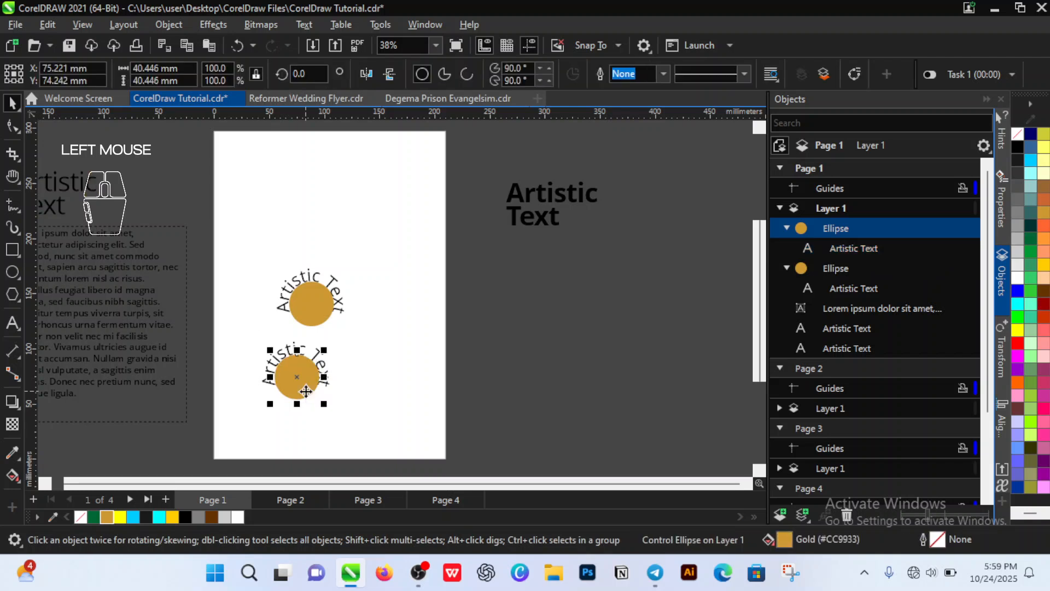
{"action": "key", "text": "Delete"}
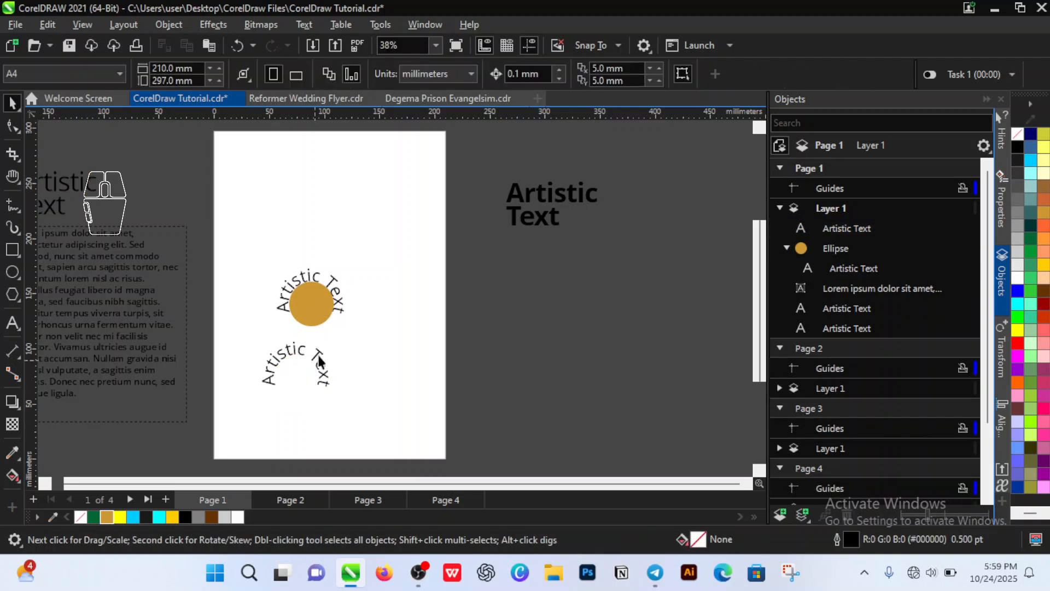
{"action": "left_click", "coordinate": [319, 359]}
{"action": "left_click", "coordinate": [318, 359]}
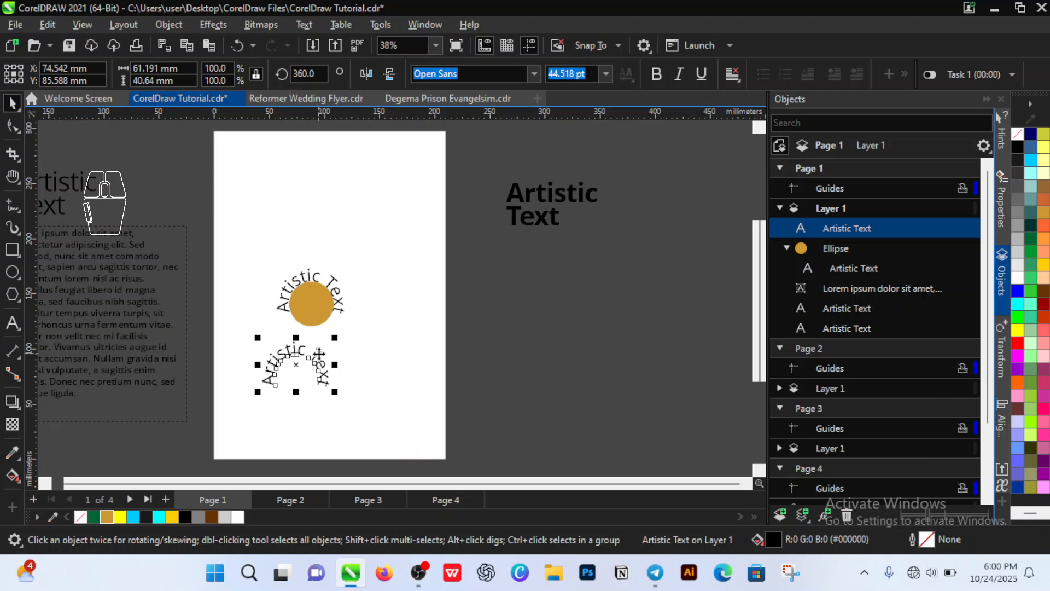
{"action": "left_click", "coordinate": [369, 231]}
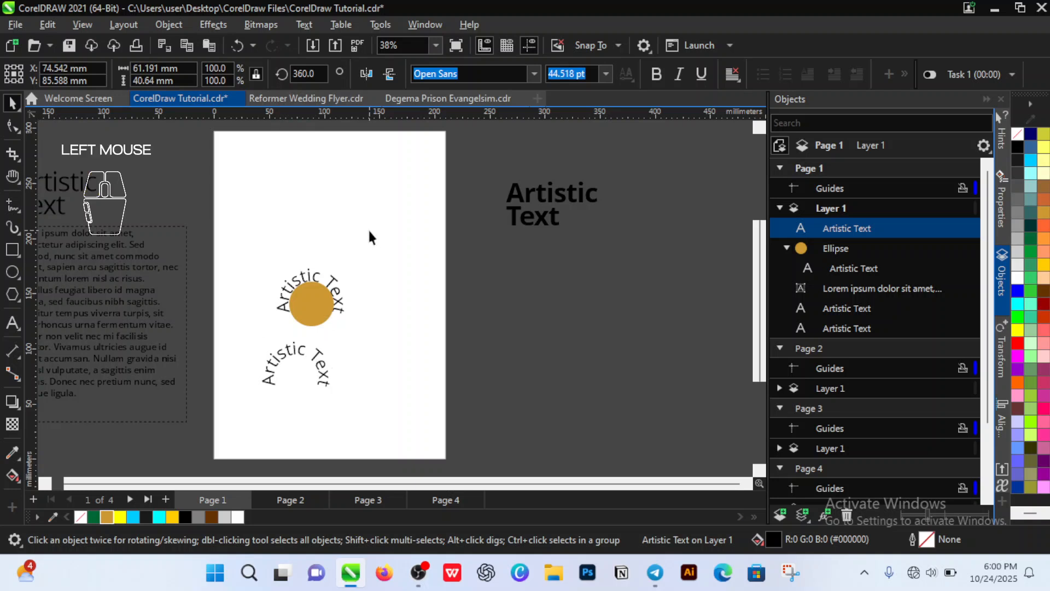
- Duplicate the bold two-line "Artistic Text" onto the upper part of the page and convert the copy to curves
{"action": "left_click", "coordinate": [512, 216]}
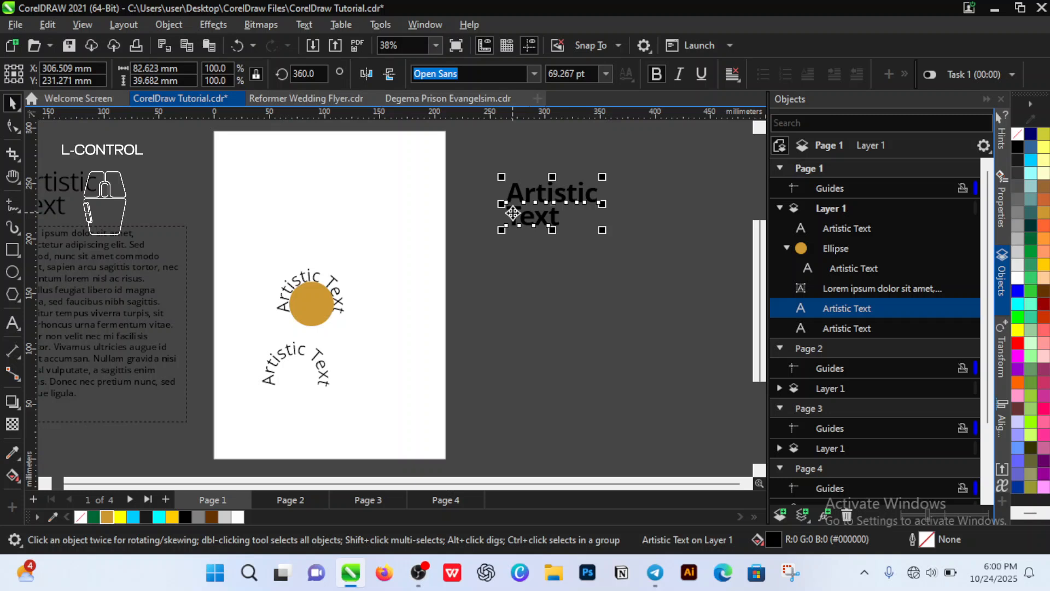
{"action": "key", "text": "ctrl+d"}
{"action": "left_click_drag", "start_coordinate": [560, 186], "coordinate": [317, 189]}
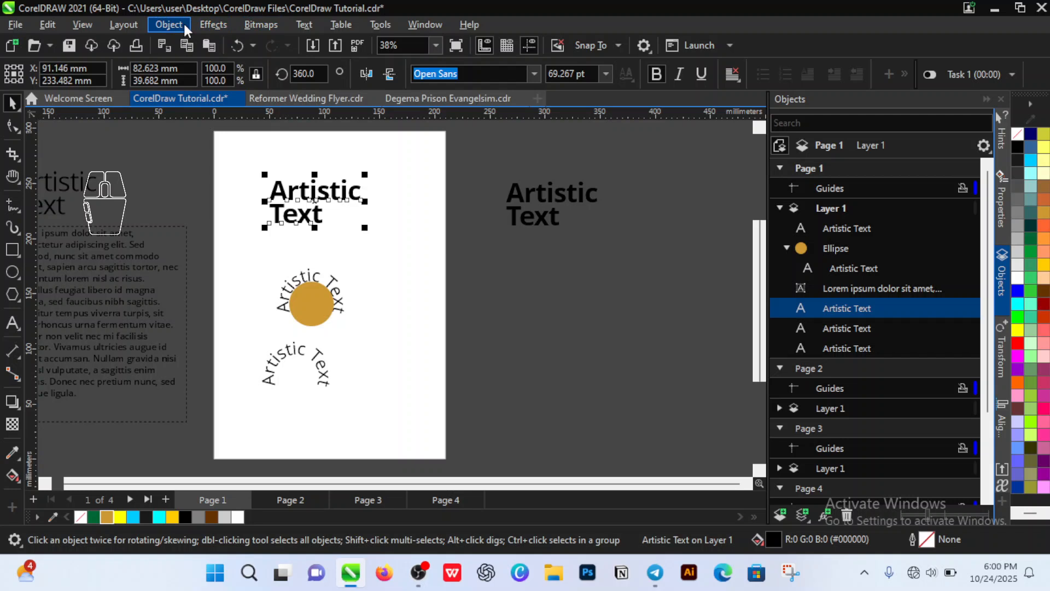
{"action": "left_click", "coordinate": [216, 25]}
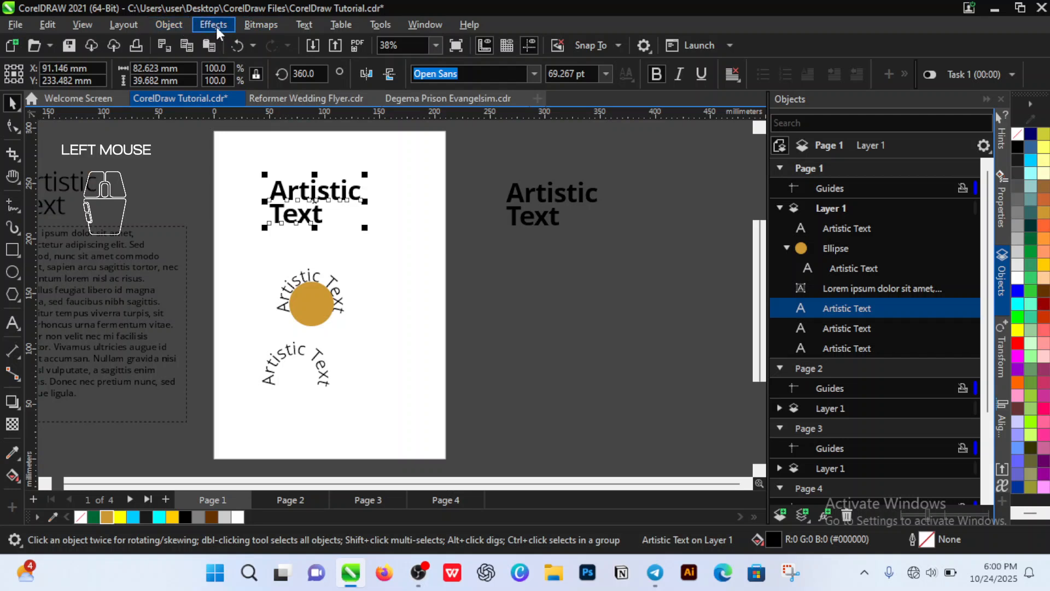
{"action": "mouse_move", "coordinate": [177, 30]}
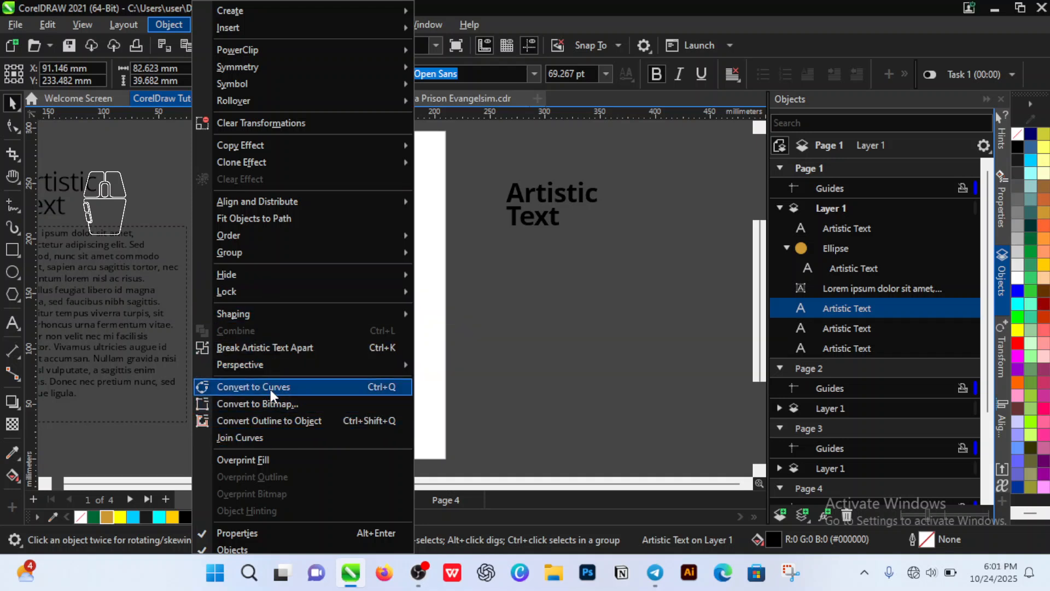
{"action": "left_click", "coordinate": [376, 387]}
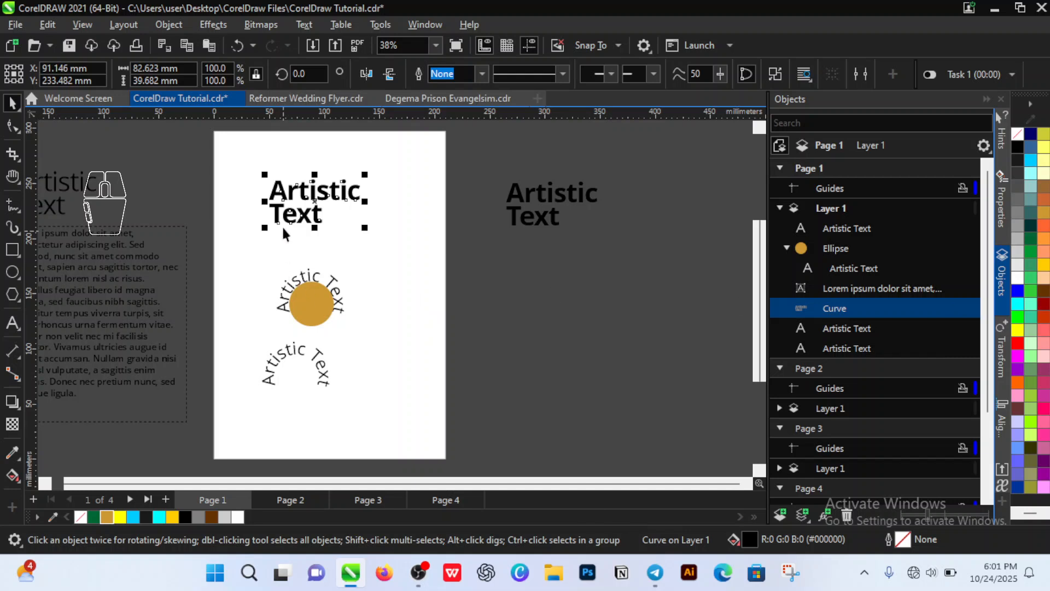
- Move the "Artistic Text" converted to curves off the page, below the bold two-line original, and deselect it
{"action": "left_click", "coordinate": [268, 164]}
{"action": "scroll", "coordinate": [268, 164], "scroll_direction": "up", "scroll_amount": 1}
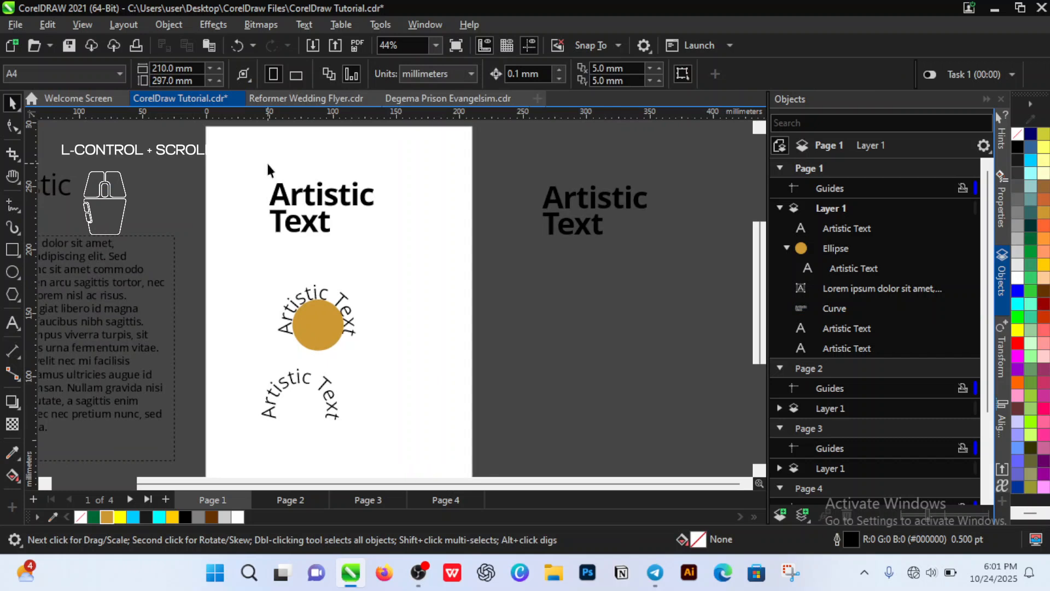
{"action": "scroll", "coordinate": [268, 164], "scroll_direction": "down", "scroll_amount": 1}
{"action": "scroll", "coordinate": [268, 164], "scroll_direction": "down", "scroll_amount": 1}
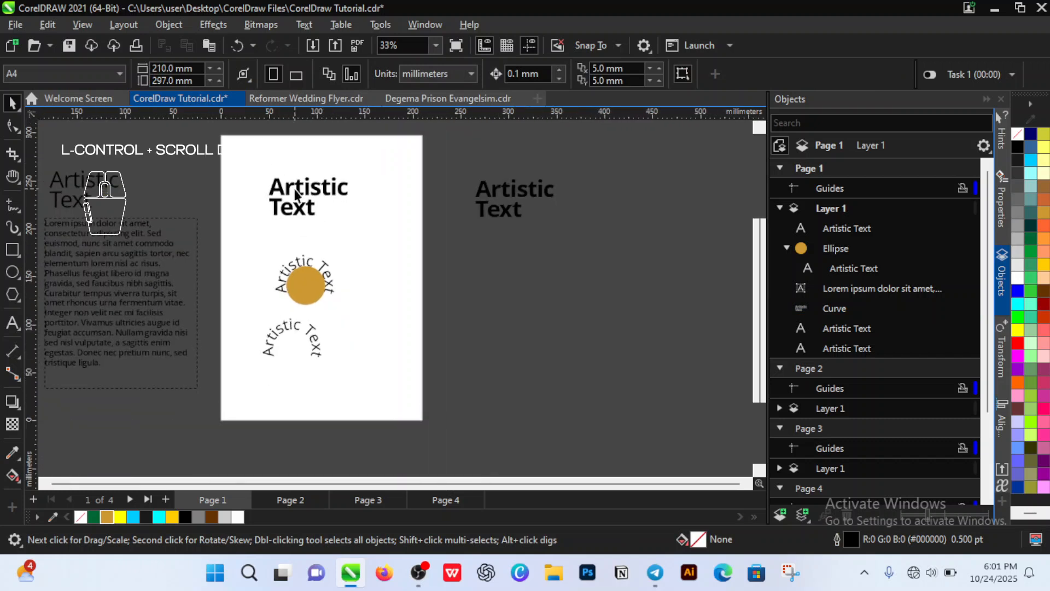
{"action": "left_click", "coordinate": [295, 194]}
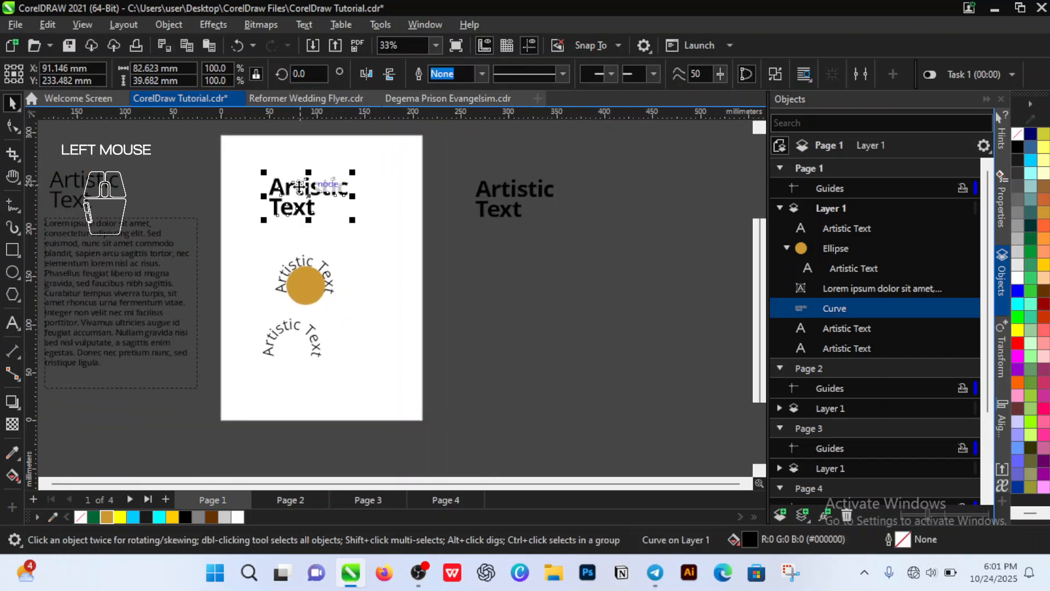
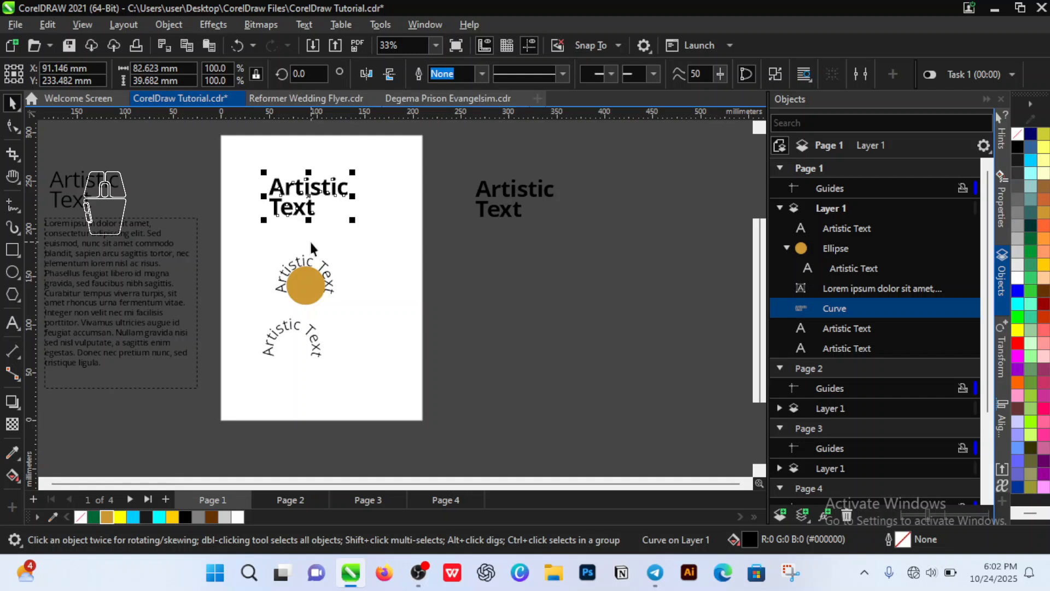
{"action": "left_click_drag", "start_coordinate": [316, 196], "coordinate": [509, 299]}
{"action": "left_click", "coordinate": [402, 242]}
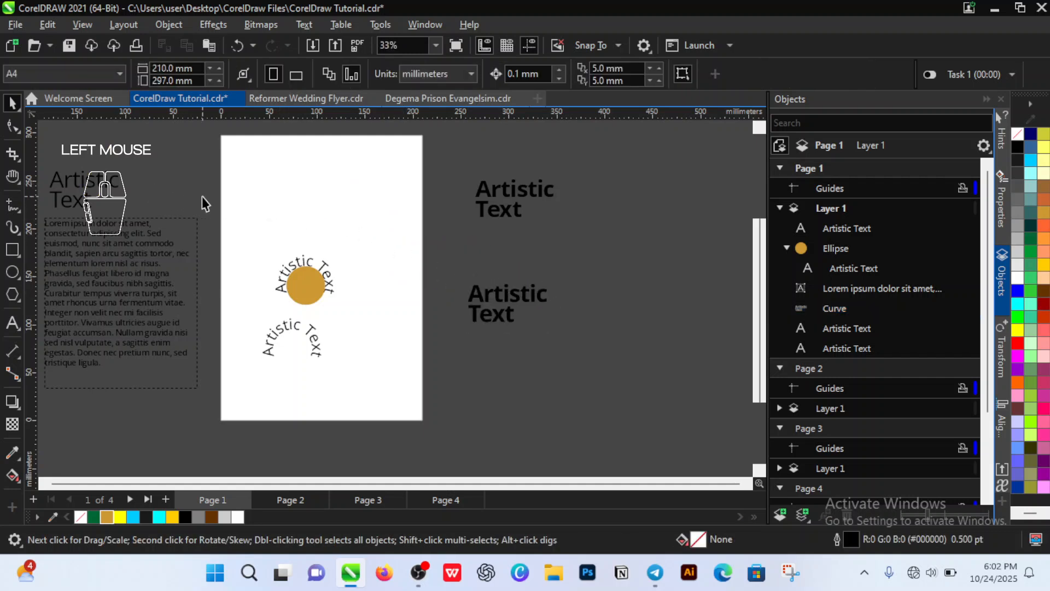
- Place another duplicate of the editable bold two-line "Artistic Text" at the top of the page
{"action": "left_click", "coordinate": [505, 191]}
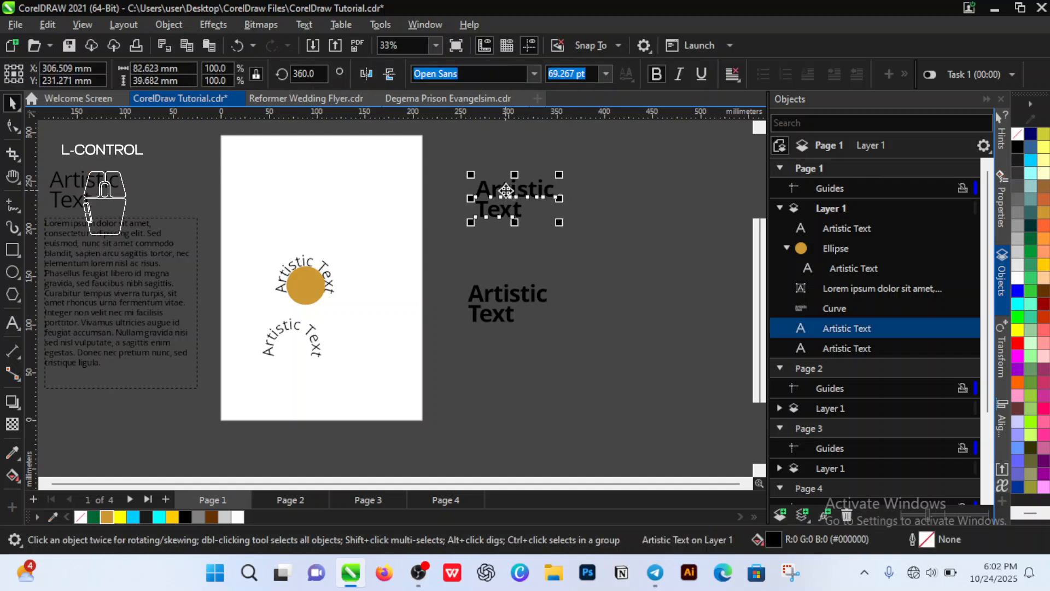
{"action": "key", "text": "ctrl+d"}
{"action": "left_click_drag", "start_coordinate": [506, 190], "coordinate": [309, 197]}
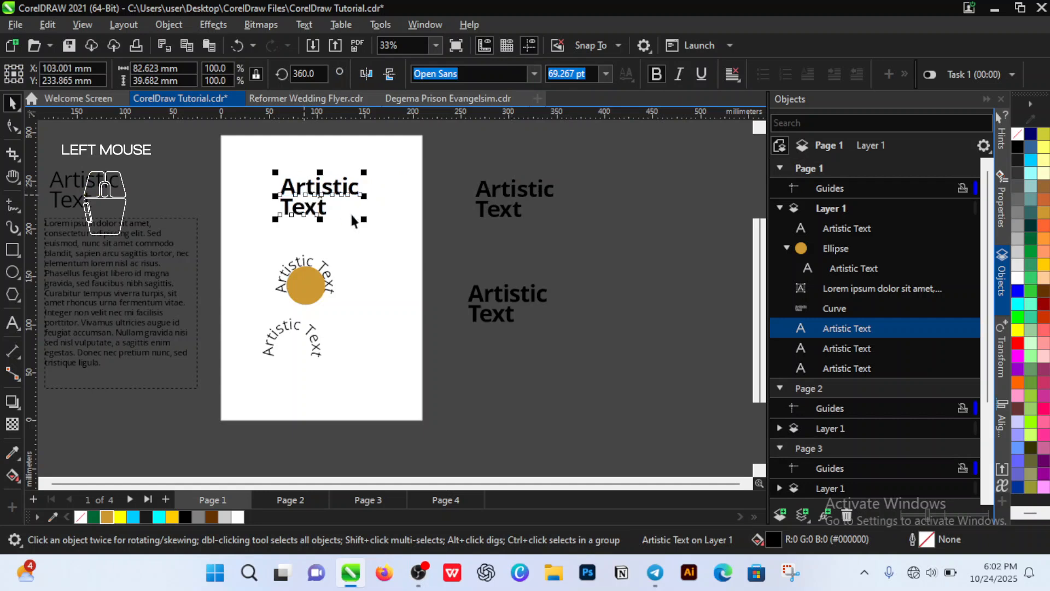
{"action": "left_click", "coordinate": [359, 234]}
- Break the copy on the page apart into separate lines and place "Text" beside "Artistic" near the page top
{"action": "left_click", "coordinate": [333, 193]}
{"action": "key", "text": "ctrl+k"}
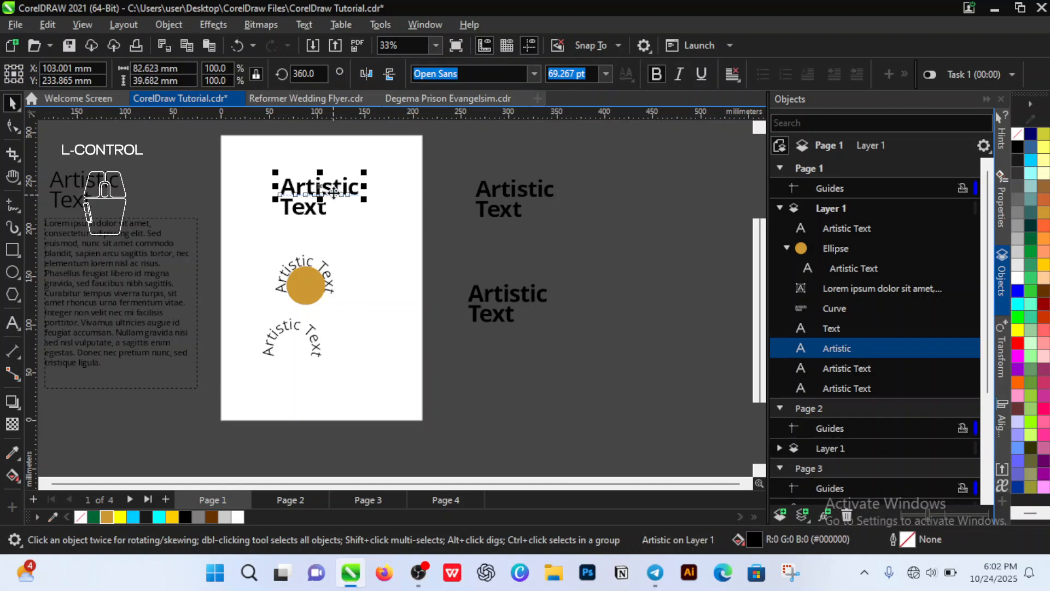
{"action": "left_click", "coordinate": [358, 247]}
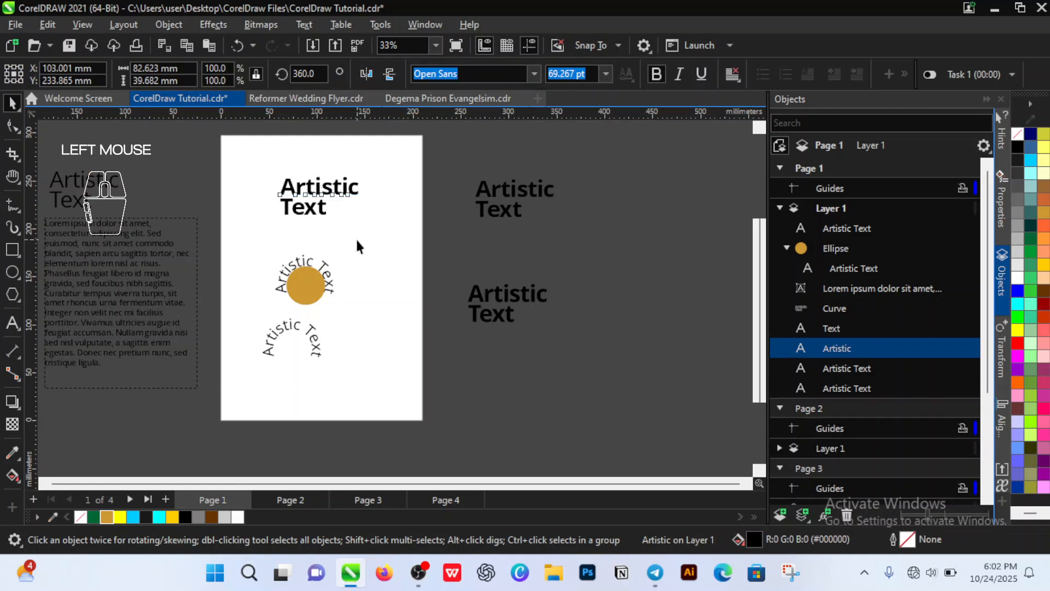
{"action": "left_click", "coordinate": [318, 182]}
{"action": "left_click_drag", "start_coordinate": [318, 181], "coordinate": [296, 167]}
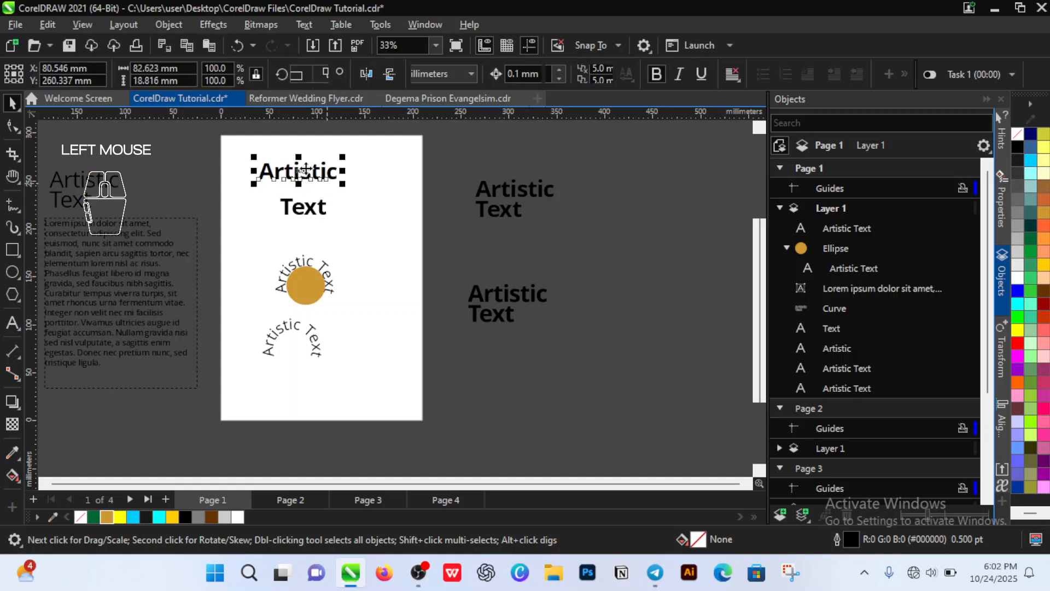
{"action": "left_click_drag", "start_coordinate": [321, 212], "coordinate": [387, 180]}
- Duplicate the bold two-line "Artistic Text" again and place the copy under the separated words on the page
{"action": "left_click_drag", "start_coordinate": [583, 176], "coordinate": [463, 237]}
{"action": "key", "text": "ctrl+v"}
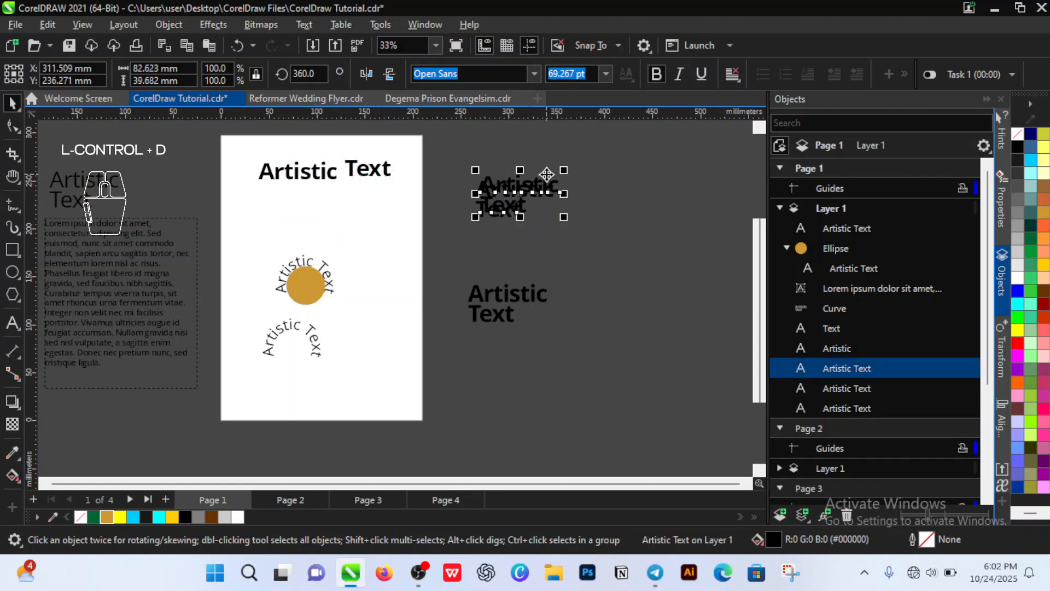
{"action": "left_click_drag", "start_coordinate": [539, 183], "coordinate": [322, 220]}
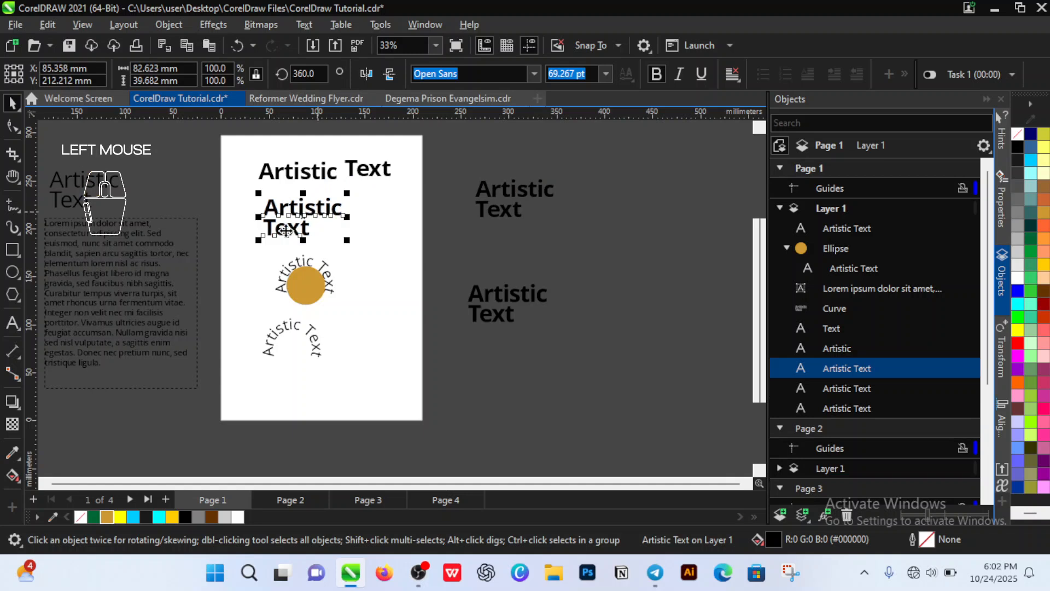
{"action": "key", "text": "Escape"}
- Join the new copy's two lines into one and centre it between the separated words and the curved text
{"action": "double_click", "coordinate": [269, 229]}
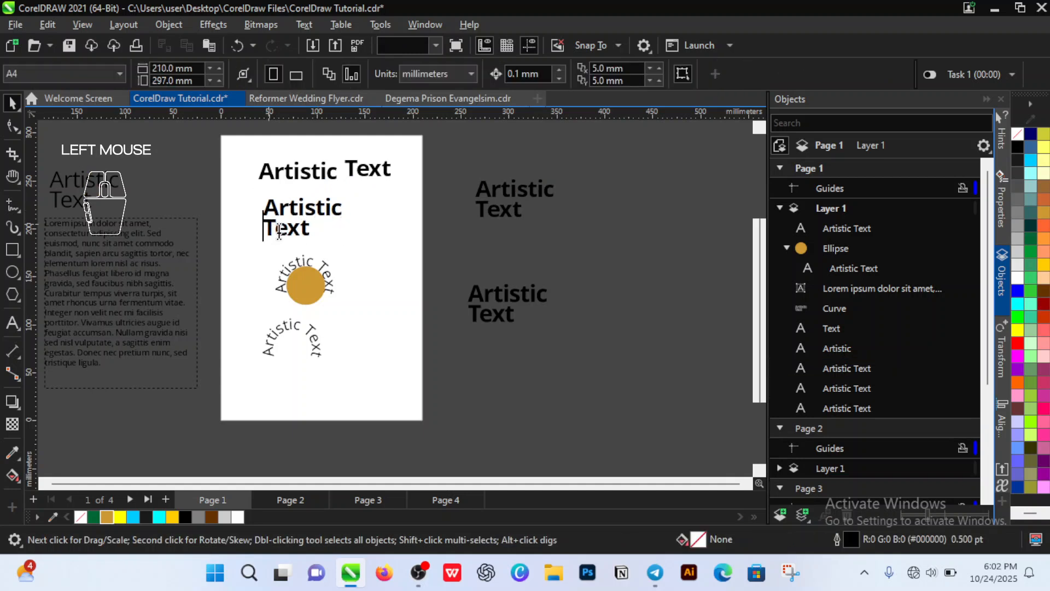
{"action": "key", "text": "BackSpace"}
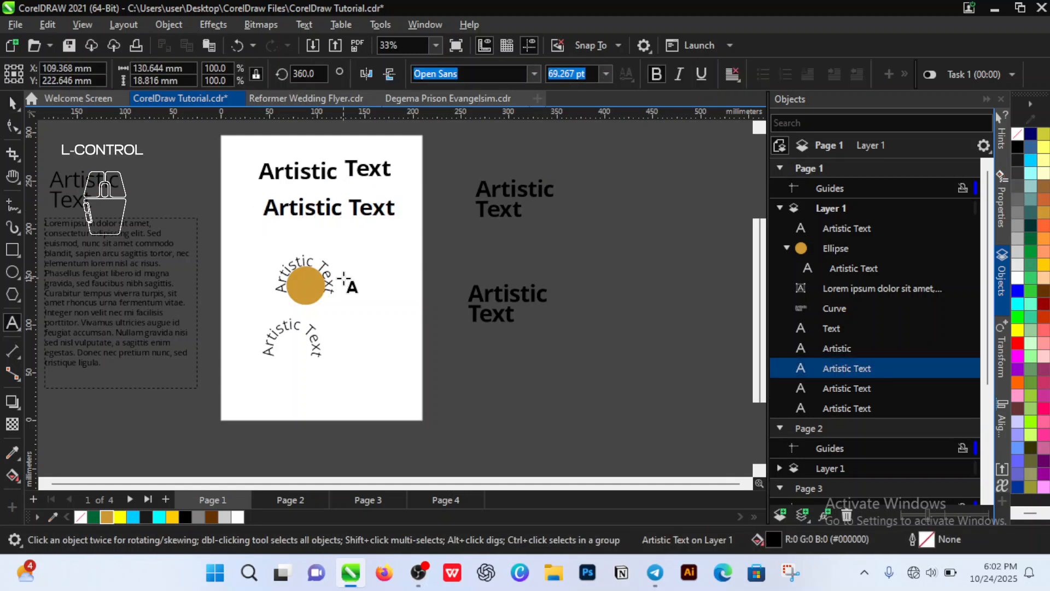
{"action": "key", "text": "ctrl+space"}
{"action": "mouse_move", "coordinate": [358, 211]}
{"action": "left_mouse_down"}
{"action": "mouse_move", "coordinate": [345, 232]}
{"action": "mouse_move", "coordinate": [343, 220]}
{"action": "left_mouse_up"}
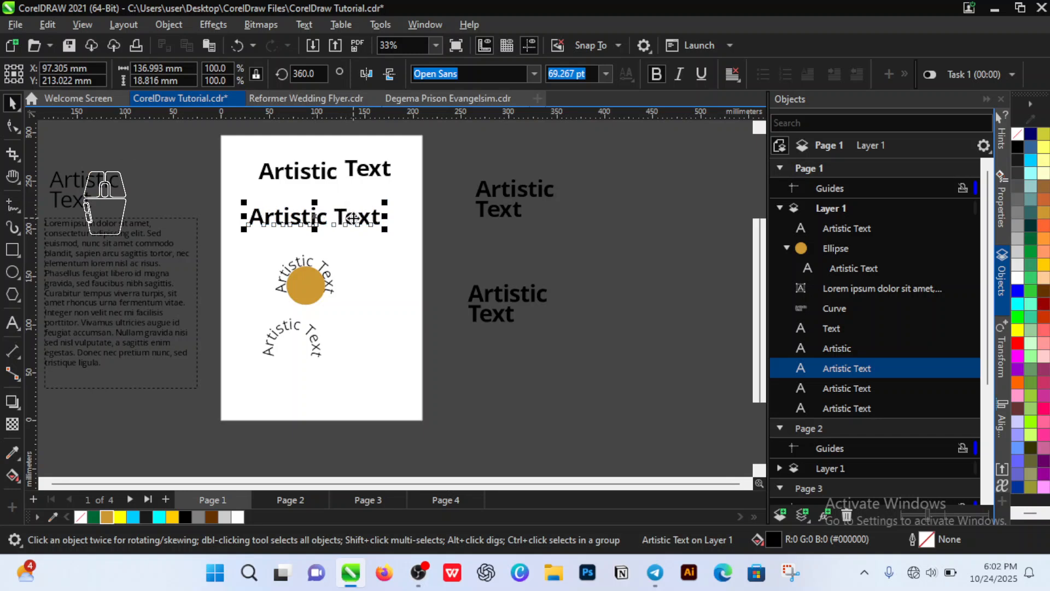
- Break the one-line "Artistic Text" apart into words, move "Text" away from "Artistic", and select the "Artistic" above
{"action": "key", "text": "ctrl+k"}
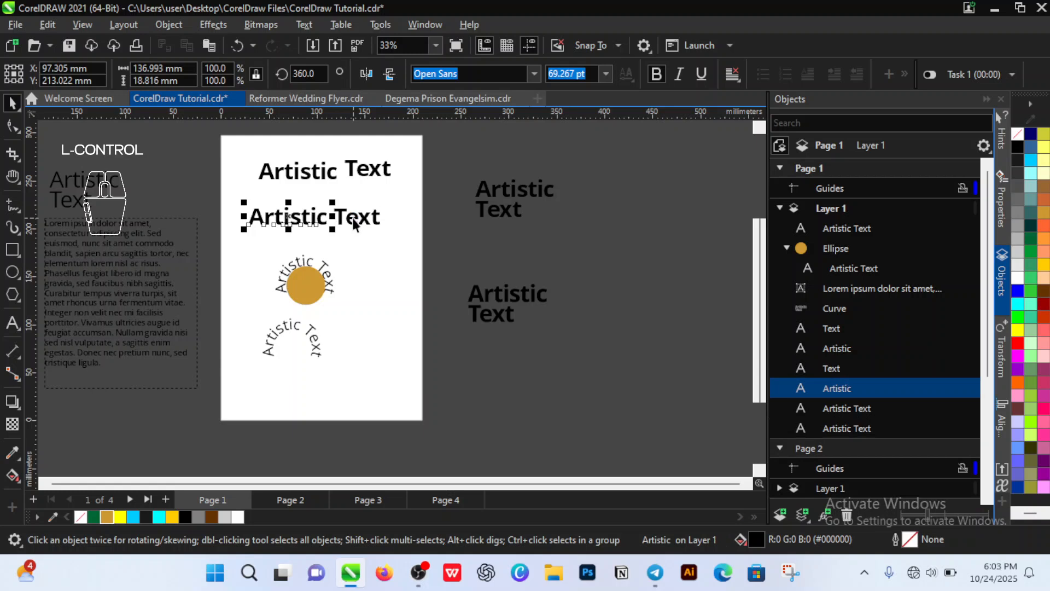
{"action": "left_click", "coordinate": [355, 221]}
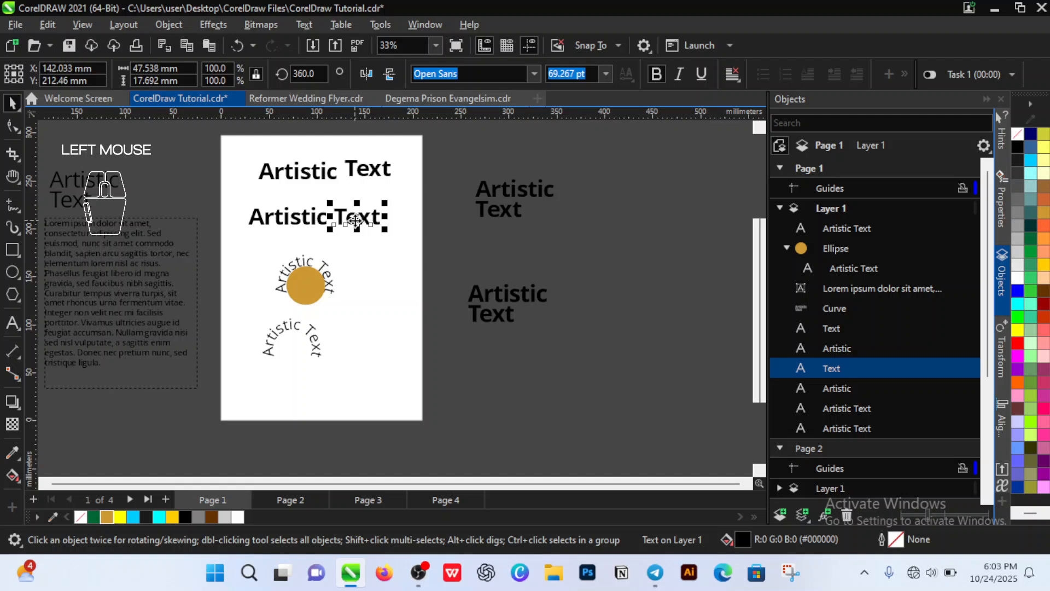
{"action": "left_click_drag", "start_coordinate": [354, 220], "coordinate": [381, 213]}
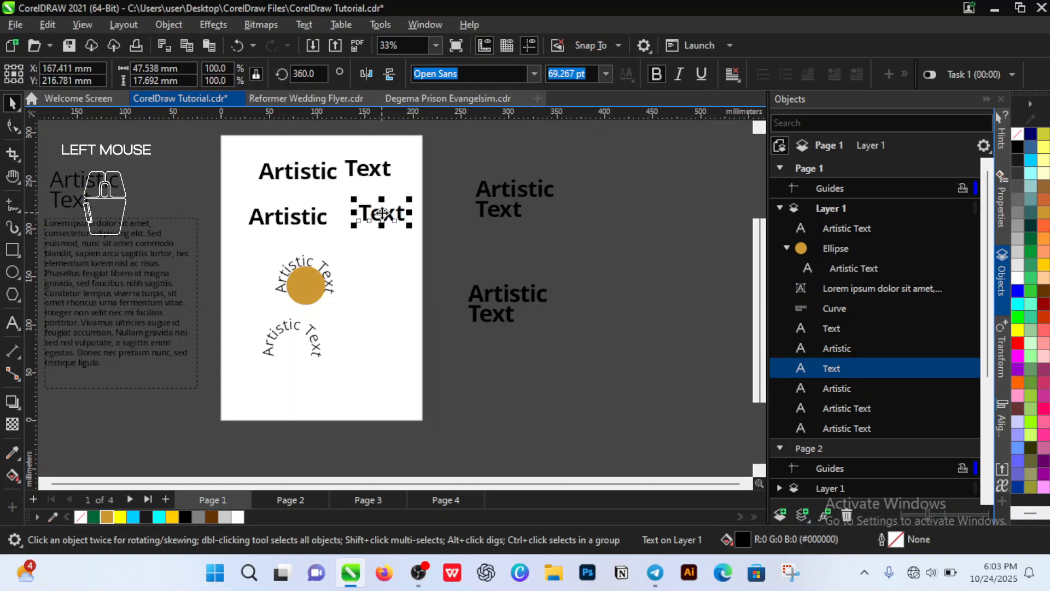
{"action": "left_click", "coordinate": [310, 178]}
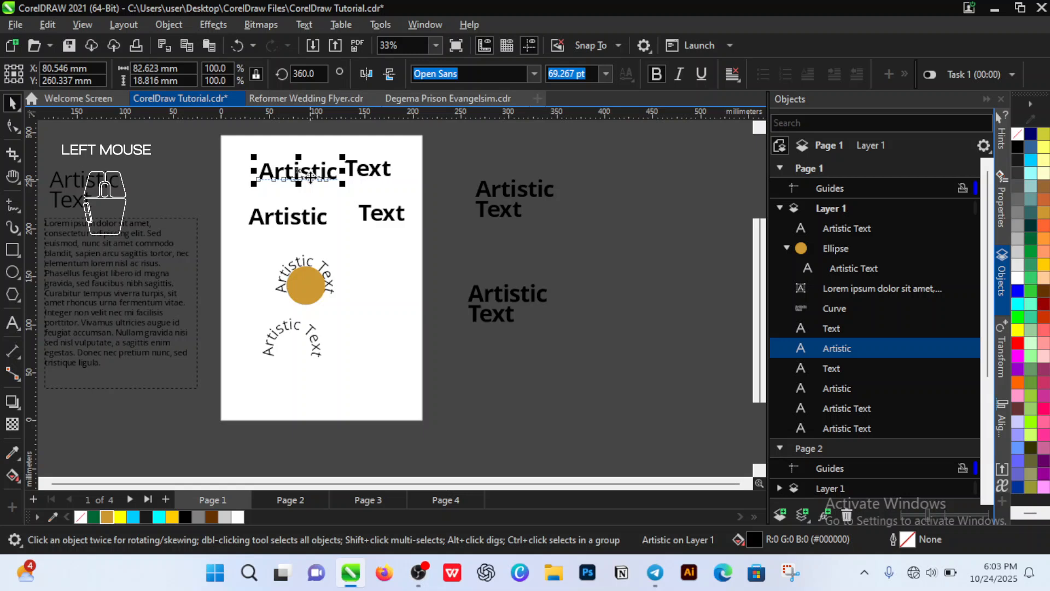
- Break the upper "Artistic" apart into individual letters and move its "A" slightly away from the rest of the word
{"action": "key", "text": "ctrl+k"}
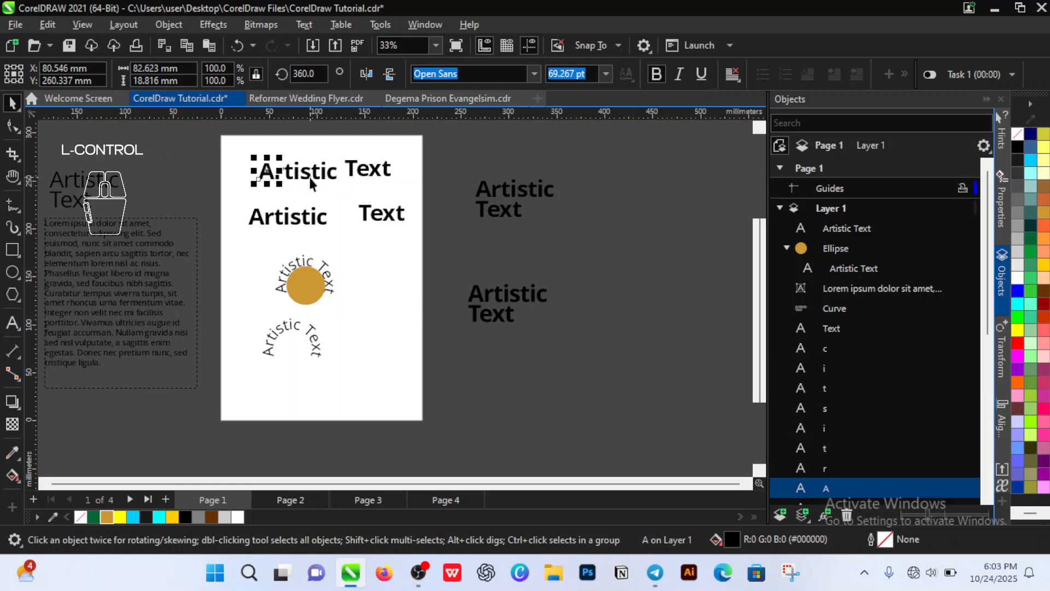
{"action": "left_click", "coordinate": [285, 179]}
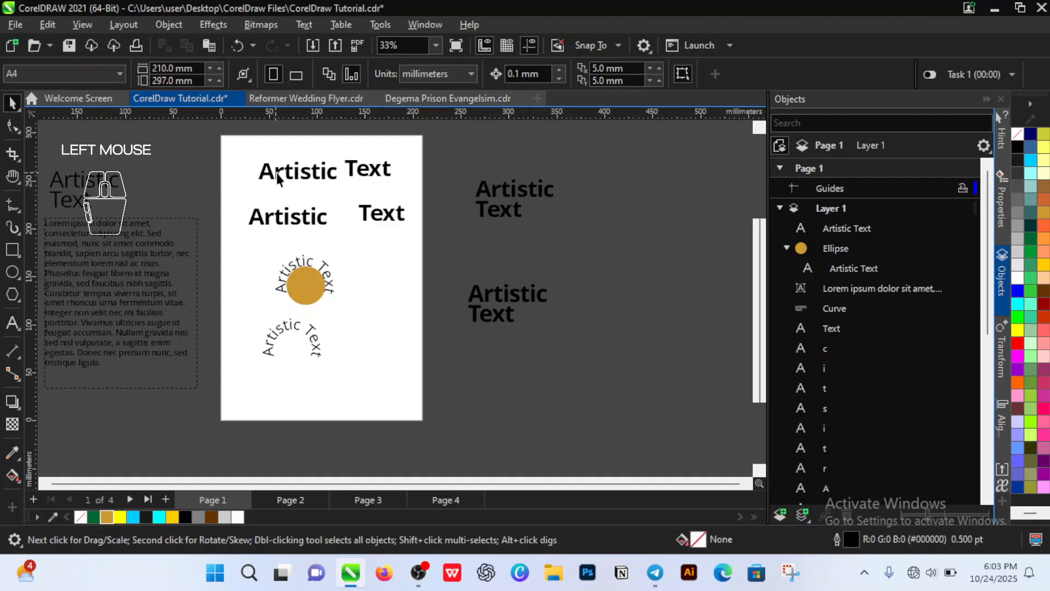
{"action": "left_click", "coordinate": [318, 226]}
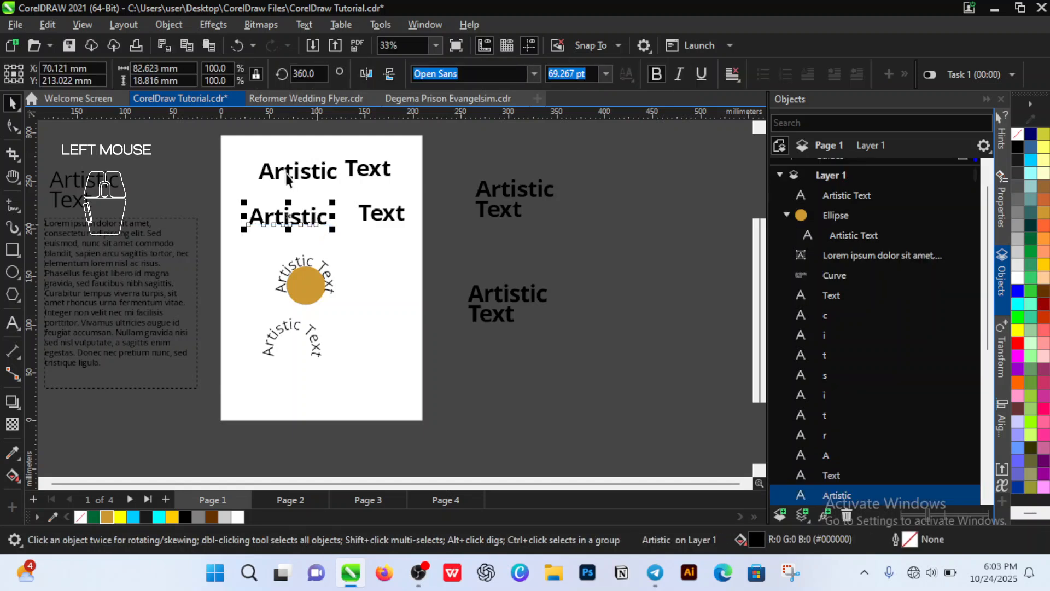
{"action": "left_click", "coordinate": [266, 167]}
{"action": "left_click_drag", "start_coordinate": [266, 167], "coordinate": [258, 164]}
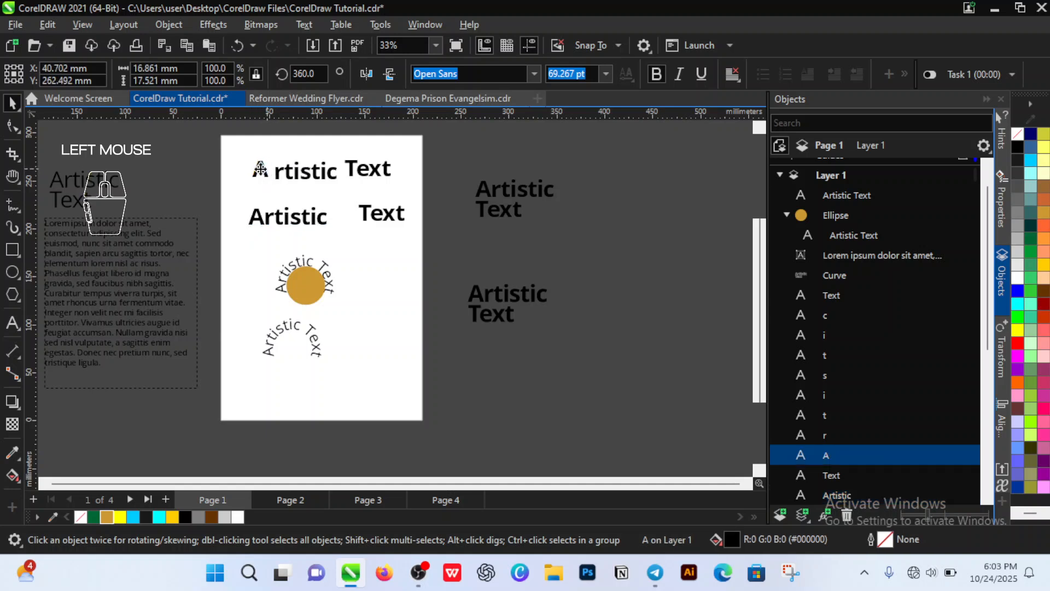
- Raise the "s" of the upper word slightly and enlarge its "A" to about 149%
{"action": "left_click", "coordinate": [325, 200]}
{"action": "left_click_drag", "start_coordinate": [306, 173], "coordinate": [308, 169]}
{"action": "left_click", "coordinate": [325, 202]}
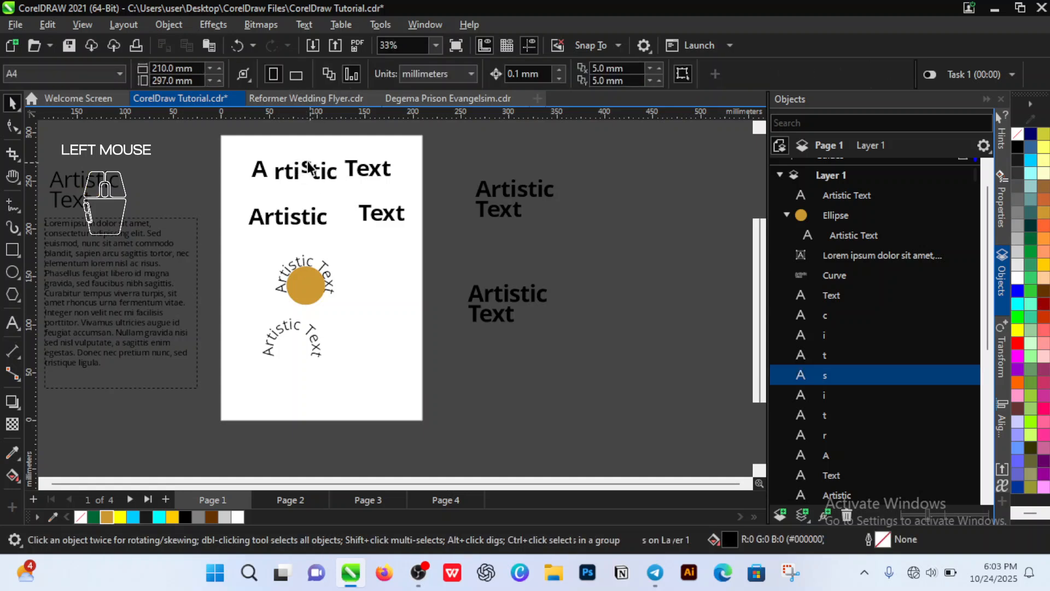
{"action": "scroll", "coordinate": [307, 167], "scroll_direction": "up", "scroll_amount": 1, "text": "ctrl"}
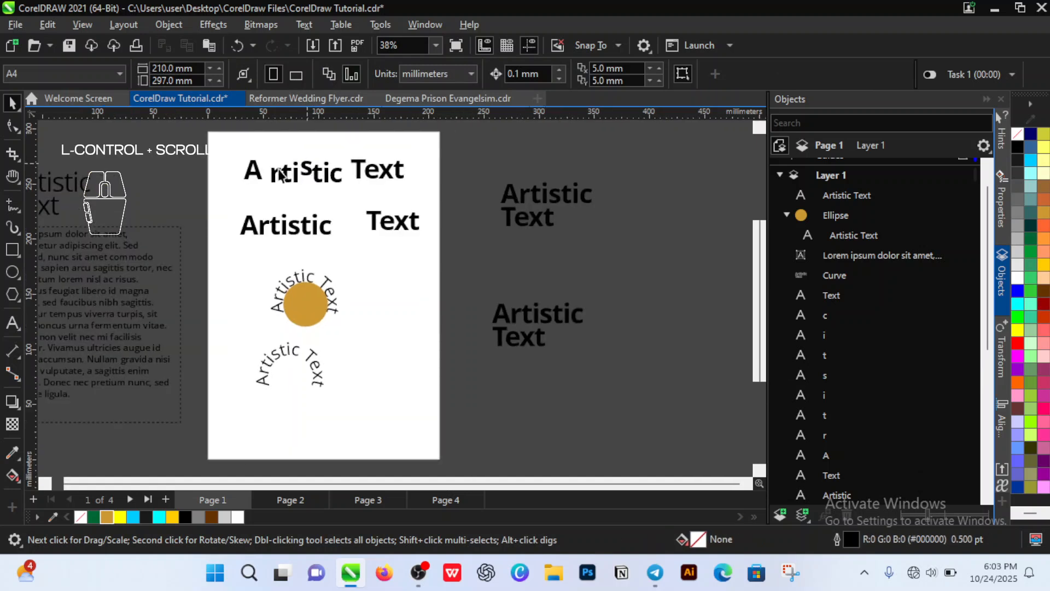
{"action": "left_click_drag", "start_coordinate": [253, 176], "coordinate": [237, 152]}
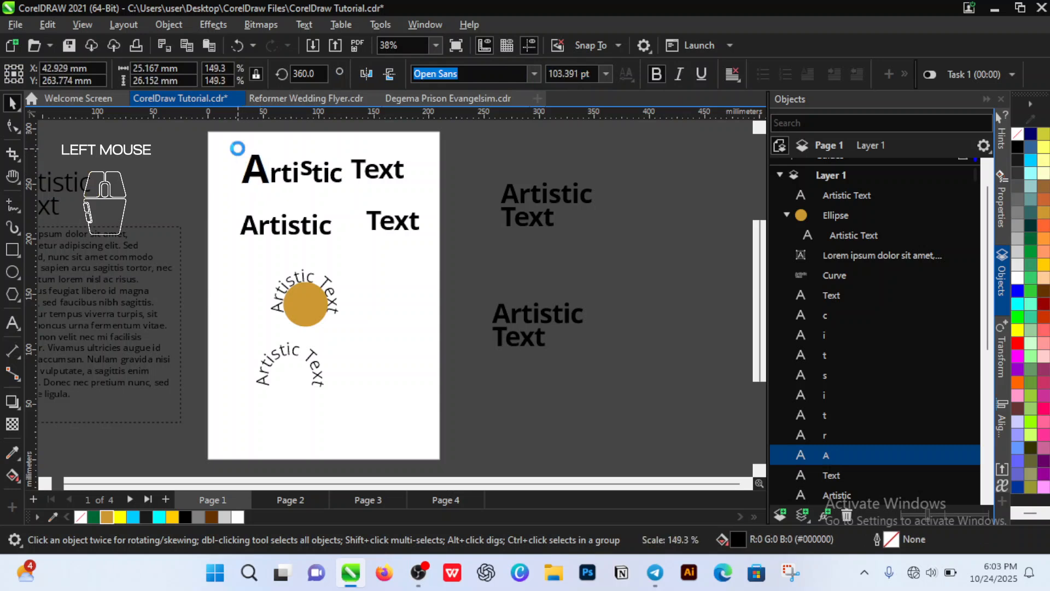
- Nudge the last three letters "tic" of the upper word leftwards to close the gap after the small "s"
{"action": "left_click_drag", "start_coordinate": [310, 176], "coordinate": [354, 200]}
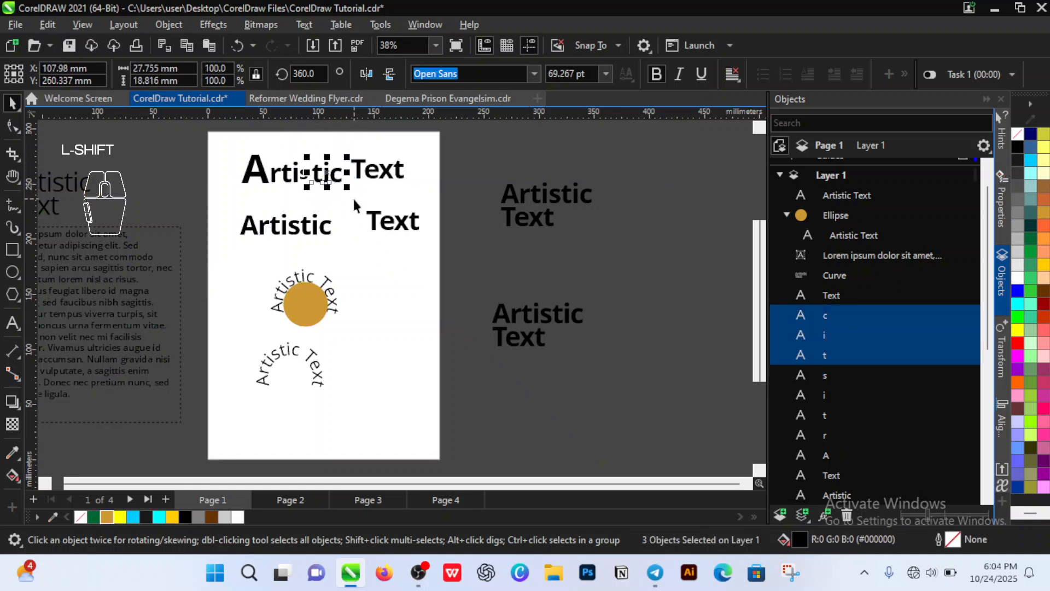
{"action": "key", "text": "shift+Left"}
{"action": "key", "text": "shift+Left"}
{"action": "key", "text": "shift+Left"}
{"action": "key", "text": "shift+Left"}
{"action": "left_click", "coordinate": [345, 216]}
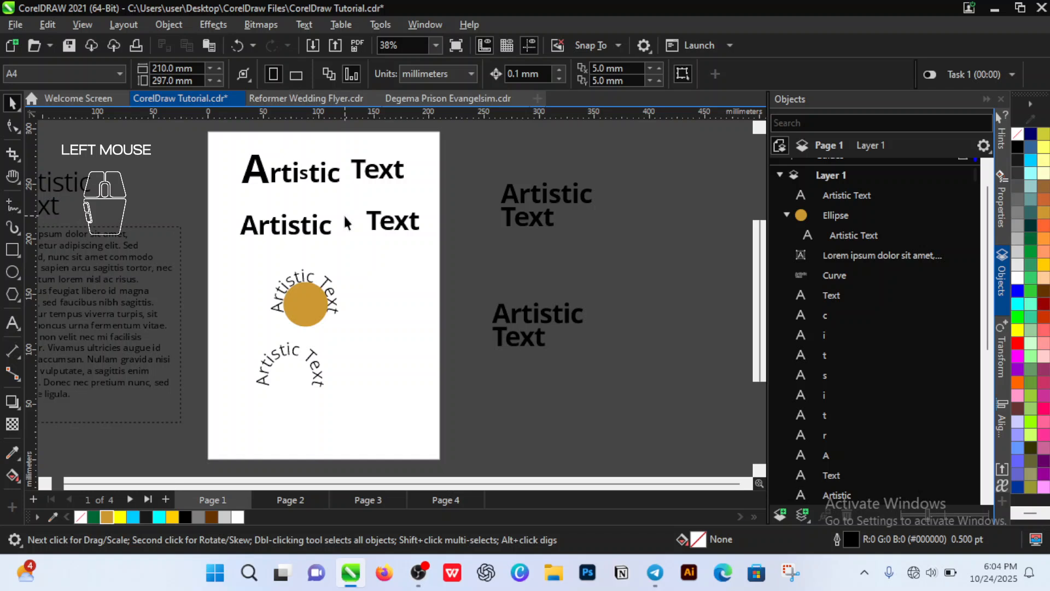
- Break the lower "Artistic" apart into individual letters and select its "c"
{"action": "left_click", "coordinate": [318, 229]}
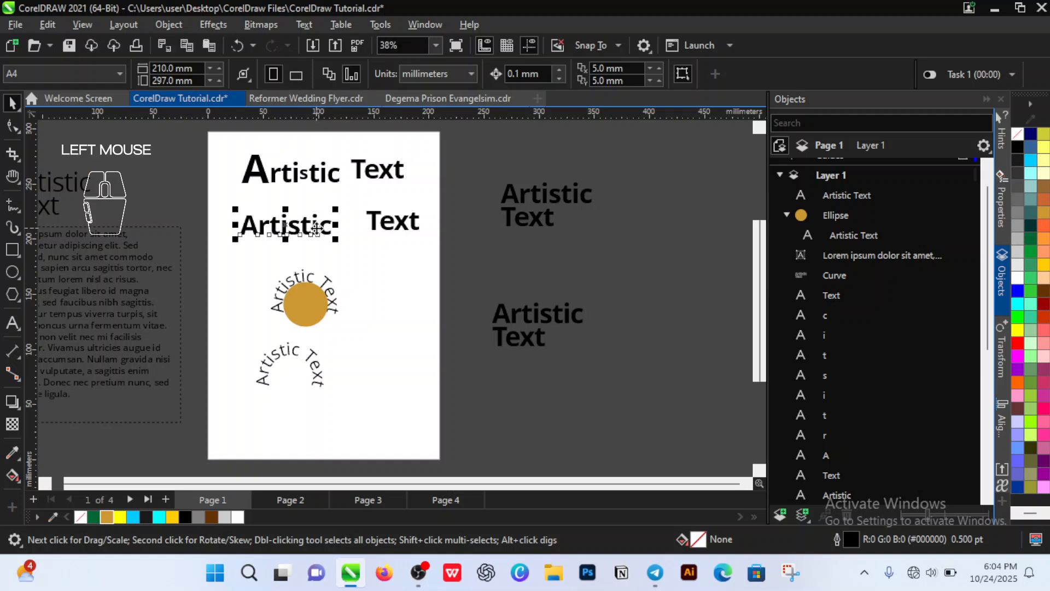
{"action": "key", "text": "ctrl+k"}
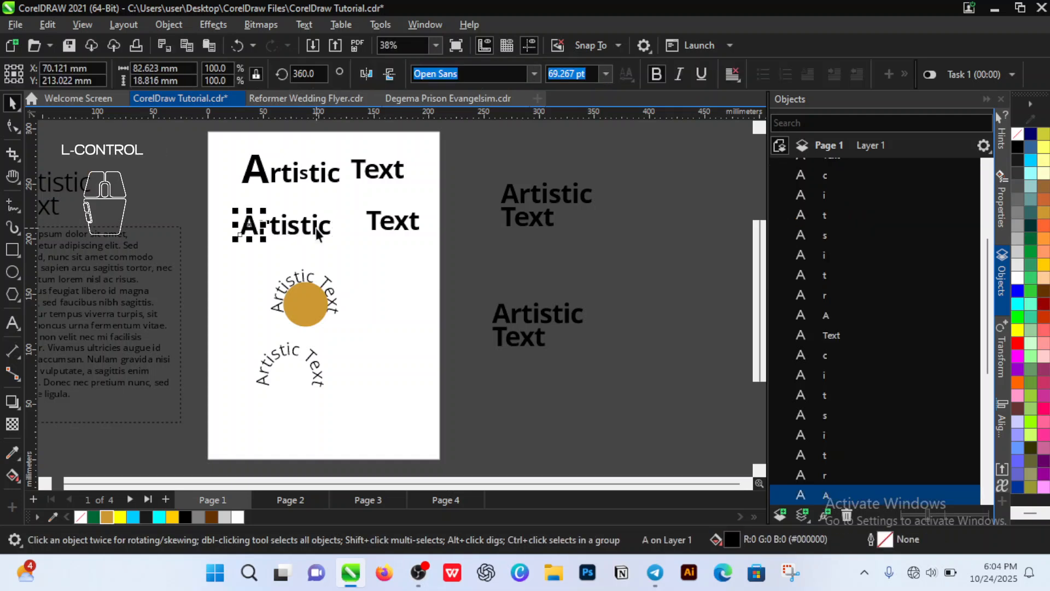
{"action": "left_click", "coordinate": [342, 221]}
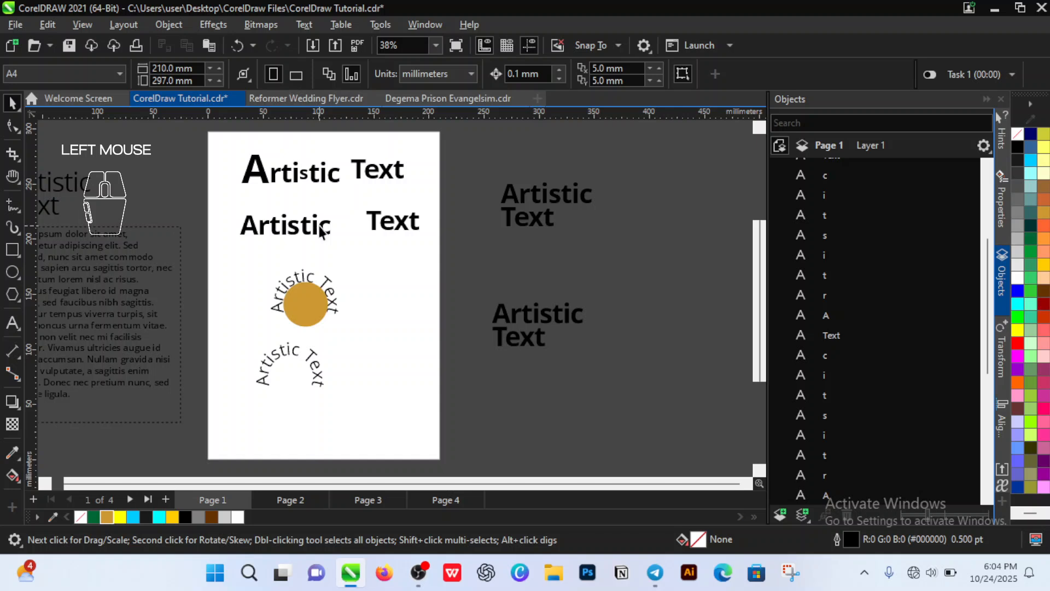
{"action": "left_click", "coordinate": [322, 232]}
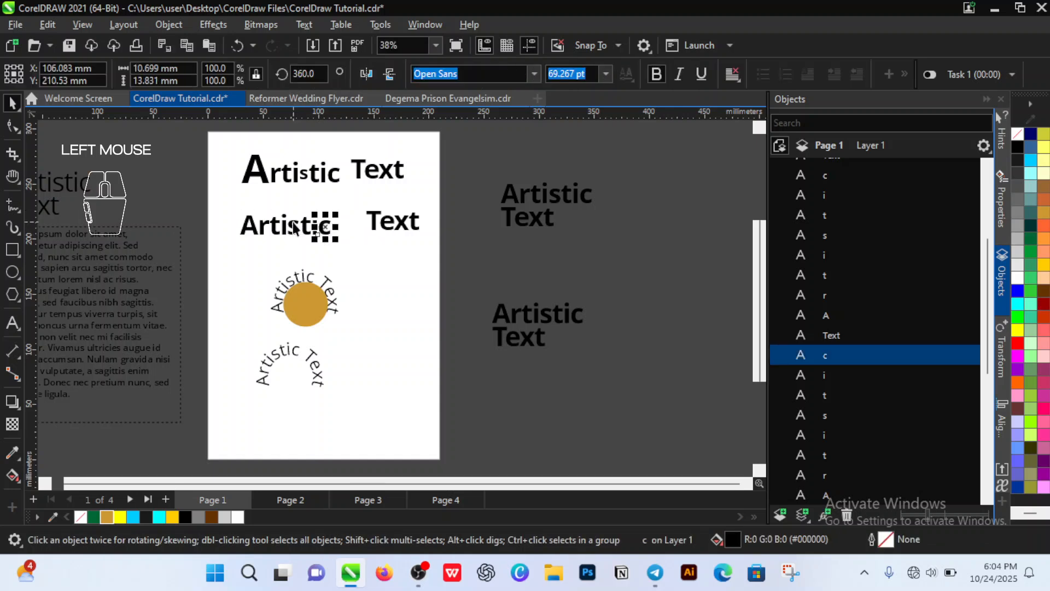
- Compare the text converted to curves with the lower word's letters, selecting the letters together and one at a time
{"action": "left_click", "coordinate": [544, 321]}
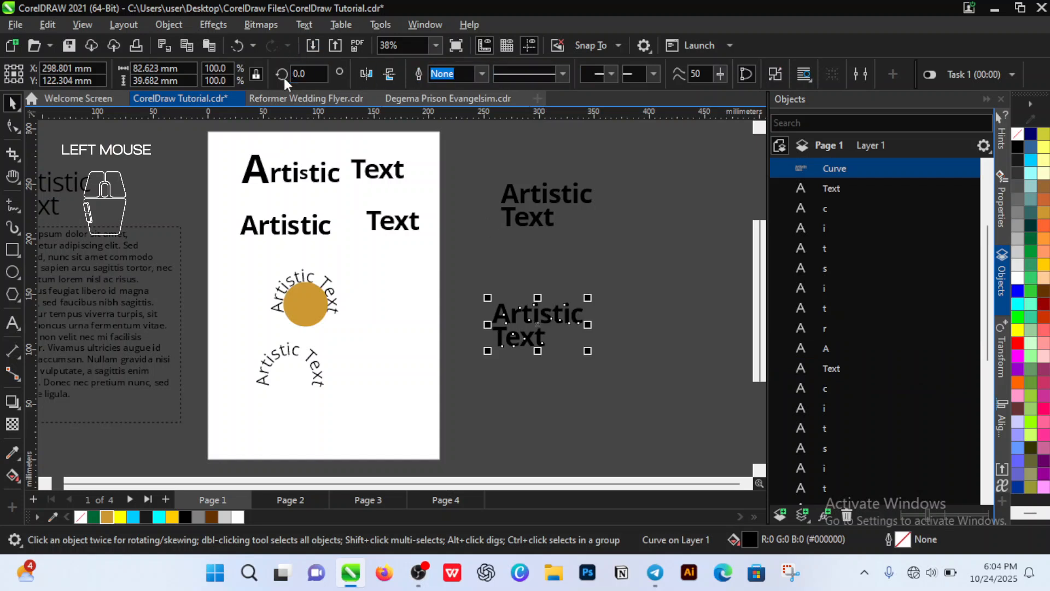
{"action": "left_click", "coordinate": [323, 226]}
{"action": "left_click_drag", "start_coordinate": [217, 213], "coordinate": [355, 248]}
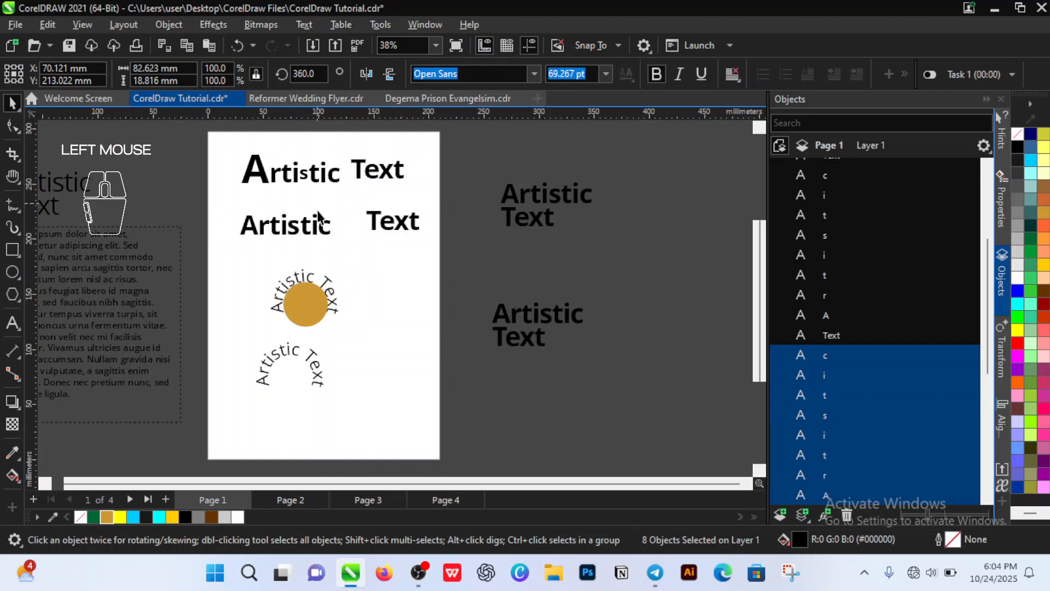
{"action": "left_click", "coordinate": [320, 223]}
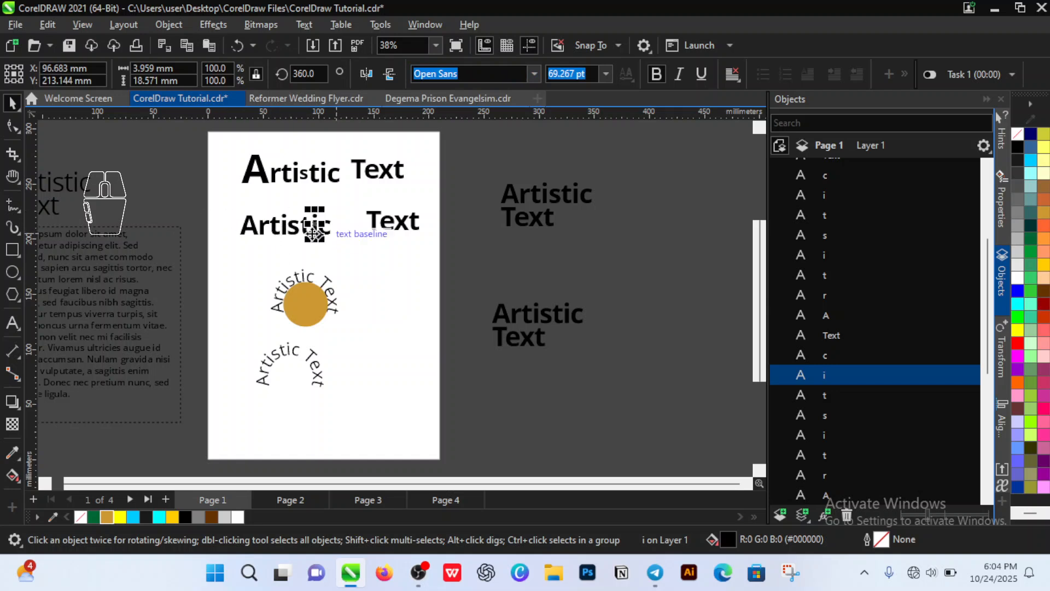
{"action": "left_click", "coordinate": [275, 228]}
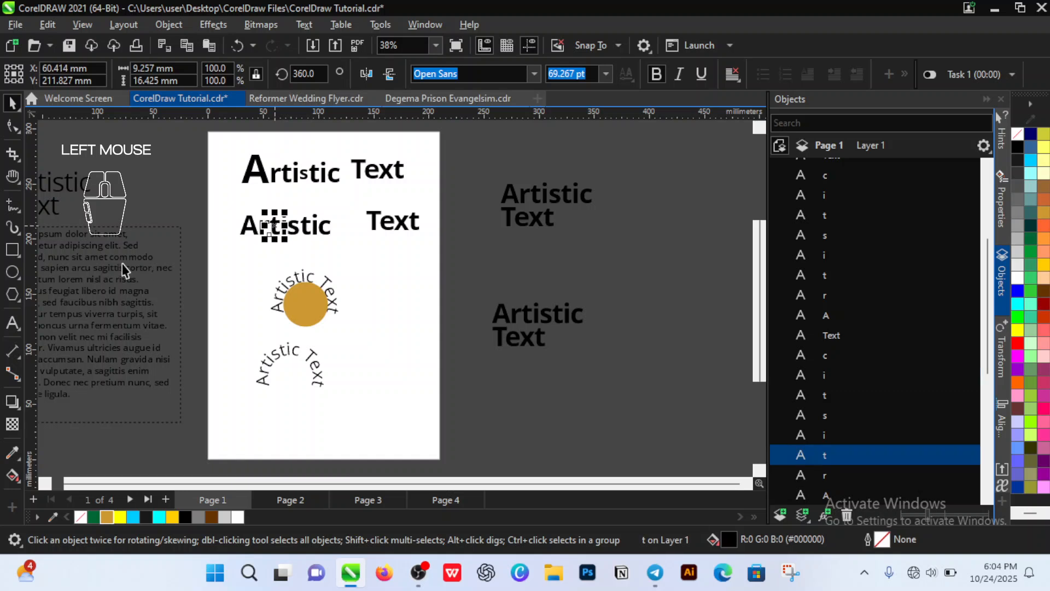
{"action": "left_click", "coordinate": [238, 212]}
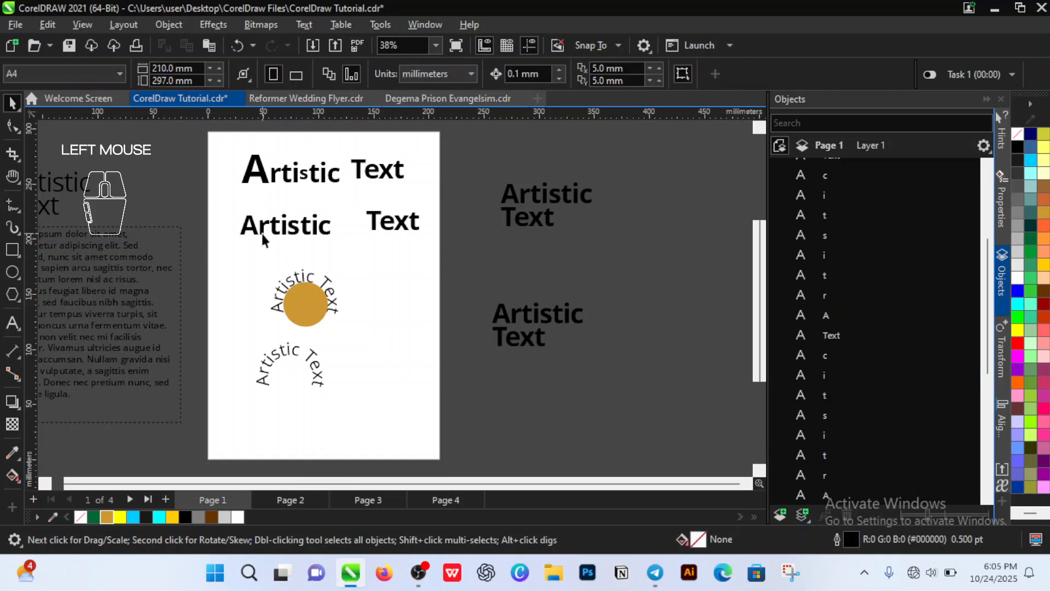
{"action": "left_click", "coordinate": [284, 231]}
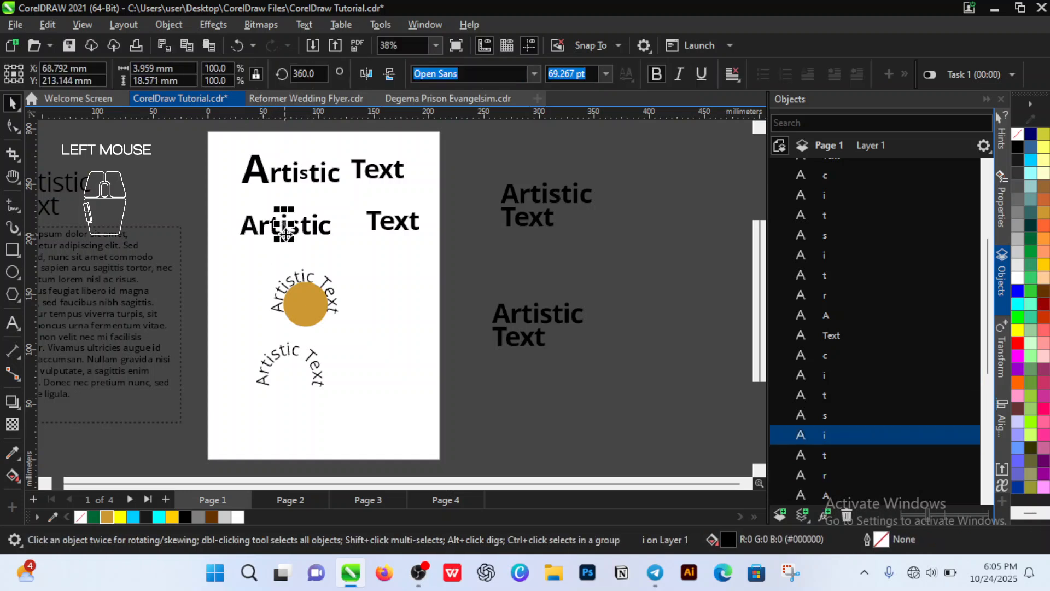
{"action": "left_click", "coordinate": [325, 196]}
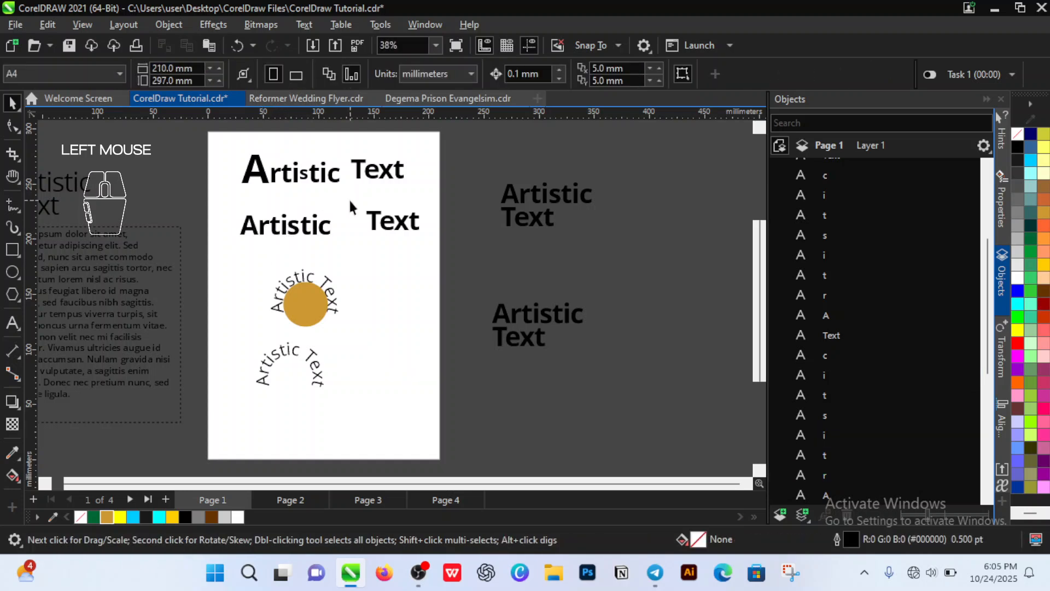
- Combine all the letters of the lower word into one text object reading "Artistic"
{"action": "left_click_drag", "start_coordinate": [344, 195], "coordinate": [211, 263]}
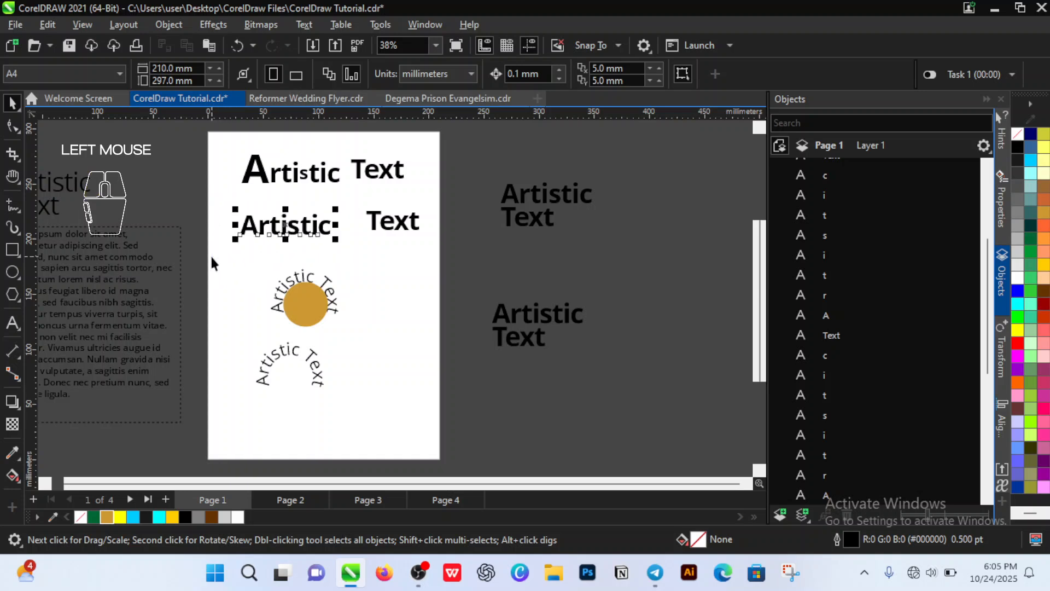
{"action": "key", "text": "ctrl+l"}
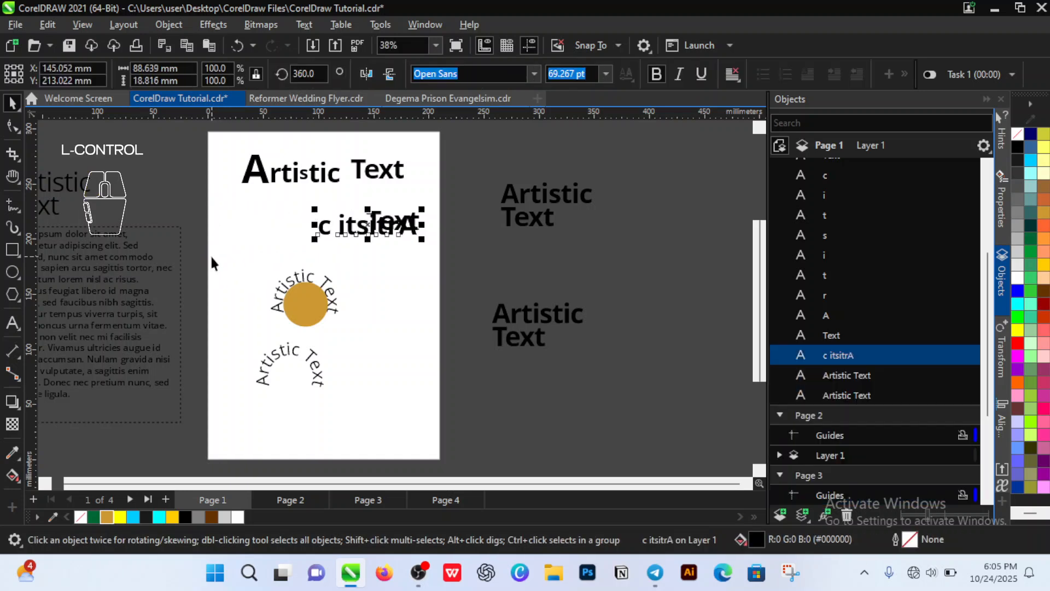
{"action": "key", "text": "ctrl+z"}
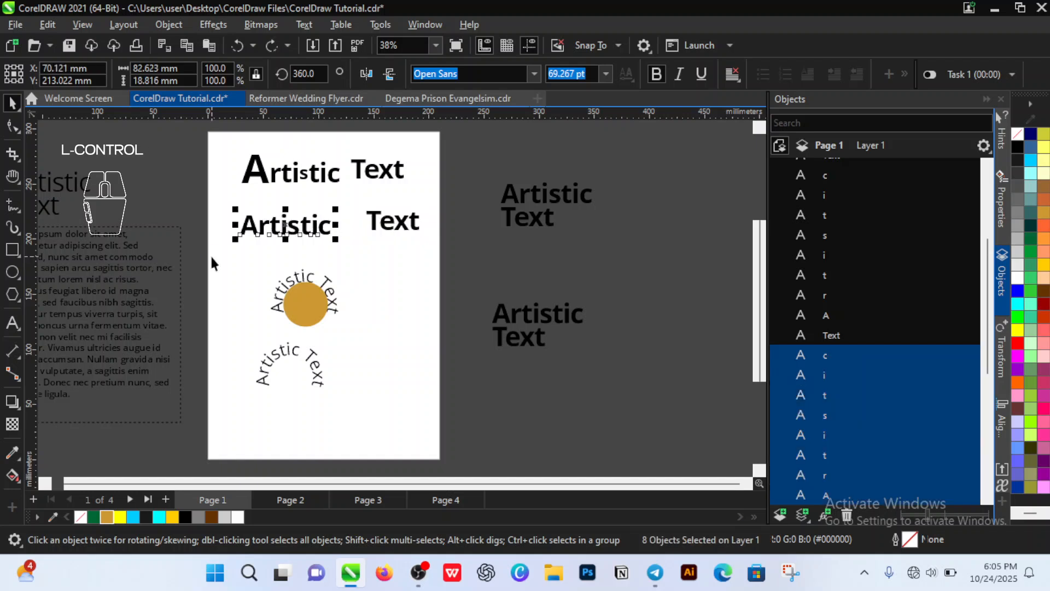
{"action": "key", "text": "ctrl+l"}
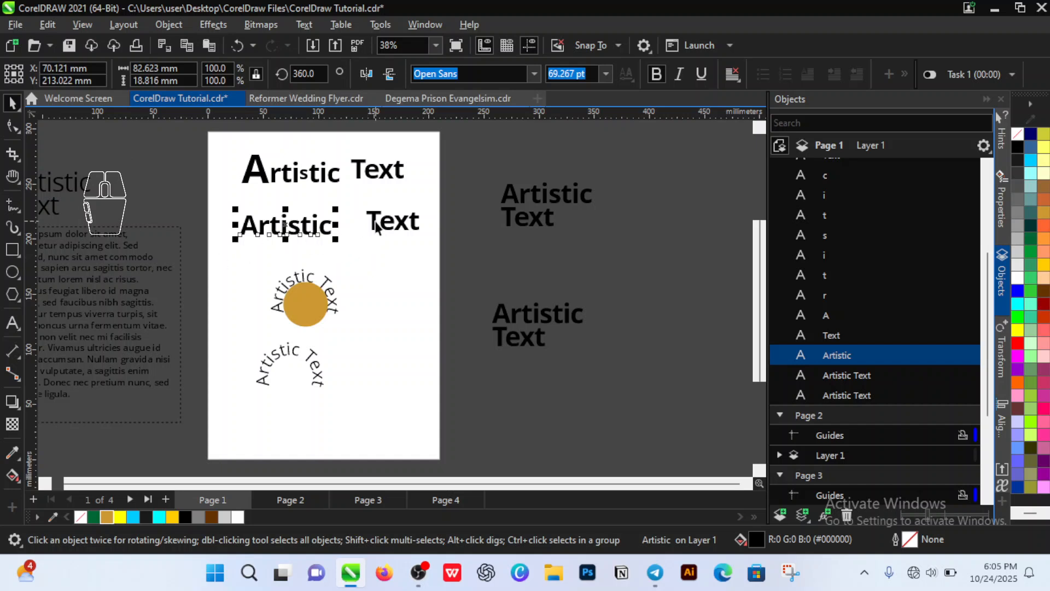
- Combine the lower "Artistic" and the word beside it into one text line reading "Artistic Text"
{"action": "key", "text": "shift"}
{"action": "left_click", "coordinate": [402, 223], "text": "shift"}
{"action": "key", "text": "ctrl"}
{"action": "key", "text": "ctrl+l"}
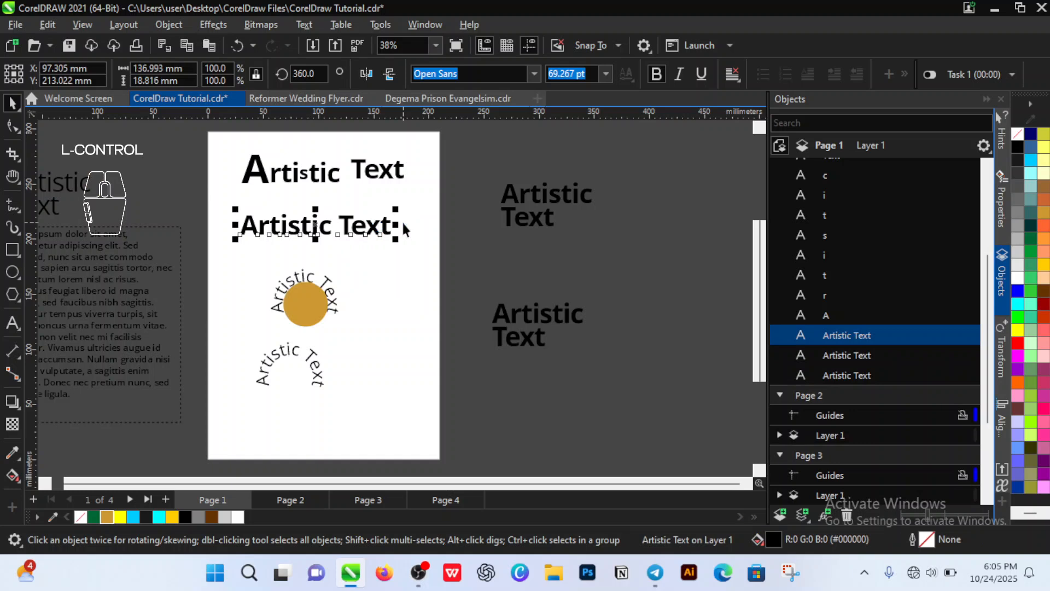
{"action": "key", "text": "ctrl+z"}
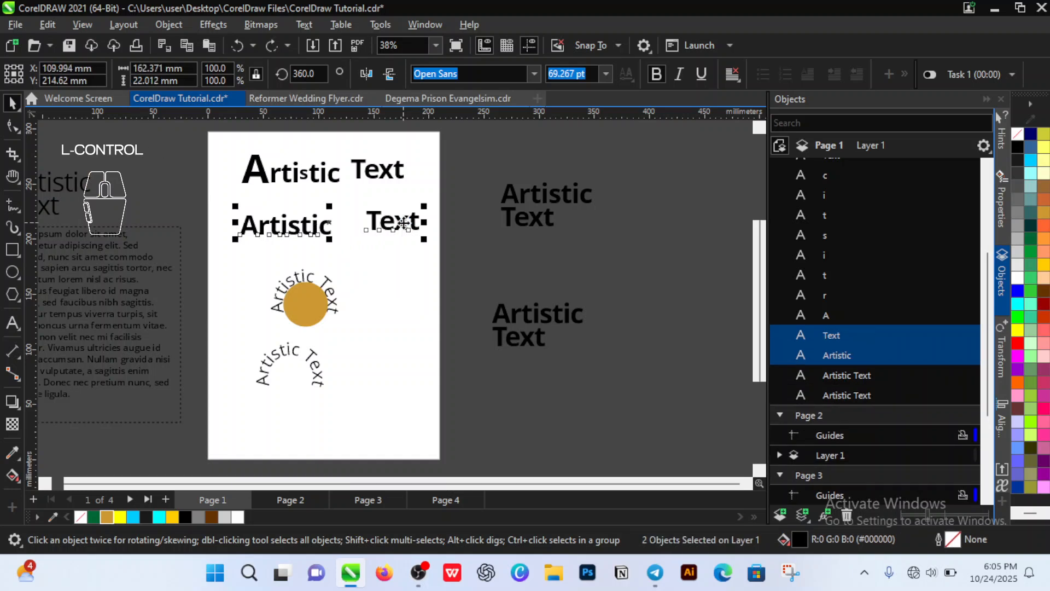
{"action": "key", "text": "ctrl+l"}
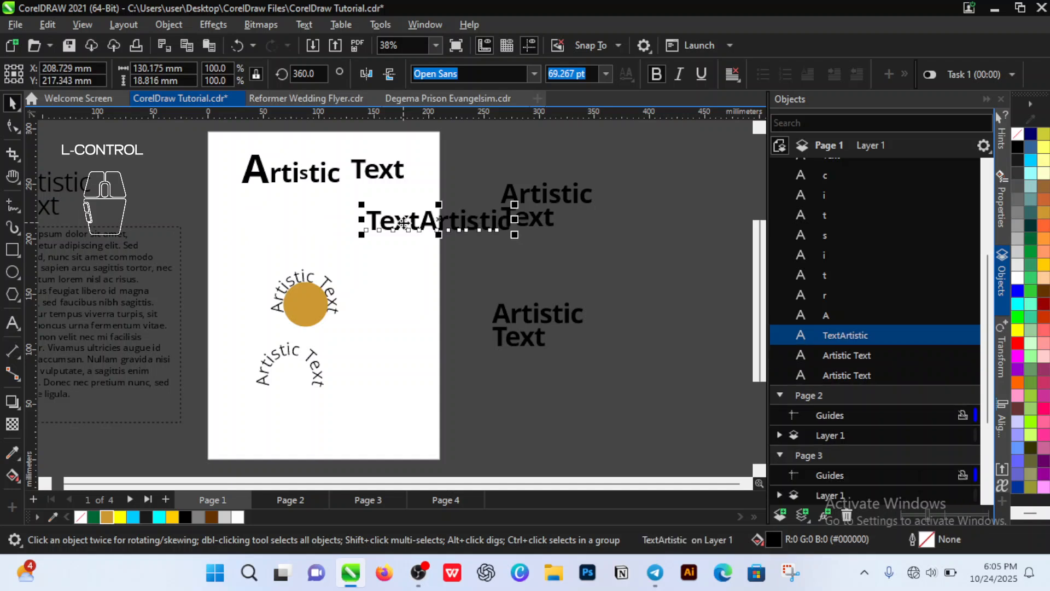
{"action": "key", "text": "ctrl+z"}
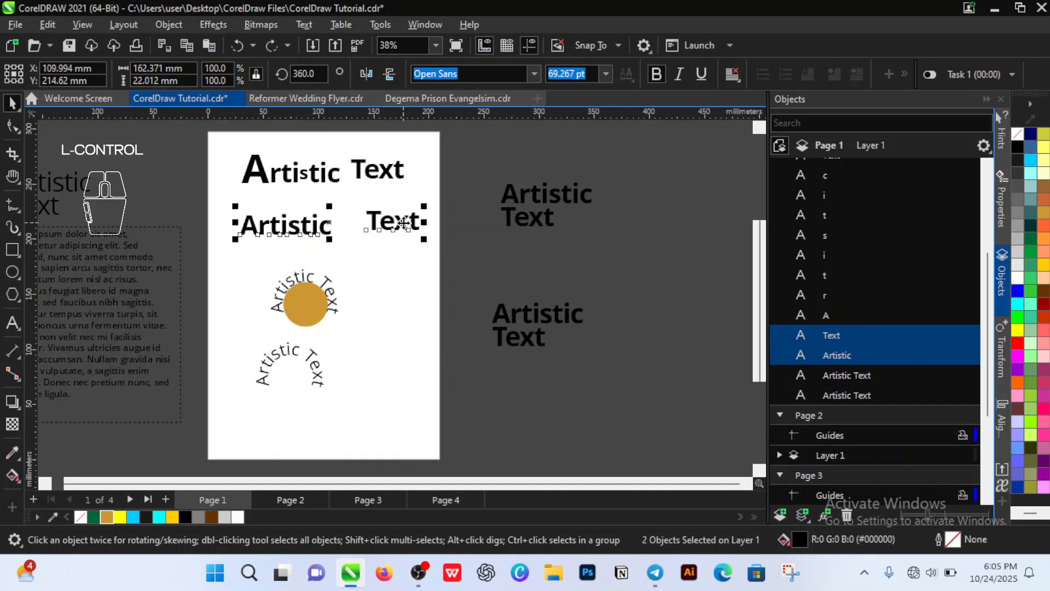
{"action": "key", "text": "ctrl+l"}
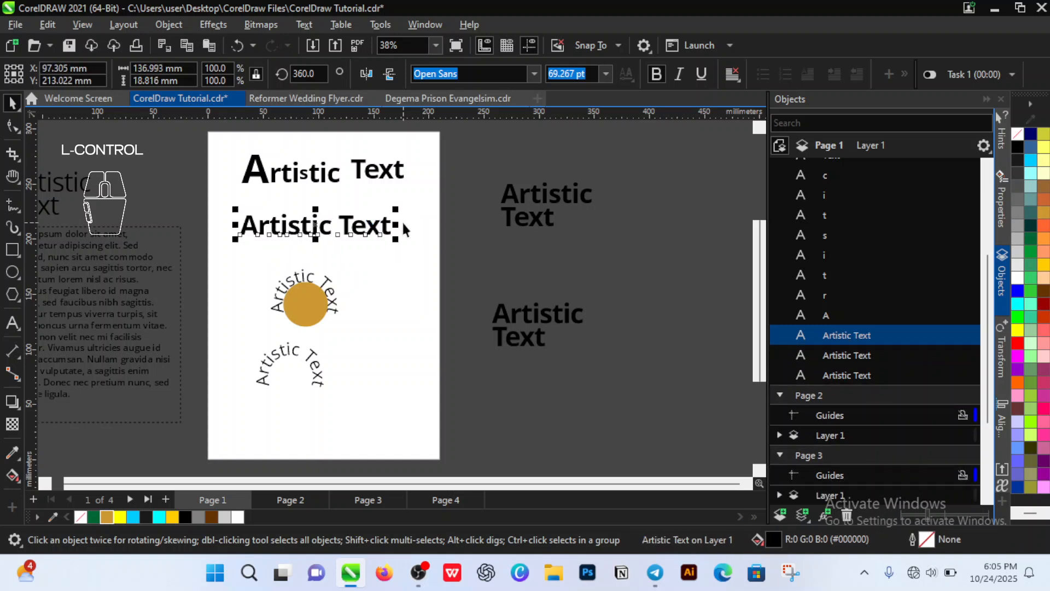
{"action": "left_click", "coordinate": [362, 251]}
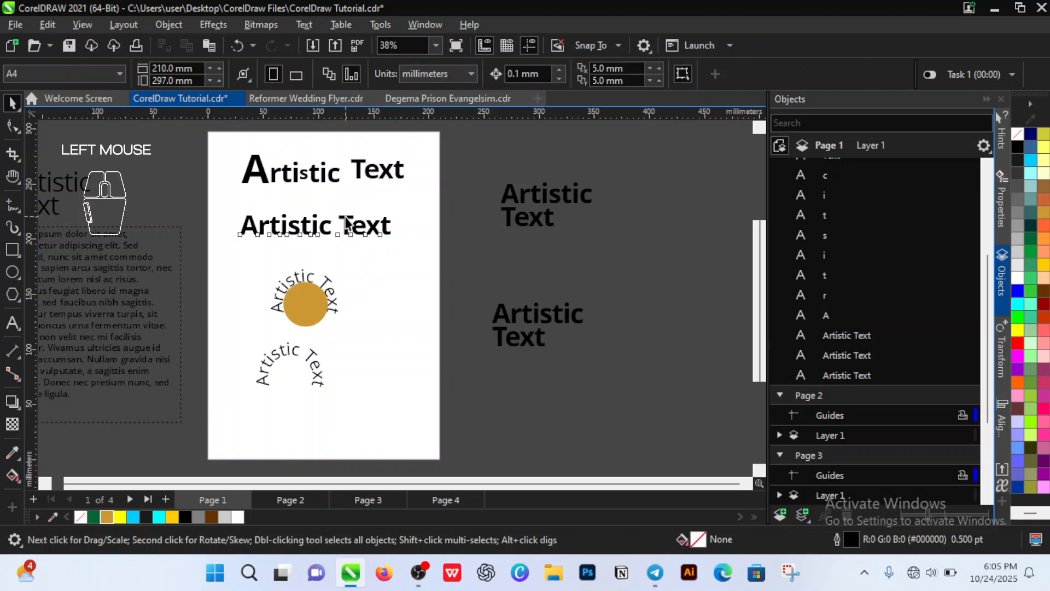
- Replace the space in the lower "Artistic Text" with a line break so that "Text" sits on a second line
{"action": "left_click", "coordinate": [351, 236]}
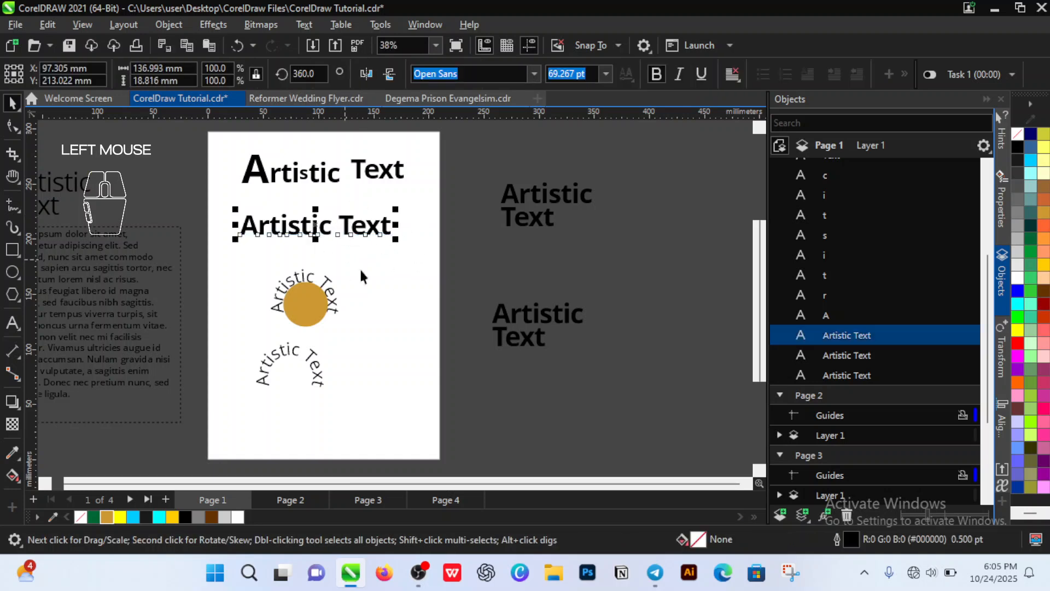
{"action": "double_click", "coordinate": [347, 222]}
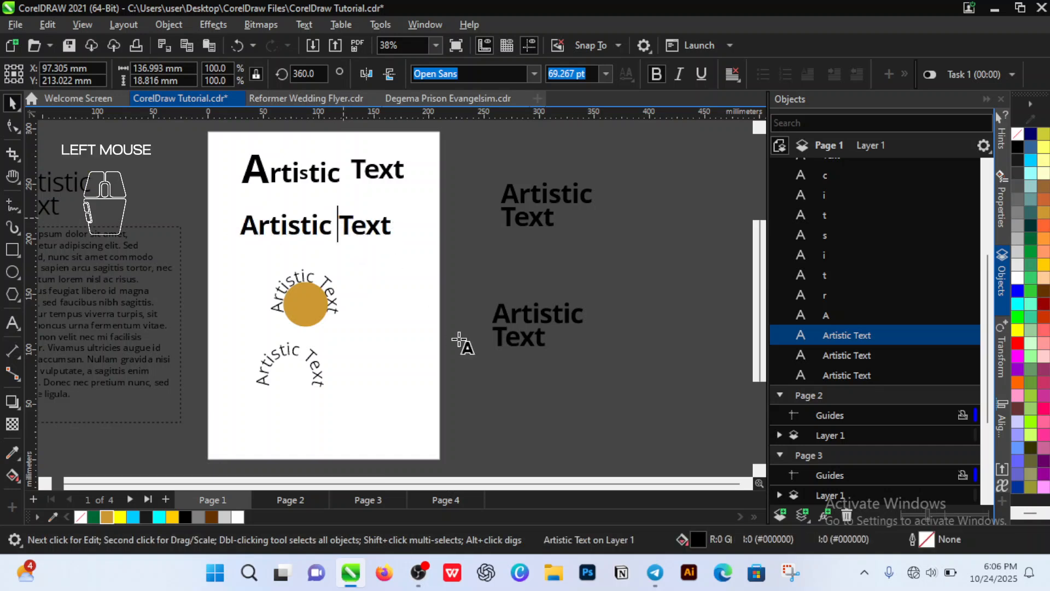
{"action": "key", "text": "BackSpace"}
{"action": "key", "text": "Return"}
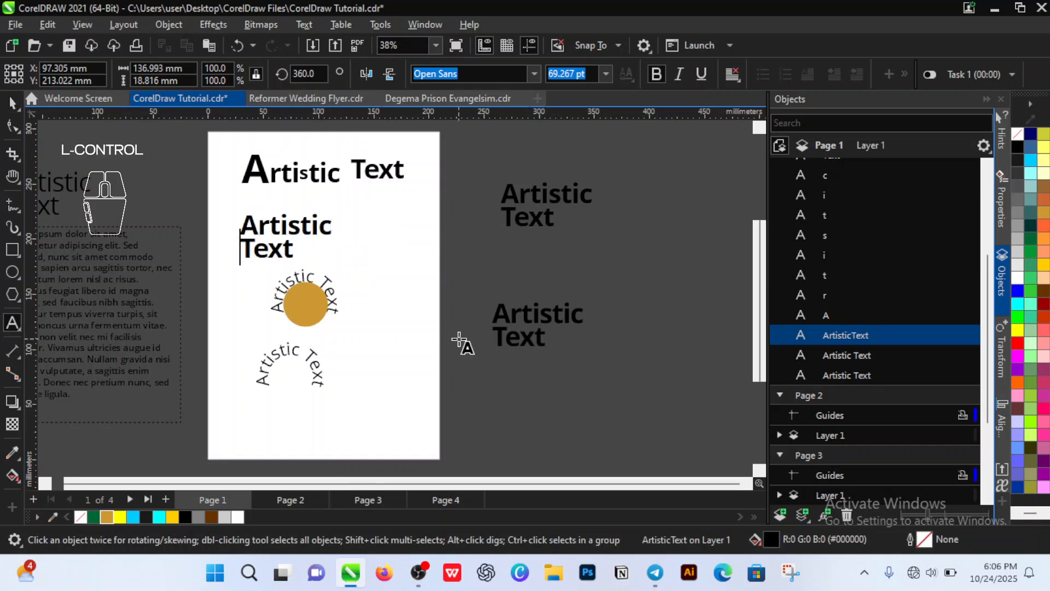
{"action": "key", "text": "ctrl+space"}
- Move the two-line "Artistic Text" towards the page's right side and break it apart into separate lines
{"action": "left_click_drag", "start_coordinate": [306, 228], "coordinate": [381, 223]}
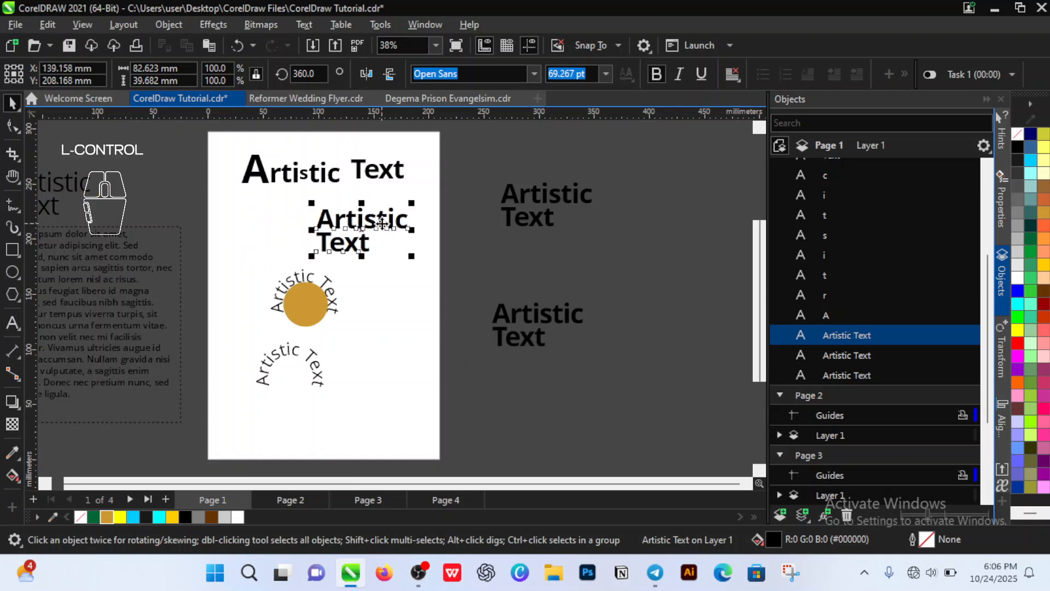
{"action": "key", "text": "ctrl+k"}
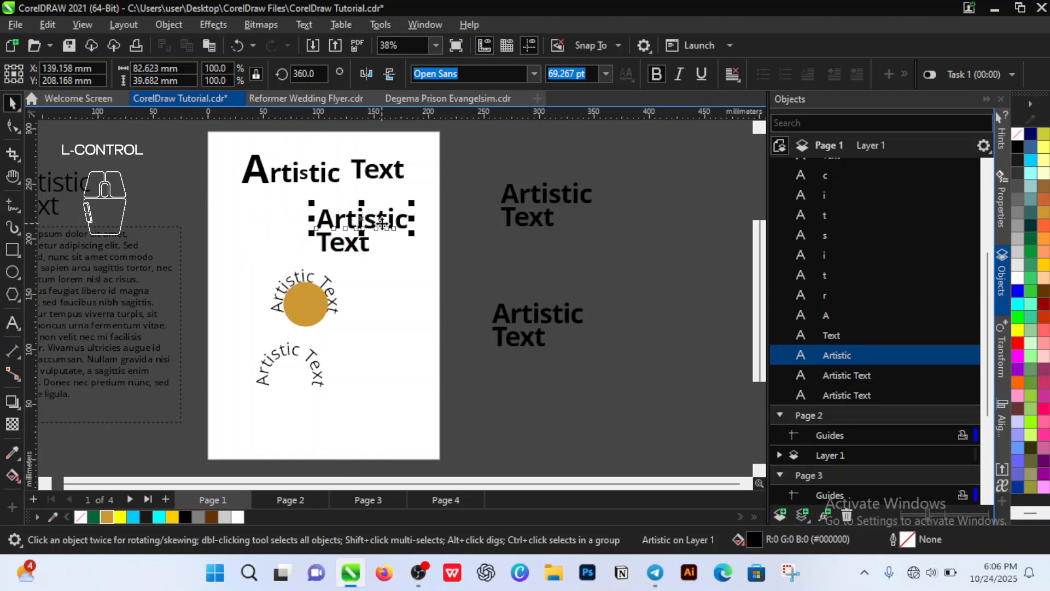
- Combine the separate "Artistic" and "Text" lines into one text object and add a line break before "Text"
{"action": "left_click", "coordinate": [363, 250], "text": "shift"}
{"action": "key", "text": "ctrl+l"}
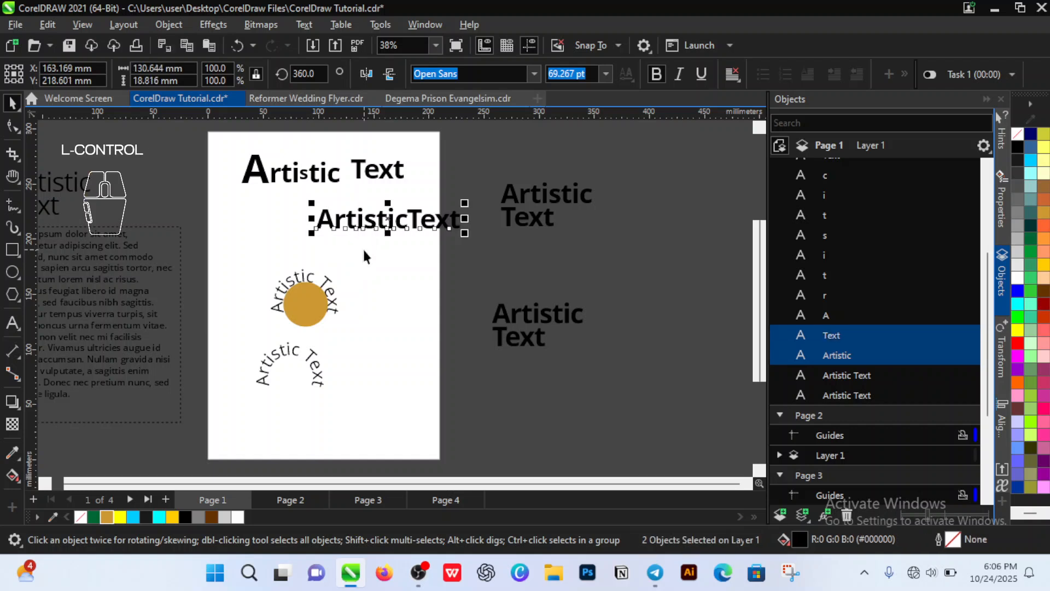
{"action": "double_click", "coordinate": [407, 219]}
{"action": "key", "text": "Return"}
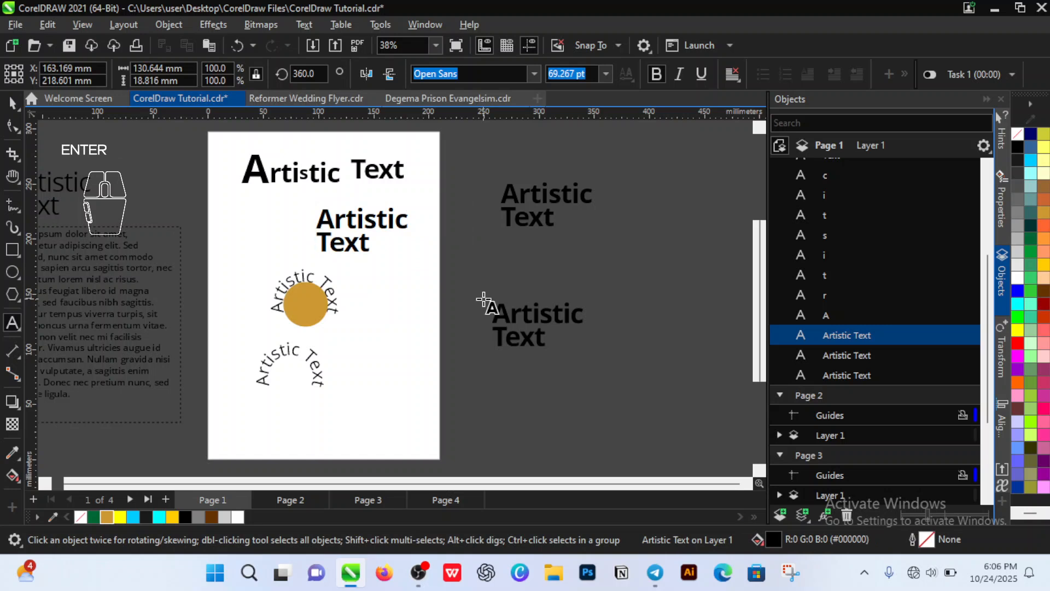
{"action": "key", "text": "ctrl+space"}
- Clear the page by moving the two-line "Artistic Text", the mixed-size heading and both circular texts onto the pasteboard right of it
{"action": "left_click_drag", "start_coordinate": [368, 225], "coordinate": [633, 225]}
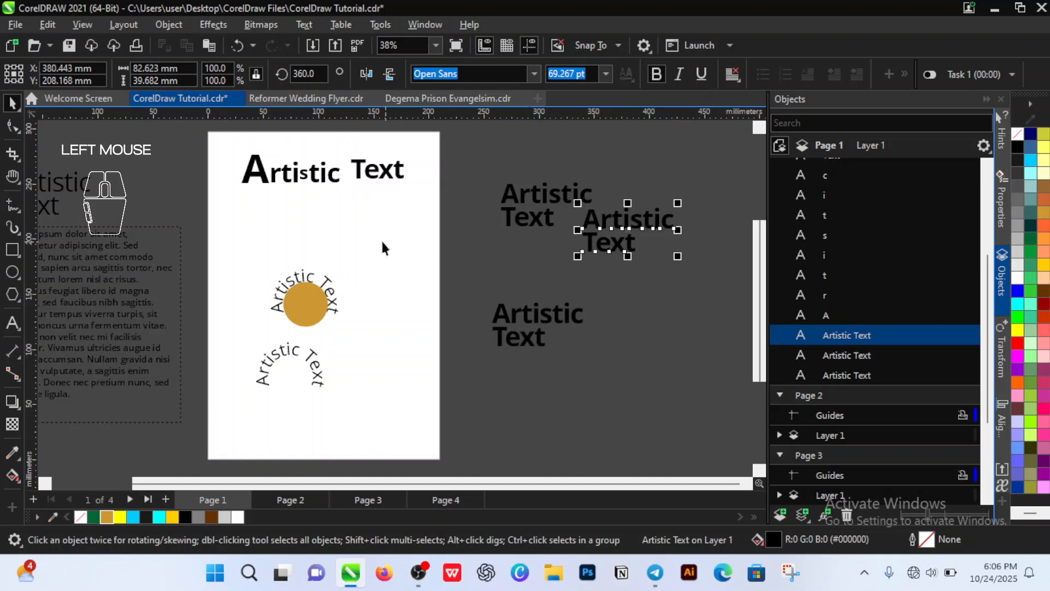
{"action": "left_click_drag", "start_coordinate": [223, 137], "coordinate": [445, 412]}
{"action": "left_click_drag", "start_coordinate": [314, 314], "coordinate": [704, 310]}
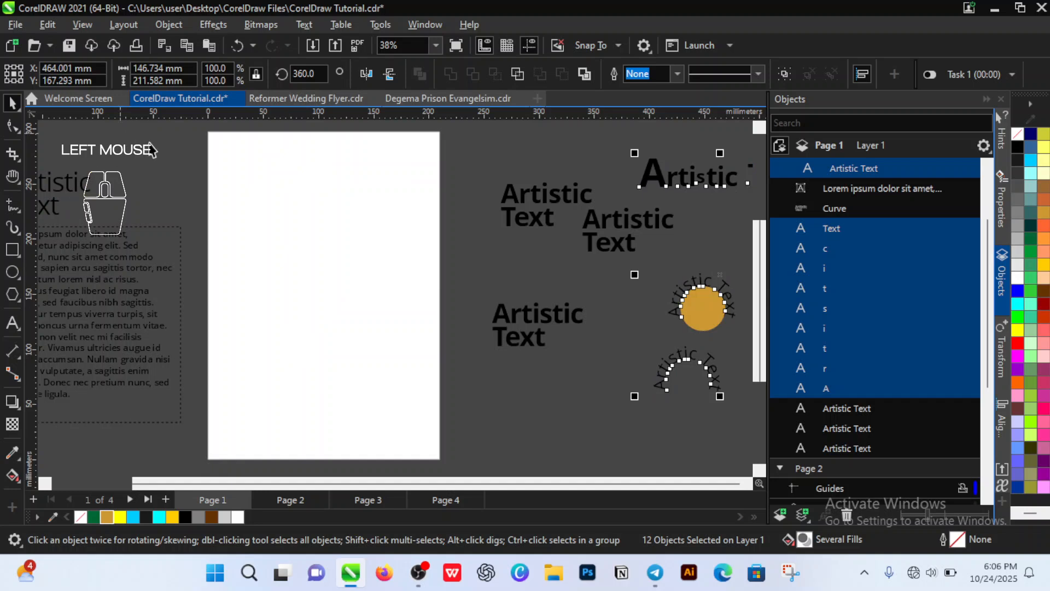
- Place a duplicate of the Lorem ipsum paragraph frame on the page and move the light "Artistic Text" heading above it
{"action": "left_click", "coordinate": [122, 273]}
{"action": "key", "text": "ctrl"}
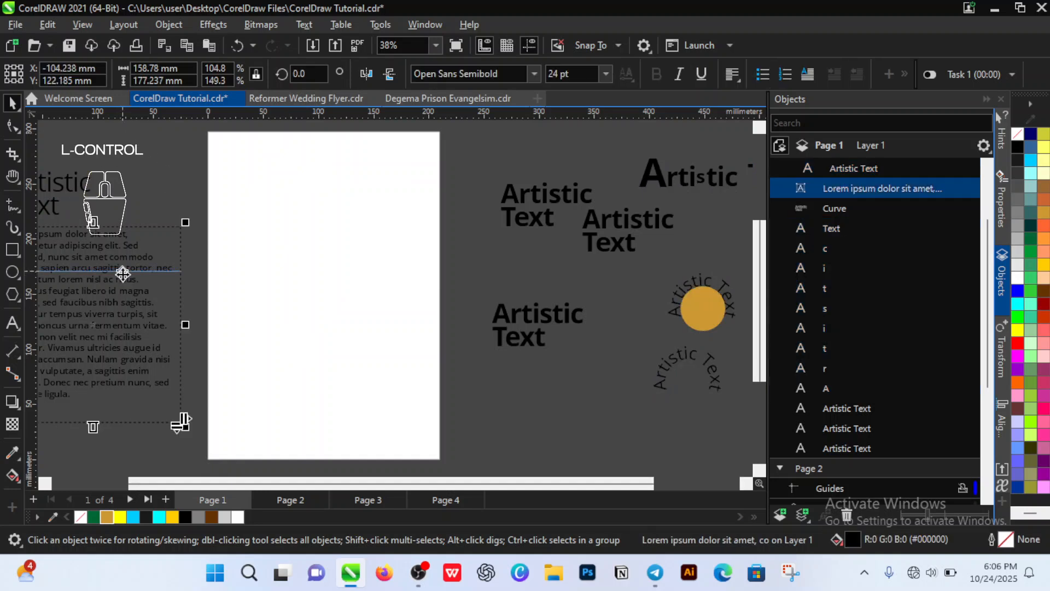
{"action": "key", "text": "ctrl+d"}
{"action": "left_click_drag", "start_coordinate": [122, 274], "coordinate": [355, 306]}
{"action": "left_click_drag", "start_coordinate": [81, 184], "coordinate": [324, 192]}
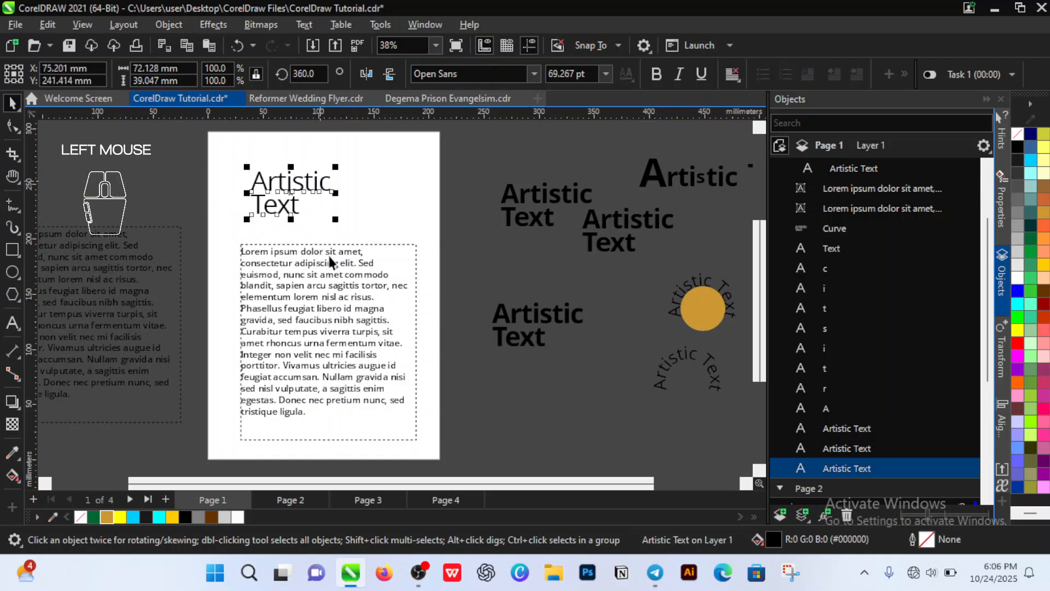
{"action": "left_click", "coordinate": [315, 289]}
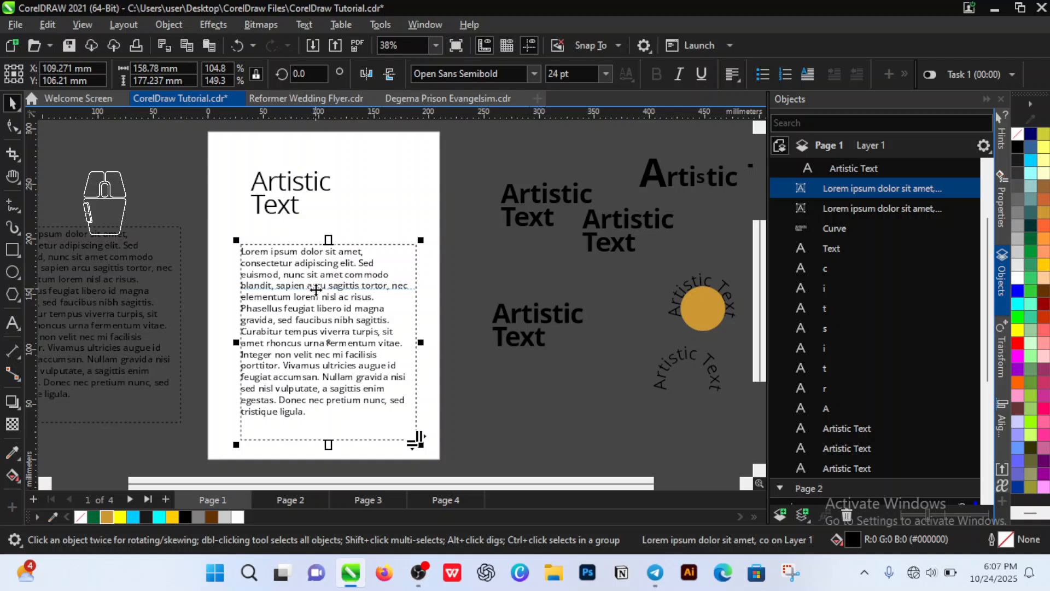
- Convert the Lorem ipsum paragraph on the page to artistic text and select it to check its outline
{"action": "right_click", "coordinate": [316, 290]}
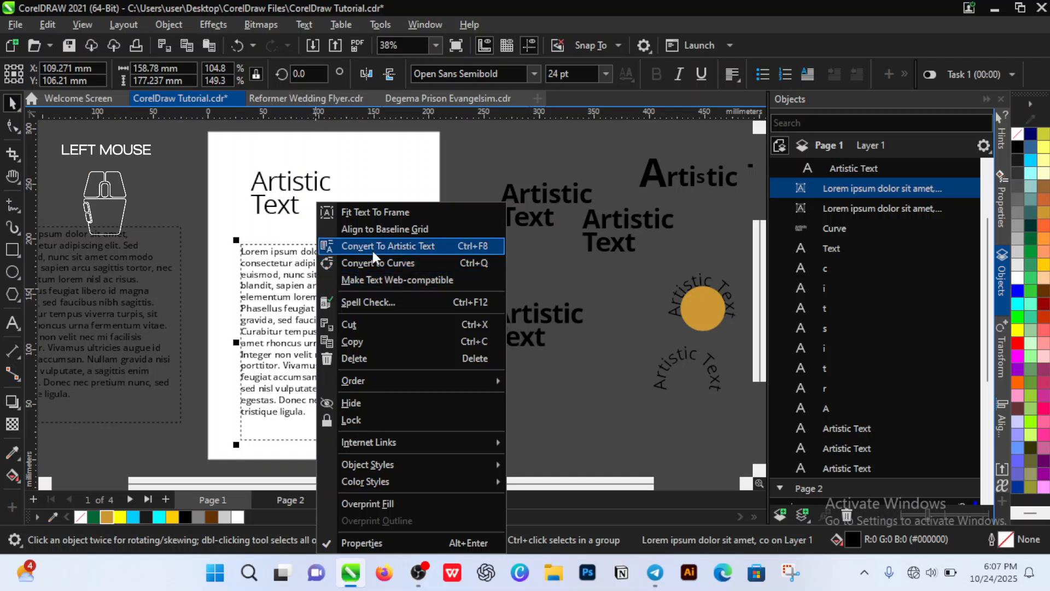
{"action": "left_click", "coordinate": [372, 251]}
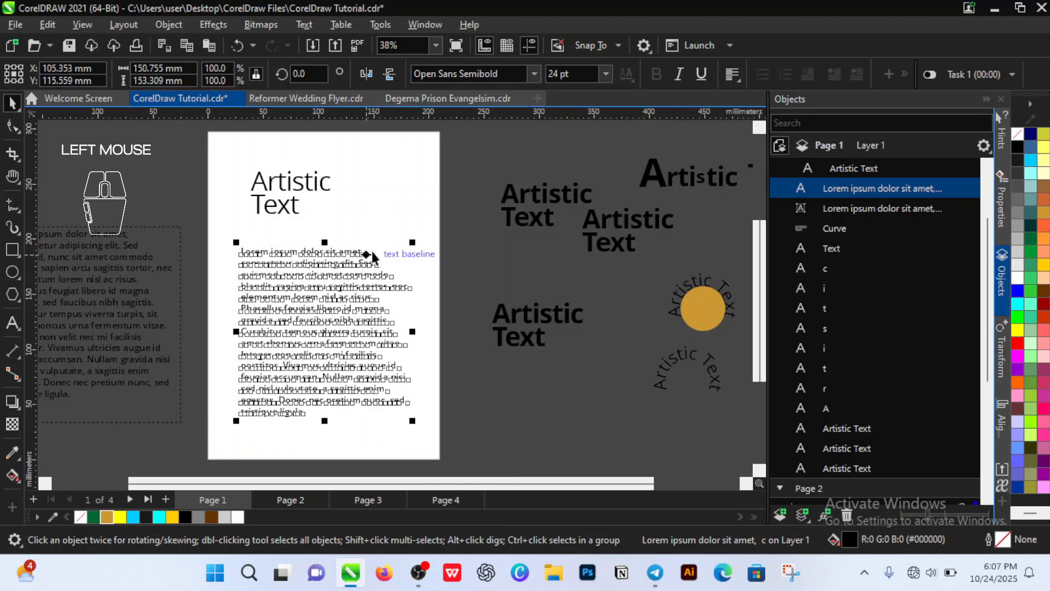
{"action": "left_click", "coordinate": [417, 251]}
{"action": "left_click", "coordinate": [309, 261]}
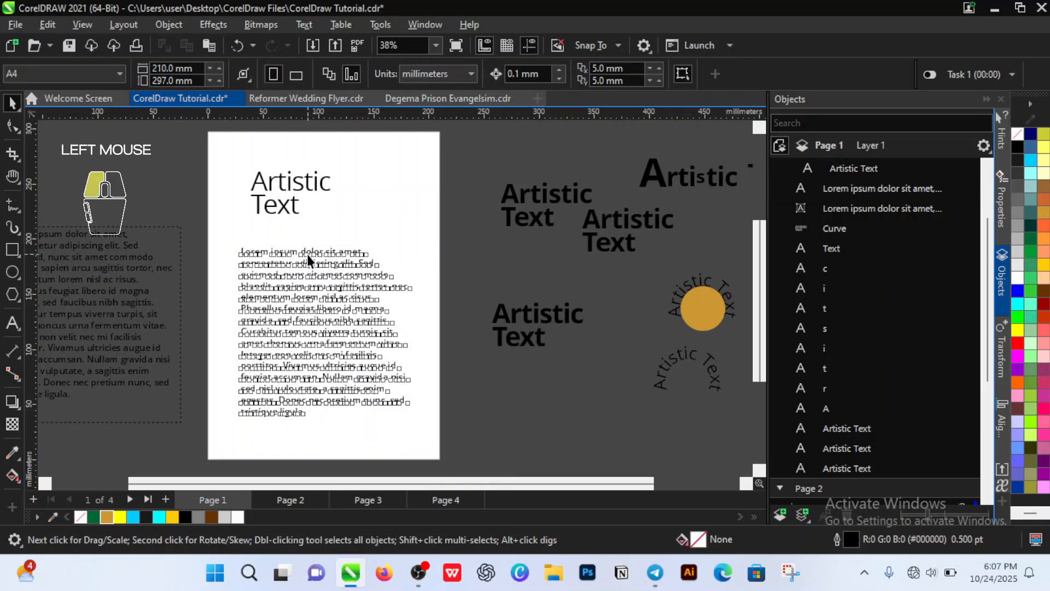
{"action": "left_click", "coordinate": [408, 259]}
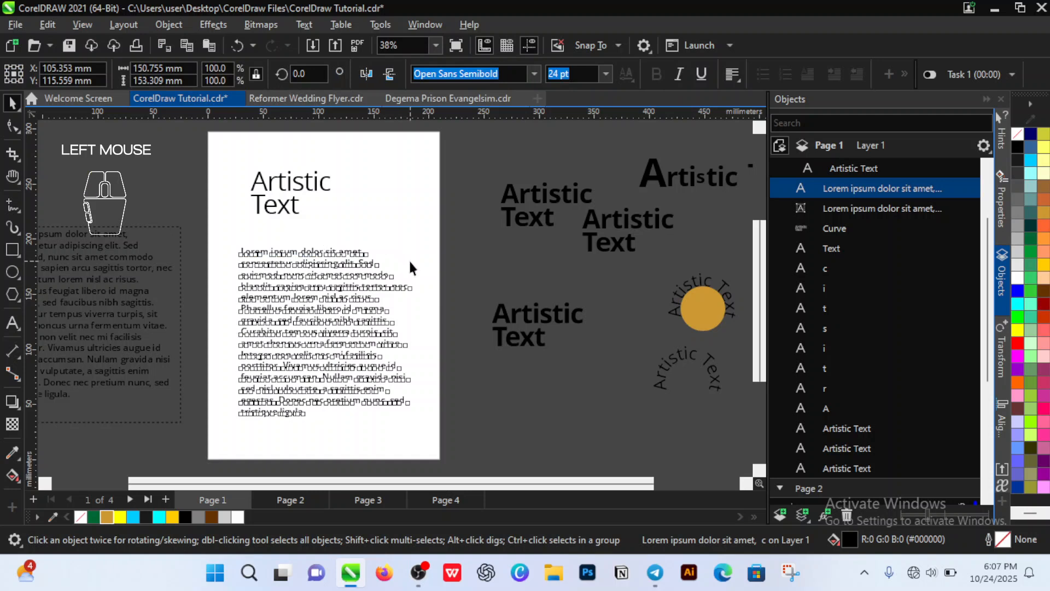
{"action": "left_click", "coordinate": [358, 255]}
- Convert the "Artistic Text" heading on the page to paragraph text and widen its frame to about 118 mm
{"action": "left_click", "coordinate": [300, 187]}
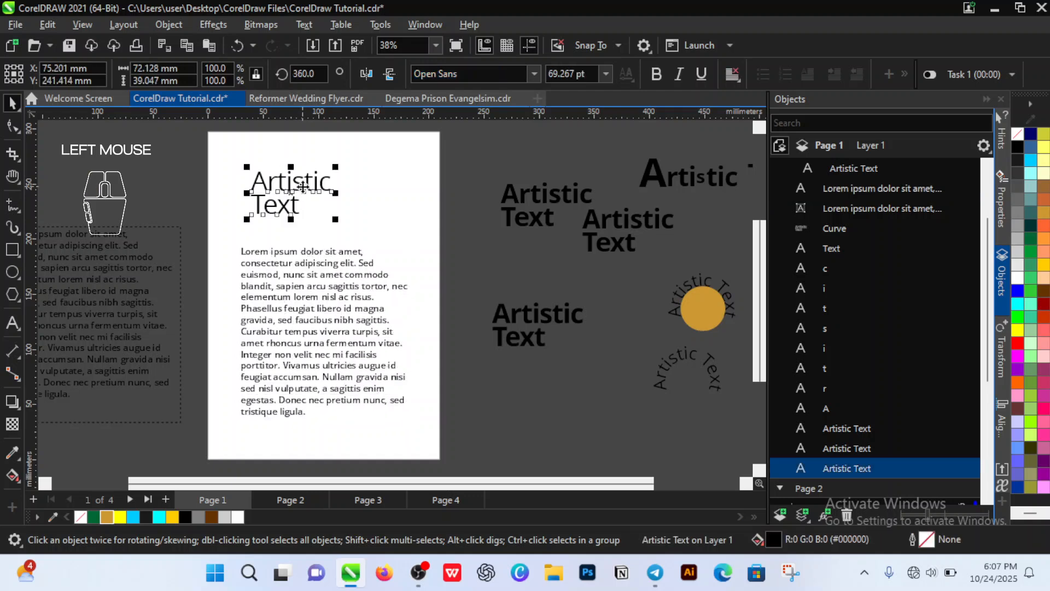
{"action": "right_click", "coordinate": [303, 187]}
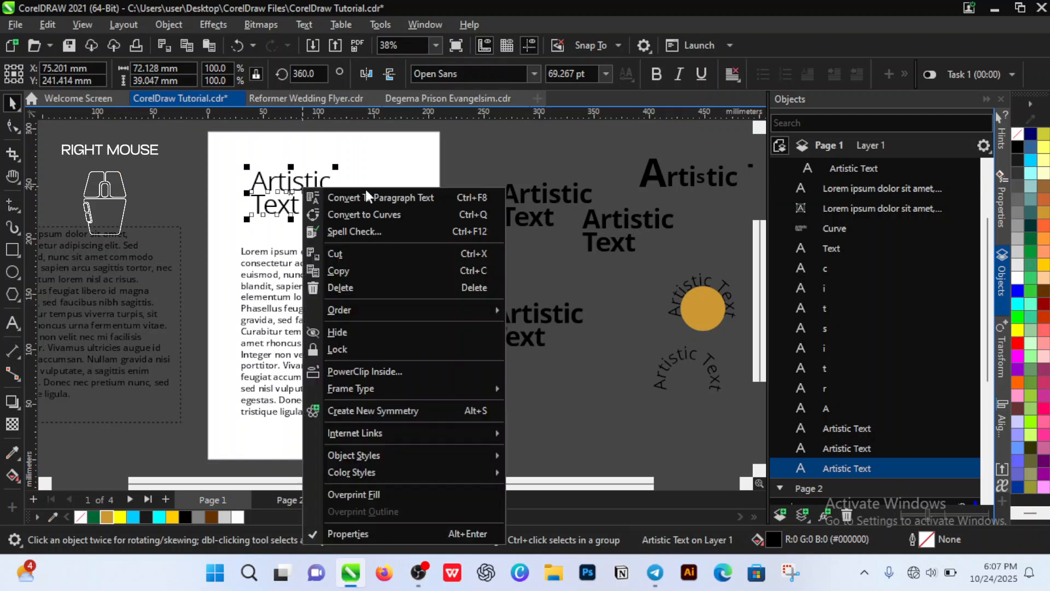
{"action": "left_click", "coordinate": [399, 203]}
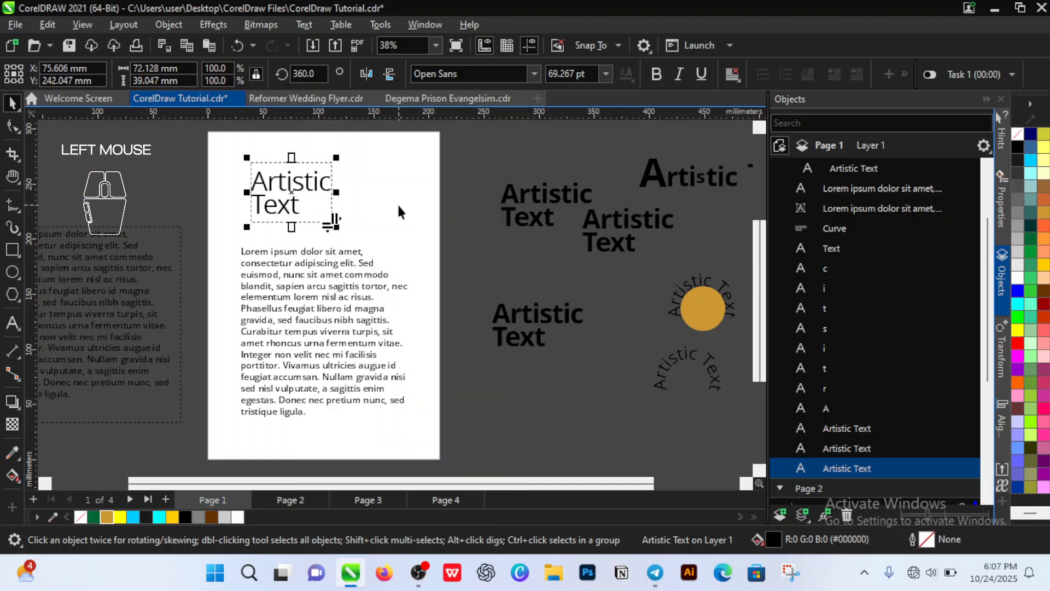
{"action": "left_click_drag", "start_coordinate": [336, 192], "coordinate": [382, 192]}
- Replace the space between the heading's two words, and narrow its text frame to just beyond the word "Artistic"
{"action": "left_click", "coordinate": [351, 187]}
{"action": "double_click", "coordinate": [350, 187]}
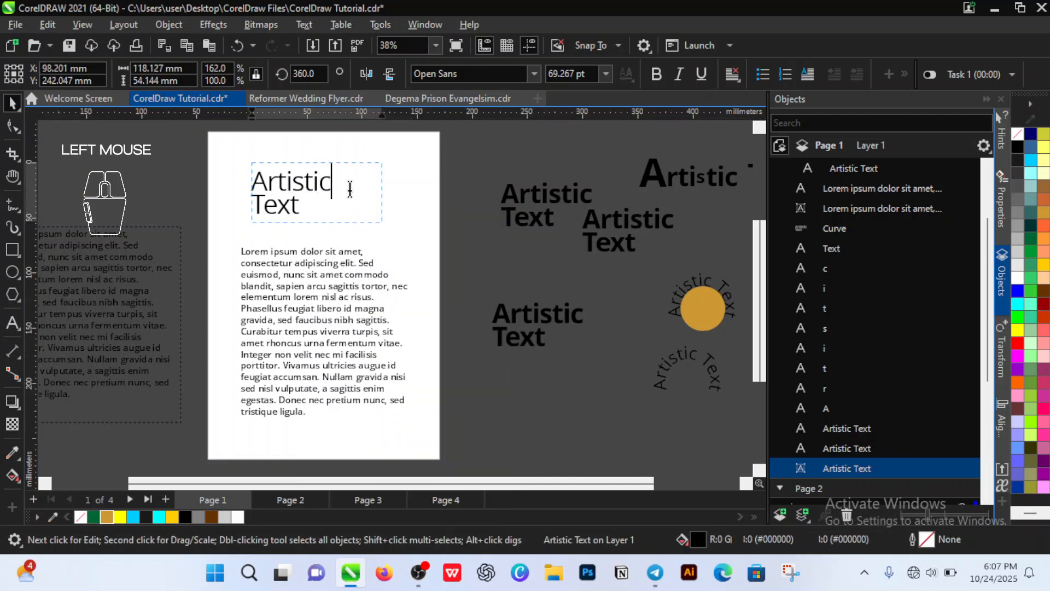
{"action": "key", "text": "Delete"}
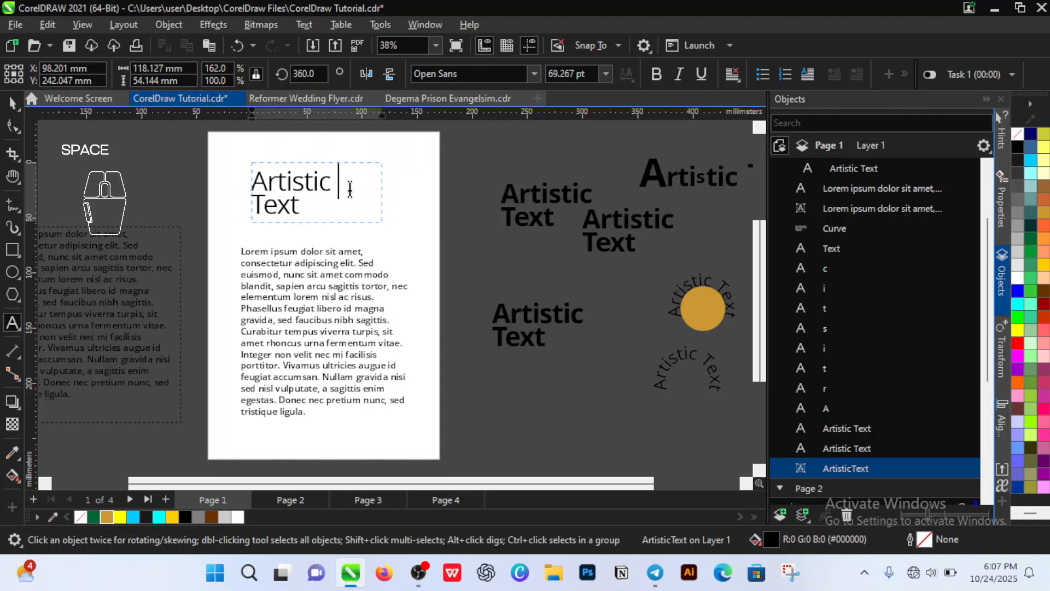
{"action": "key", "text": "ctrl"}
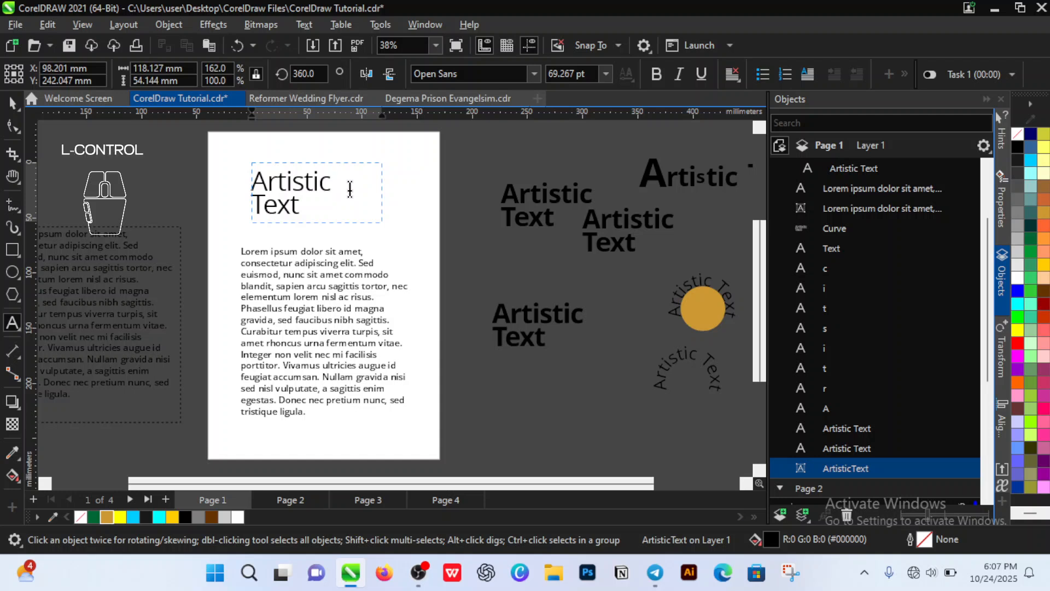
{"action": "key", "text": "BackSpace"}
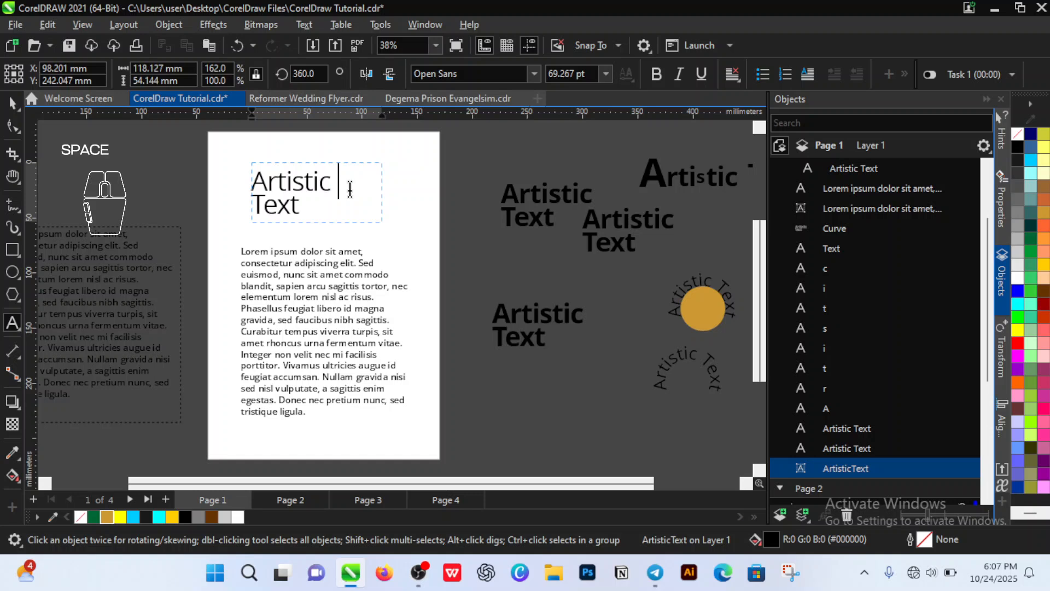
{"action": "key", "text": "ctrl+space"}
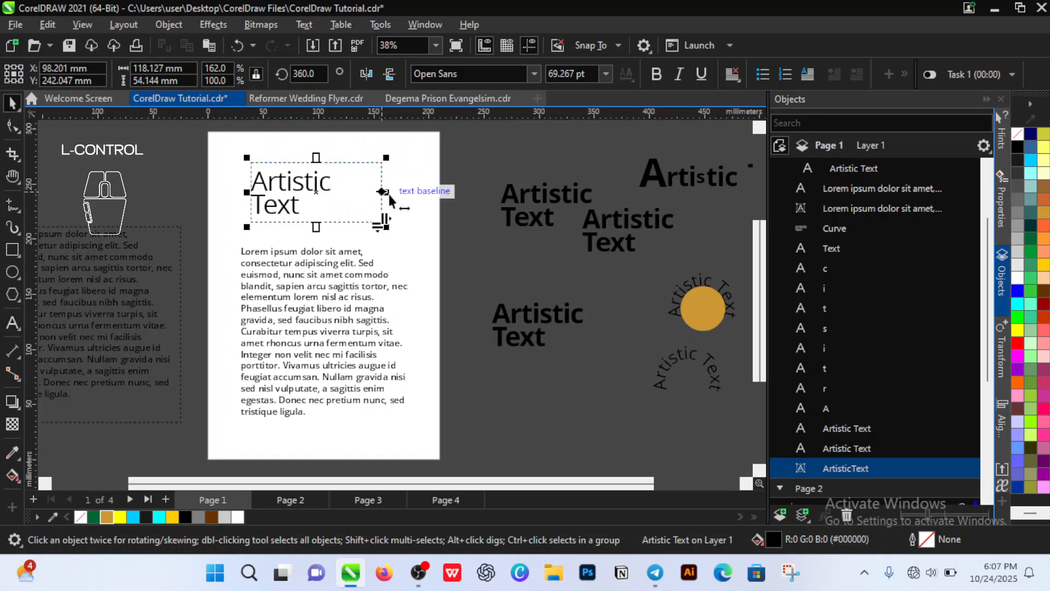
{"action": "left_click_drag", "start_coordinate": [389, 195], "coordinate": [359, 193]}
{"action": "left_click", "coordinate": [390, 207]}
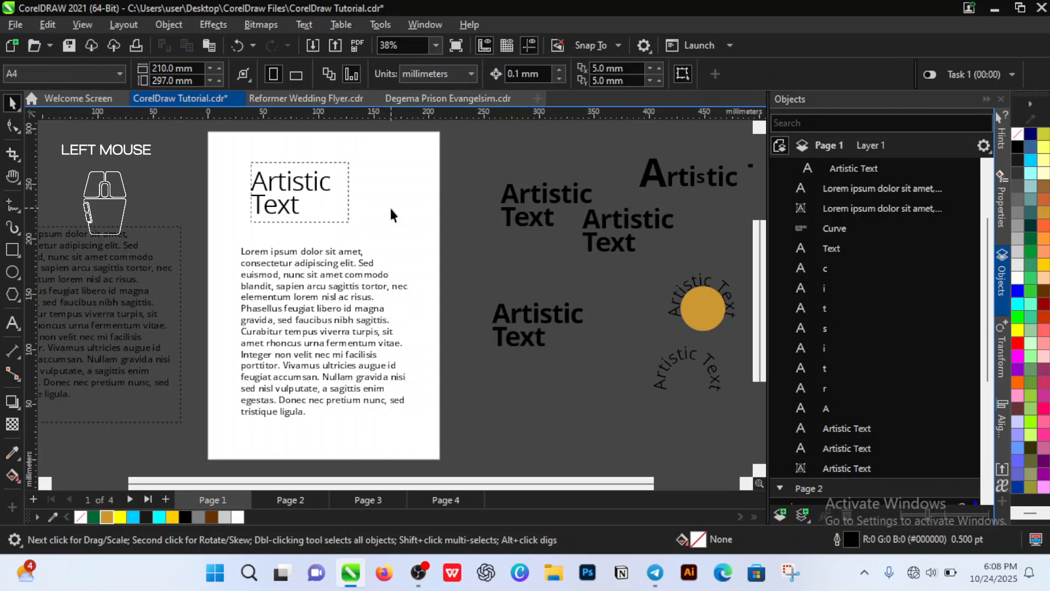
- Move the off-page Lorem ipsum paragraph frame across the page to beside the circular text samples
{"action": "scroll", "coordinate": [365, 235], "scroll_direction": "down", "scroll_amount": 3}
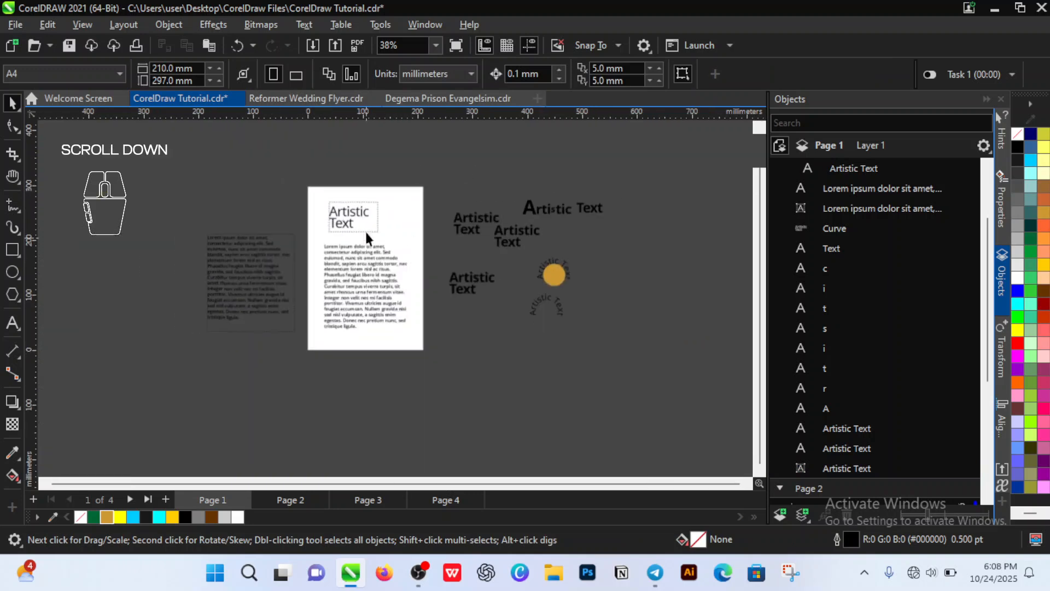
{"action": "scroll", "coordinate": [362, 213], "scroll_direction": "up", "scroll_amount": 2}
{"action": "scroll", "coordinate": [245, 296], "scroll_direction": "down", "scroll_amount": 1}
{"action": "left_click_drag", "start_coordinate": [212, 301], "coordinate": [701, 298]}
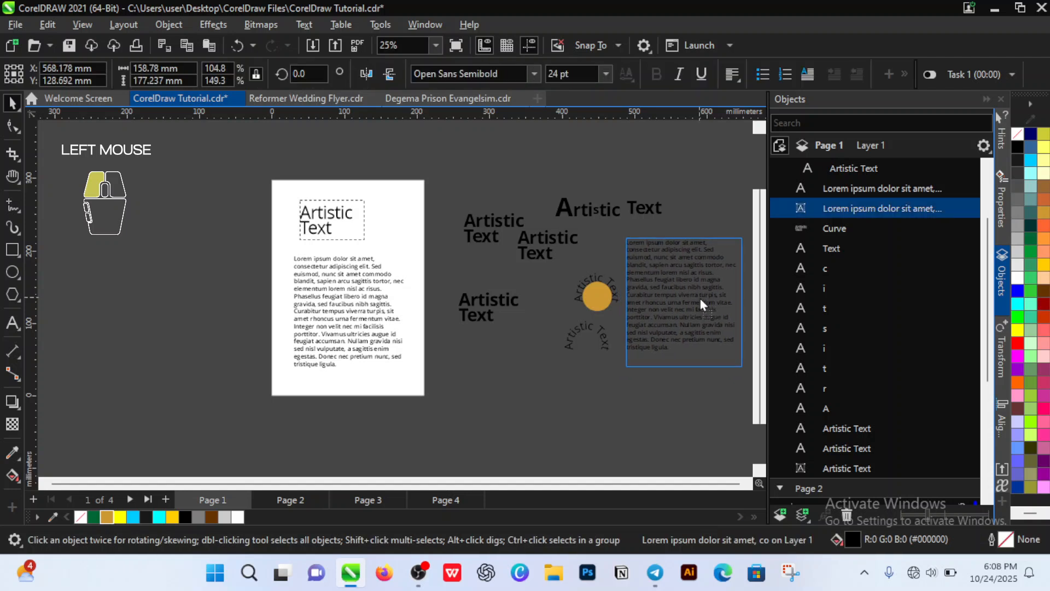
{"action": "scroll", "coordinate": [267, 227], "scroll_direction": "up", "scroll_amount": 1}
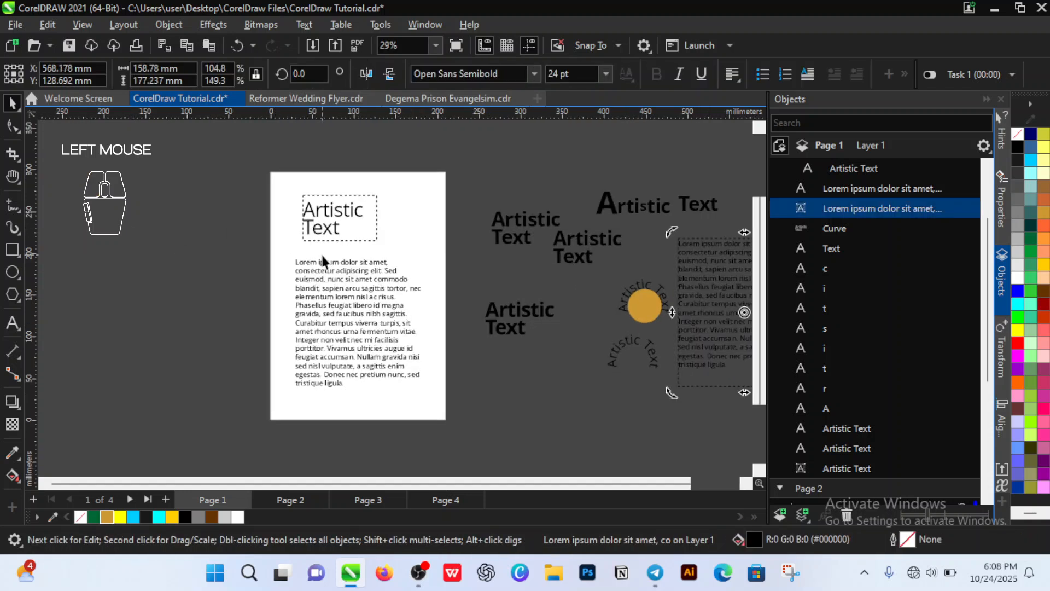
{"action": "left_click", "coordinate": [461, 226]}
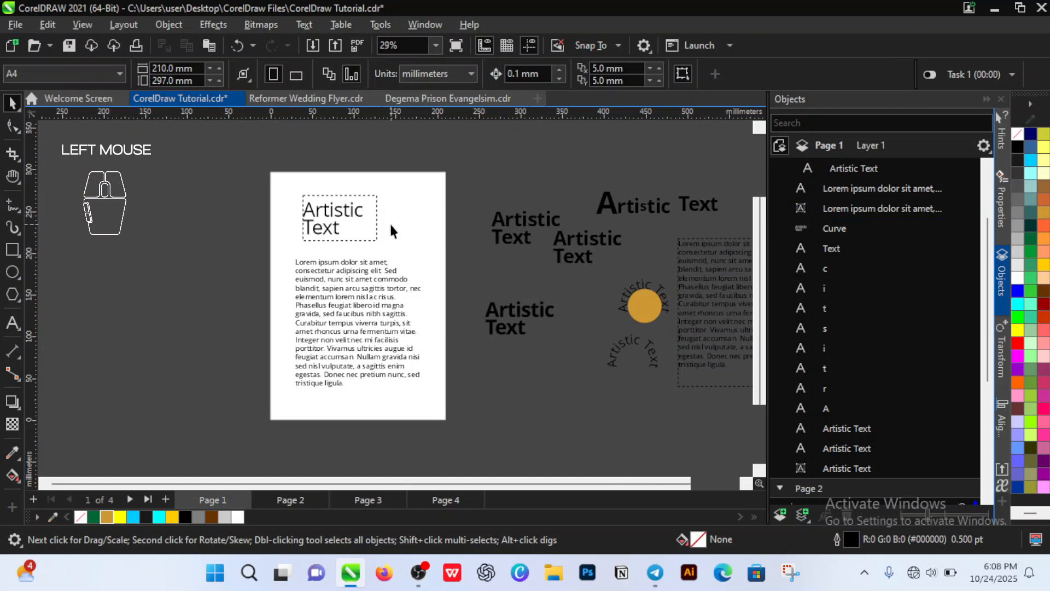
- Insert one landscape A4 page, 297 by 210 mm, before page 1
{"action": "key", "text": "Page_Up"}
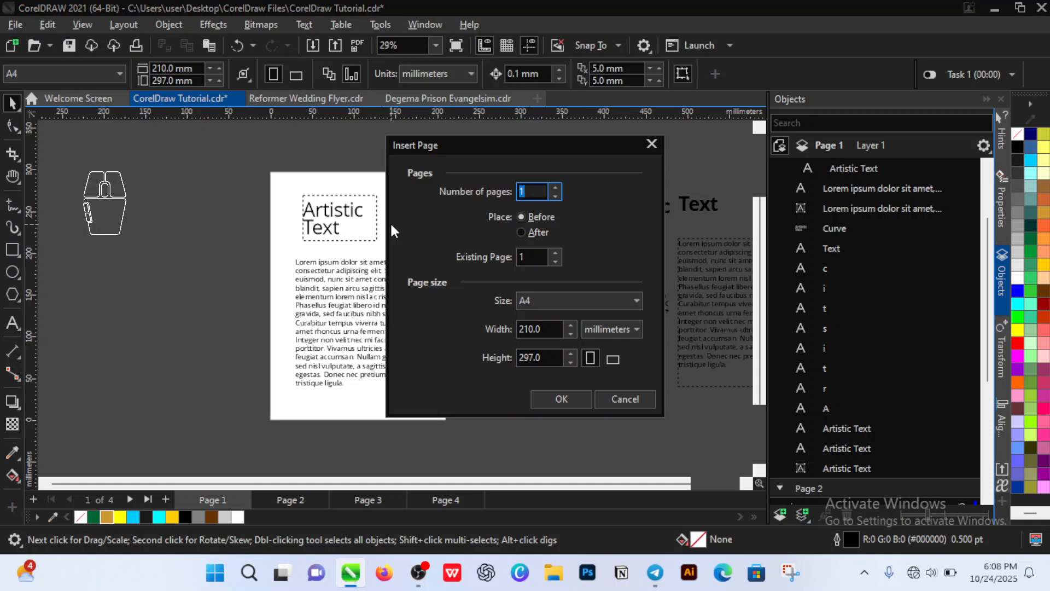
{"action": "right_click", "coordinate": [391, 225]}
{"action": "left_click", "coordinate": [613, 359]}
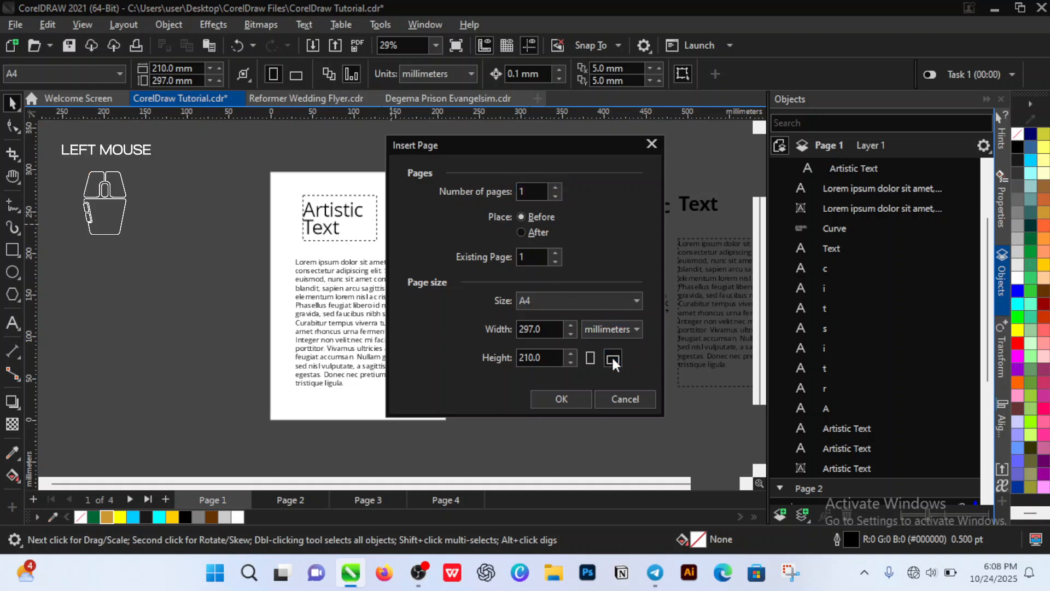
{"action": "key", "text": "Return"}
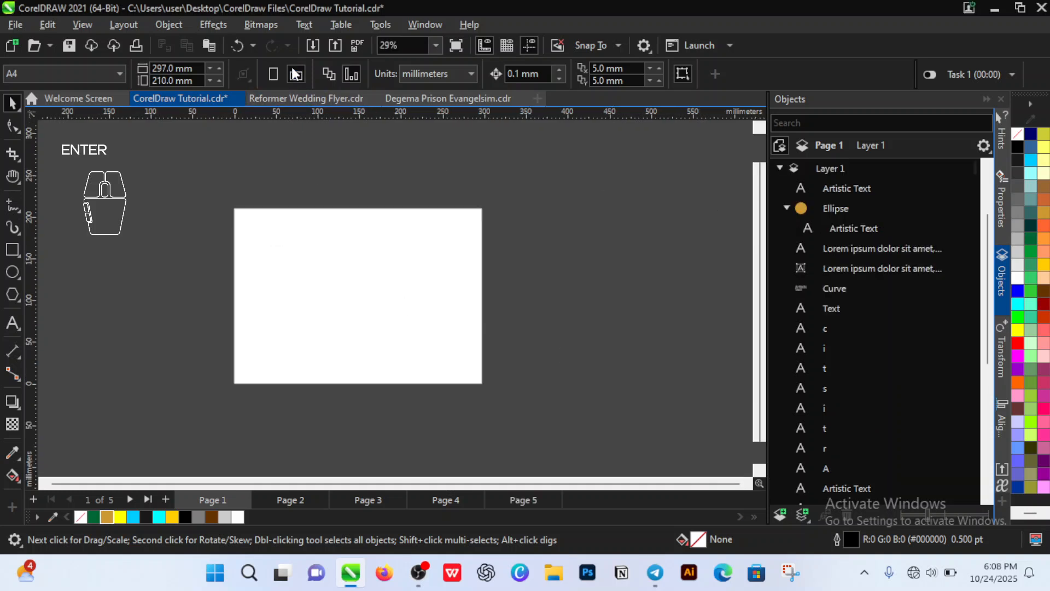
{"action": "left_click", "coordinate": [300, 263]}
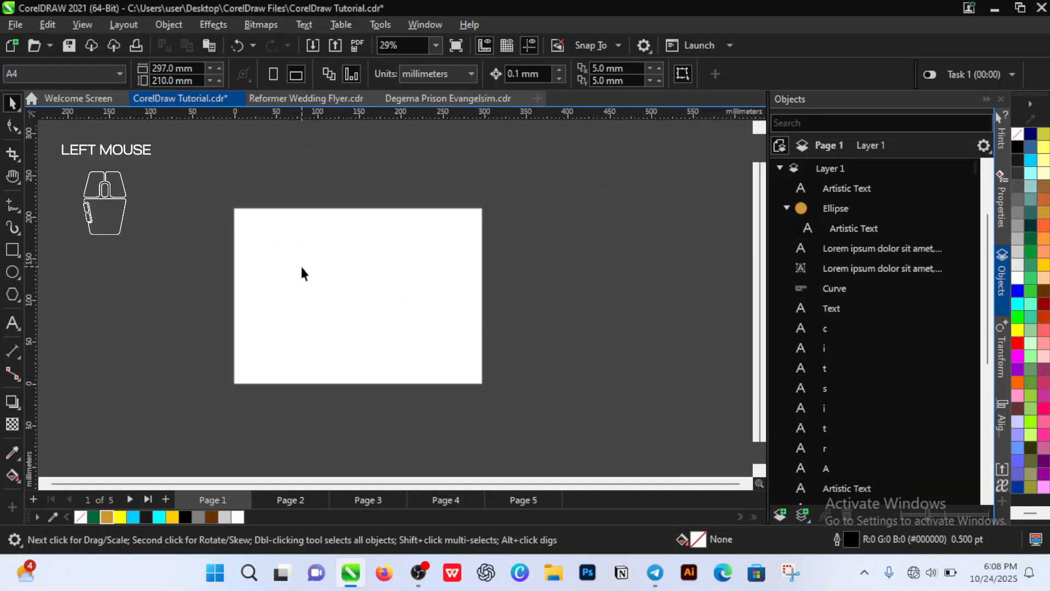
- Draw a rectangle about 297 by 208 mm covering the new landscape page
{"action": "left_click", "coordinate": [12, 249]}
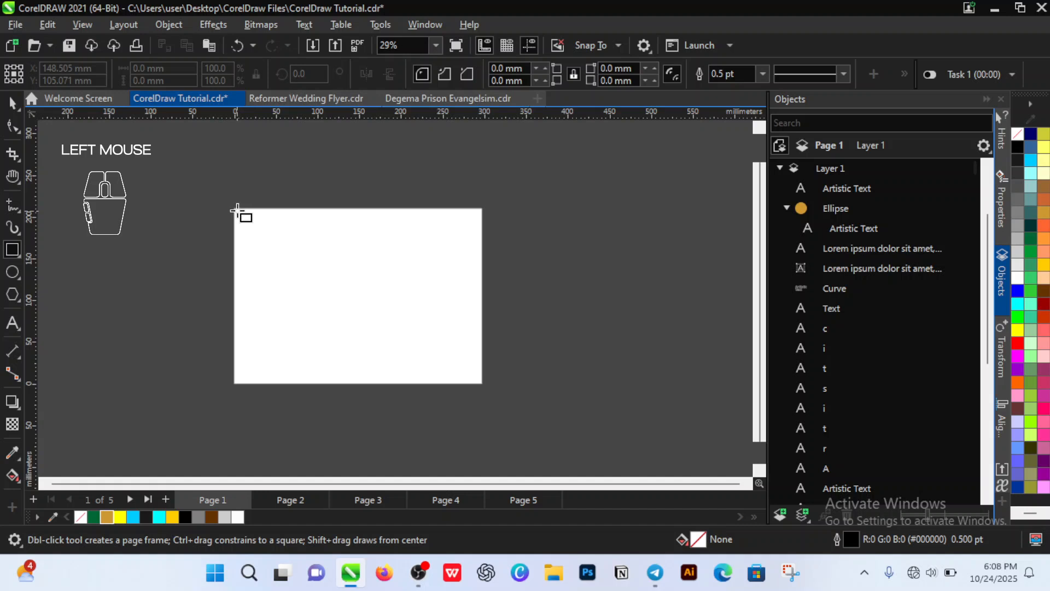
{"action": "left_click_drag", "start_coordinate": [238, 212], "coordinate": [482, 383]}
{"action": "key", "text": "space"}
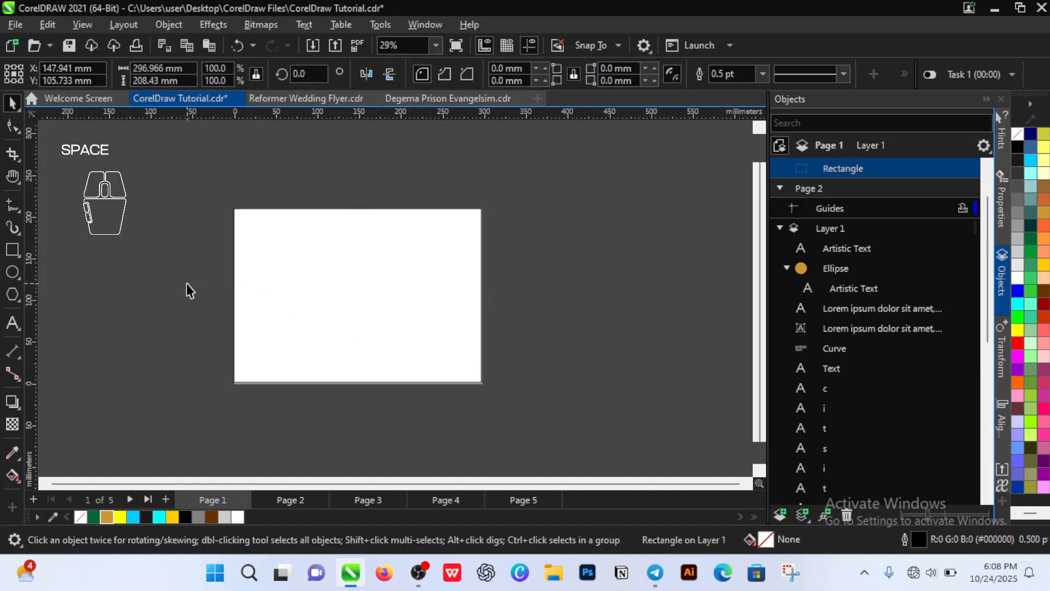
{"action": "left_click", "coordinate": [186, 284]}
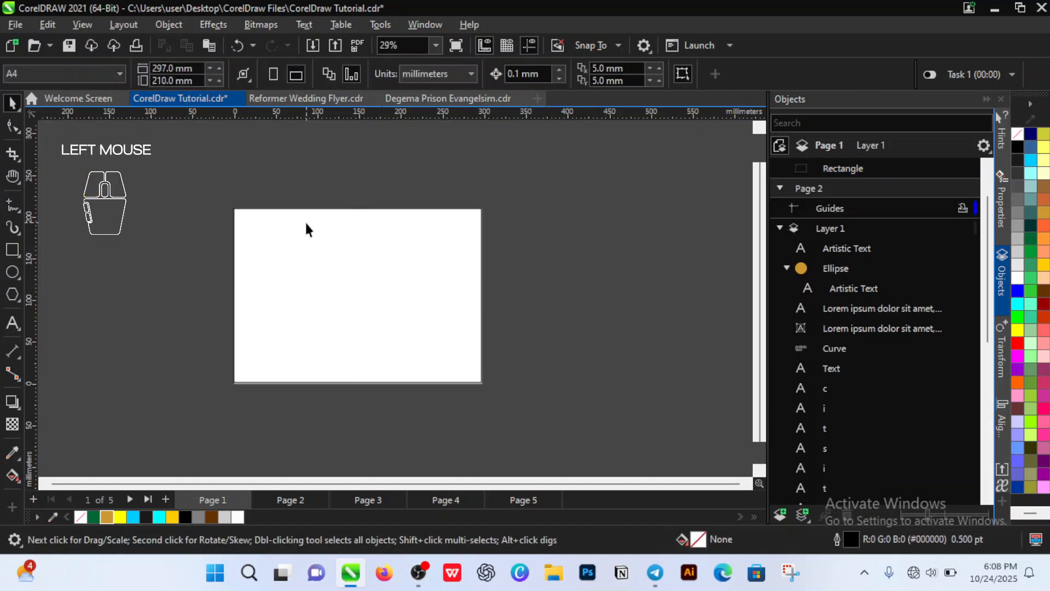
- With the proportions unlocked, set the rectangle's width to 297 mm and height to 210 mm, then lock the ratio again
{"action": "left_click", "coordinate": [367, 282]}
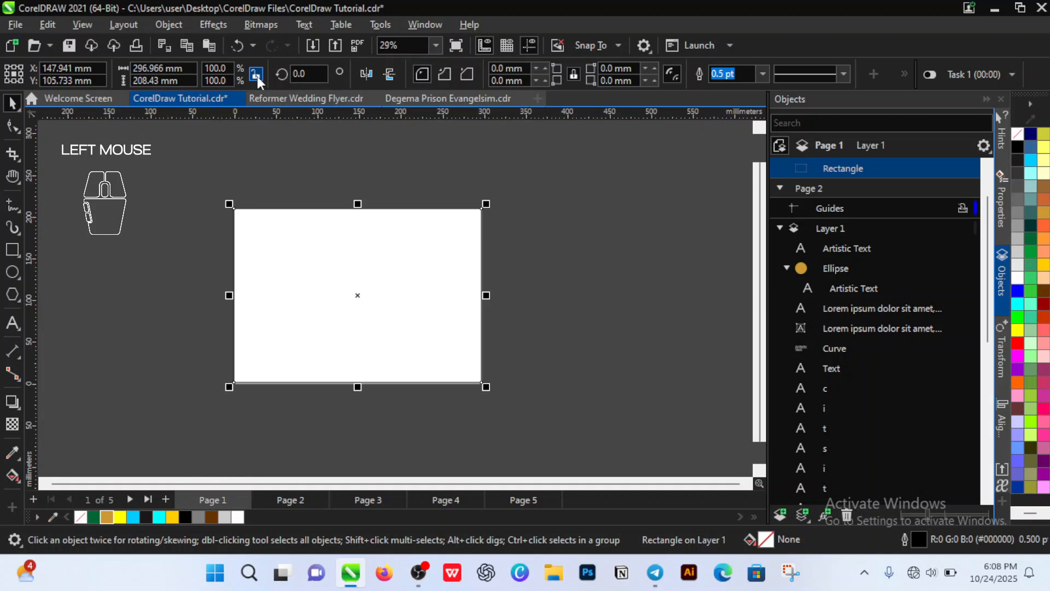
{"action": "left_click", "coordinate": [153, 69]}
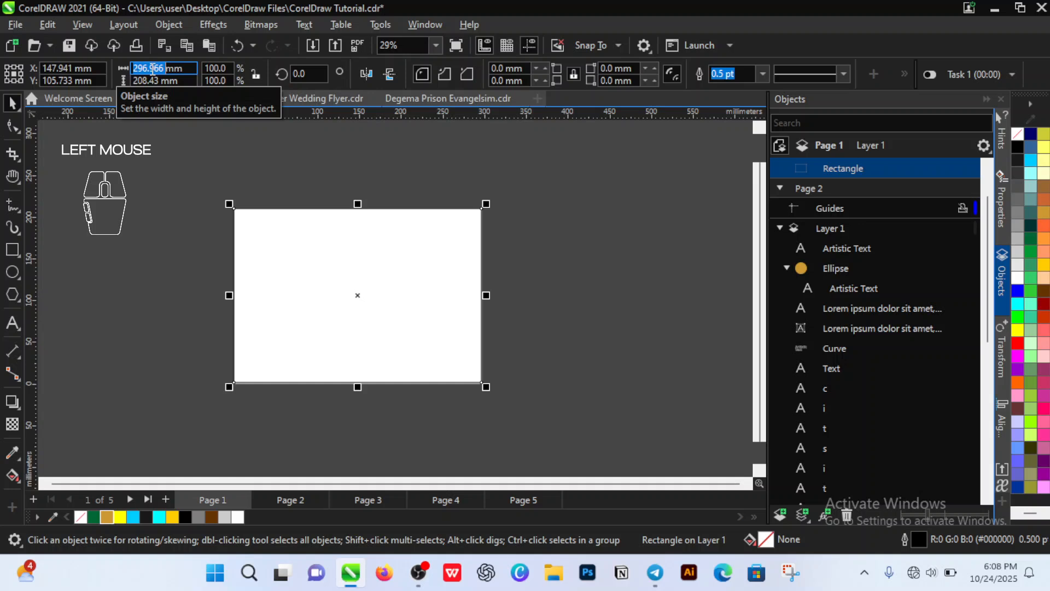
{"action": "type", "text": "297"}
{"action": "double_click", "coordinate": [153, 81]}
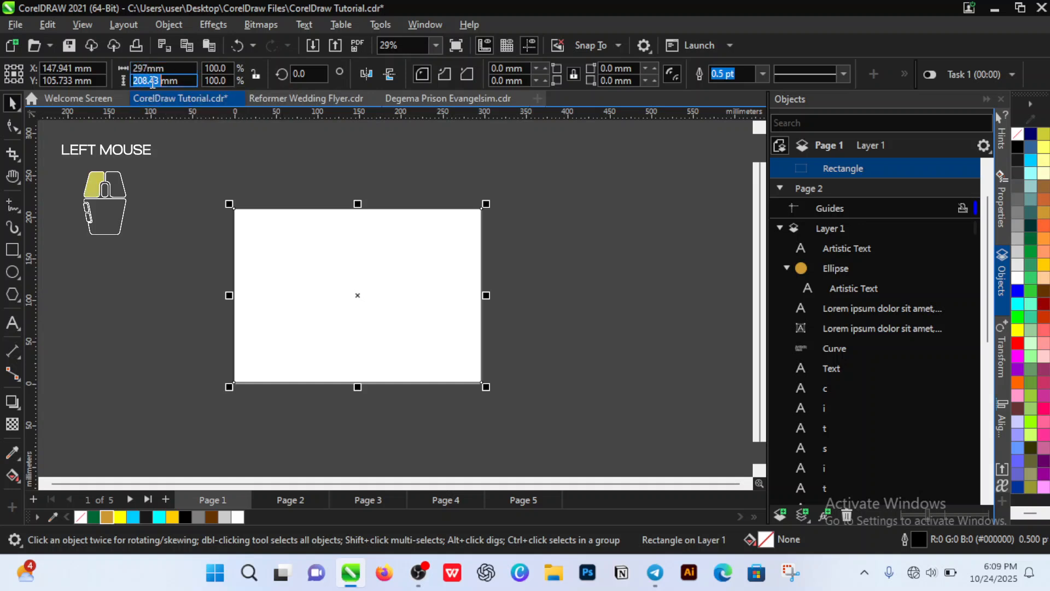
{"action": "type", "text": "210"}
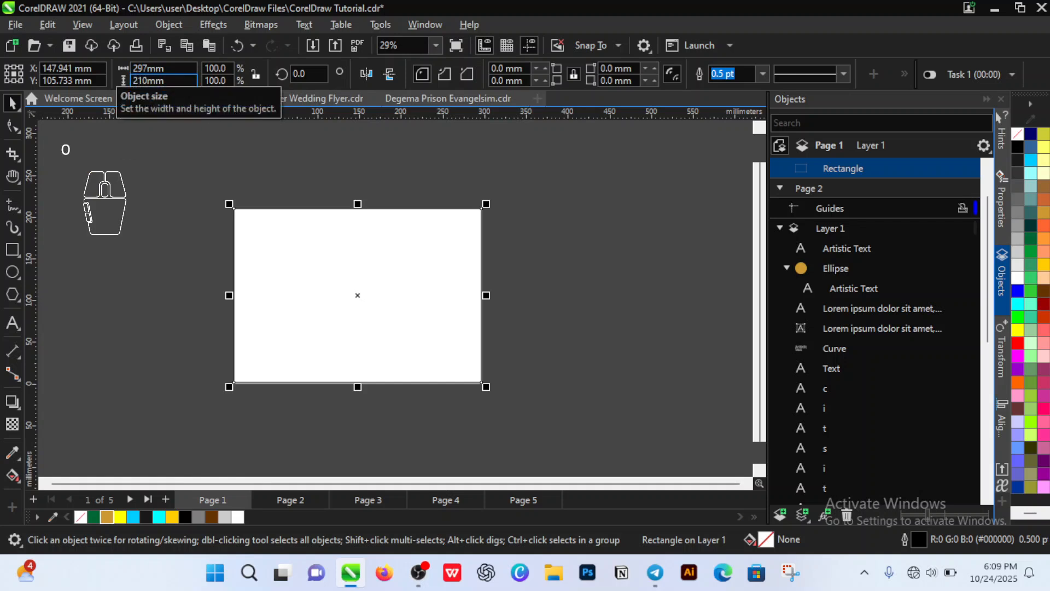
{"action": "key", "text": "Return"}
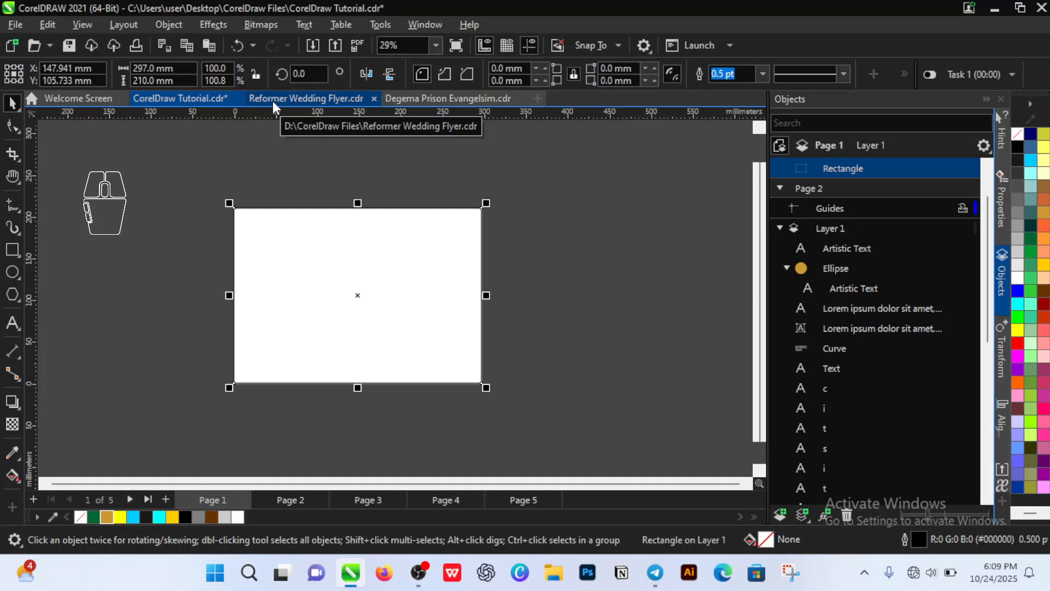
{"action": "left_click", "coordinate": [256, 74]}
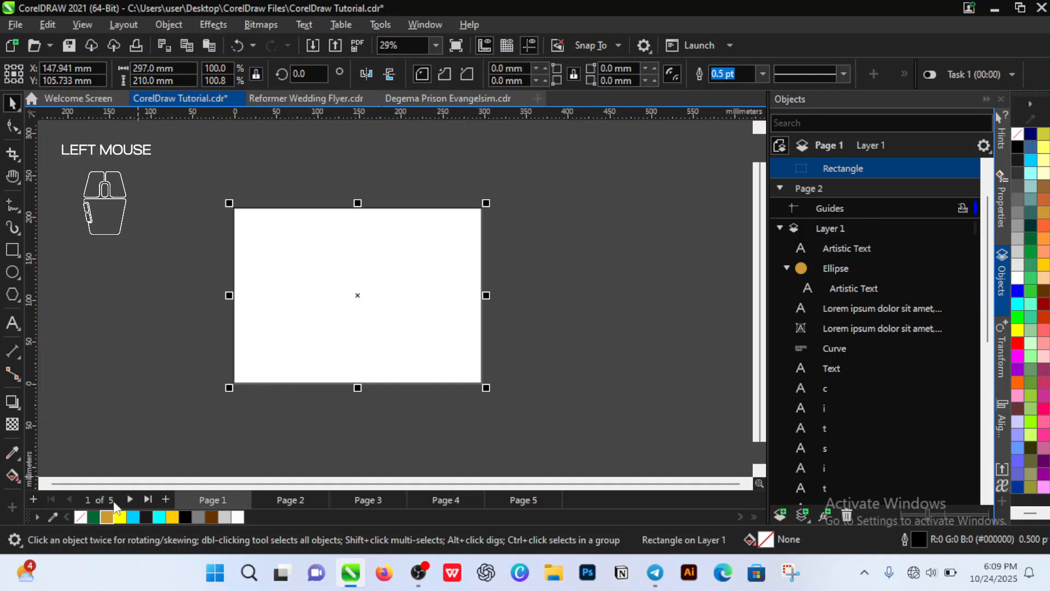
- Fill the rectangle with white and set its outline width to None
{"action": "left_click", "coordinate": [1018, 283]}
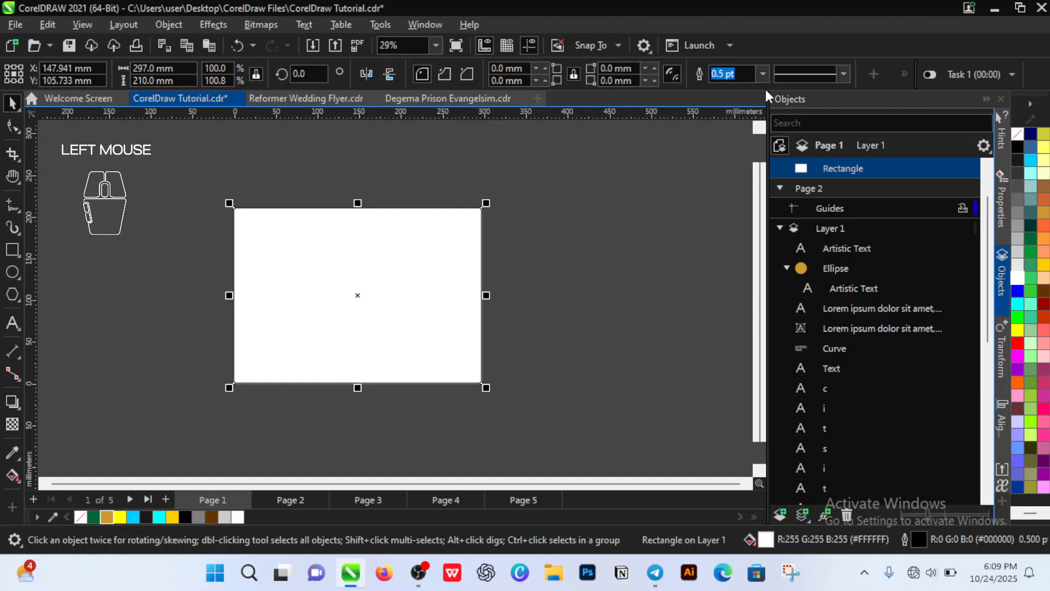
{"action": "left_click", "coordinate": [763, 73]}
{"action": "scroll", "coordinate": [752, 93], "scroll_direction": "up", "scroll_amount": 5}
{"action": "left_click", "coordinate": [751, 93]}
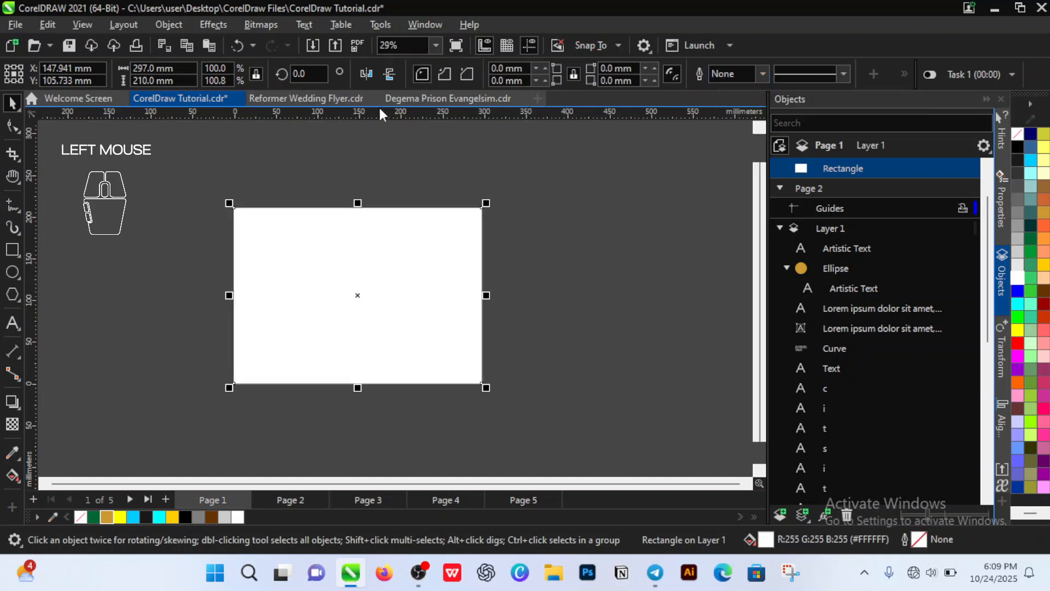
- Autofit the page to the rectangle with a 0.0 mm margin
{"action": "left_click", "coordinate": [274, 162]}
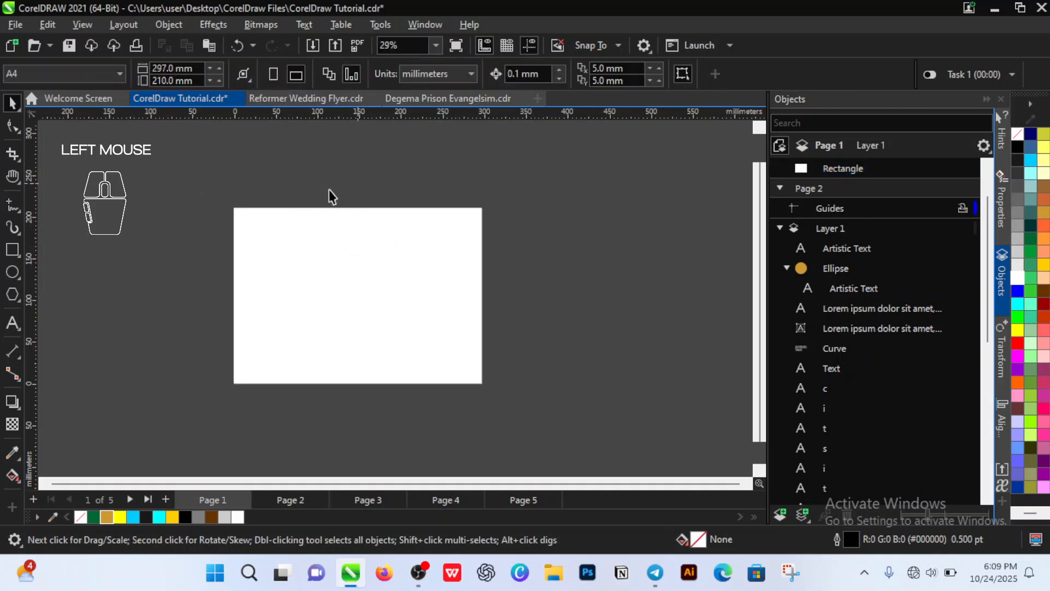
{"action": "left_click", "coordinate": [246, 78]}
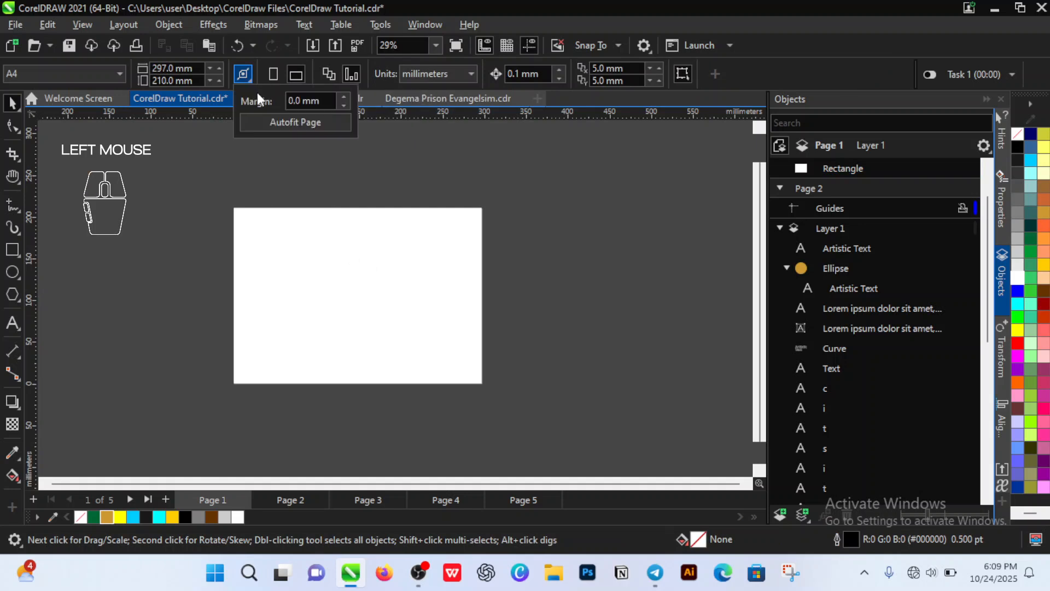
{"action": "left_click", "coordinate": [278, 123]}
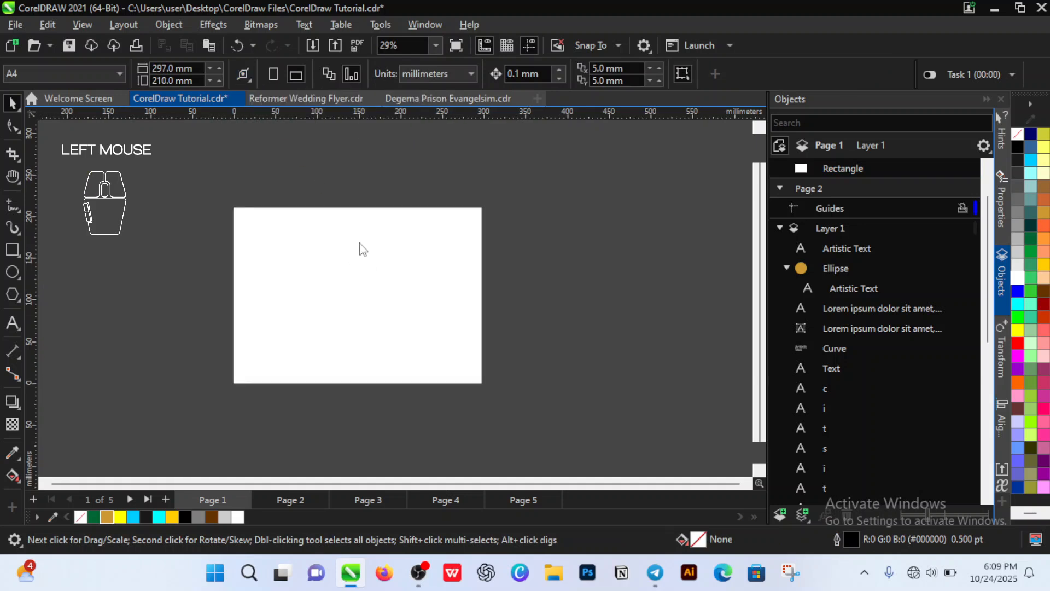
{"action": "left_click", "coordinate": [316, 340]}
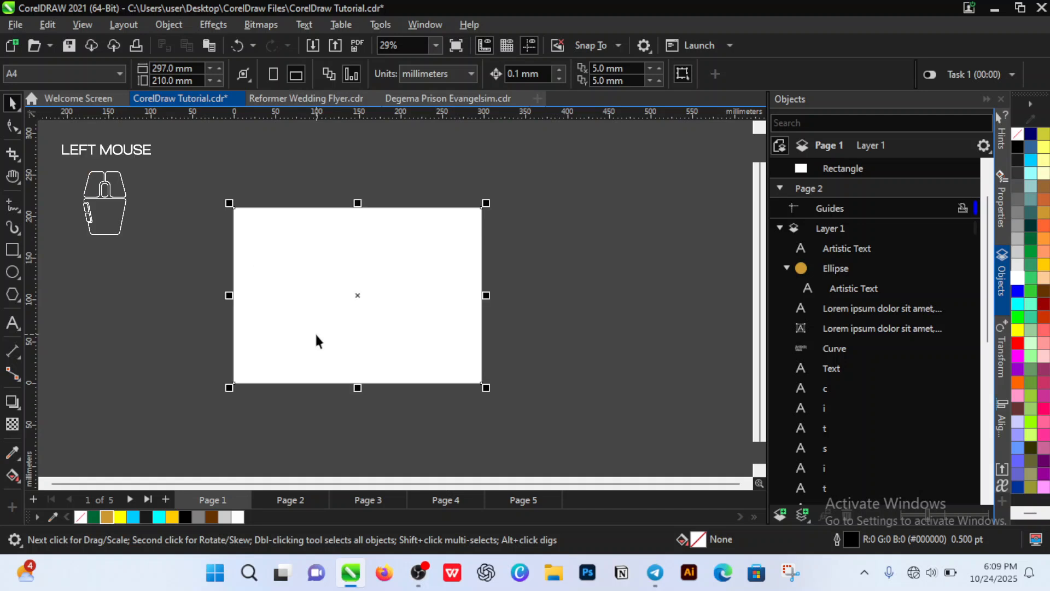
{"action": "left_click", "coordinate": [196, 310]}
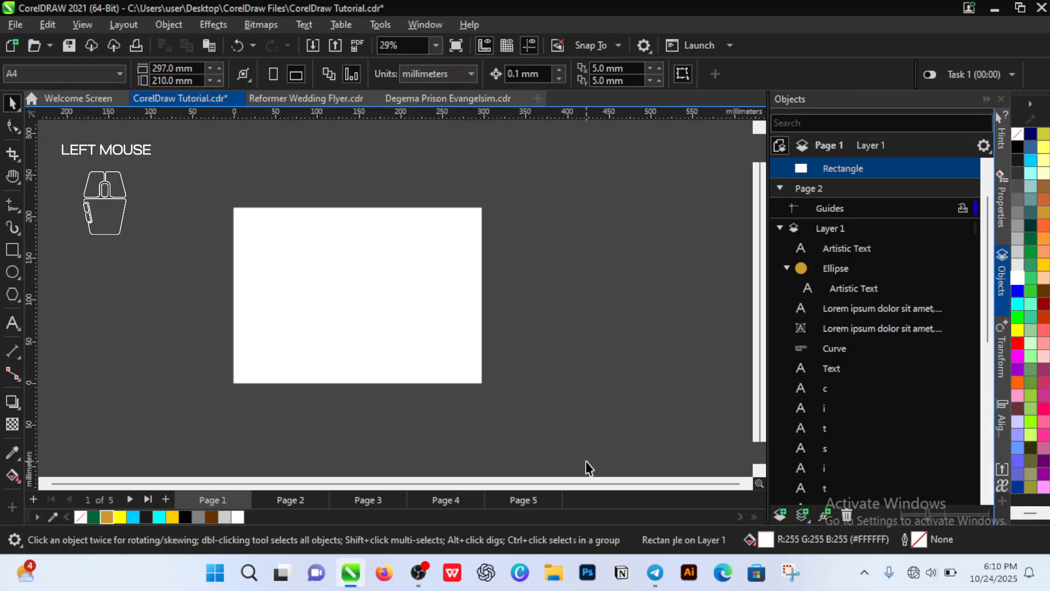
- Switch to the Telegram chat and find the message with the one week of prayer campaign flyer details
{"action": "left_click", "coordinate": [655, 579]}
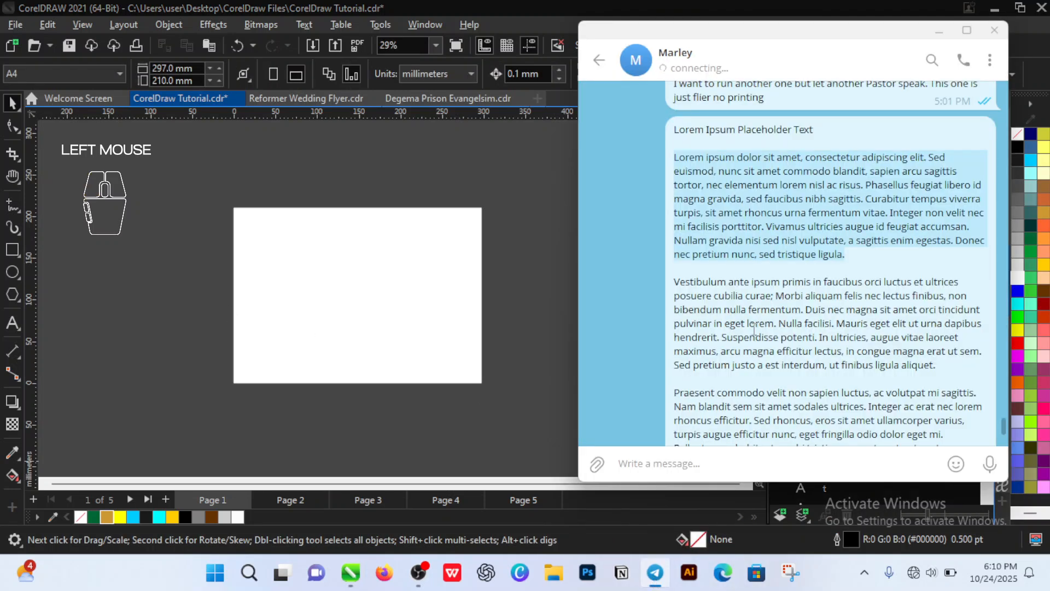
{"action": "scroll", "coordinate": [802, 191], "scroll_direction": "up", "scroll_amount": 2}
{"action": "scroll", "coordinate": [801, 191], "scroll_direction": "up", "scroll_amount": 5}
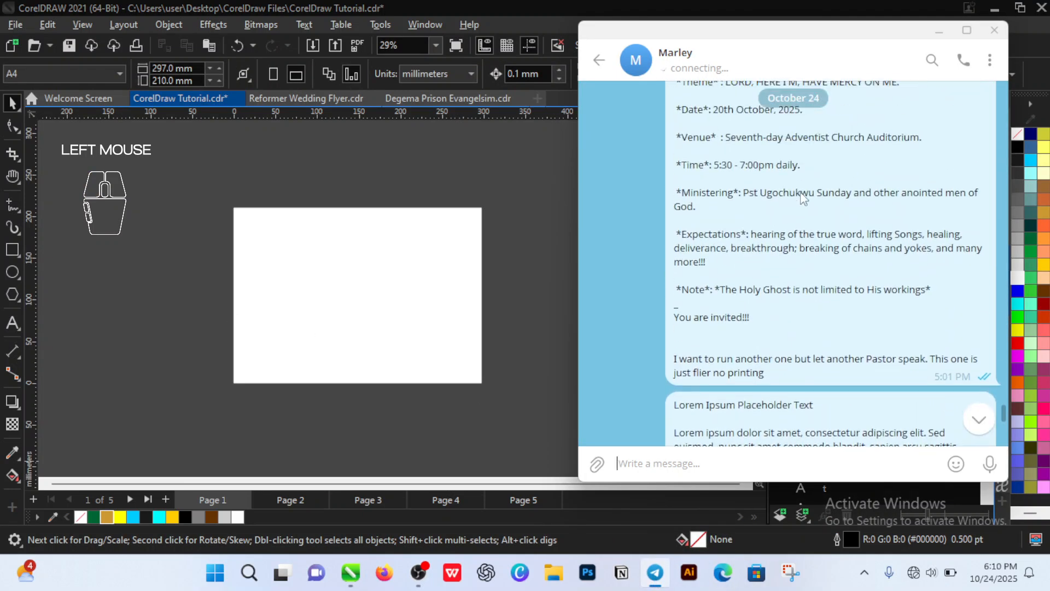
{"action": "scroll", "coordinate": [802, 195], "scroll_direction": "down", "scroll_amount": 1}
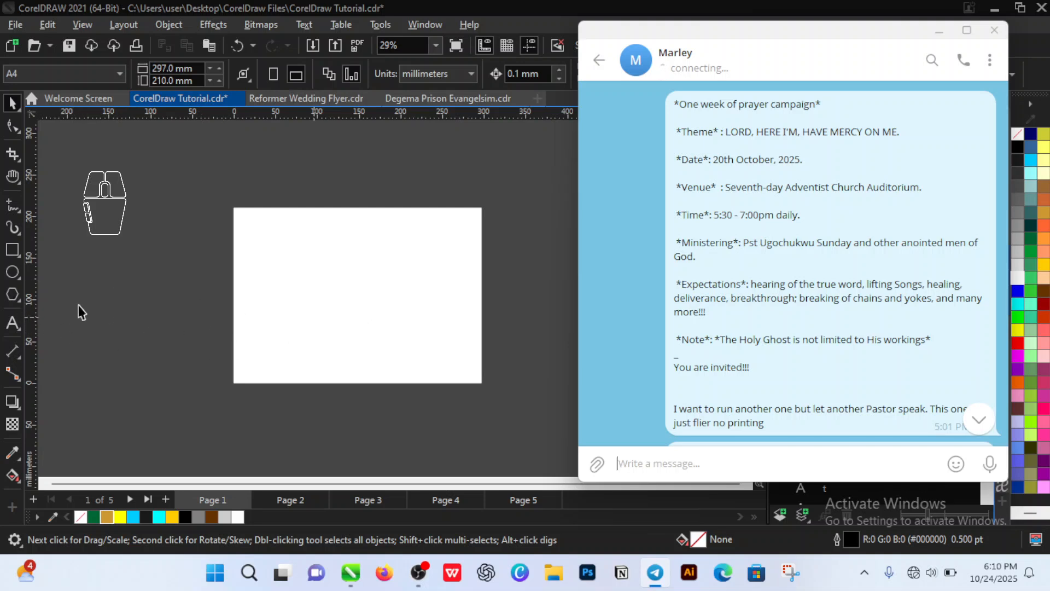
- In CorelDRAW, draw a rectangle about 363 by 105 mm across the page's lower part and lower its upper edge to about 93 mm height
{"action": "left_click", "coordinate": [11, 249]}
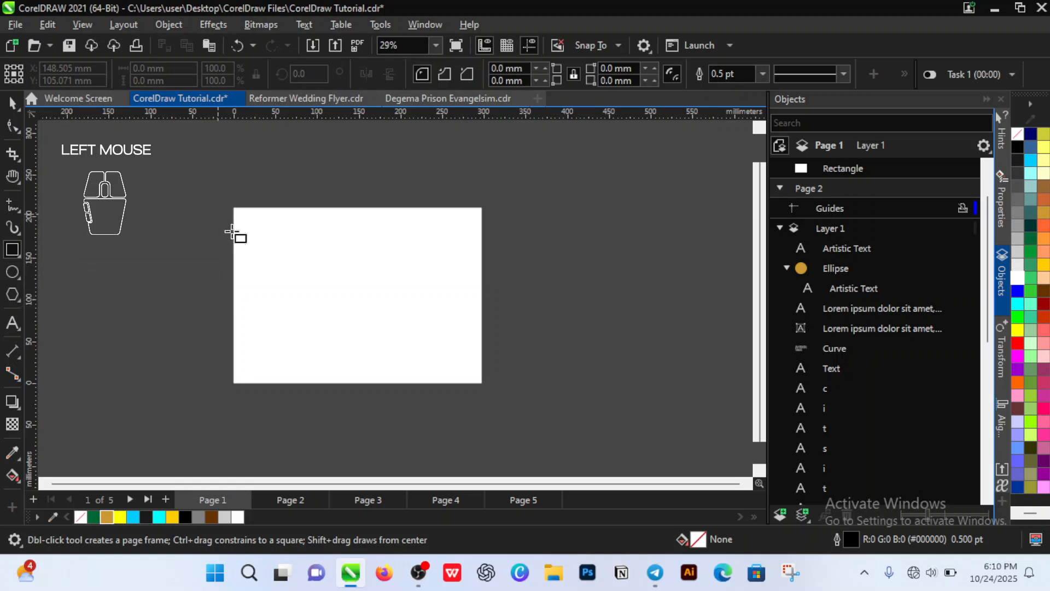
{"action": "left_click_drag", "start_coordinate": [200, 308], "coordinate": [505, 393]}
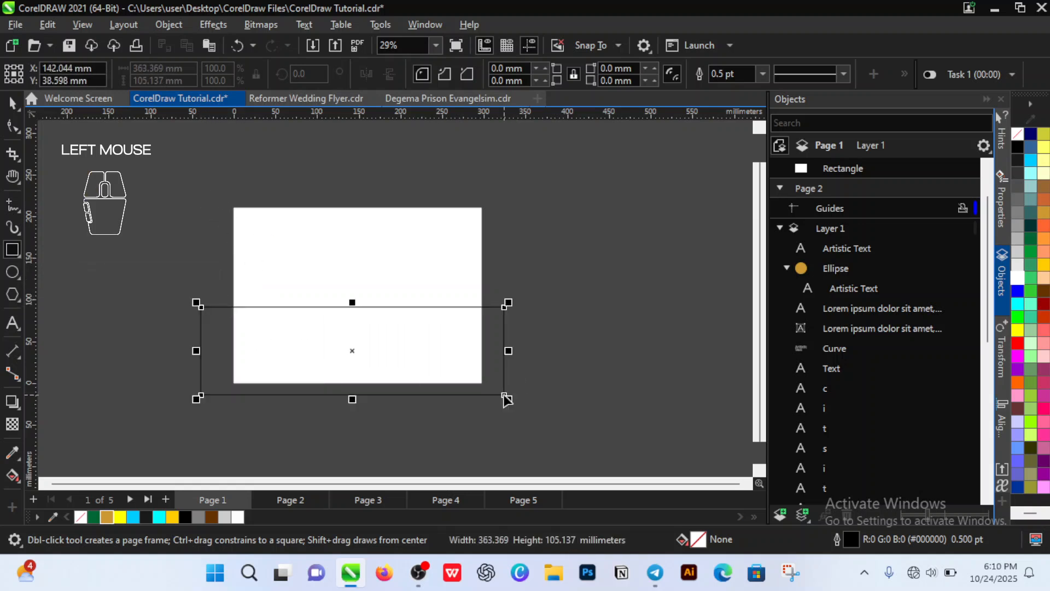
{"action": "left_click_drag", "start_coordinate": [350, 304], "coordinate": [358, 315]}
{"action": "key", "text": "space"}
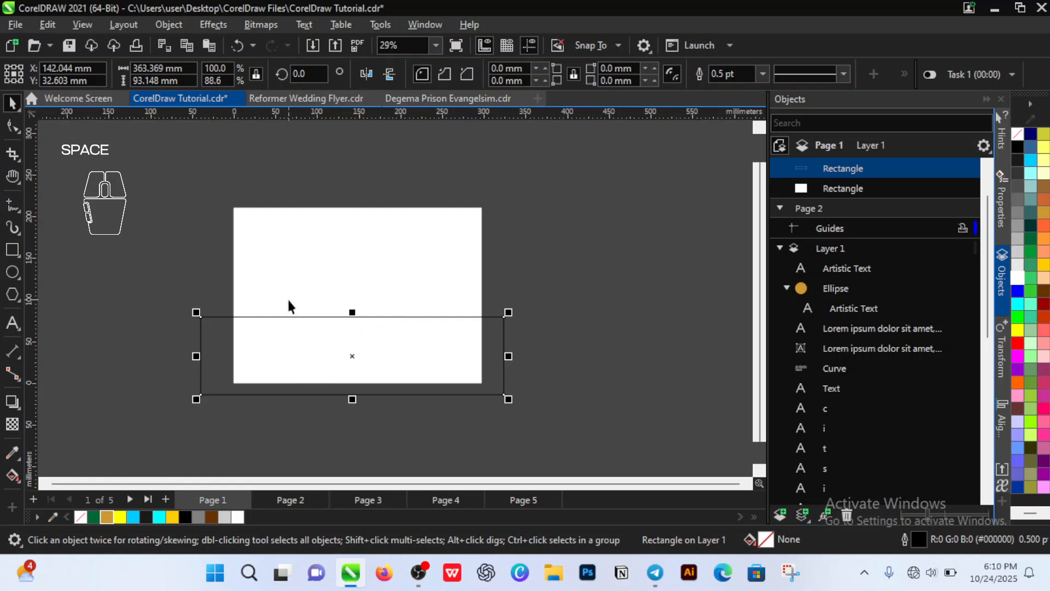
- Fill the new lower rectangle with white and set its outline width to None
{"action": "left_click", "coordinate": [238, 517]}
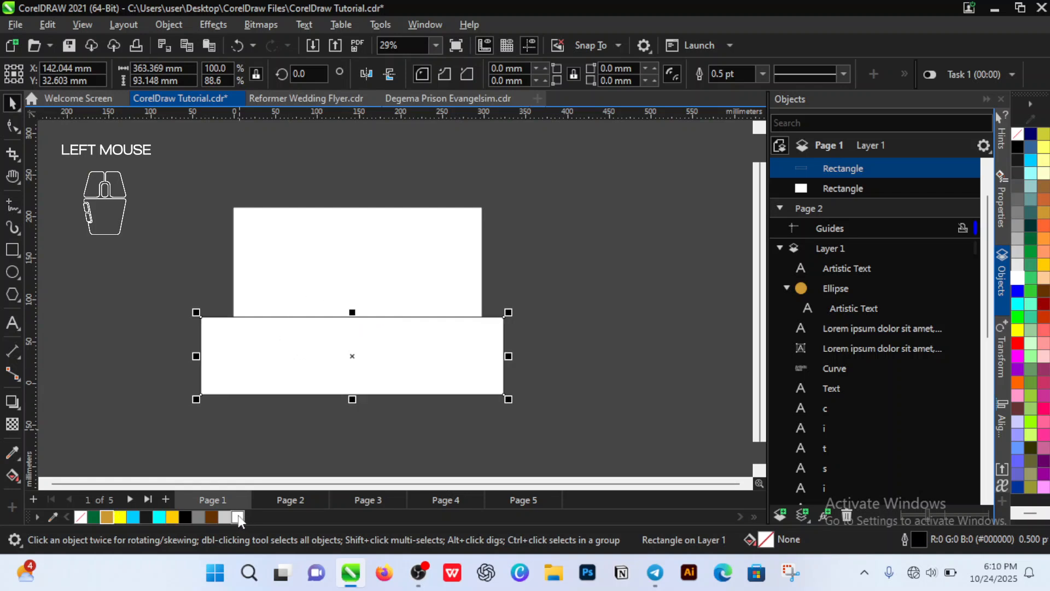
{"action": "left_click", "coordinate": [763, 72]}
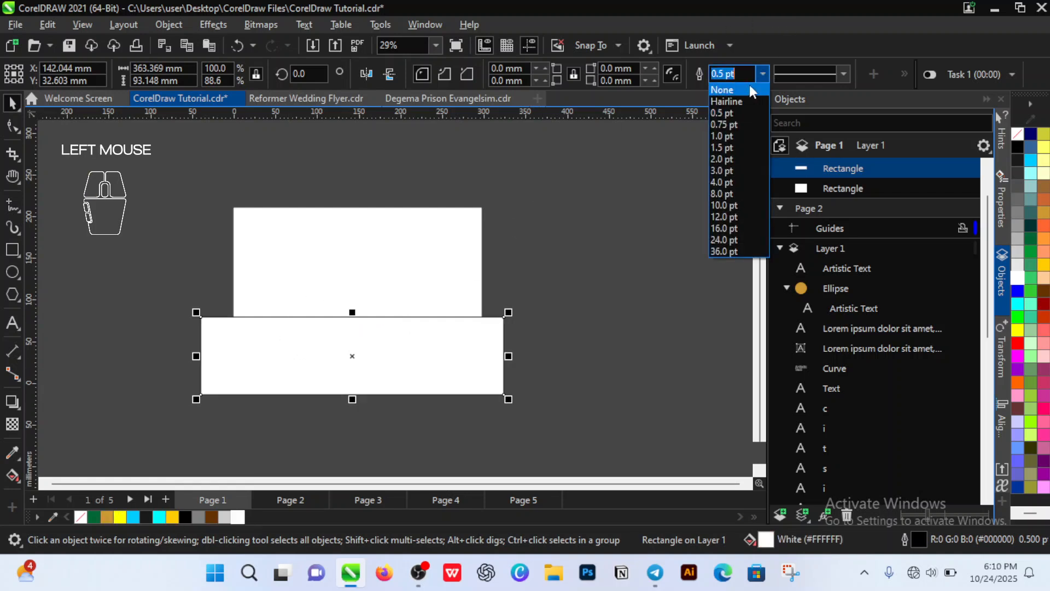
{"action": "left_click", "coordinate": [736, 93]}
{"action": "left_click", "coordinate": [527, 237]}
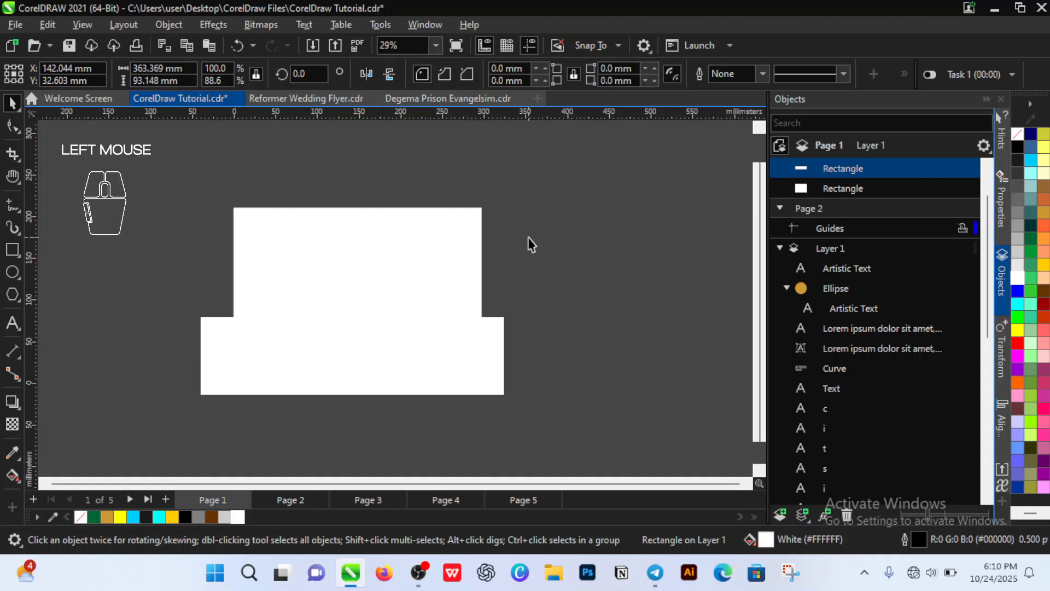
- Fill the page-sized background rectangle with dark purple (#660066)
{"action": "left_click", "coordinate": [466, 355]}
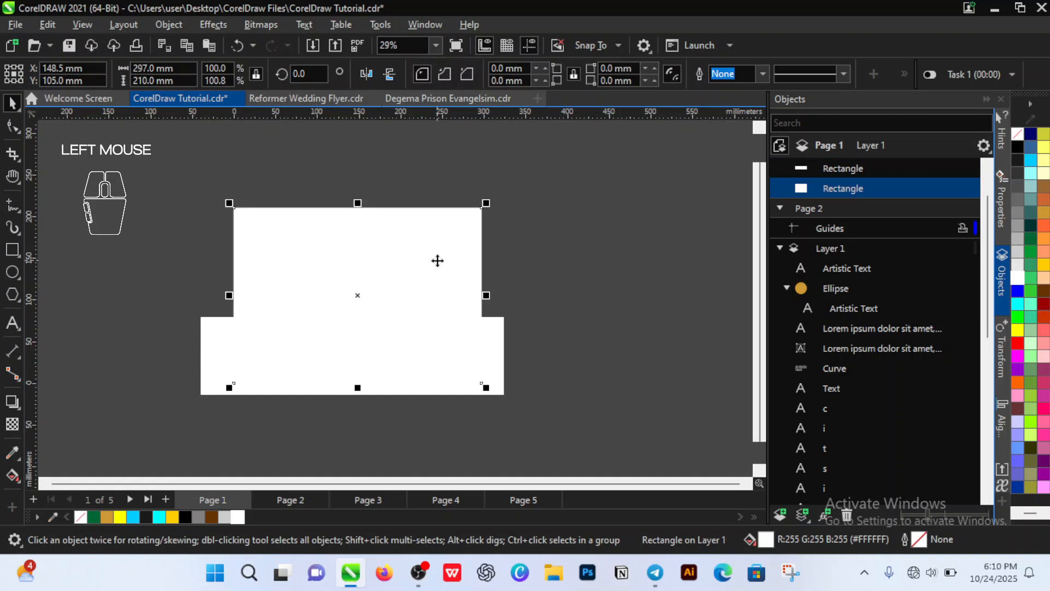
{"action": "left_click", "coordinate": [1044, 461]}
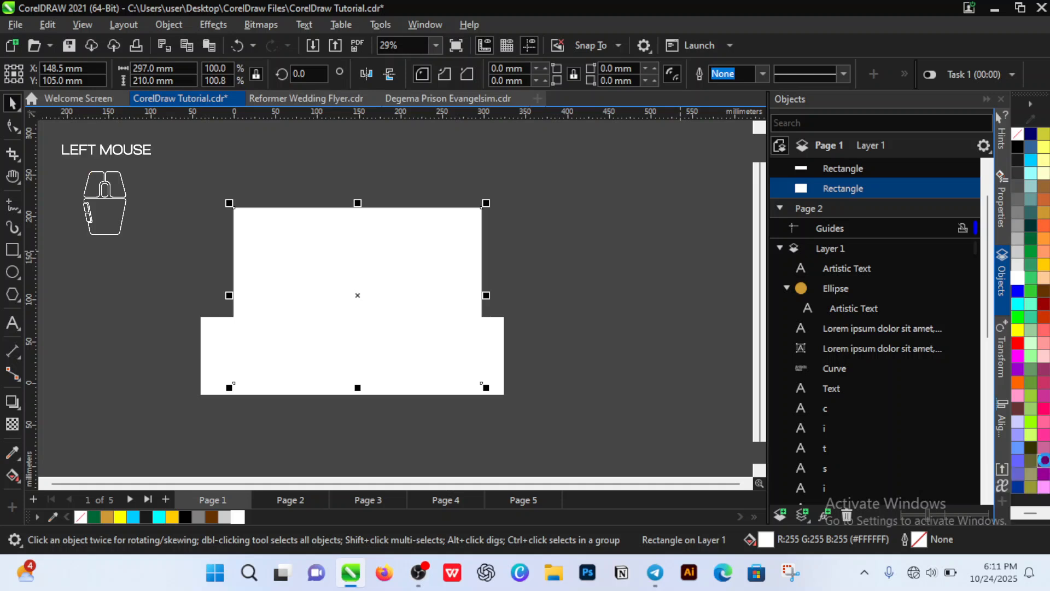
{"action": "left_click", "coordinate": [599, 260]}
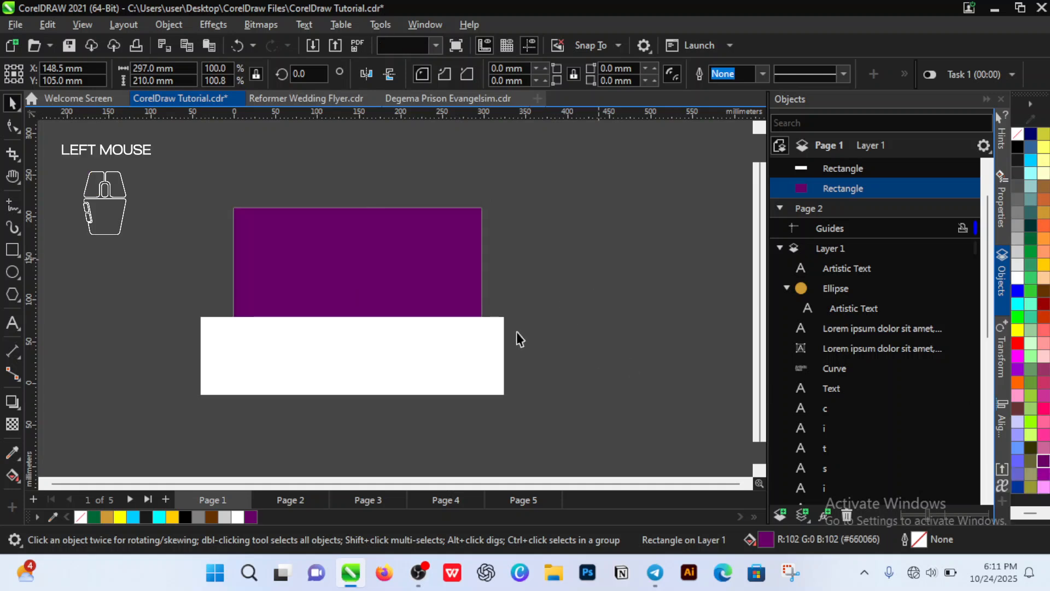
- Nudge the white lower rectangle about 2.5 mm to the right, and leave it deselected
{"action": "left_click", "coordinate": [489, 348]}
{"action": "key", "text": "Right"}
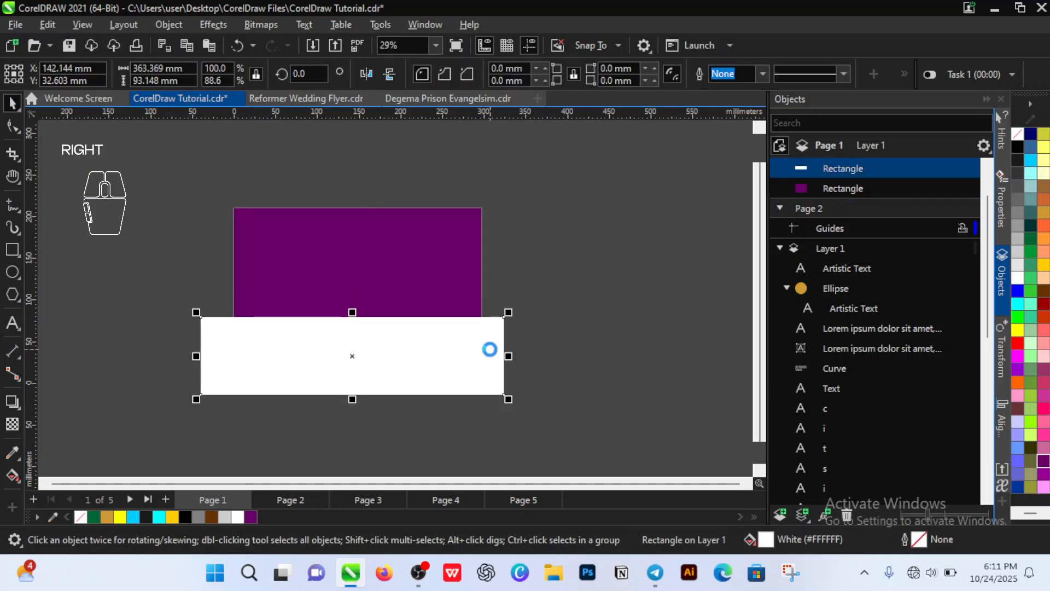
{"action": "left_click", "coordinate": [491, 350]}
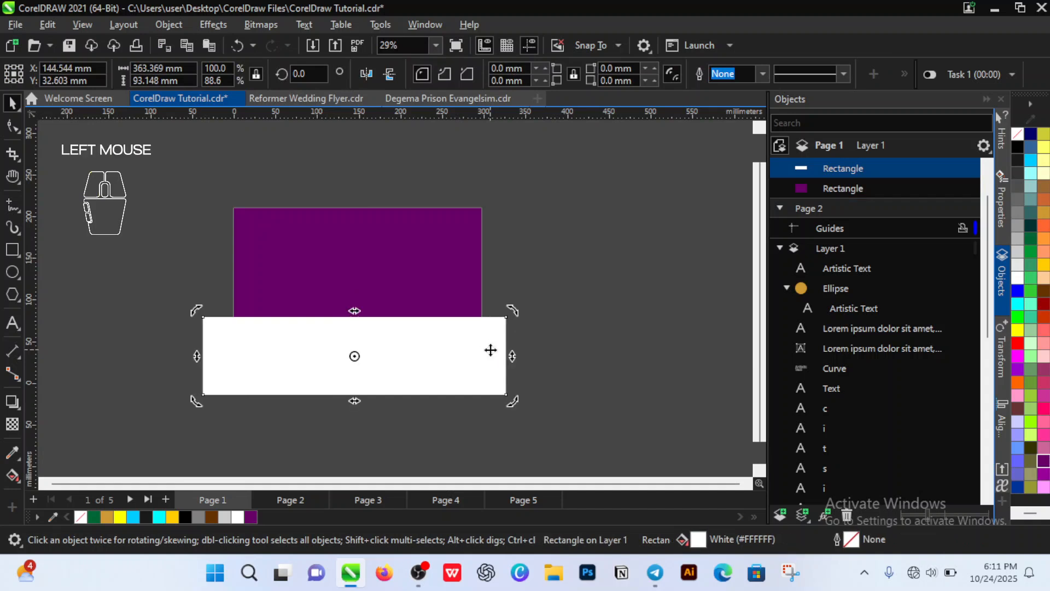
{"action": "left_click", "coordinate": [513, 278]}
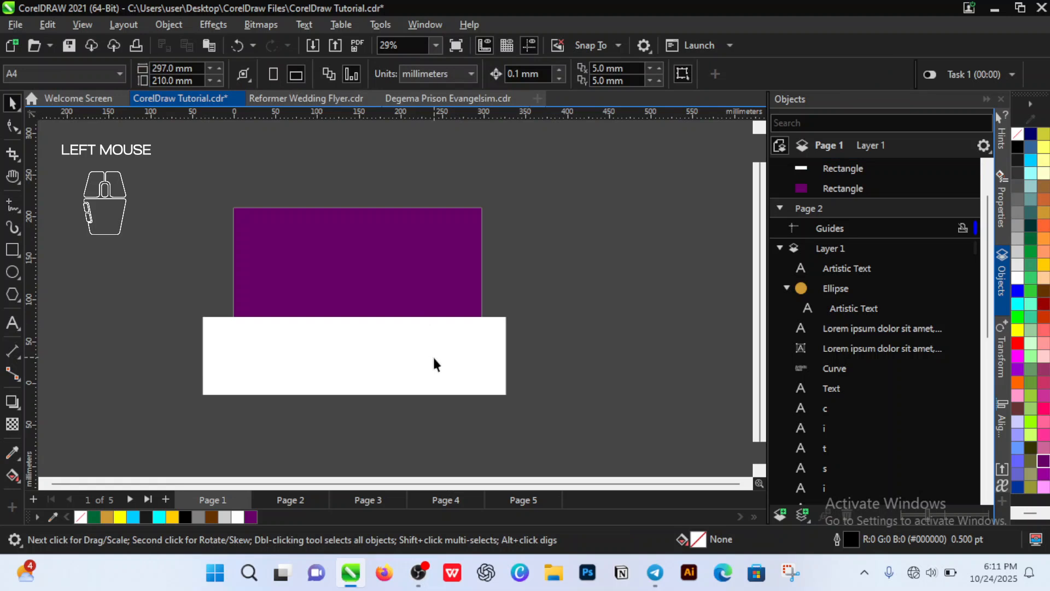
- Try PowerClipping the white rectangle inside the purple background, undo the clip, and dismiss the battery saver notification
{"action": "right_click", "coordinate": [456, 387]}
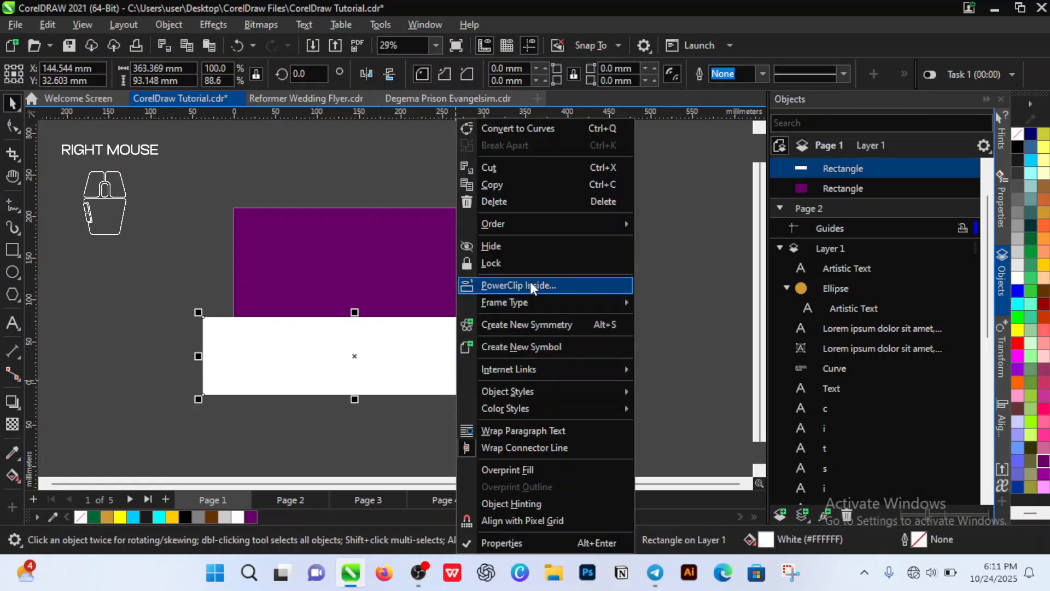
{"action": "left_click", "coordinate": [532, 287]}
{"action": "left_click", "coordinate": [429, 274]}
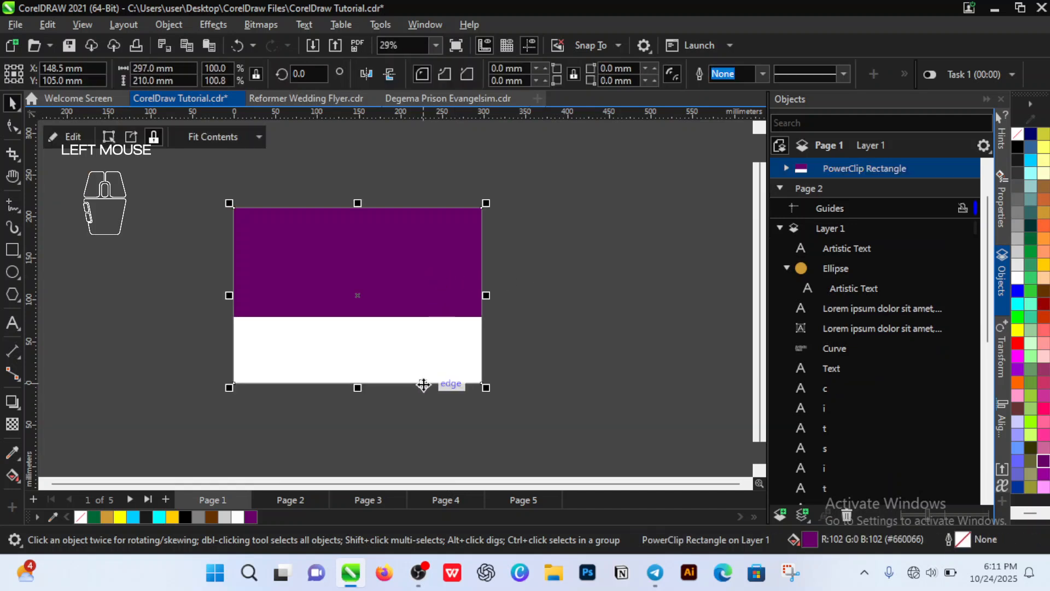
{"action": "key", "text": "ctrl+z"}
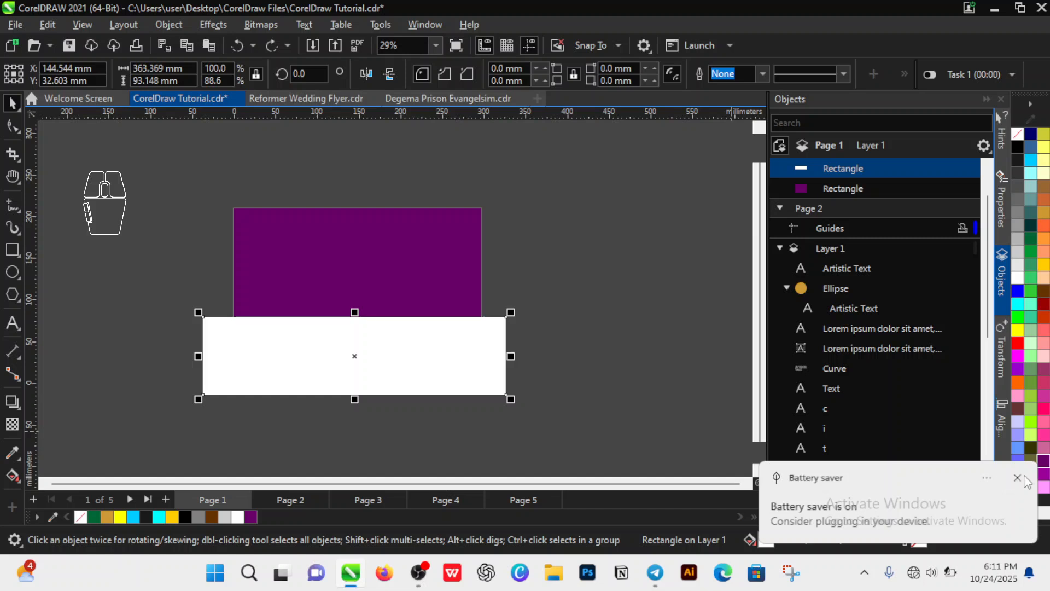
{"action": "left_click", "coordinate": [1016, 478]}
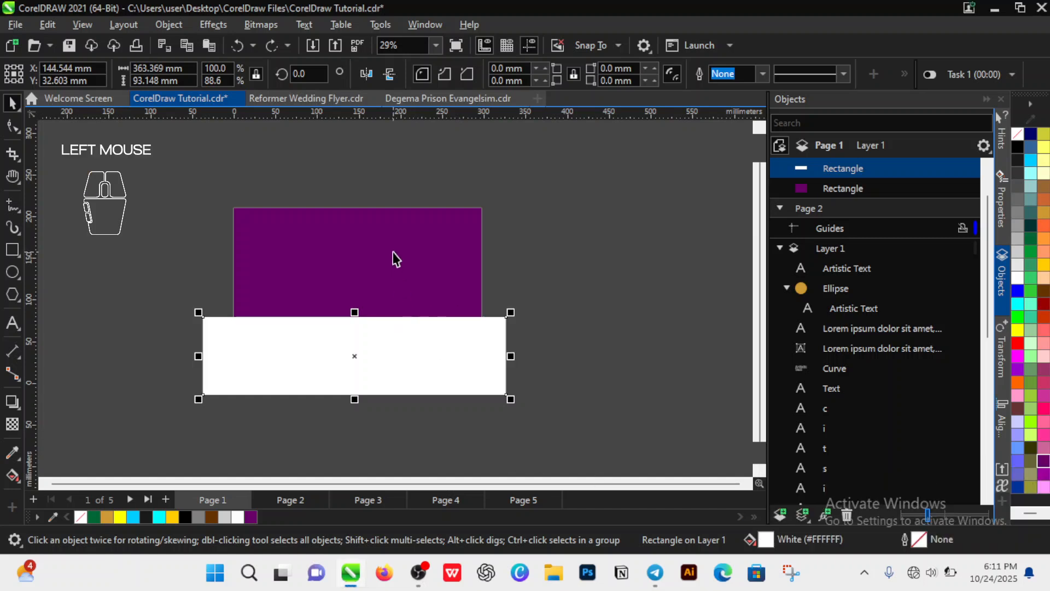
- PowerClip the white lower rectangle inside the purple background rectangle
{"action": "right_click", "coordinate": [397, 341]}
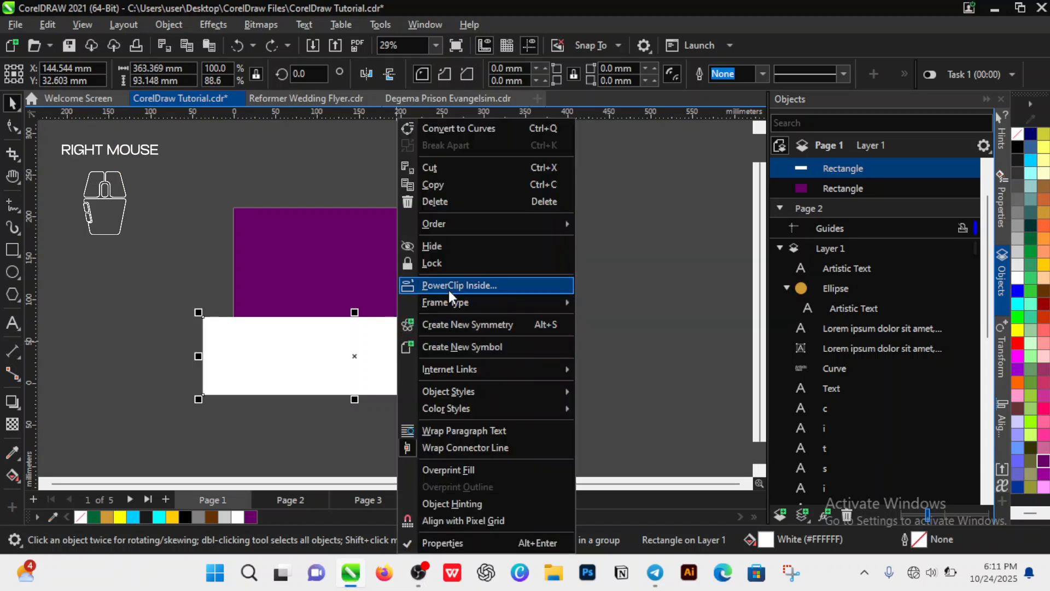
{"action": "left_click", "coordinate": [449, 285]}
{"action": "left_click", "coordinate": [419, 289]}
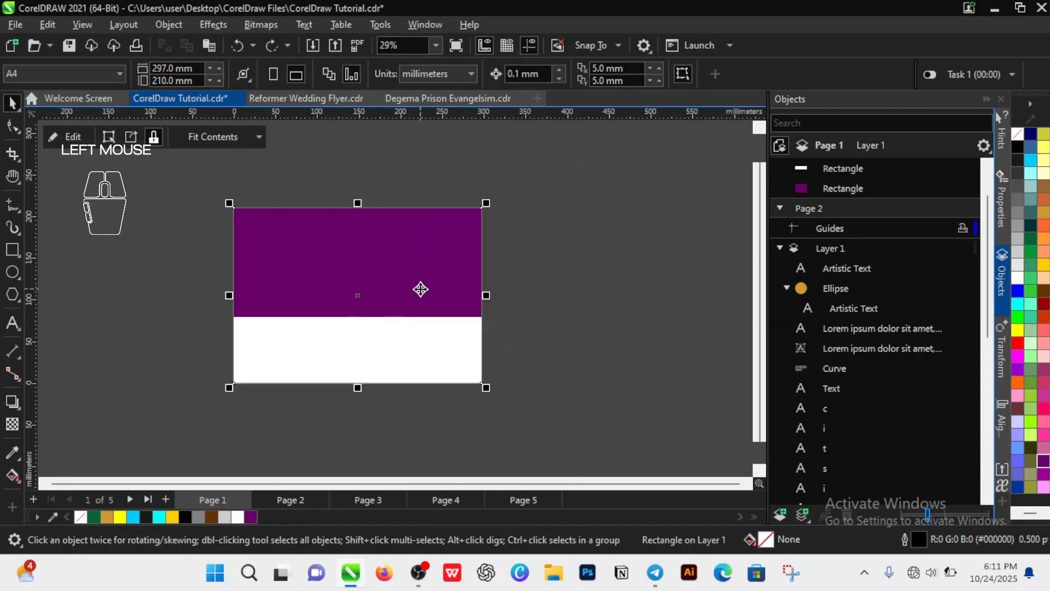
{"action": "left_click", "coordinate": [559, 311]}
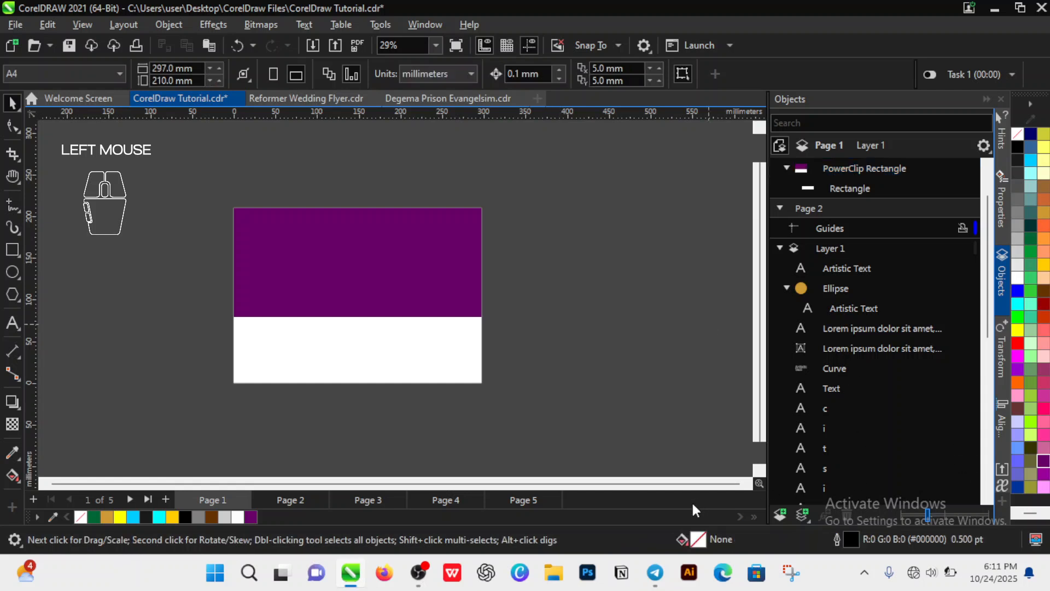
- Switch to the Telegram chat and copy the theme text "LORD, HERE I'M, HAVE MERCY ON ME" from the campaign message
{"action": "left_click", "coordinate": [665, 571]}
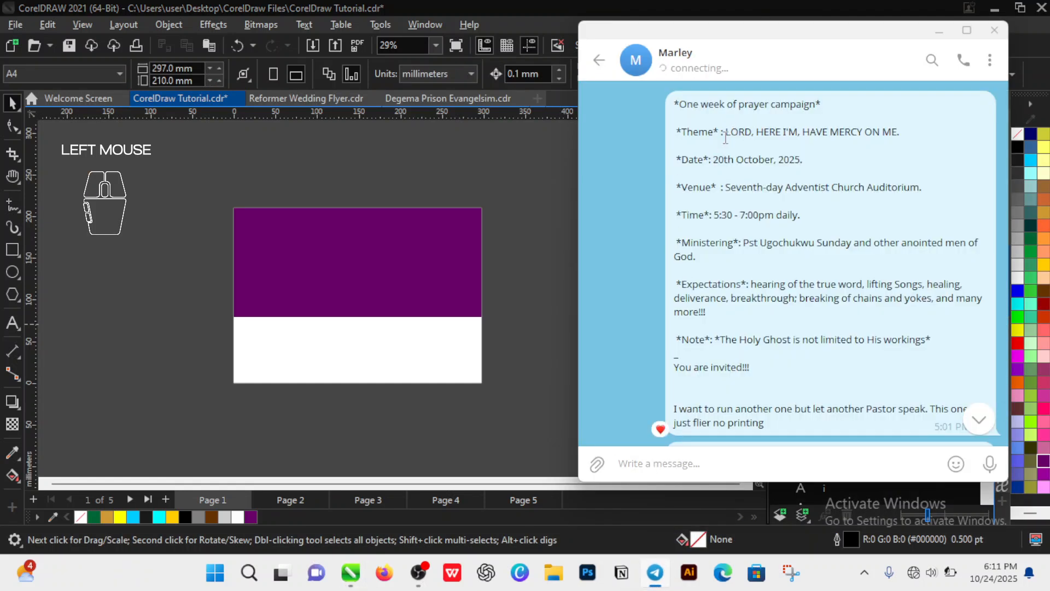
{"action": "left_click_drag", "start_coordinate": [725, 134], "coordinate": [898, 133]}
{"action": "right_click", "coordinate": [878, 132]}
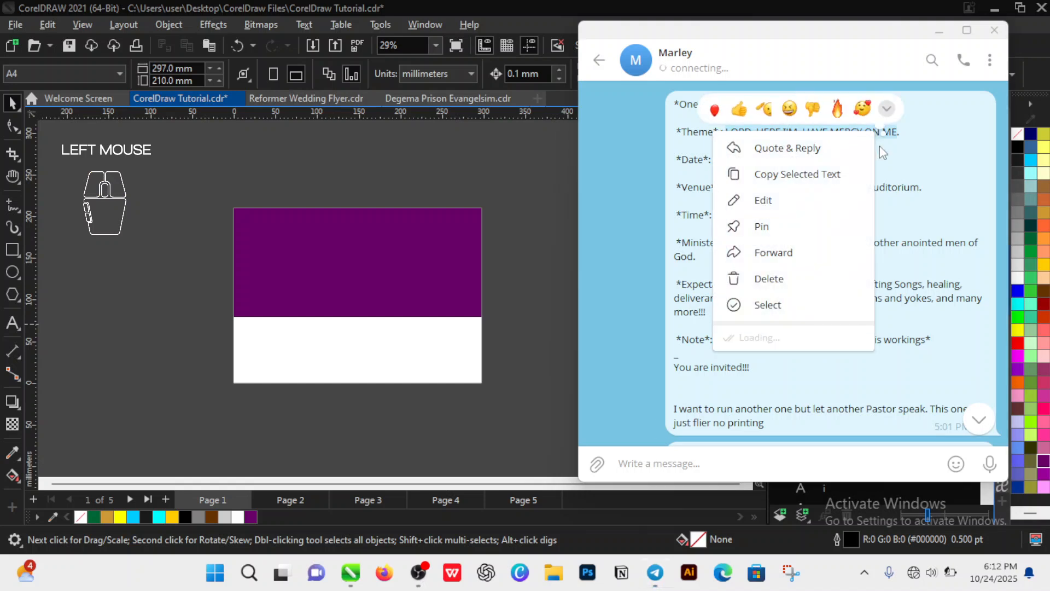
{"action": "left_click", "coordinate": [828, 192]}
- Return to CorelDRAW and paste the copied theme as artistic text on the purple area of the page
{"action": "left_click", "coordinate": [396, 171]}
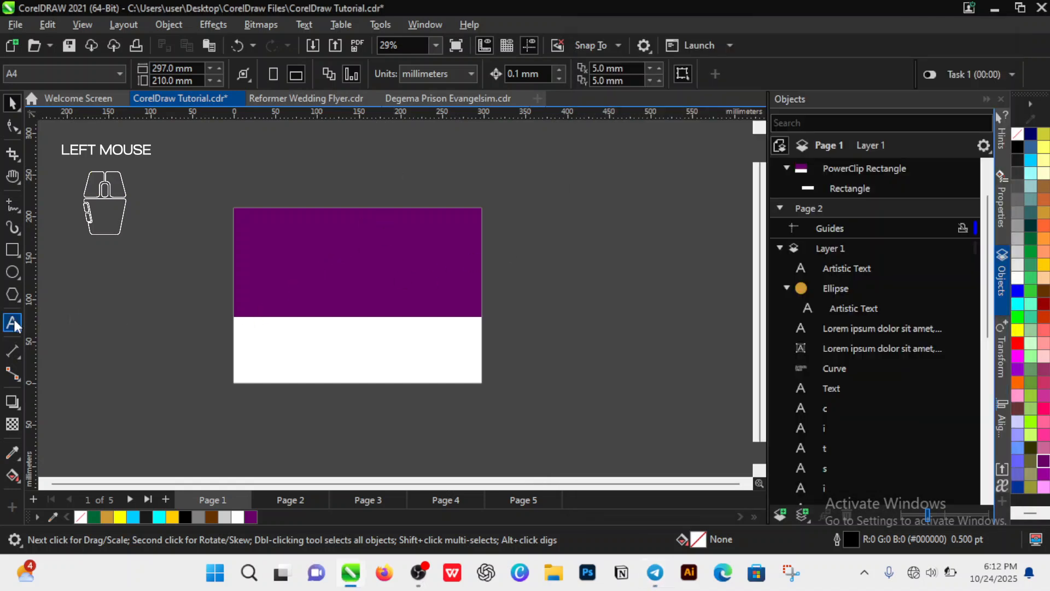
{"action": "left_click", "coordinate": [14, 324]}
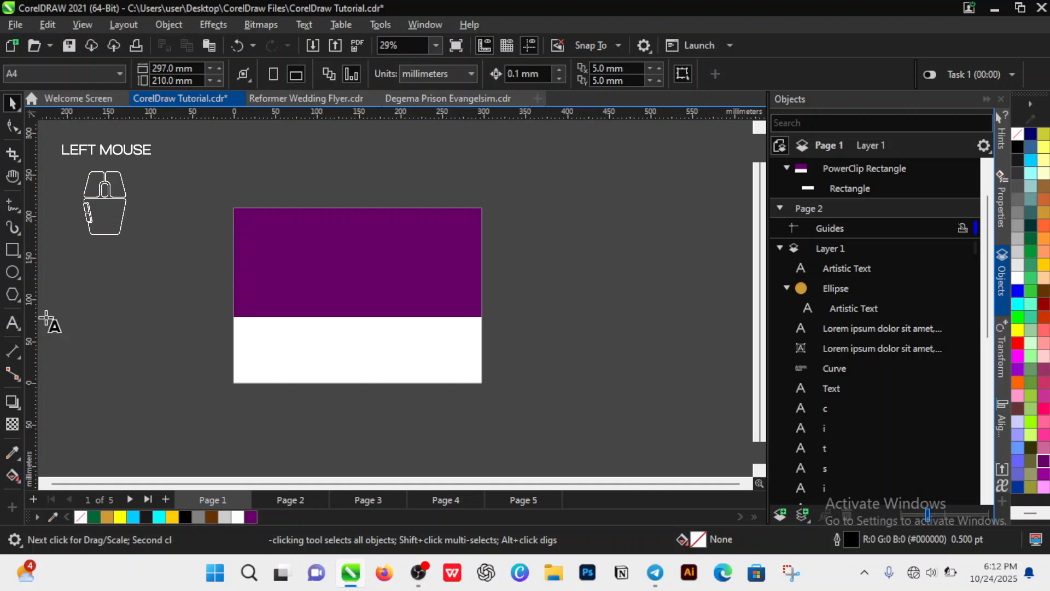
{"action": "left_click", "coordinate": [302, 269]}
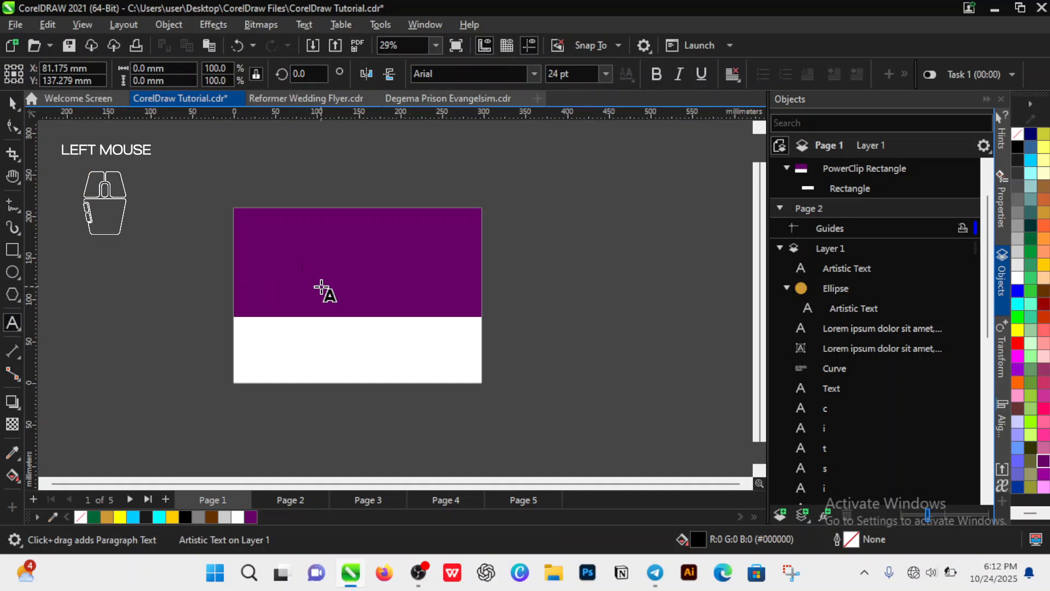
{"action": "key", "text": "ctrl"}
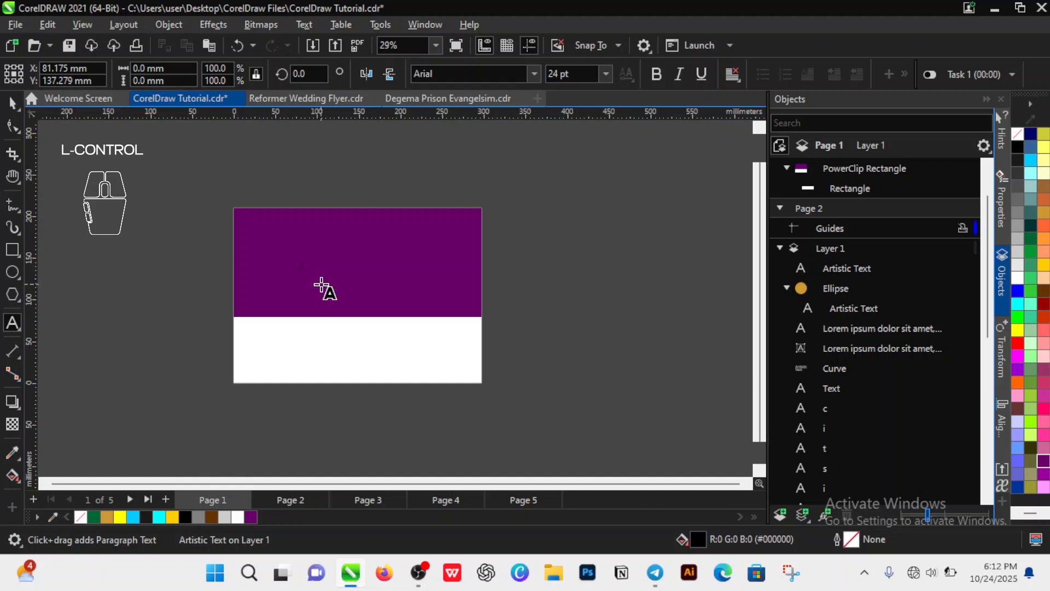
{"action": "key", "text": "ctrl+v"}
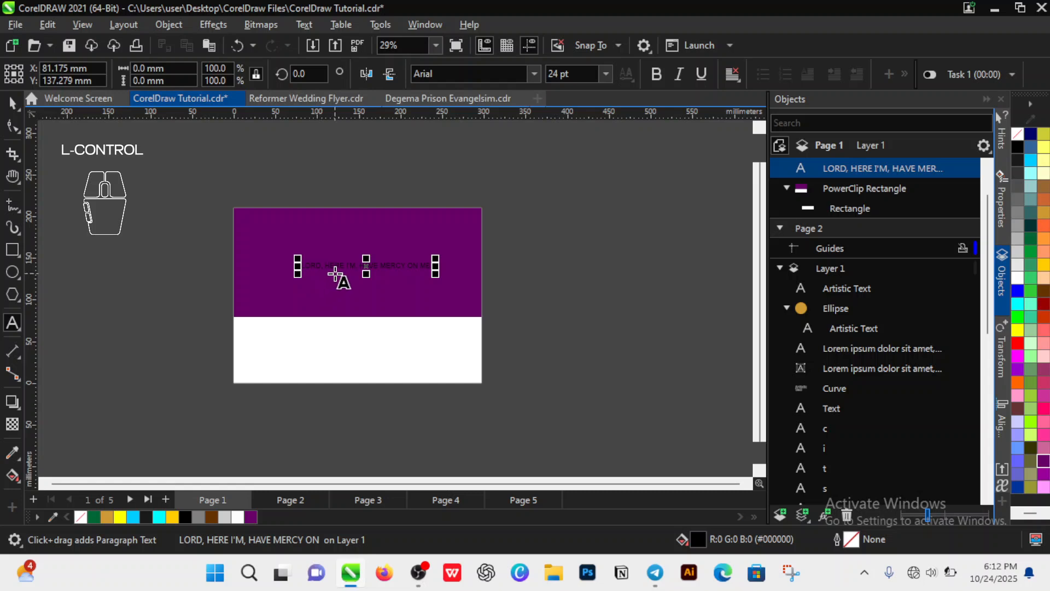
- Break the theme text into two lines, "LORD, HERE I'M," and "HAVE MERCY ON ME", removing the space between them
{"action": "scroll", "coordinate": [334, 273], "scroll_direction": "up", "scroll_amount": 1}
{"action": "scroll", "coordinate": [334, 273], "scroll_direction": "up", "scroll_amount": 2}
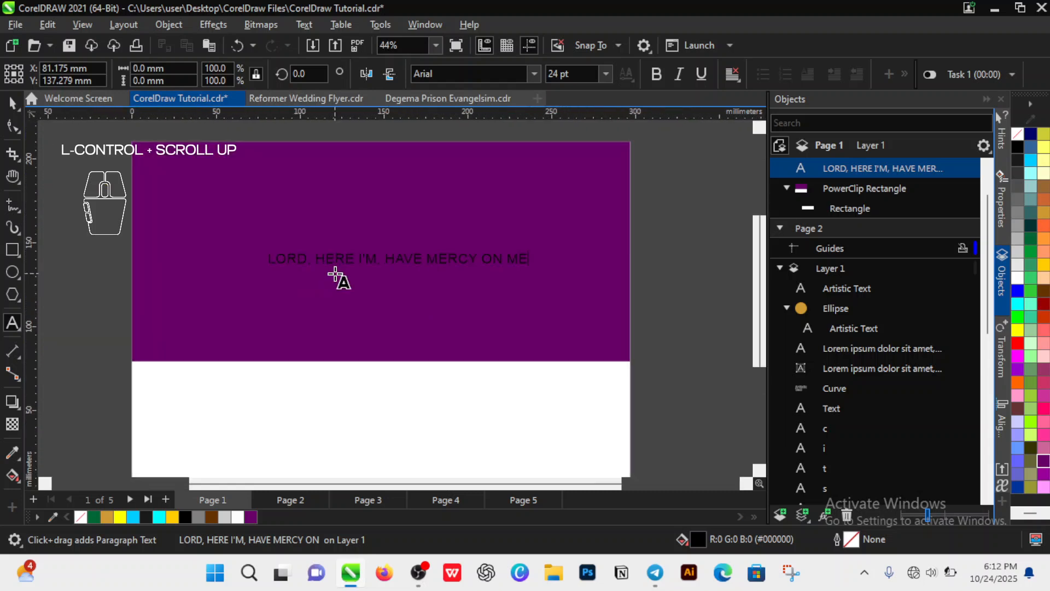
{"action": "left_click", "coordinate": [390, 258]}
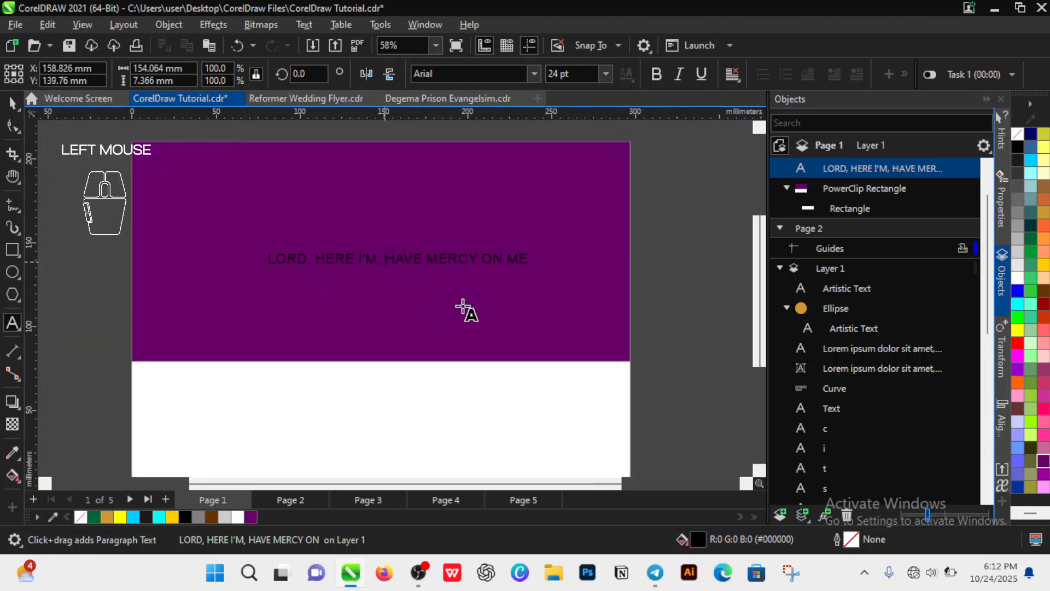
{"action": "key", "text": "BackSpace"}
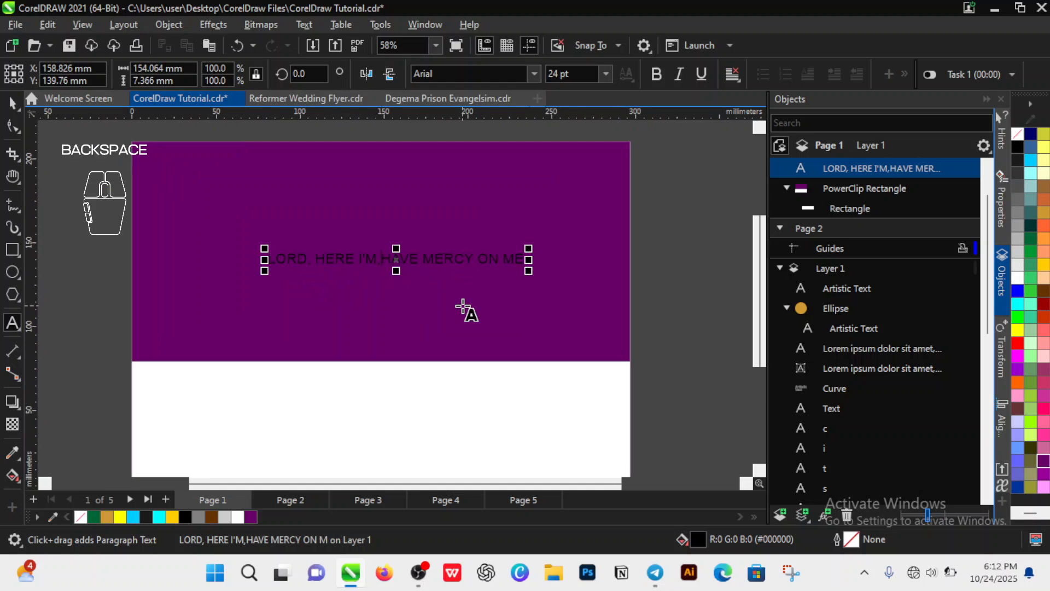
{"action": "key", "text": "Return"}
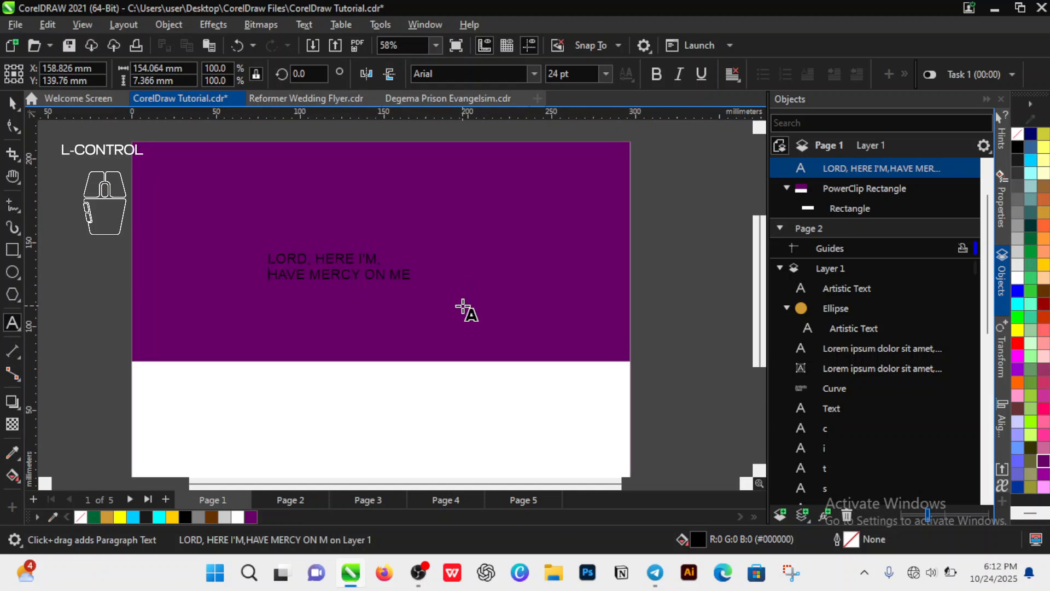
- Change "I'M" to "I AM" in the first line of the theme text
{"action": "key", "text": "ctrl+space"}
{"action": "left_click", "coordinate": [370, 262]}
{"action": "key", "text": "Right"}
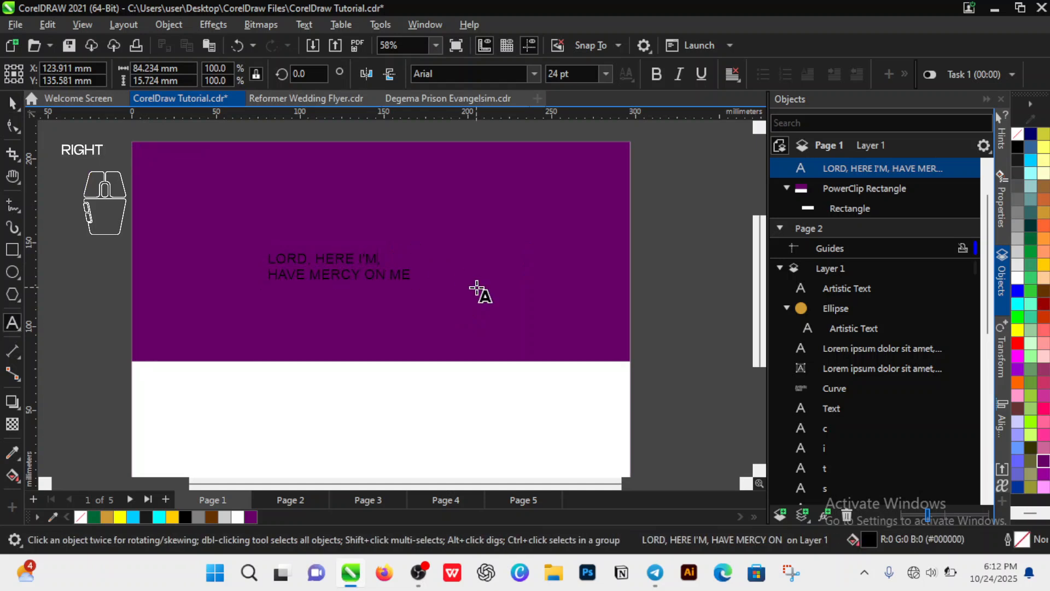
{"action": "key", "text": "BackSpace"}
{"action": "key", "text": "BackSpace"}
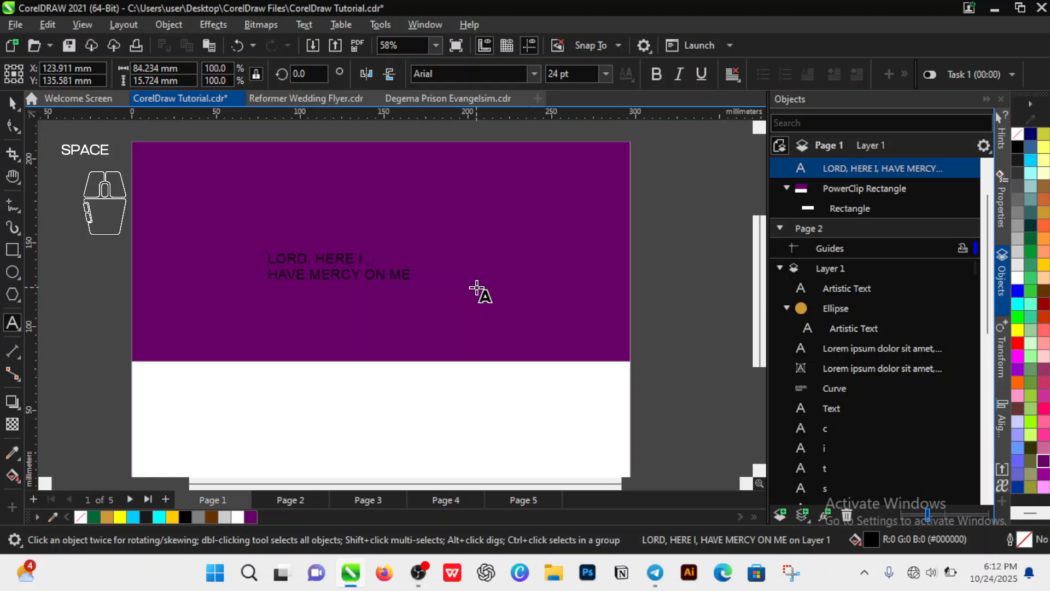
{"action": "type", "text": "am"}
{"action": "key", "text": "BackSpace"}
{"action": "key", "text": "BackSpace"}
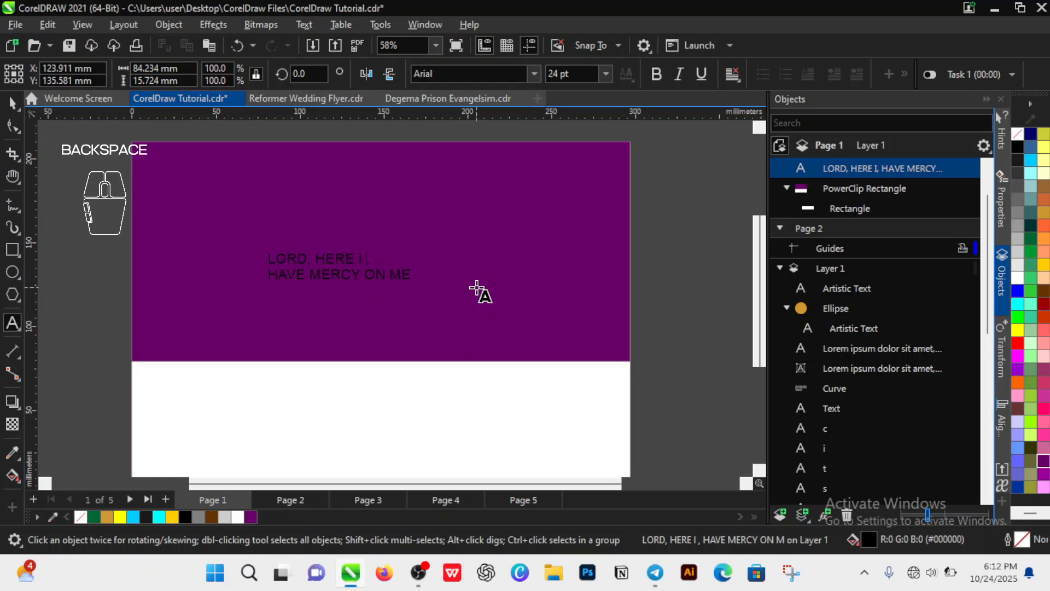
{"action": "key", "text": "Caps_Lock"}
{"action": "type", "text": "AM"}
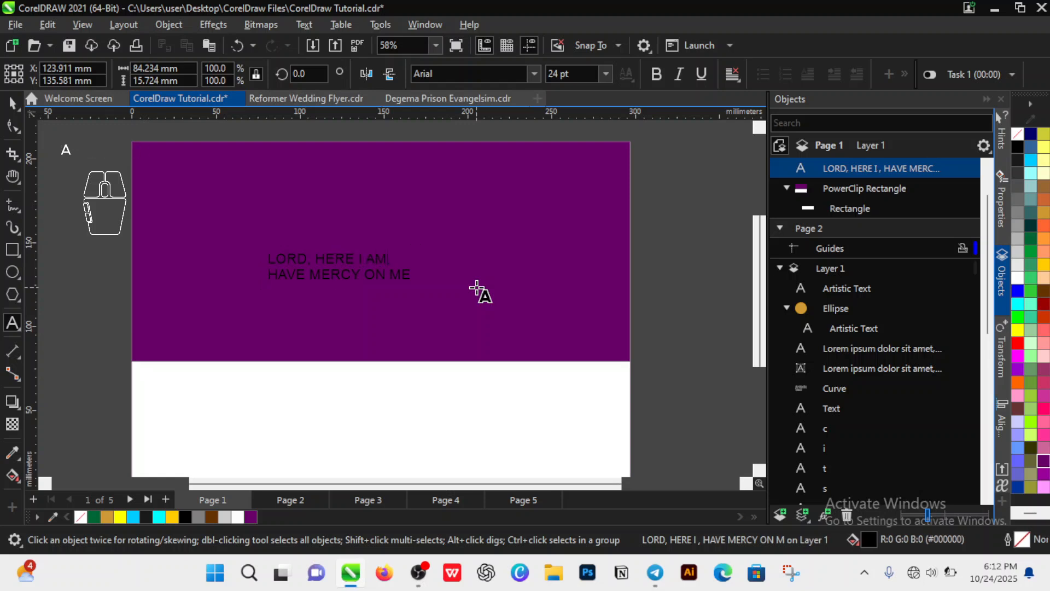
{"action": "key", "text": "ctrl"}
{"action": "key", "text": "ctrl+space"}
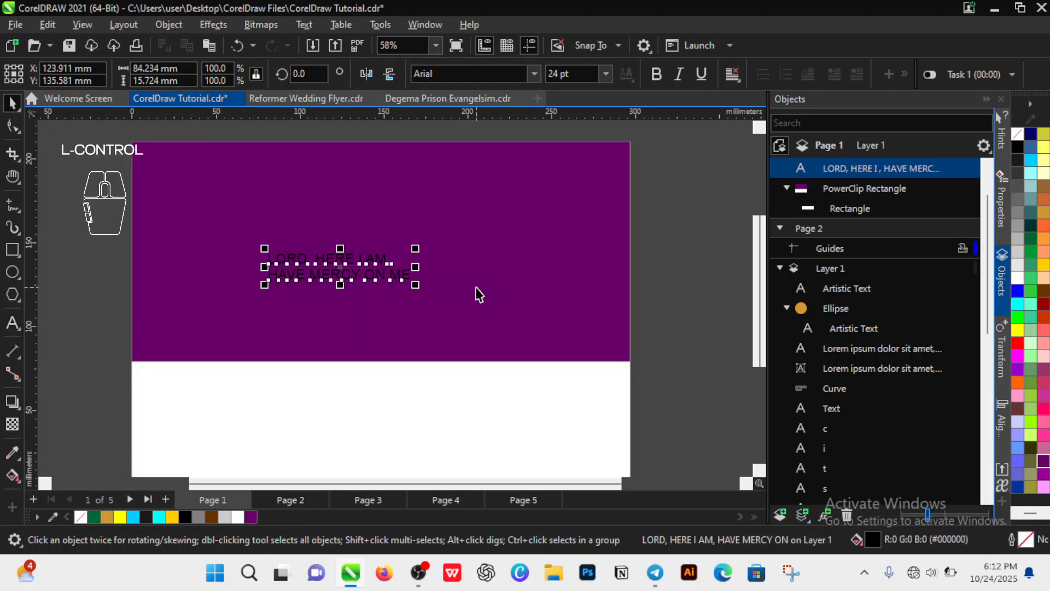
- Fill the theme text with white and set its font to TacticSans Bld
{"action": "left_click", "coordinate": [236, 517]}
{"action": "left_click", "coordinate": [536, 72]}
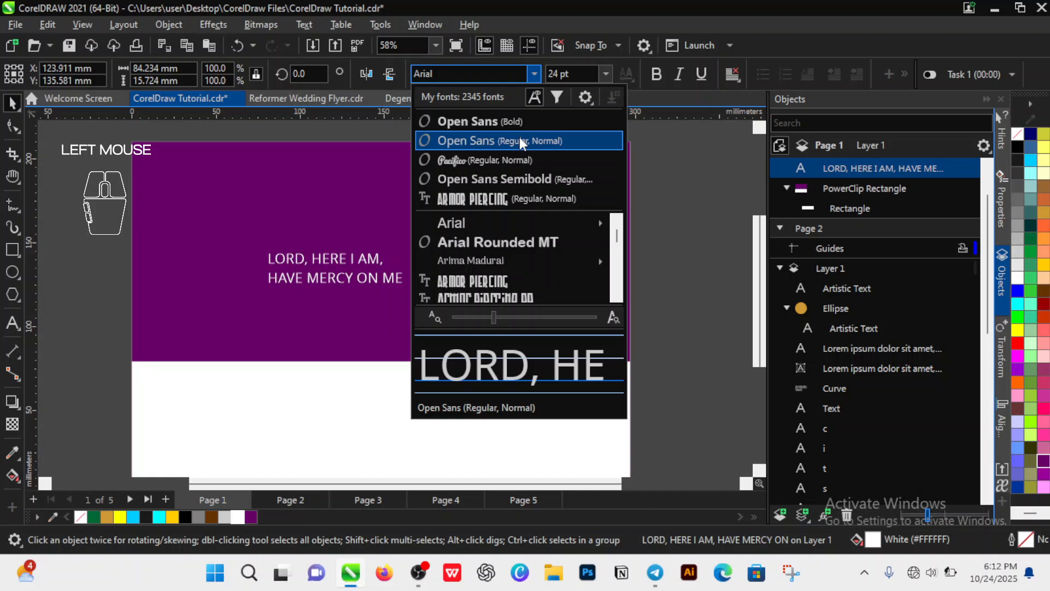
{"action": "key", "text": "b"}
{"action": "key", "text": "t"}
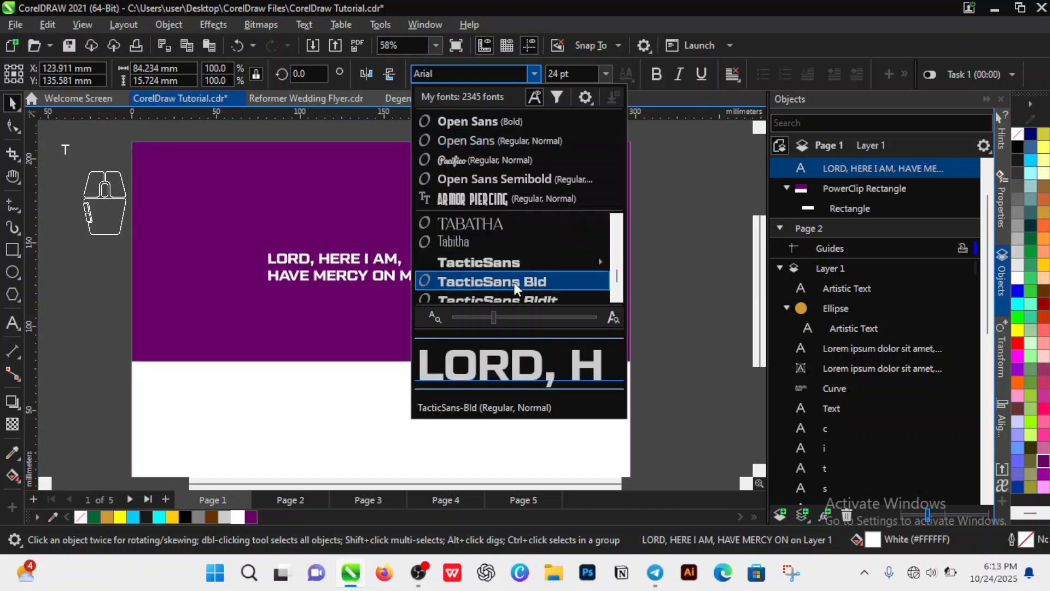
{"action": "mouse_move", "coordinate": [517, 269]}
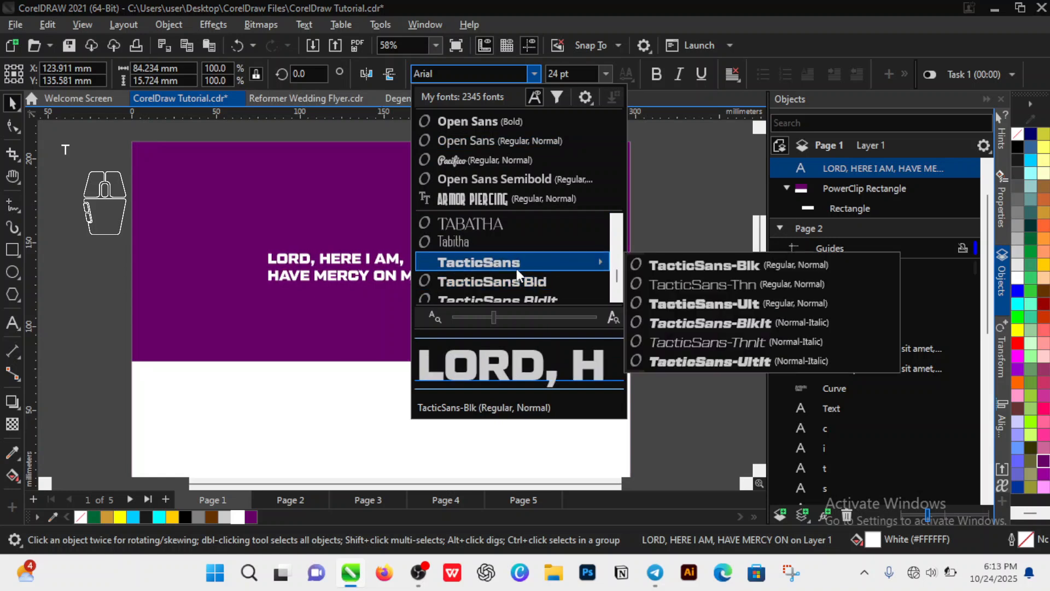
{"action": "left_click", "coordinate": [559, 284]}
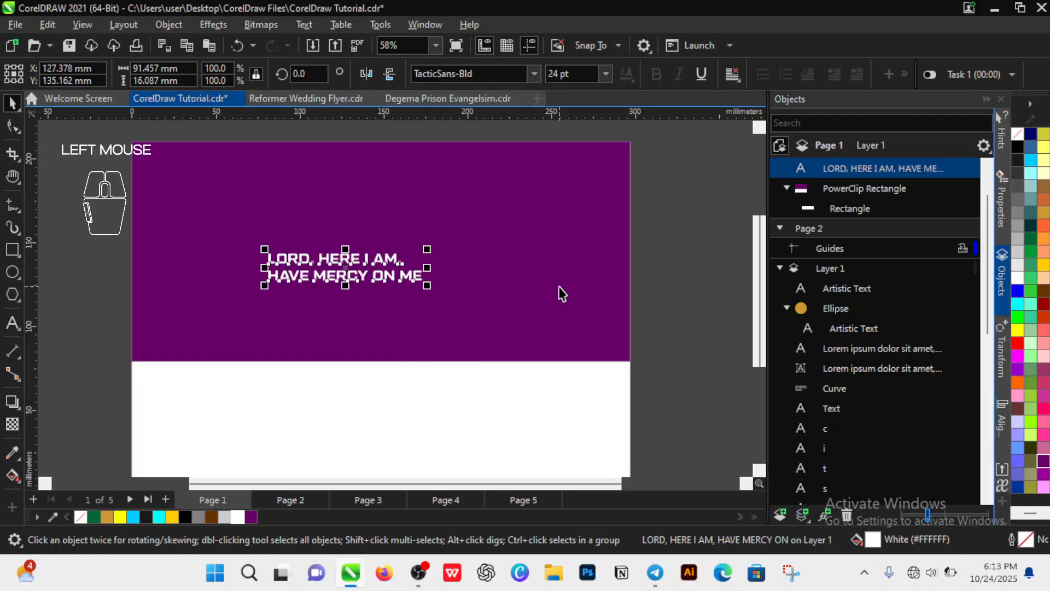
- Break the theme text apart into separate lines and enlarge "LORD, HERE I AM," to about 28 pt
{"action": "key", "text": "ctrl"}
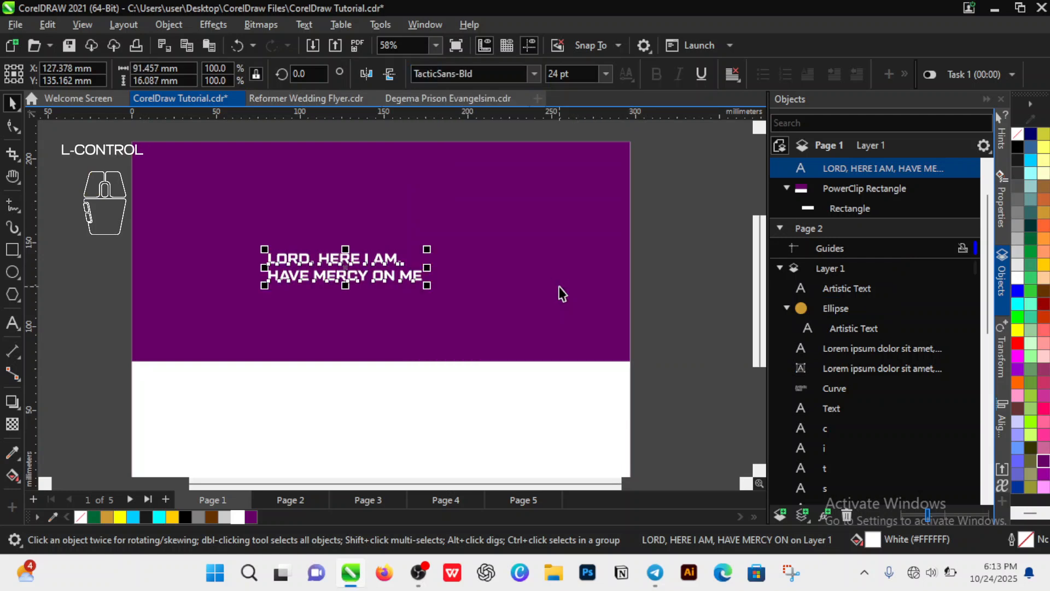
{"action": "key", "text": "ctrl+k"}
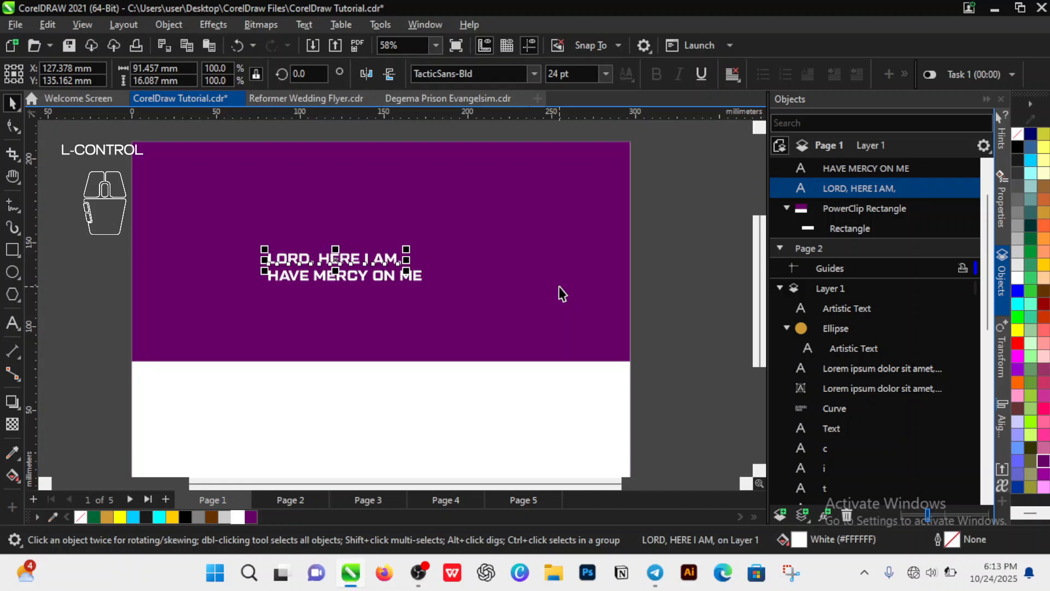
{"action": "left_click_drag", "start_coordinate": [406, 249], "coordinate": [429, 246]}
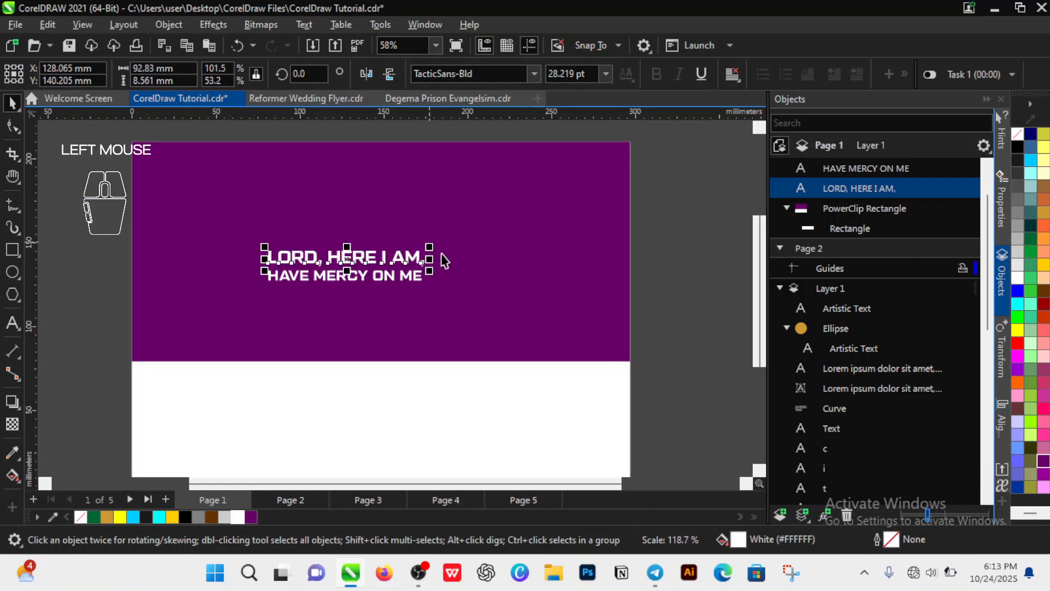
- Nudge "LORD, HERE I AM," down closer to the "HAVE MERCY ON ME" line
{"action": "key", "text": "Down"}
{"action": "key", "text": "Down"}
{"action": "key", "text": "Down"}
{"action": "key", "text": "Down"}
{"action": "key", "text": "Down"}
{"action": "key", "text": "Down"}
{"action": "key", "text": "Down"}
{"action": "key", "text": "Down"}
{"action": "key", "text": "Down"}
{"action": "key", "text": "Down"}
{"action": "key", "text": "Down"}
{"action": "key", "text": "Down"}
{"action": "key", "text": "Down"}
{"action": "key", "text": "Down"}
{"action": "key", "text": "Down"}
{"action": "key", "text": "Down"}
{"action": "key", "text": "Down"}
{"action": "key", "text": "Down"}
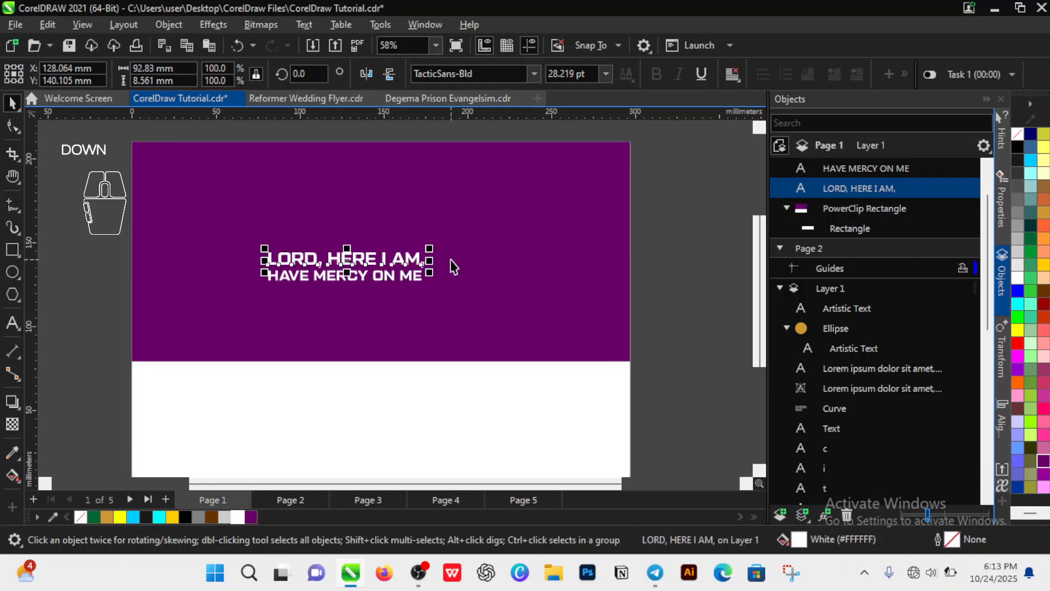
- Enlarge both theme lines together to about 173 by 29 mm and place them around the middle of the purple area
{"action": "left_click", "coordinate": [100, 263]}
{"action": "left_click_drag", "start_coordinate": [85, 204], "coordinate": [477, 326]}
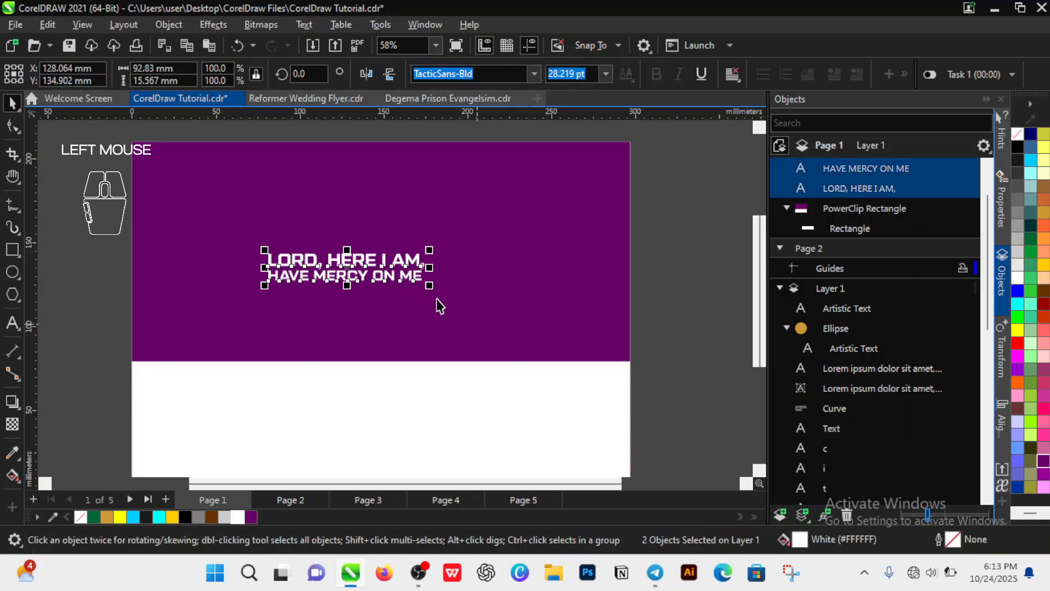
{"action": "left_click_drag", "start_coordinate": [430, 285], "coordinate": [537, 334]}
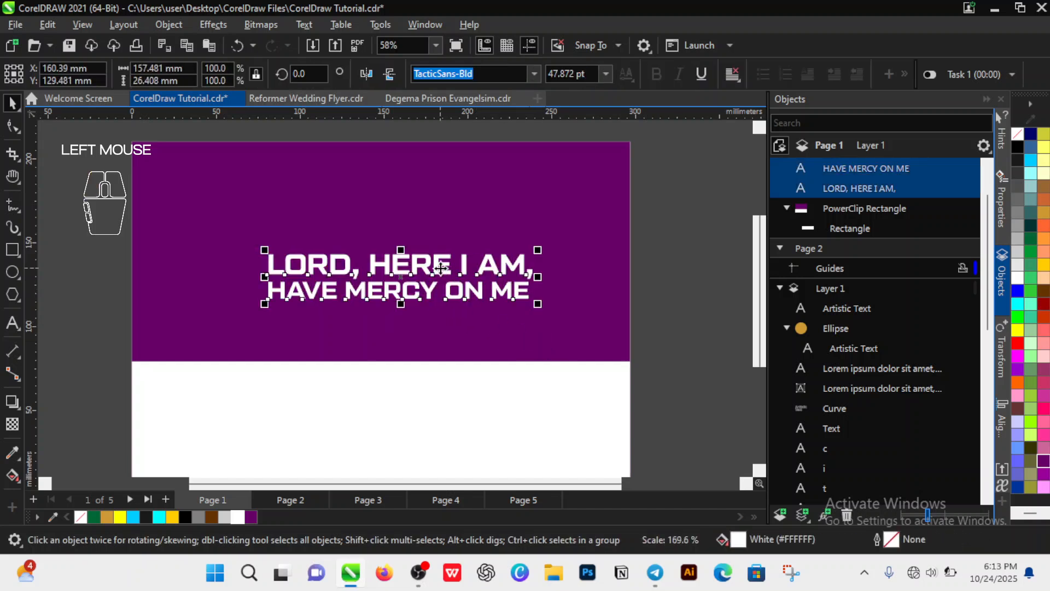
{"action": "left_click_drag", "start_coordinate": [430, 272], "coordinate": [399, 255]}
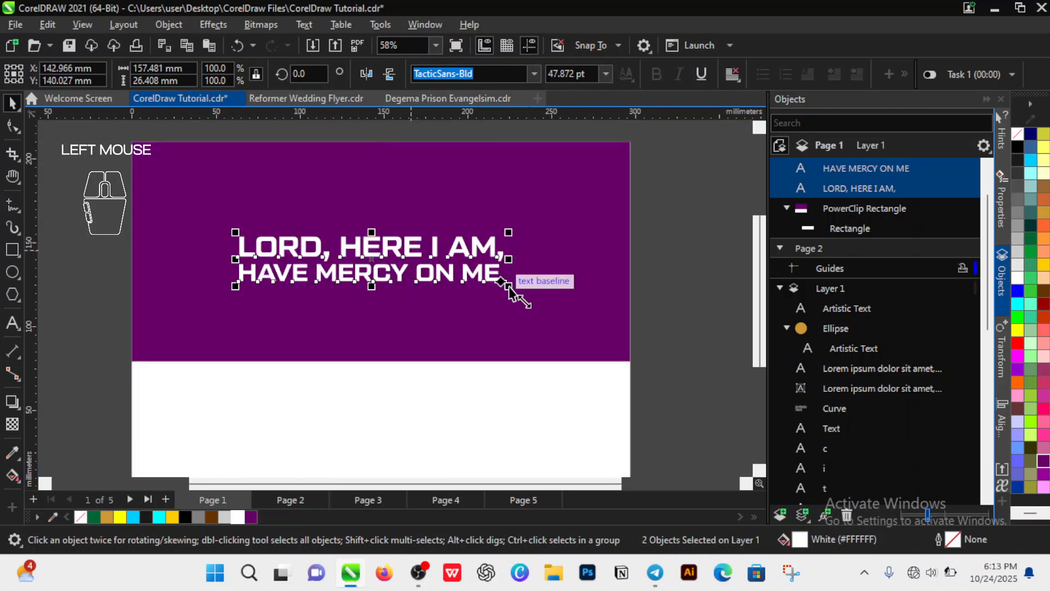
{"action": "left_click_drag", "start_coordinate": [520, 298], "coordinate": [542, 306]}
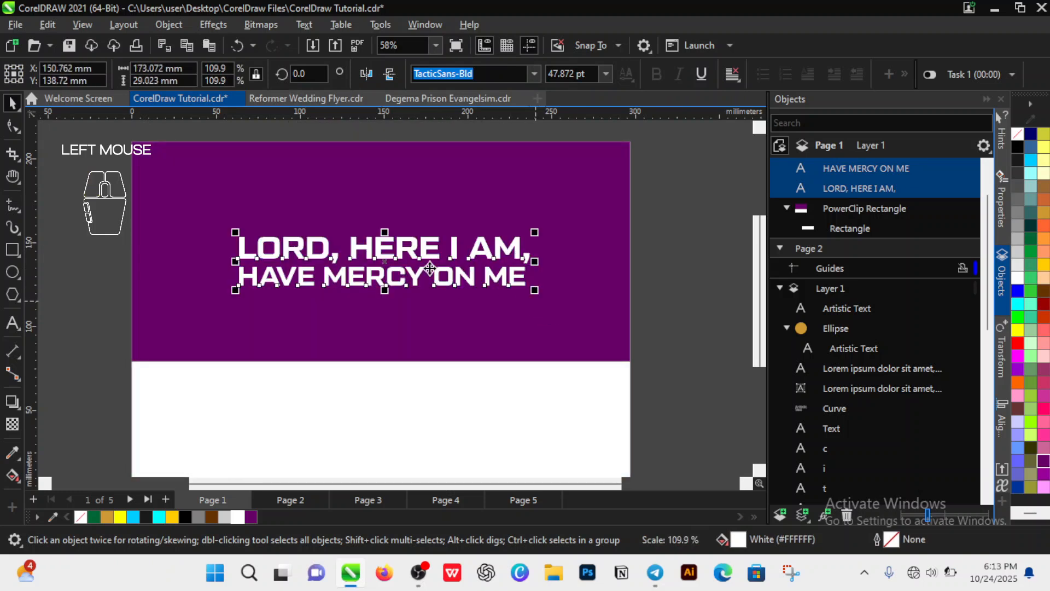
{"action": "left_click_drag", "start_coordinate": [399, 248], "coordinate": [399, 258]}
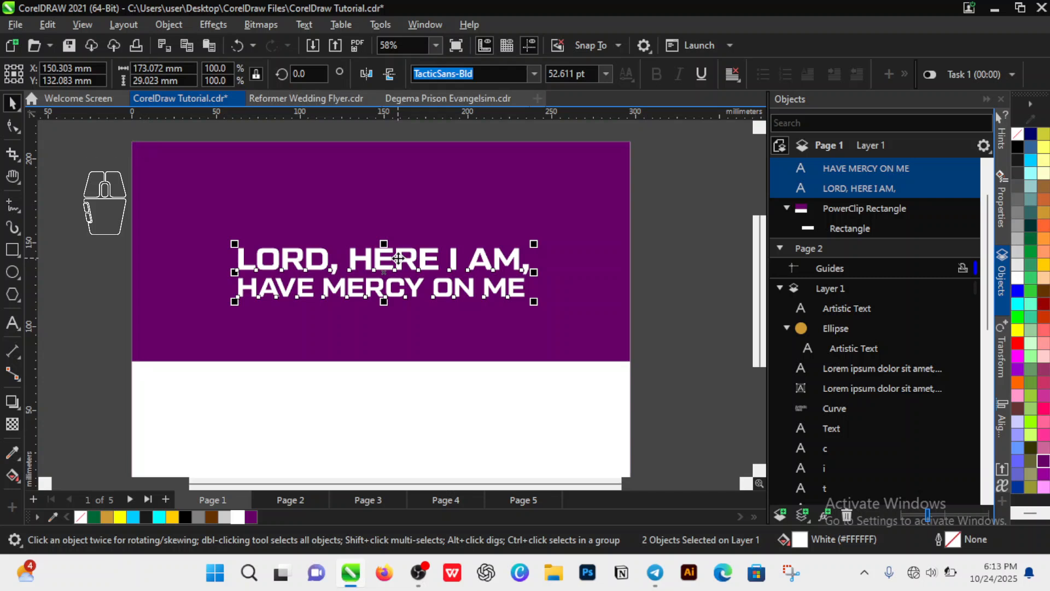
- Group the two theme lines into one object
{"action": "key", "text": "ctrl+g"}
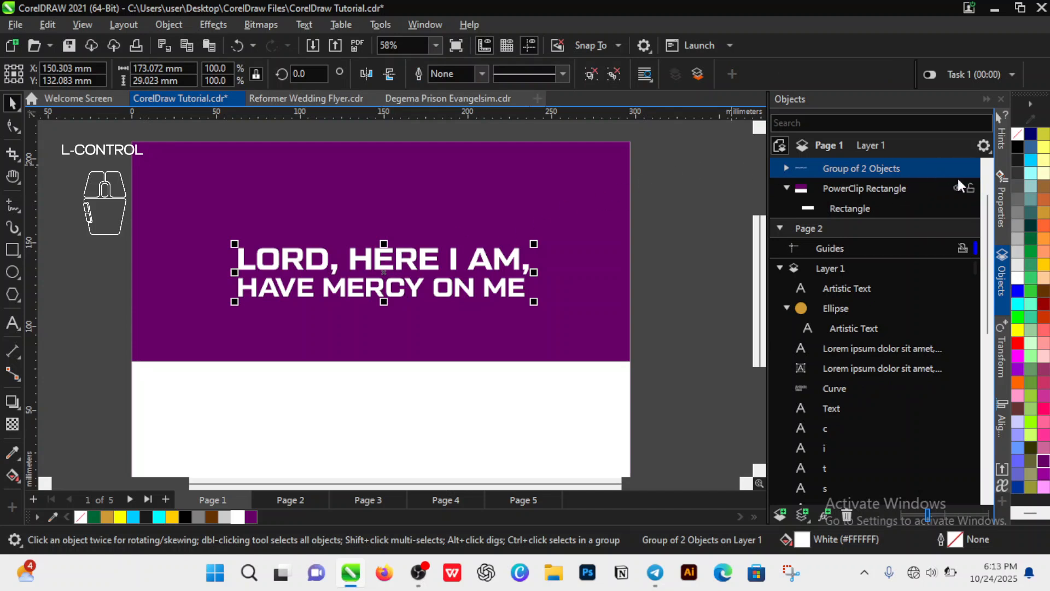
{"action": "left_click", "coordinate": [985, 178]}
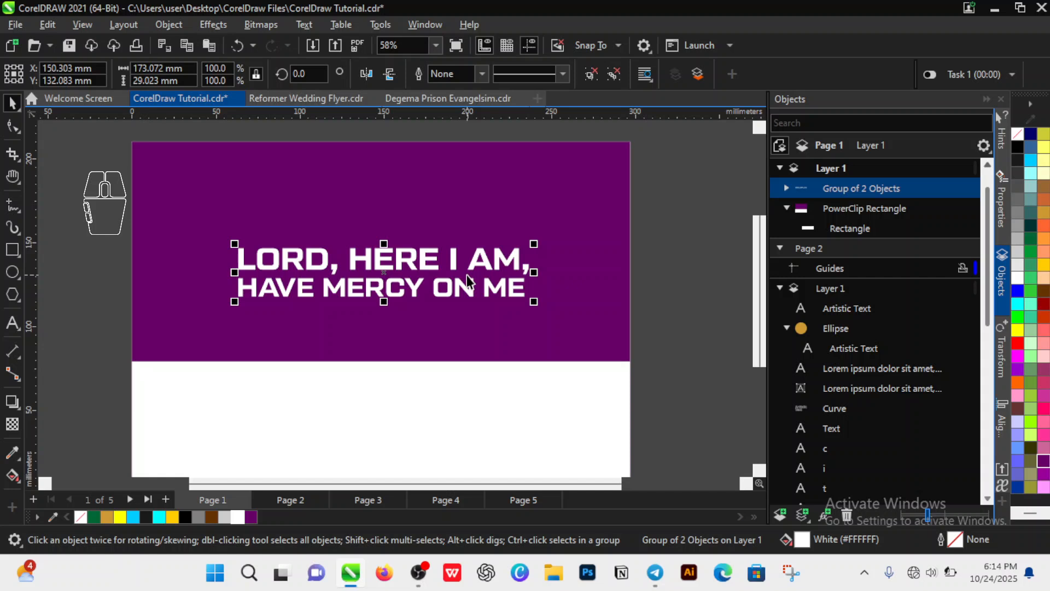
{"action": "scroll", "coordinate": [466, 282], "scroll_direction": "down", "scroll_amount": 2}
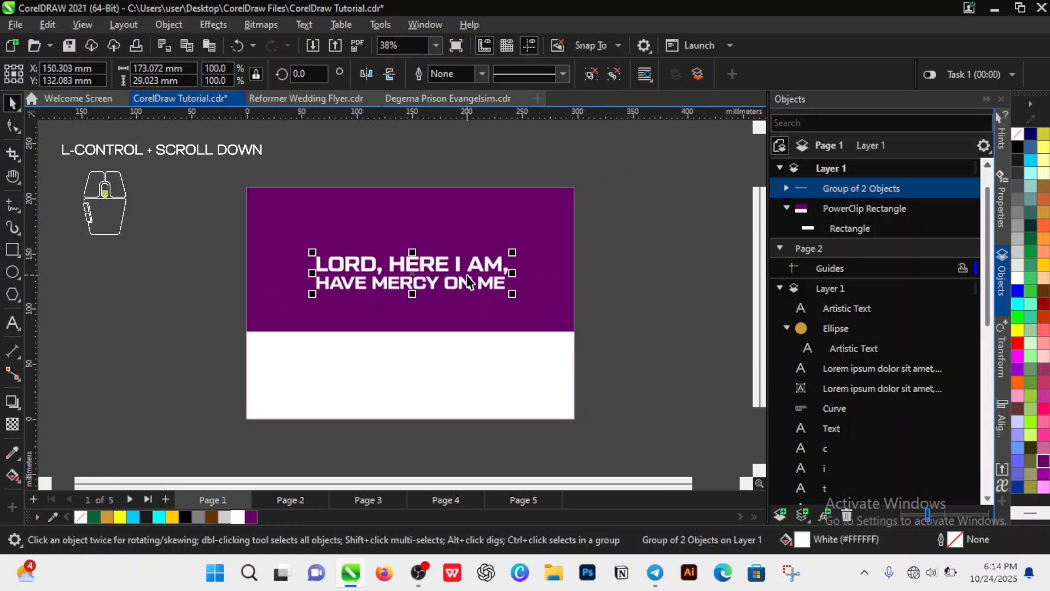
{"action": "scroll", "coordinate": [467, 282], "scroll_direction": "up", "scroll_amount": 1}
{"action": "left_click", "coordinate": [604, 325]}
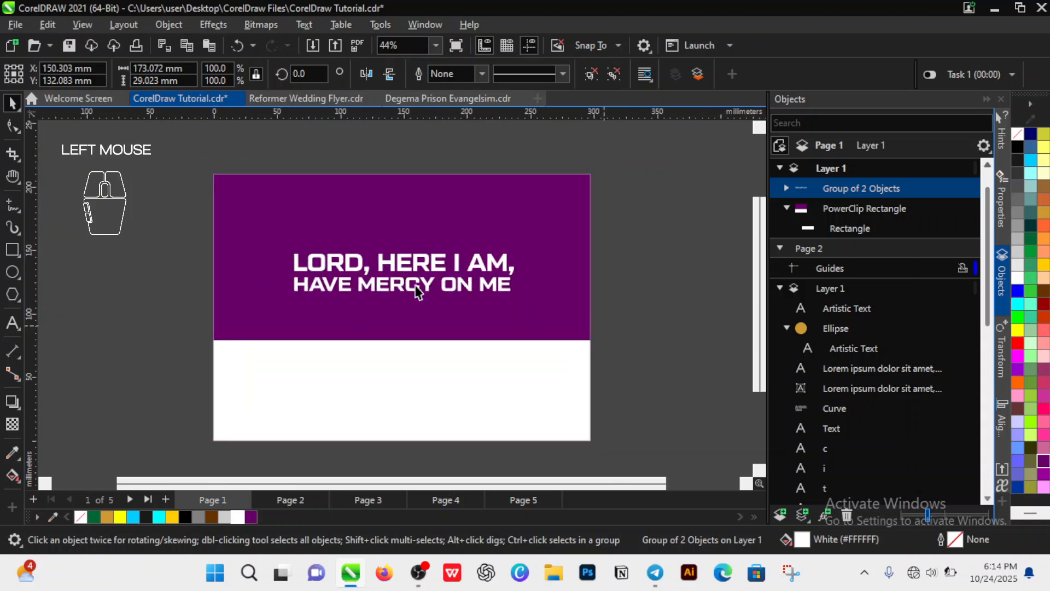
- Draw a rectangle about 226 by 35 mm below the theme text, straddling the border between the purple and white areas
{"action": "left_click", "coordinate": [13, 251]}
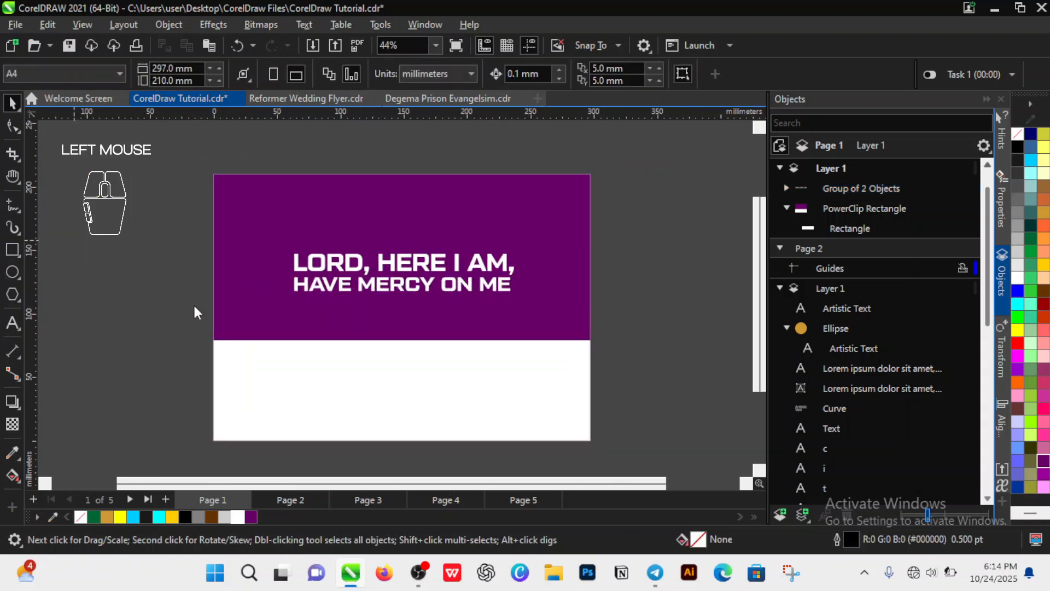
{"action": "left_click_drag", "start_coordinate": [266, 322], "coordinate": [544, 365]}
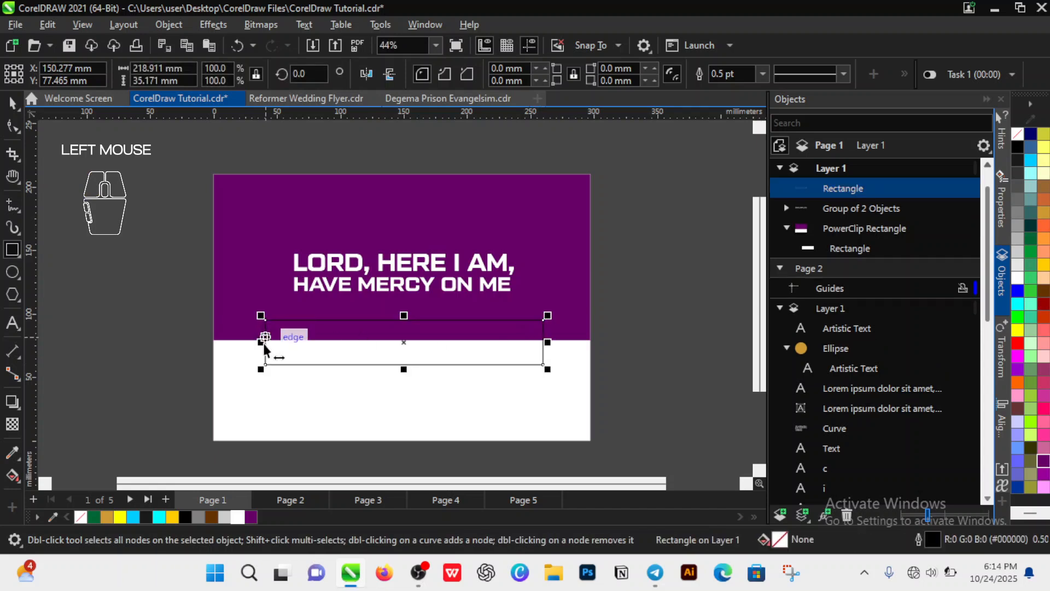
{"action": "left_click_drag", "start_coordinate": [265, 343], "coordinate": [256, 352]}
{"action": "key", "text": "space"}
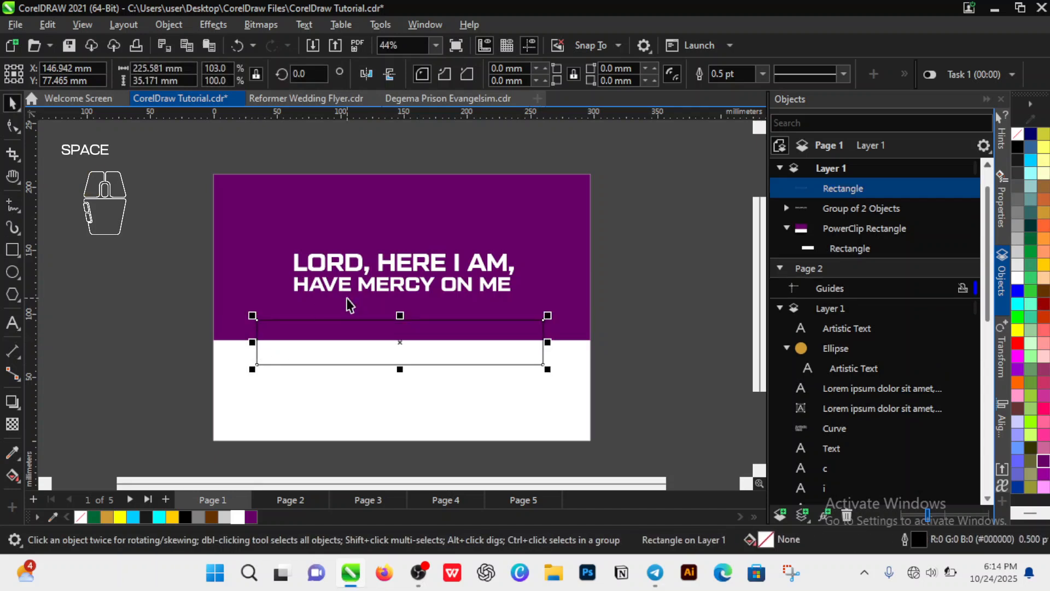
- Fill the new rectangle with orange (#FF6600) and set its outline colour to light peach (#FFCC99)
{"action": "left_click", "coordinate": [1017, 384]}
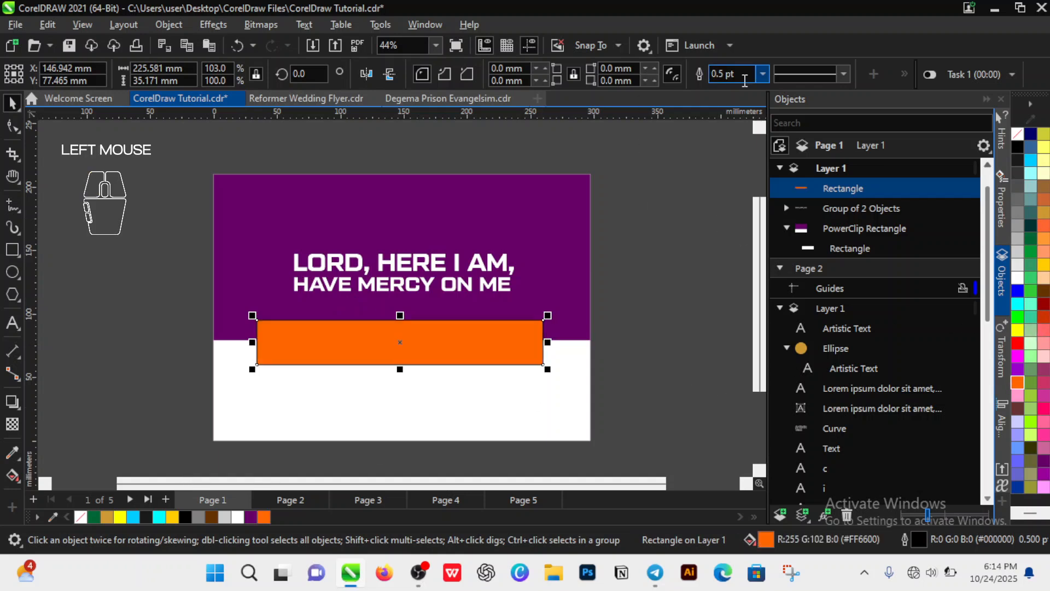
{"action": "left_click", "coordinate": [763, 75]}
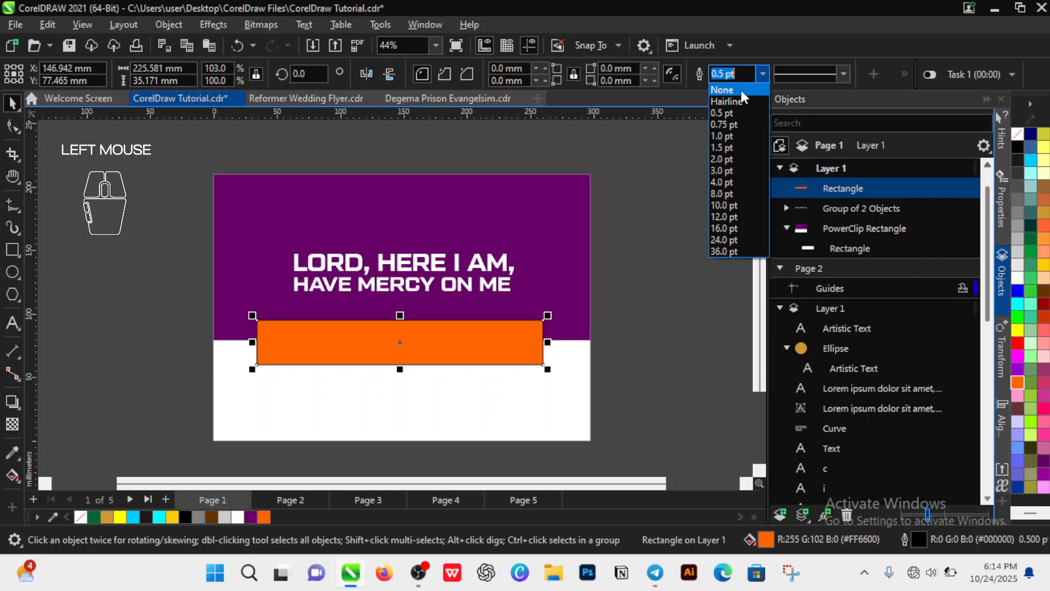
{"action": "left_click", "coordinate": [666, 182]}
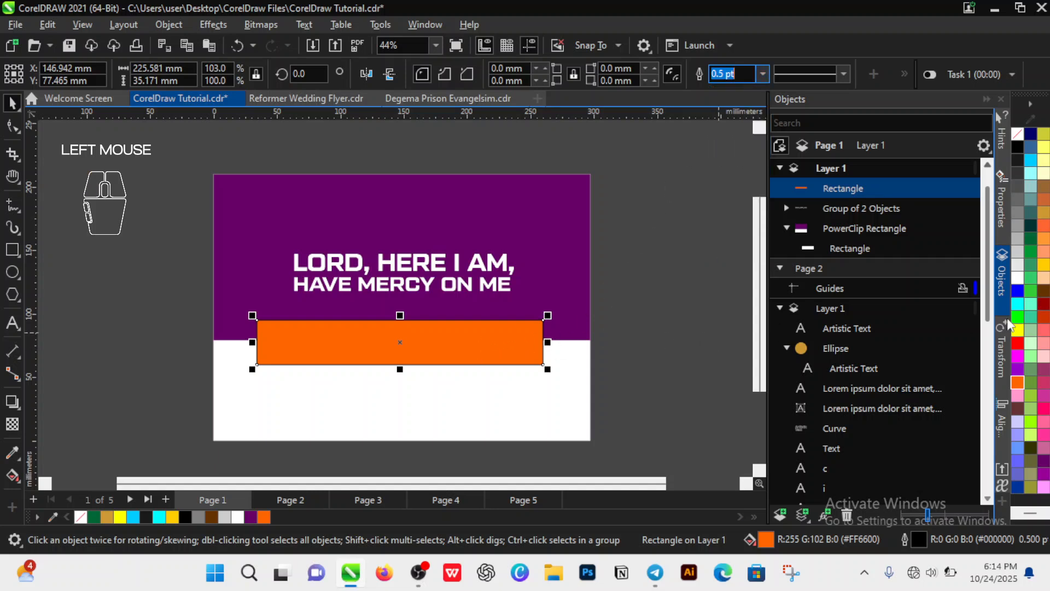
{"action": "right_click", "coordinate": [1046, 284]}
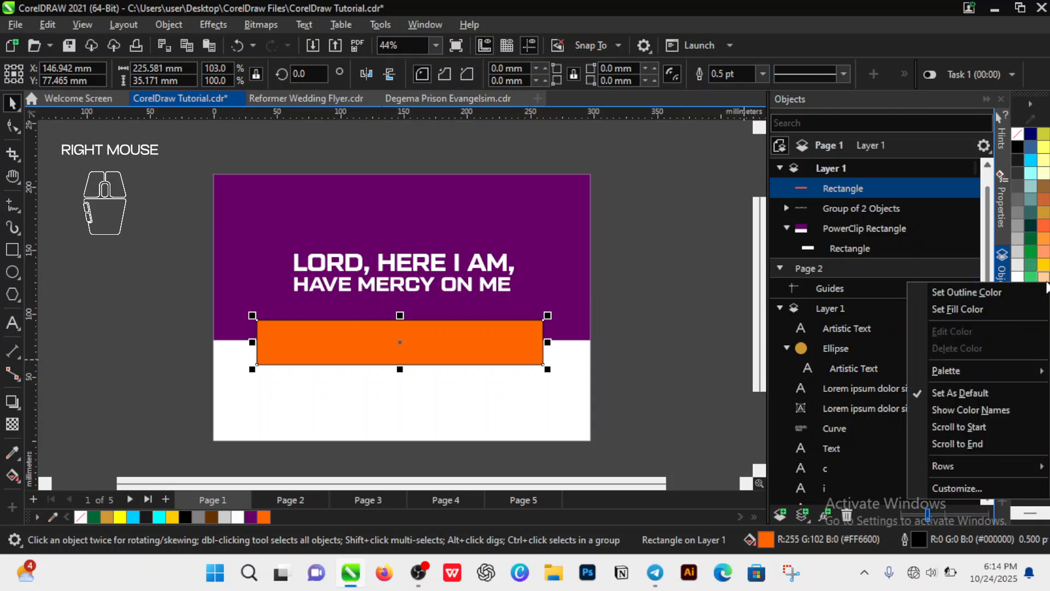
{"action": "left_click", "coordinate": [1011, 293]}
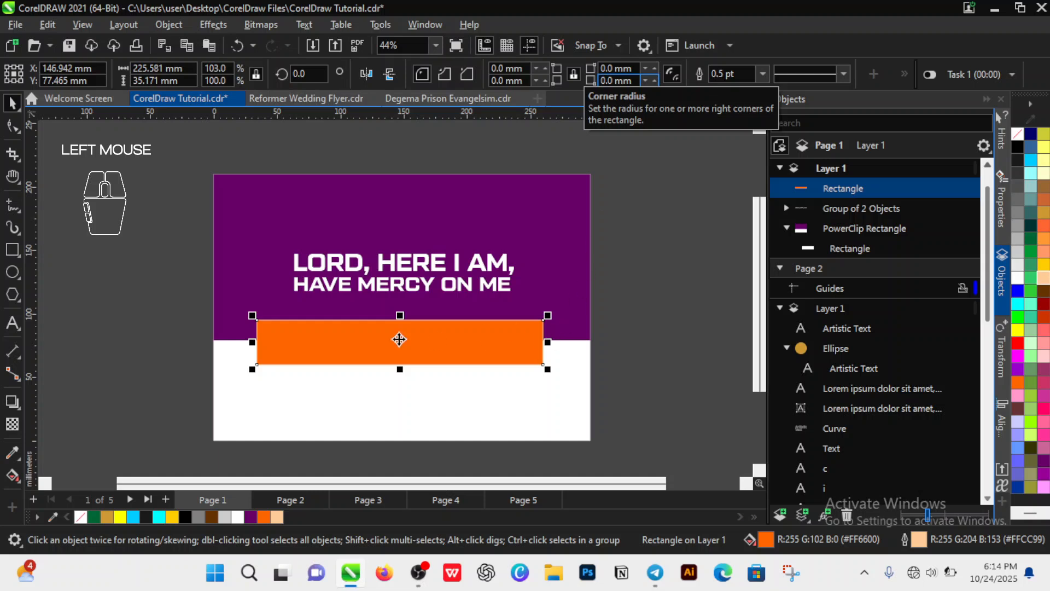
- Round all corners of the orange rectangle with a 3 mm radius
{"action": "left_click", "coordinate": [606, 81]}
{"action": "type", "text": "3"}
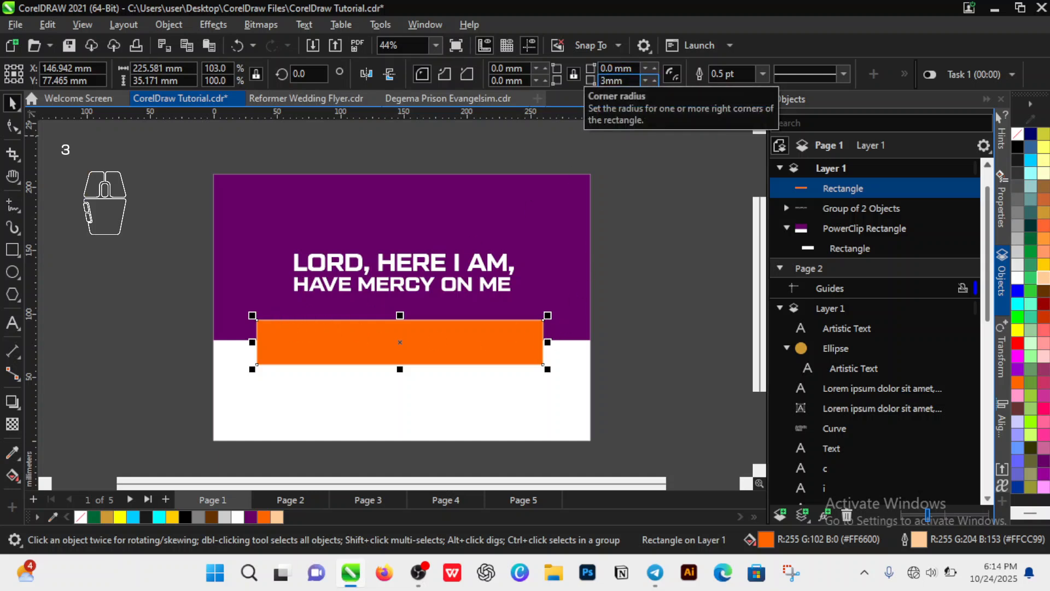
{"action": "key", "text": "Return"}
{"action": "left_click", "coordinate": [649, 310]}
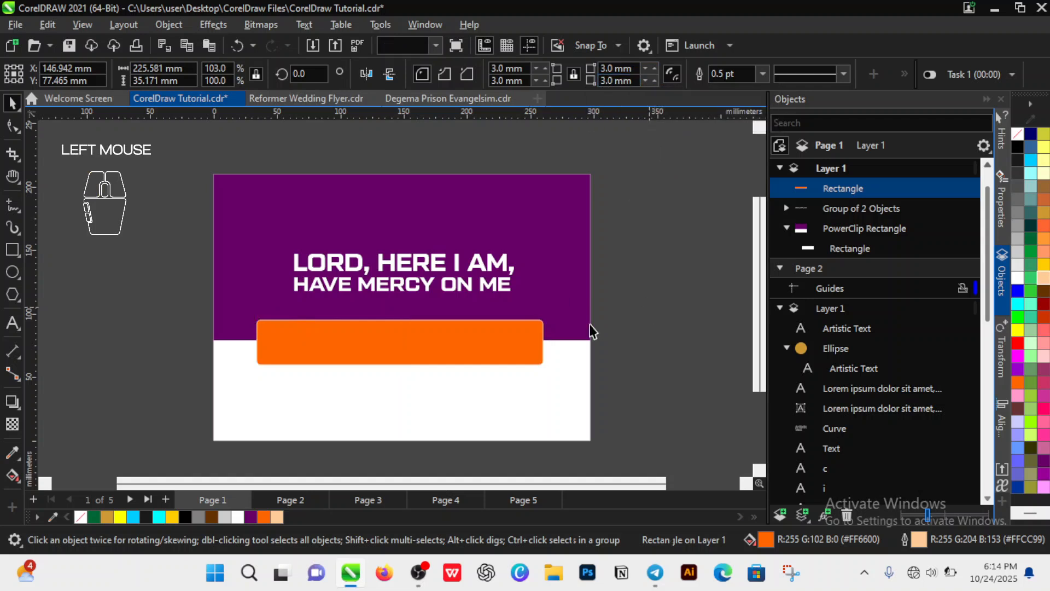
- Nudge the theme text group down and enlarge it from its centre to about 182 by 31 mm
{"action": "left_click", "coordinate": [480, 353]}
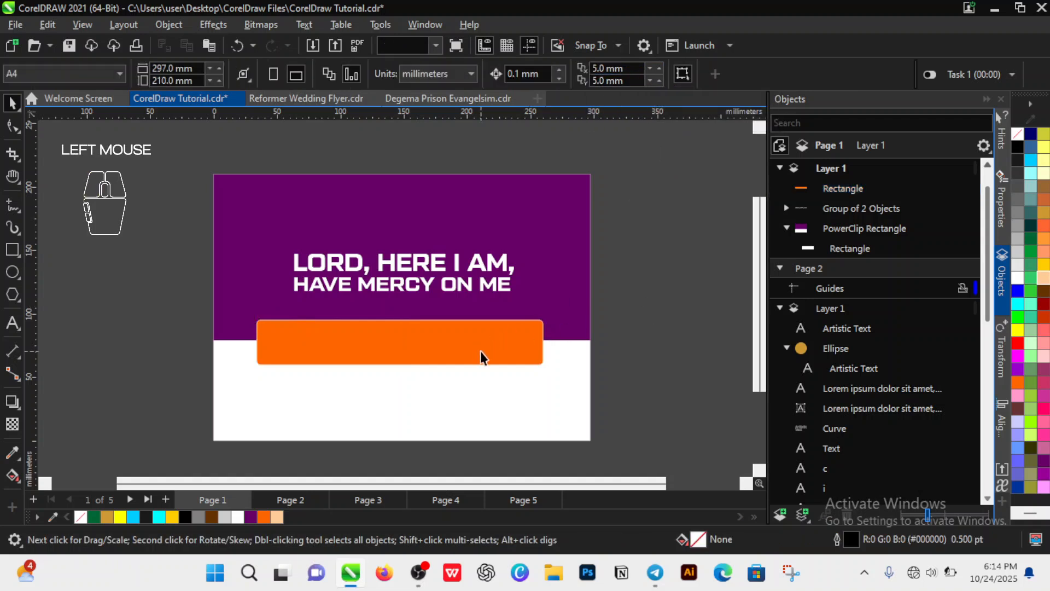
{"action": "left_click", "coordinate": [448, 295]}
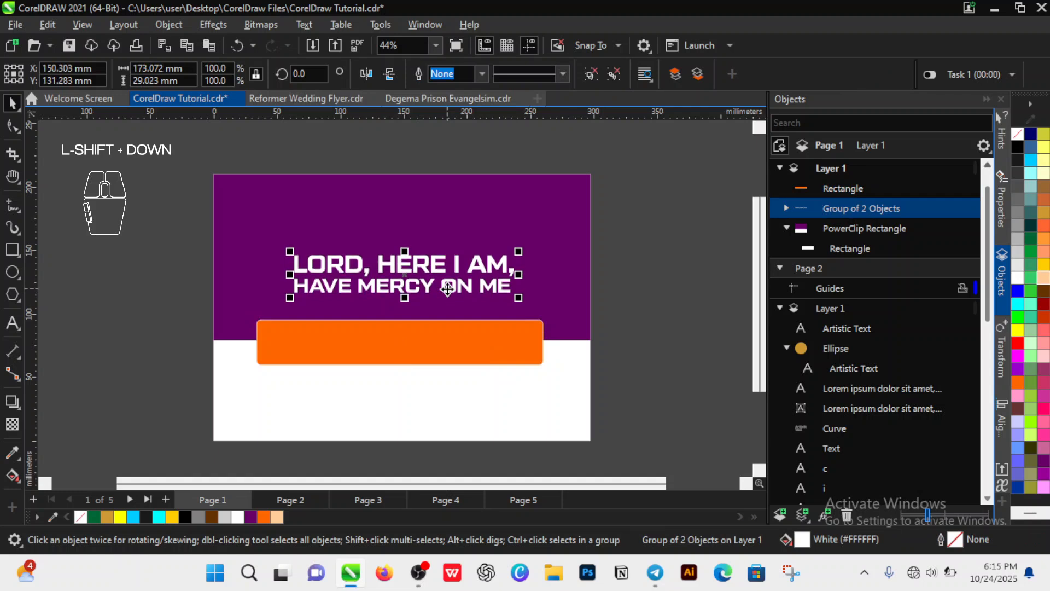
{"action": "key", "text": "shift+Down"}
{"action": "left_click_drag", "start_coordinate": [520, 253], "coordinate": [534, 253]}
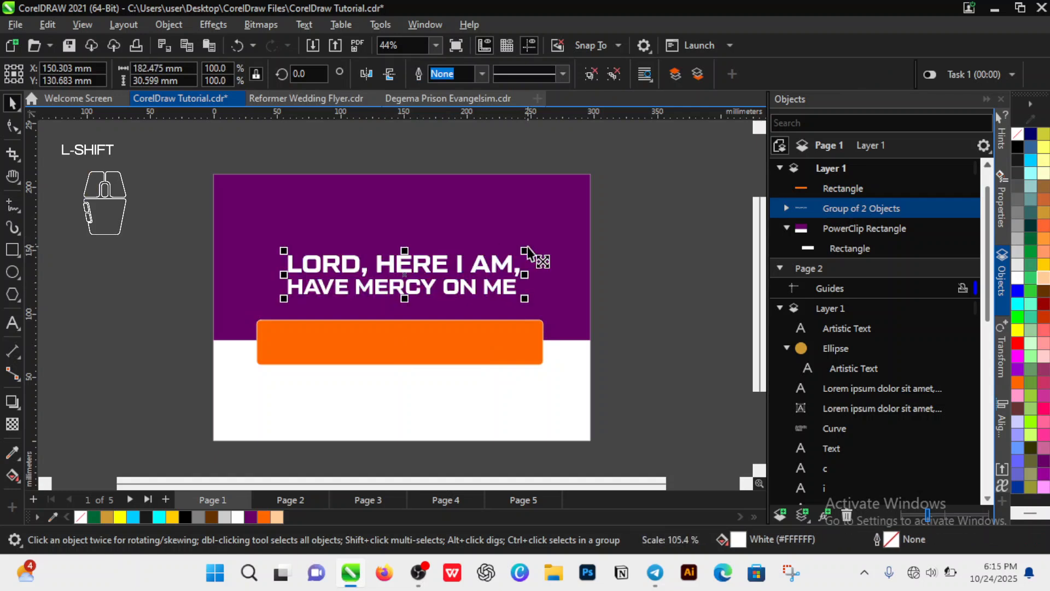
- Centre the theme text group horizontally on the purple and white background
{"action": "left_click", "coordinate": [449, 222], "text": "shift"}
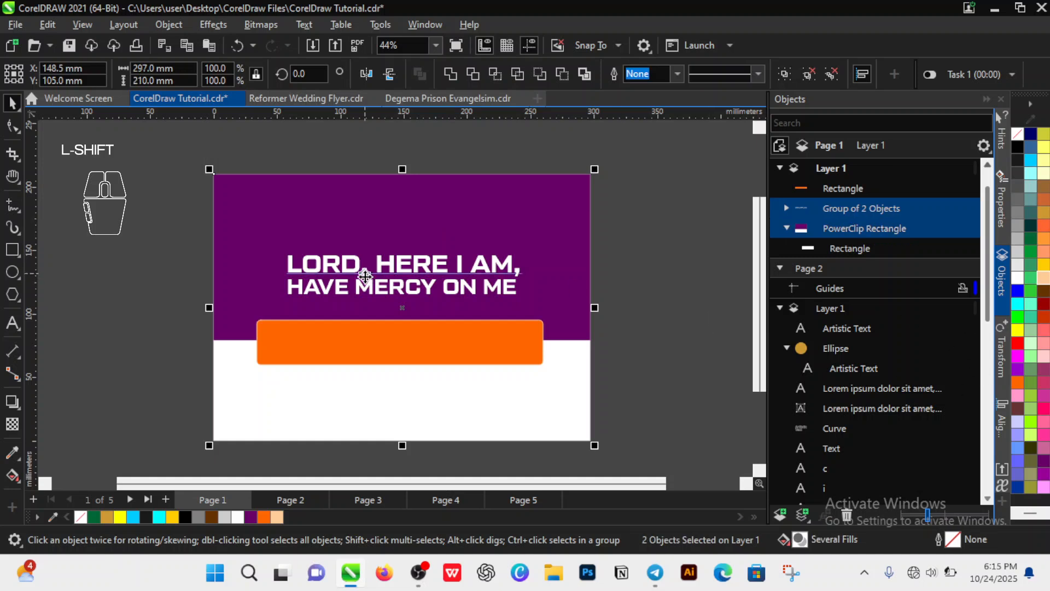
{"action": "left_click", "coordinate": [1002, 411]}
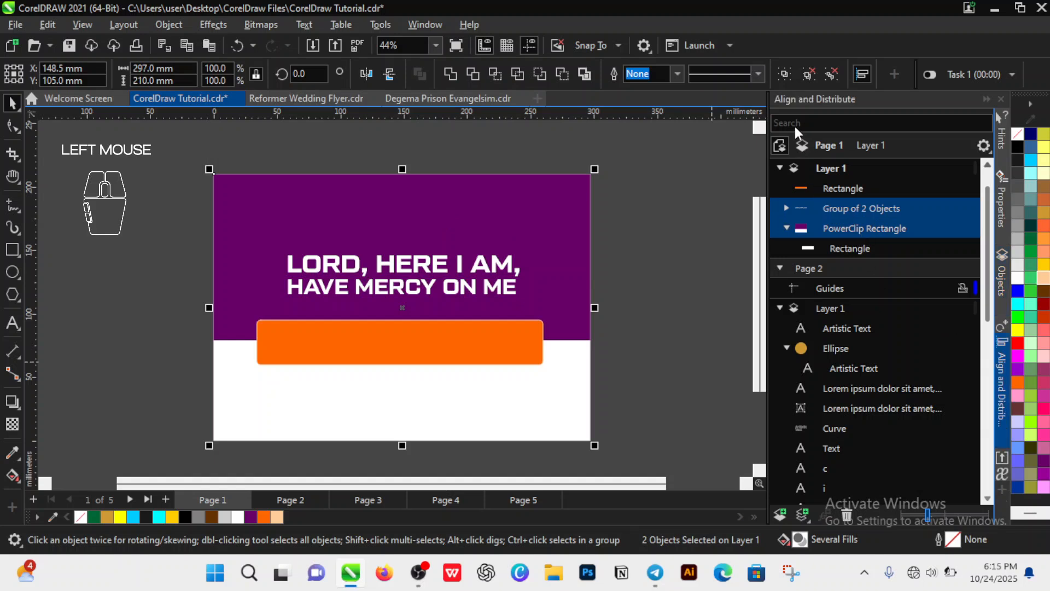
{"action": "left_click", "coordinate": [803, 143]}
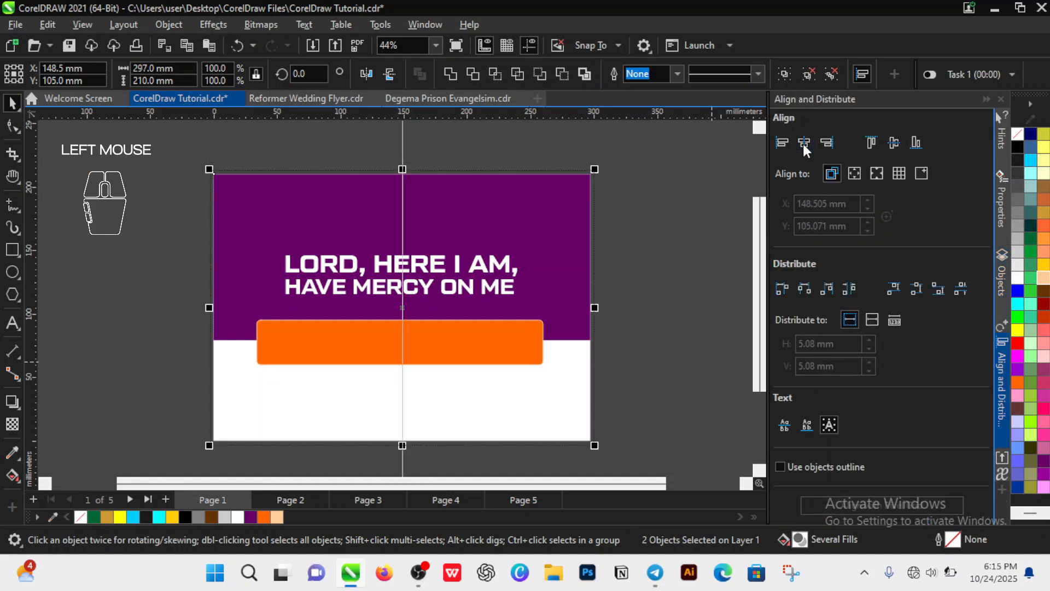
{"action": "left_click", "coordinate": [470, 164]}
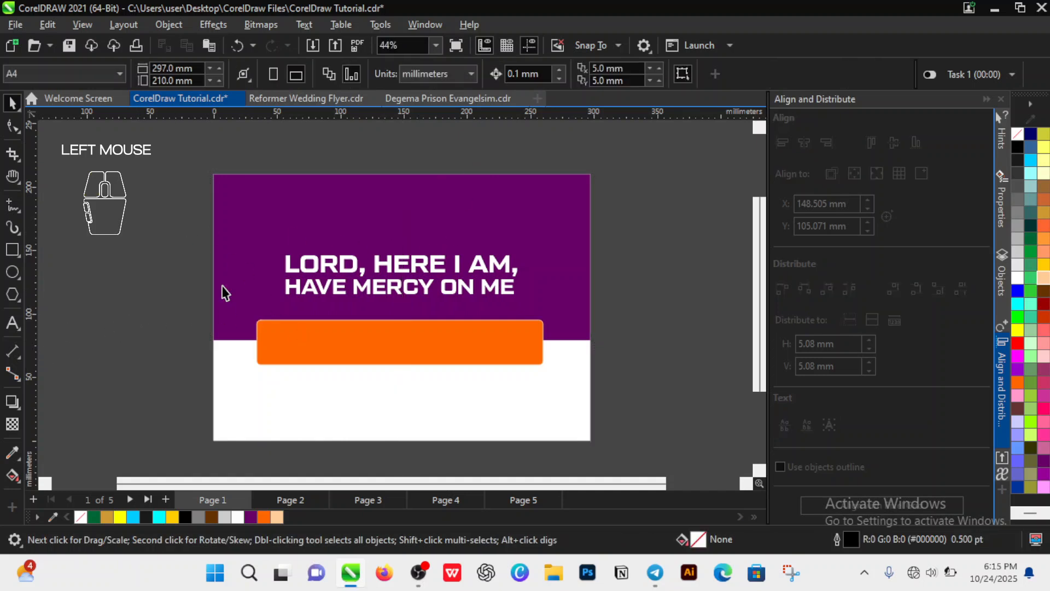
- Copy the date "20th October, 2025" from the Telegram message and paste it as artistic text in the flyer's white area
{"action": "left_click", "coordinate": [654, 572]}
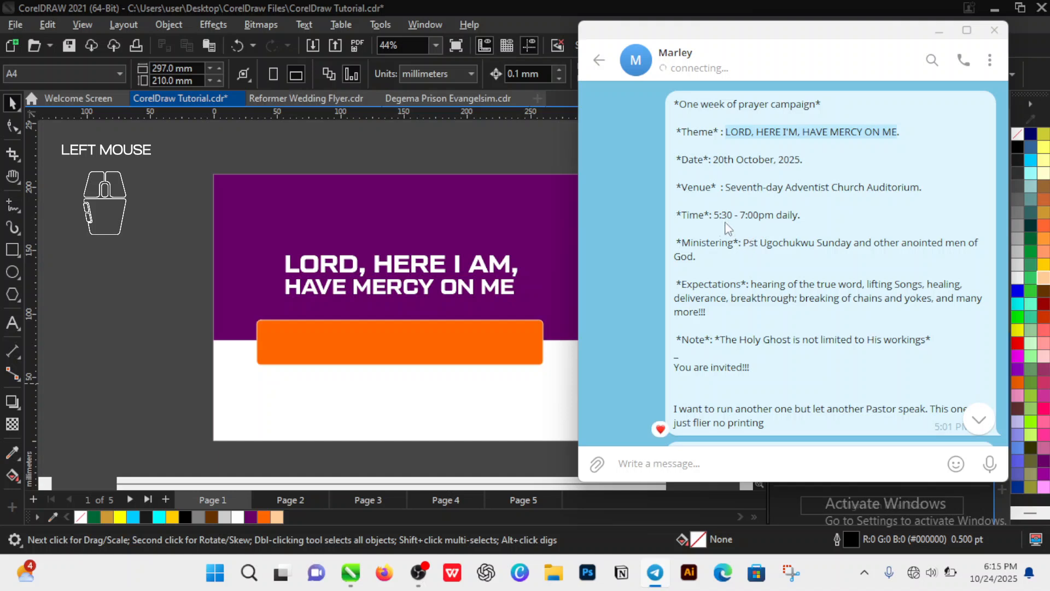
{"action": "left_click_drag", "start_coordinate": [717, 160], "coordinate": [802, 159]}
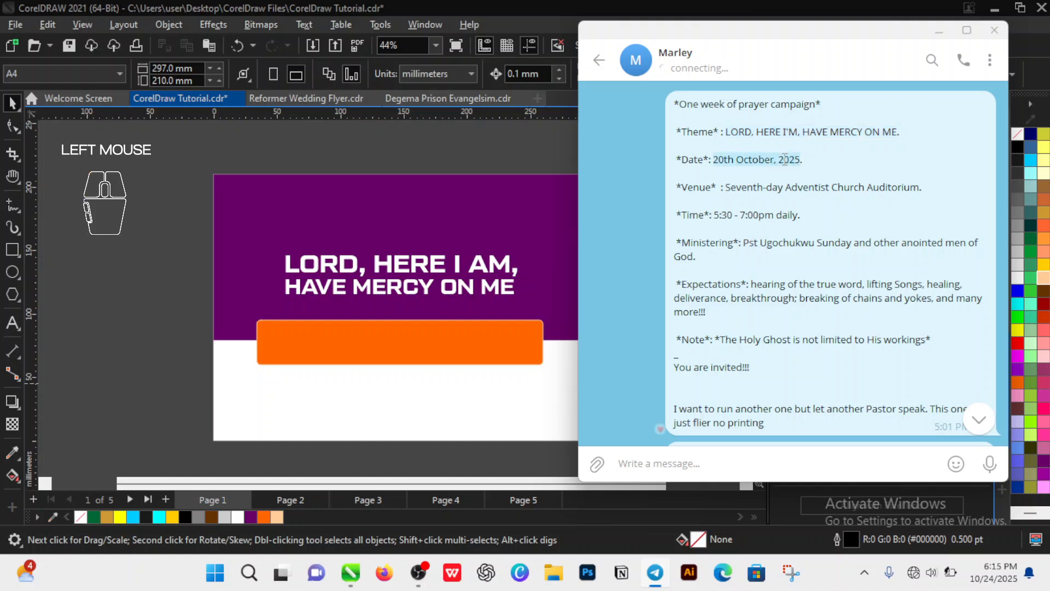
{"action": "right_click", "coordinate": [786, 160]}
{"action": "left_click", "coordinate": [826, 203]}
{"action": "left_click", "coordinate": [425, 150]}
{"action": "left_click", "coordinate": [12, 323]}
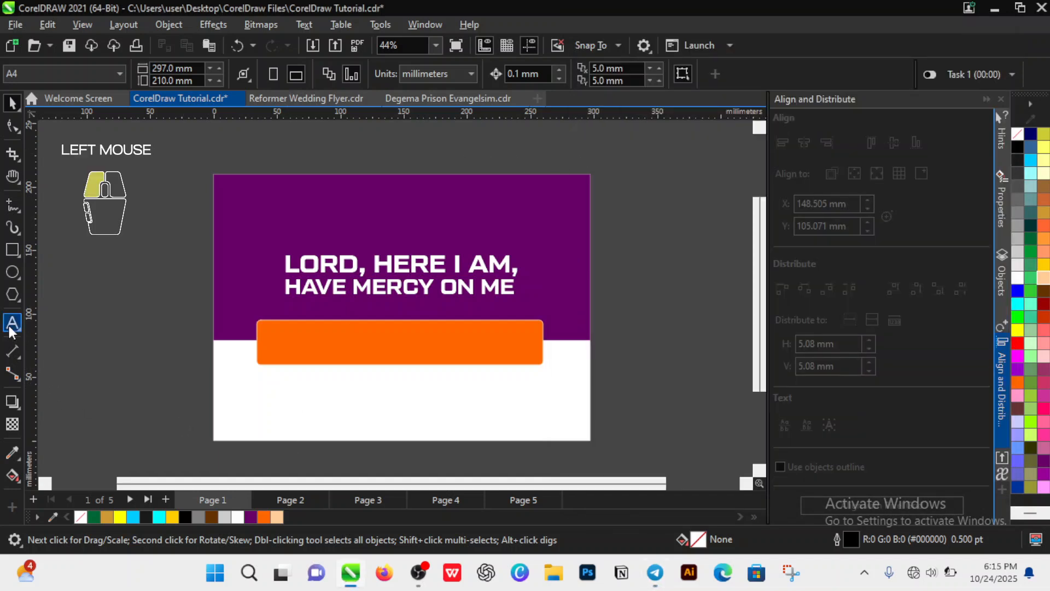
{"action": "left_click", "coordinate": [280, 406]}
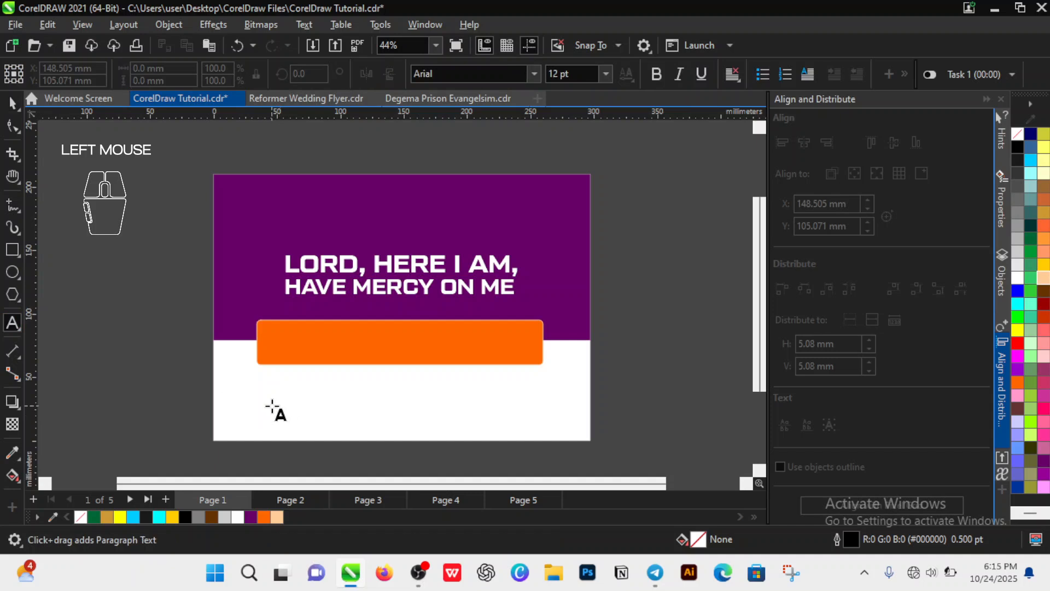
{"action": "key", "text": "ctrl+v"}
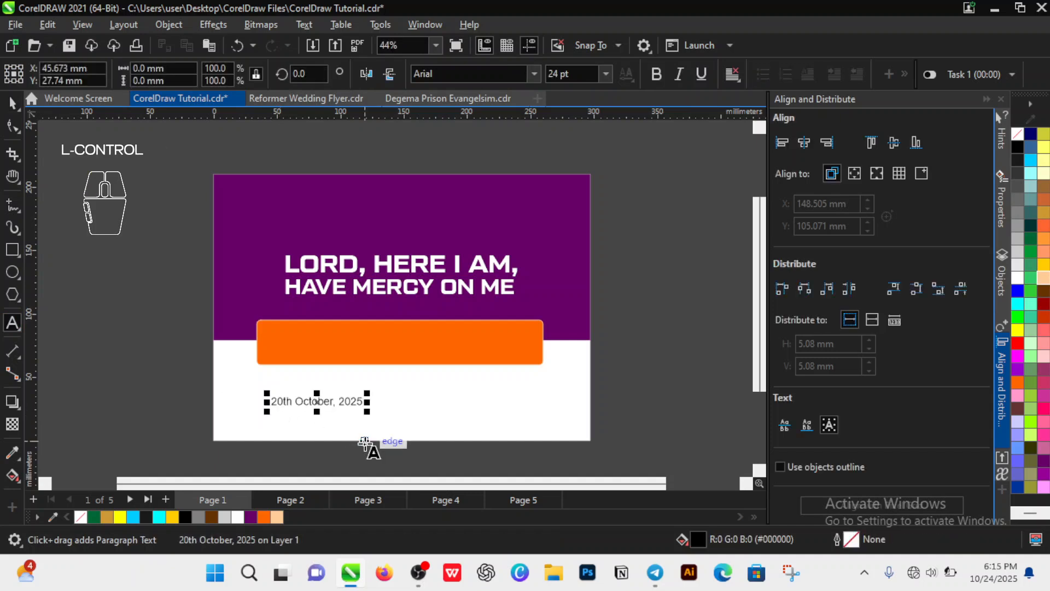
- Edit the date text to read "20th-27th" on the first line and "October, 2025" on the second
{"action": "key", "text": "Left"}
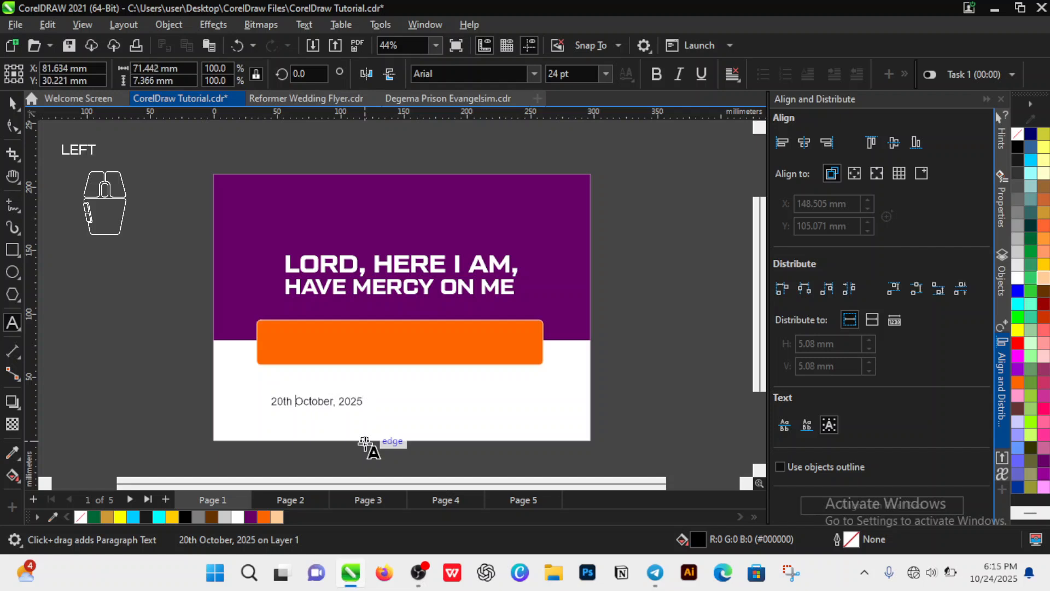
{"action": "type", "text": "–"}
{"action": "key", "text": "BackSpace"}
{"action": "key", "text": "BackSpace"}
{"action": "key", "text": "BackSpace"}
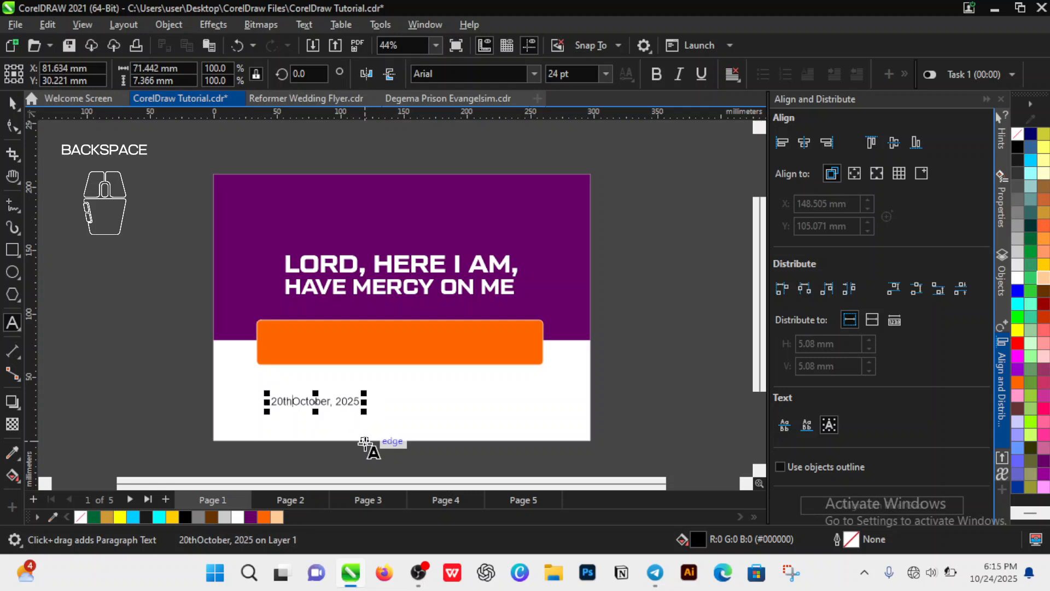
{"action": "type", "text": "-27TH"}
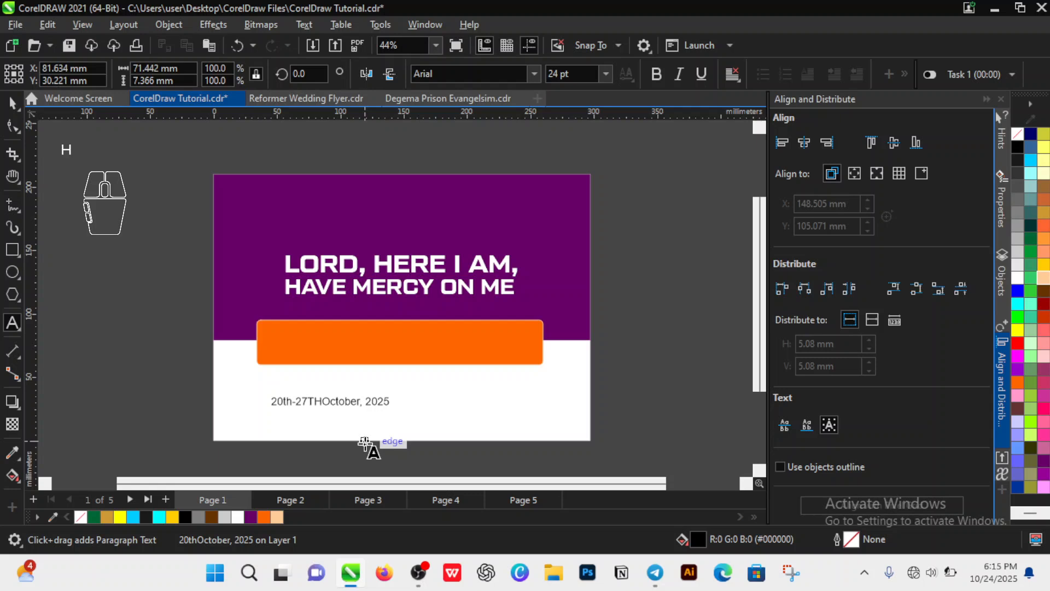
{"action": "key", "text": "BackSpace"}
{"action": "key", "text": "BackSpace"}
{"action": "key", "text": "Caps_Lock"}
{"action": "type", "text": "th"}
{"action": "key", "text": "Return"}
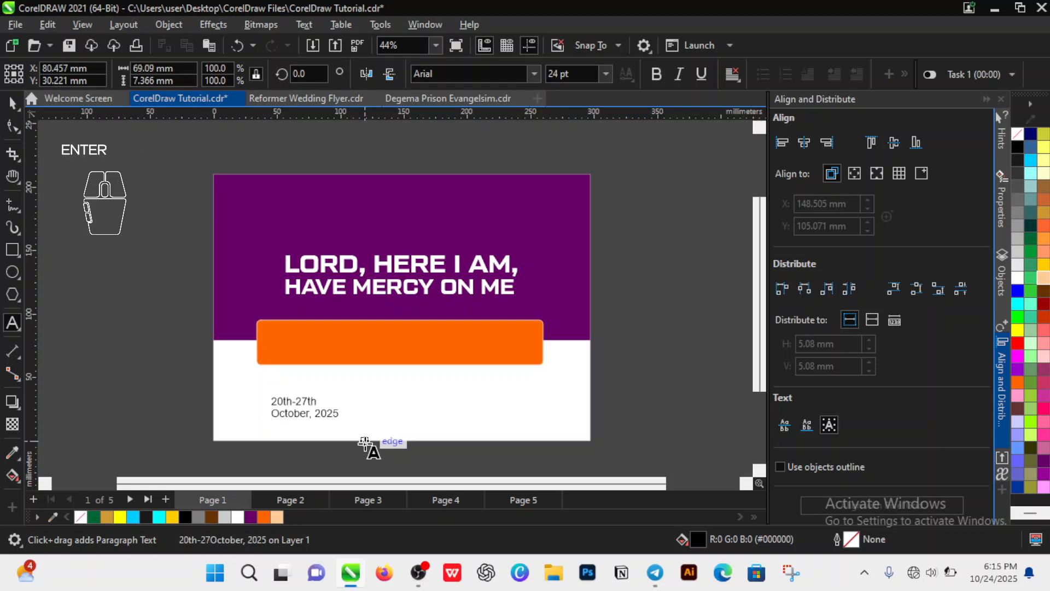
- Set the date text's font to Open Sans Bold
{"action": "key", "text": "ctrl+space"}
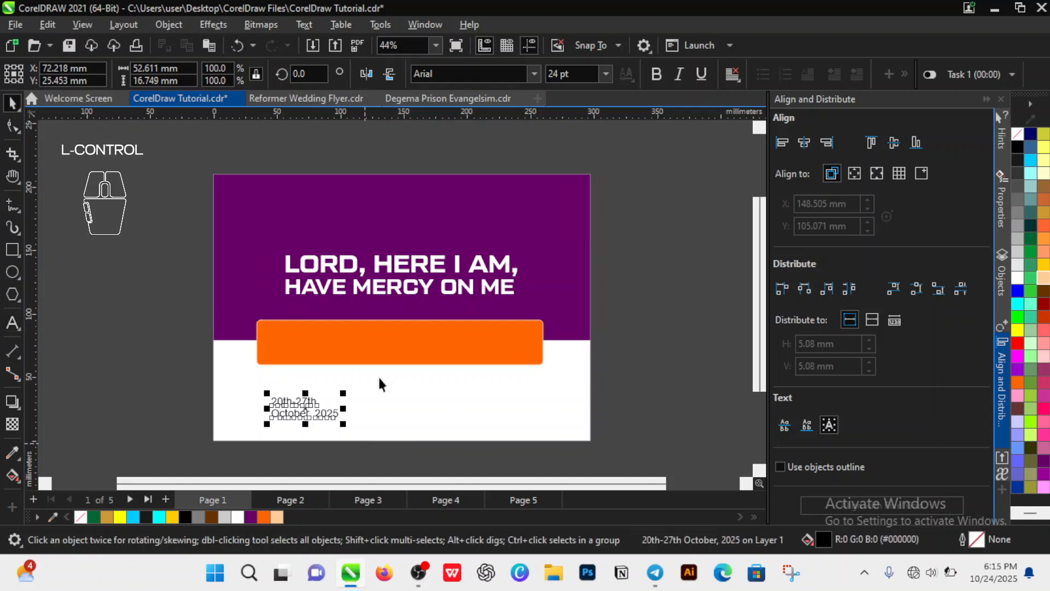
{"action": "left_click", "coordinate": [532, 74]}
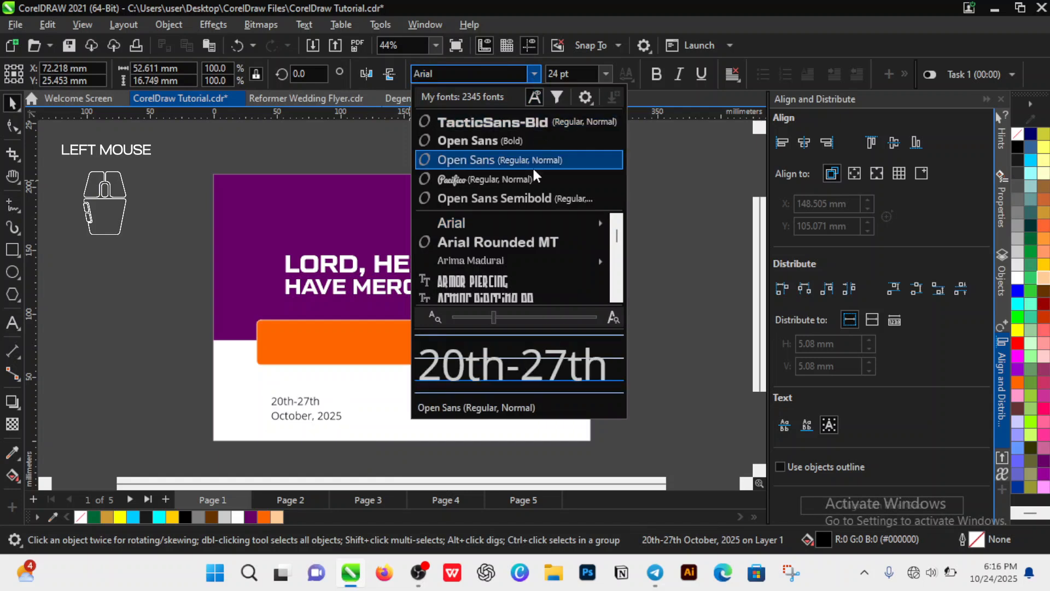
{"action": "left_click", "coordinate": [536, 149]}
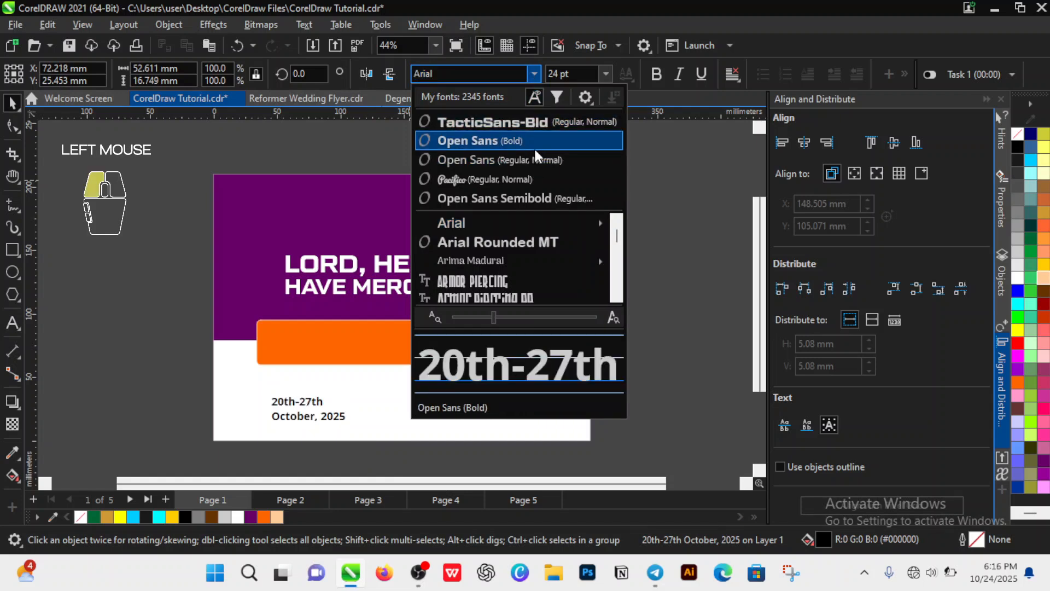
{"action": "left_click", "coordinate": [309, 407]}
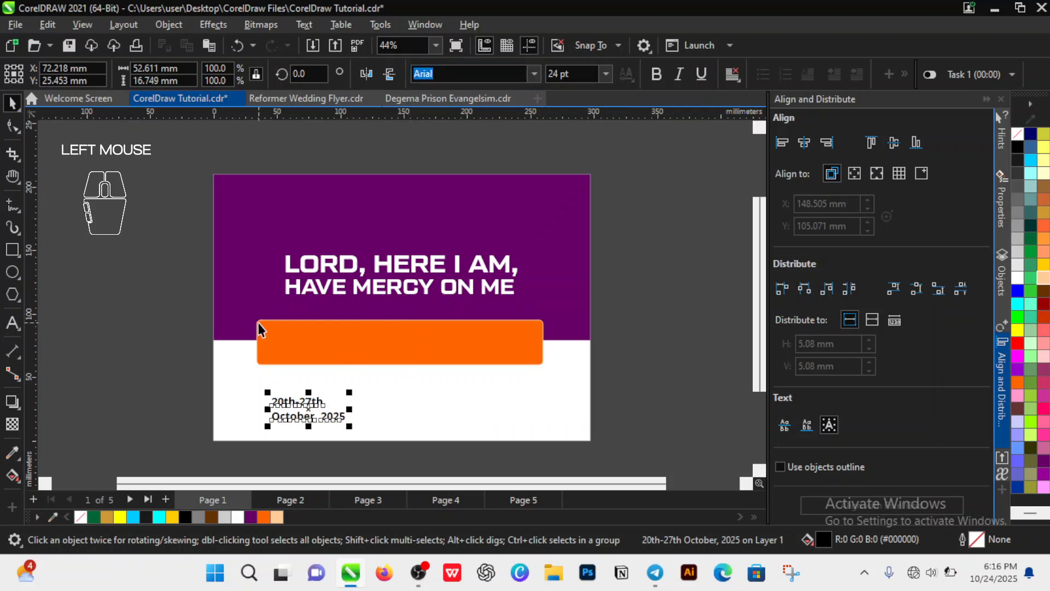
- Tighten the date's line spacing and place it in white, about 49 by 13 mm, at the orange banner's upper-left end
{"action": "left_click", "coordinate": [14, 127]}
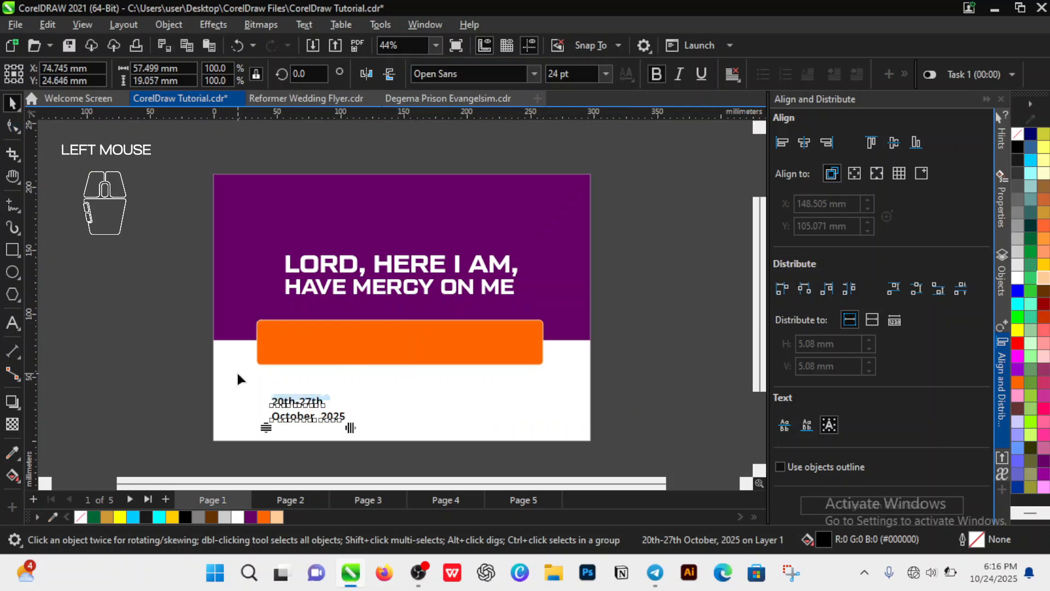
{"action": "left_click_drag", "start_coordinate": [265, 428], "coordinate": [343, 353]}
{"action": "key", "text": "space"}
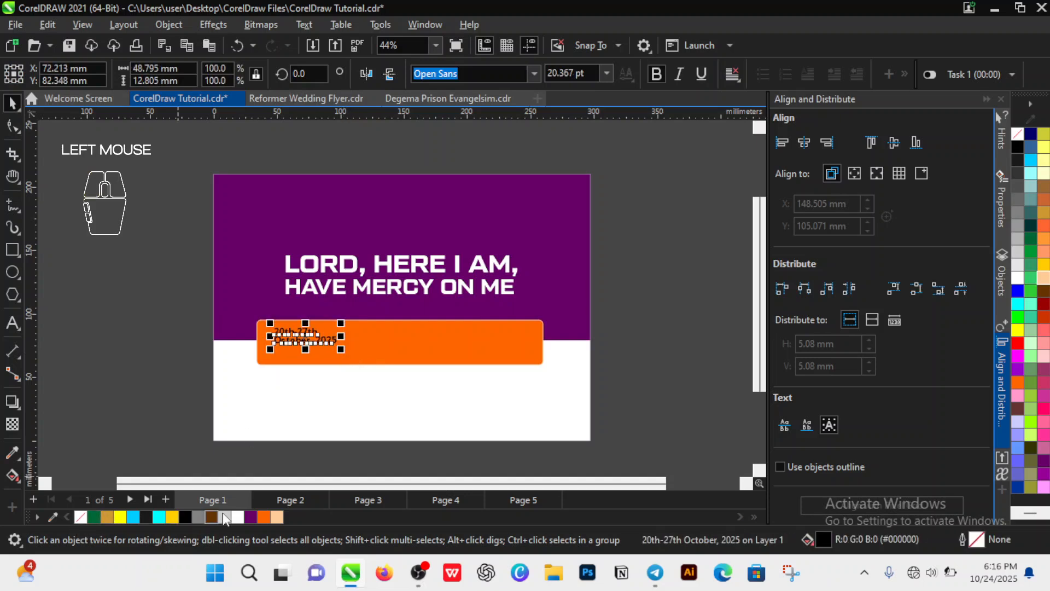
{"action": "left_click", "coordinate": [241, 517]}
{"action": "left_click", "coordinate": [163, 360]}
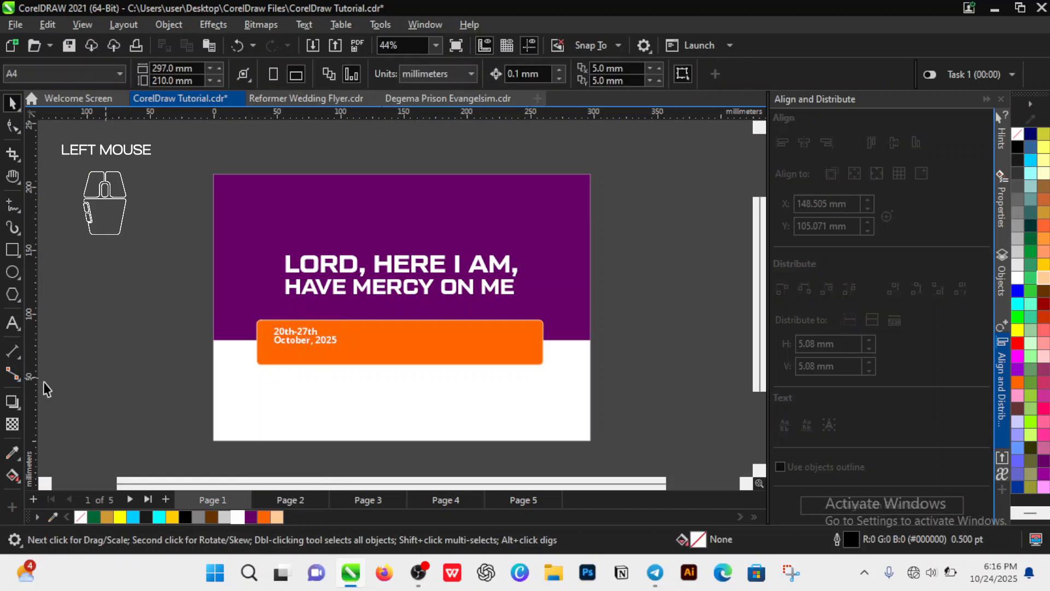
- Copy the time "5:30 - 7:00pm daily" from the Telegram message and paste it as artistic text below the orange banner
{"action": "left_click", "coordinate": [665, 587]}
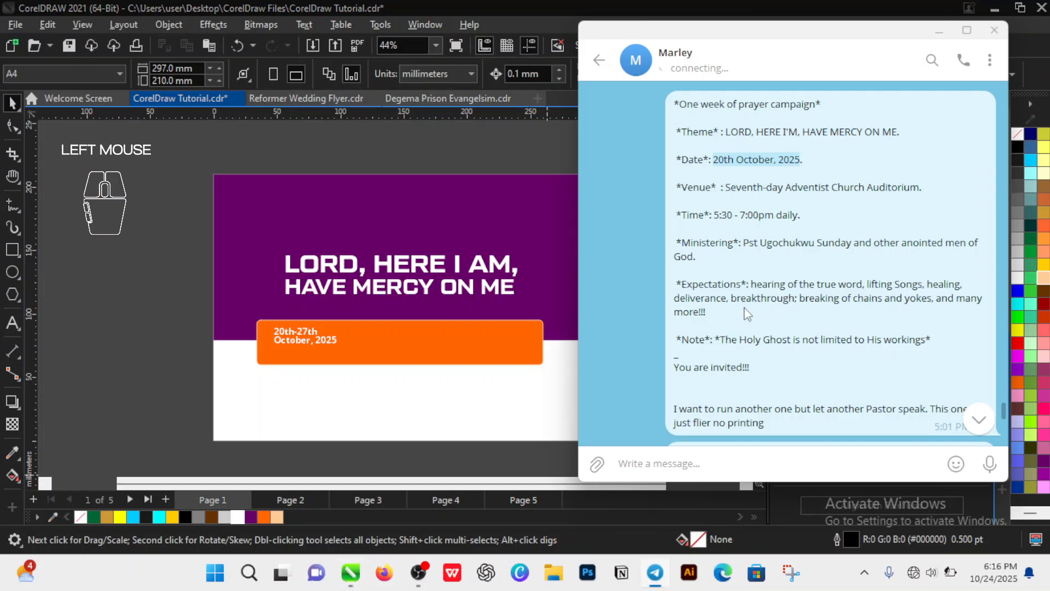
{"action": "left_click_drag", "start_coordinate": [716, 216], "coordinate": [800, 216]}
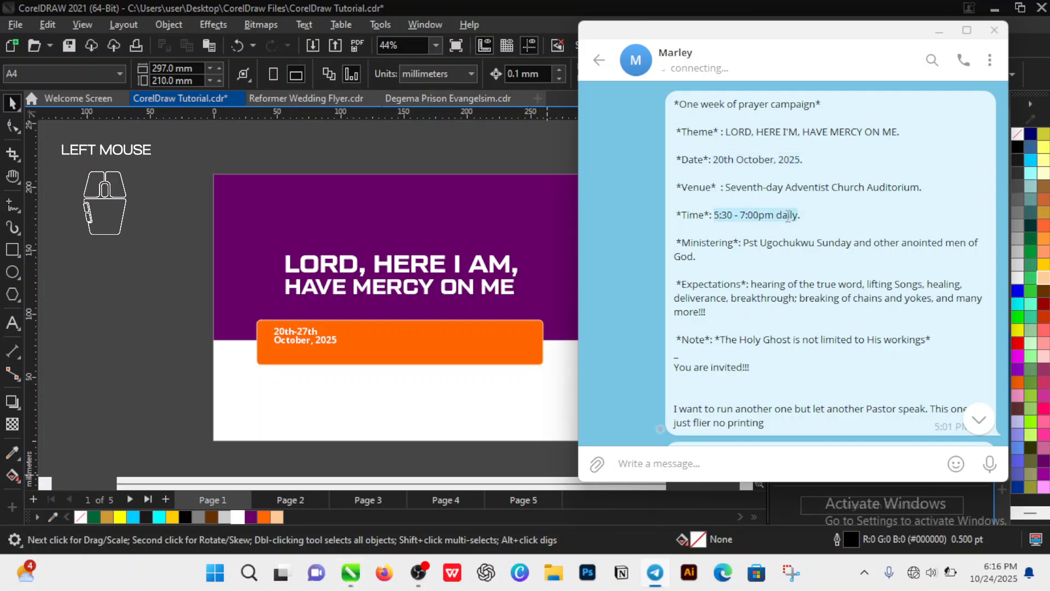
{"action": "right_click", "coordinate": [788, 215]}
{"action": "left_click", "coordinate": [827, 263]}
{"action": "left_click", "coordinate": [350, 394]}
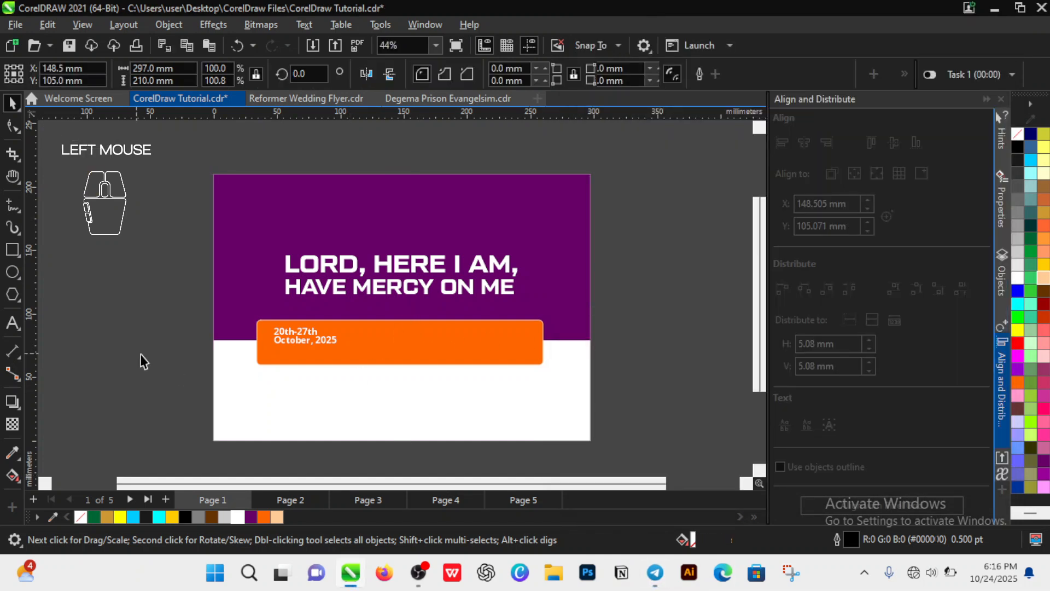
{"action": "left_click", "coordinate": [13, 323]}
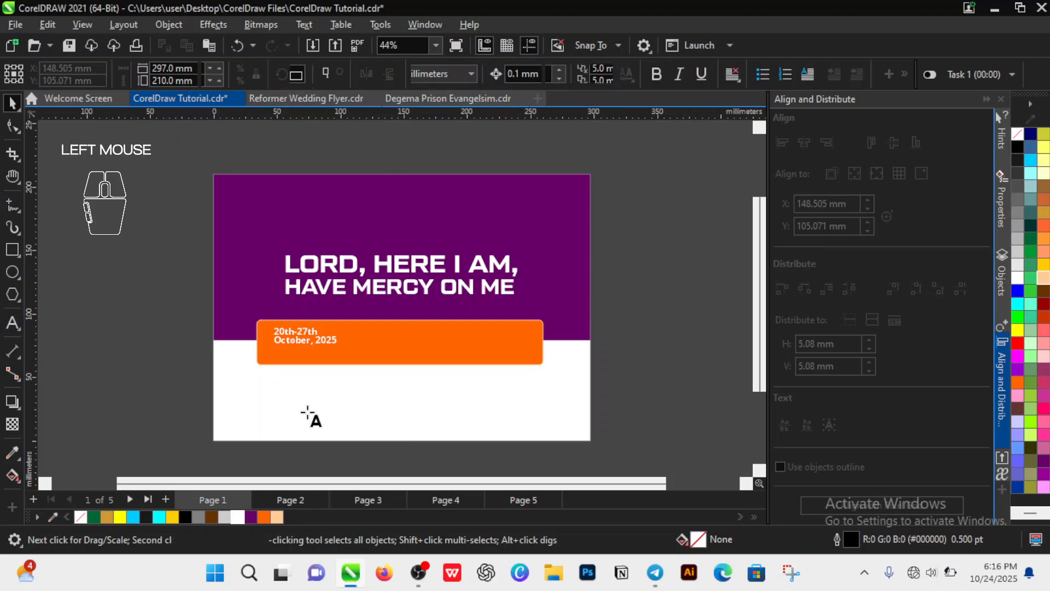
{"action": "left_click", "coordinate": [285, 406]}
{"action": "key", "text": "ctrl+v"}
- Set the time text's font to Open Sans Regular
{"action": "key", "text": "ctrl+space"}
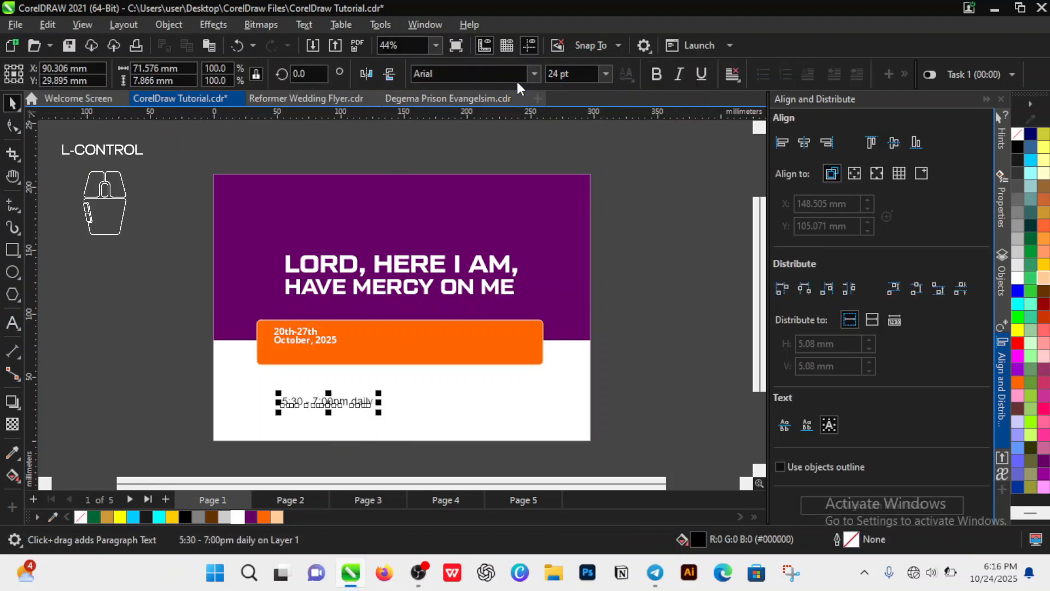
{"action": "left_click", "coordinate": [533, 73]}
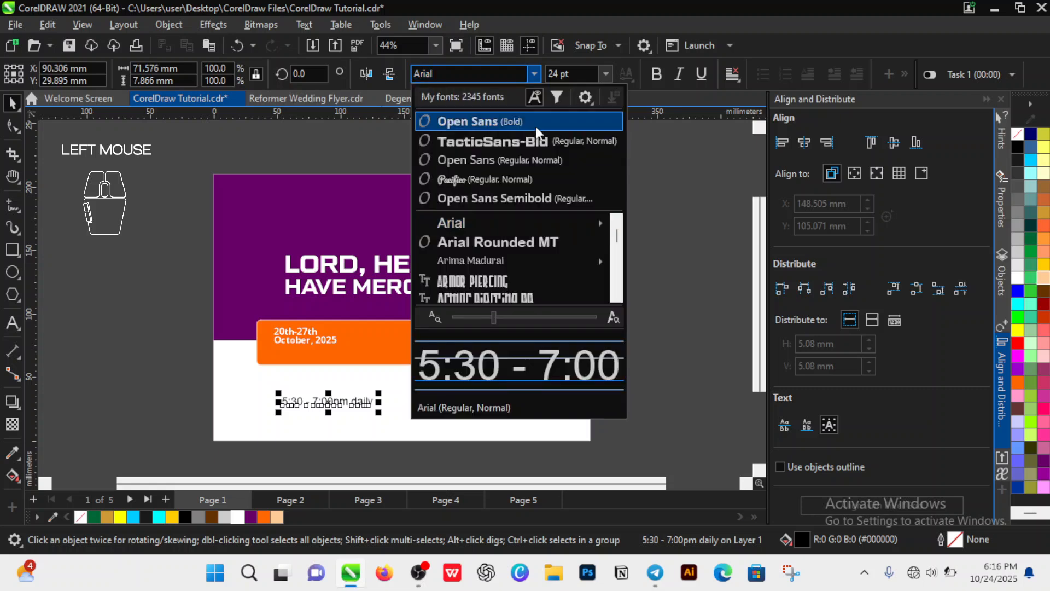
{"action": "left_click", "coordinate": [536, 160]}
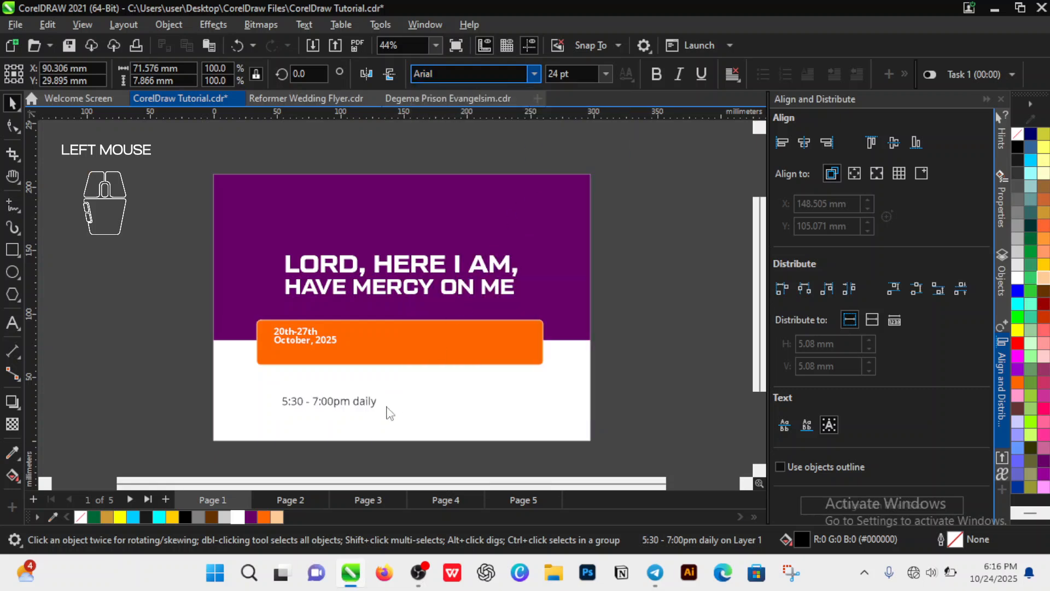
- Replace the spaced hyphen in the time text with an unspaced en dash, so it reads "5:30–7:00pm daily"
{"action": "double_click", "coordinate": [314, 406]}
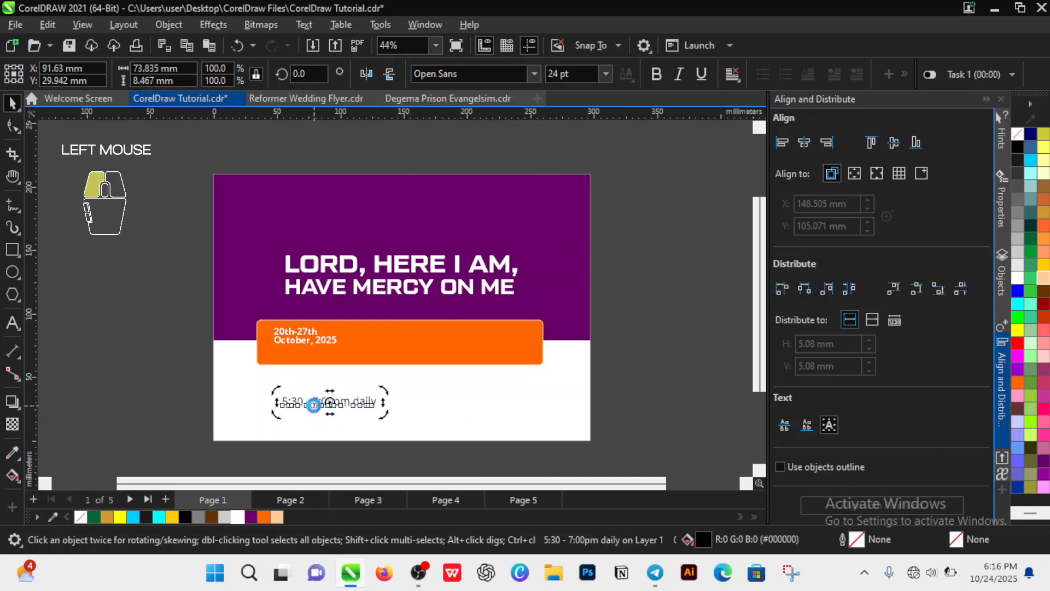
{"action": "key", "text": "BackSpace"}
{"action": "key", "text": "BackSpace"}
{"action": "key", "text": "BackSpace"}
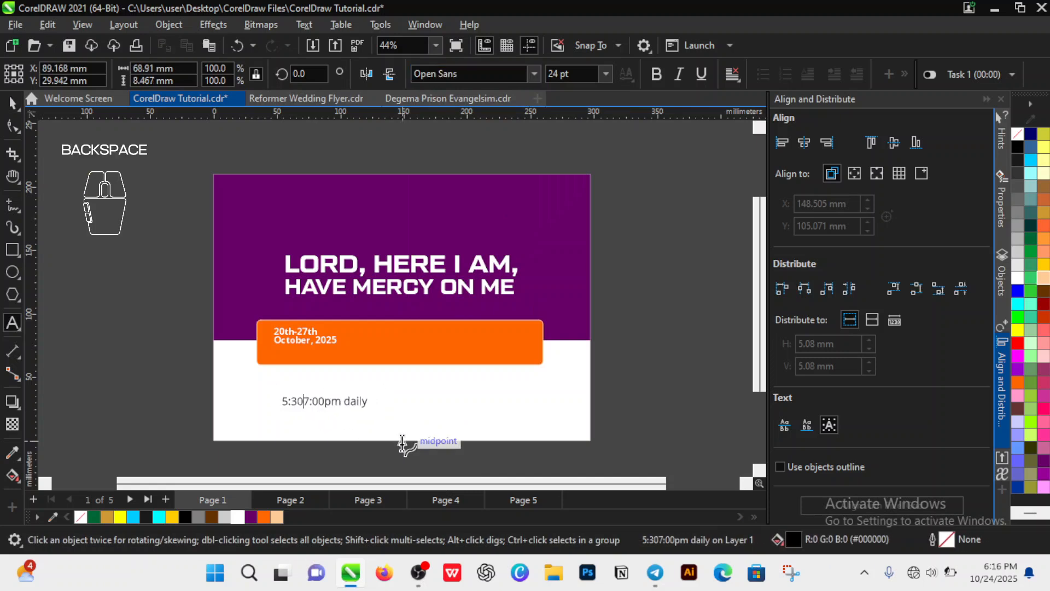
{"action": "type", "text": "-"}
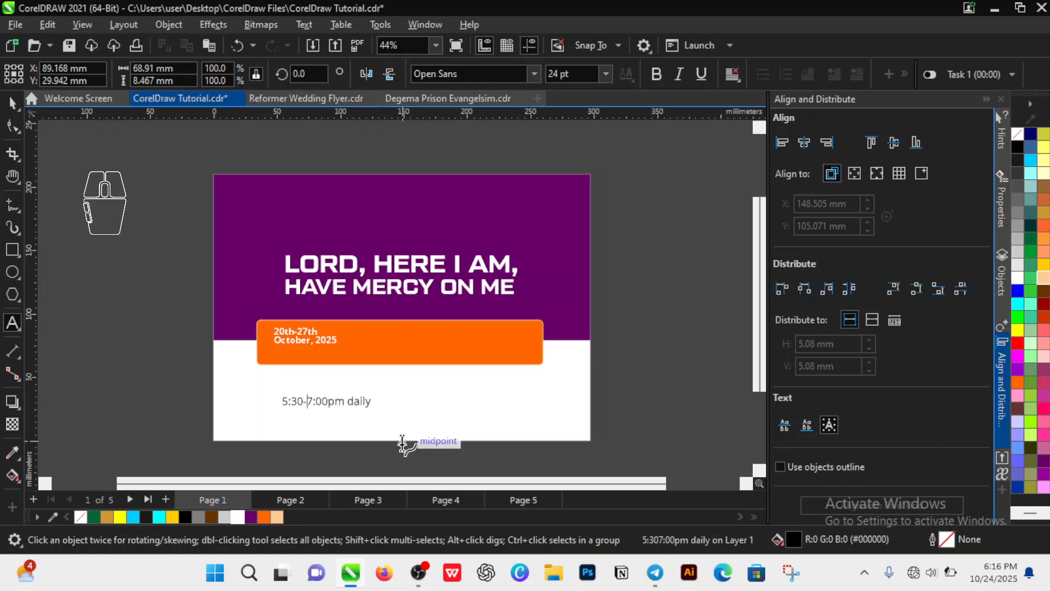
{"action": "key", "text": "BackSpace"}
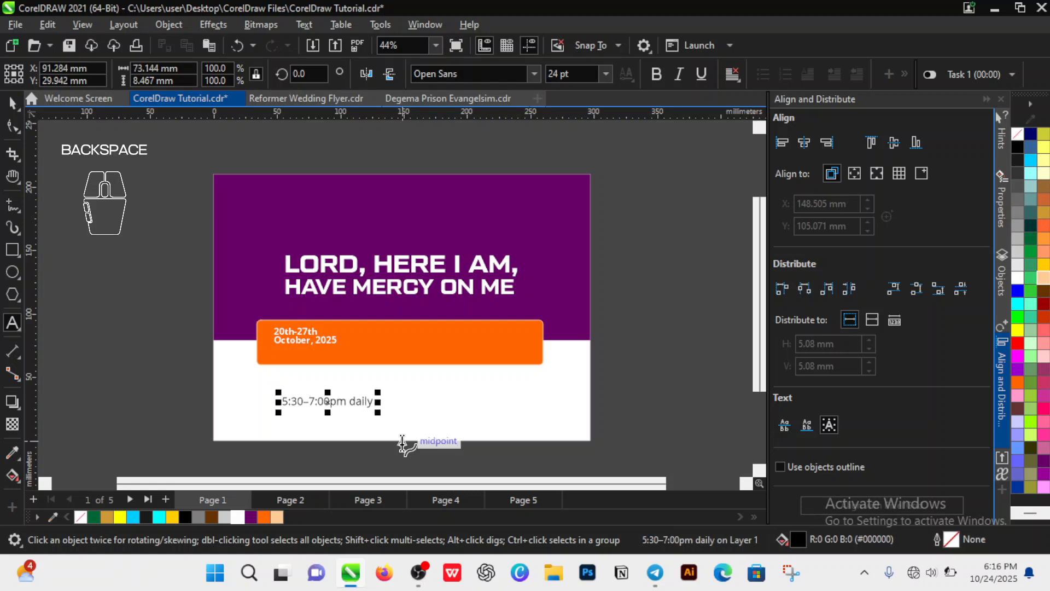
- Set the time text's font to Open Sans Semibold
{"action": "key", "text": "ctrl+space"}
{"action": "left_click", "coordinate": [530, 78]}
{"action": "left_click", "coordinate": [533, 74]}
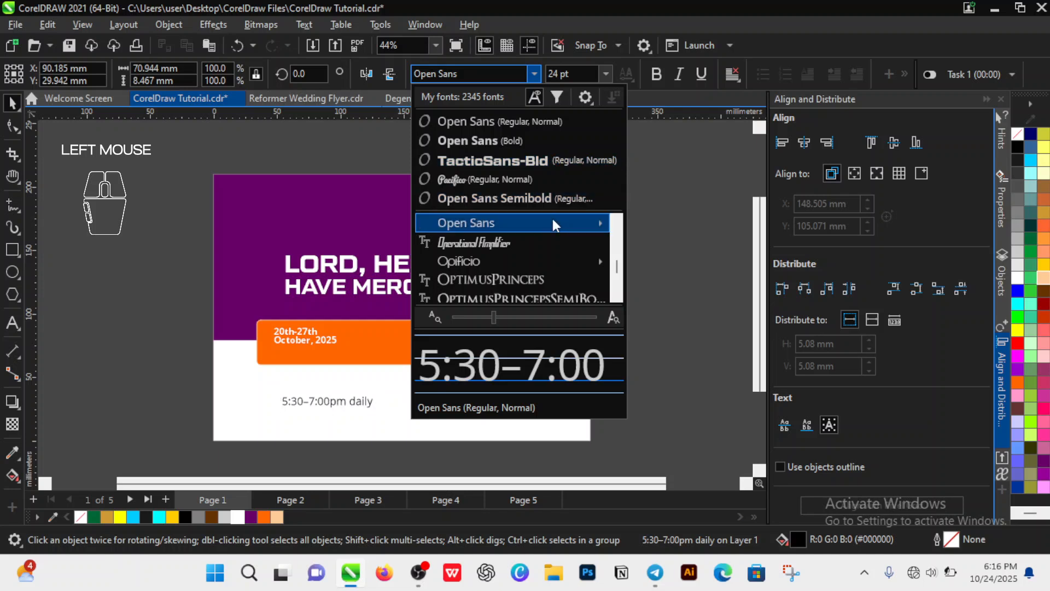
{"action": "left_click", "coordinate": [553, 200]}
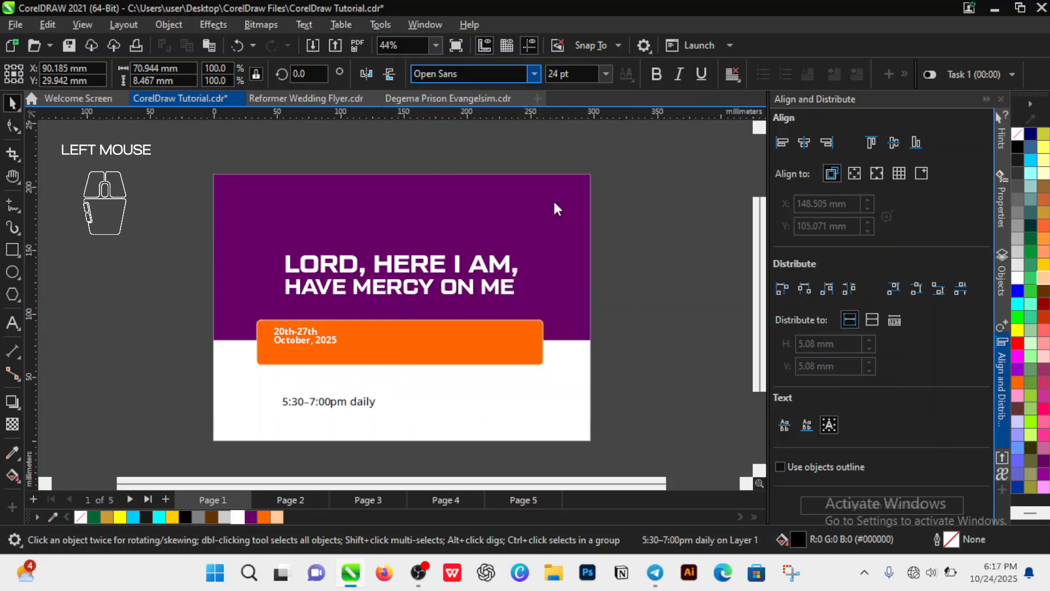
- Set the font of the date text in the orange banner to Open Sans Extrabold
{"action": "left_click", "coordinate": [314, 337]}
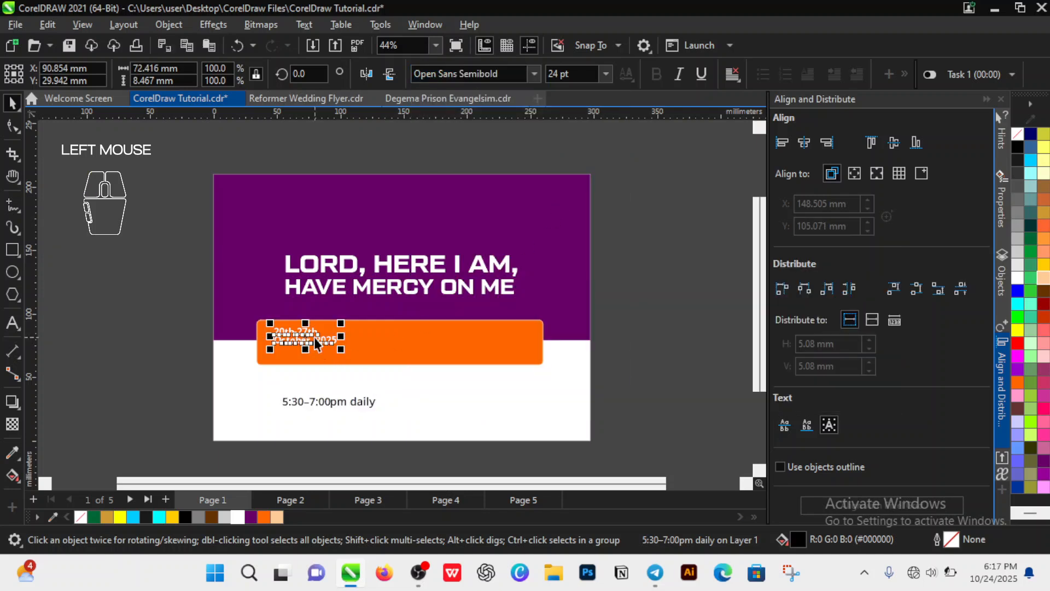
{"action": "left_click", "coordinate": [534, 75]}
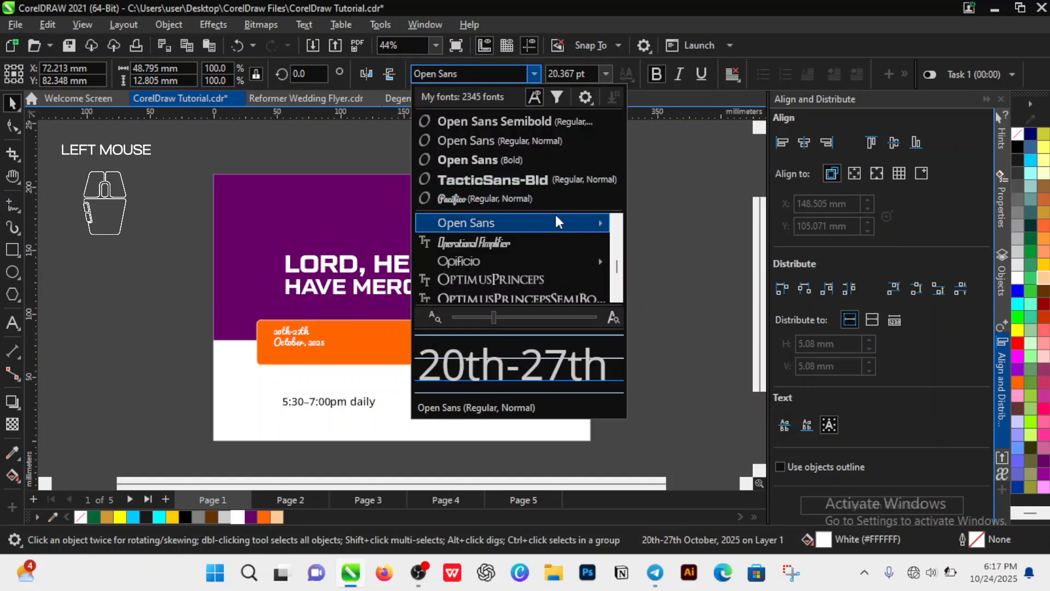
{"action": "mouse_move", "coordinate": [569, 222]}
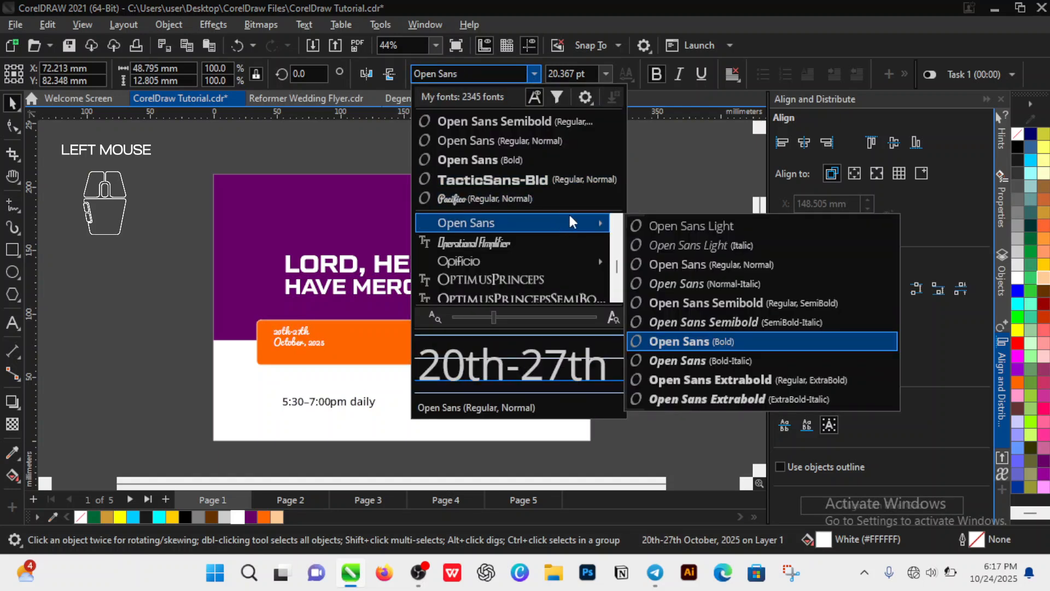
{"action": "left_click", "coordinate": [714, 380]}
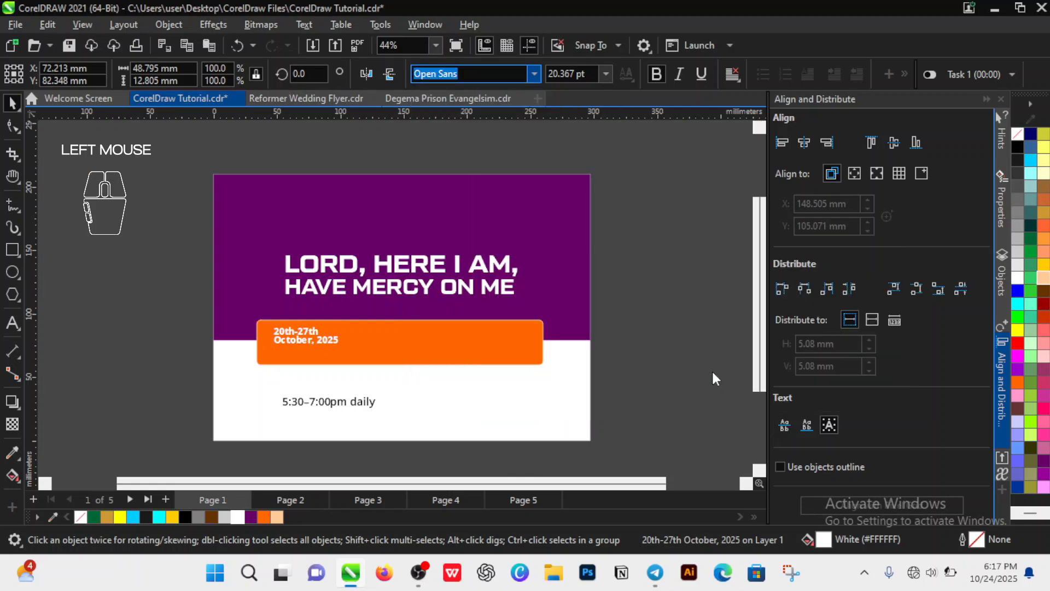
- Place the time text in white beneath the date inside the orange banner, scaled down to about the date's width
{"action": "left_click", "coordinate": [363, 405]}
{"action": "left_click_drag", "start_coordinate": [364, 406], "coordinate": [342, 366]}
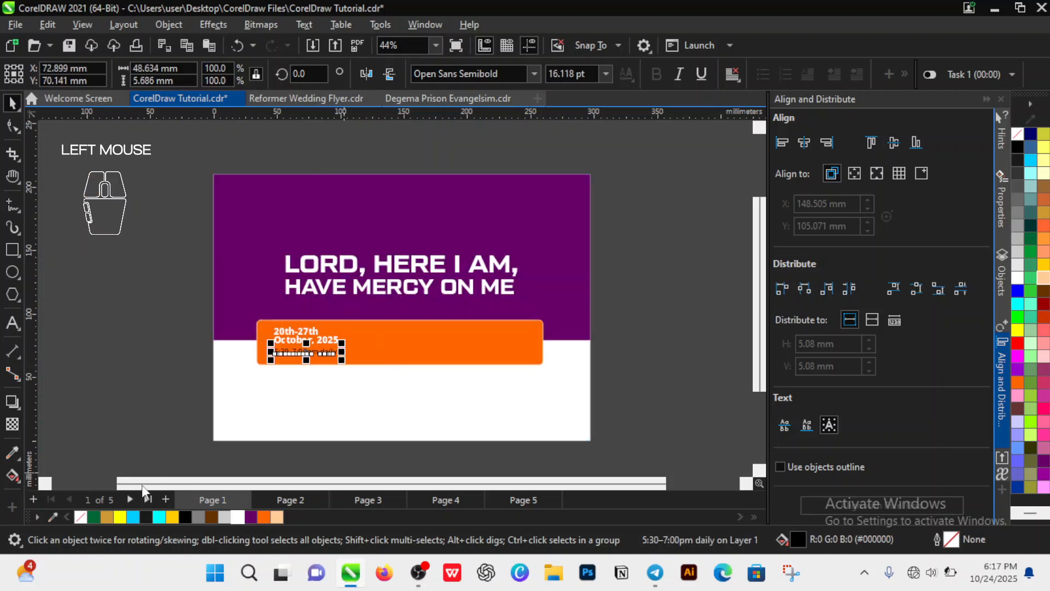
{"action": "left_click", "coordinate": [141, 383]}
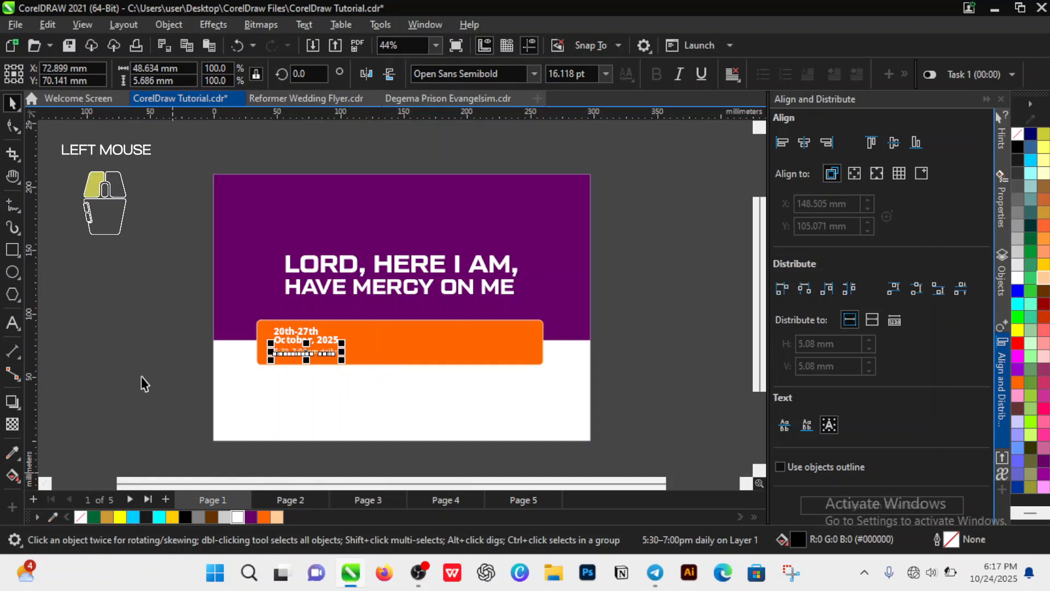
{"action": "left_click", "coordinate": [305, 351]}
{"action": "left_click_drag", "start_coordinate": [343, 360], "coordinate": [351, 366]}
- Nudge the date and time texts down together to balance their spacing within the orange banner
{"action": "left_click_drag", "start_coordinate": [155, 287], "coordinate": [391, 399]}
{"action": "key", "text": "shift+Down"}
{"action": "key", "text": "shift+Down"}
{"action": "key", "text": "shift+Down"}
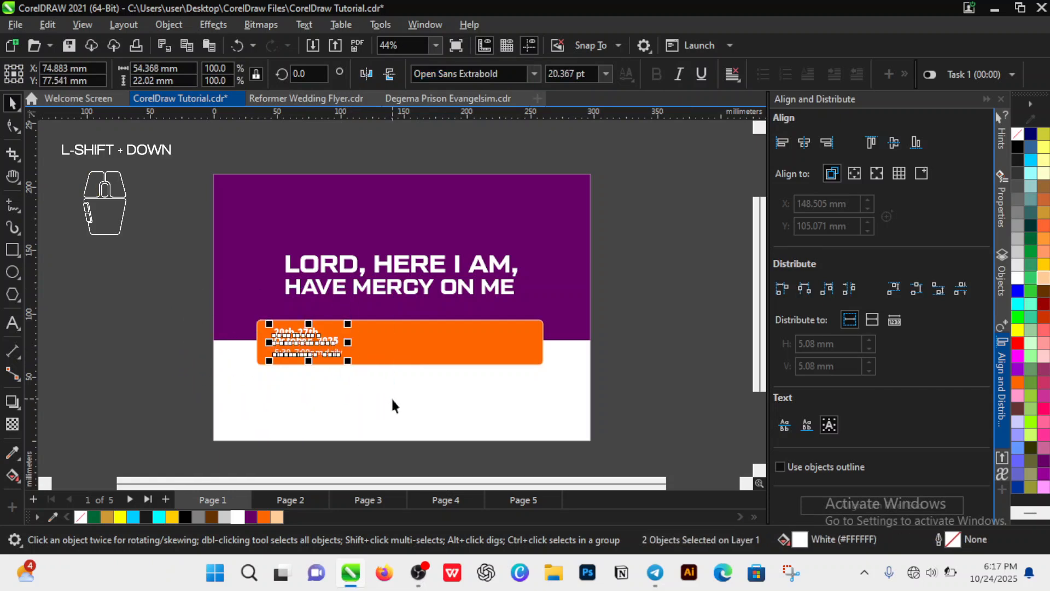
{"action": "left_click", "coordinate": [154, 367]}
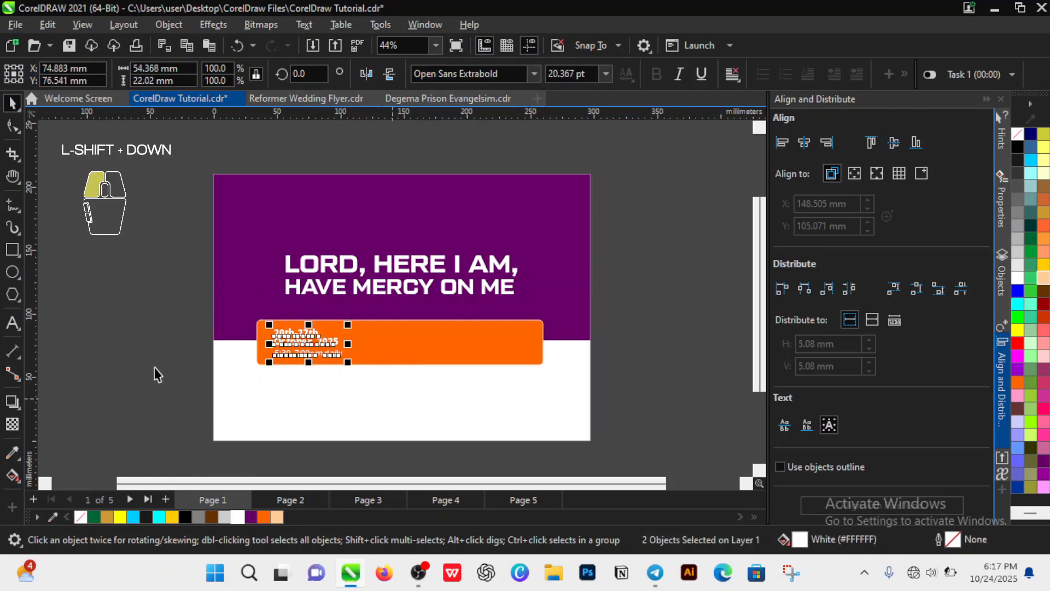
- Draw a vertical 2-point divider line about 24 mm long beside the date text in the banner and give it a white outline
{"action": "left_click", "coordinate": [18, 209]}
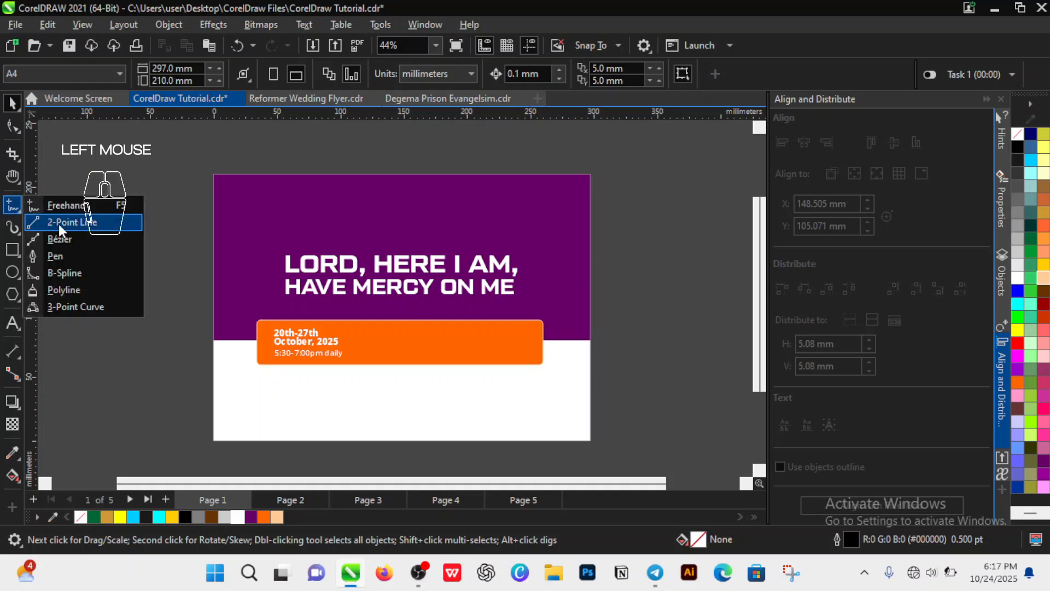
{"action": "left_click", "coordinate": [58, 222]}
{"action": "left_click_drag", "start_coordinate": [362, 330], "coordinate": [359, 357]}
{"action": "key", "text": "space"}
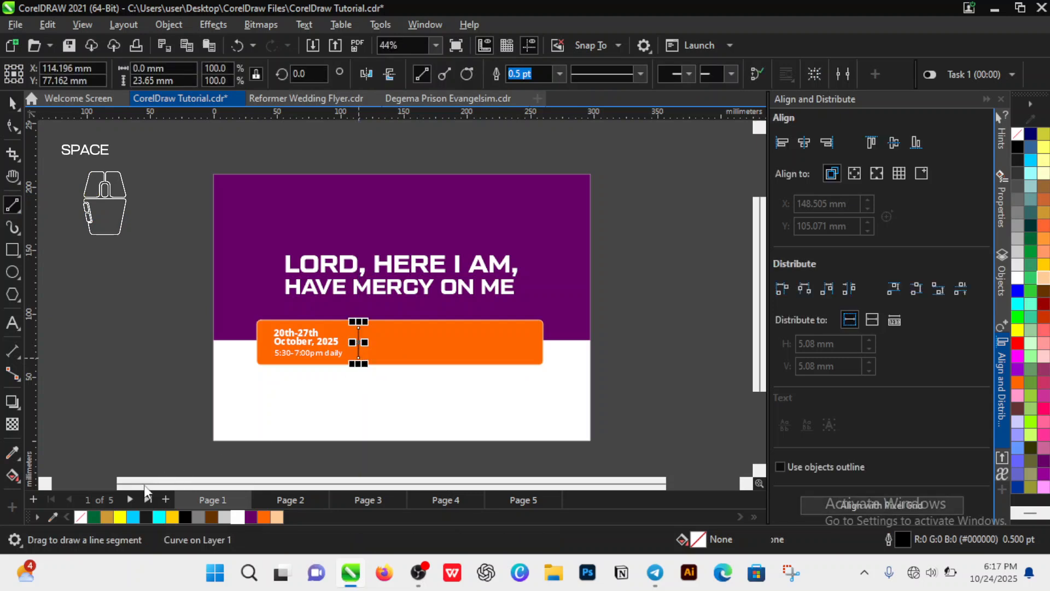
{"action": "right_click", "coordinate": [238, 517]}
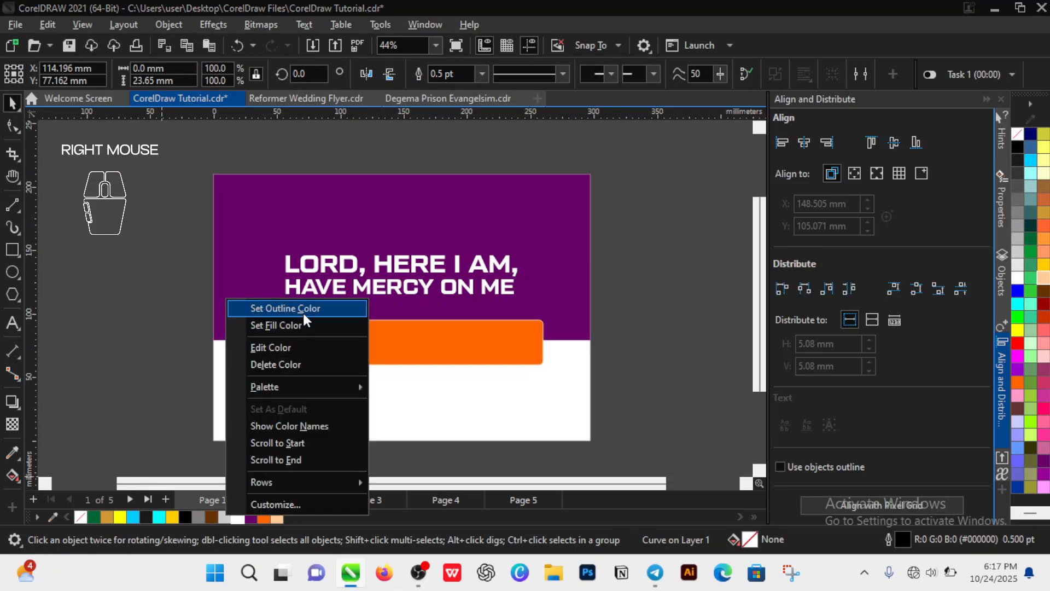
{"action": "left_click", "coordinate": [303, 310]}
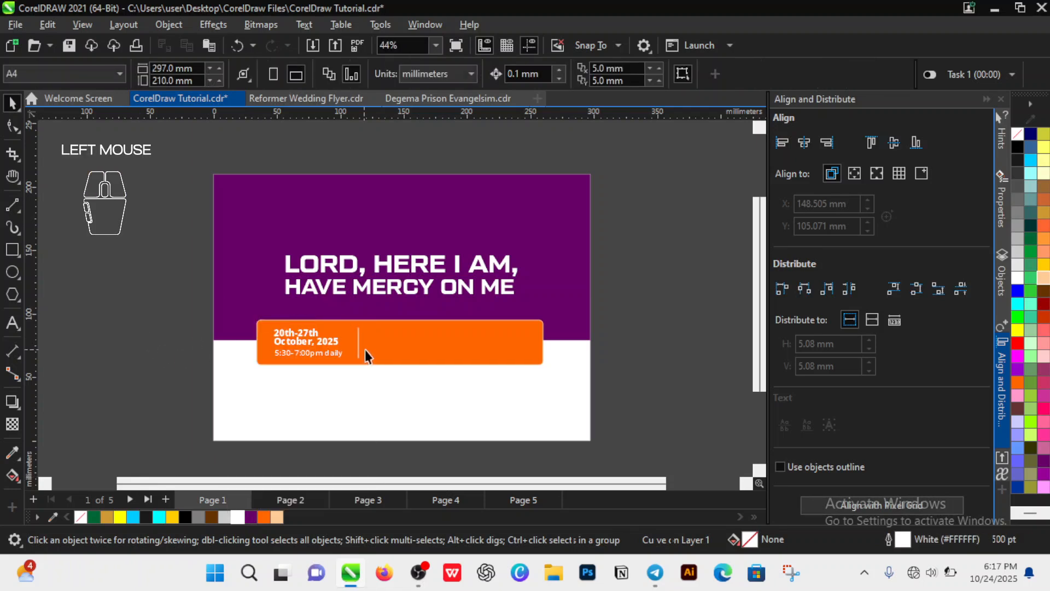
- Copy the Ministering line from the Telegram message and paste it as artistic text below the orange banner
{"action": "left_click", "coordinate": [655, 573]}
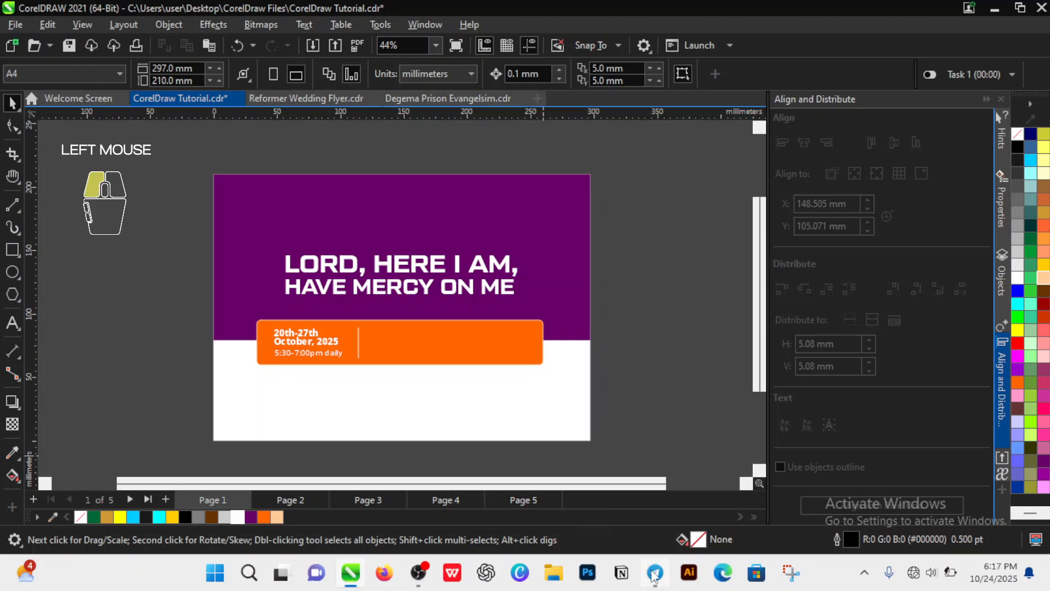
{"action": "double_click", "coordinate": [748, 247]}
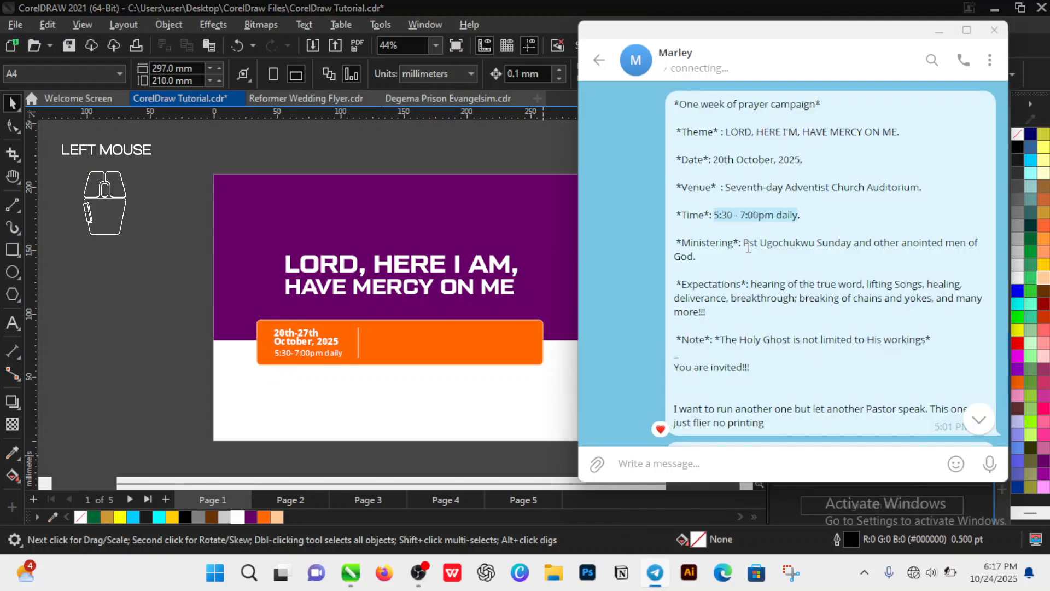
{"action": "left_click_drag", "start_coordinate": [682, 246], "coordinate": [700, 251]}
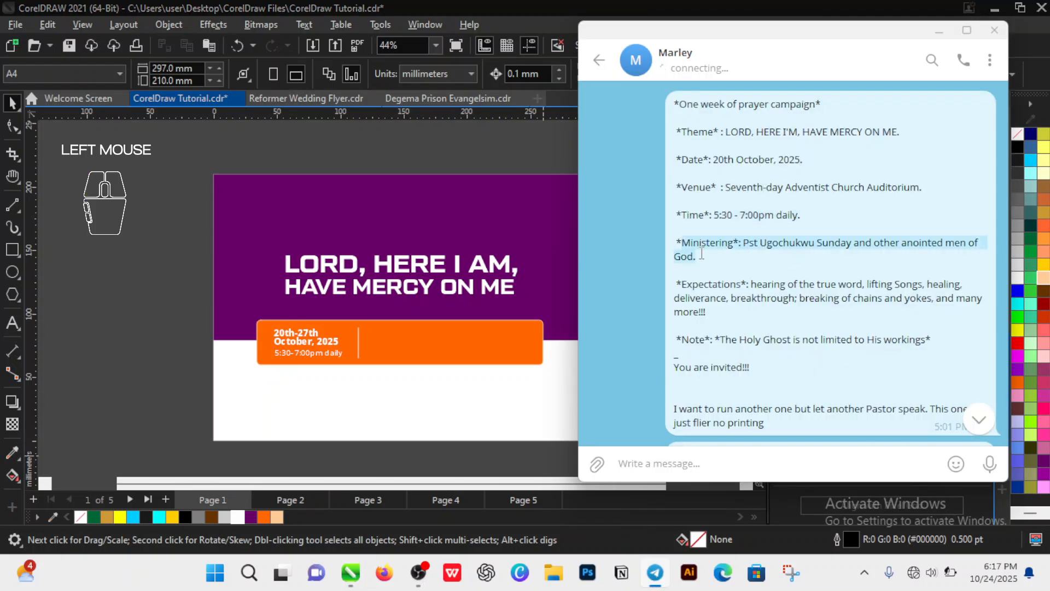
{"action": "right_click", "coordinate": [702, 253]}
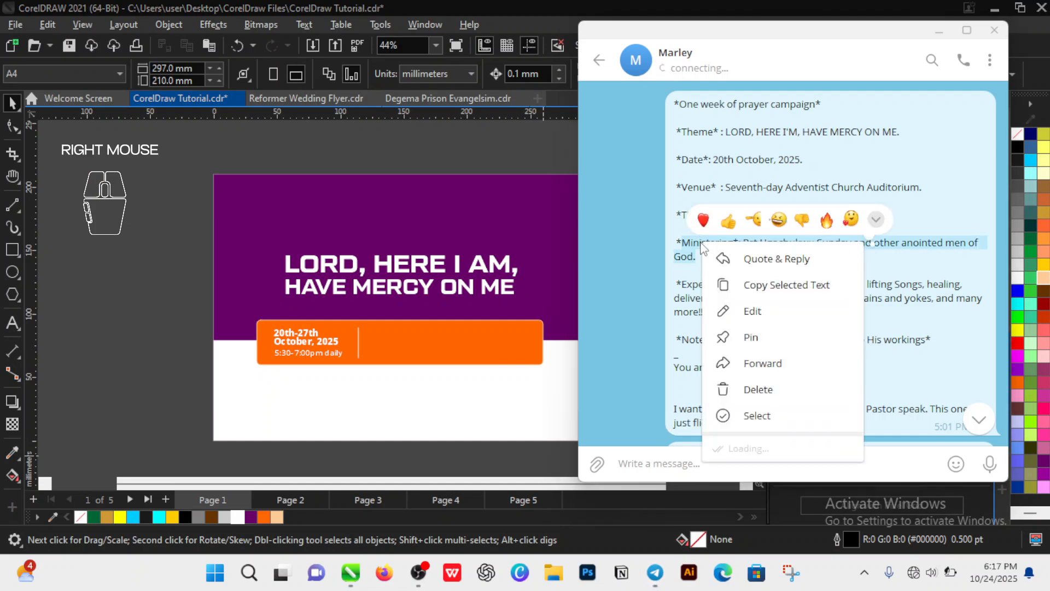
{"action": "left_click", "coordinate": [746, 287]}
{"action": "left_click", "coordinate": [343, 412]}
{"action": "left_click", "coordinate": [340, 412]}
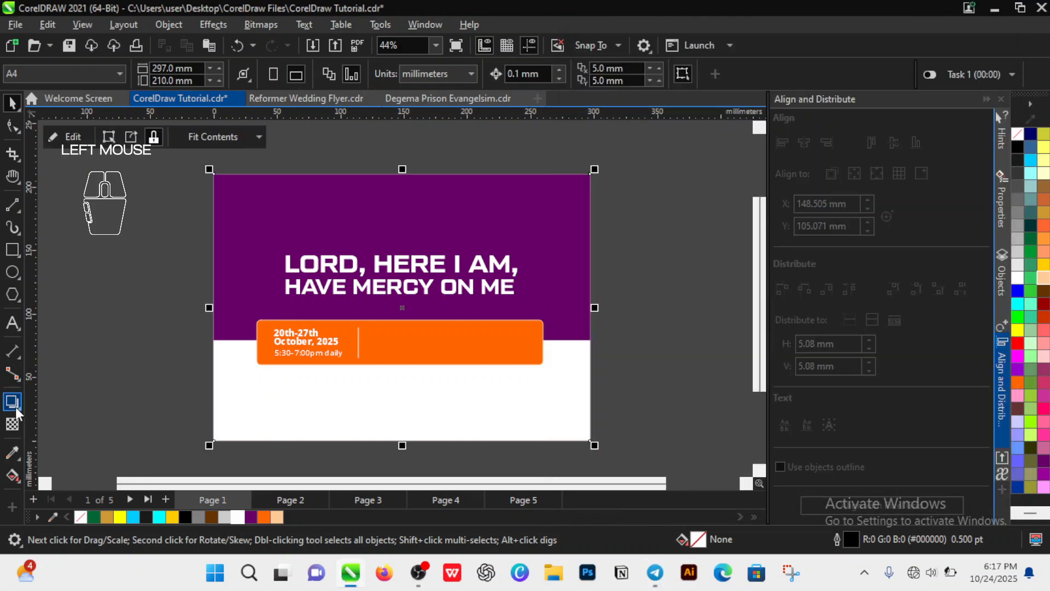
{"action": "left_click", "coordinate": [13, 323]}
{"action": "left_click", "coordinate": [295, 424]}
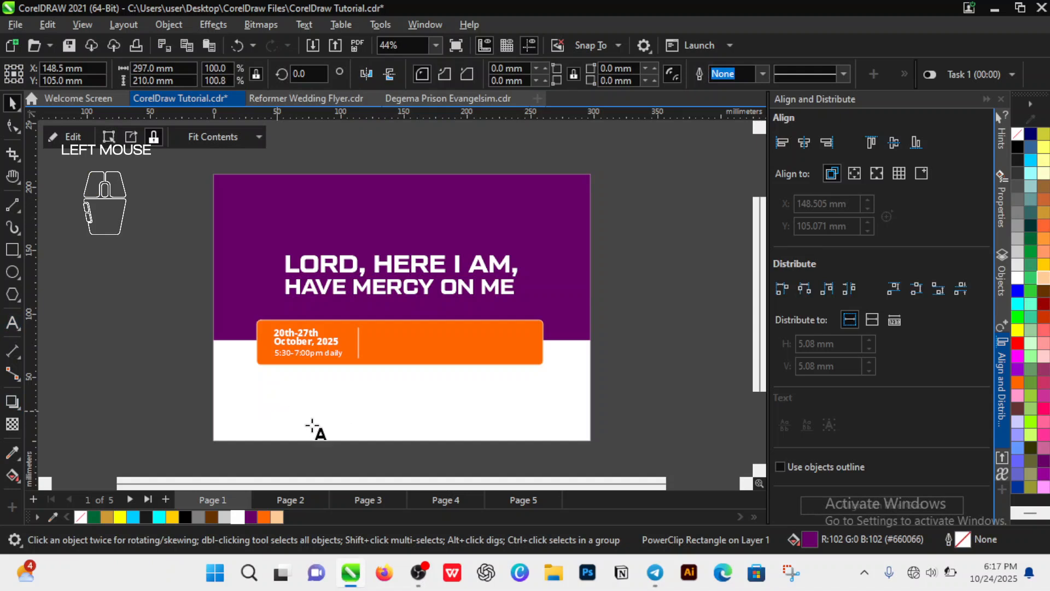
{"action": "key", "text": "ctrl+v"}
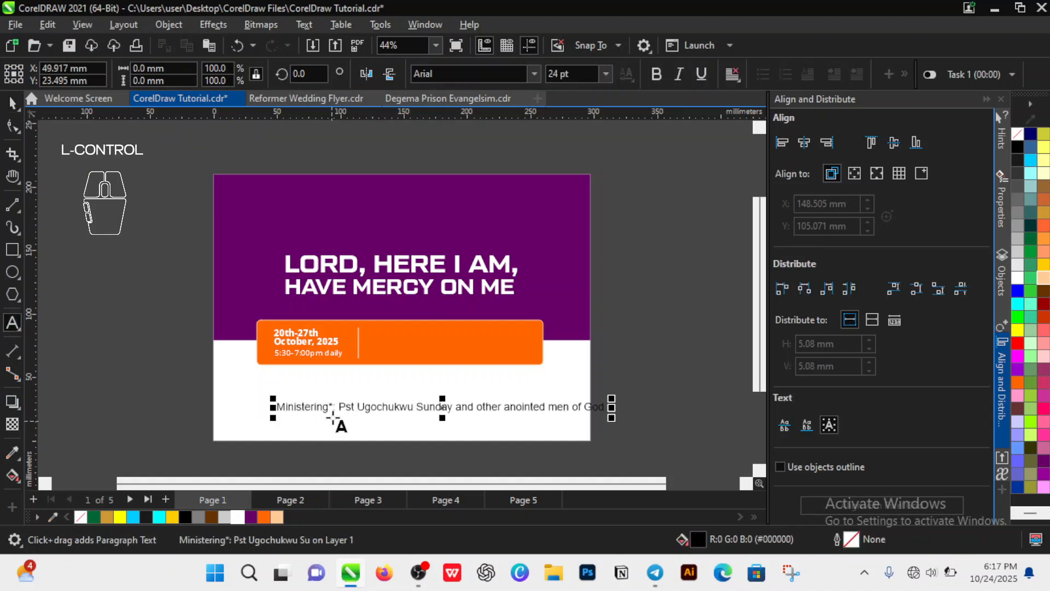
- Remove the asterisk from the pasted heading so it reads "Ministering:" and put the speaker's name on a new line
{"action": "left_click", "coordinate": [339, 408]}
{"action": "key", "text": "Escape"}
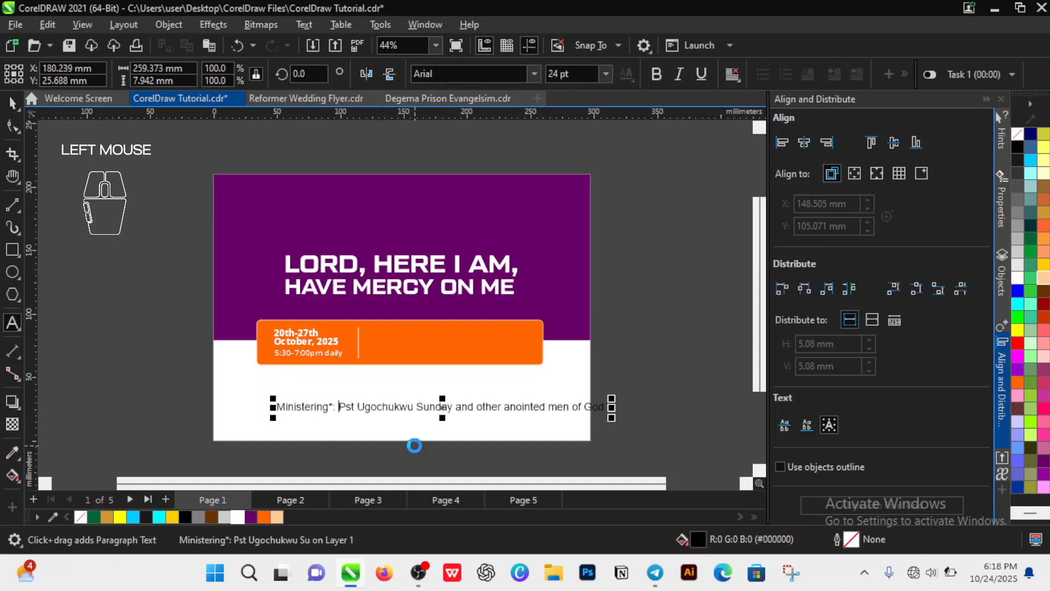
{"action": "key", "text": "BackSpace"}
{"action": "key", "text": "BackSpace"}
{"action": "key", "text": "BackSpace"}
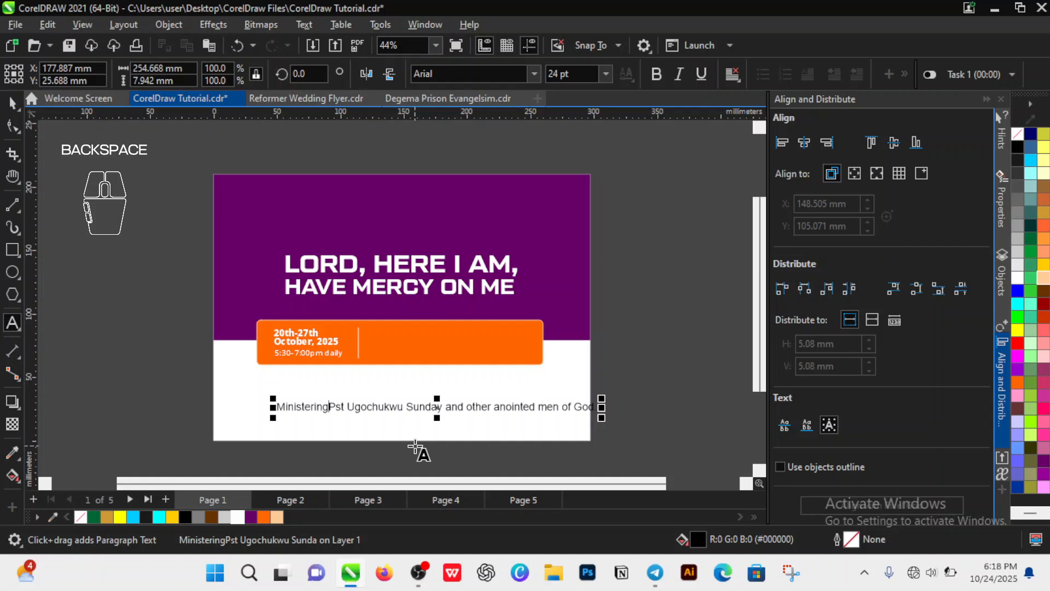
{"action": "key", "text": "Return"}
{"action": "key", "text": "Left"}
{"action": "type", "text": ":"}
- Break the ministering text before "and other anointed men of God." so that phrase forms a third line
{"action": "key", "text": "Escape"}
{"action": "key", "text": "Down"}
{"action": "key", "text": "Right"}
{"action": "key", "text": "Left"}
{"action": "key", "text": "BackSpace"}
{"action": "key", "text": "Return"}
{"action": "key", "text": "ctrl+space"}
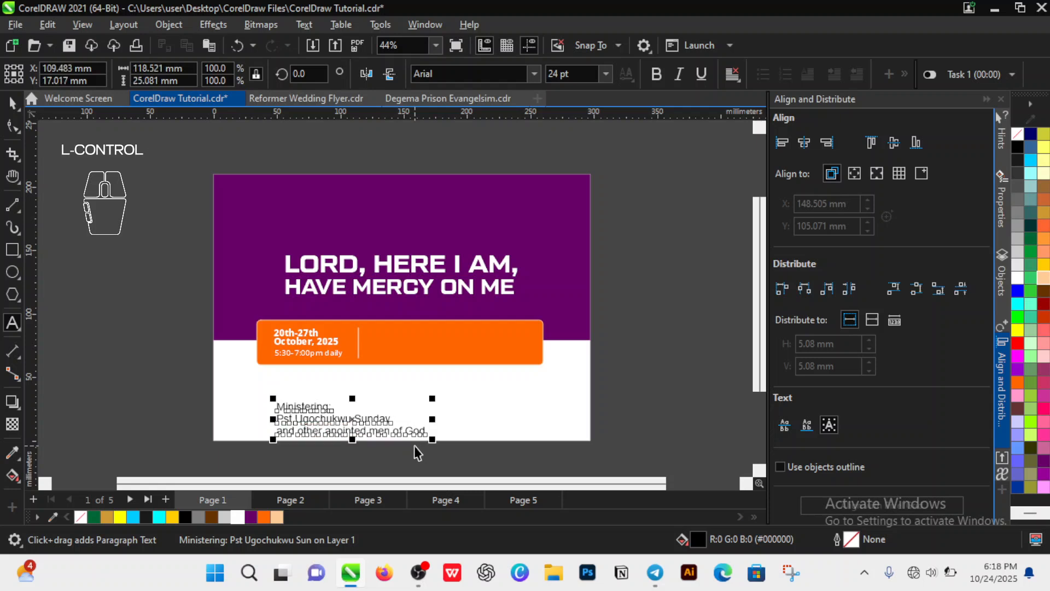
- Fit the ministering text into the right end of the orange banner, set in Open Sans Semibold and scaled to about 81 mm wide
{"action": "left_click_drag", "start_coordinate": [374, 418], "coordinate": [570, 340]}
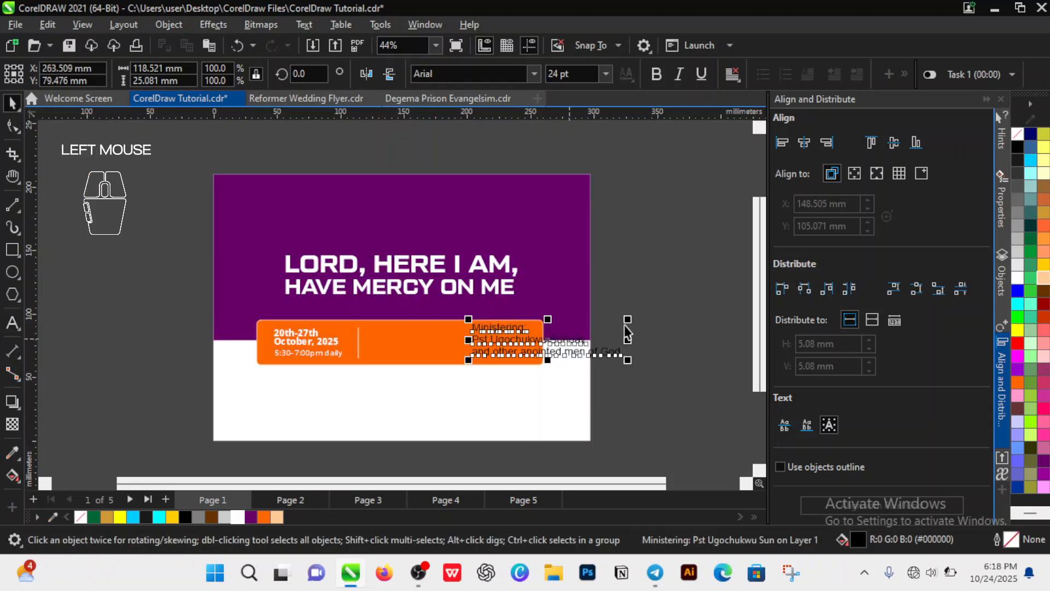
{"action": "left_click_drag", "start_coordinate": [627, 319], "coordinate": [487, 346]}
{"action": "left_click", "coordinate": [534, 73]}
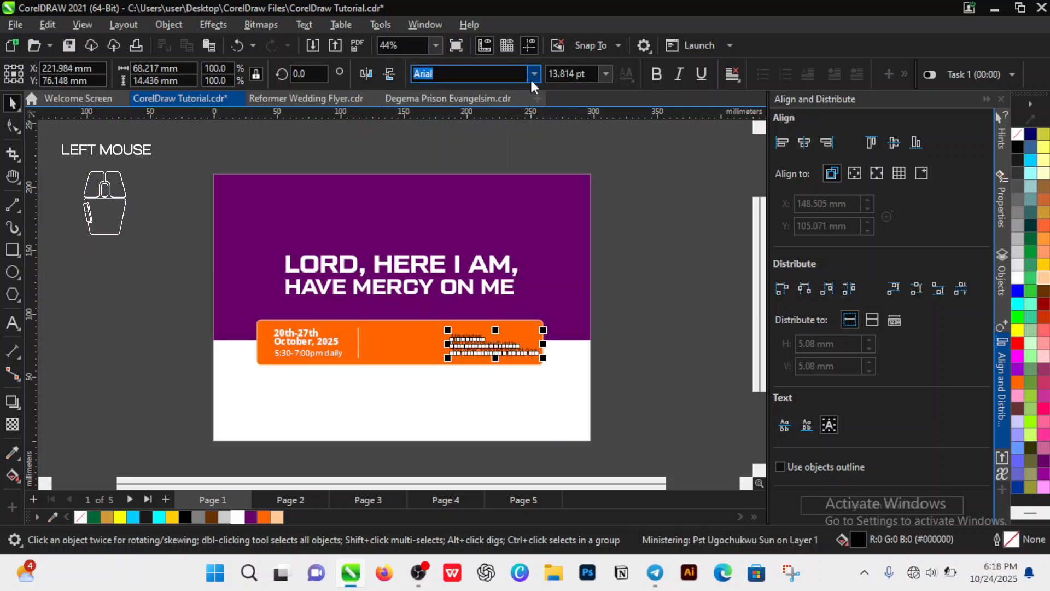
{"action": "left_click", "coordinate": [517, 142]}
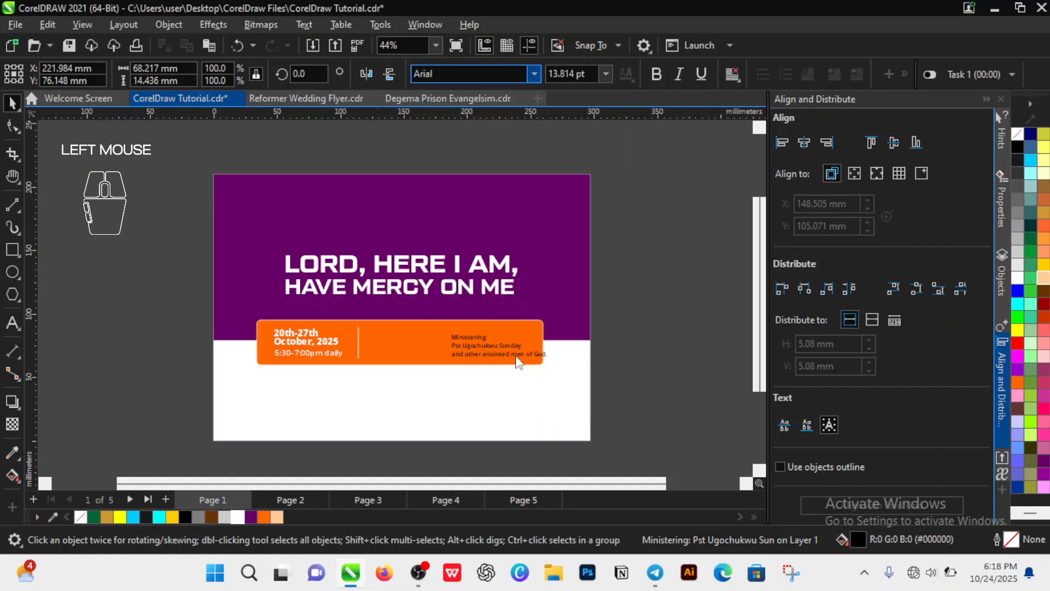
{"action": "left_click", "coordinate": [515, 360]}
{"action": "left_click_drag", "start_coordinate": [509, 361], "coordinate": [429, 327]}
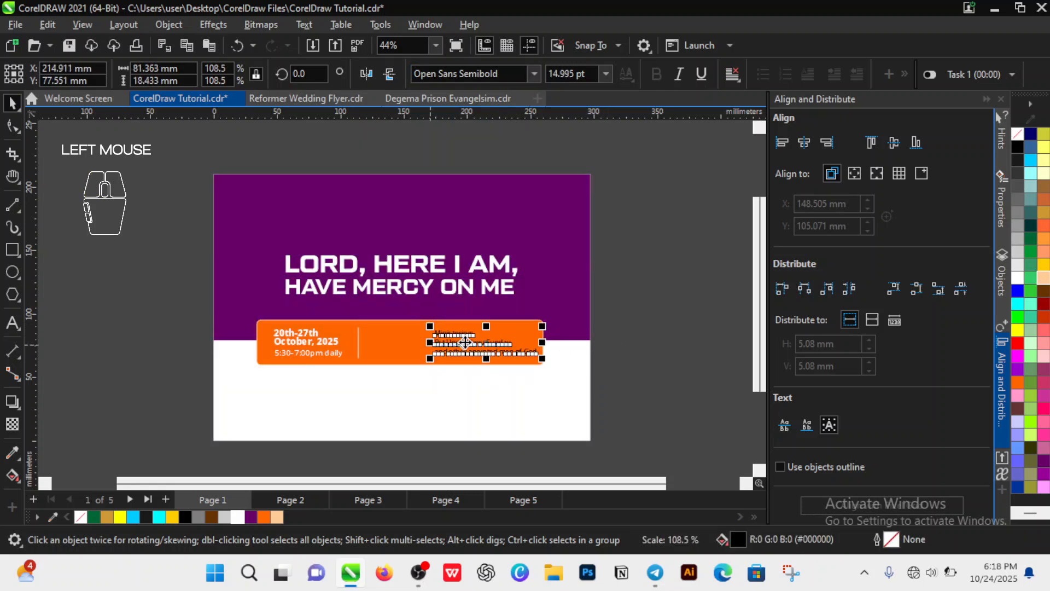
- Break the ministering text apart into separate lines and set the "Ministering:" heading to Open Sans Bold
{"action": "key", "text": "ctrl"}
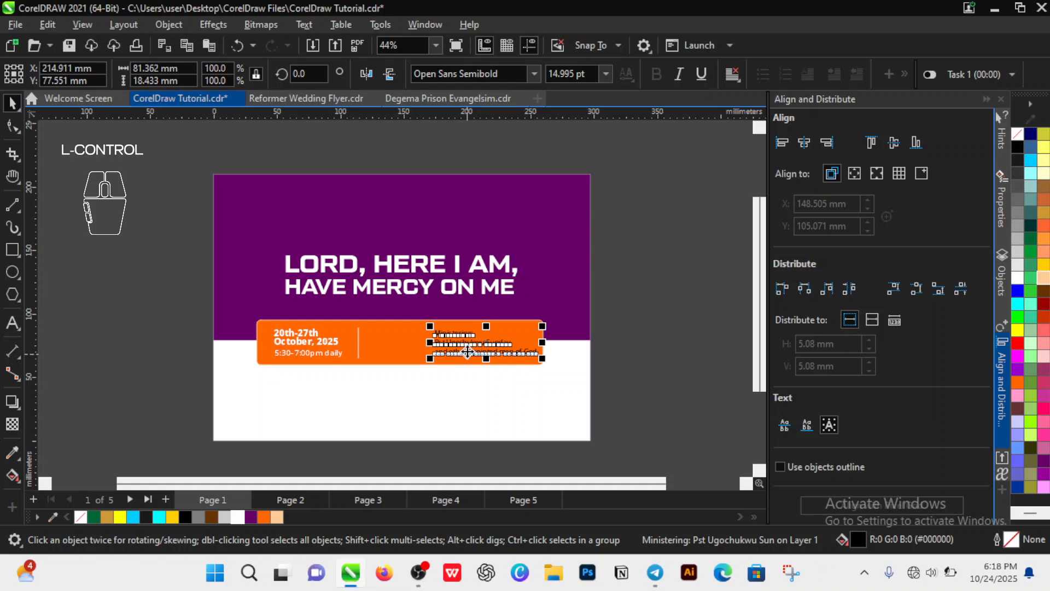
{"action": "left_click", "coordinate": [467, 351], "text": "ctrl"}
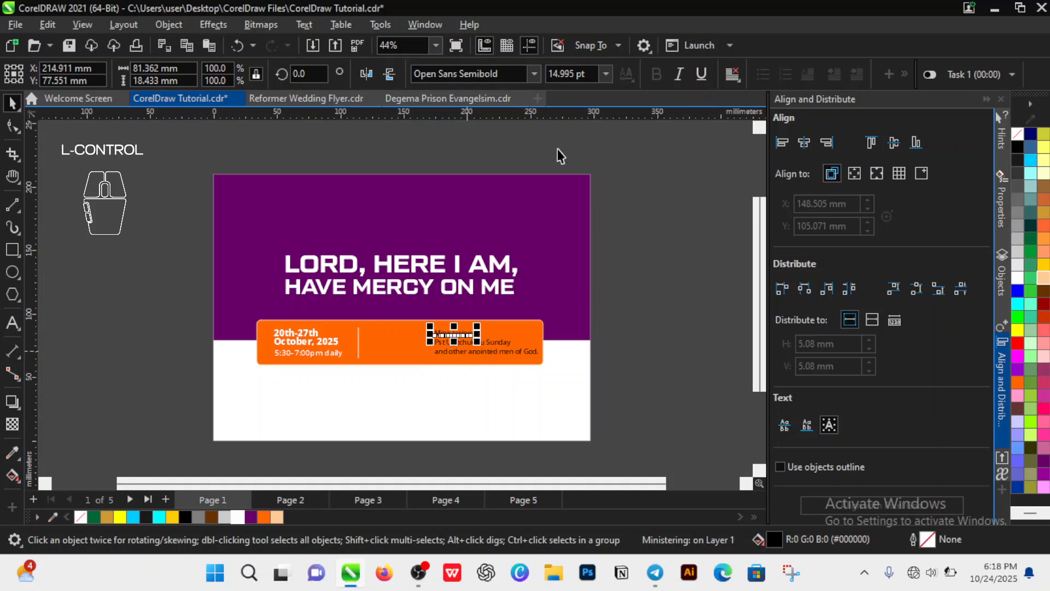
{"action": "left_click", "coordinate": [535, 74]}
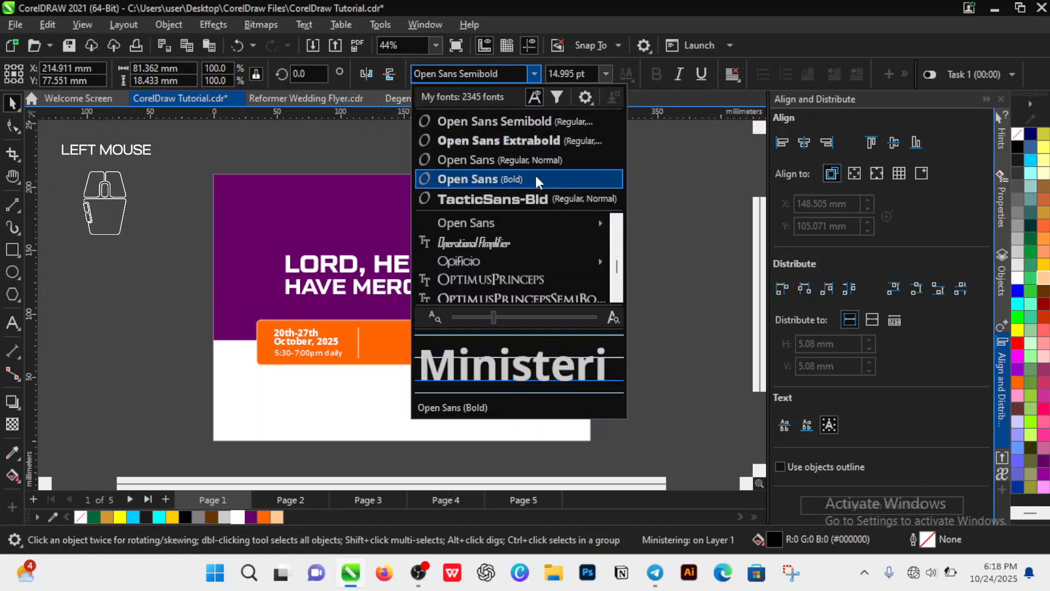
{"action": "left_click", "coordinate": [505, 330]}
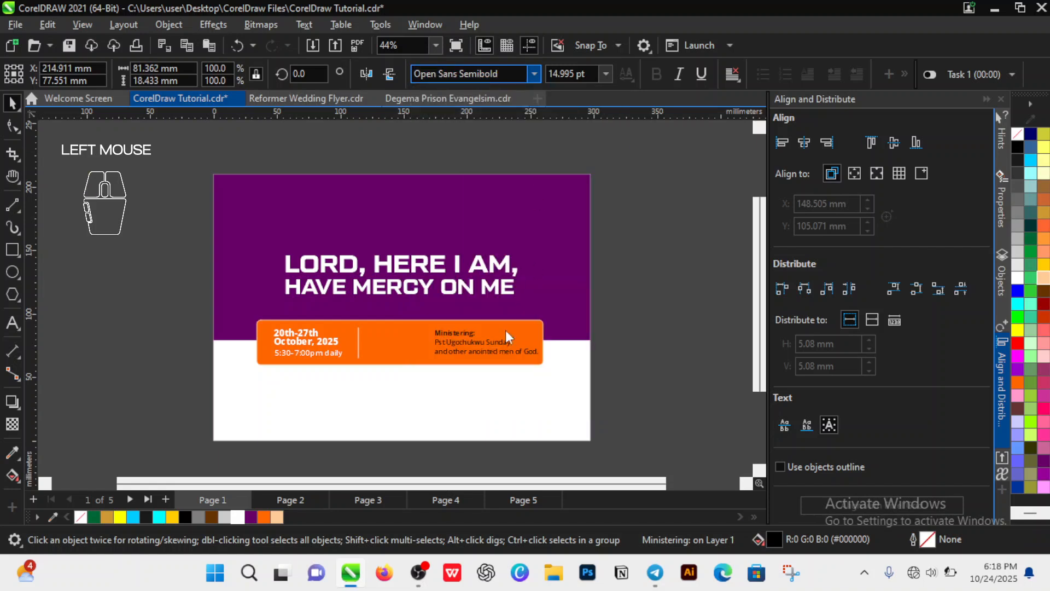
- Italicise the line "and other anointed men of God." and scale it down to about 62 mm wide
{"action": "left_click", "coordinate": [488, 352], "text": "ctrl"}
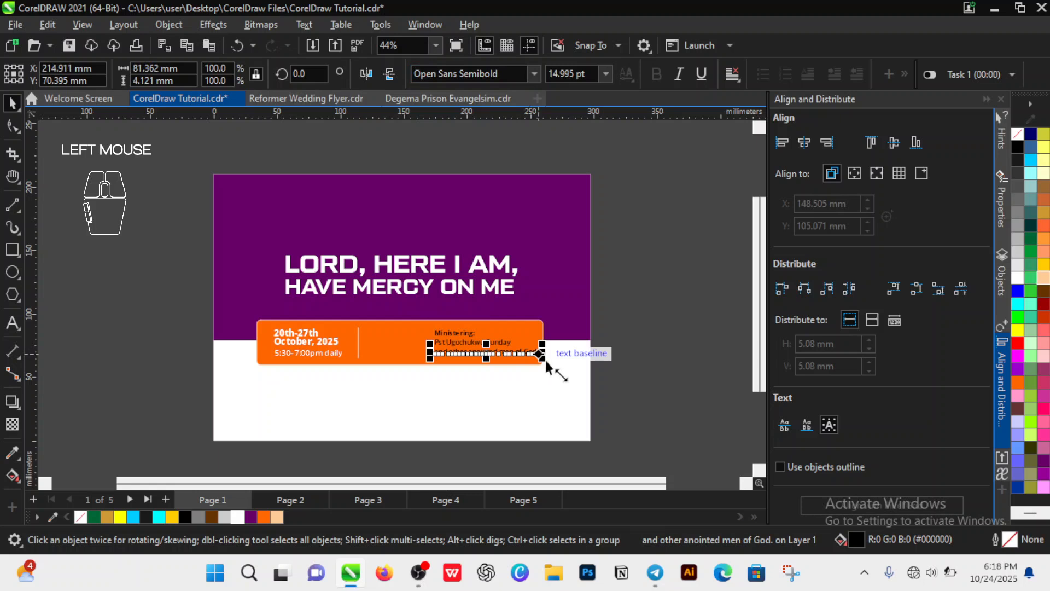
{"action": "left_click_drag", "start_coordinate": [546, 360], "coordinate": [521, 366]}
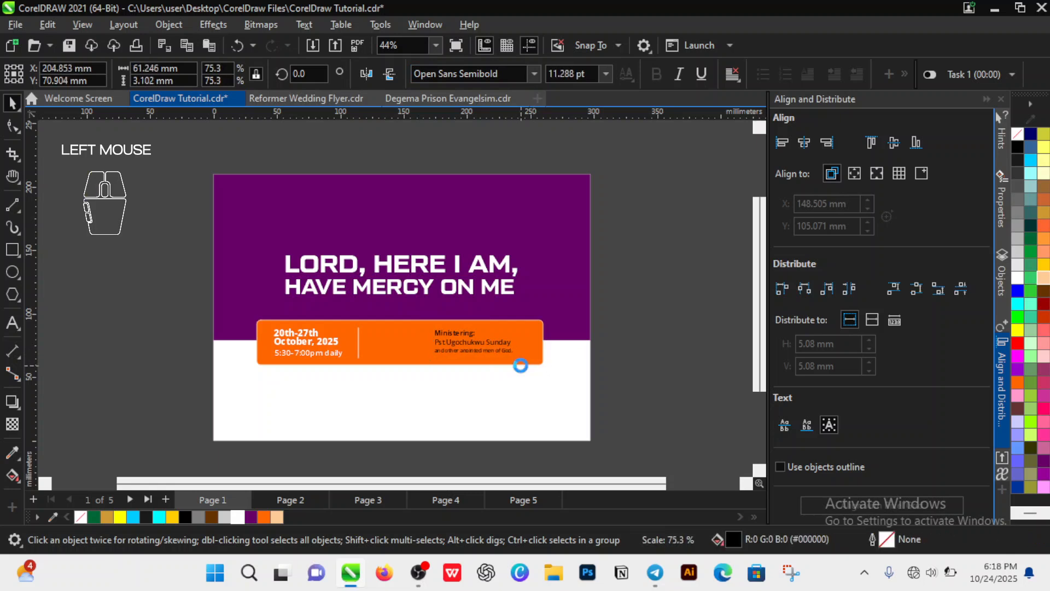
{"action": "left_click", "coordinate": [678, 74]}
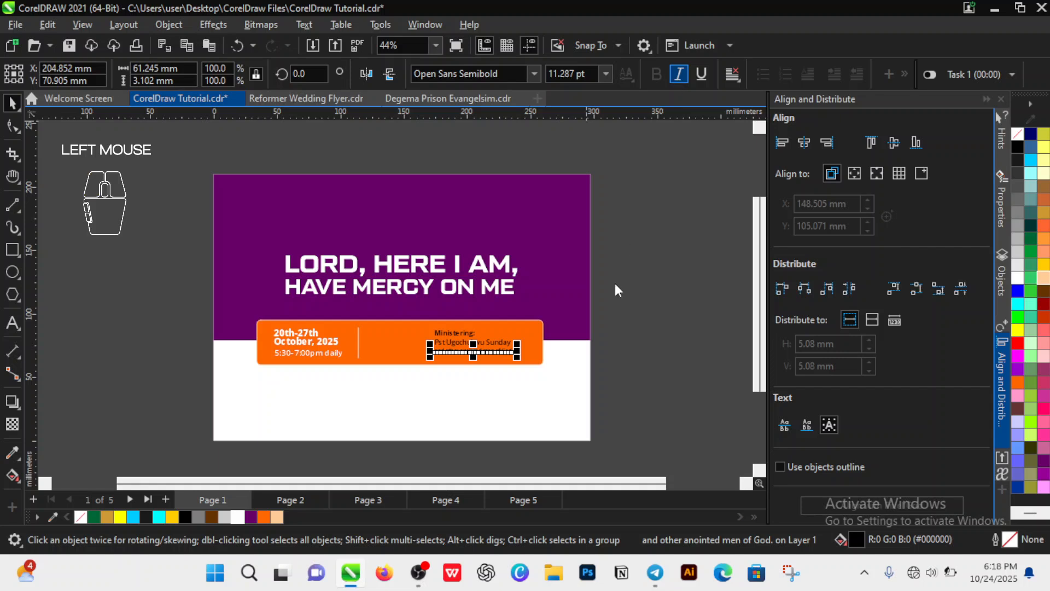
{"action": "left_click_drag", "start_coordinate": [513, 362], "coordinate": [524, 368]}
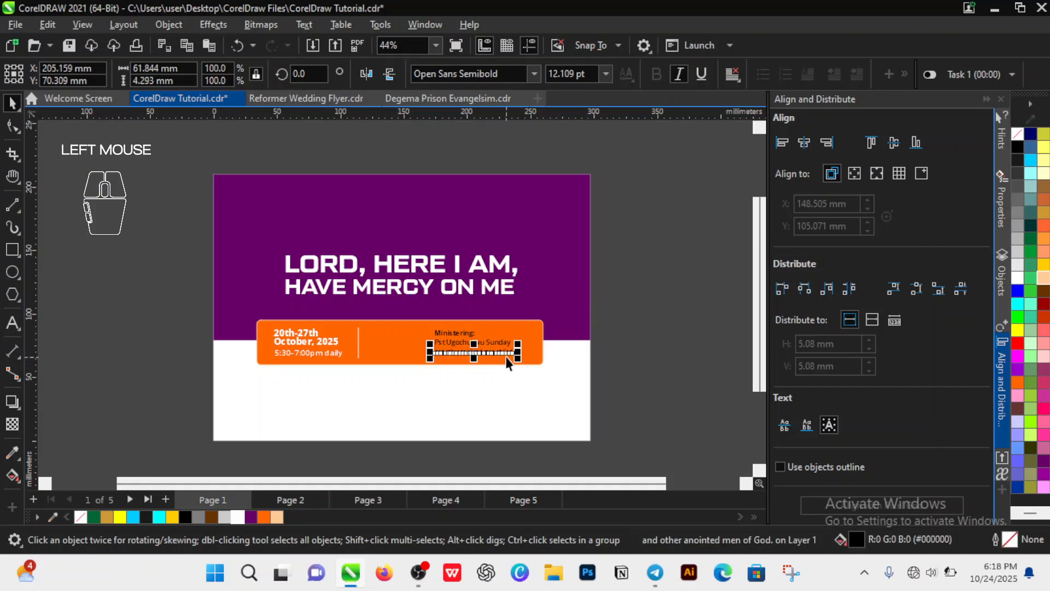
- Colour the three ministering text lines white and shift them together towards the right end of the orange banner
{"action": "left_click_drag", "start_coordinate": [675, 295], "coordinate": [408, 396]}
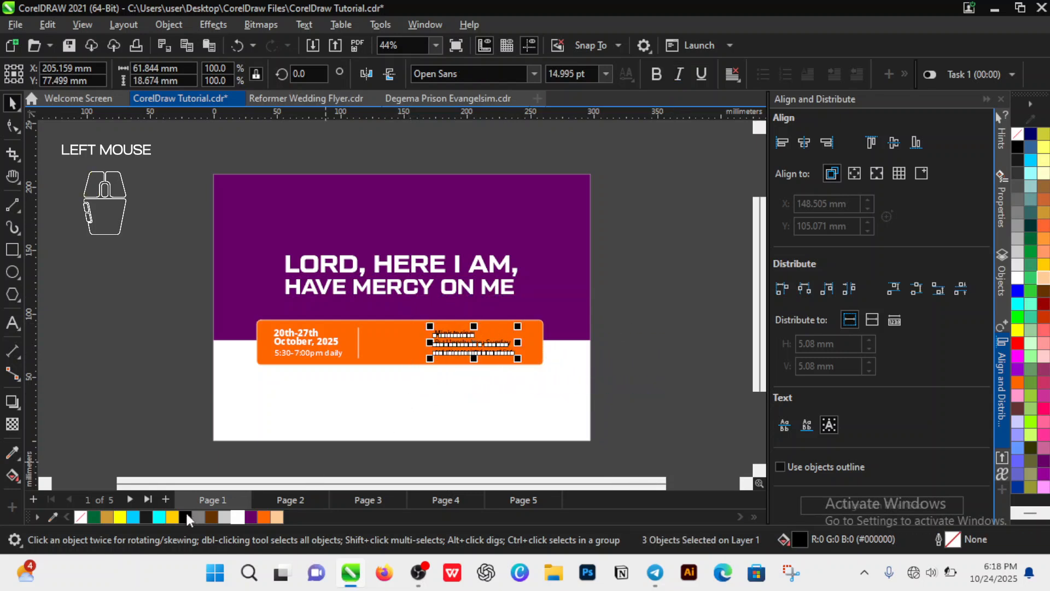
{"action": "left_click", "coordinate": [238, 517]}
{"action": "left_click", "coordinate": [157, 345]}
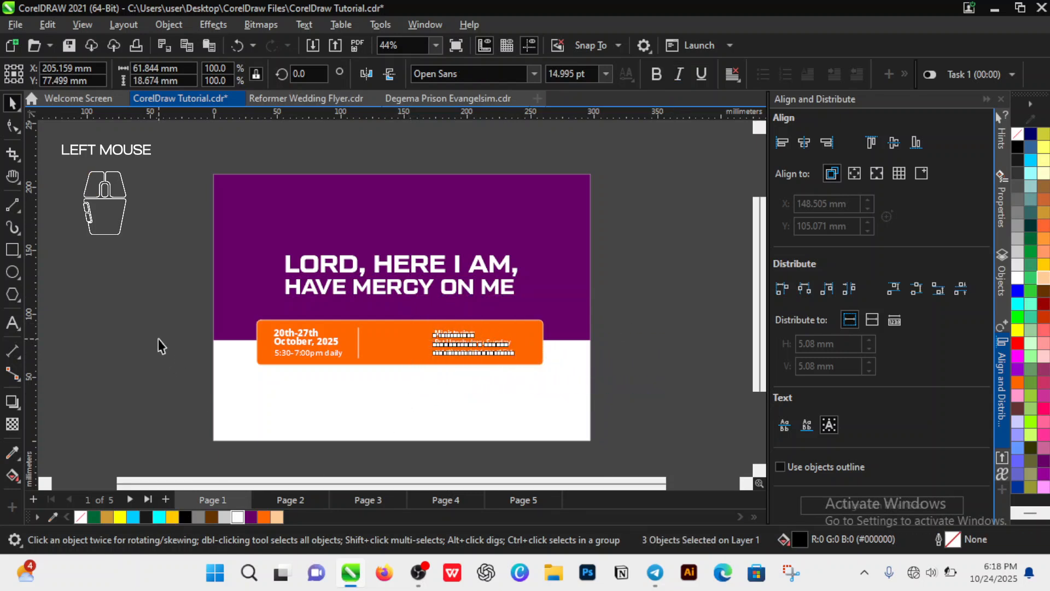
{"action": "left_click_drag", "start_coordinate": [618, 297], "coordinate": [405, 384]}
{"action": "left_click_drag", "start_coordinate": [485, 343], "coordinate": [501, 343]}
{"action": "left_click", "coordinate": [629, 349]}
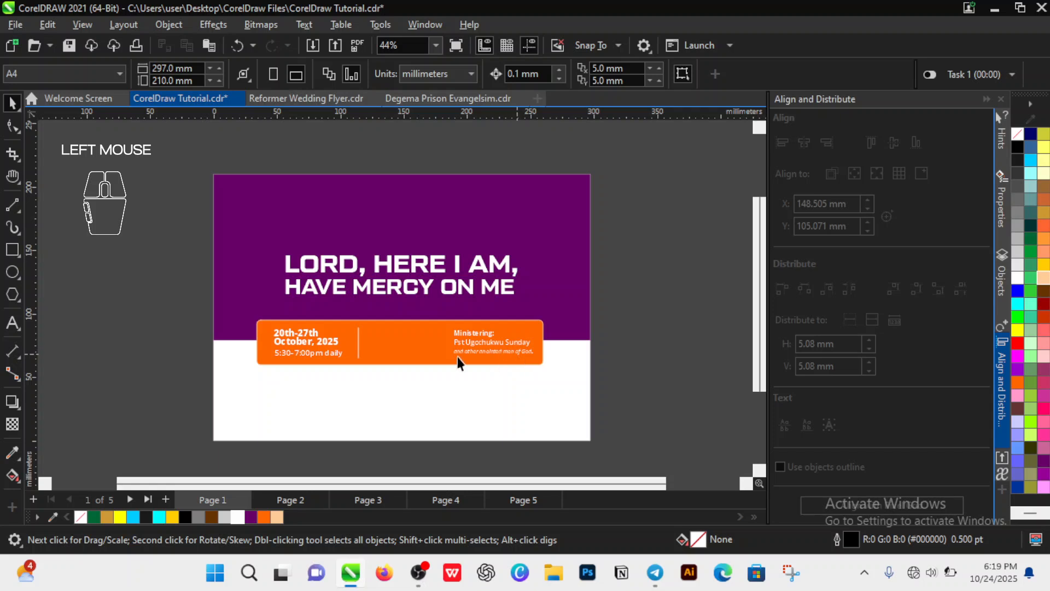
- Nudge the white vertical divider line left to about X 110.4 mm, closer to the date and time text
{"action": "left_click", "coordinate": [357, 346]}
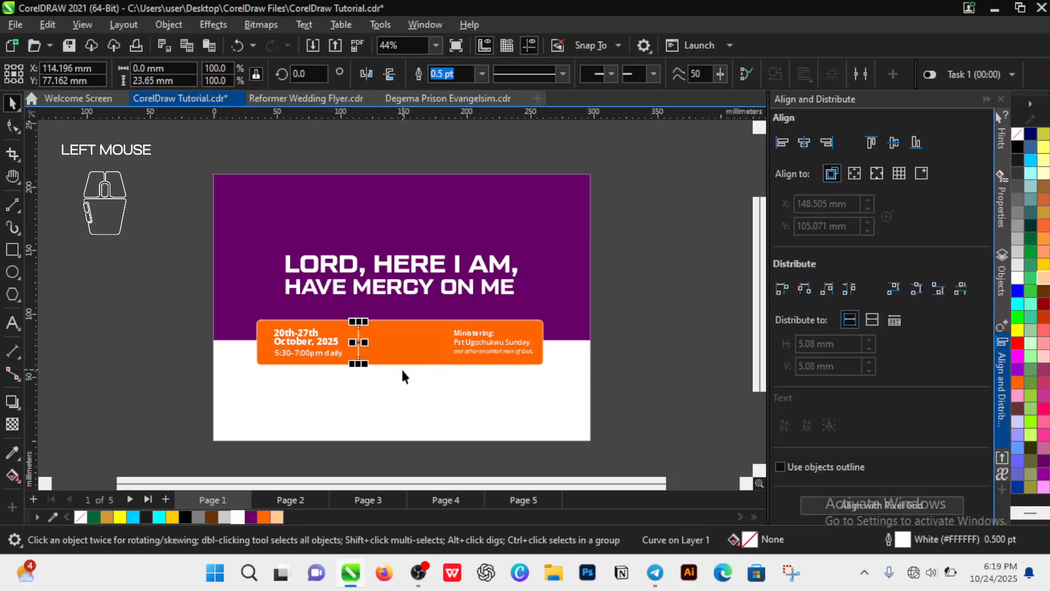
{"action": "left_click", "coordinate": [402, 366], "text": "shift"}
{"action": "key", "text": "shift+Left"}
{"action": "key", "text": "shift+Left"}
{"action": "key", "text": "shift+Left"}
{"action": "key", "text": "shift+Left"}
{"action": "key", "text": "shift+Left"}
{"action": "key", "text": "shift+Left"}
{"action": "key", "text": "shift+Left"}
{"action": "key", "text": "shift+Left"}
{"action": "key", "text": "shift+Left"}
{"action": "key", "text": "shift+Left"}
{"action": "key", "text": "shift+Left"}
{"action": "key", "text": "shift+Left"}
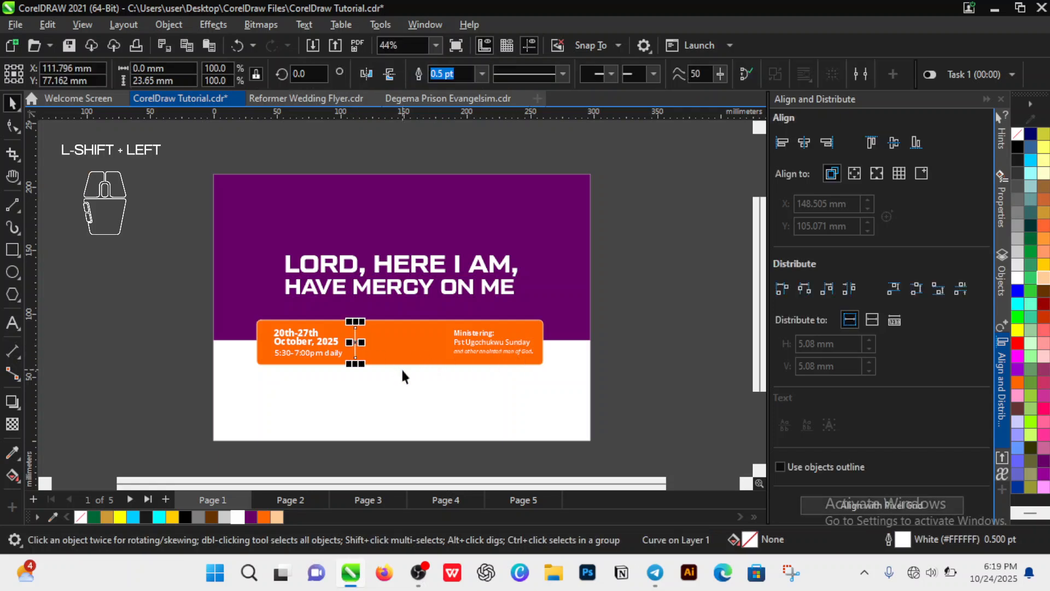
{"action": "key", "text": "shift+Left"}
{"action": "key", "text": "shift+Left"}
{"action": "key", "text": "shift+Left"}
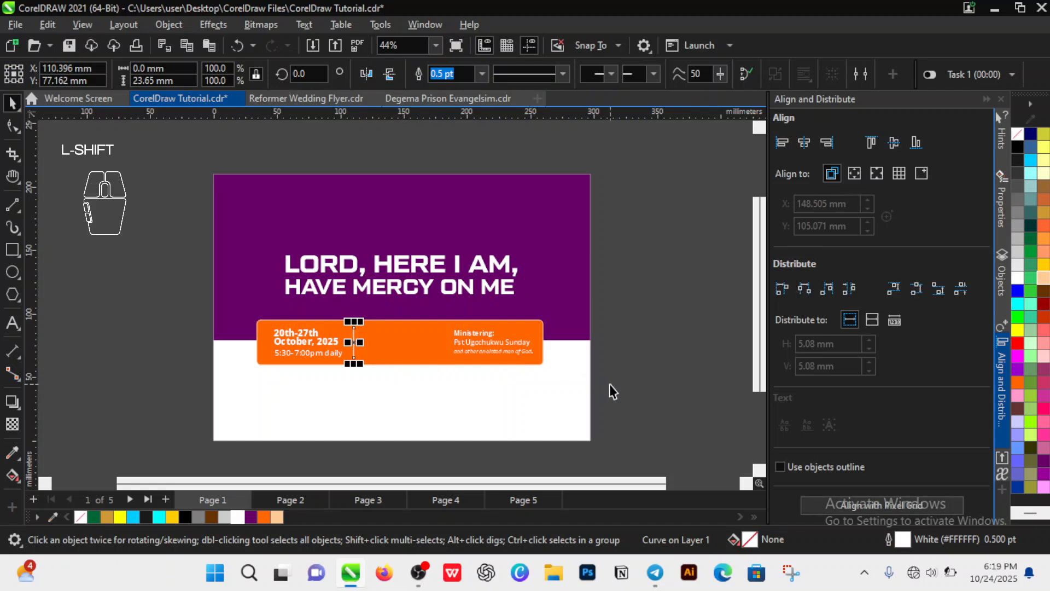
- Duplicate the divider line and place the copy just before the ministering text, at about X 185.5 mm, Y 76 mm
{"action": "key", "text": "ctrl+d"}
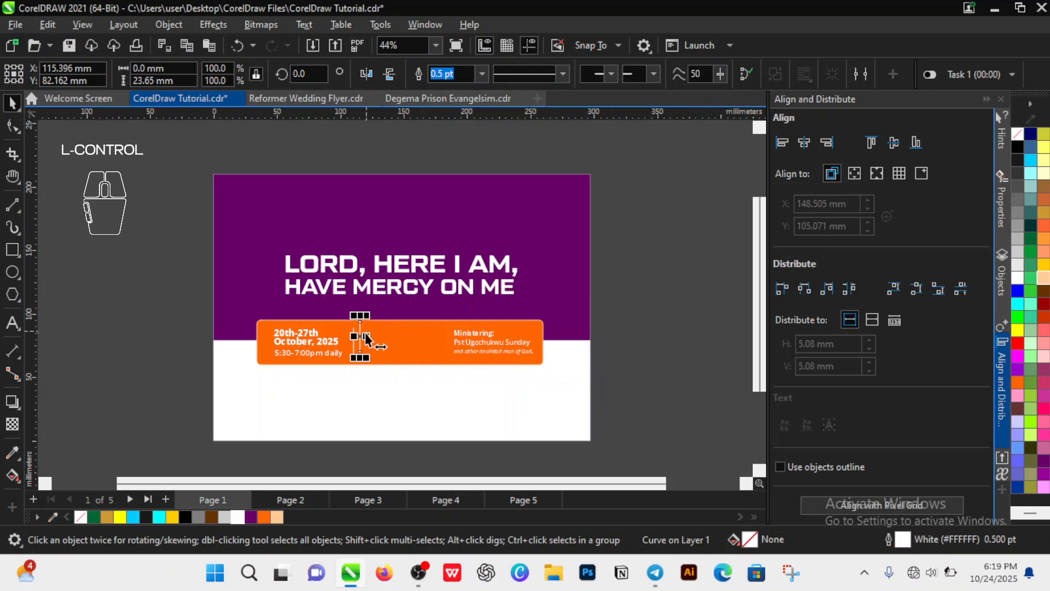
{"action": "left_click_drag", "start_coordinate": [365, 333], "coordinate": [450, 346]}
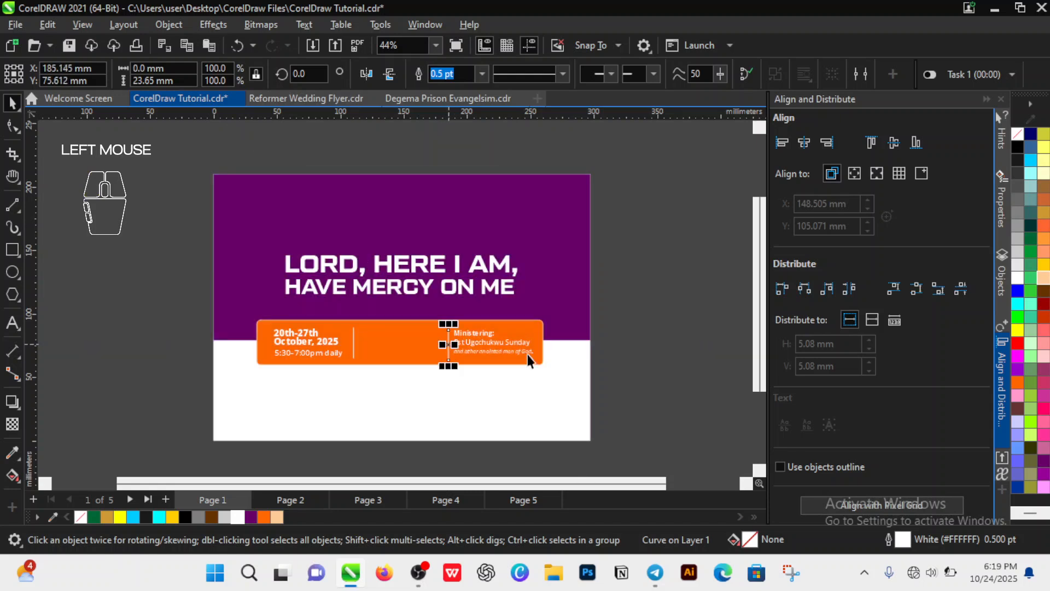
{"action": "key", "text": "Up"}
{"action": "key", "text": "Right"}
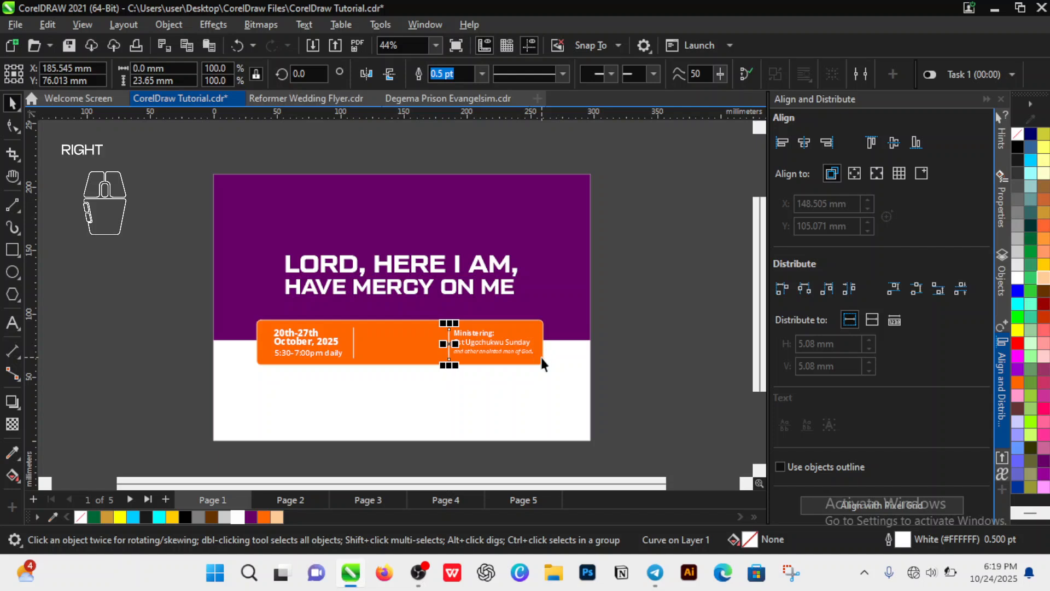
{"action": "left_click", "coordinate": [645, 362]}
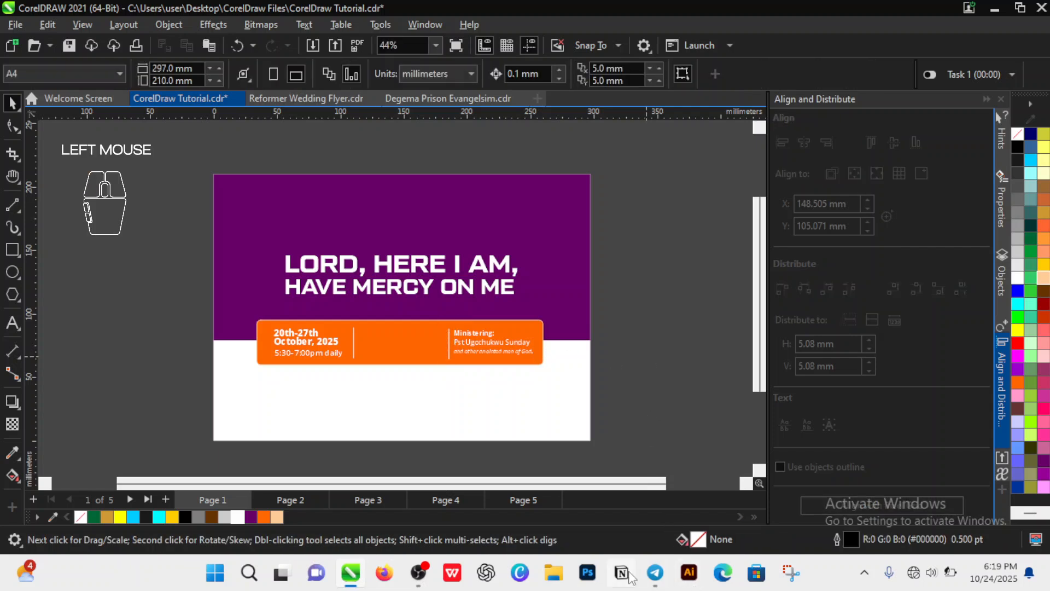
- Copy the venue line from the Telegram chat message and paste it as text on the flyer's lower white area
{"action": "left_click", "coordinate": [655, 572]}
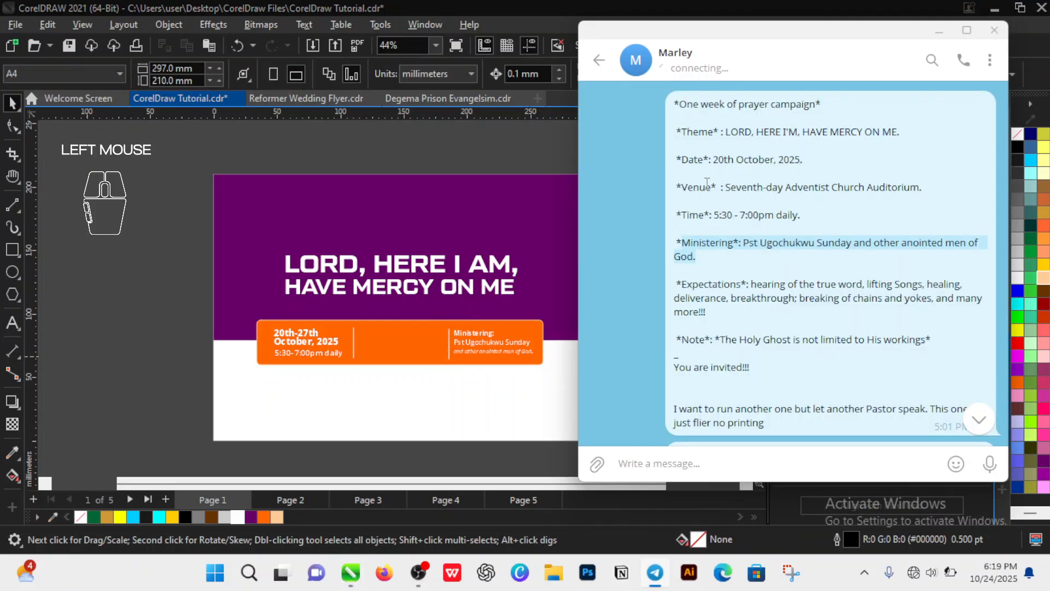
{"action": "left_click_drag", "start_coordinate": [677, 187], "coordinate": [926, 189]}
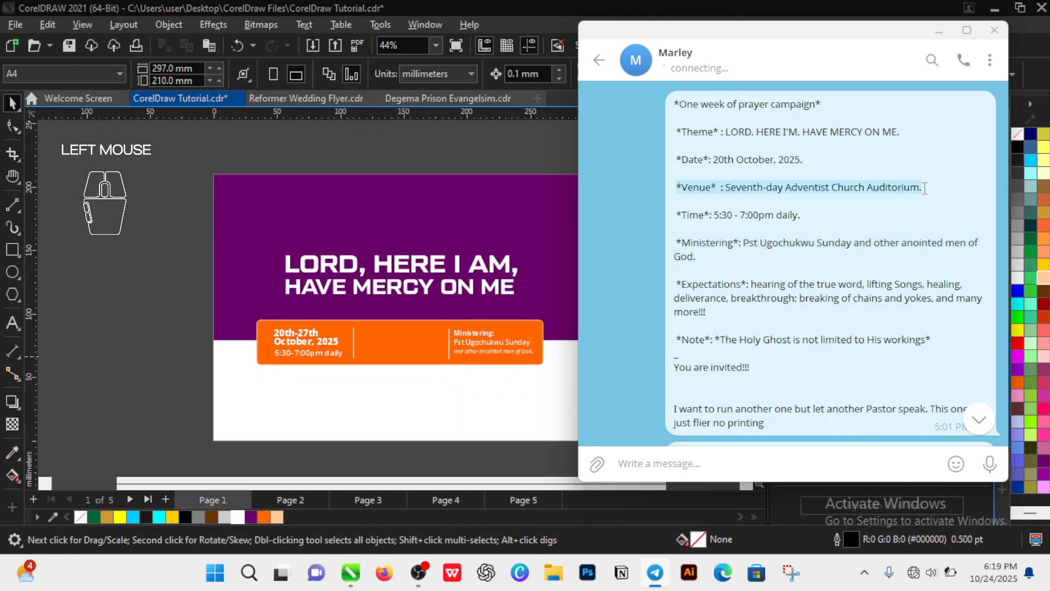
{"action": "right_click", "coordinate": [887, 193]}
{"action": "left_click", "coordinate": [829, 231]}
{"action": "left_click", "coordinate": [88, 336]}
{"action": "left_click", "coordinate": [12, 323]}
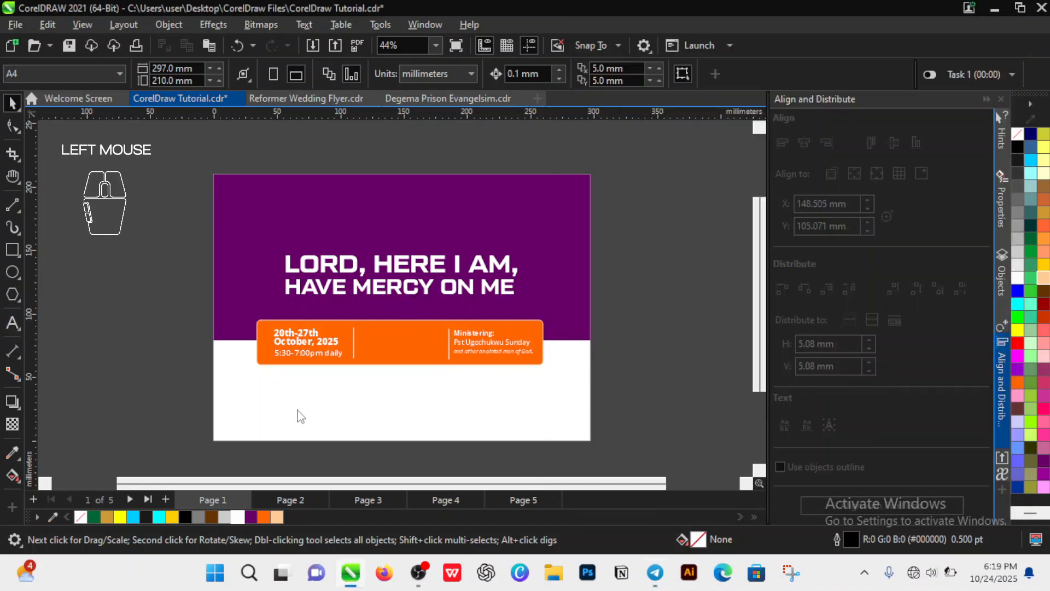
{"action": "left_click", "coordinate": [299, 406]}
{"action": "key", "text": "ctrl+v"}
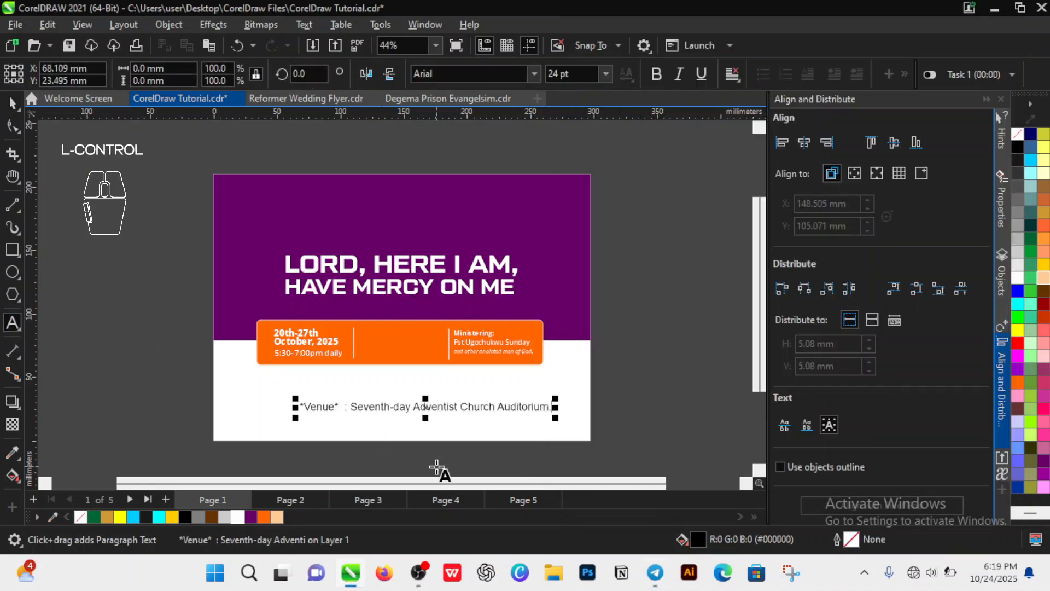
- Remove the asterisks, extra spaces and final full stop so the text reads "Venue: Seventh-day Adventist Church Auditorium"
{"action": "key", "text": "BackSpace"}
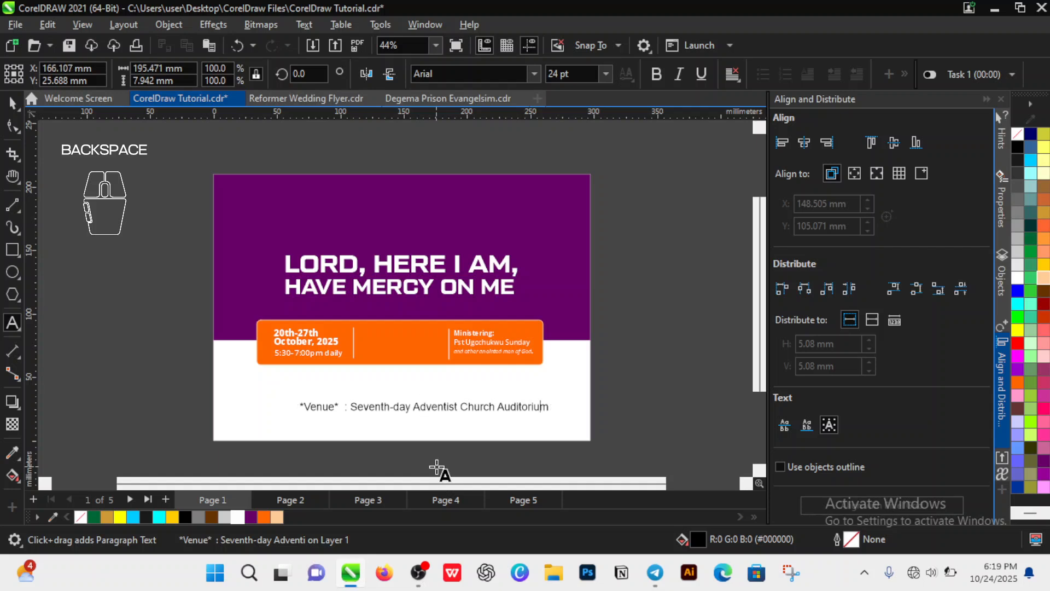
{"action": "key", "text": "Left"}
{"action": "key", "text": "Left"}
{"action": "key", "text": "Left"}
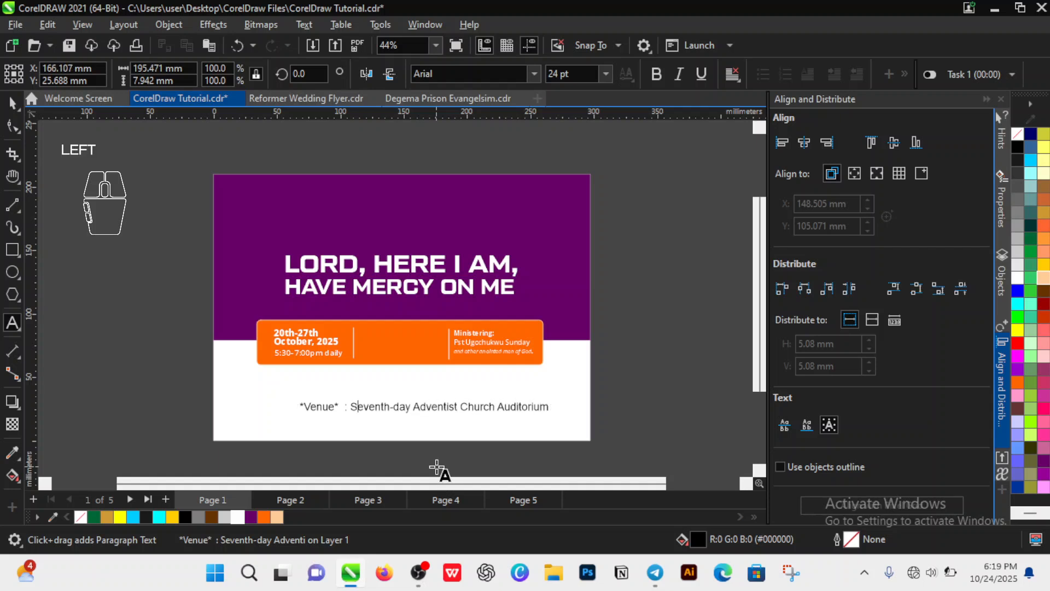
{"action": "key", "text": "Right"}
{"action": "key", "text": "BackSpace"}
{"action": "key", "text": "BackSpace"}
{"action": "key", "text": "BackSpace"}
{"action": "key", "text": "BackSpace"}
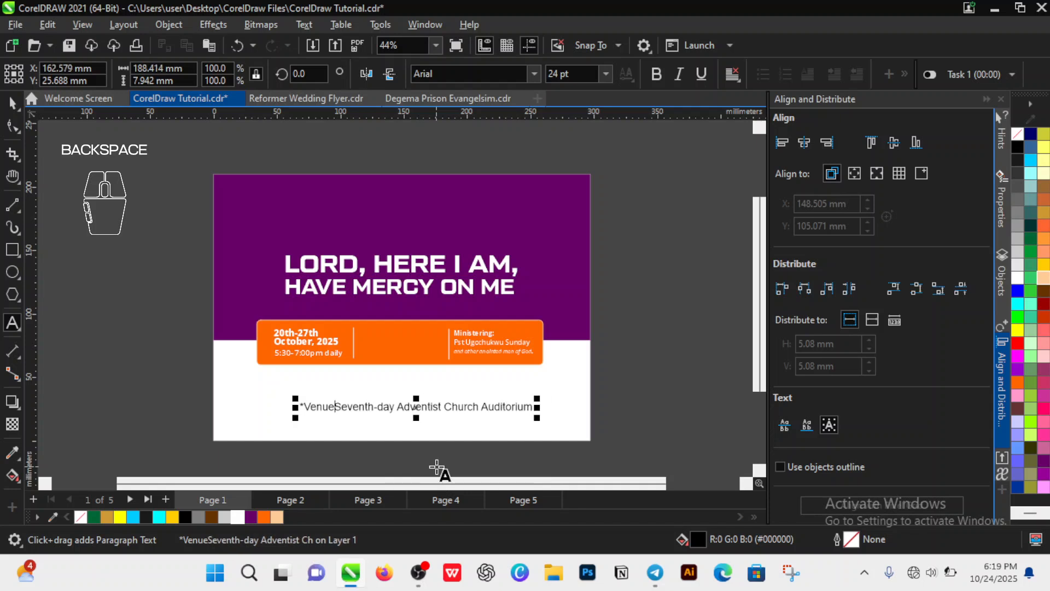
{"action": "key", "text": "Left"}
{"action": "key", "text": "Left"}
{"action": "key", "text": "Left"}
{"action": "key", "text": "Left"}
{"action": "key", "text": "BackSpace"}
{"action": "key", "text": "Right"}
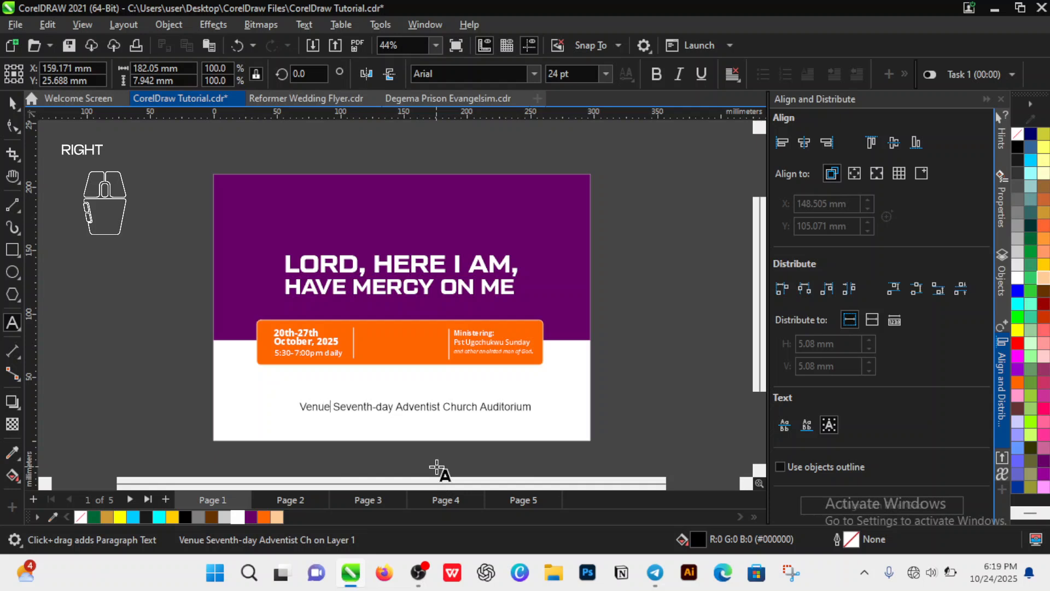
{"action": "type", "text": ":"}
{"action": "key", "text": "Right"}
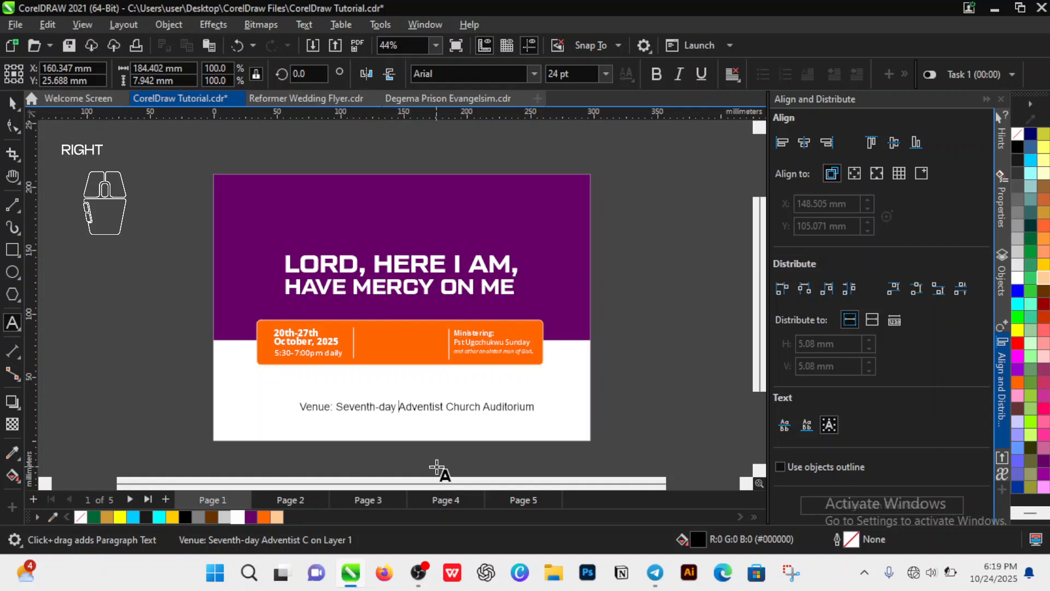
- Break the venue text into three lines: "Venue: Seventh-day", "Adventist Church" and "Auditorium"
{"action": "key", "text": "BackSpace"}
{"action": "key", "text": "Return"}
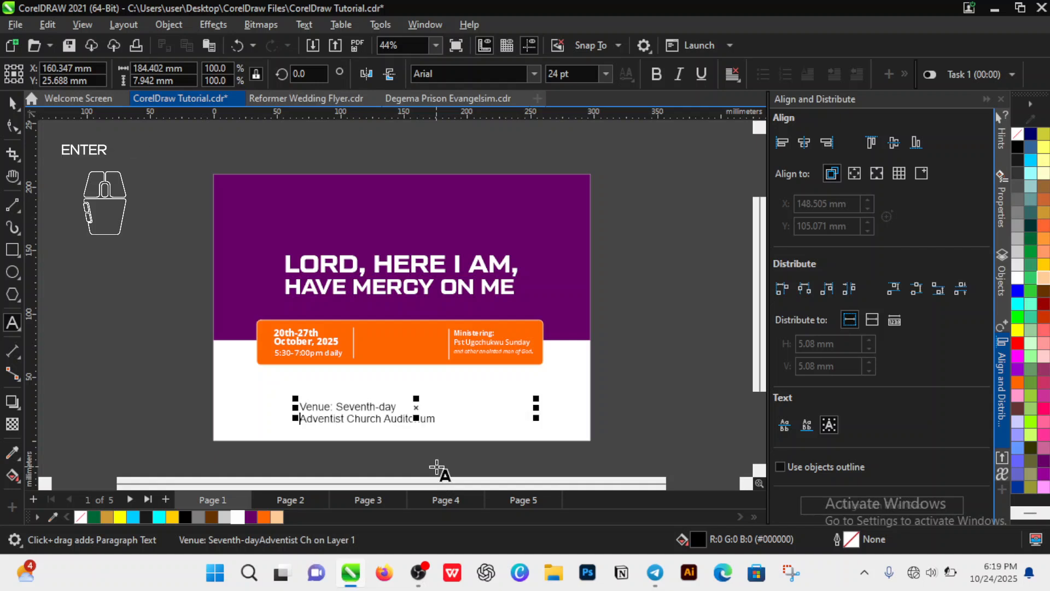
{"action": "key", "text": "Right"}
{"action": "key", "text": "Right"}
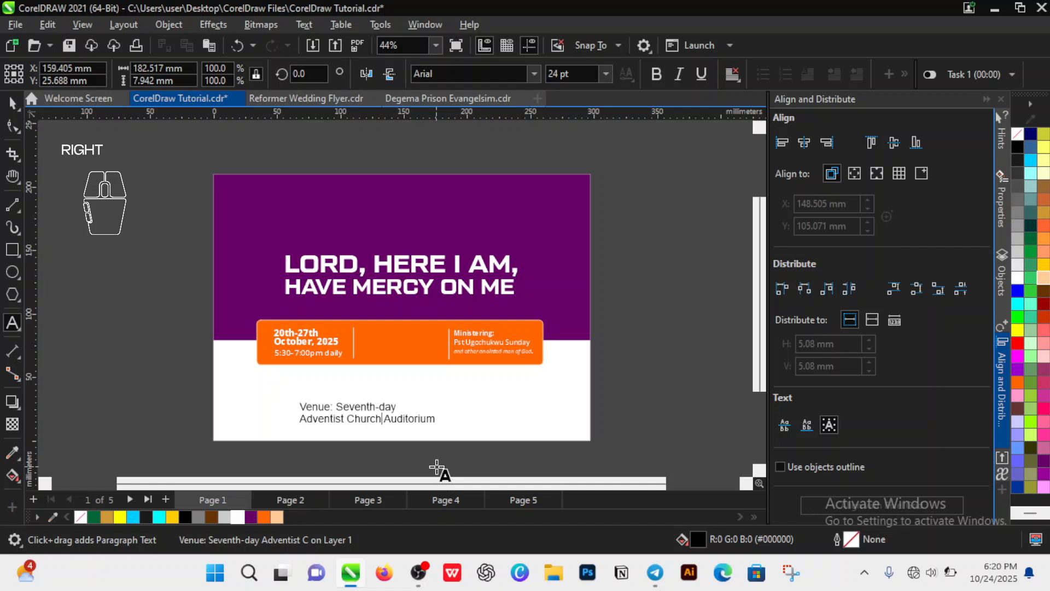
{"action": "key", "text": "BackSpace"}
{"action": "type", "text": "h"}
{"action": "key", "text": "Right"}
{"action": "key", "text": "BackSpace"}
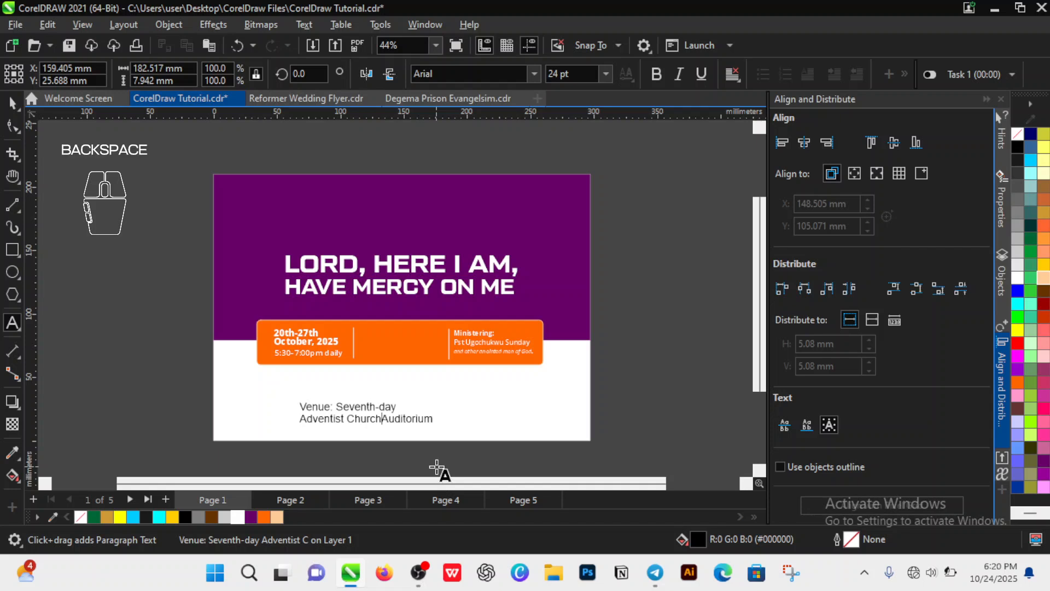
{"action": "key", "text": "Return"}
{"action": "key", "text": "ctrl+space"}
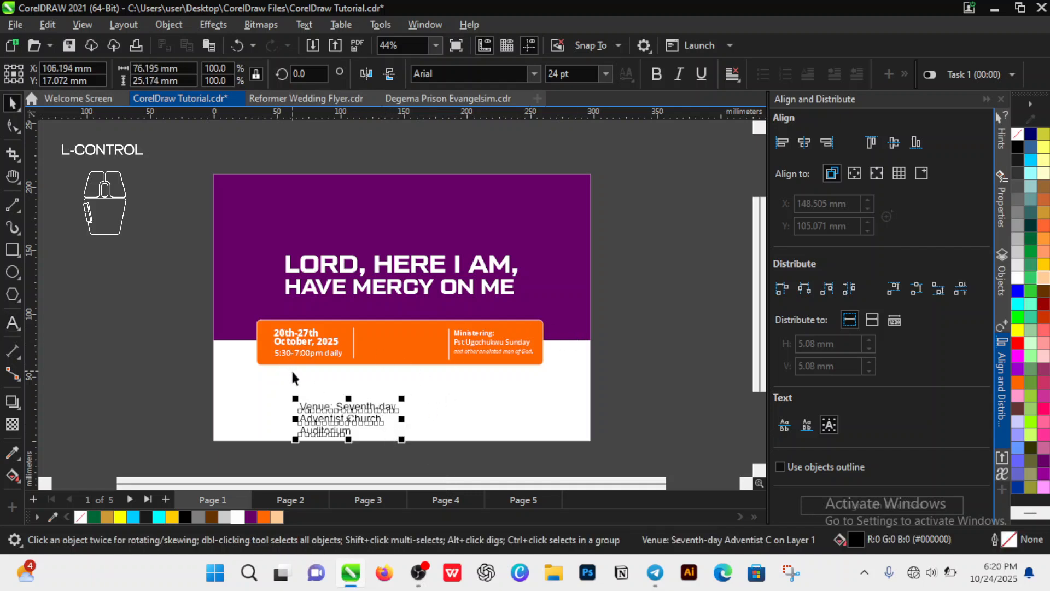
- Fit the venue text between the banner's two divider lines at 17.385 pt and set it in Open Sans Semibold
{"action": "left_click_drag", "start_coordinate": [359, 404], "coordinate": [437, 368]}
{"action": "key", "text": "ctrl+z"}
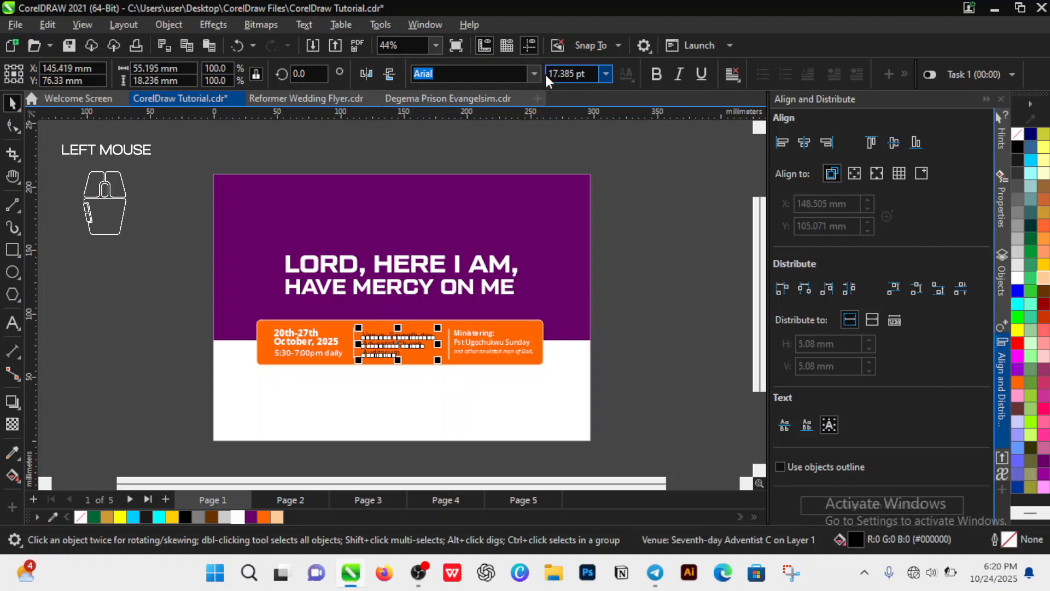
{"action": "left_click", "coordinate": [535, 74]}
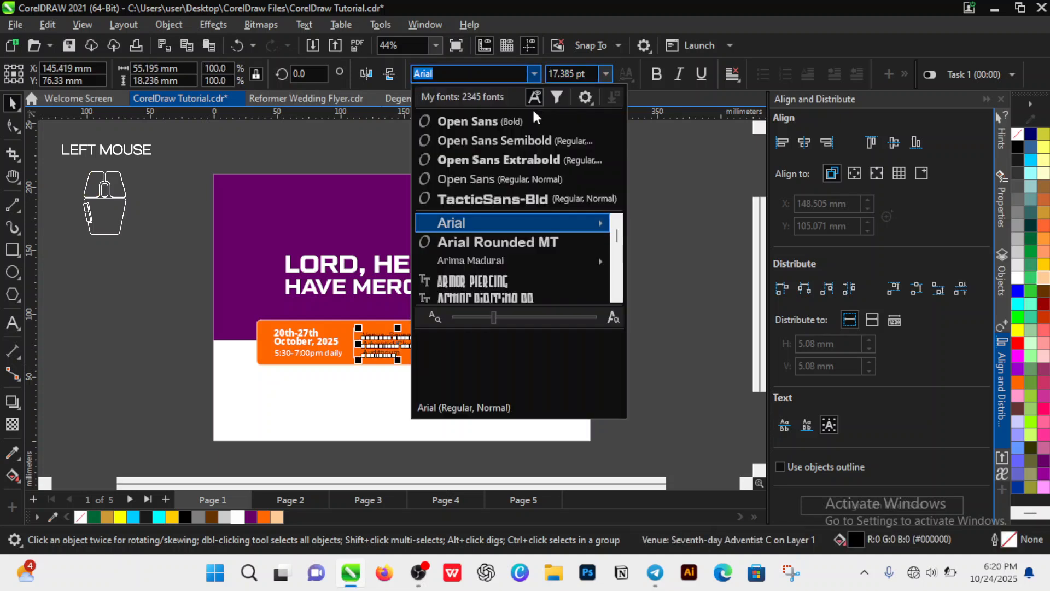
{"action": "key", "text": "Escape"}
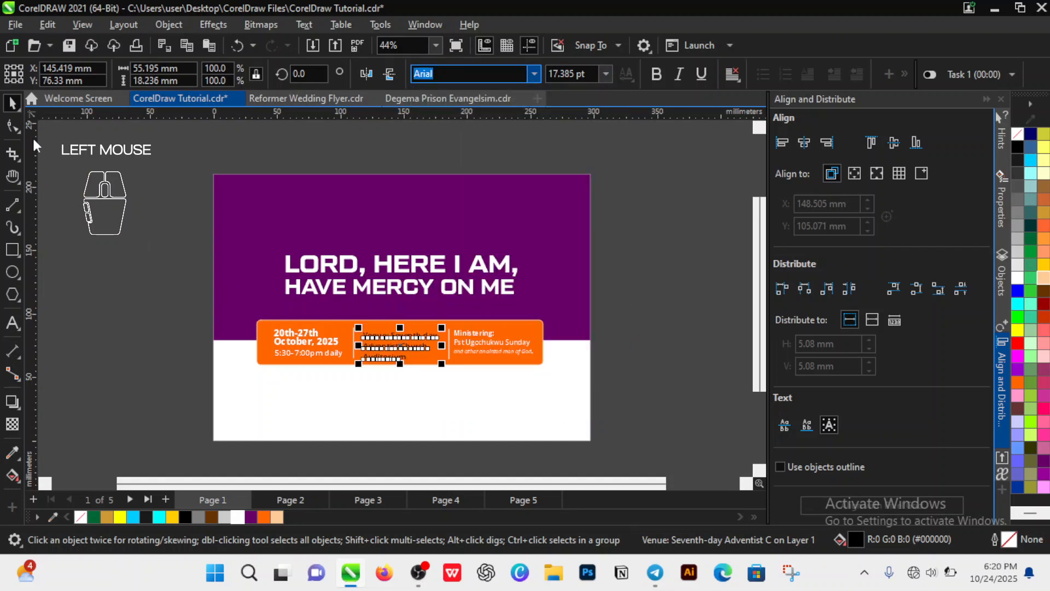
- Tighten the venue text's line spacing until it is about 21.4 mm high and colour it white
{"action": "left_click", "coordinate": [15, 125]}
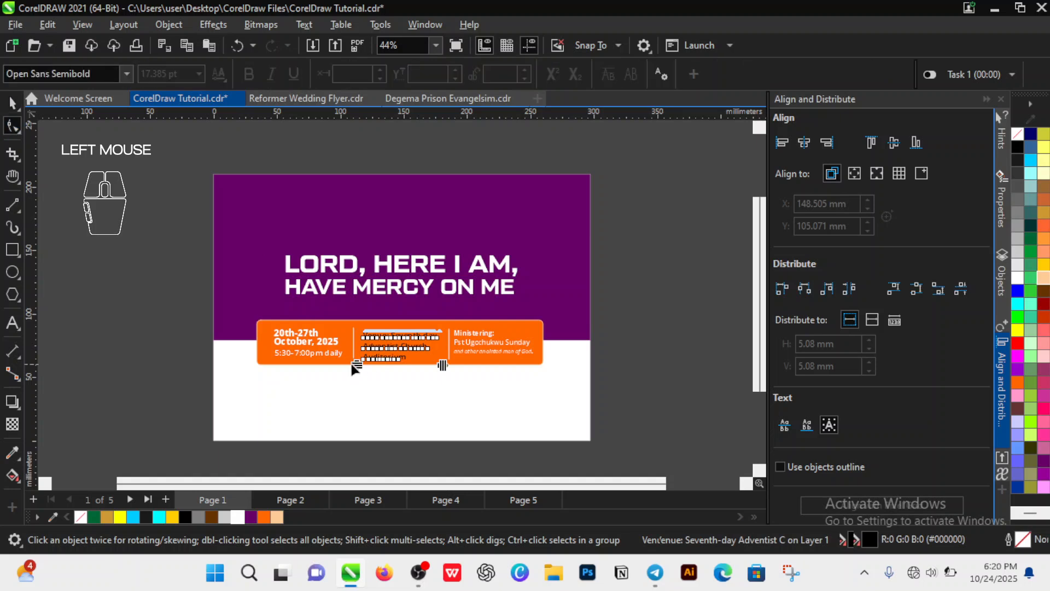
{"action": "left_click", "coordinate": [357, 370]}
{"action": "left_click_drag", "start_coordinate": [359, 369], "coordinate": [354, 355]}
{"action": "key", "text": "space"}
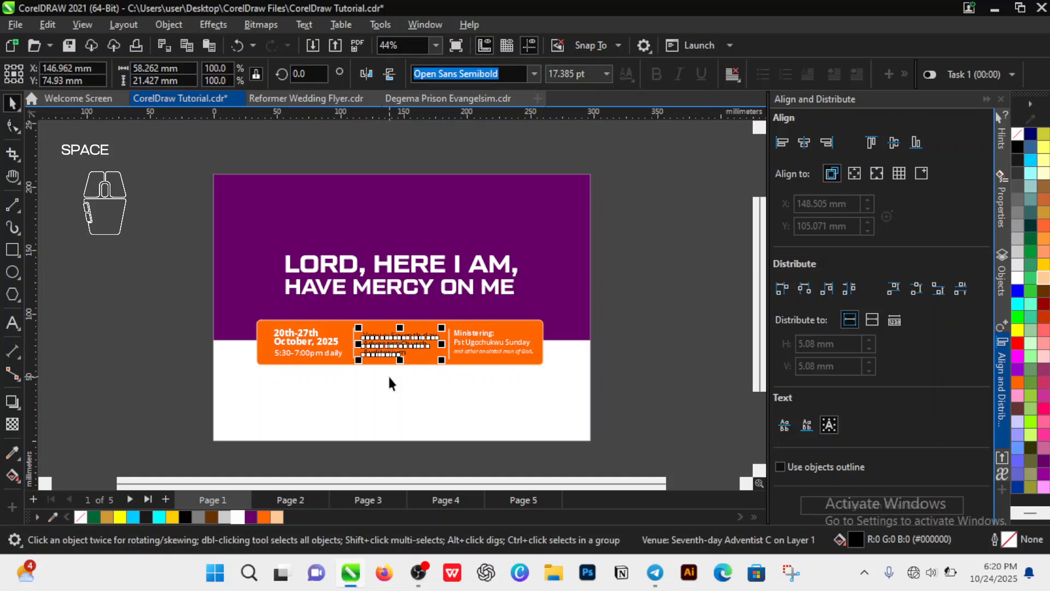
{"action": "left_click", "coordinate": [238, 517]}
{"action": "left_click", "coordinate": [127, 370]}
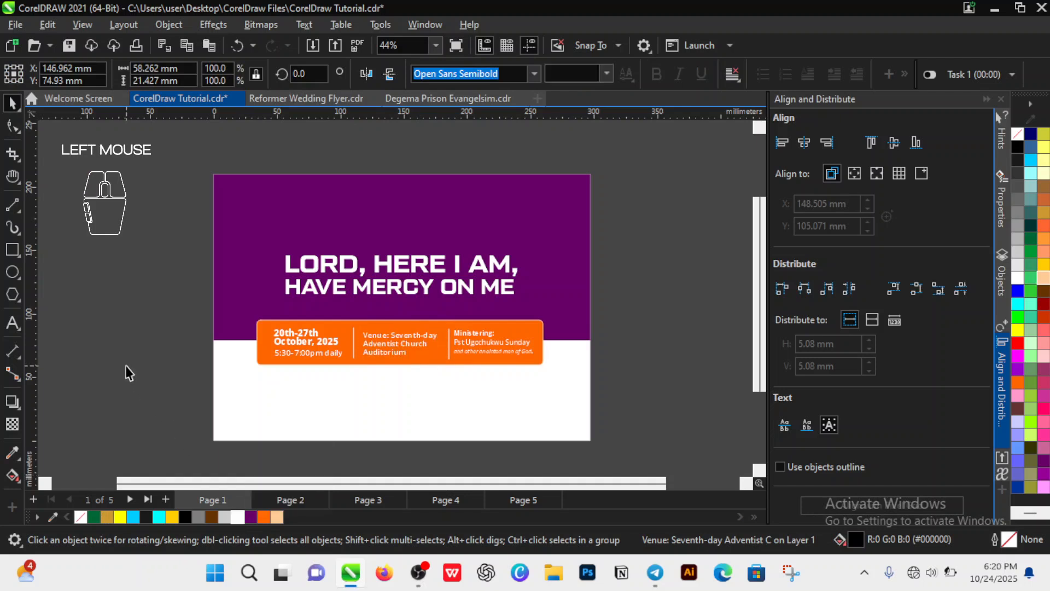
{"action": "left_click", "coordinate": [260, 388]}
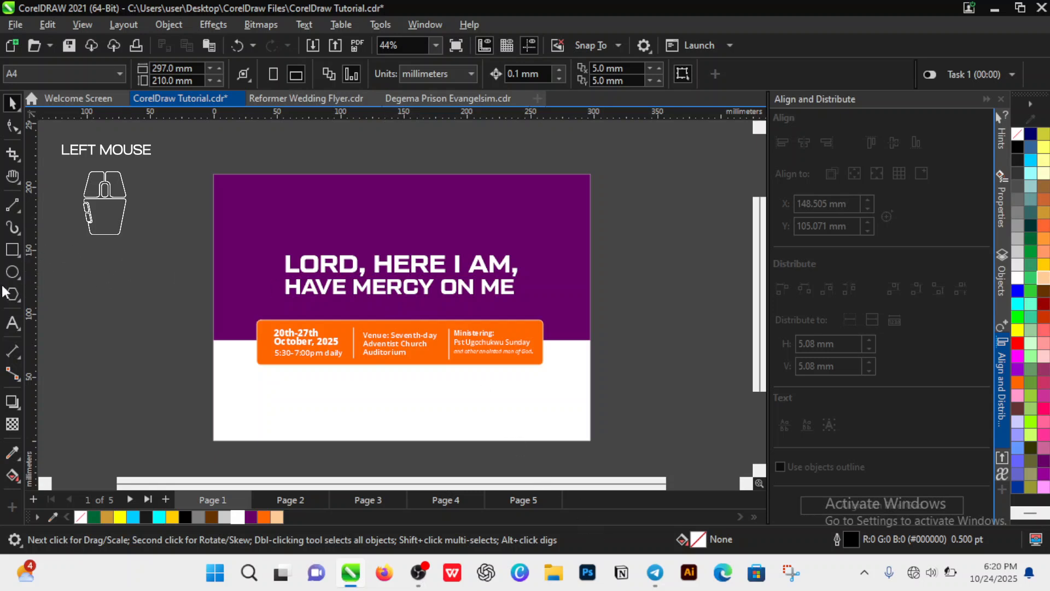
- Switch to Telegram and copy the Expectations paragraph from the chat message
{"action": "left_click", "coordinate": [654, 572]}
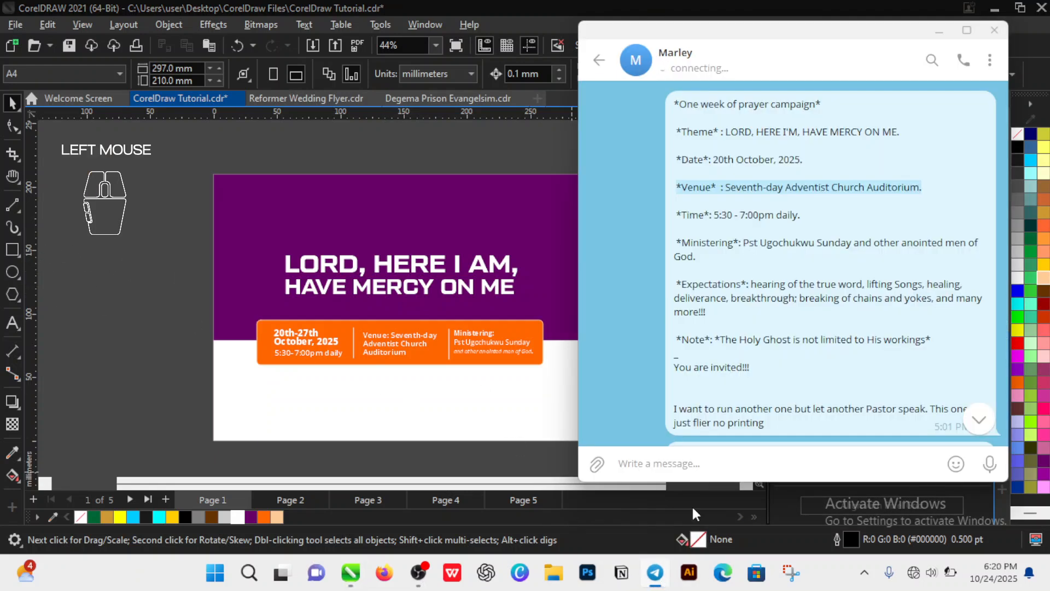
{"action": "left_click_drag", "start_coordinate": [696, 297], "coordinate": [712, 309]}
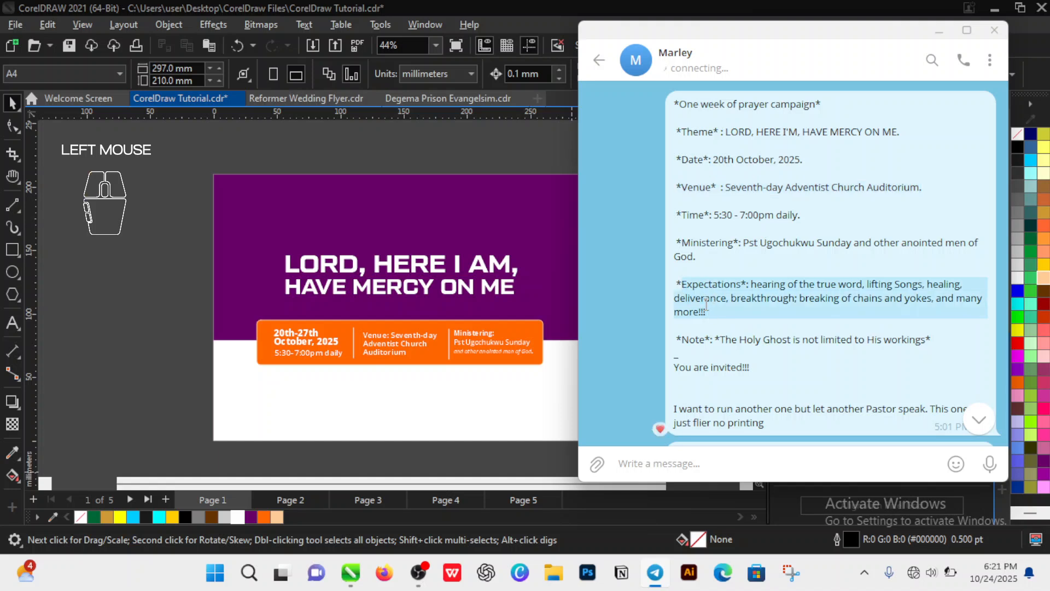
{"action": "right_click", "coordinate": [711, 310]}
{"action": "left_click", "coordinate": [731, 346]}
{"action": "left_click", "coordinate": [325, 408]}
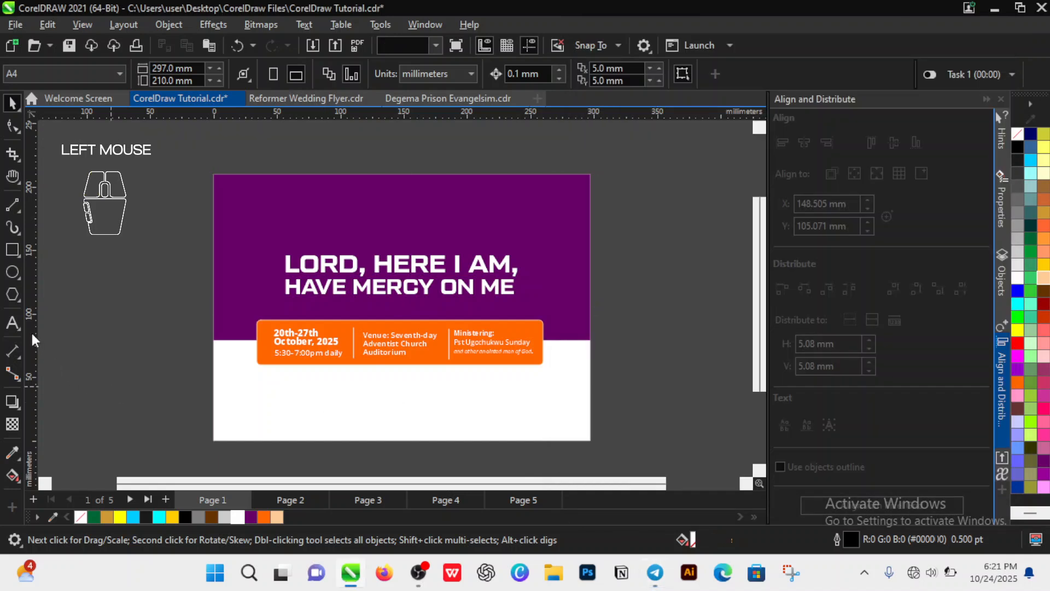
- Add a paragraph text frame about 225 × 39 mm below the orange banner and paste the copied Expectations text into it
{"action": "key", "text": "Escape"}
{"action": "left_click", "coordinate": [12, 324]}
{"action": "left_click_drag", "start_coordinate": [262, 372], "coordinate": [547, 415]}
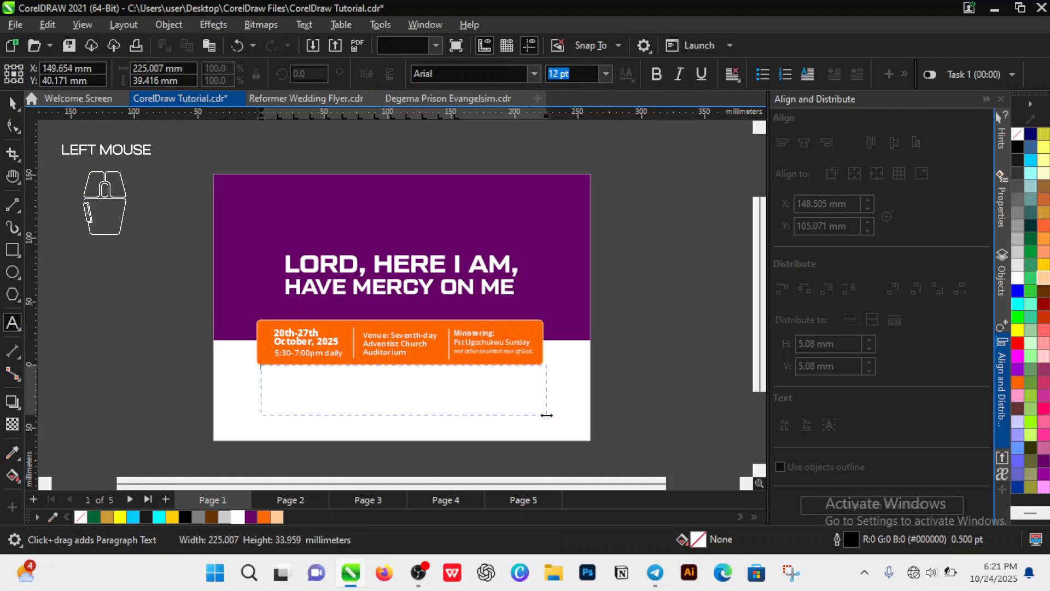
{"action": "key", "text": "ctrl+v"}
{"action": "key", "text": "ctrl+space"}
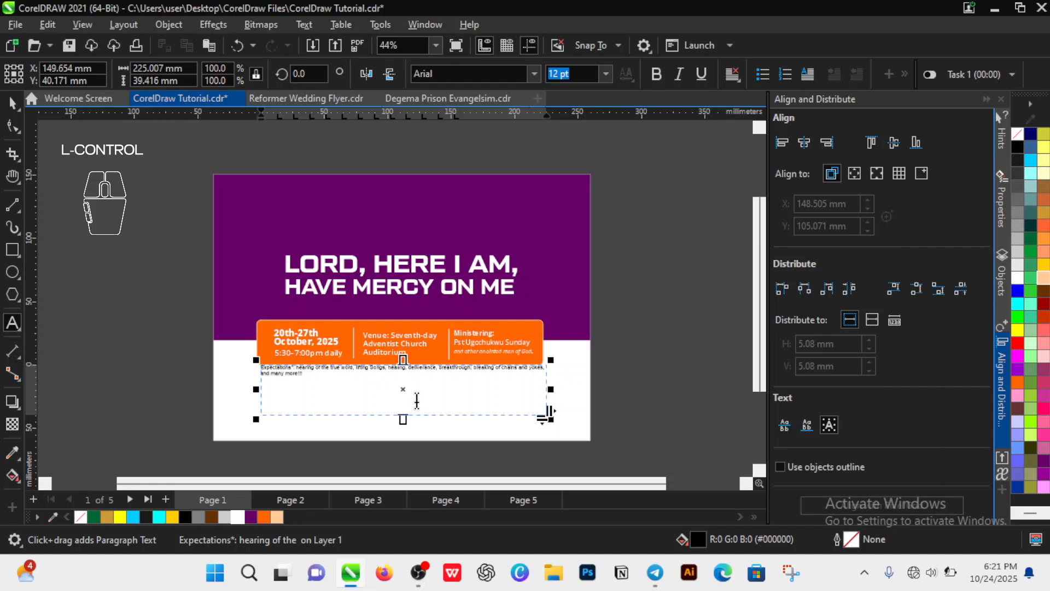
- Set the Expectations paragraph in Open Sans Semibold at 20 pt
{"action": "left_click", "coordinate": [537, 70]}
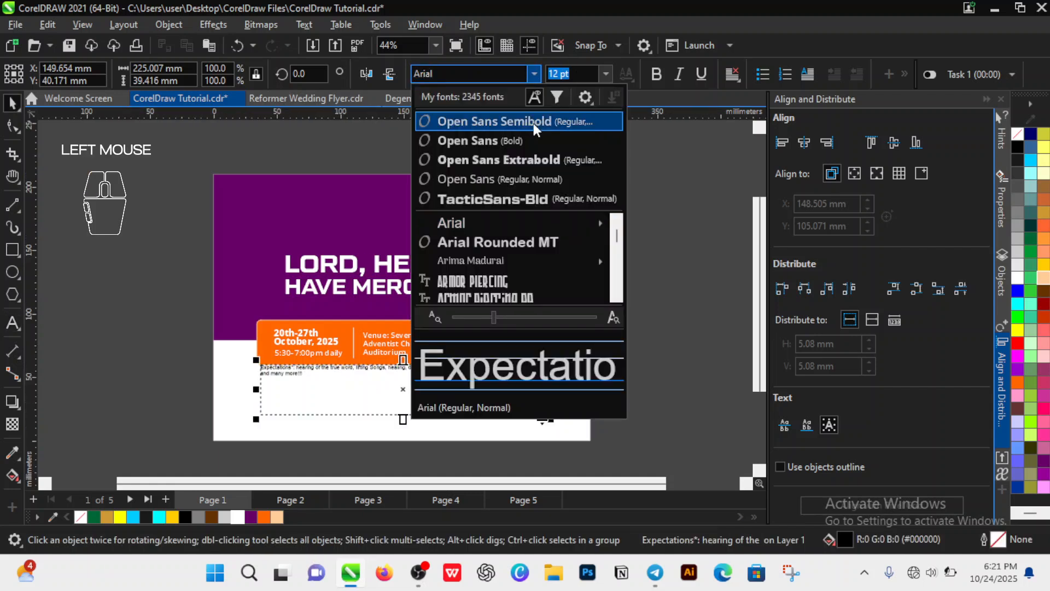
{"action": "left_click", "coordinate": [533, 124]}
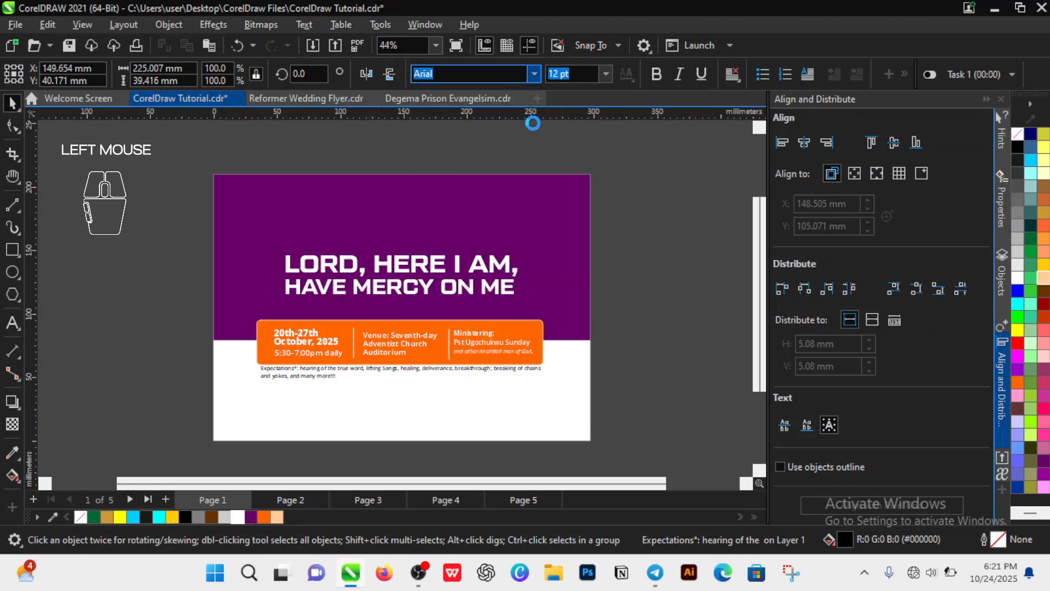
{"action": "left_click", "coordinate": [605, 73]}
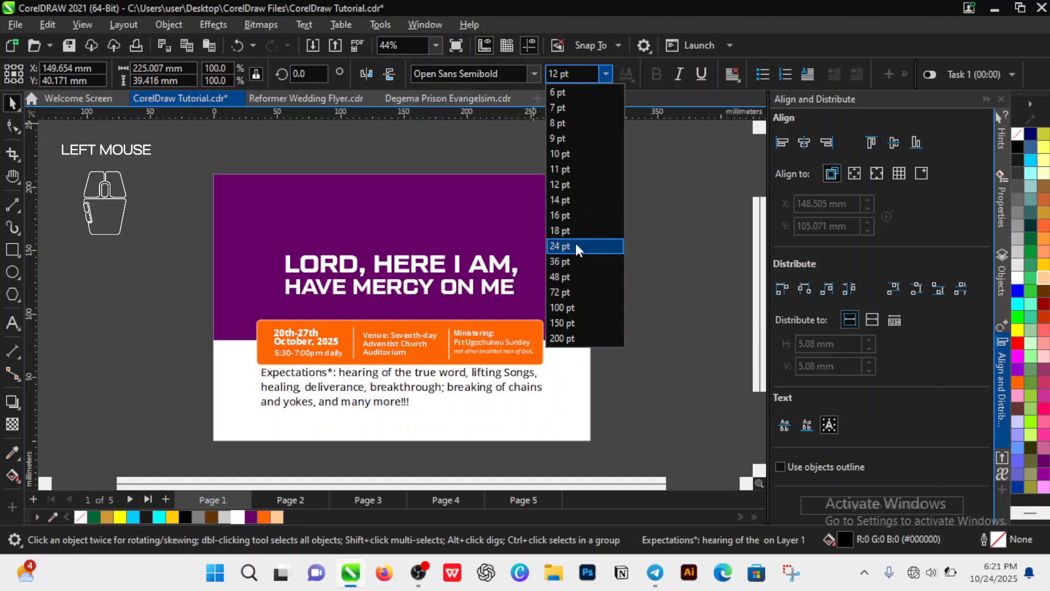
{"action": "left_click", "coordinate": [581, 235]}
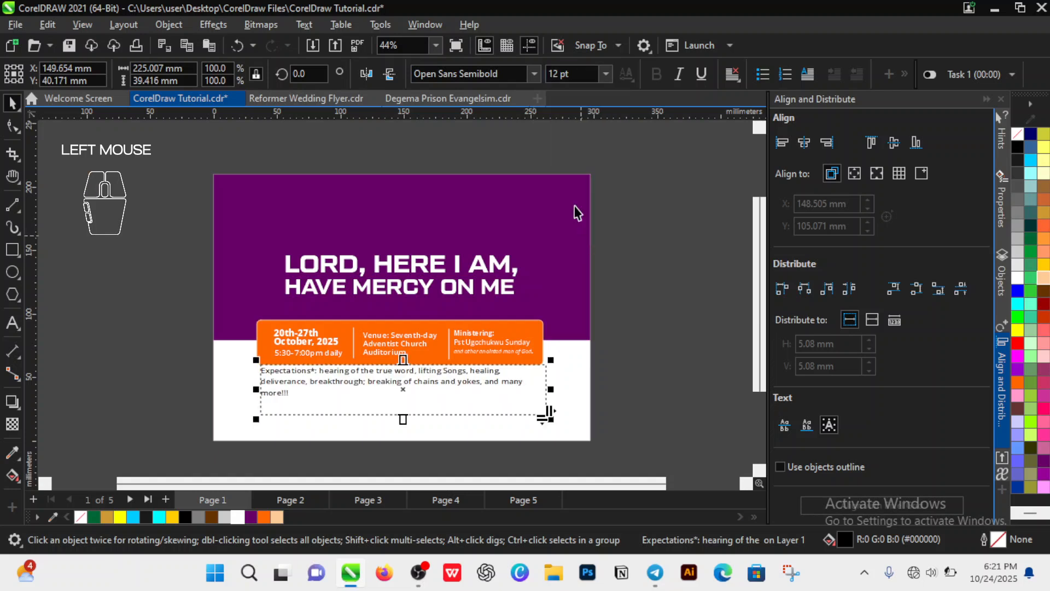
{"action": "double_click", "coordinate": [554, 73]}
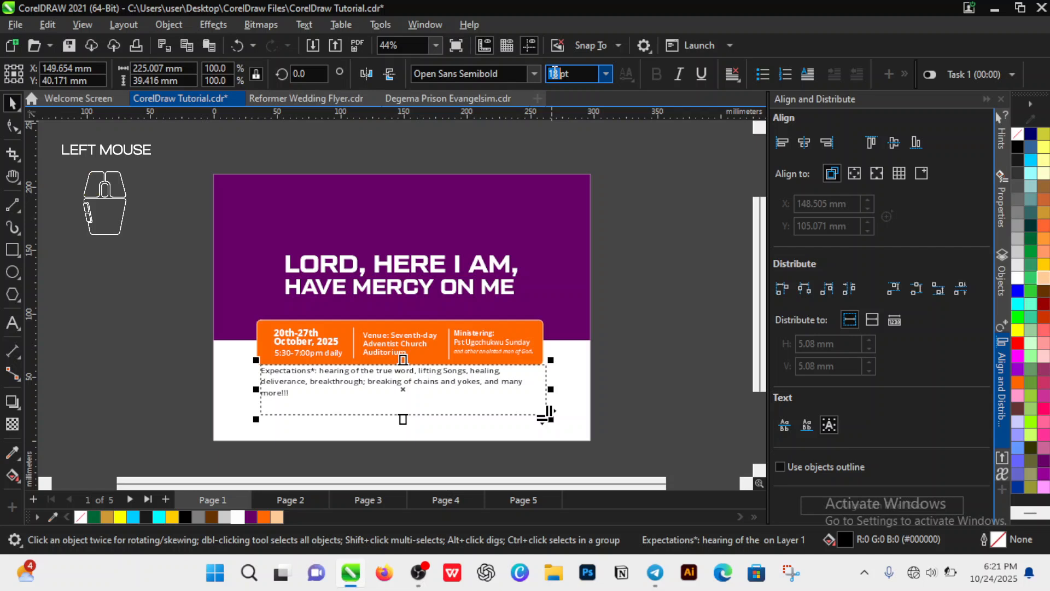
{"action": "type", "text": "20"}
{"action": "key", "text": "Return"}
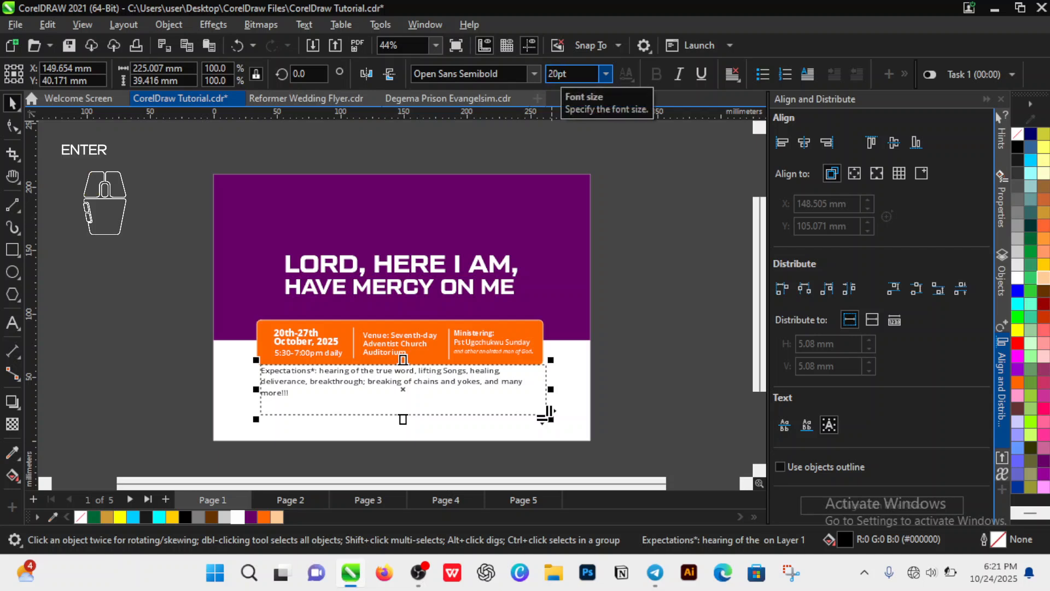
- Narrow the Expectations text frame from its left side to about 215 mm wide and centre-align its text
{"action": "mouse_move", "coordinate": [255, 393]}
{"action": "left_mouse_down"}
{"action": "mouse_move", "coordinate": [284, 392]}
{"action": "mouse_move", "coordinate": [268, 392]}
{"action": "left_mouse_up"}
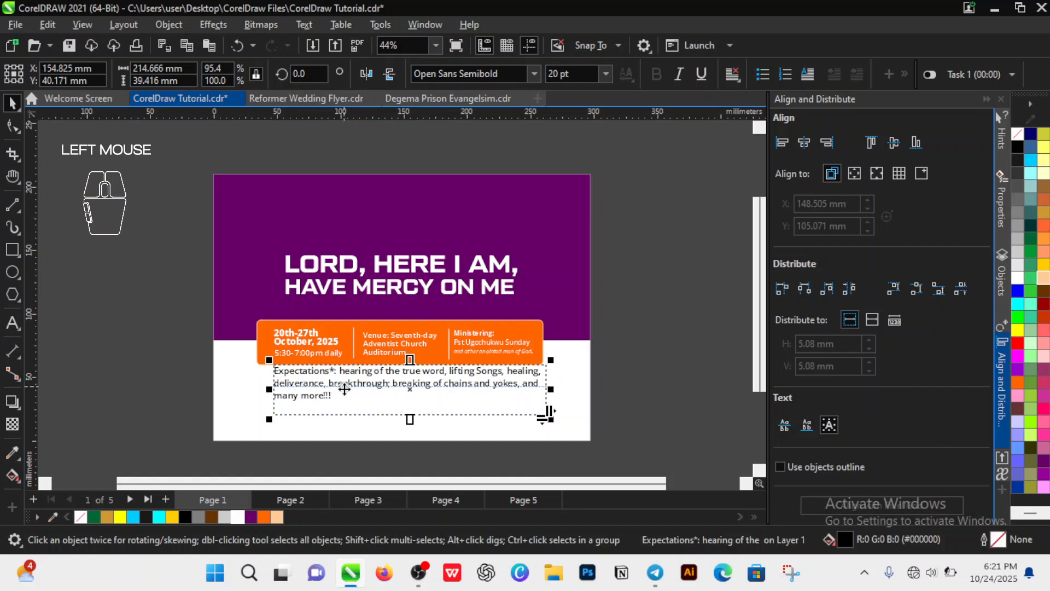
{"action": "double_click", "coordinate": [344, 389]}
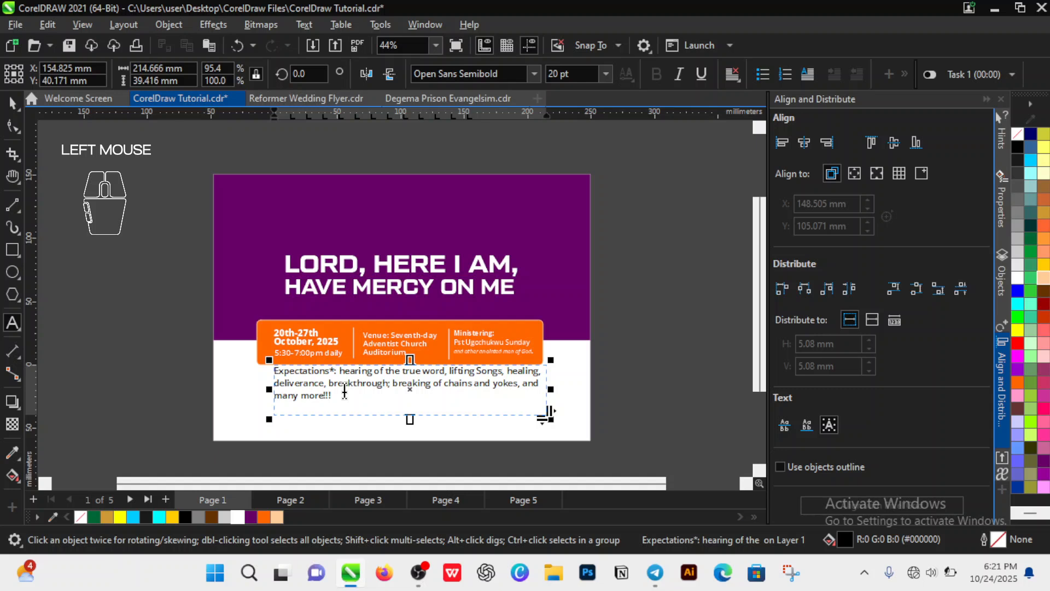
{"action": "key", "text": "ctrl+e"}
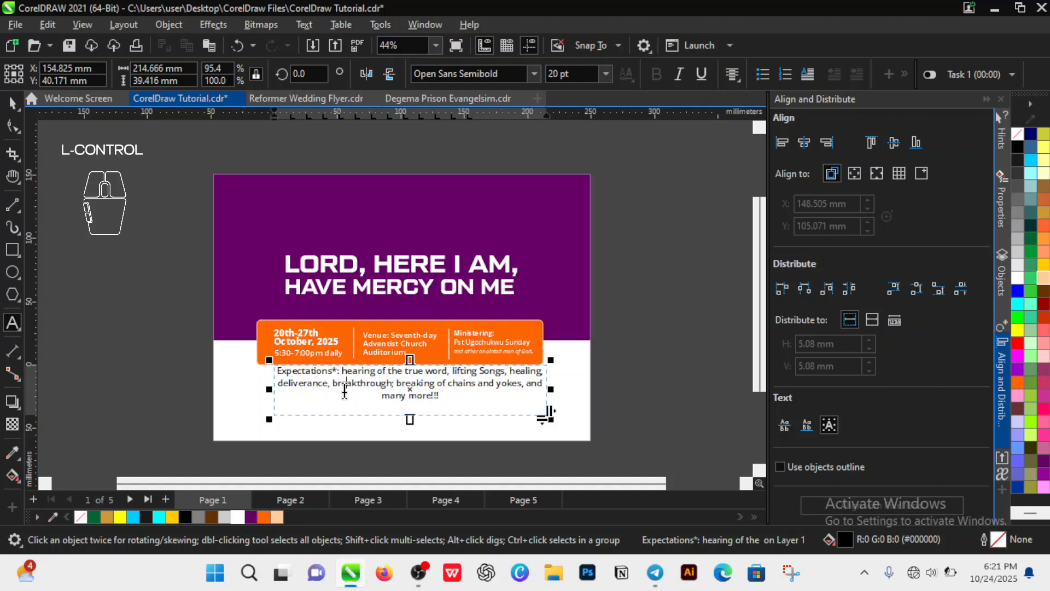
{"action": "key", "text": "ctrl+space"}
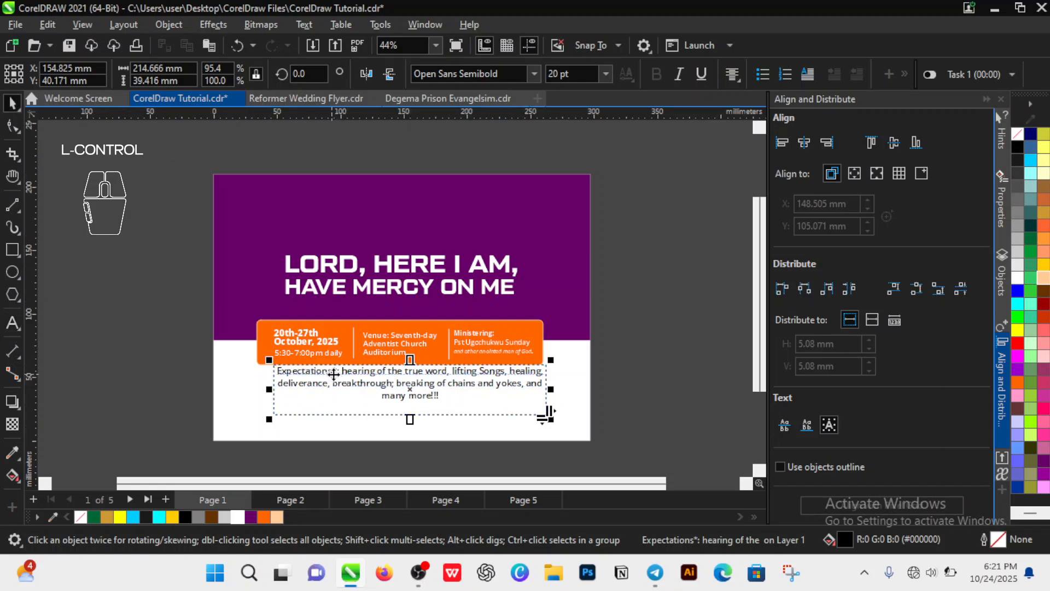
- Delete the asterisk after "Expectations" and set the lead-in "Expectations:" in Open Sans Extrabold
{"action": "left_click", "coordinate": [336, 376]}
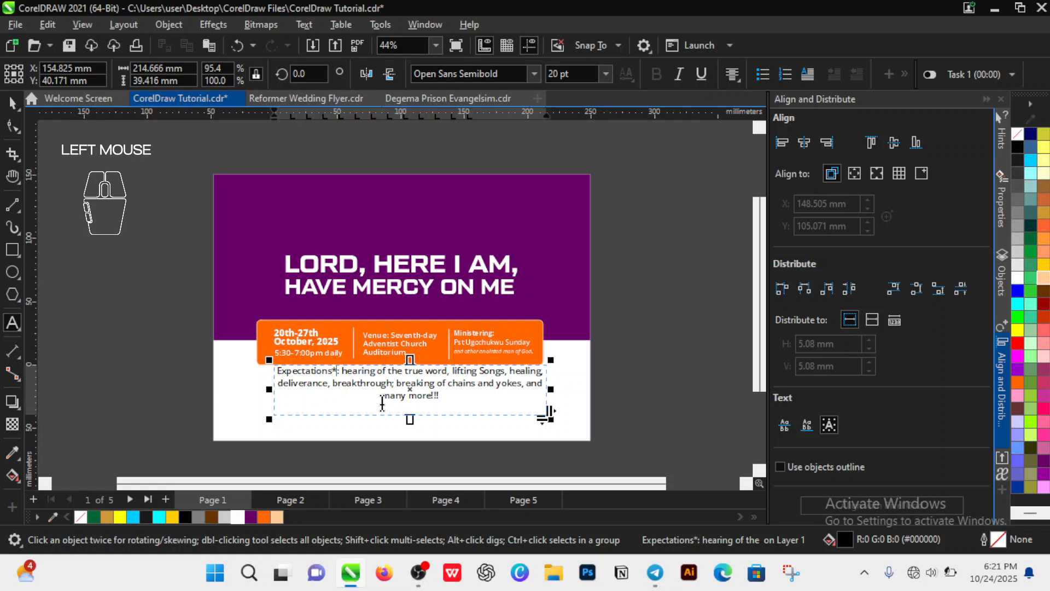
{"action": "key", "text": "BackSpace"}
{"action": "key", "text": "Right"}
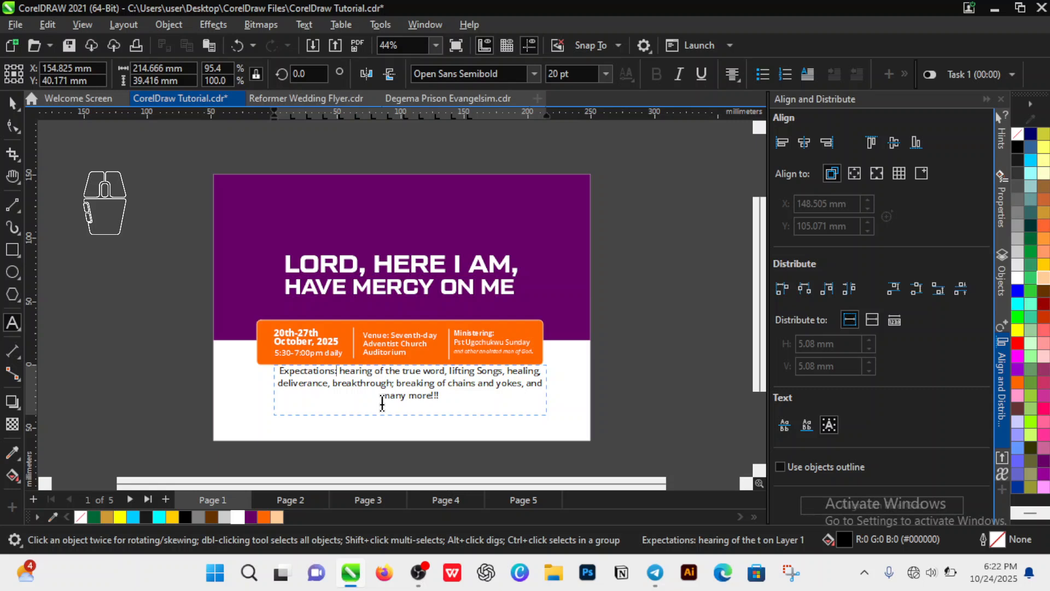
{"action": "key", "text": "shift"}
{"action": "key", "text": "shift+Left"}
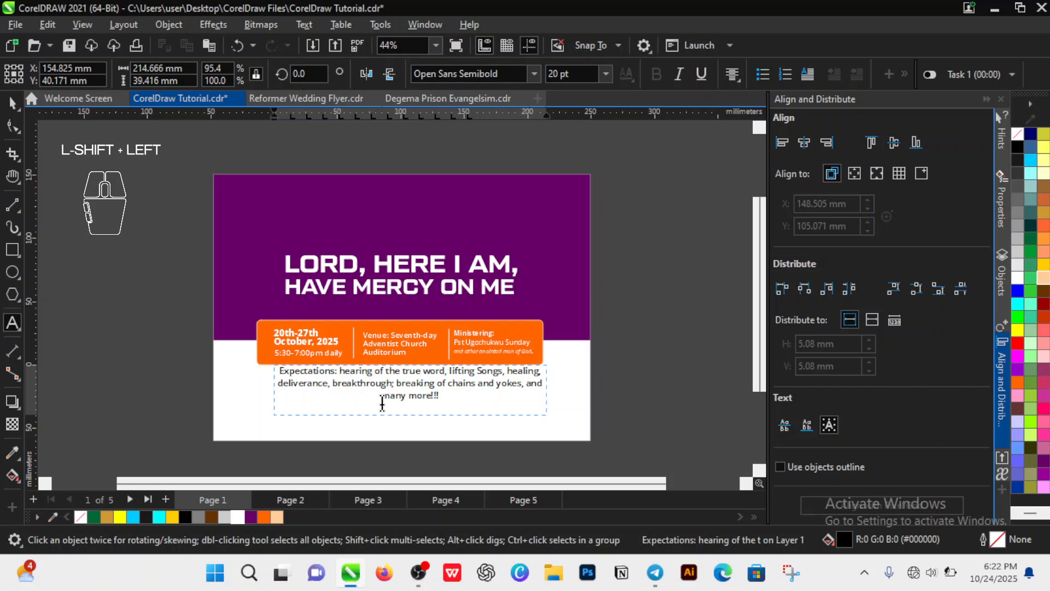
{"action": "key", "text": "shift+Left"}
{"action": "key", "text": "shift+Left"}
{"action": "key", "text": "shift+Left"}
{"action": "key", "text": "shift+Left"}
{"action": "key", "text": "shift+Left"}
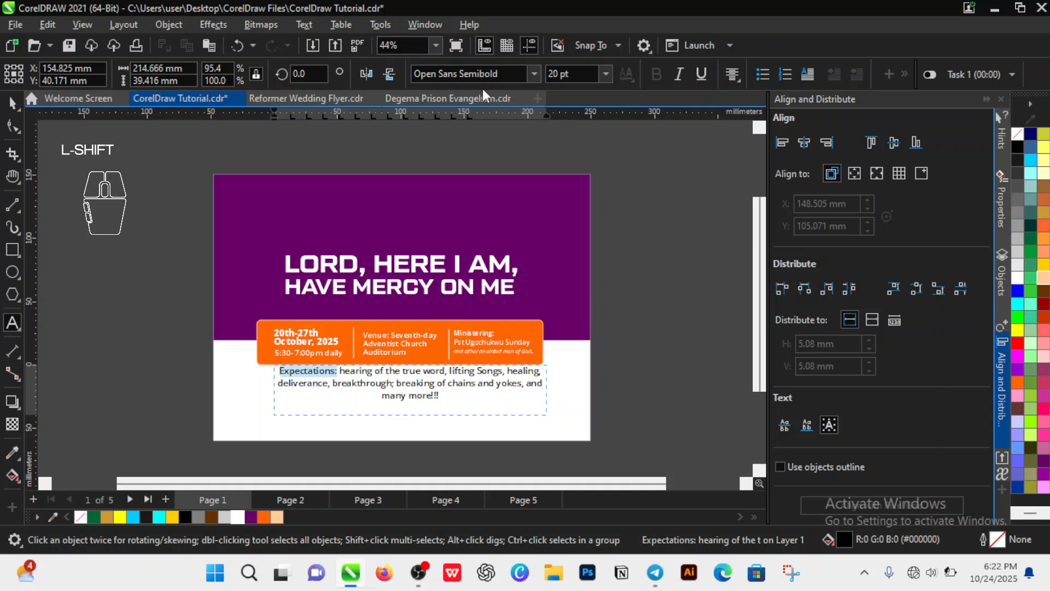
{"action": "left_click", "coordinate": [536, 76]}
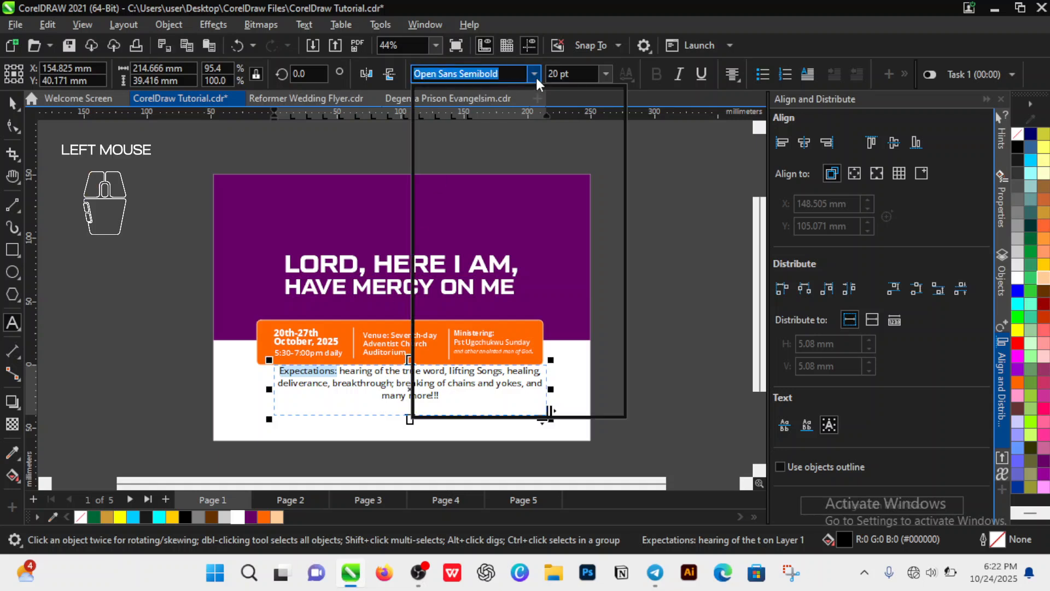
{"action": "left_click", "coordinate": [546, 160]}
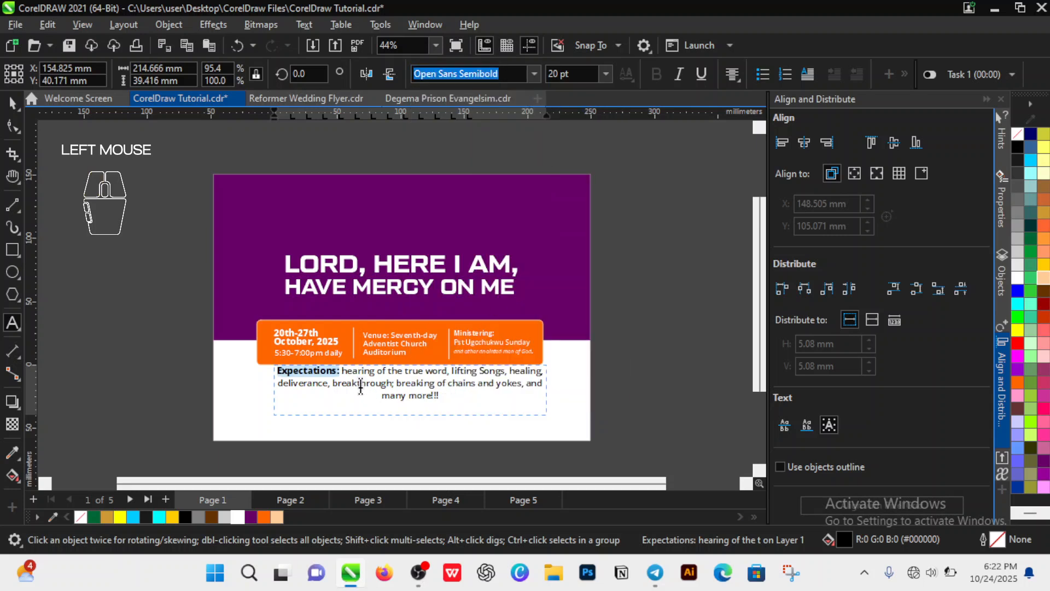
{"action": "key", "text": "ctrl+space"}
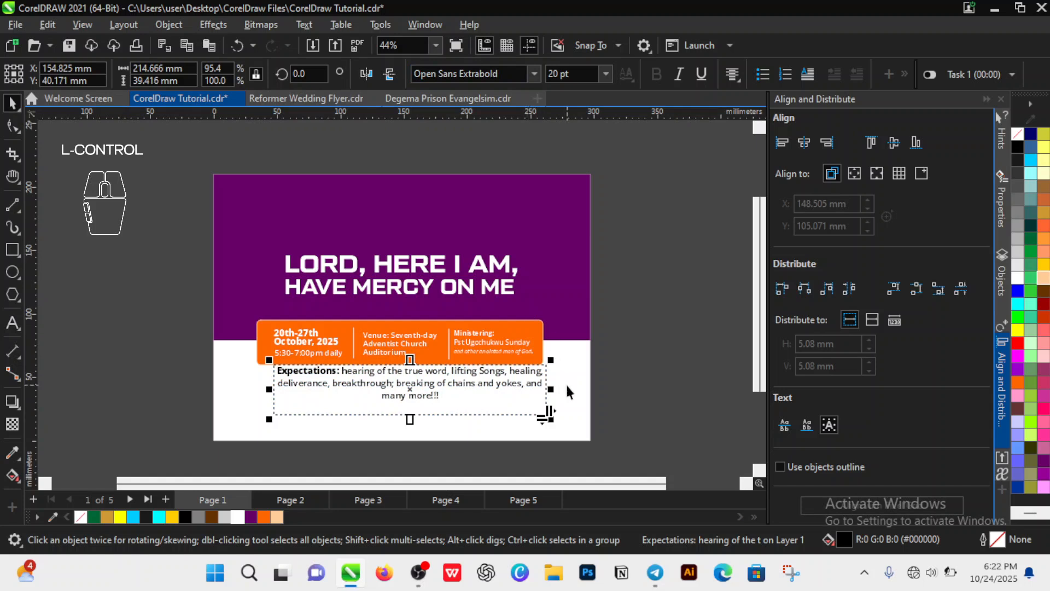
- Narrow the Expectations frame to about 183 mm wide and nudge it down about 2.8 mm, clear of the orange banner
{"action": "left_click_drag", "start_coordinate": [553, 389], "coordinate": [523, 407]}
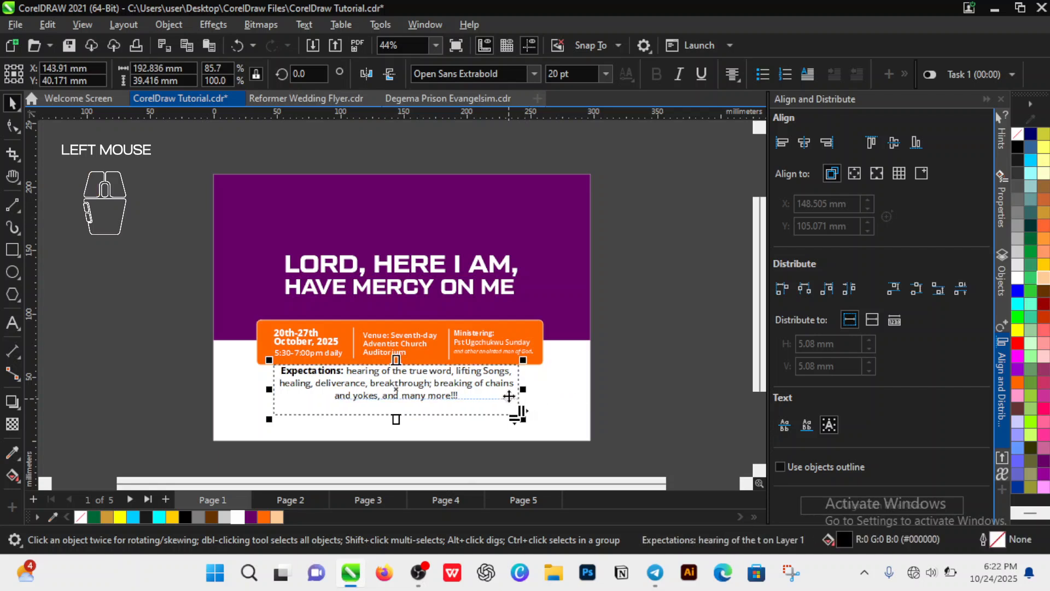
{"action": "key", "text": "Right"}
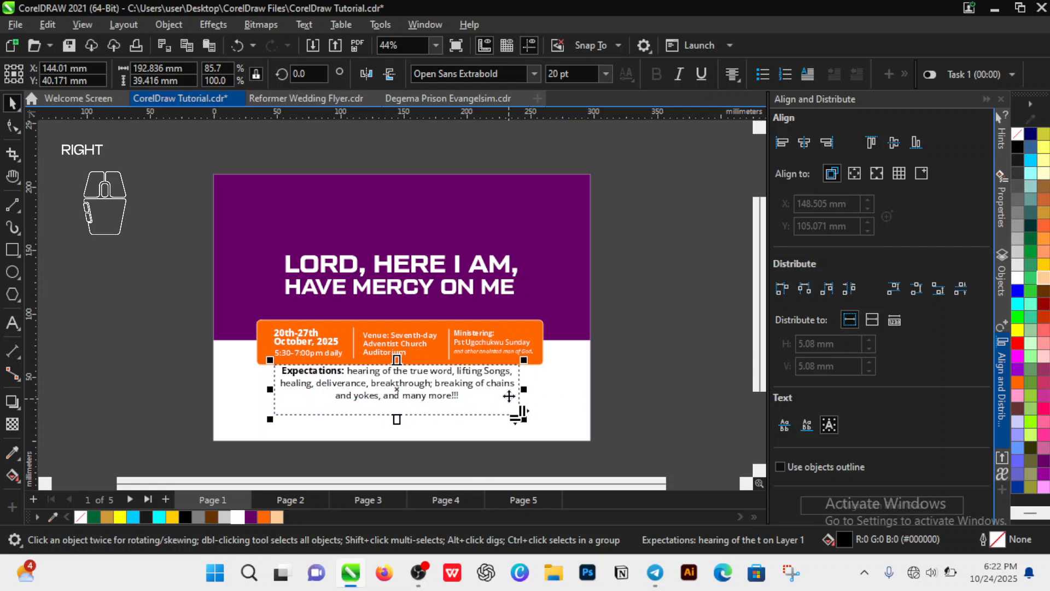
{"action": "key", "text": "Down"}
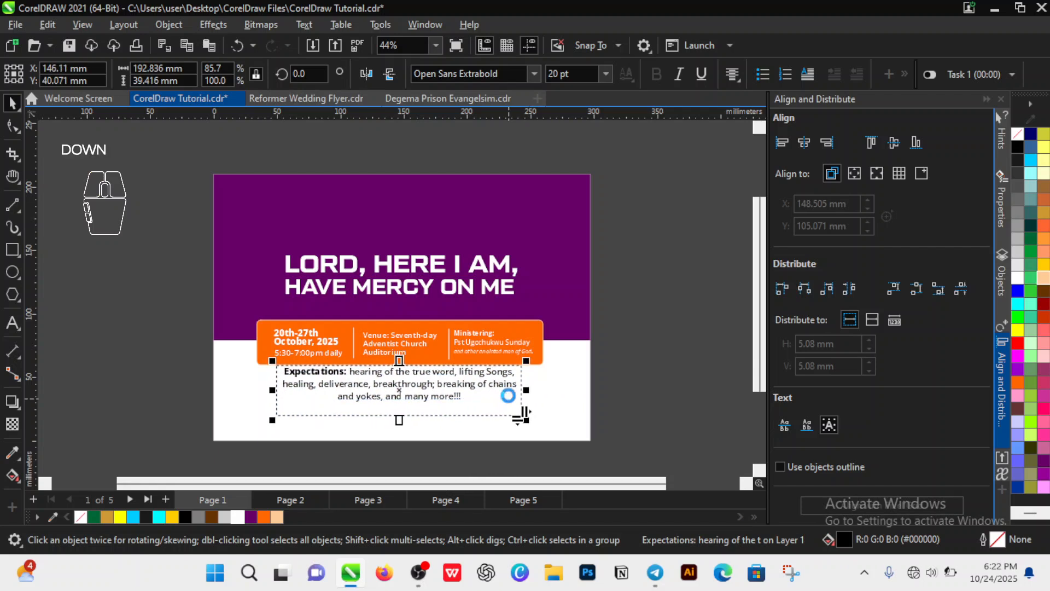
{"action": "key", "text": "Down"}
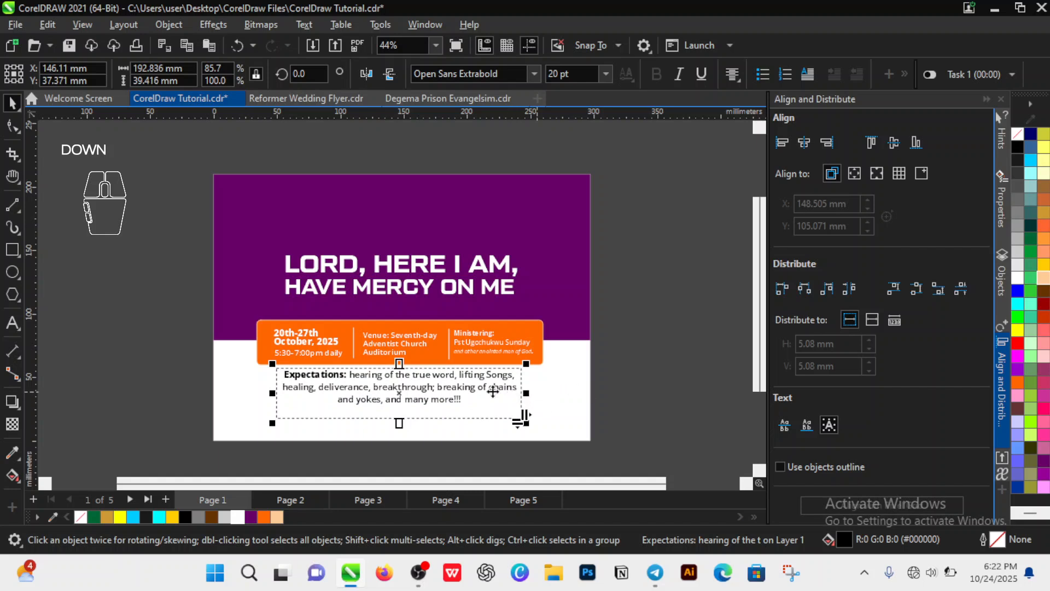
{"action": "mouse_move", "coordinate": [527, 395]}
{"action": "left_mouse_down"}
{"action": "mouse_move", "coordinate": [547, 393]}
{"action": "mouse_move", "coordinate": [518, 401]}
{"action": "left_mouse_up"}
{"action": "left_click", "coordinate": [518, 400]}
{"action": "left_click", "coordinate": [692, 404]}
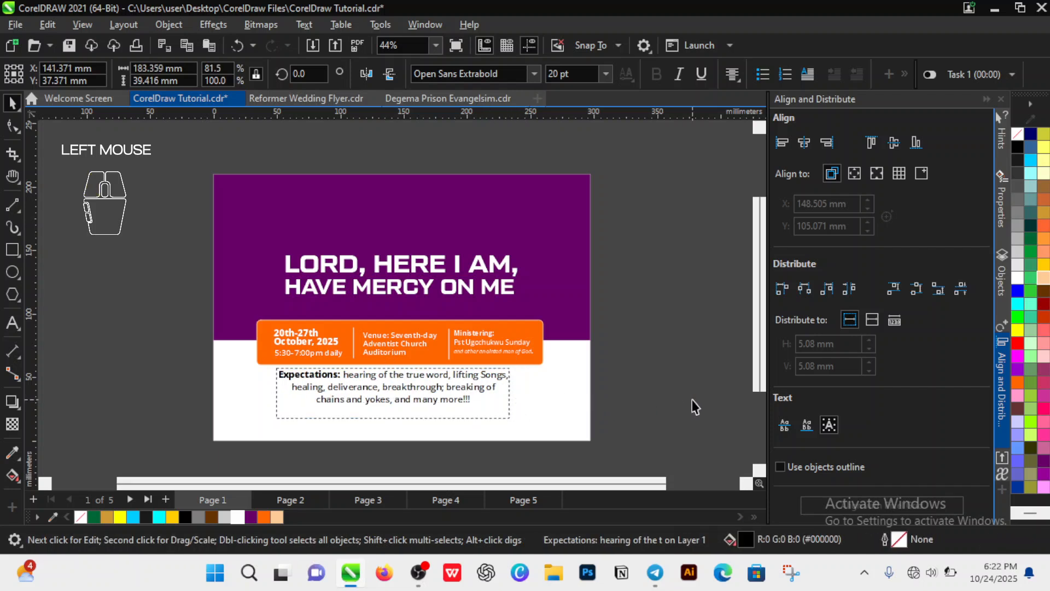
- Centre the Expectations text frame horizontally on the flyer background
{"action": "left_click", "coordinate": [424, 392]}
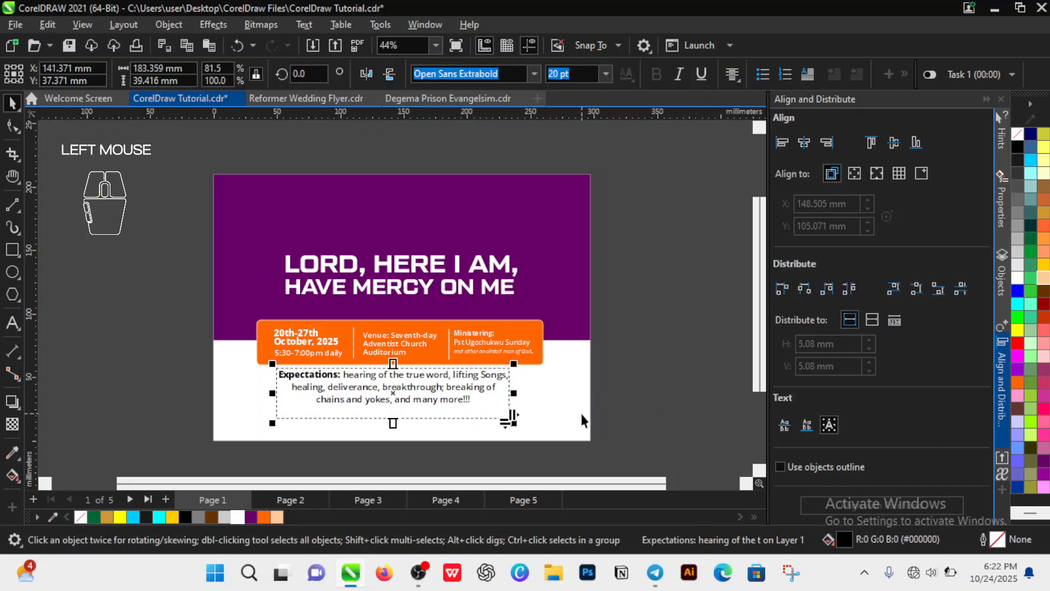
{"action": "key", "text": "shift"}
{"action": "left_click", "coordinate": [558, 395], "text": "shift"}
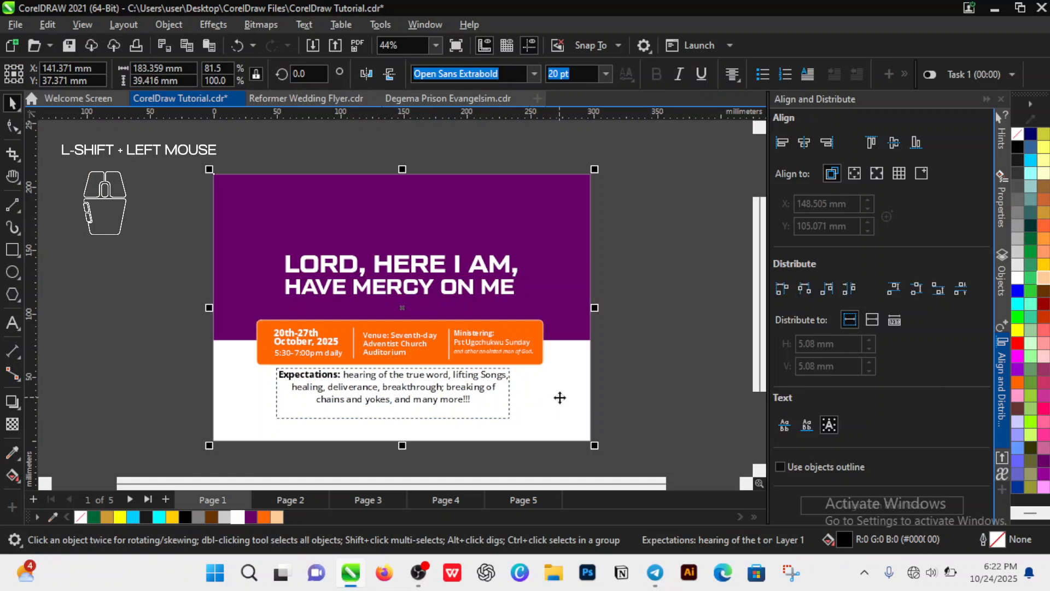
{"action": "left_click", "coordinate": [803, 144]}
- Convert the Expectations paragraph to artistic text and deselect it
{"action": "left_click", "coordinate": [442, 395]}
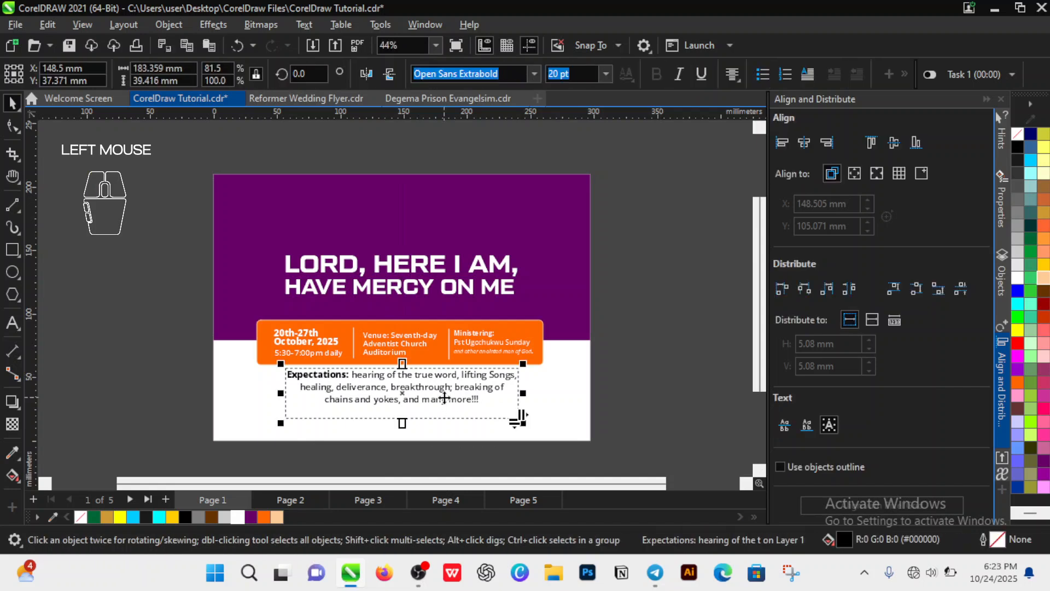
{"action": "right_click", "coordinate": [444, 398]}
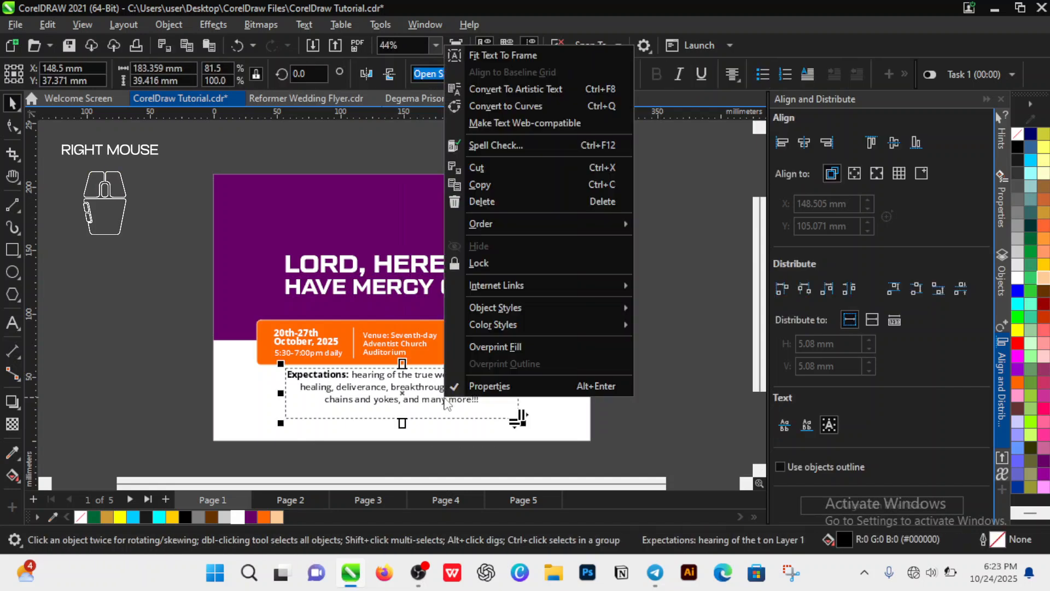
{"action": "left_click", "coordinate": [513, 91]}
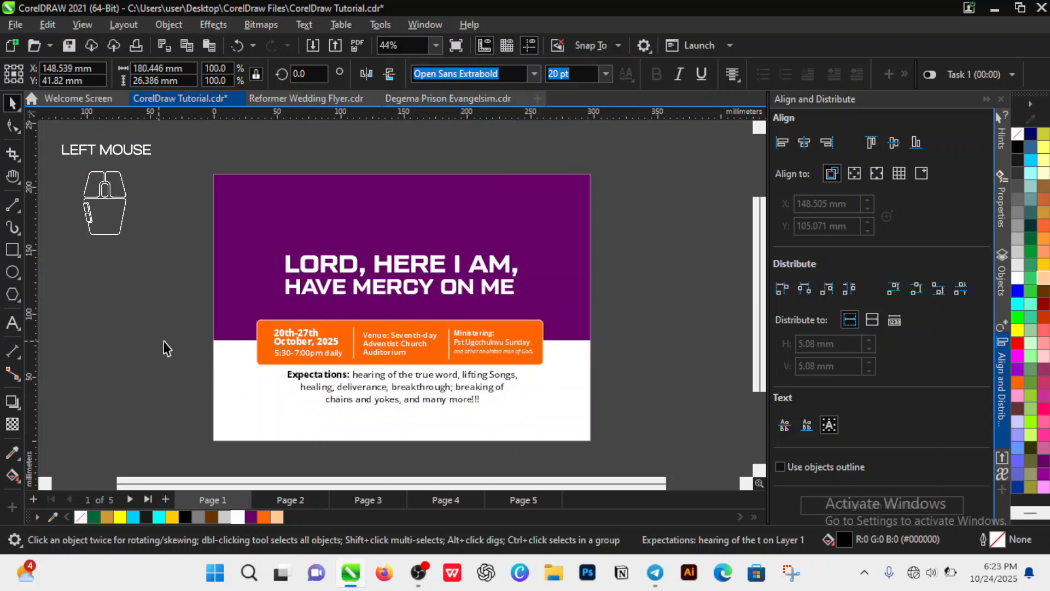
{"action": "key", "text": "Escape"}
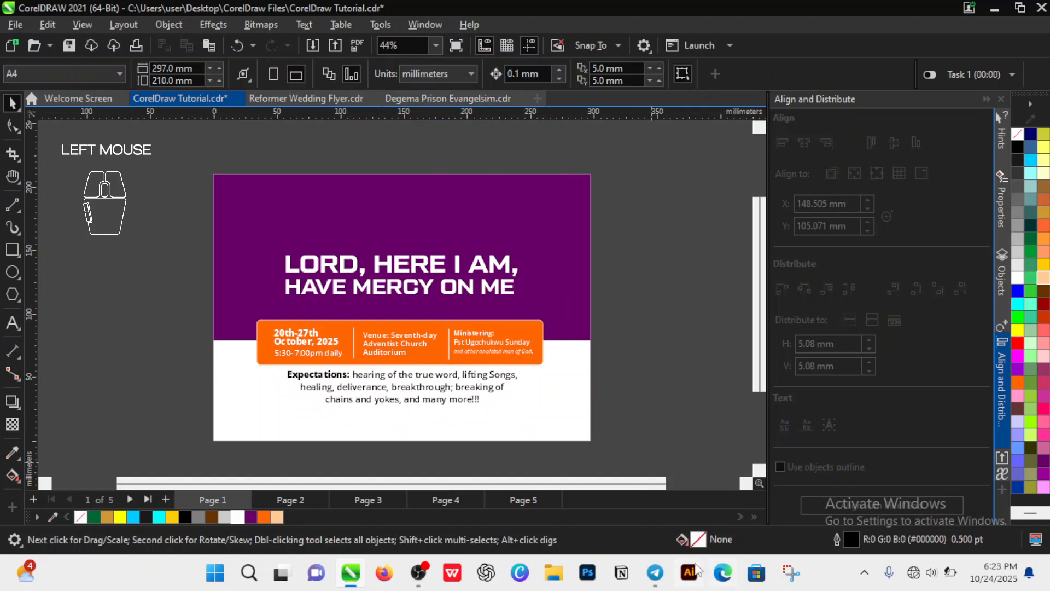
- Switch to Telegram and copy the "One week of prayer campaign*" heading from the chat message
{"action": "left_click", "coordinate": [656, 572]}
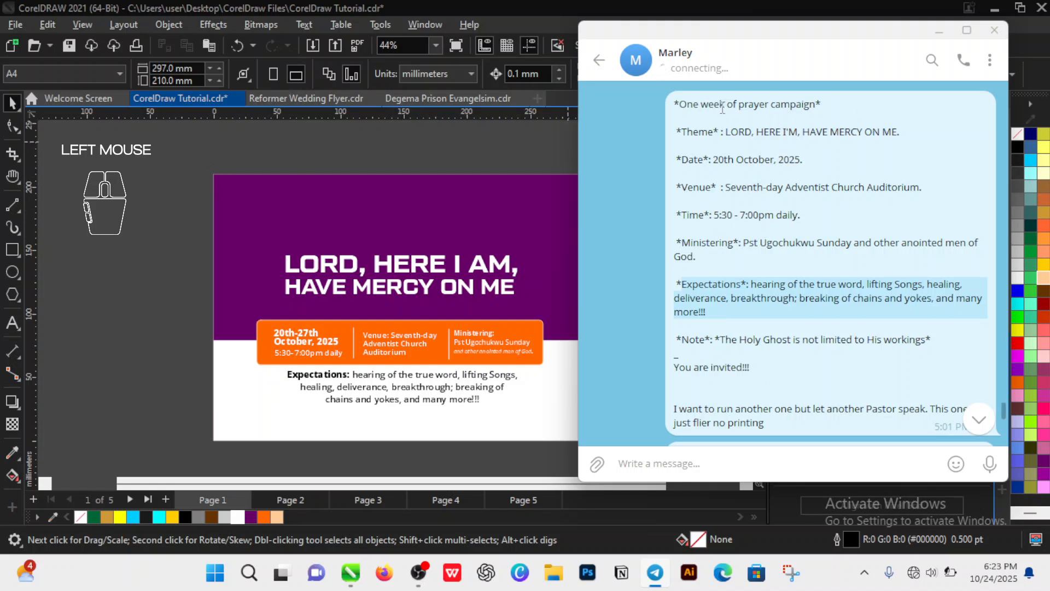
{"action": "left_click_drag", "start_coordinate": [680, 107], "coordinate": [822, 109]}
{"action": "left_click", "coordinate": [812, 109]}
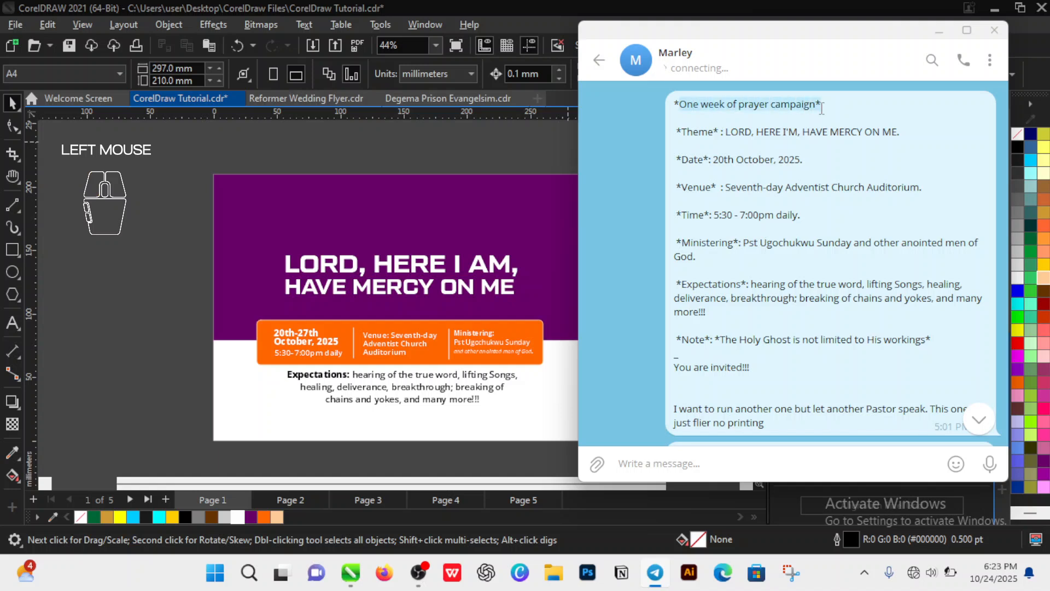
{"action": "right_click", "coordinate": [792, 107]}
{"action": "left_click", "coordinate": [842, 158]}
- Switch back to CorelDRAW, paste the copied heading as artistic text above the theme text, and delete its trailing asterisk
{"action": "left_click", "coordinate": [491, 140]}
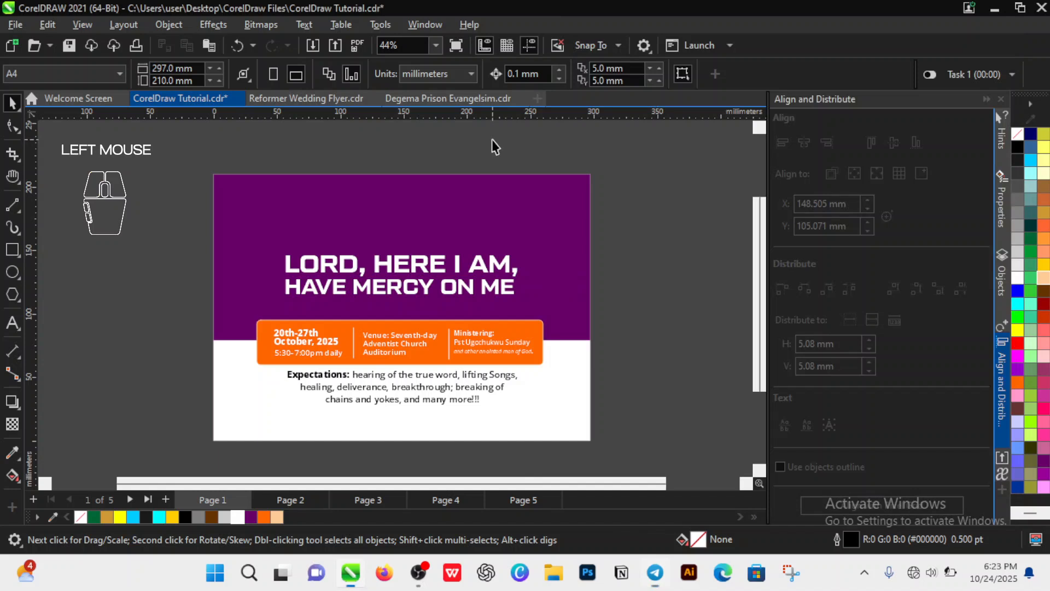
{"action": "left_click", "coordinate": [11, 329]}
{"action": "left_click", "coordinate": [323, 241]}
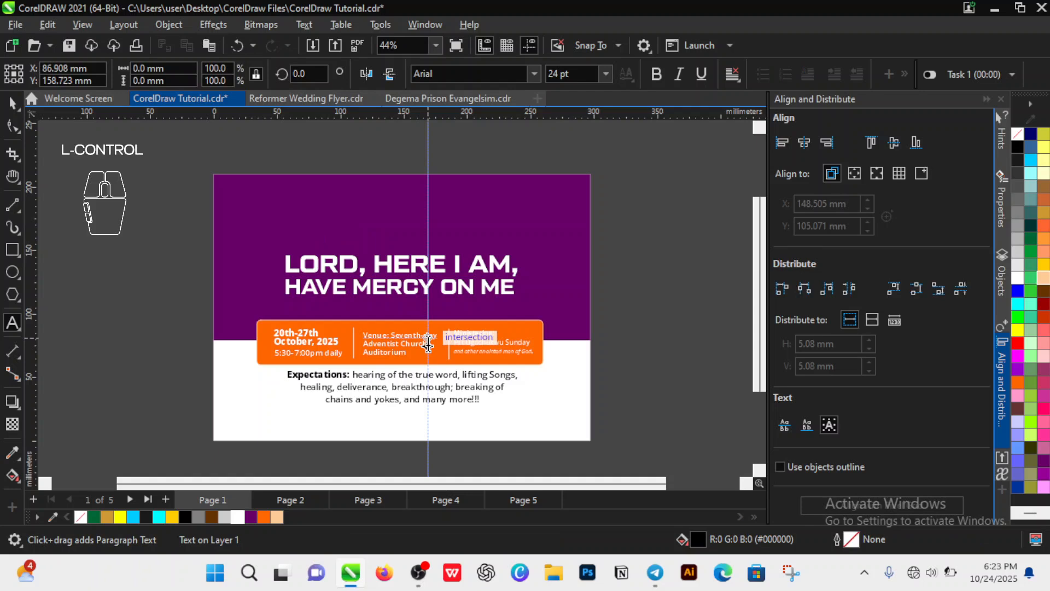
{"action": "key", "text": "ctrl+v"}
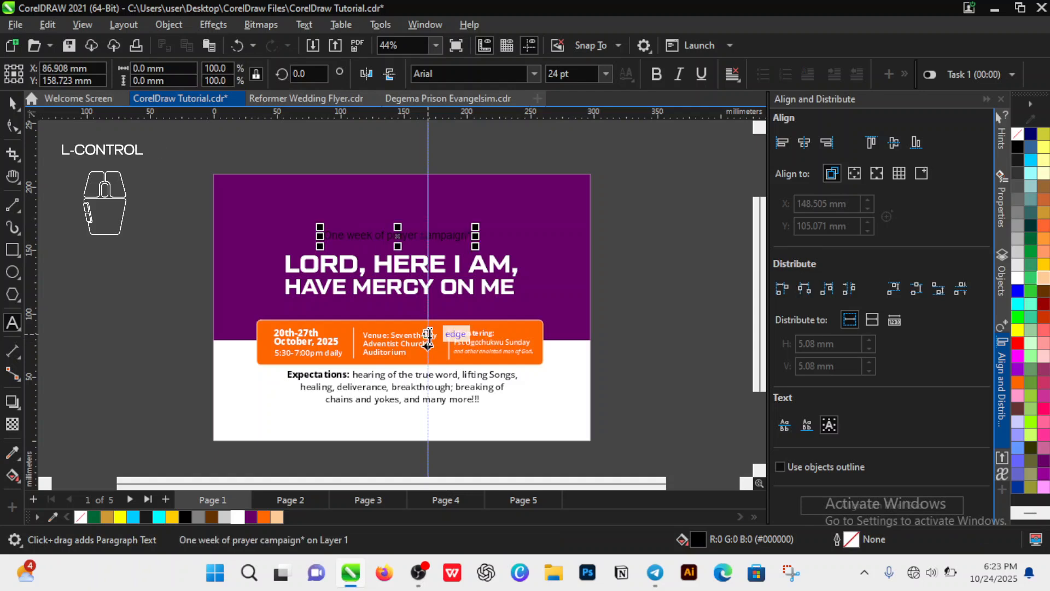
{"action": "key", "text": "BackSpace"}
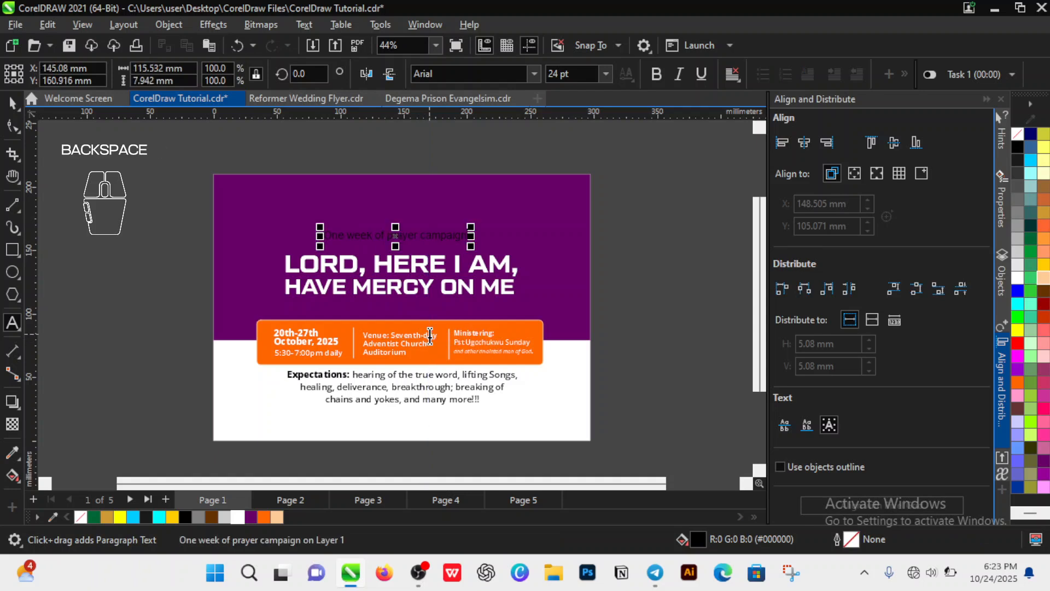
{"action": "key", "text": "Left"}
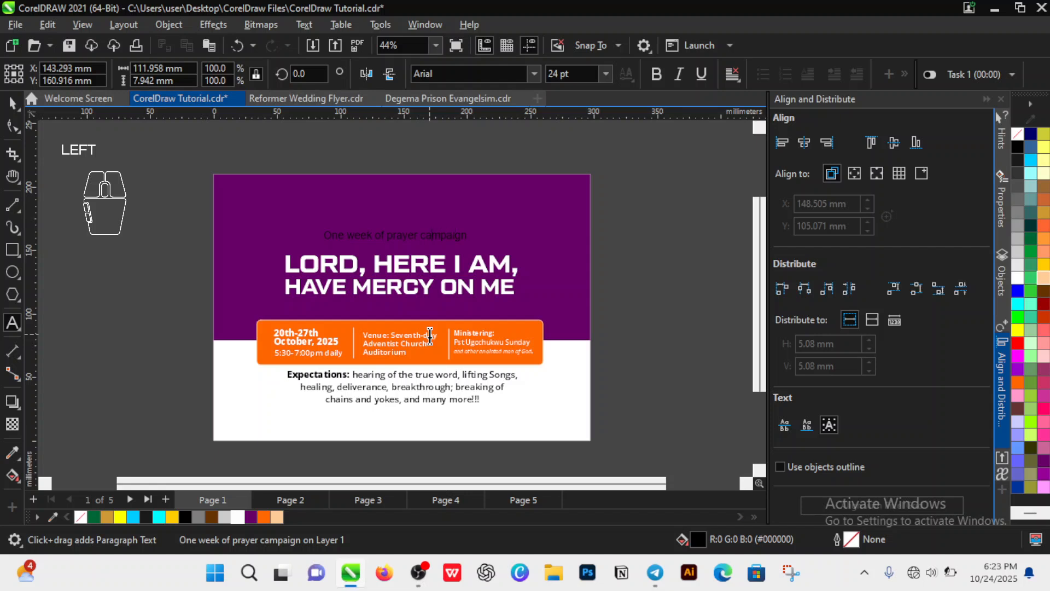
- Capitalise the pasted heading's key words so it reads "One Week of Prayer Campaign"
{"action": "key", "text": "BackSpace"}
{"action": "type", "text": "C"}
{"action": "key", "text": "Left"}
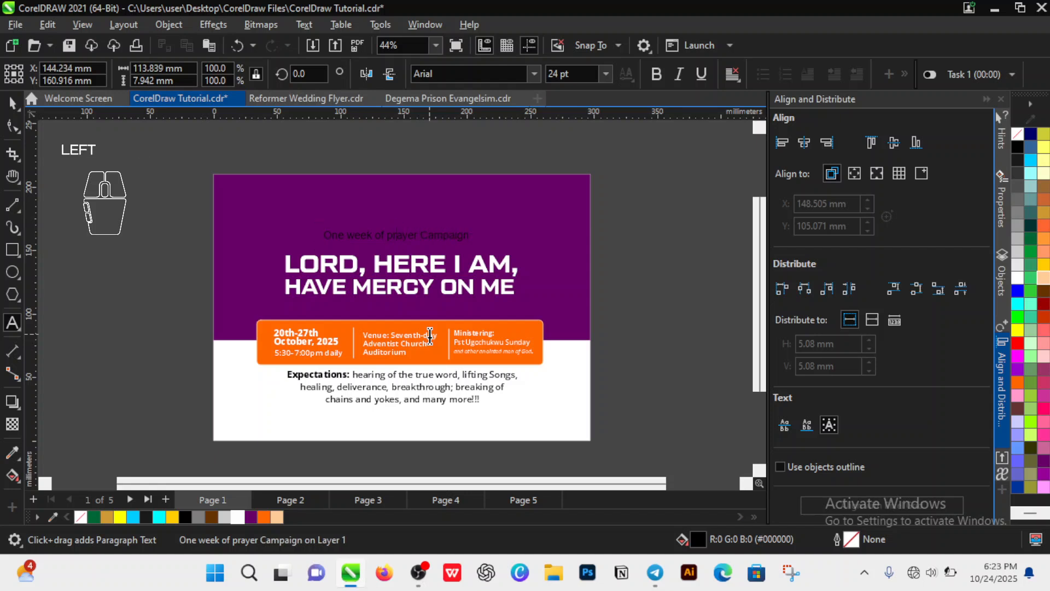
{"action": "key", "text": "Right"}
{"action": "key", "text": "Left"}
{"action": "key", "text": "Right"}
{"action": "key", "text": "BackSpace"}
{"action": "type", "text": "P"}
{"action": "key", "text": "Left"}
{"action": "key", "text": "BackSpace"}
{"action": "type", "text": "W"}
{"action": "key", "text": "ctrl+space"}
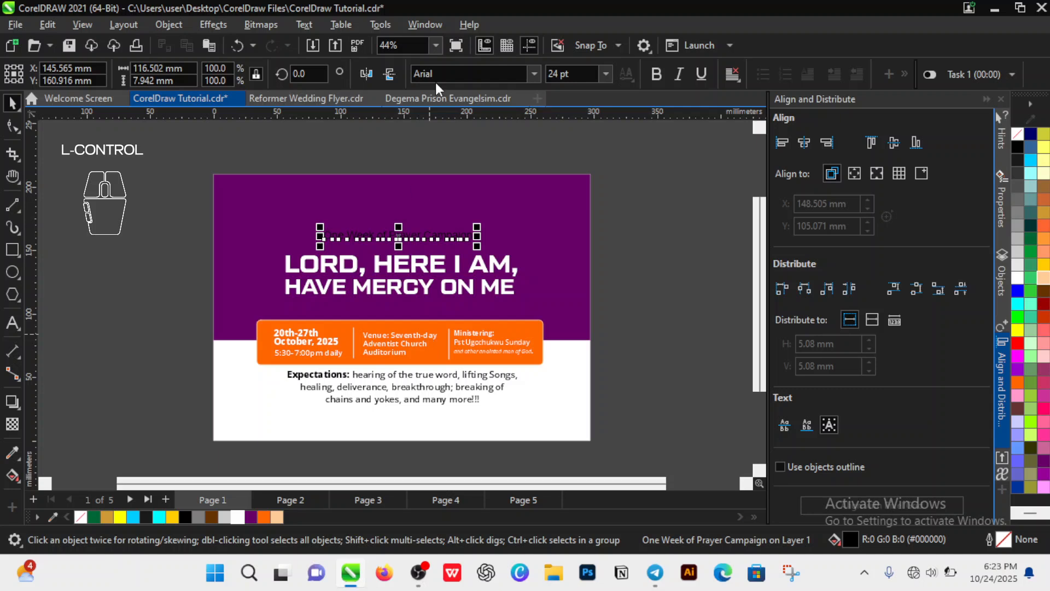
- Set the campaign heading in white Open Sans Semibold and nudge it down closer to the theme text
{"action": "left_click", "coordinate": [534, 74]}
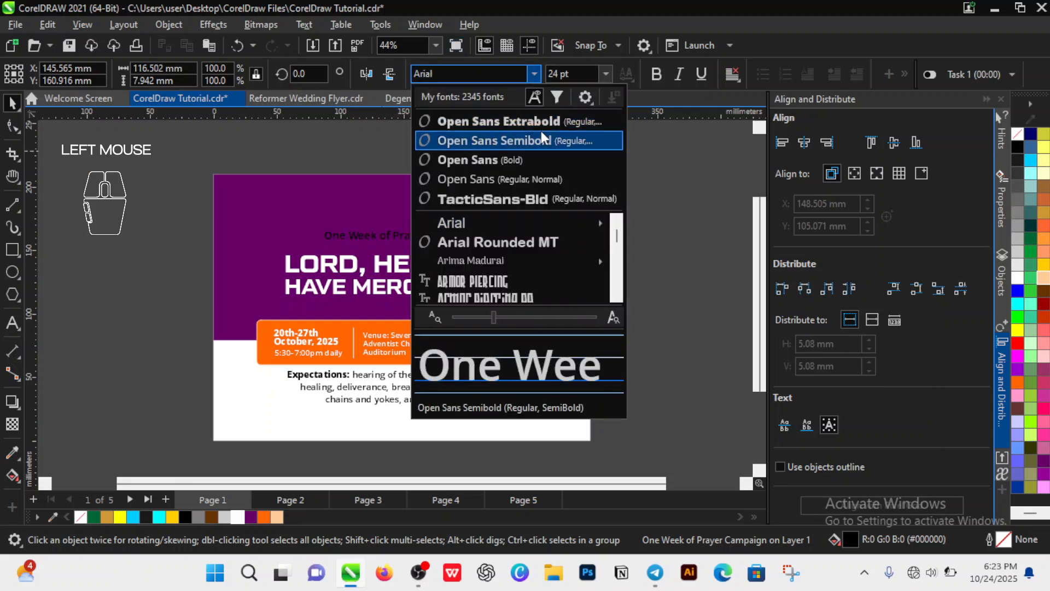
{"action": "left_click", "coordinate": [542, 133]}
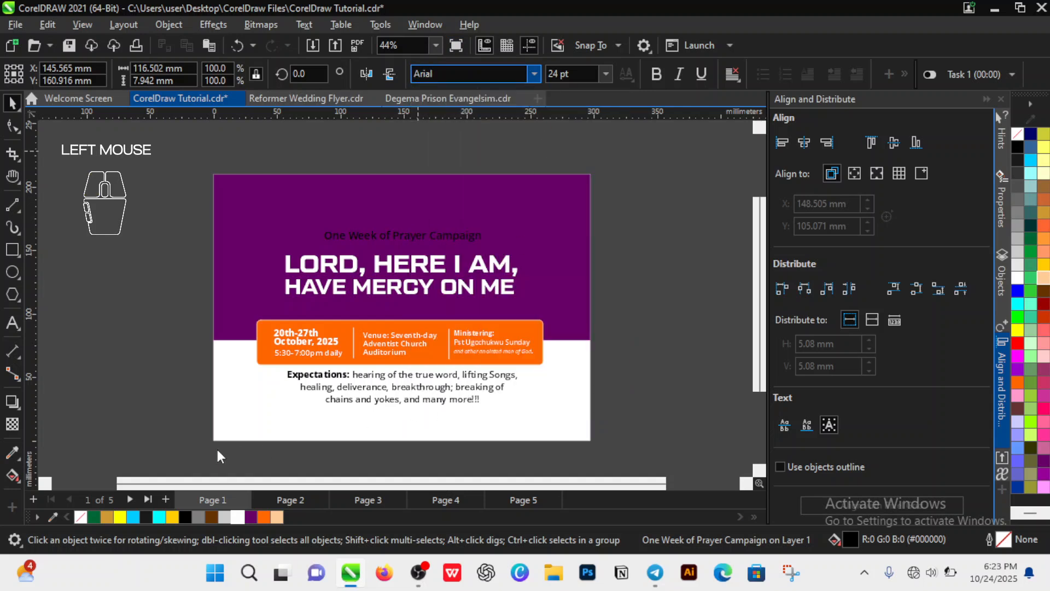
{"action": "left_click", "coordinate": [239, 517]}
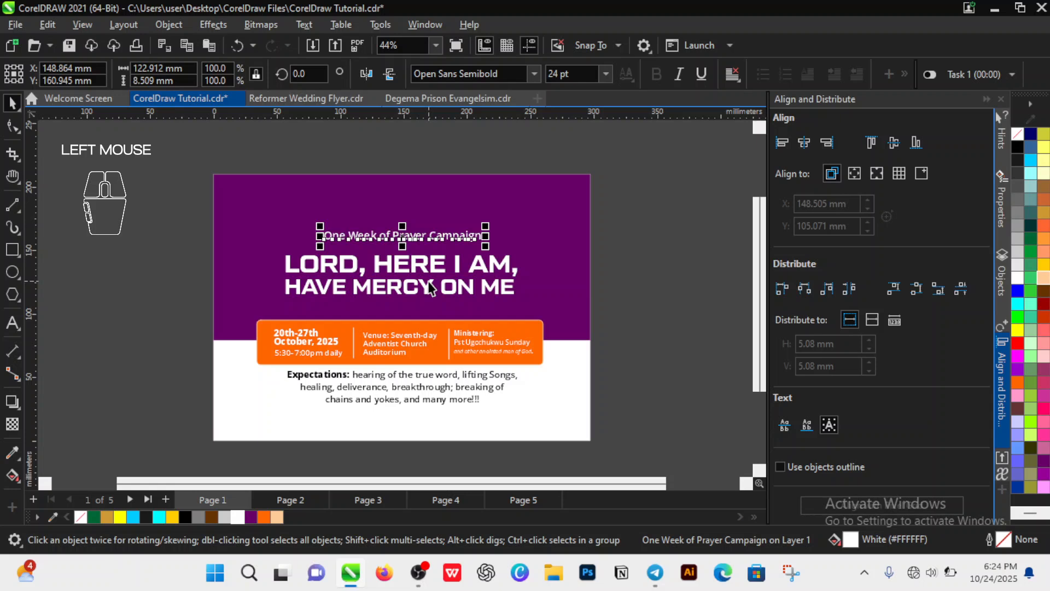
{"action": "key", "text": "shift+Down"}
{"action": "key", "text": "shift+Down"}
{"action": "key", "text": "shift+Down"}
{"action": "key", "text": "shift+Down"}
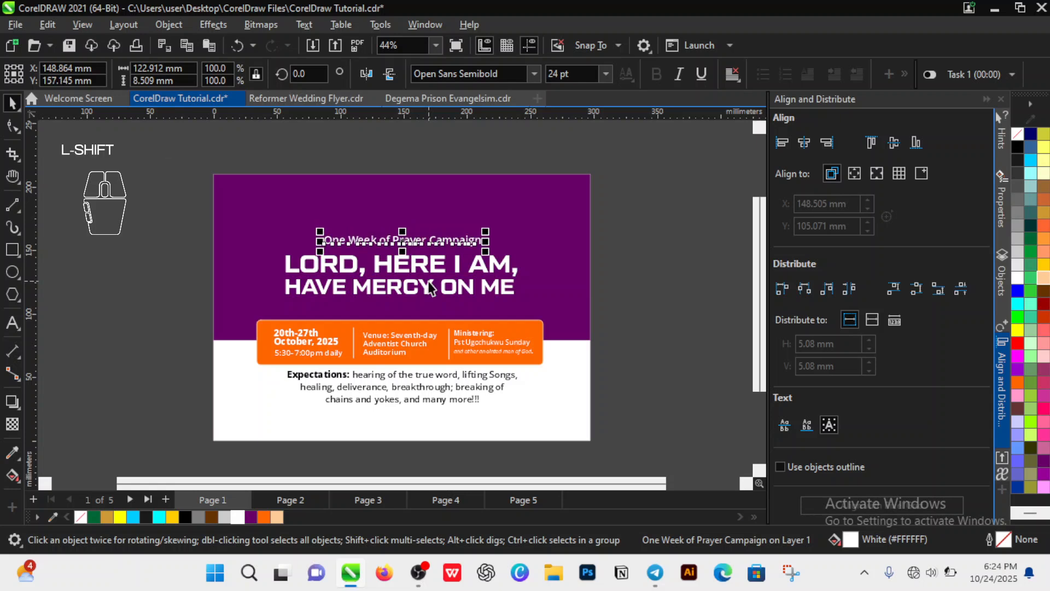
- Add the line "Join us for" above the campaign heading text and centre-align both lines
{"action": "left_click", "coordinate": [330, 255]}
{"action": "key", "text": "F8"}
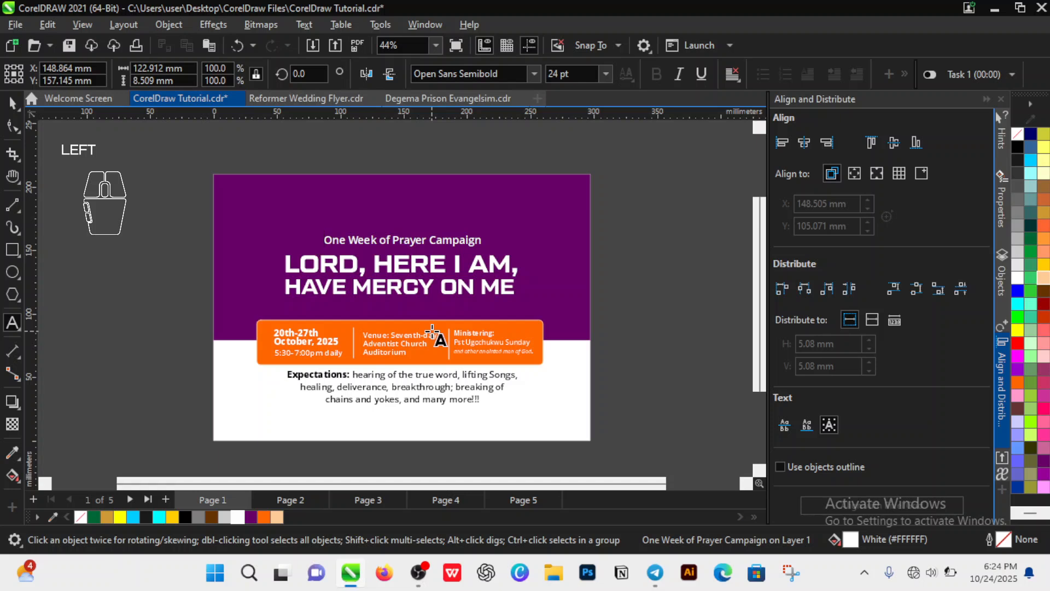
{"action": "type", "text": "Join us for"}
{"action": "key", "text": "Return"}
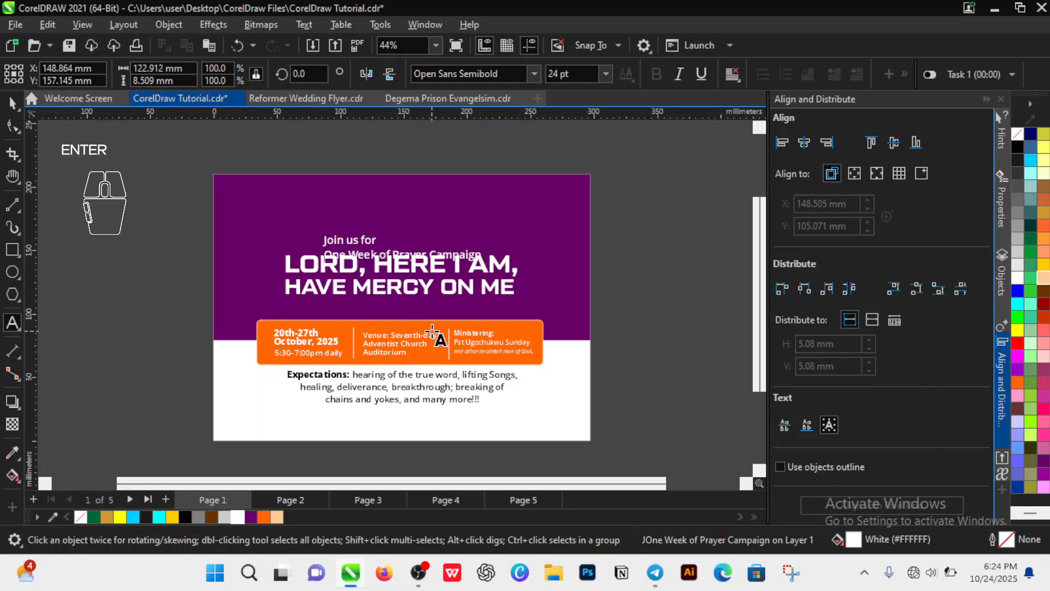
{"action": "key", "text": "ctrl+e"}
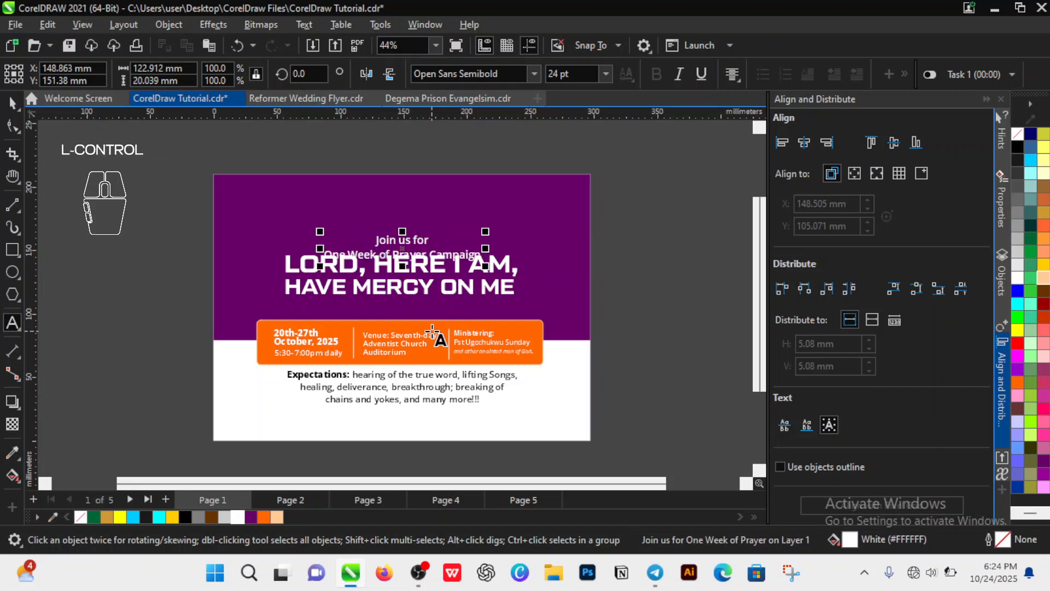
{"action": "key", "text": "ctrl+space"}
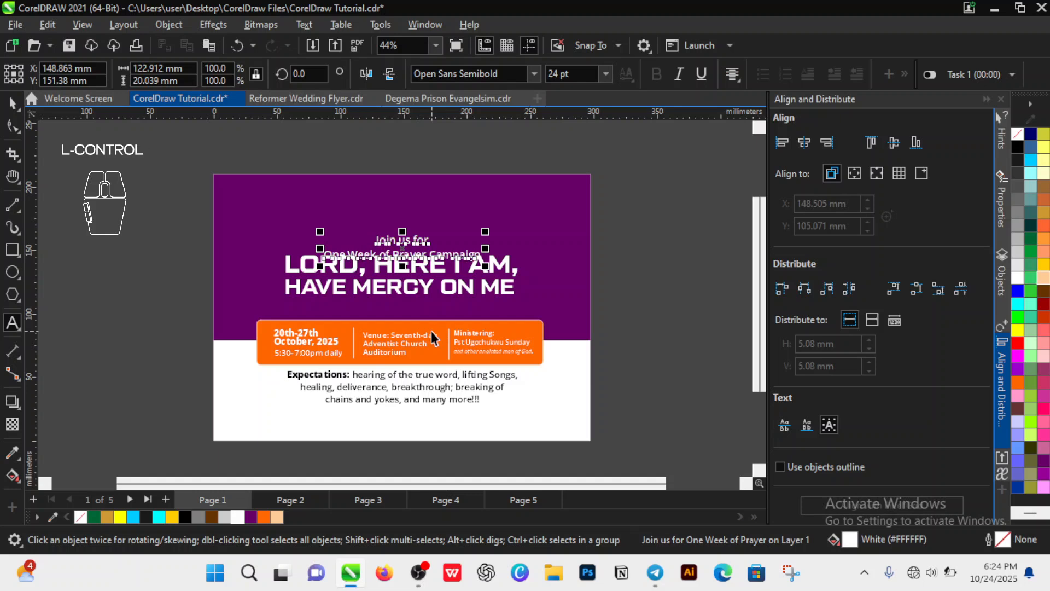
- Move the two-line heading up clear of the theme text and centre it horizontally on the flyer background
{"action": "left_click_drag", "start_coordinate": [402, 249], "coordinate": [400, 238]}
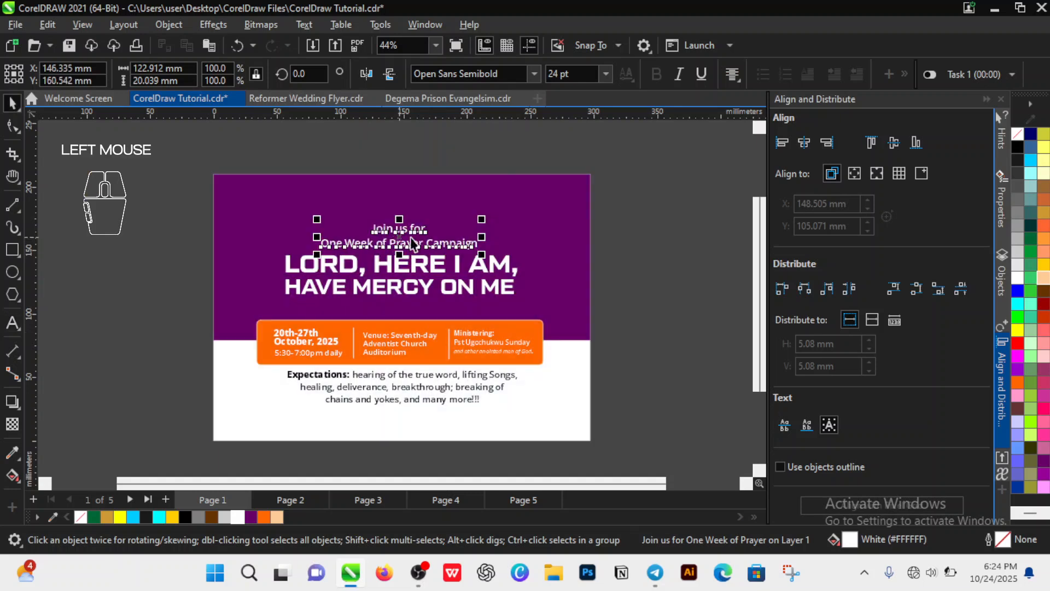
{"action": "left_click", "coordinate": [553, 244], "text": "shift"}
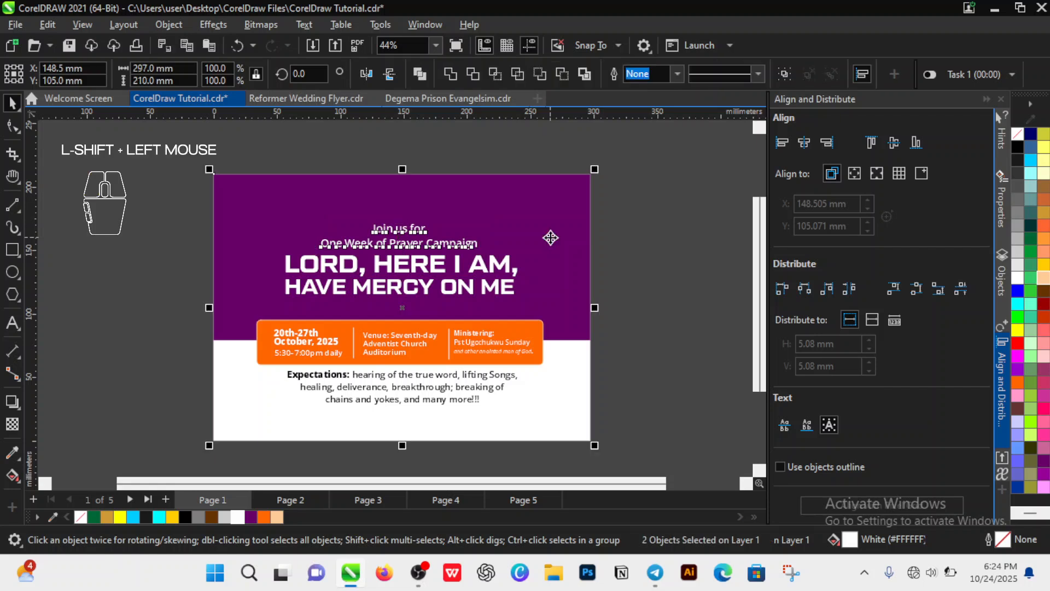
{"action": "left_click", "coordinate": [804, 143]}
{"action": "left_click", "coordinate": [556, 153]}
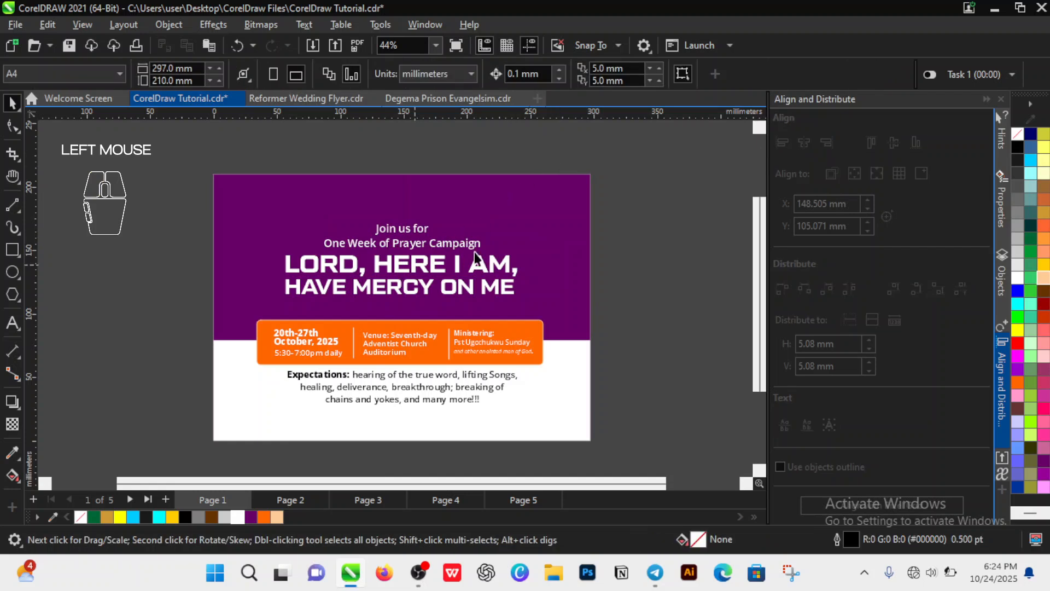
- Fill the grouped theme text "LORD, HERE I AM, HAVE MERCY ON ME" with Sand (#FFCC99)
{"action": "left_click_drag", "start_coordinate": [619, 247], "coordinate": [246, 326]}
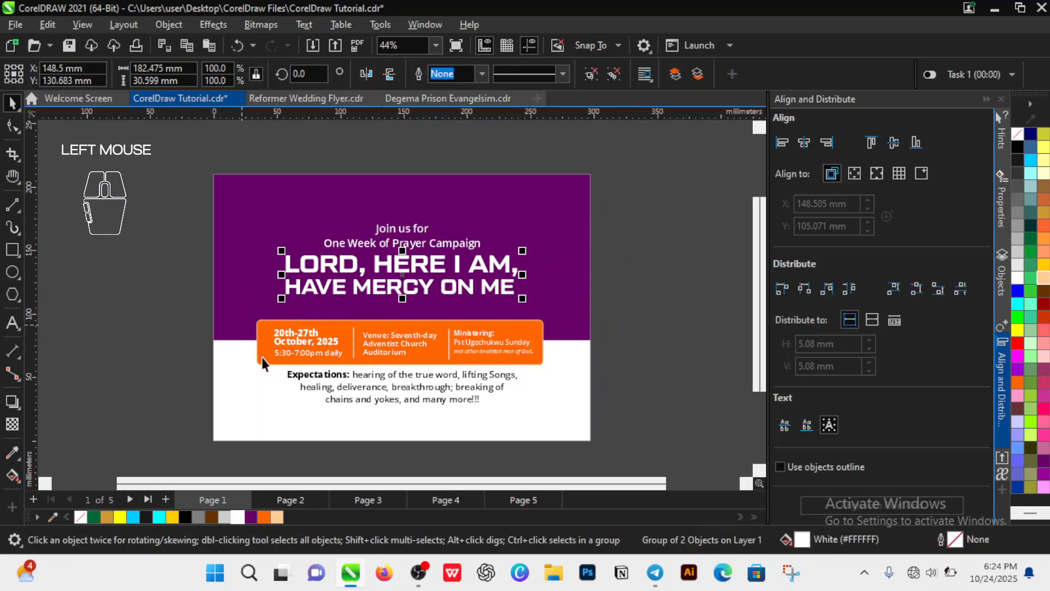
{"action": "left_click", "coordinate": [280, 516]}
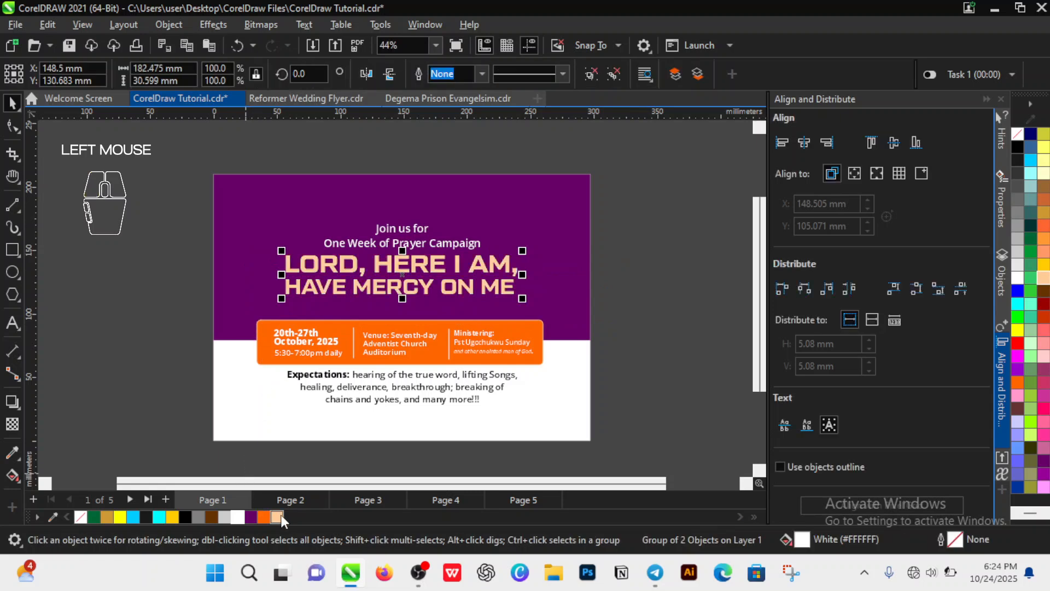
{"action": "left_click", "coordinate": [158, 324]}
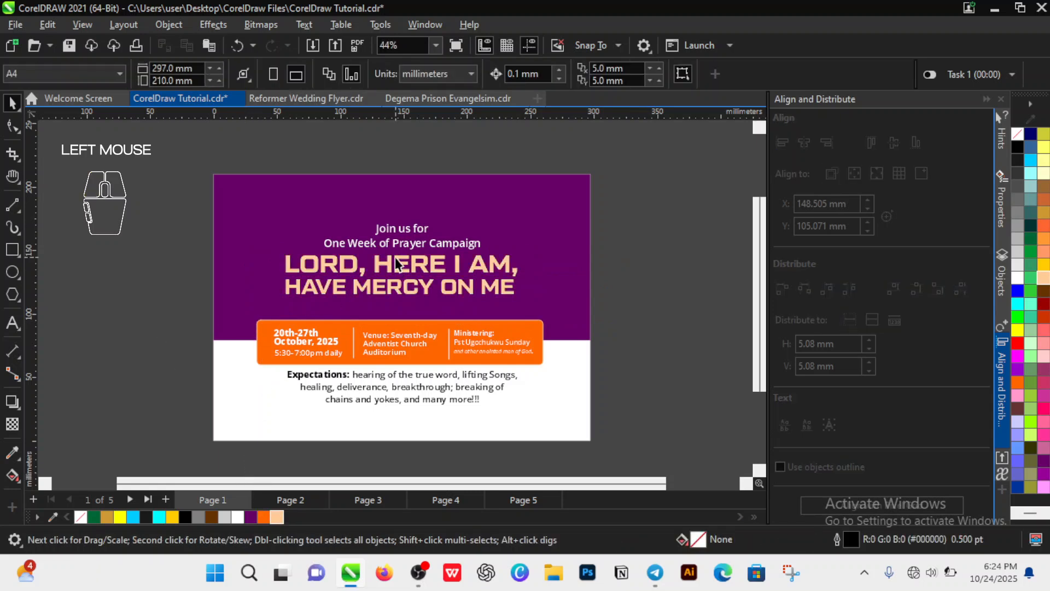
- Scale the two-line campaign heading down from its centre to about 112 mm wide
{"action": "left_click", "coordinate": [403, 243]}
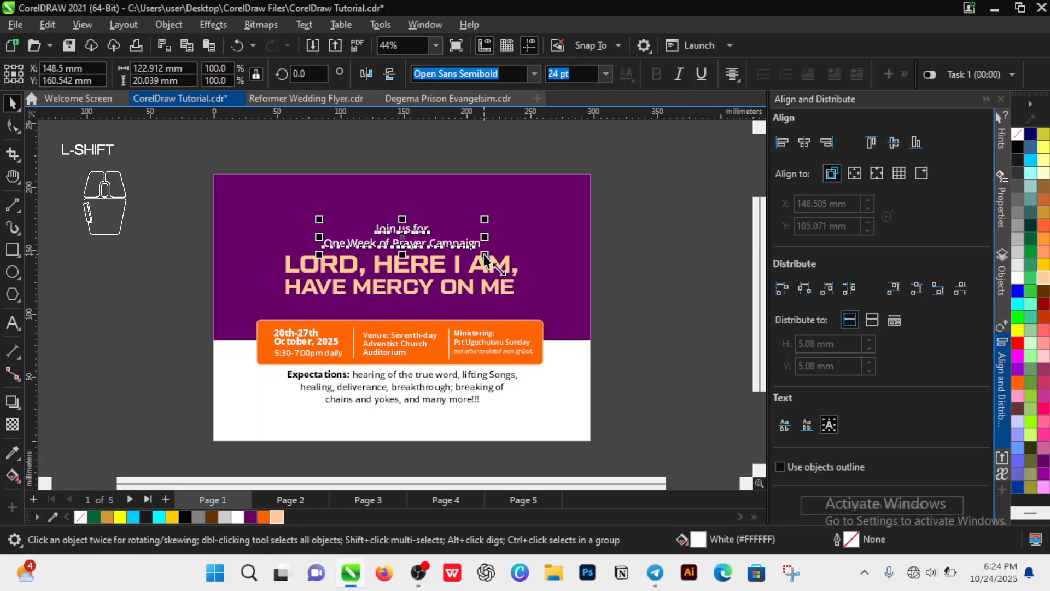
{"action": "left_click_drag", "start_coordinate": [485, 255], "coordinate": [477, 255]}
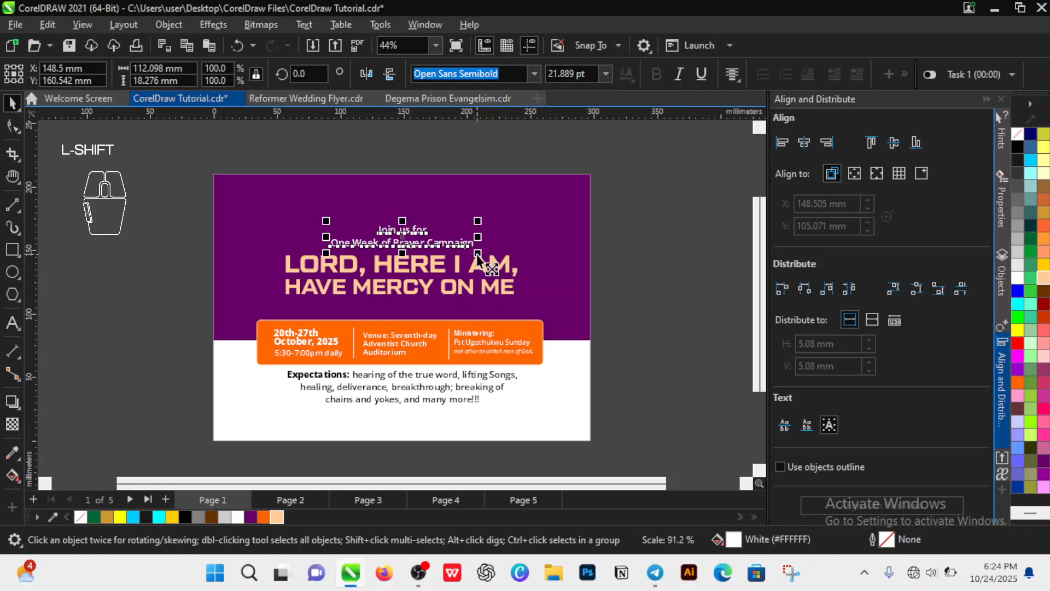
{"action": "left_click", "coordinate": [622, 257]}
- Enlarge the grouped theme text from its centre to about 215 mm wide and nudge it slightly down
{"action": "left_click_drag", "start_coordinate": [615, 246], "coordinate": [282, 320]}
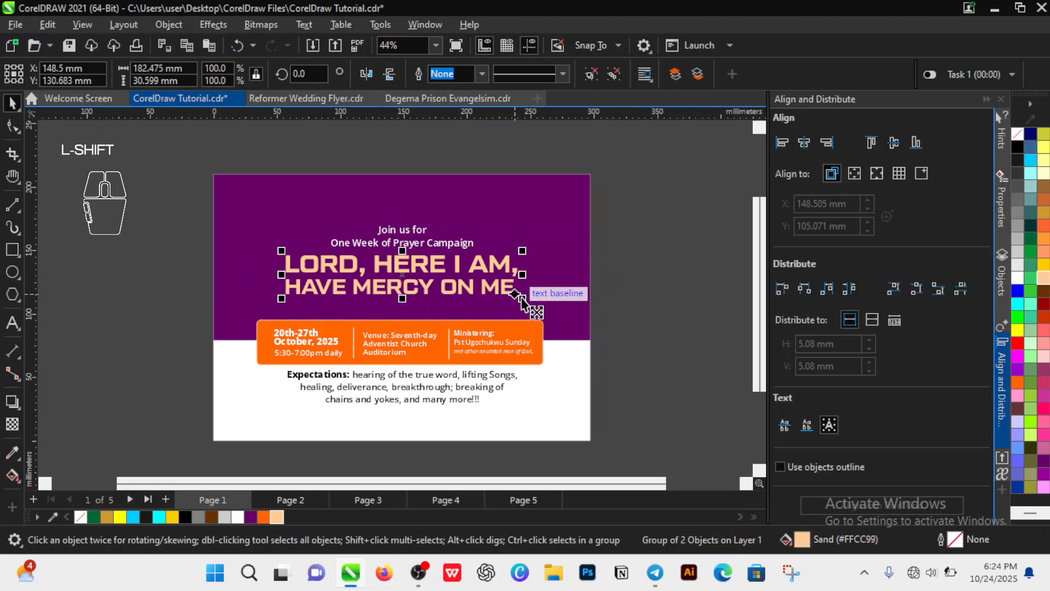
{"action": "left_click_drag", "start_coordinate": [524, 299], "coordinate": [545, 313]}
{"action": "key", "text": "shift+Down"}
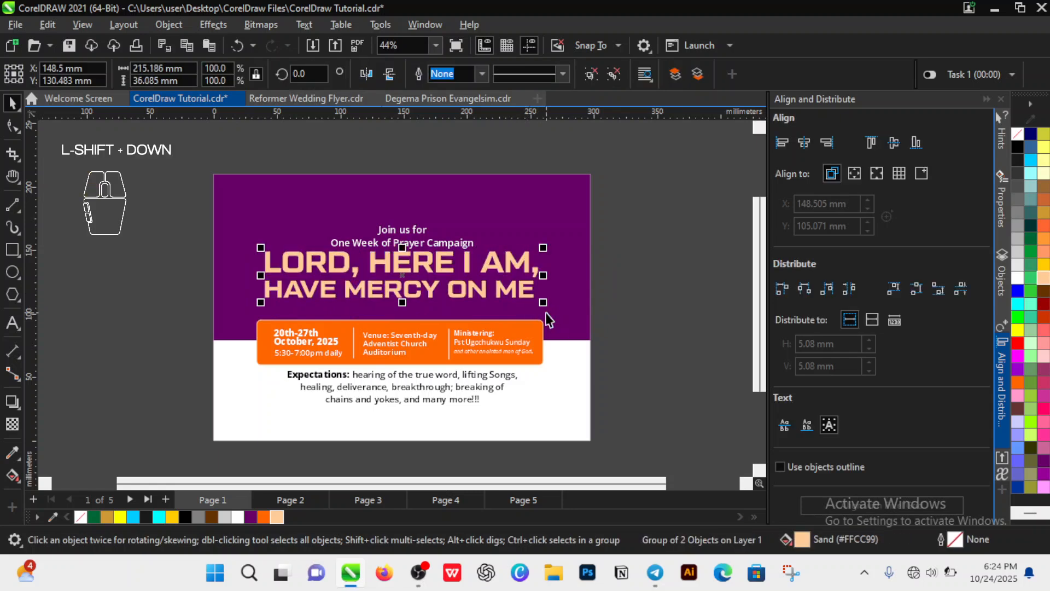
{"action": "key", "text": "shift+Down"}
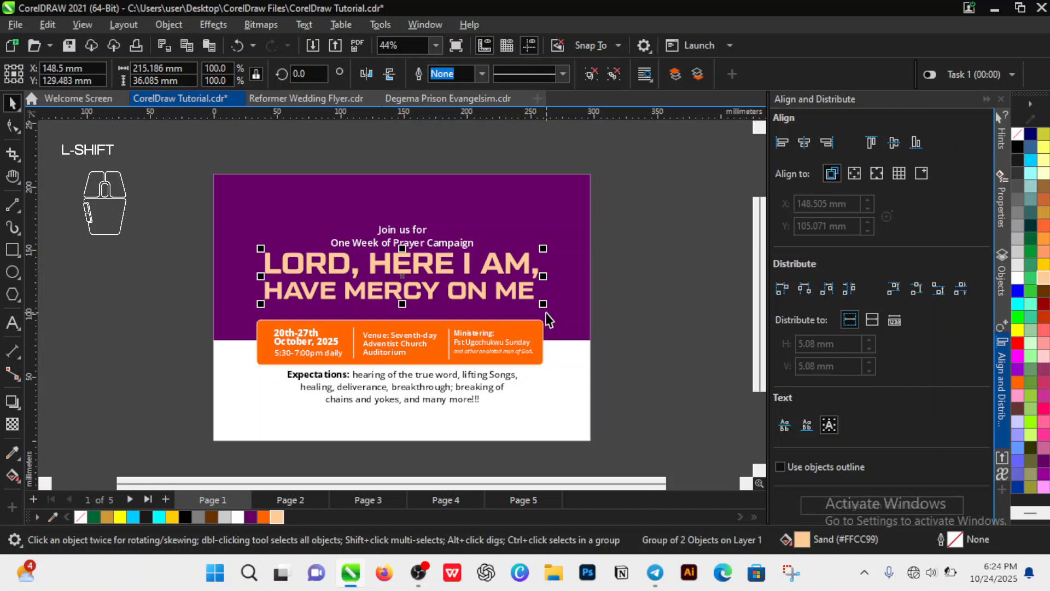
{"action": "left_click", "coordinate": [647, 308]}
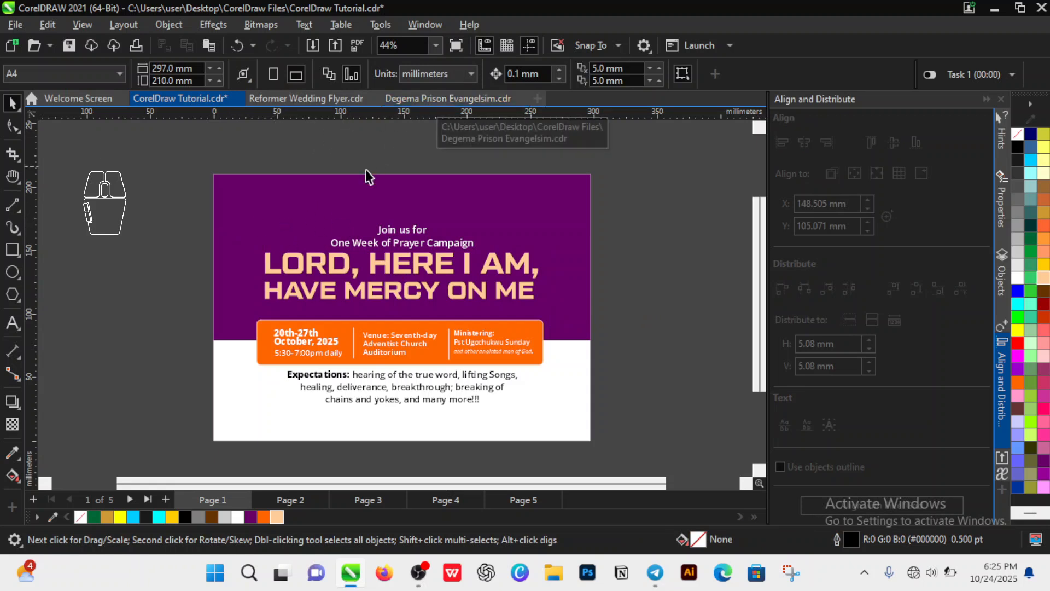
- Switch to the Degema Prison Evangelsim.cdr document and copy the Seventh-day Adventist logo together with the church name below it
{"action": "left_click", "coordinate": [437, 101]}
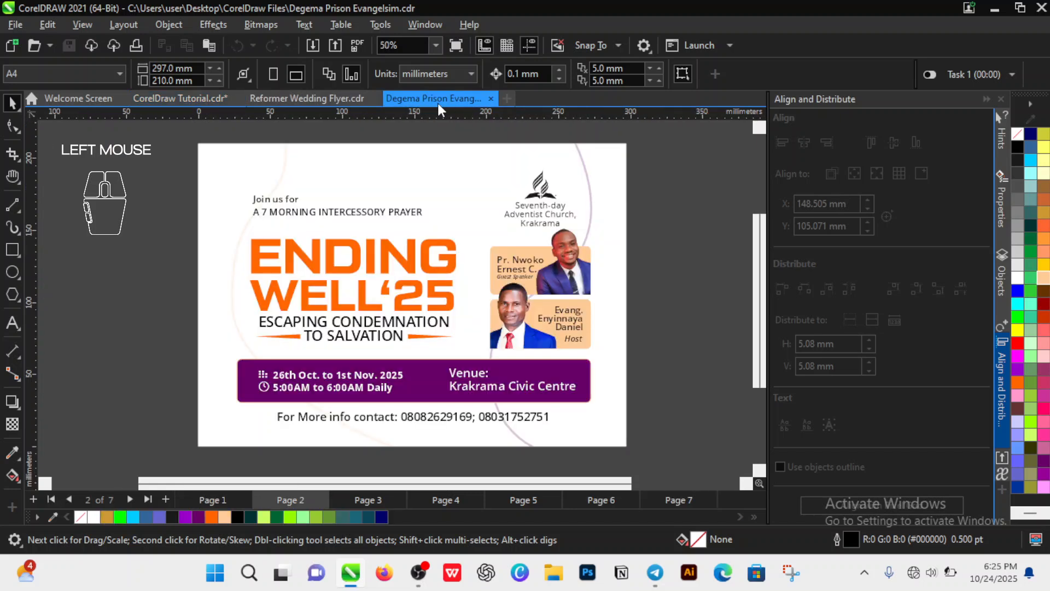
{"action": "left_click", "coordinate": [540, 196]}
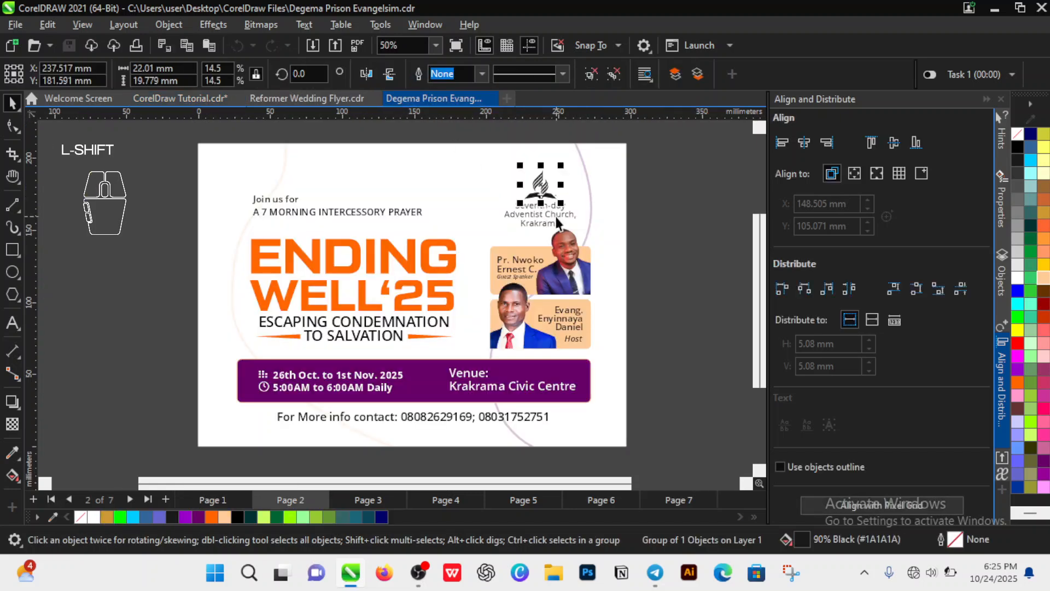
{"action": "left_click", "coordinate": [556, 217], "text": "shift"}
{"action": "key", "text": "ctrl"}
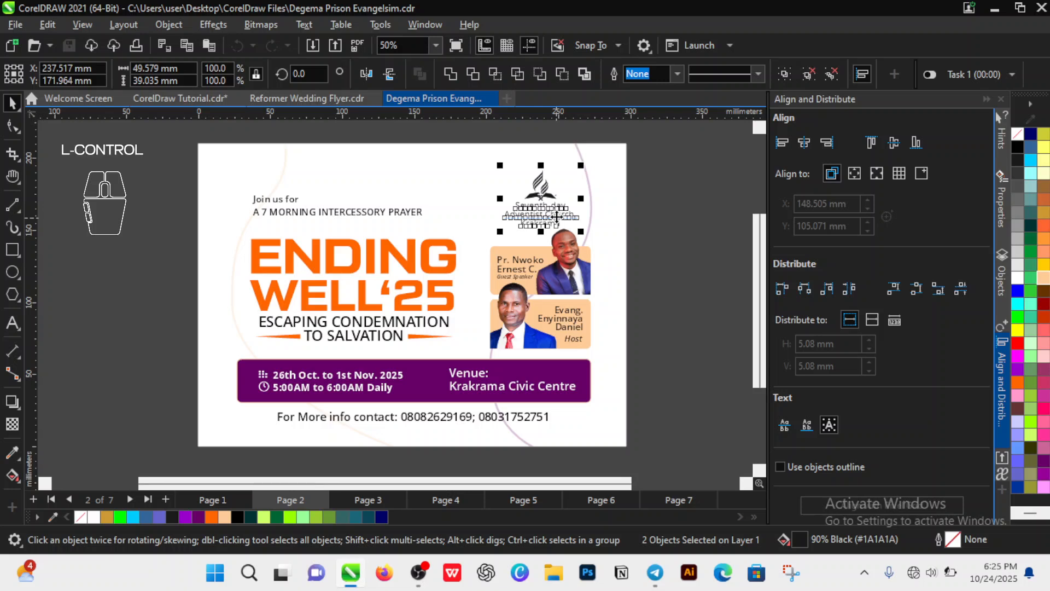
{"action": "key", "text": "ctrl+c"}
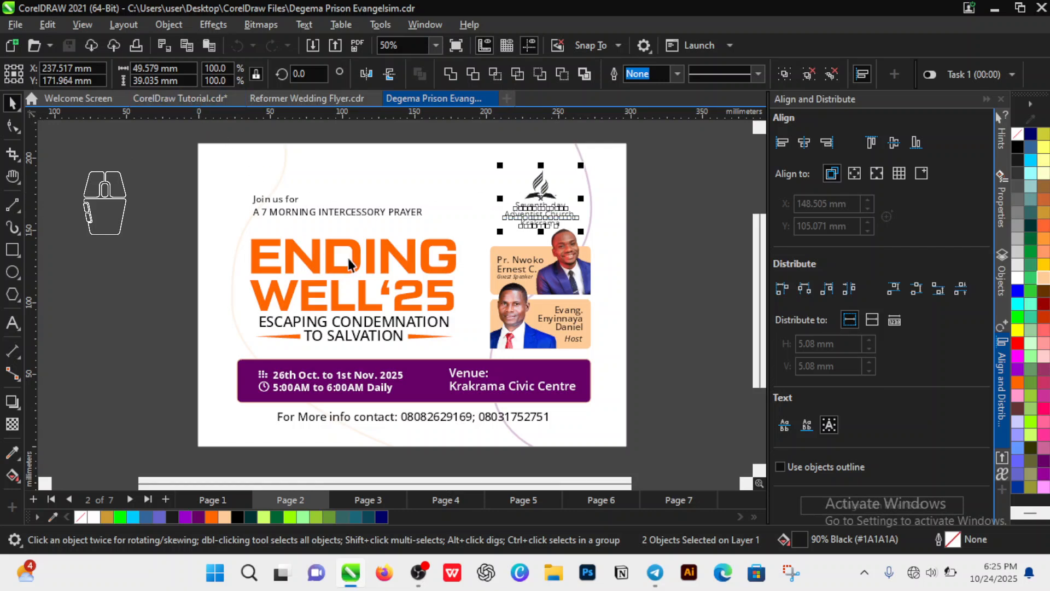
- Paste the logo and church name into CorelDraw Tutorial.cdr and scale them down to about 40 mm wide
{"action": "left_click", "coordinate": [198, 98]}
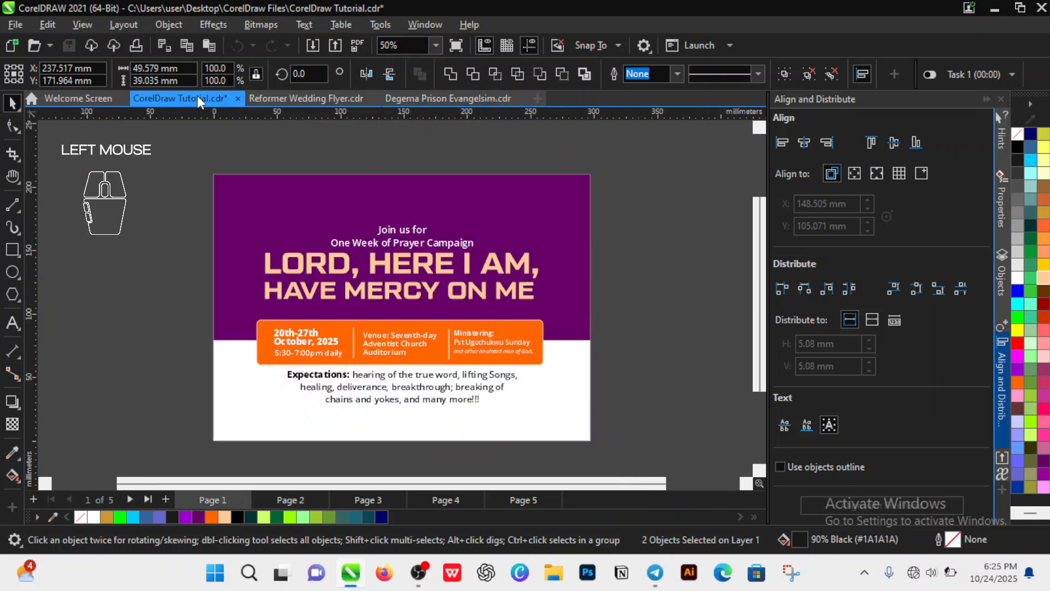
{"action": "key", "text": "ctrl+v"}
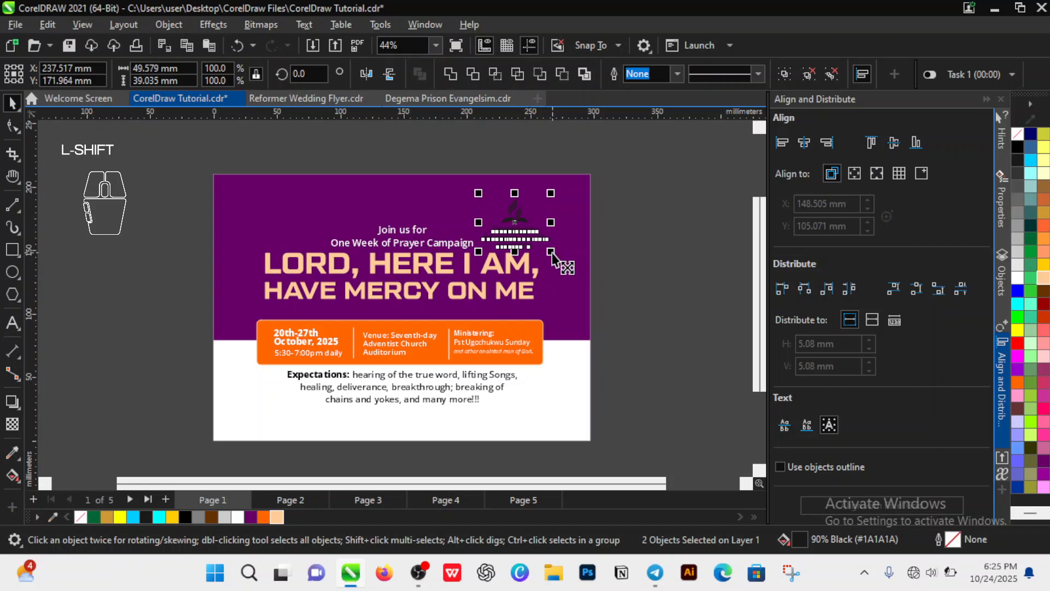
{"action": "left_click_drag", "start_coordinate": [553, 254], "coordinate": [546, 251]}
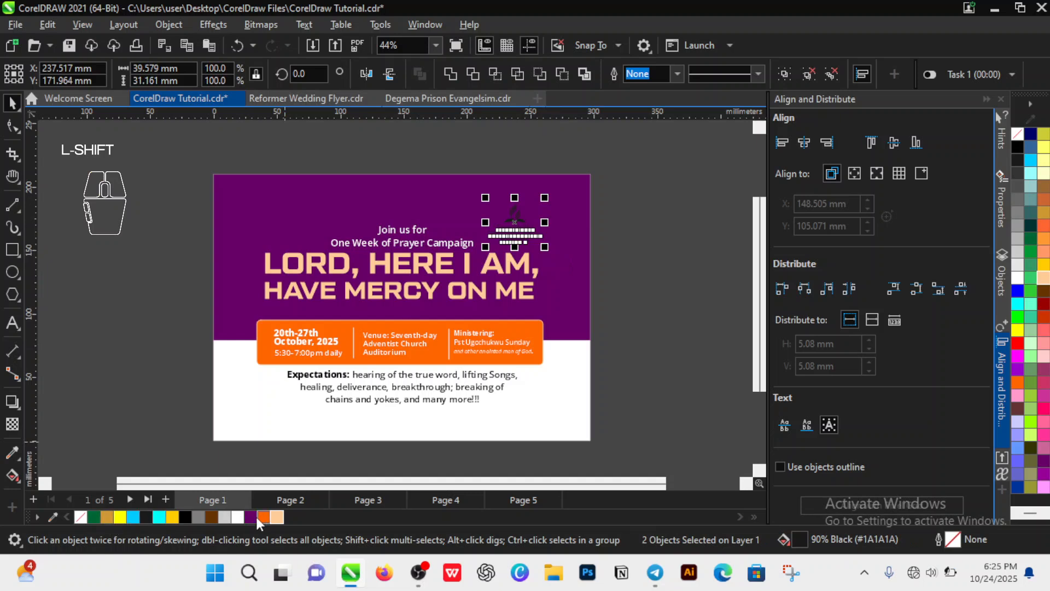
- Fill the pasted logo and church name with white and nudge them slightly up
{"action": "left_click", "coordinate": [238, 518]}
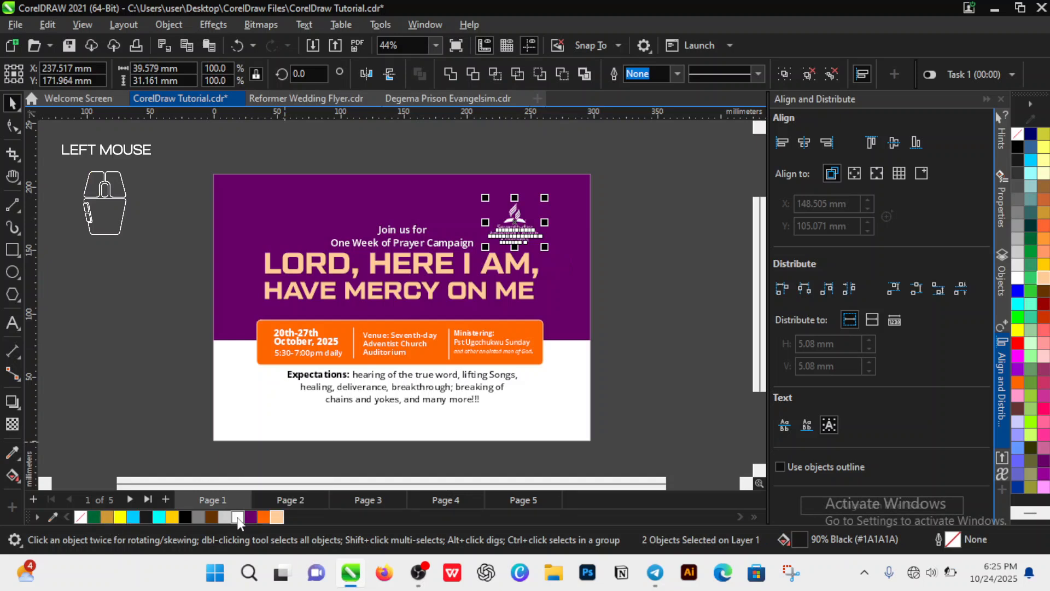
{"action": "key", "text": "shift+Up"}
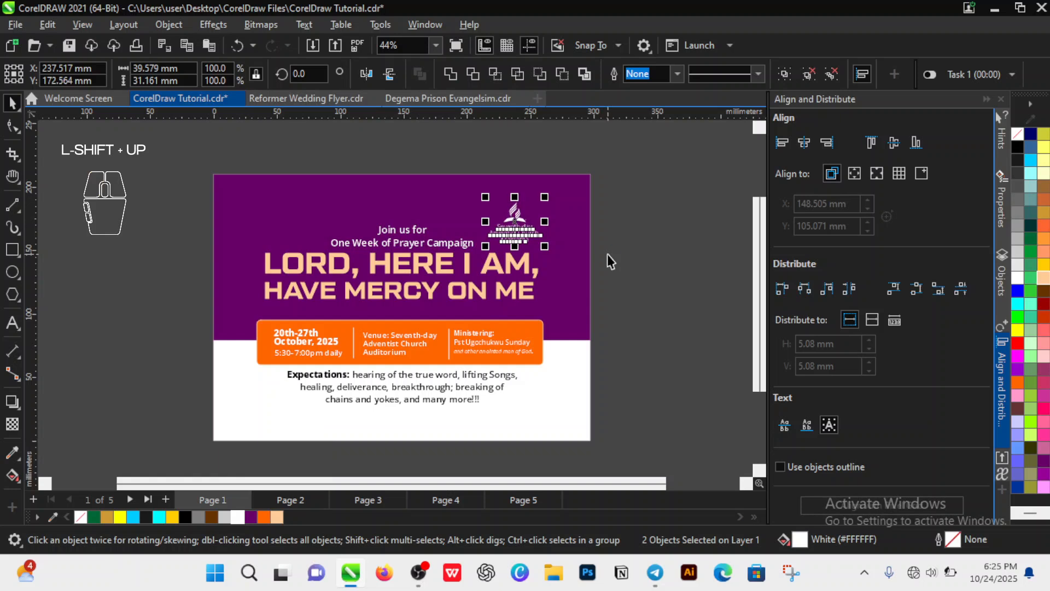
{"action": "left_click", "coordinate": [638, 239]}
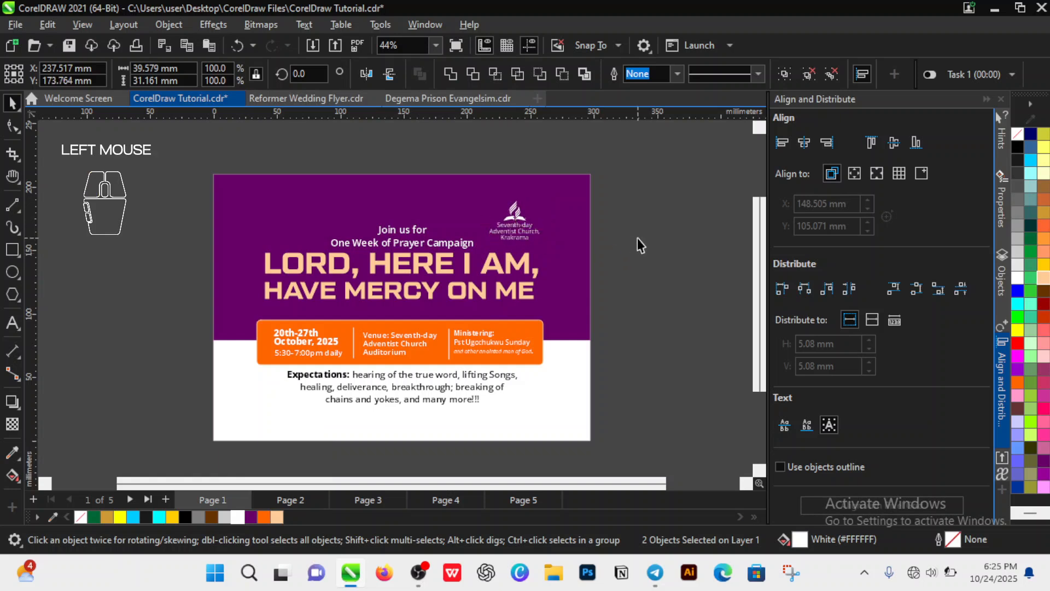
- Replace the location name Krakrama with Degema in the church name below the logo
{"action": "left_click", "coordinate": [521, 239]}
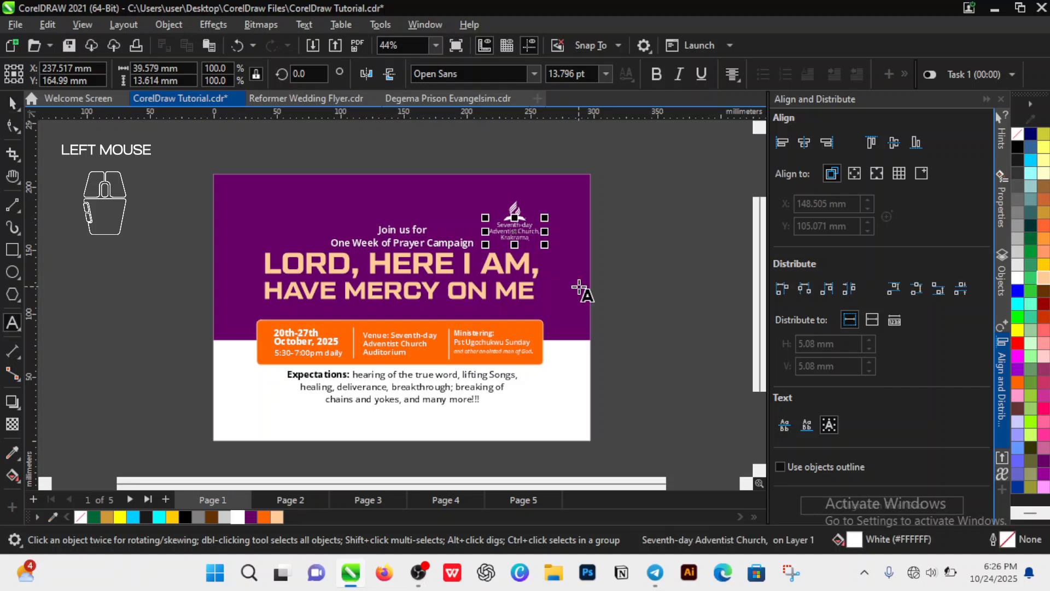
{"action": "key", "text": "Right"}
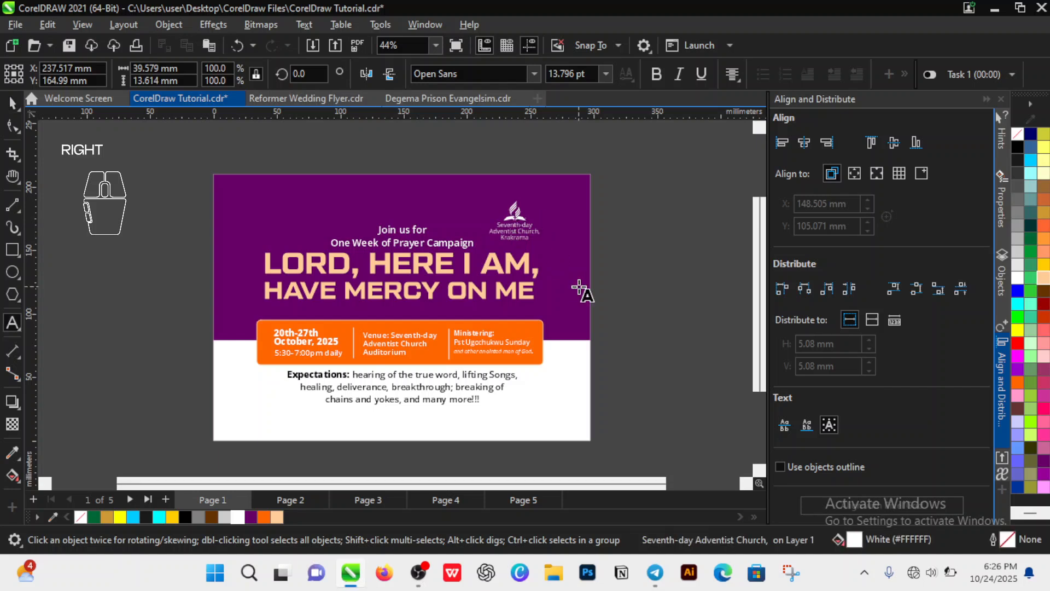
{"action": "key", "text": "shift+Left"}
{"action": "key", "text": "shift+Left"}
{"action": "key", "text": "shift+Left"}
{"action": "key", "text": "shift+Left"}
{"action": "key", "text": "shift+Left"}
{"action": "key", "text": "shift+Left"}
{"action": "key", "text": "shift+Left"}
{"action": "key", "text": "shift+Left"}
{"action": "key", "text": "shift+Left"}
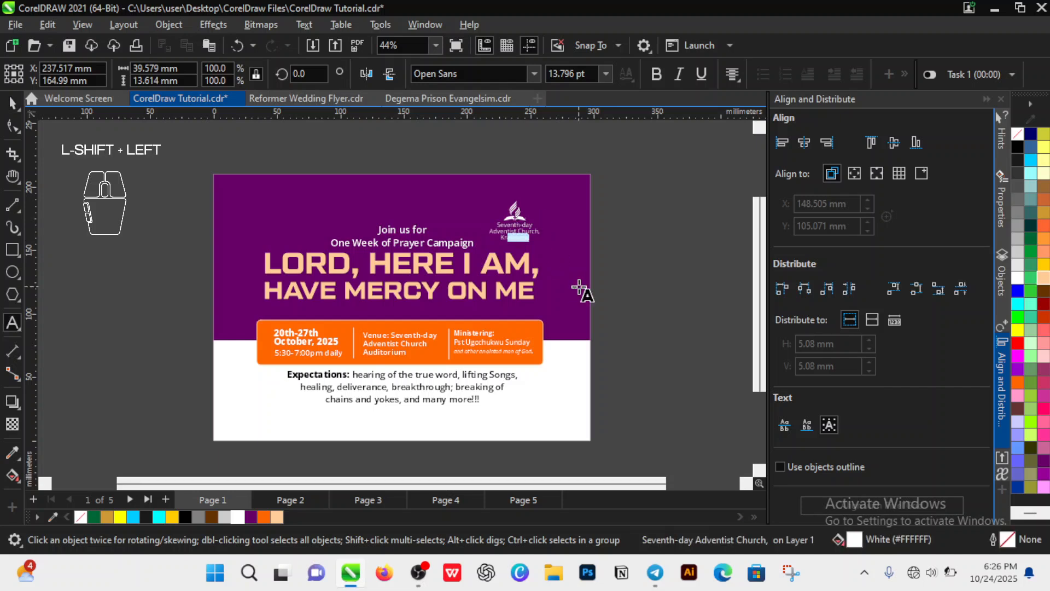
{"action": "key", "text": "shift+Right"}
{"action": "key", "text": "shift+Right"}
{"action": "key", "text": "shift+Right"}
{"action": "key", "text": "shift+Right"}
{"action": "key", "text": "shift+Left"}
{"action": "type", "text": "Degema"}
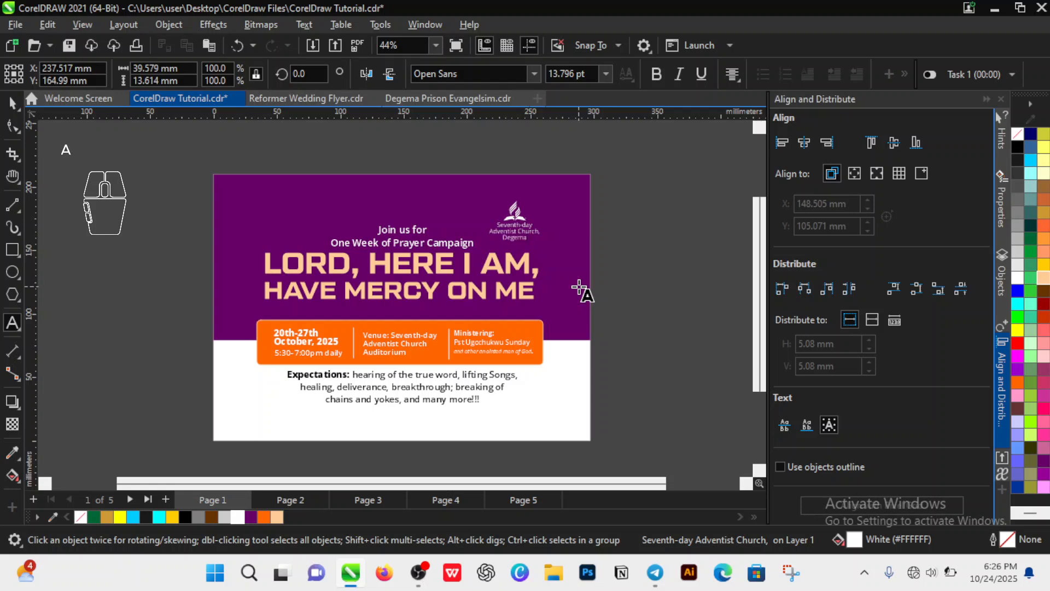
{"action": "key", "text": "ctrl+space"}
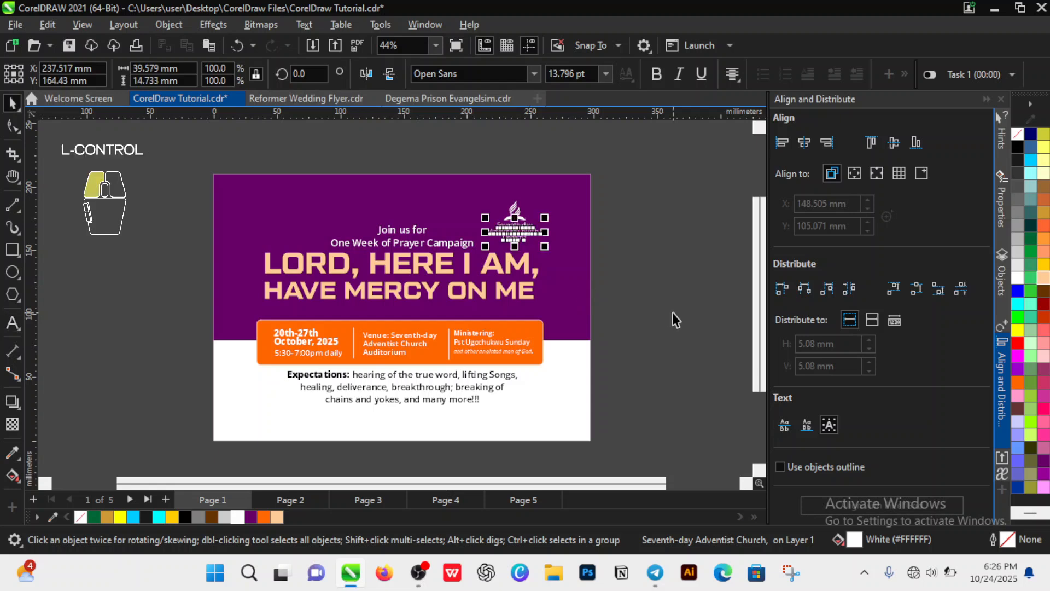
{"action": "left_click", "coordinate": [676, 319]}
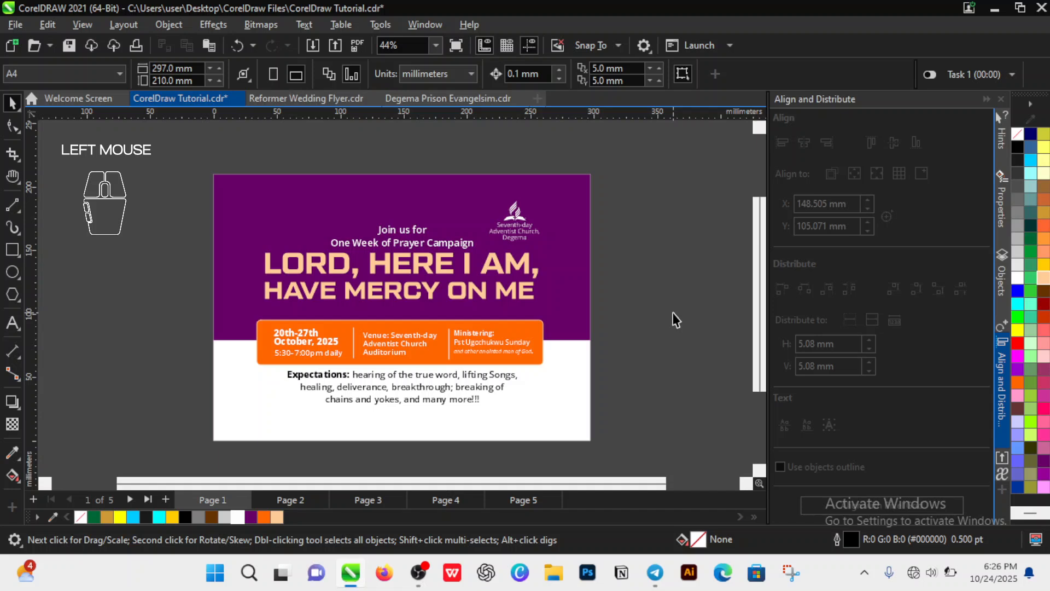
- Compare the flyer in CorelDraw Tutorial.cdr with the finished prayer campaign design on page 1 of Degema Prison Evangelsim.cdr
{"action": "left_click", "coordinate": [485, 95]}
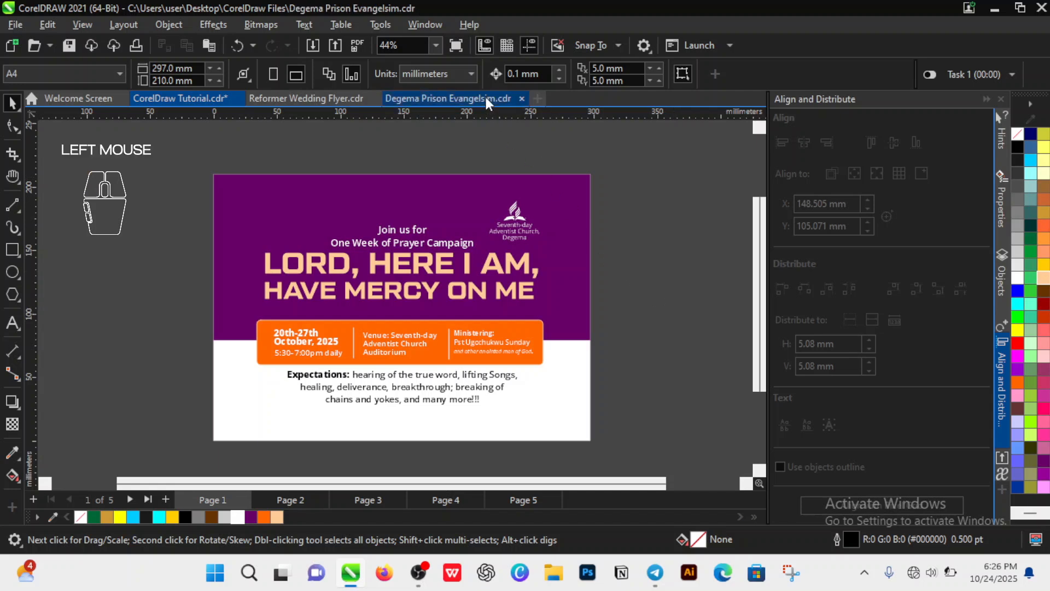
{"action": "left_click", "coordinate": [664, 253]}
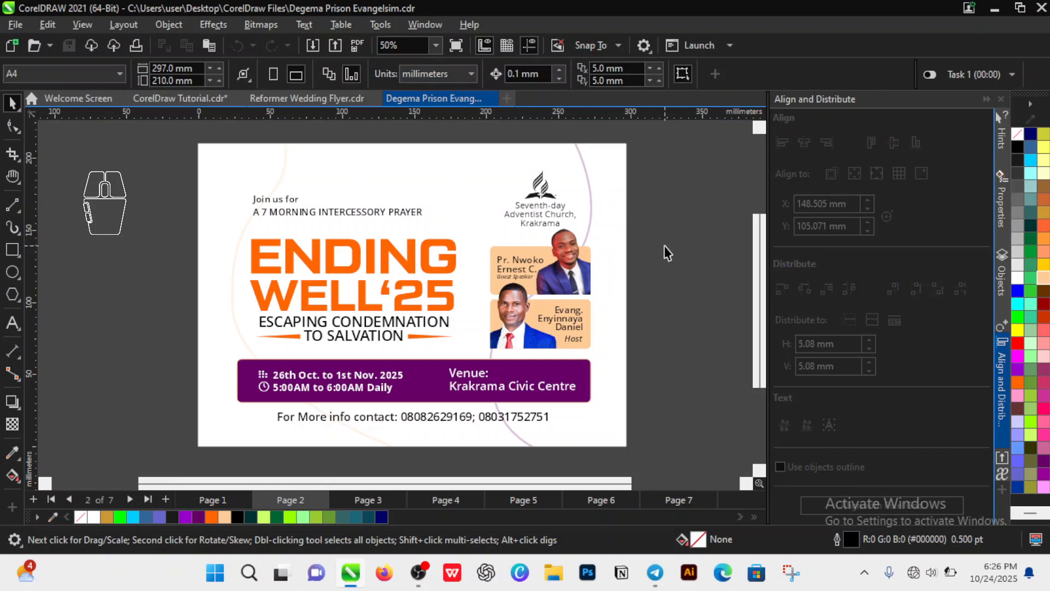
{"action": "key", "text": "Page_Up"}
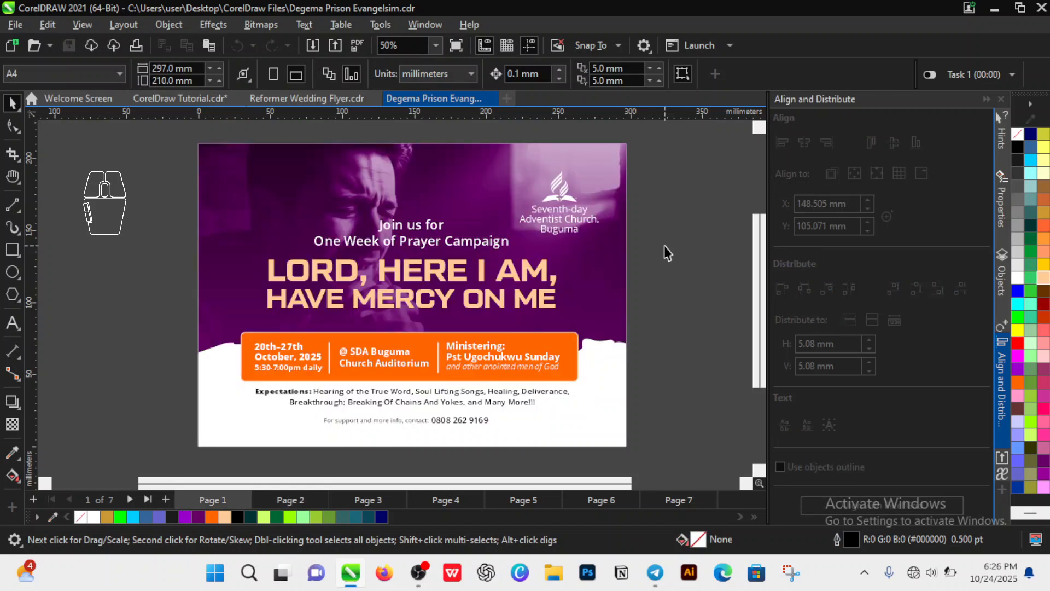
{"action": "left_click", "coordinate": [191, 100]}
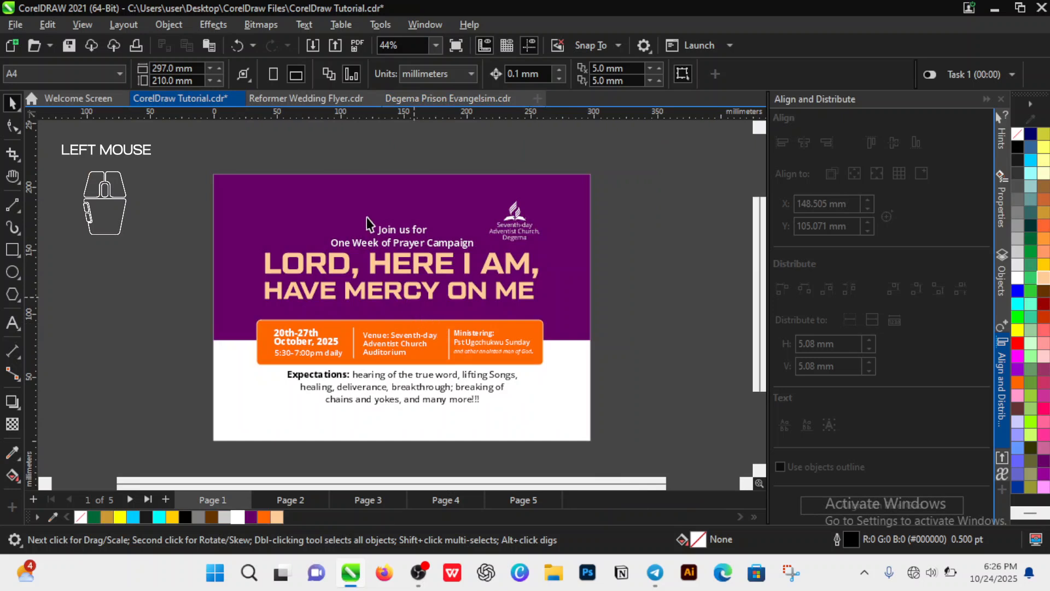
{"action": "left_click", "coordinate": [462, 99]}
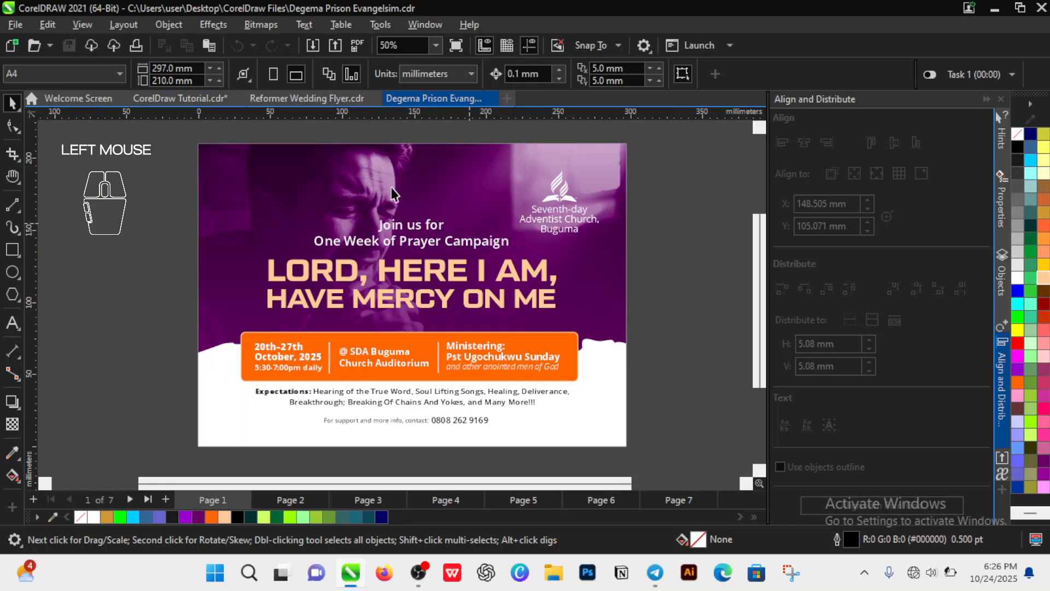
{"action": "left_click", "coordinate": [199, 102]}
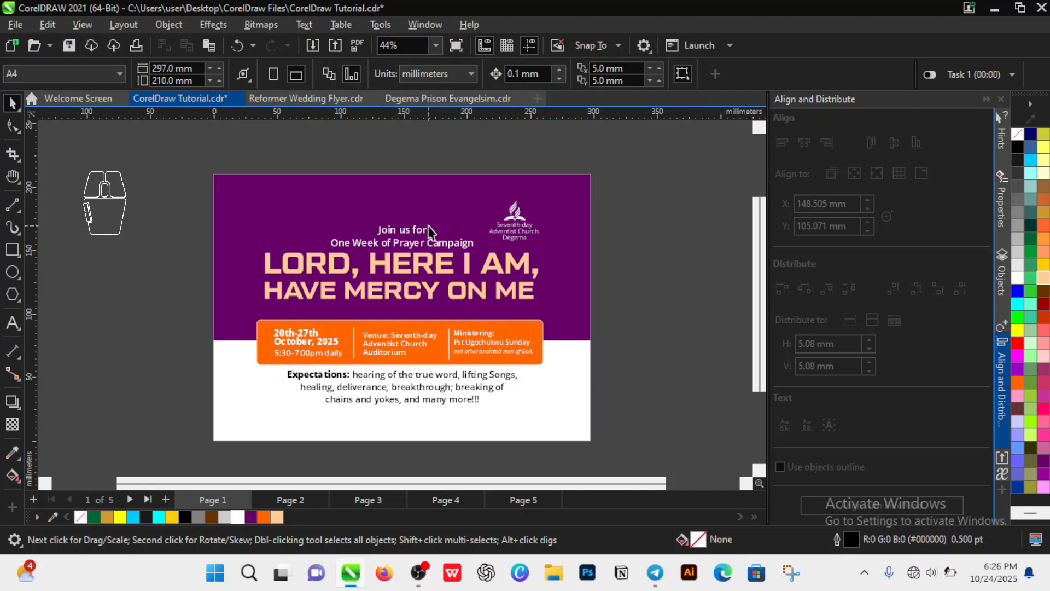
{"action": "left_click", "coordinate": [429, 582]}
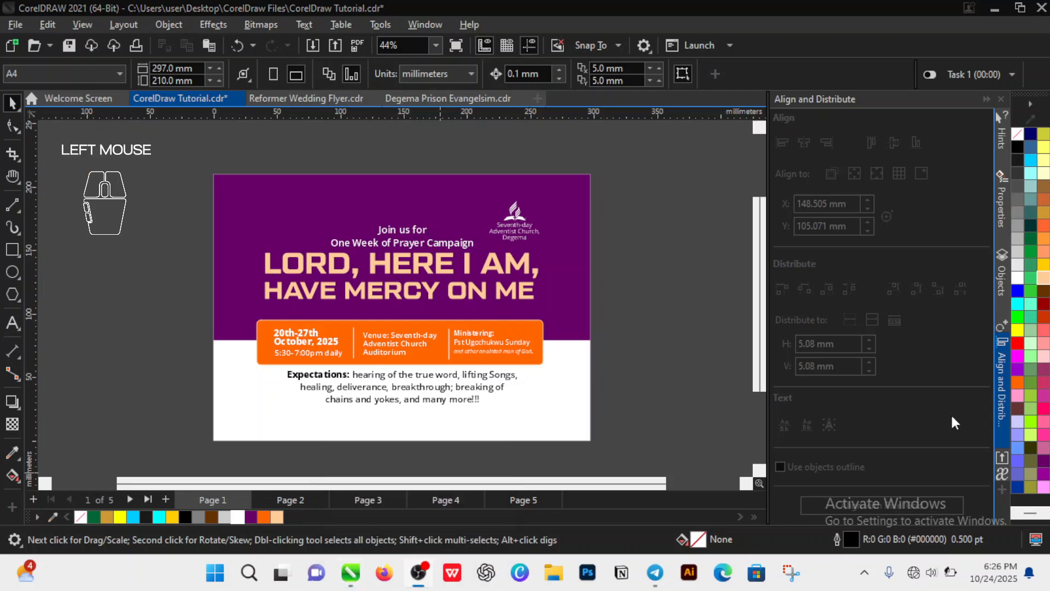